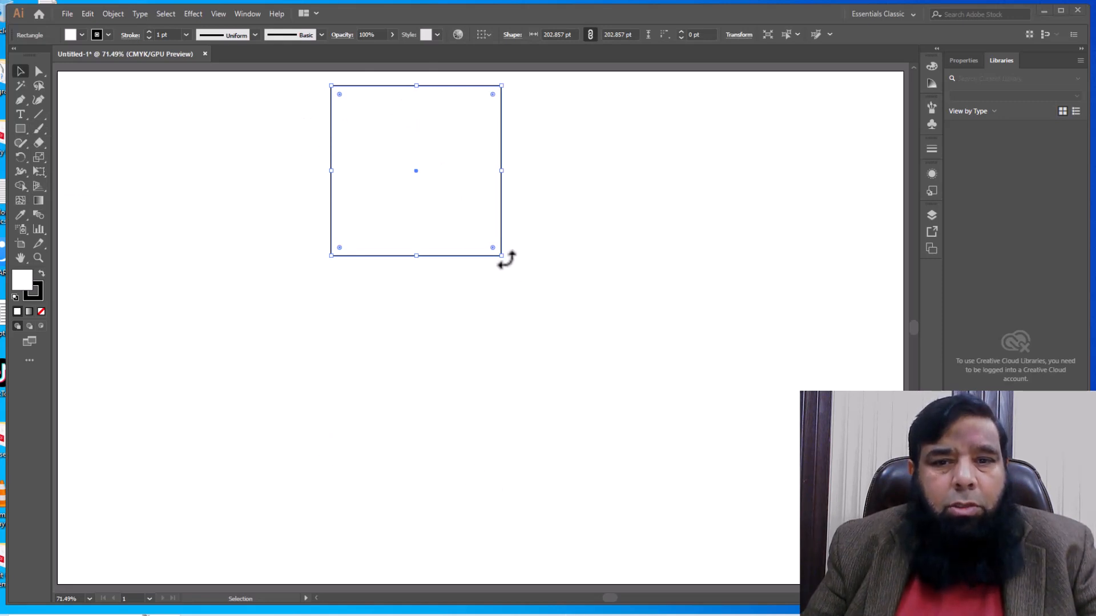
# Scale the square down to about 136 pt wide and draw a circle about 124 pt across below it.
pyautogui.moveTo(501, 256); pyautogui.dragTo(445, 199)
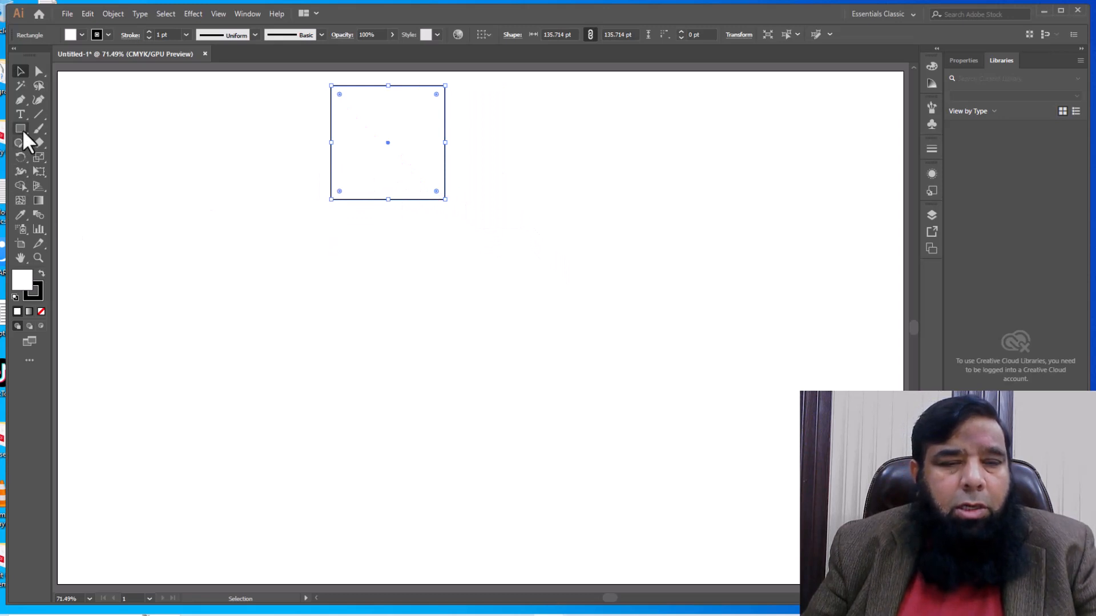
pyautogui.moveTo(23, 129); pyautogui.dragTo(61, 160)
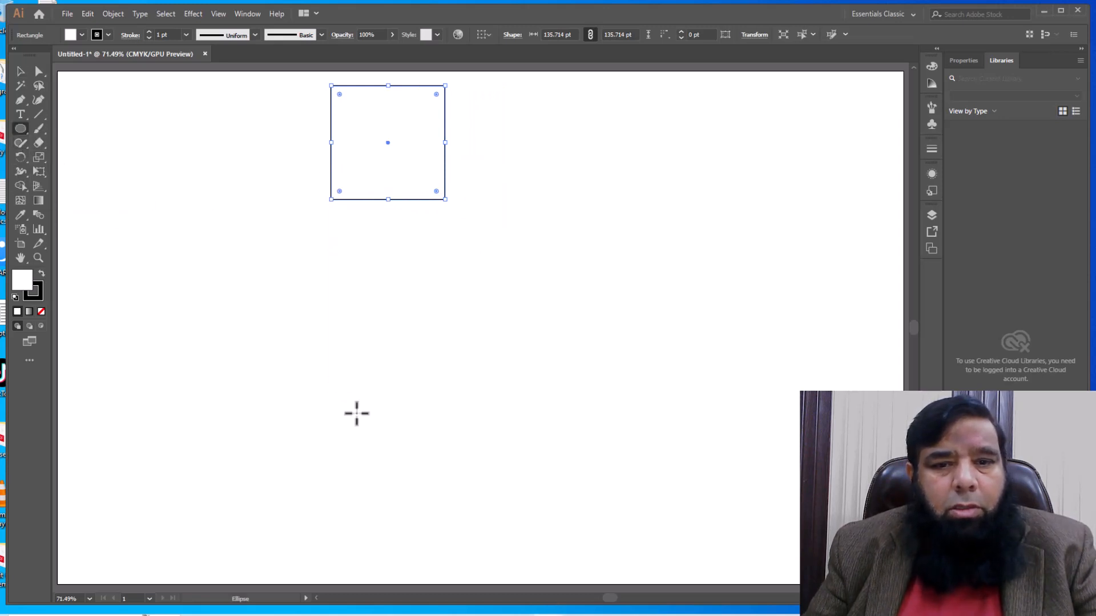
pyautogui.moveTo(365, 430); pyautogui.dragTo(402, 483)
pyautogui.press('v')
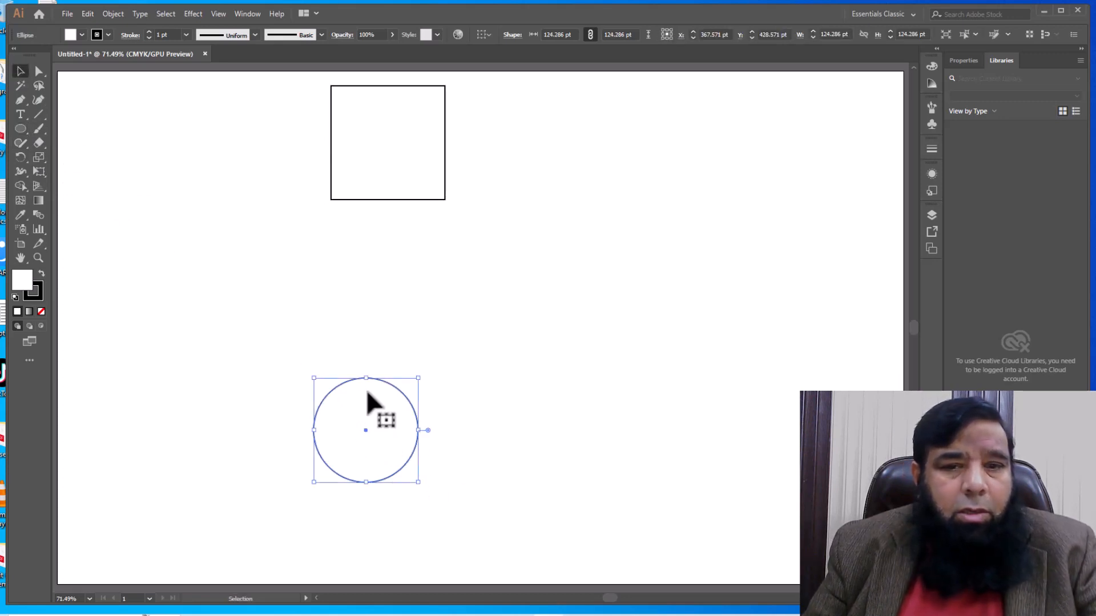
# Move the circle closer beneath the square and align both shapes on their horizontal centres.
pyautogui.moveTo(369, 427); pyautogui.dragTo(386, 432)
pyautogui.moveTo(502, 110); pyautogui.dragTo(367, 443)
pyautogui.click(520, 35)
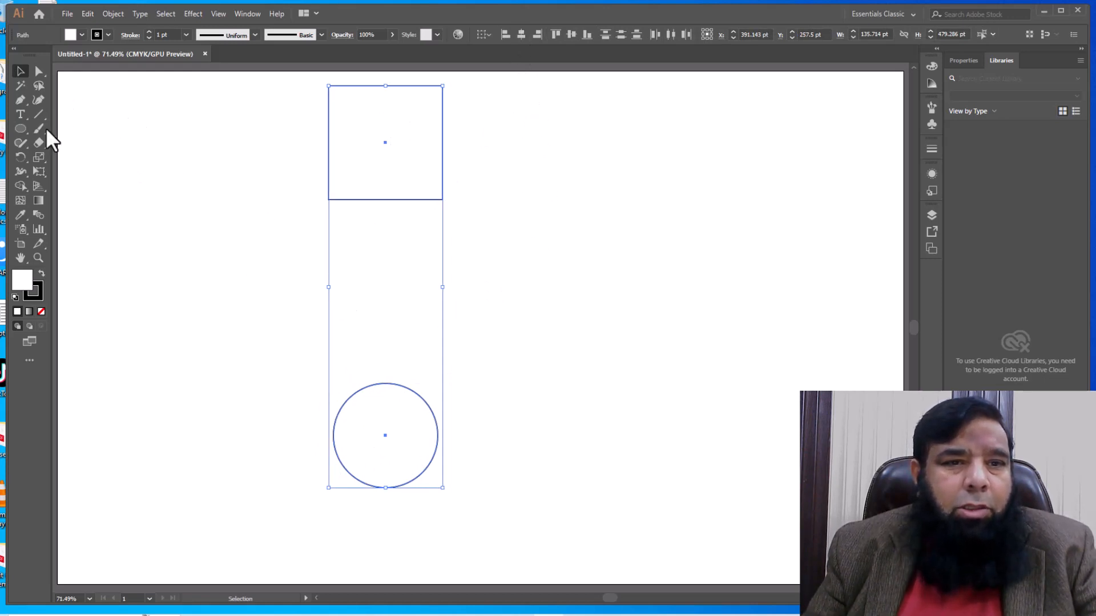
# Blend the square into the circle with the Blend tool.
pyautogui.click(40, 214)
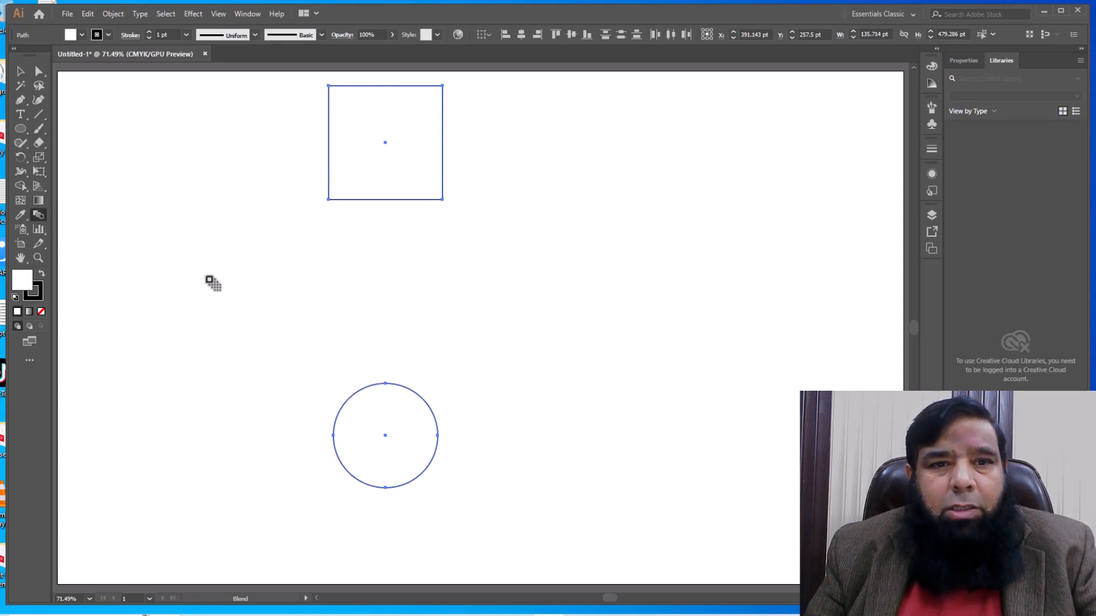
pyautogui.click(385, 143)
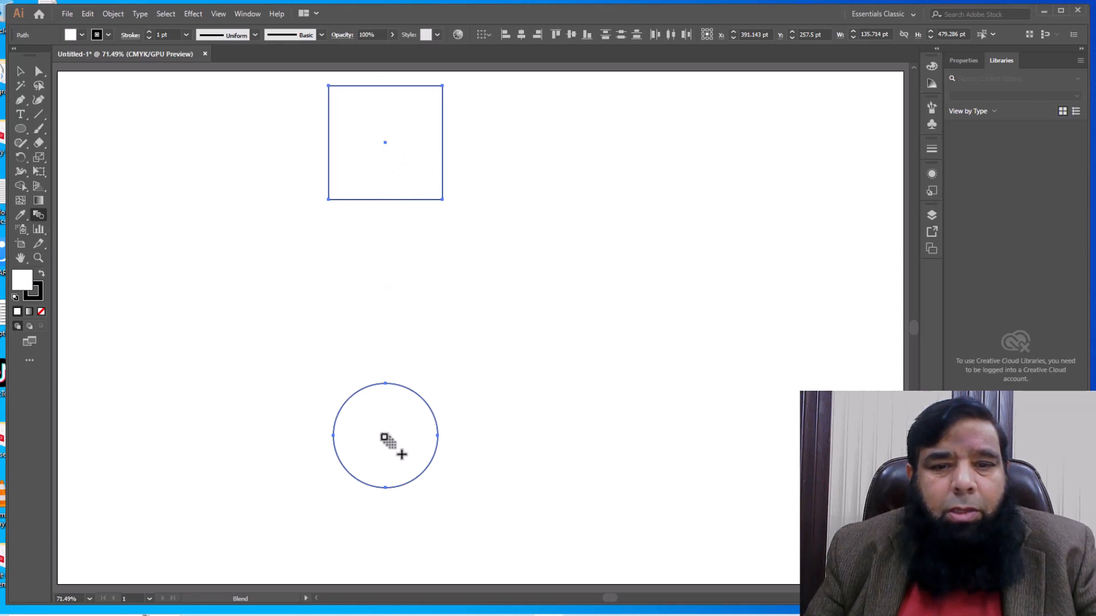
pyautogui.click(384, 436)
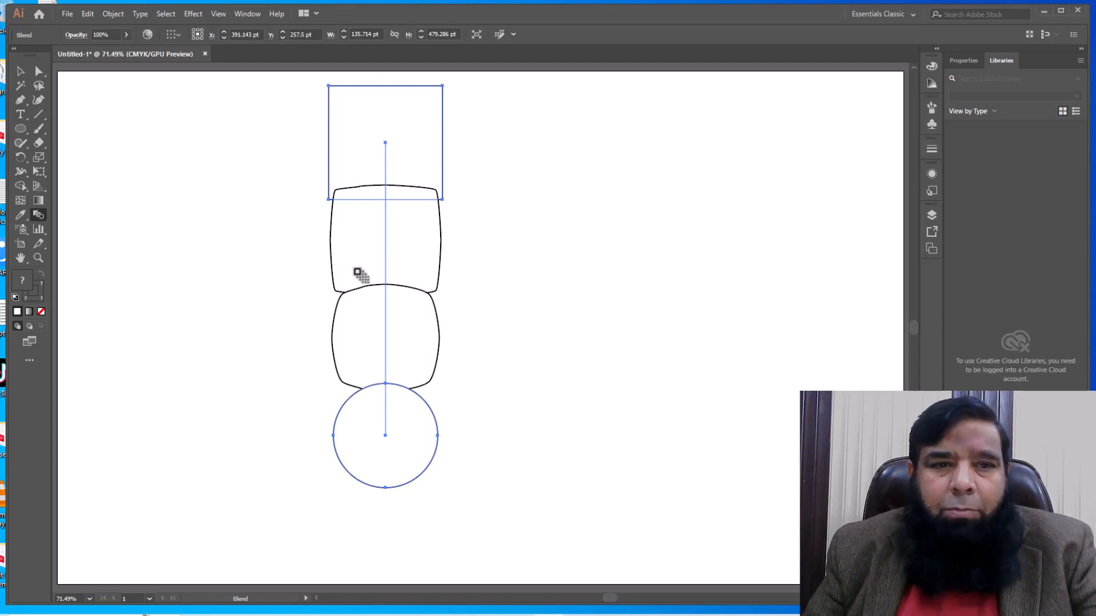
# Turn on the preview in the blend's options and set its spacing to Specified Steps.
pyautogui.doubleClick(42, 214)
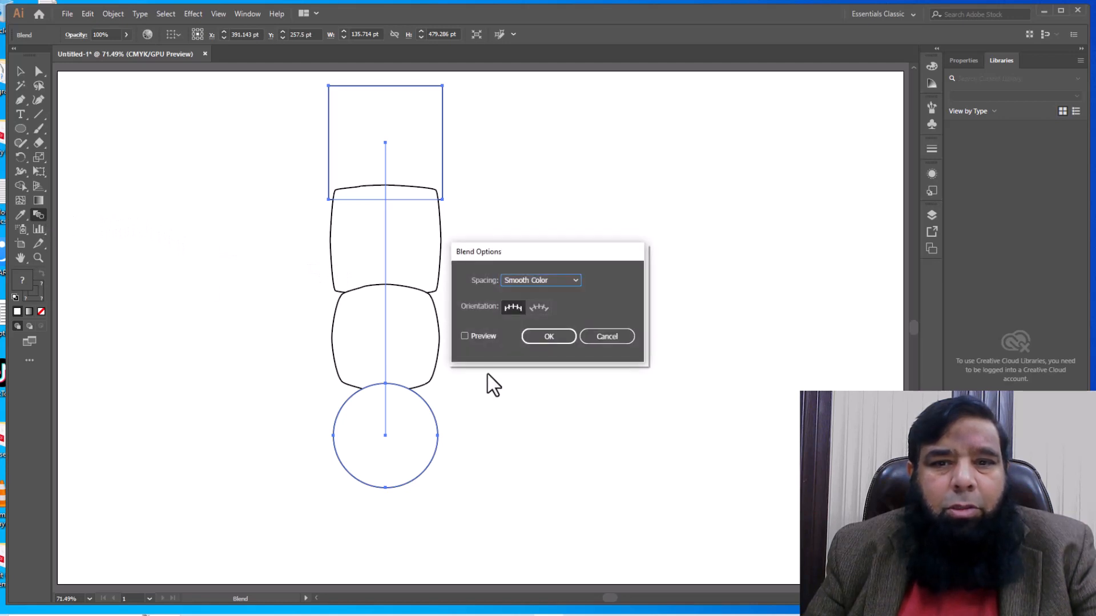
pyautogui.click(465, 335)
pyautogui.click(577, 280)
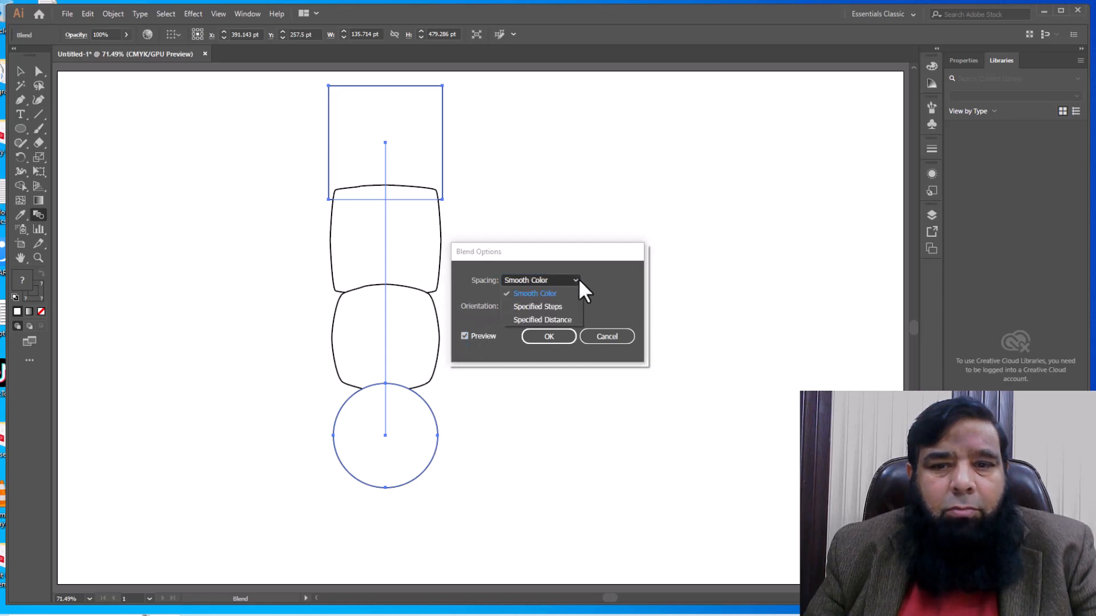
pyautogui.click(549, 307)
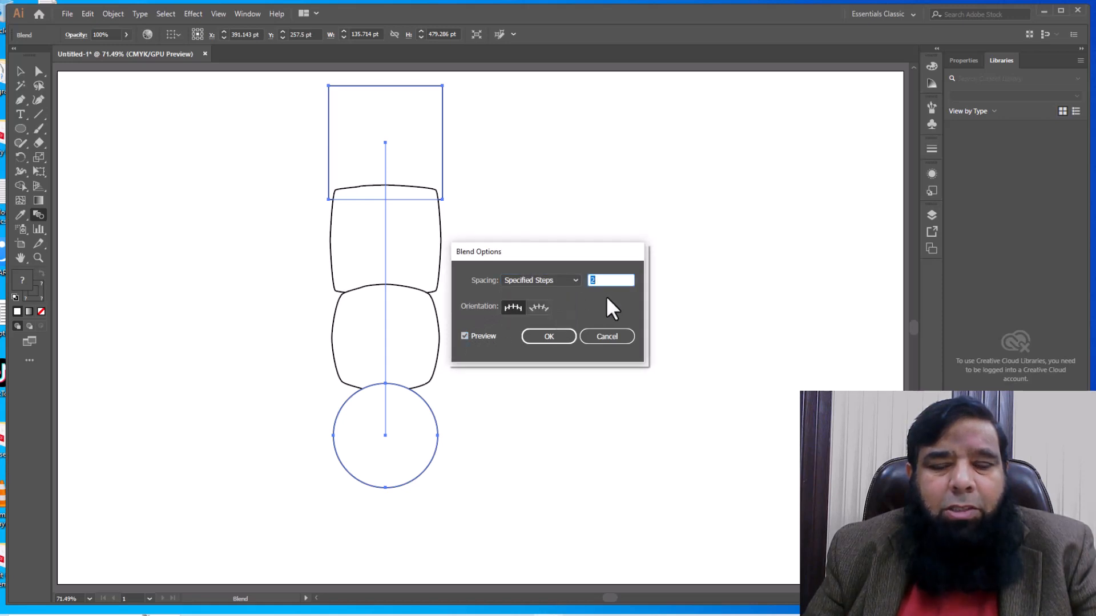
pyautogui.click(575, 280)
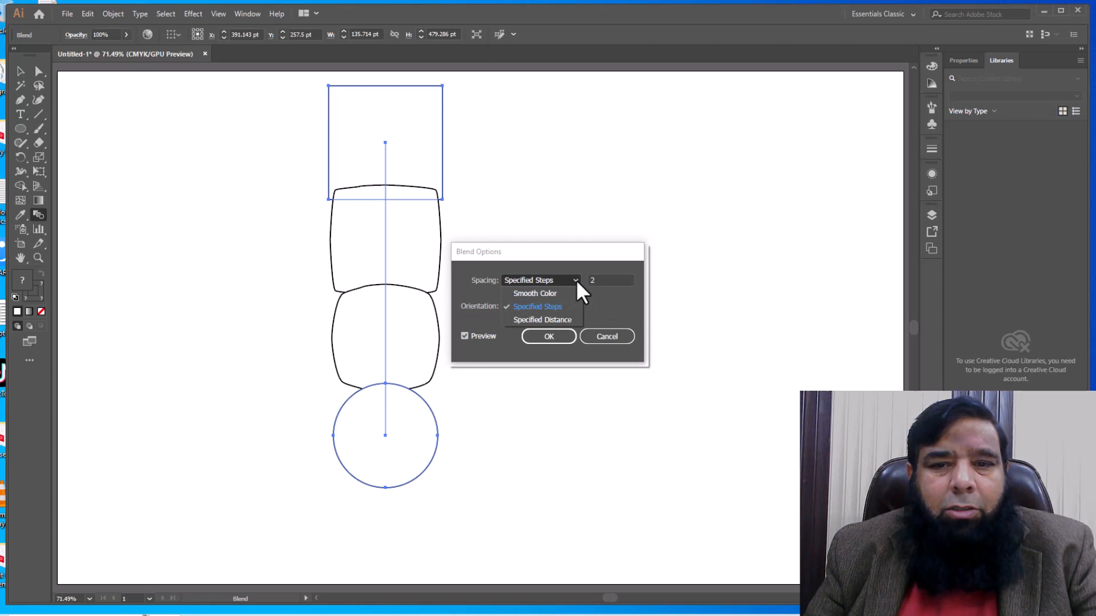
pyautogui.click(552, 307)
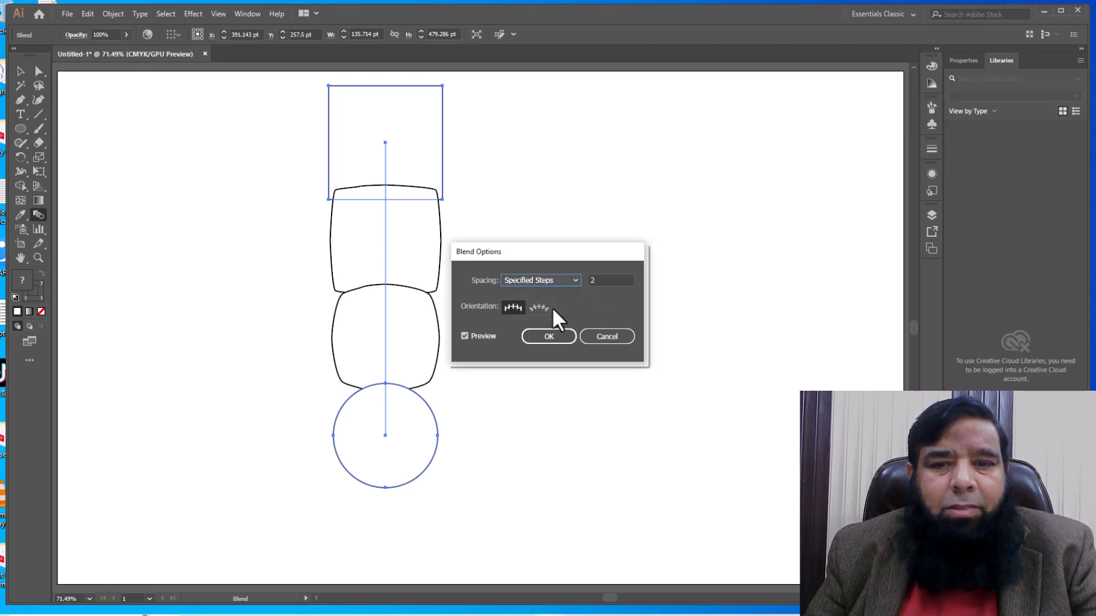
pyautogui.click(596, 281)
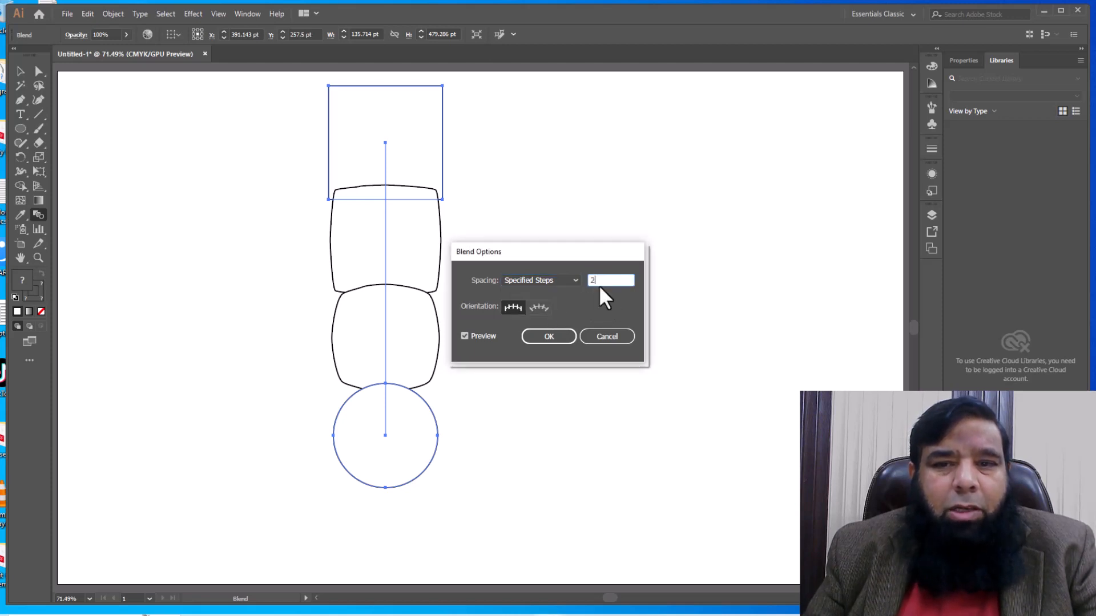
# Raise the blend's specified steps to 13 and apply the options.
pyautogui.press('Up')
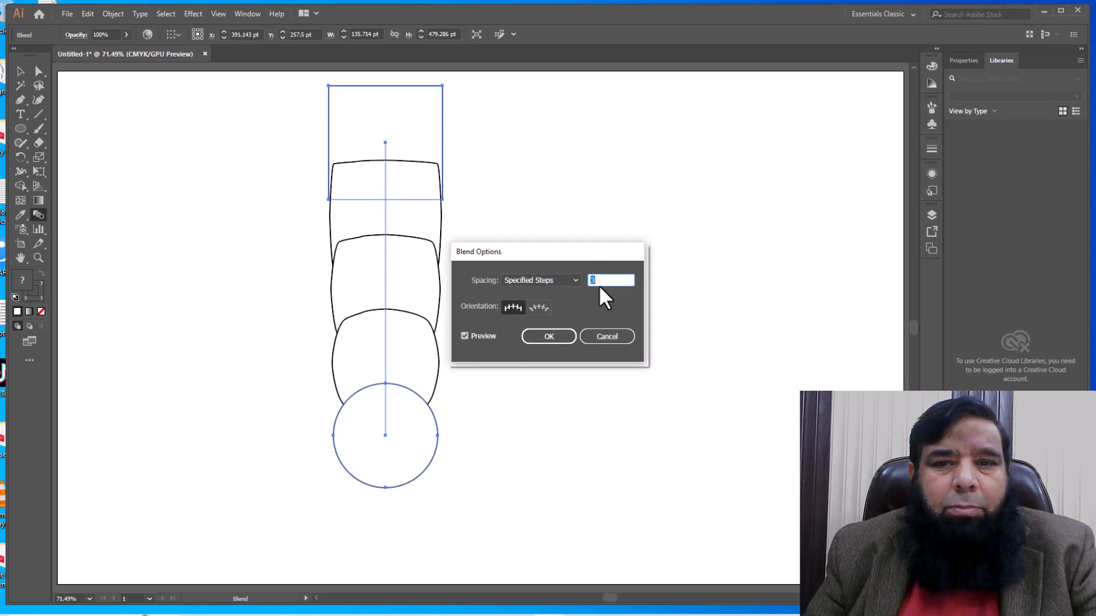
pyautogui.press('Up')
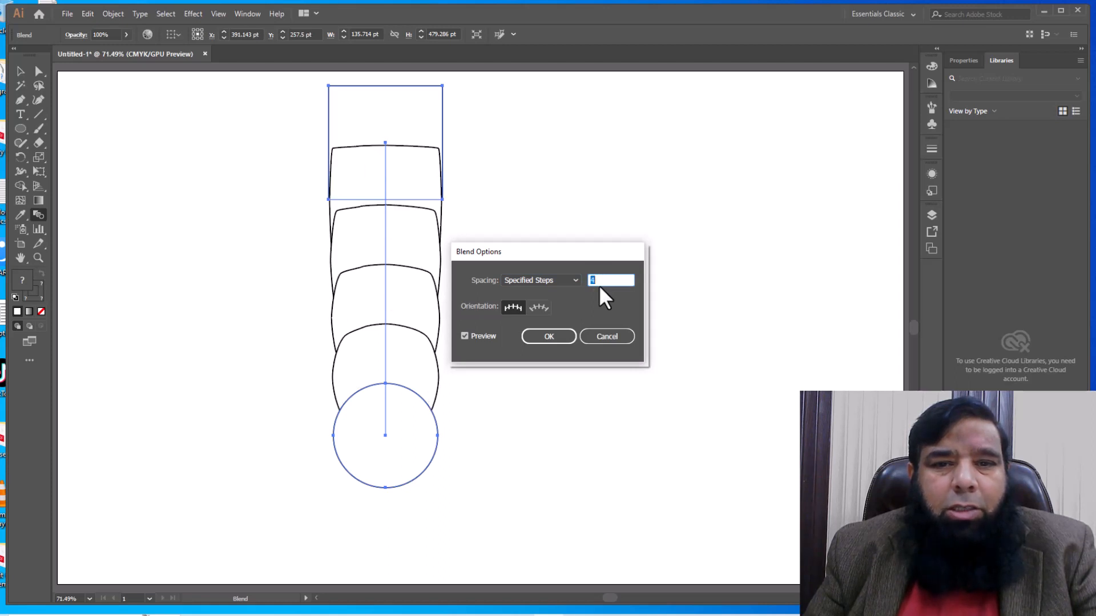
pyautogui.press('Up')
pyautogui.press('Up')
pyautogui.press('Up')
pyautogui.press('Up')
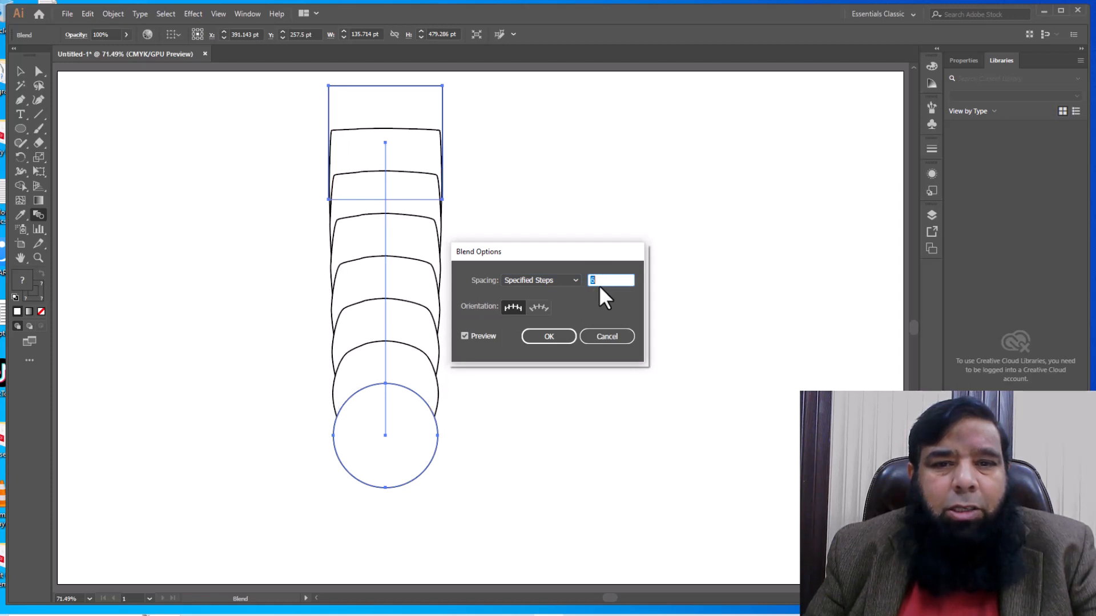
pyautogui.press('Up')
pyautogui.press('Up')
pyautogui.press('Up')
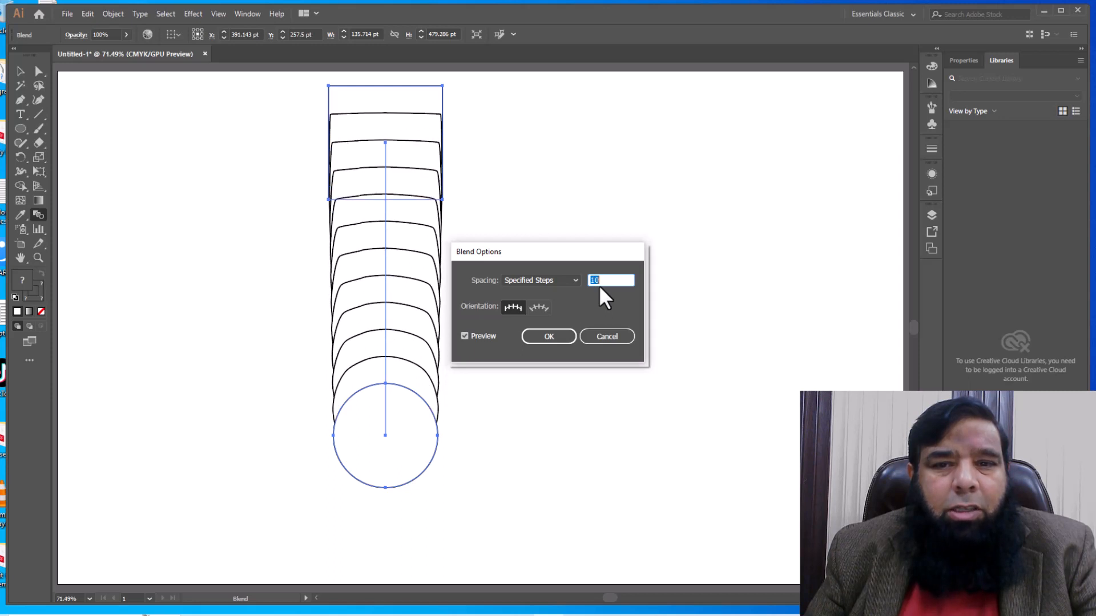
pyautogui.press('Up')
pyautogui.press('Up')
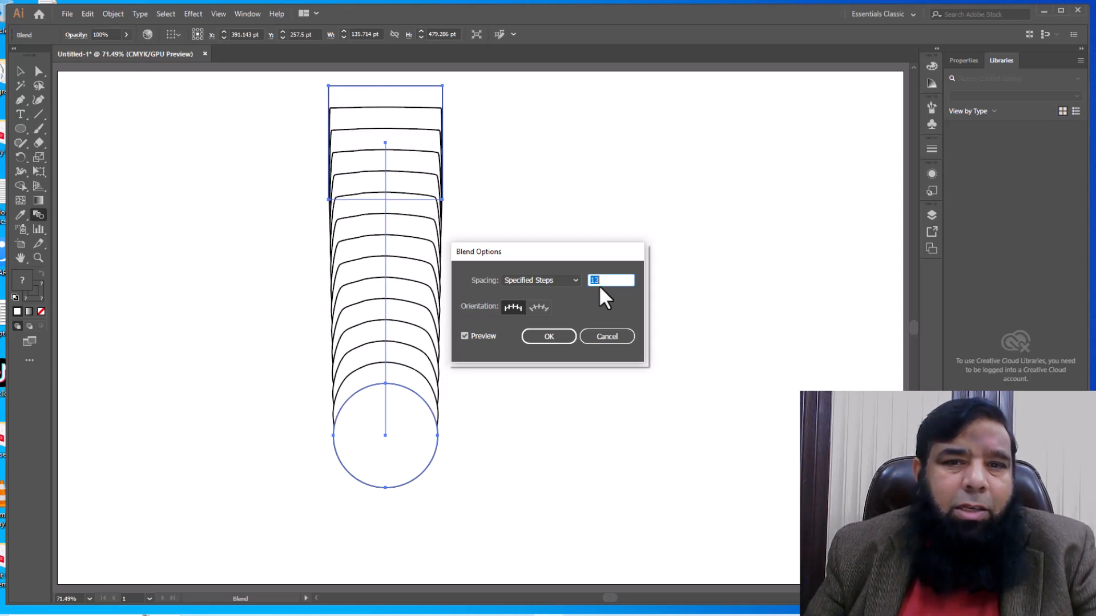
pyautogui.click(547, 336)
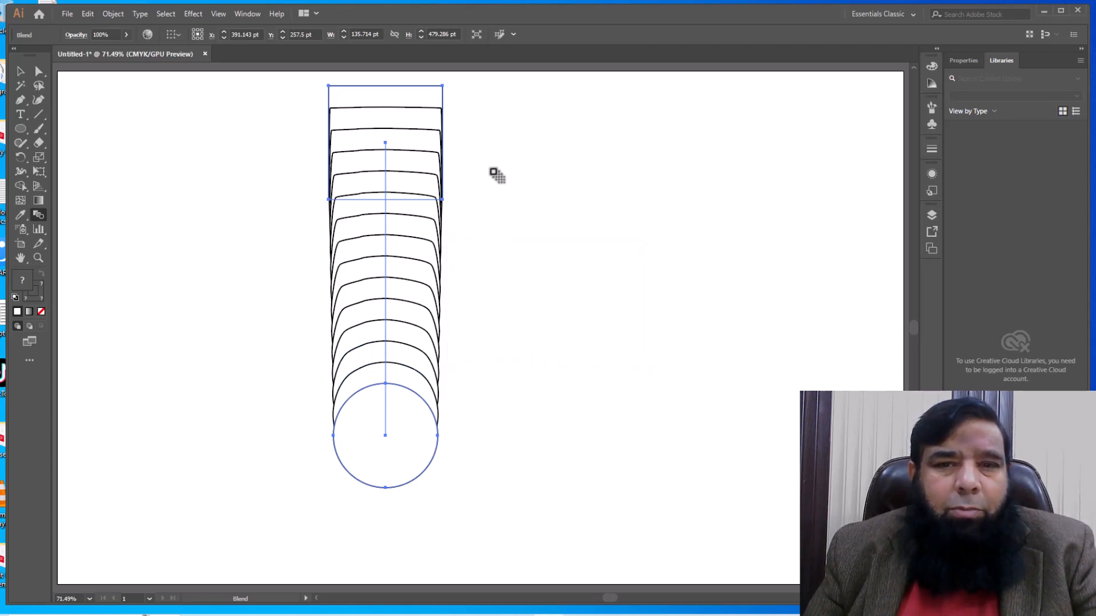
# Delete the blend and draw a new square about 106 pt wide near the top of the artboard.
pyautogui.click(20, 71)
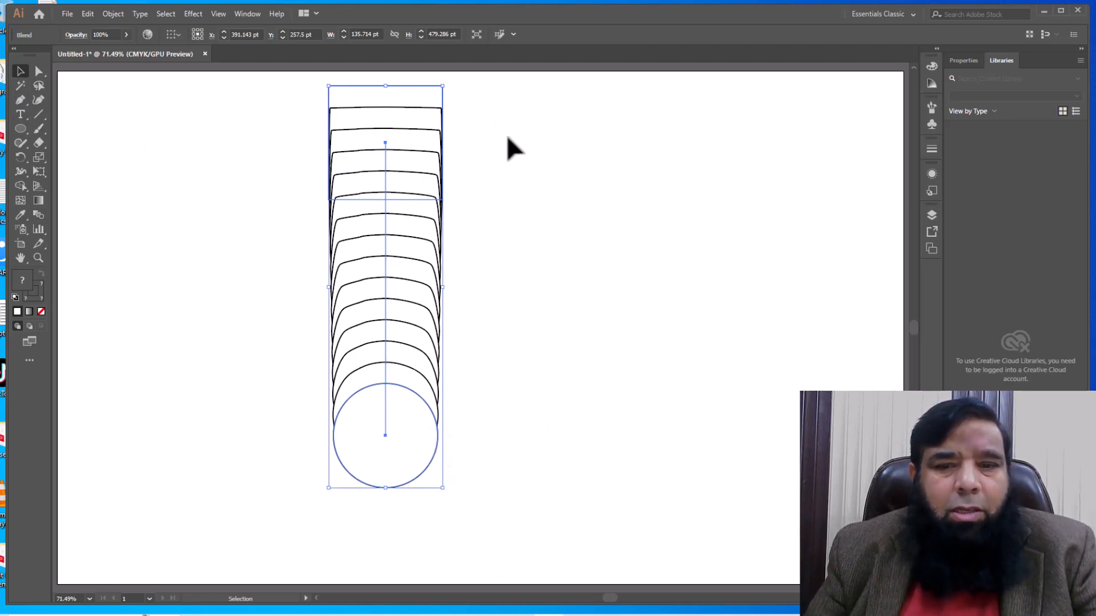
pyautogui.press('Delete')
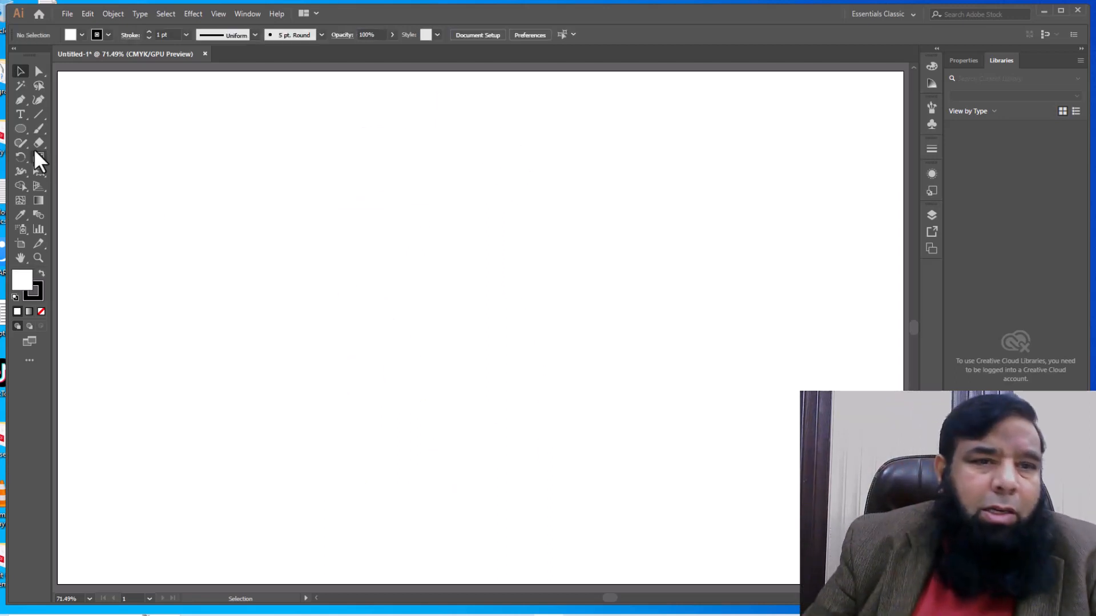
pyautogui.click(24, 133)
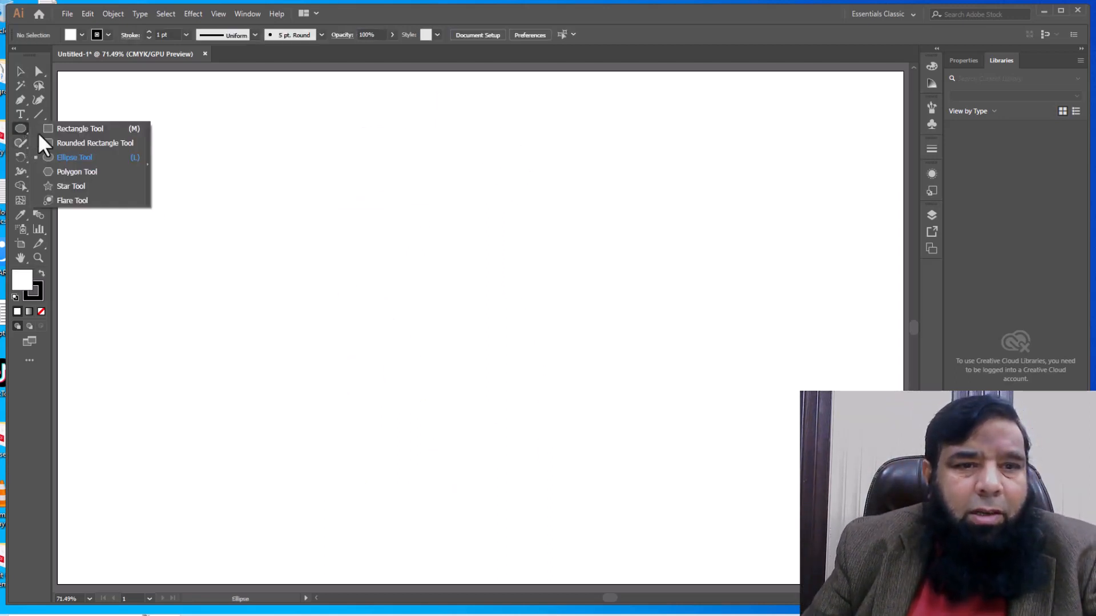
pyautogui.click(66, 129)
pyautogui.moveTo(400, 136); pyautogui.dragTo(444, 180)
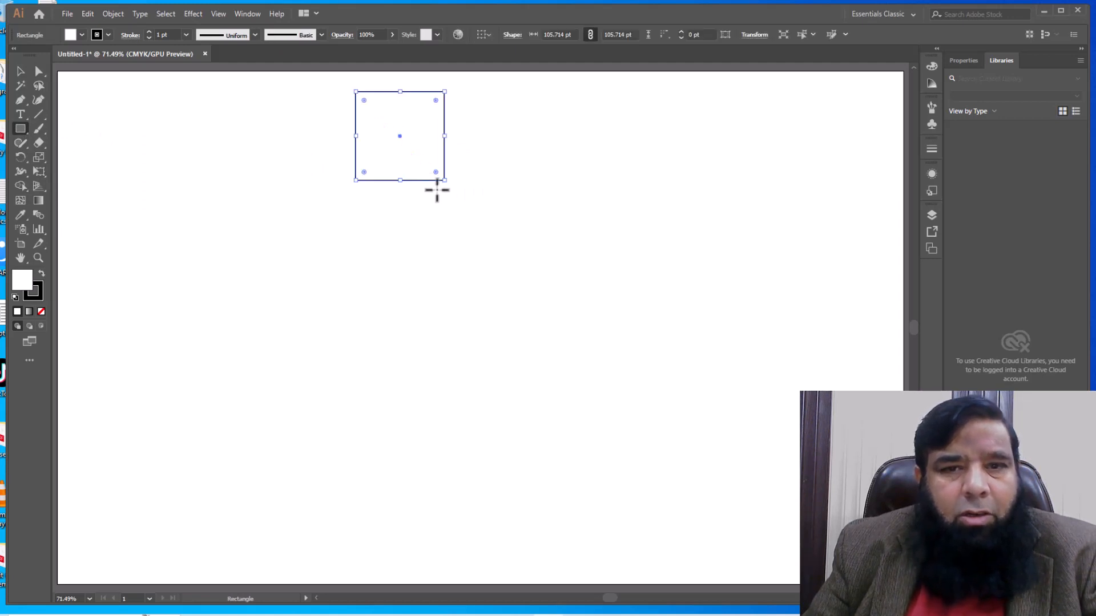
# Draw a circle about 94 pt across near the bottom of the artboard, below the square.
pyautogui.click(23, 129)
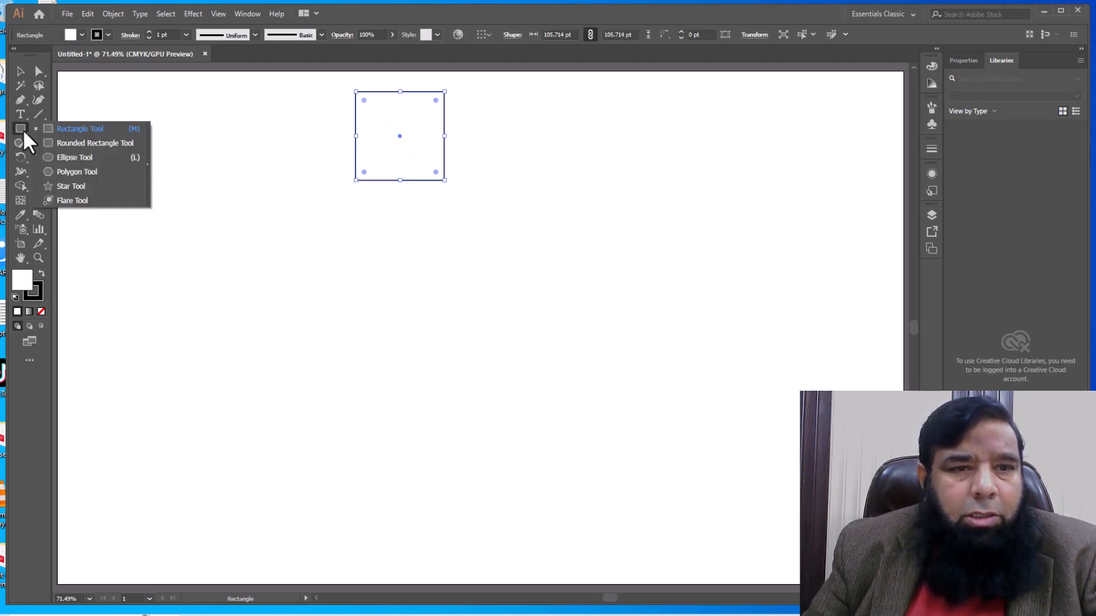
pyautogui.click(51, 154)
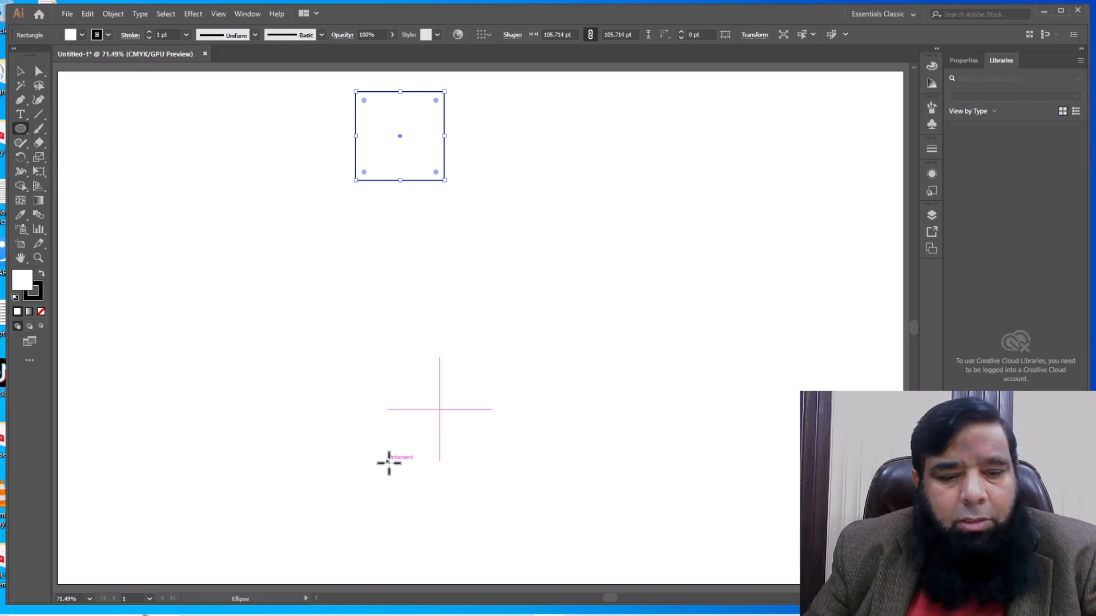
pyautogui.moveTo(390, 462); pyautogui.dragTo(427, 501)
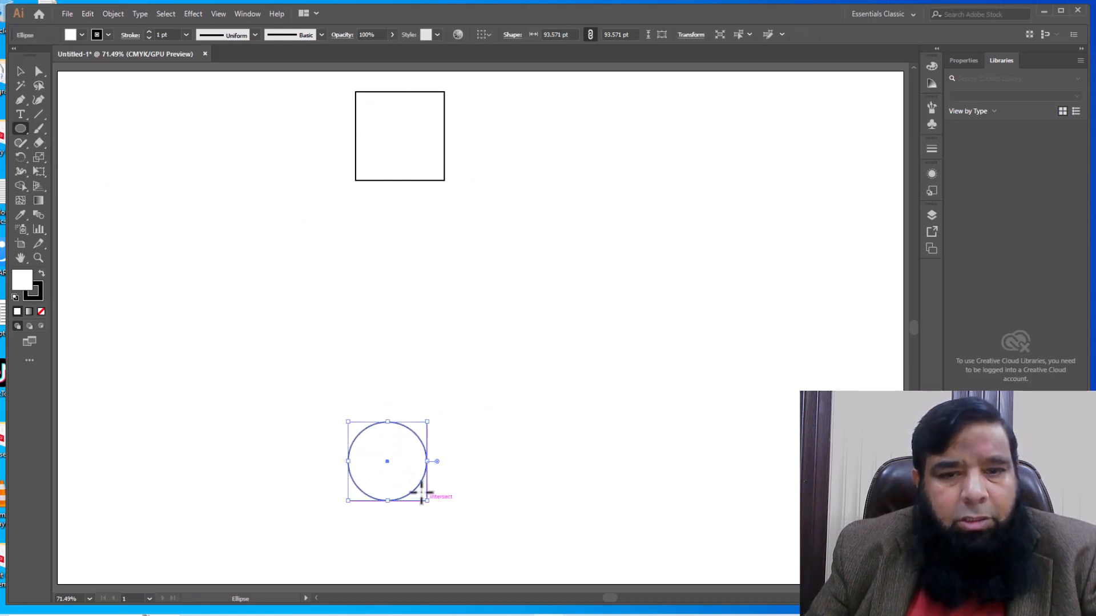
# Rotate the square 45° so it stands as a diamond.
pyautogui.click(21, 71)
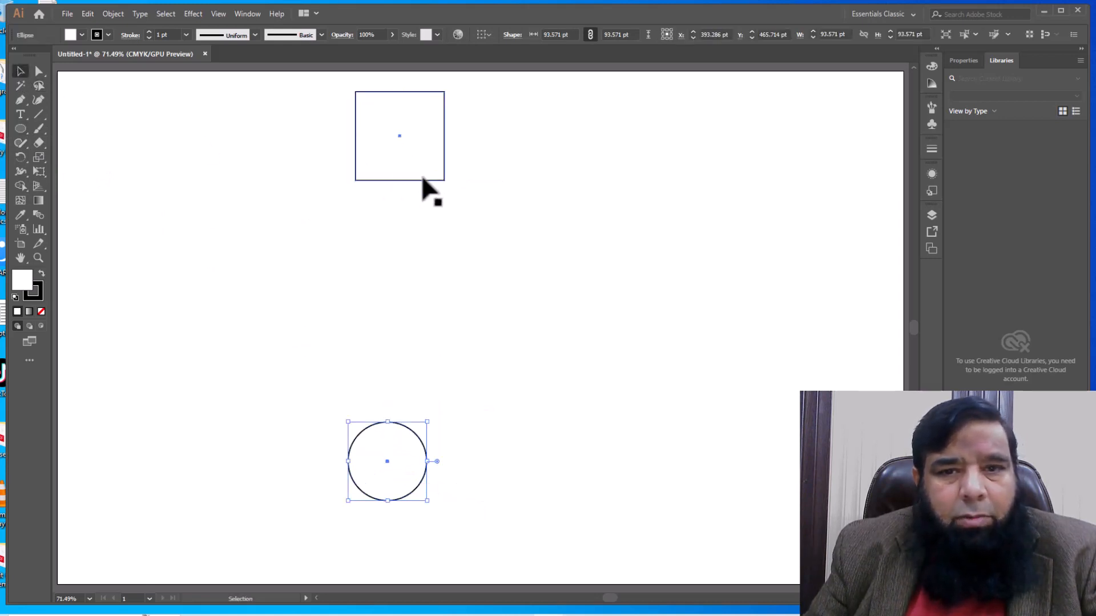
pyautogui.click(425, 179)
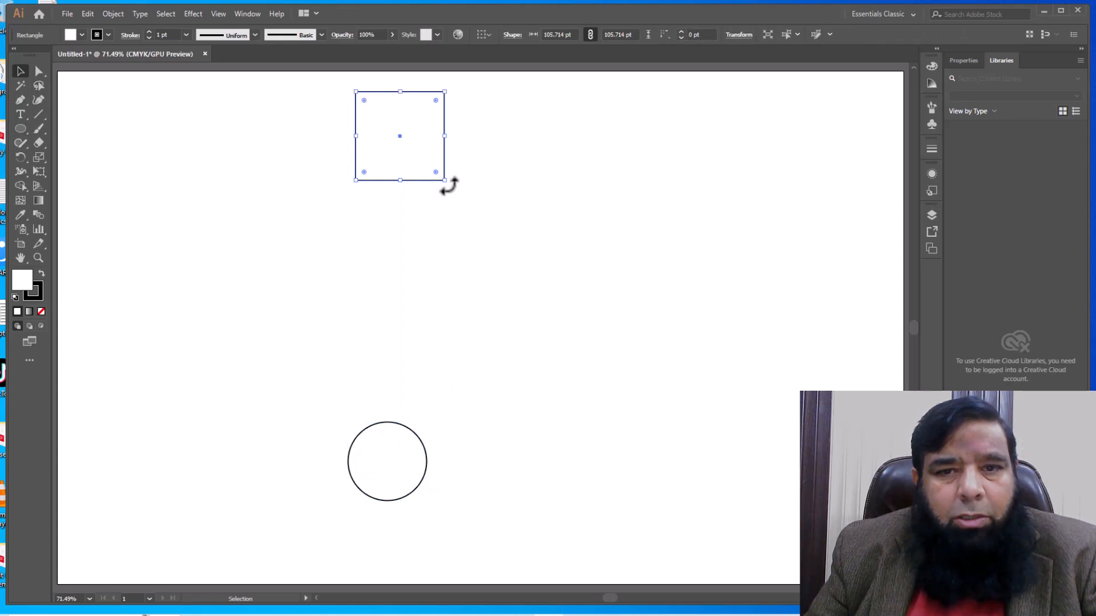
pyautogui.moveTo(448, 184); pyautogui.dragTo(423, 213)
# Align the diamond and circle on their horizontal centres and shift both slightly down the artboard.
pyautogui.moveTo(507, 111); pyautogui.dragTo(367, 501)
pyautogui.click(521, 35)
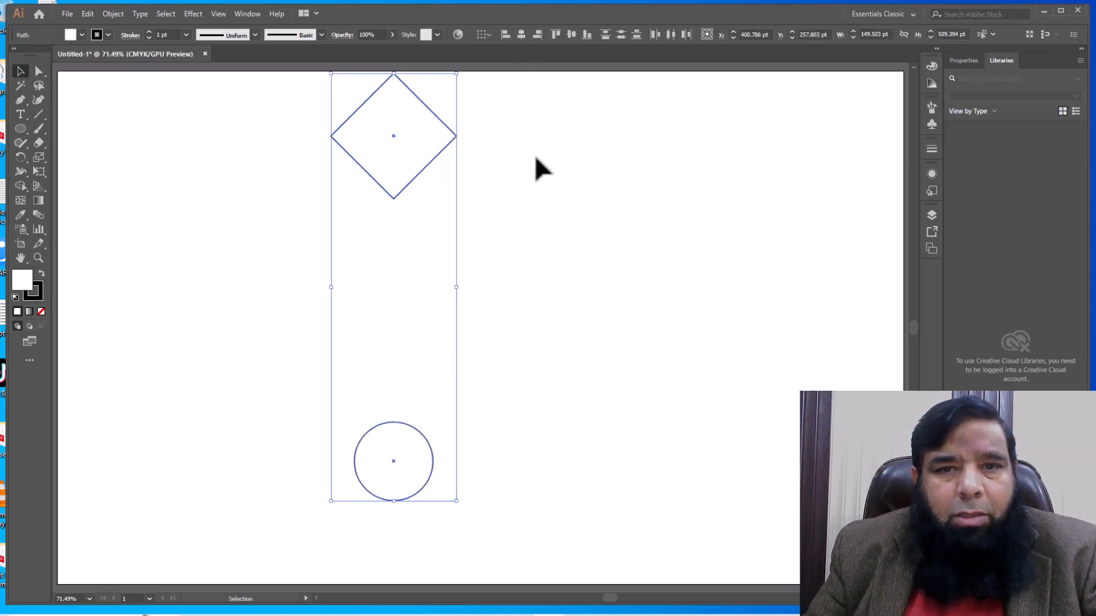
pyautogui.moveTo(407, 181); pyautogui.dragTo(408, 197)
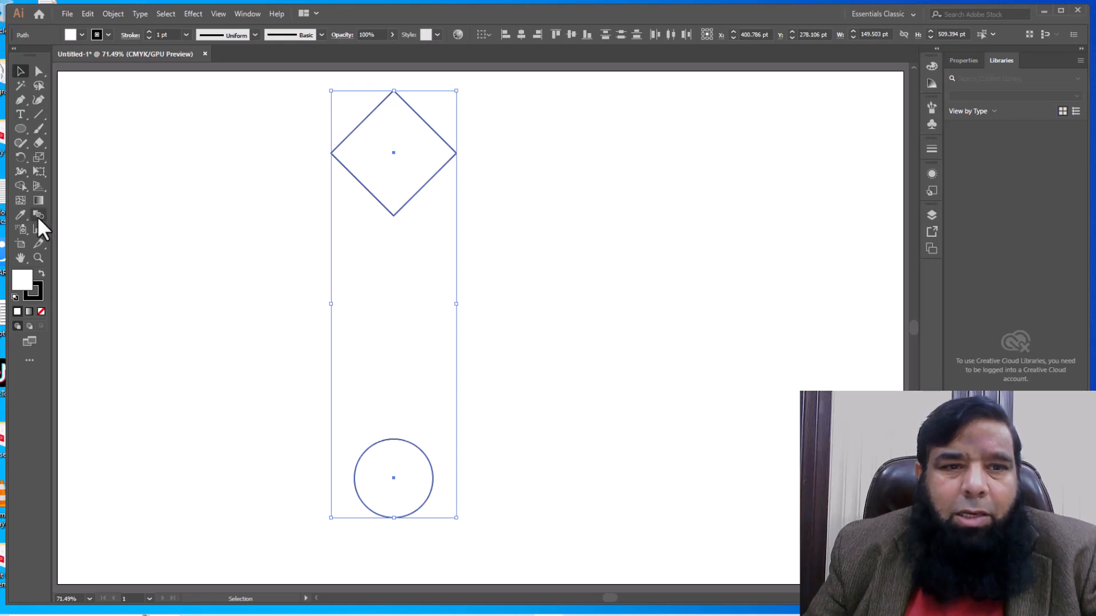
# Make a blend between the selected diamond and circle.
pyautogui.click(119, 13)
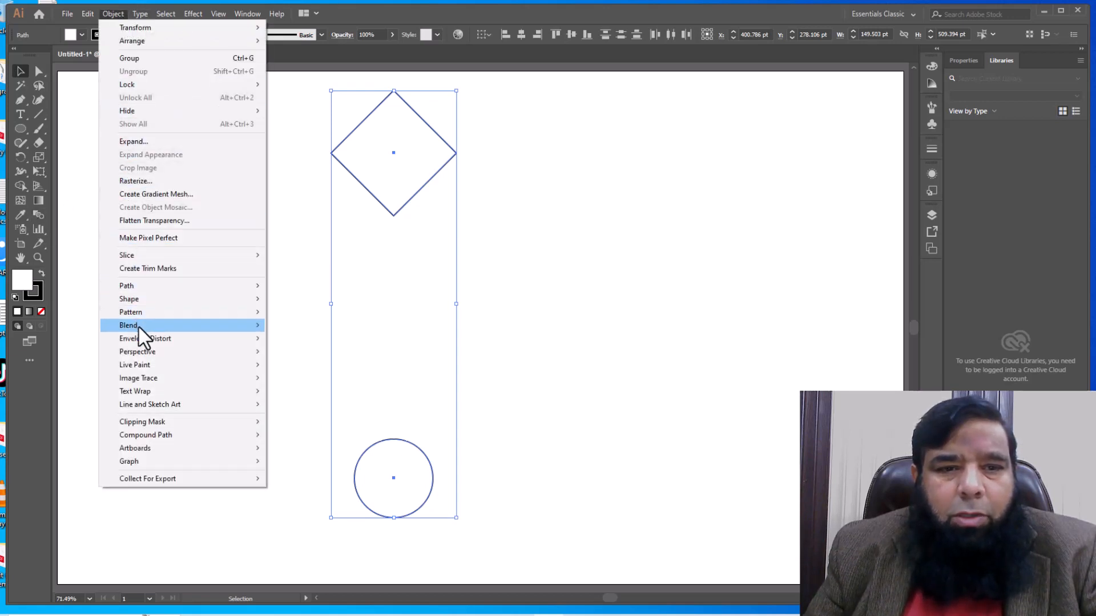
pyautogui.moveTo(138, 326)
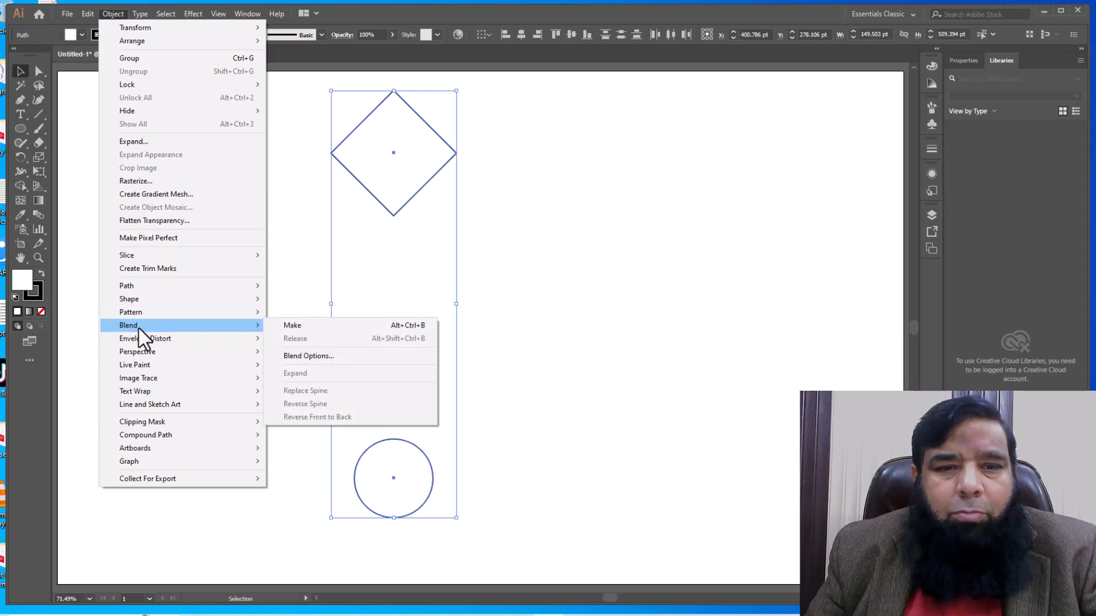
pyautogui.click(307, 327)
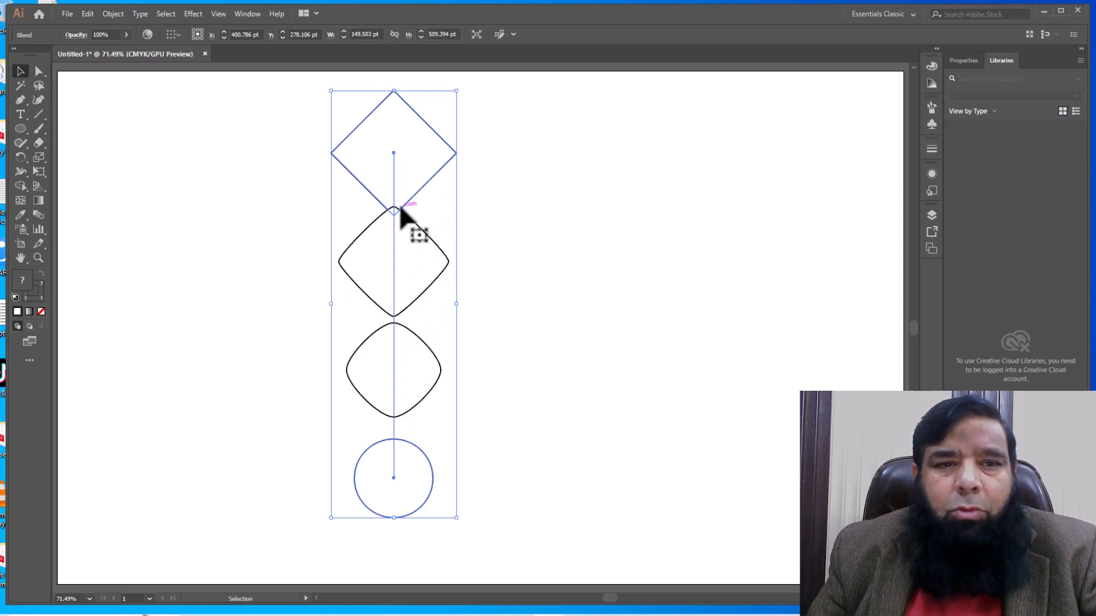
# Open the options of the diamond-to-circle blend, turn on the preview and set the spacing to Specified Steps.
pyautogui.click(103, 14)
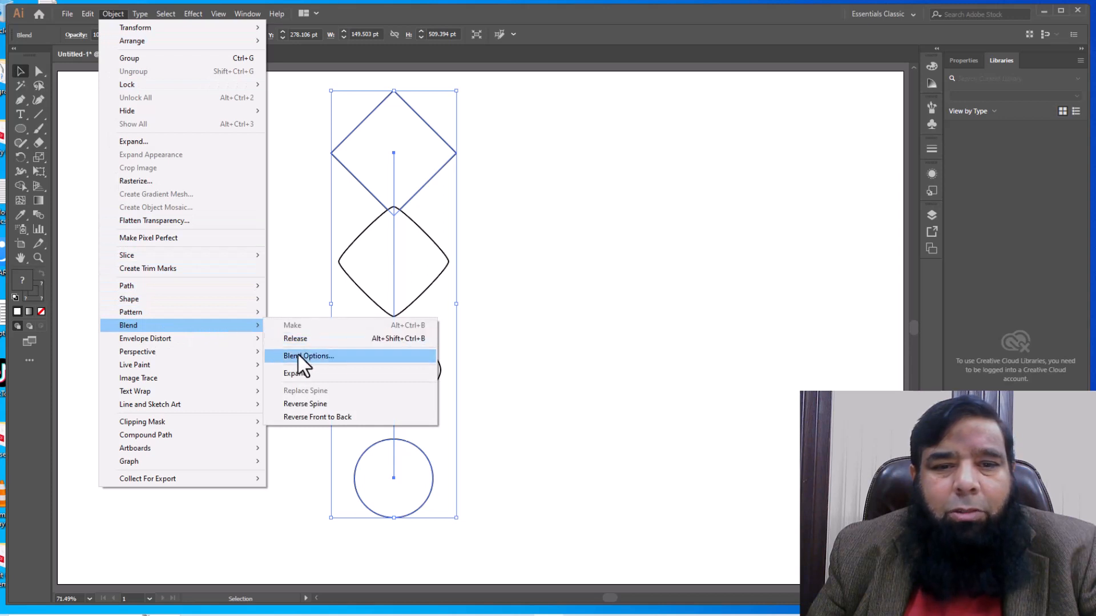
pyautogui.click(299, 357)
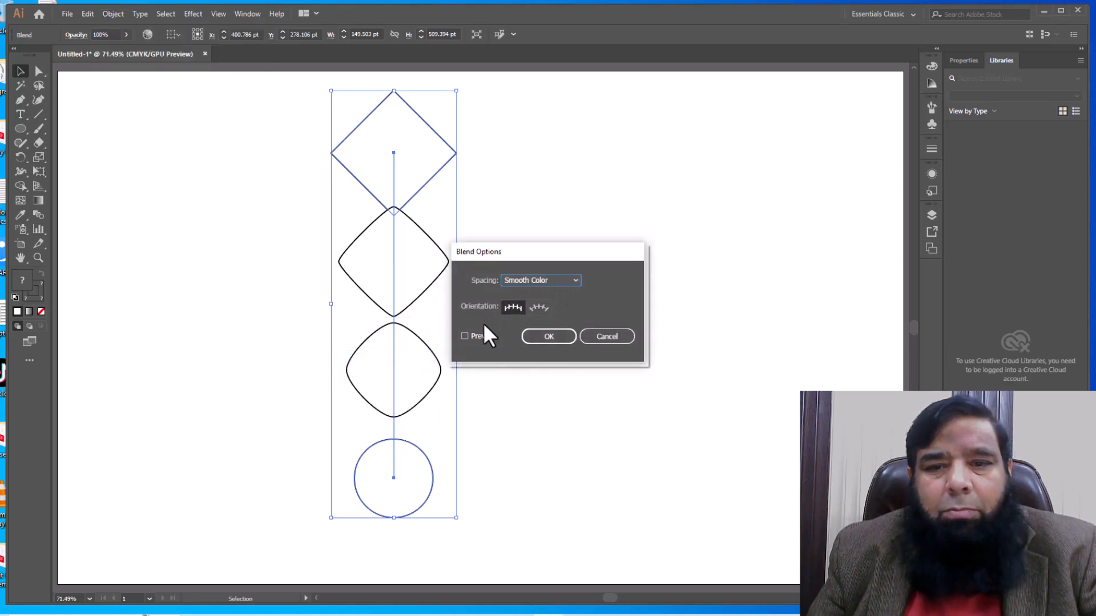
pyautogui.click(467, 336)
pyautogui.click(578, 278)
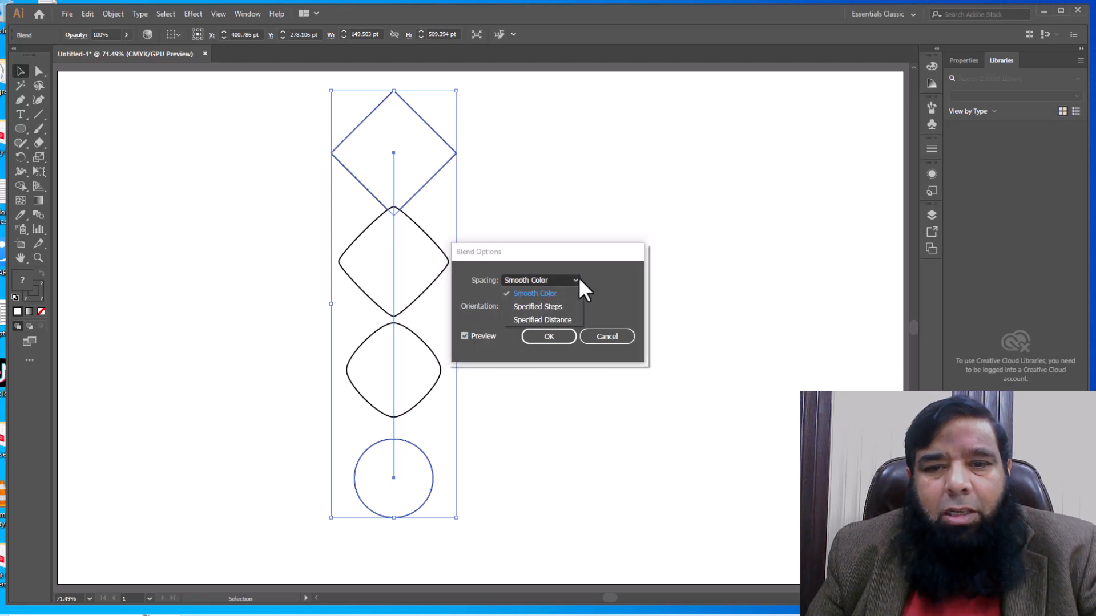
pyautogui.click(567, 306)
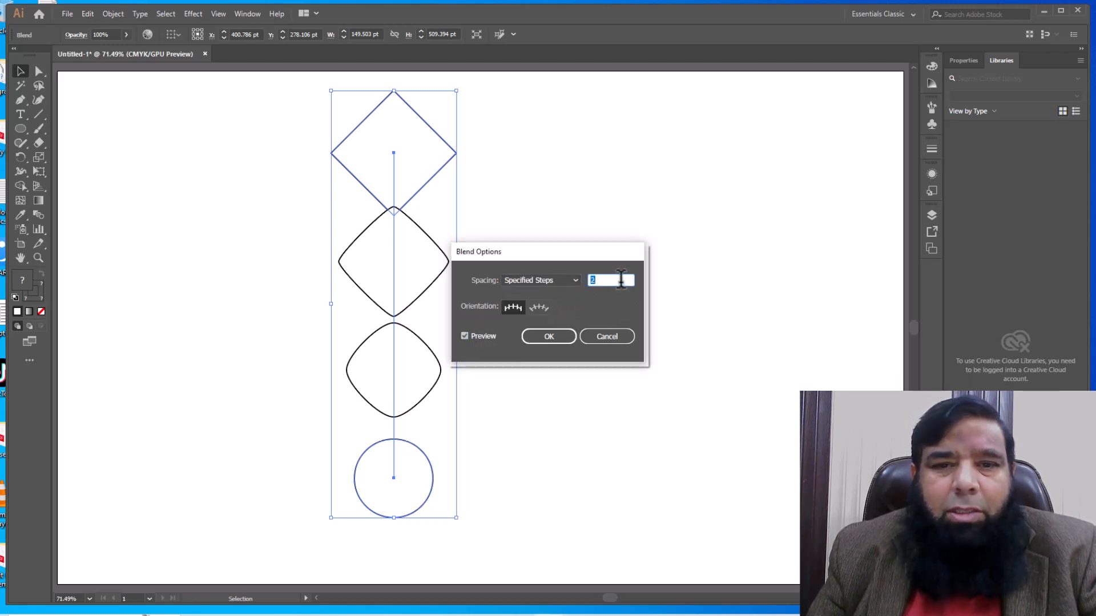
# Raise the number of blend steps between the diamond and circle to 47 and accept the options.
pyautogui.press('Up')
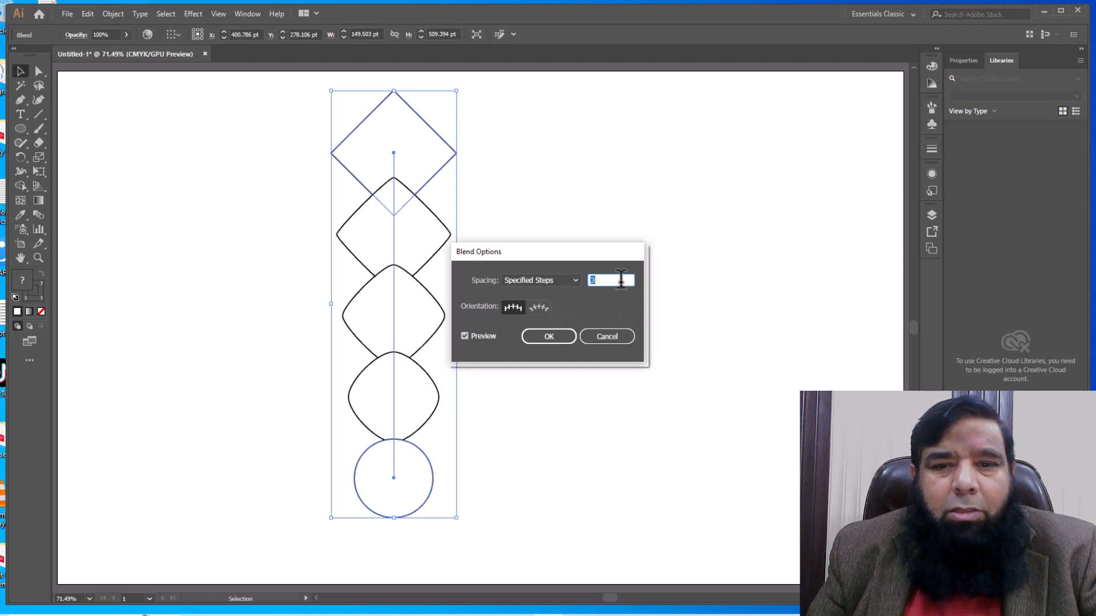
pyautogui.press('Up')
pyautogui.press('Up')
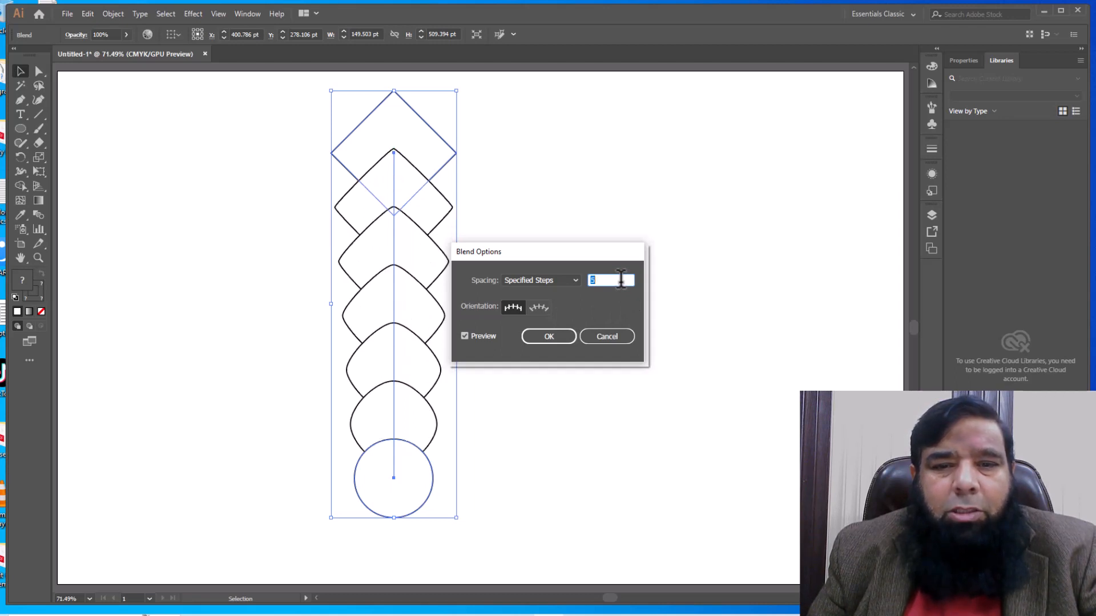
pyautogui.press('Up')
pyautogui.press('Up')
pyautogui.press('Up')
pyautogui.press('Up')
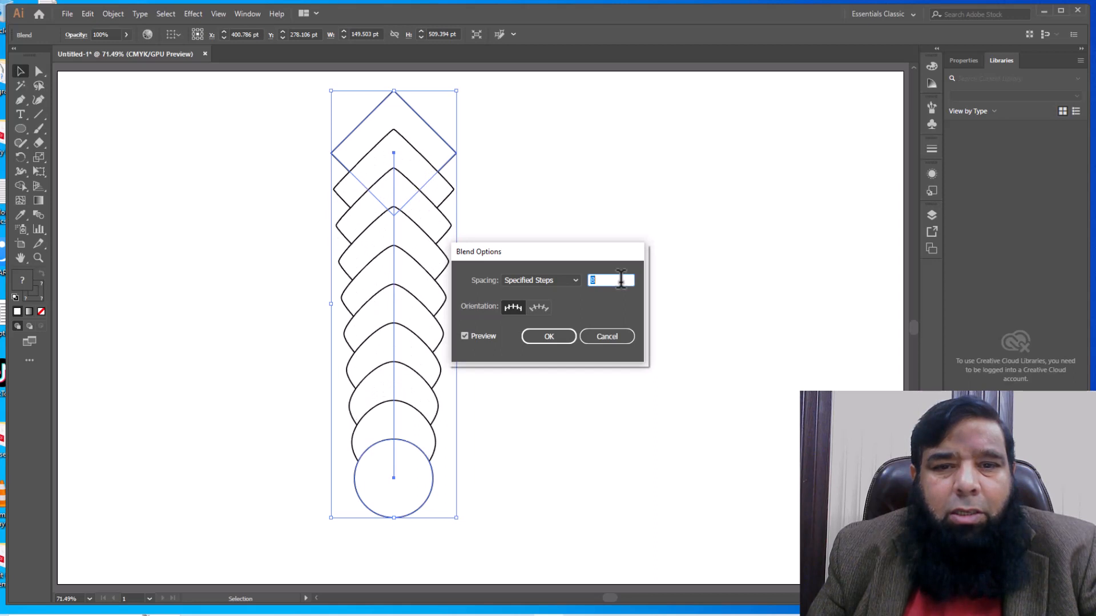
pyautogui.press('Up')
pyautogui.press('Up')
pyautogui.press('Up')
pyautogui.press('Up')
pyautogui.press('Up')
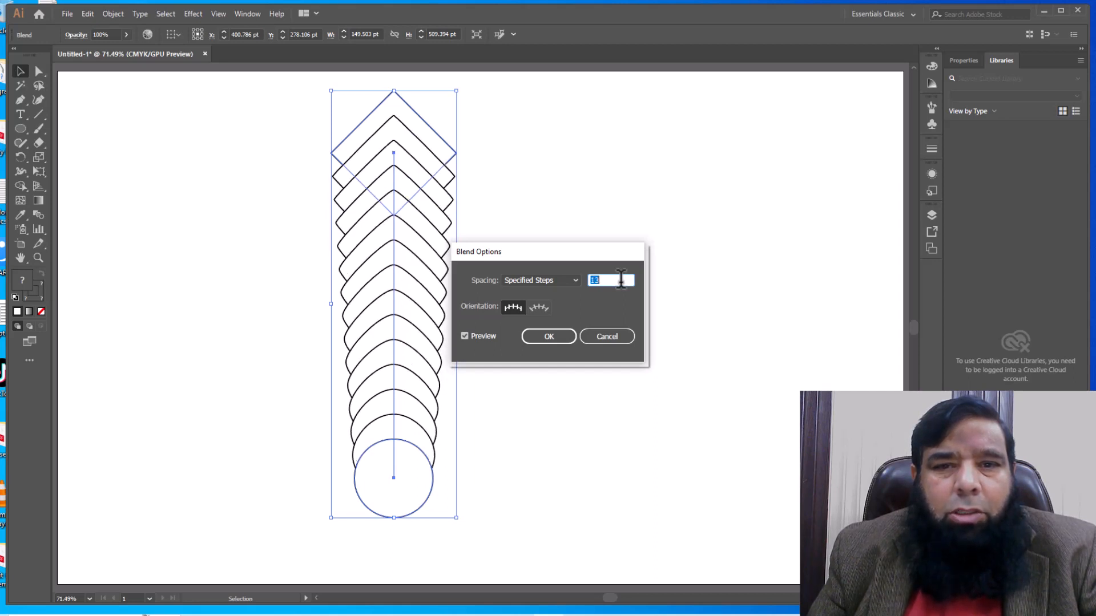
pyautogui.press('Up')
pyautogui.press('Up')
pyautogui.press('Up')
pyautogui.press('Up')
pyautogui.press('Up')
pyautogui.press('Up')
pyautogui.press('Up')
pyautogui.press('Up')
pyautogui.press('Up')
pyautogui.press('Up')
pyautogui.press('Up')
pyautogui.press('Up')
pyautogui.press('Up')
pyautogui.press('Up')
pyautogui.press('Up')
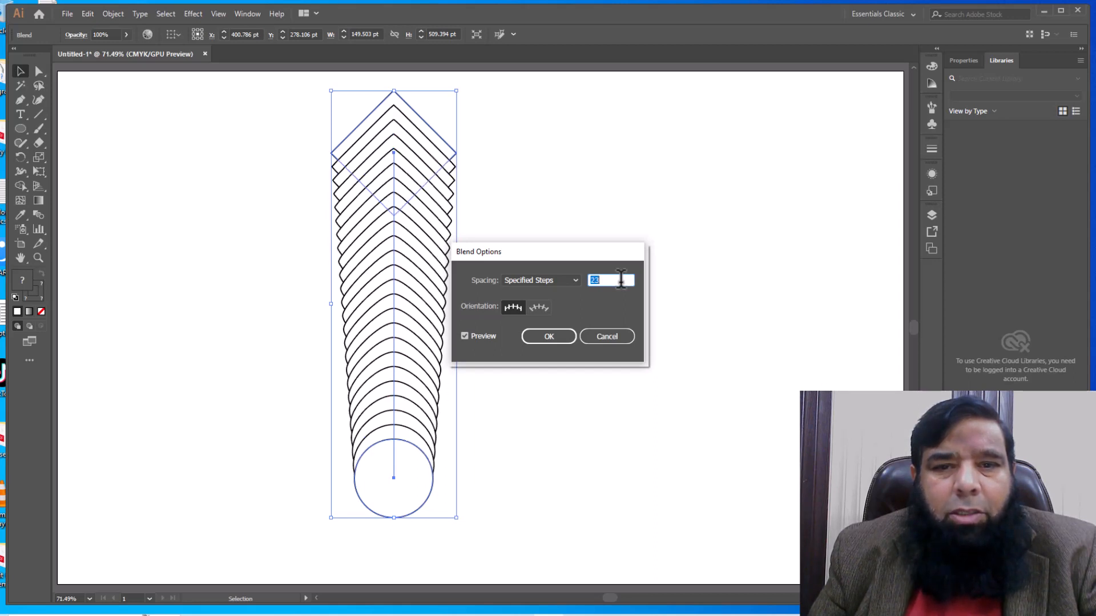
pyautogui.press('Up')
pyautogui.press('Up')
pyautogui.press('Up')
pyautogui.press('Up')
pyautogui.press('Up')
pyautogui.press('Up')
pyautogui.press('Up')
pyautogui.press('Up')
pyautogui.press('Up')
pyautogui.press('Up')
pyautogui.press('Up')
pyautogui.press('Up')
pyautogui.press('Up')
pyautogui.press('Up')
pyautogui.press('Up')
pyautogui.press('Up')
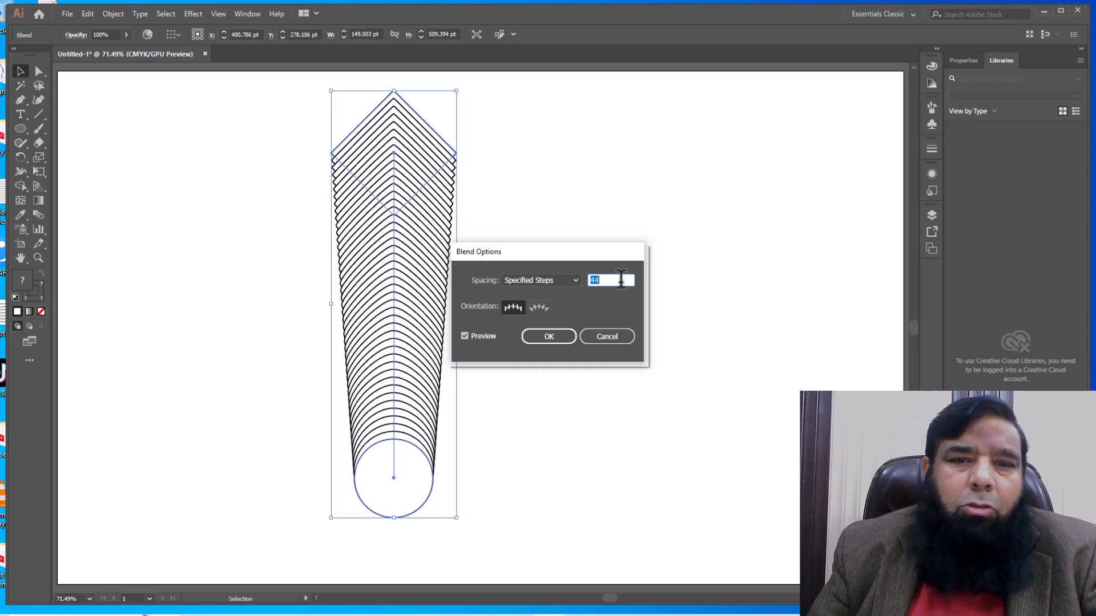
pyautogui.press('Up')
pyautogui.press('Up')
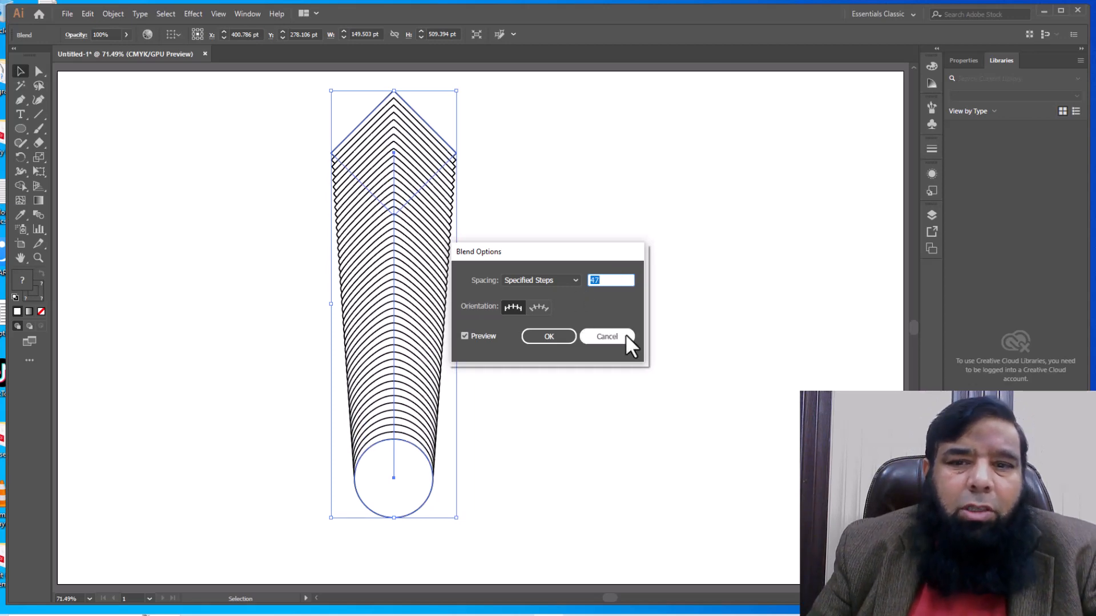
pyautogui.click(541, 337)
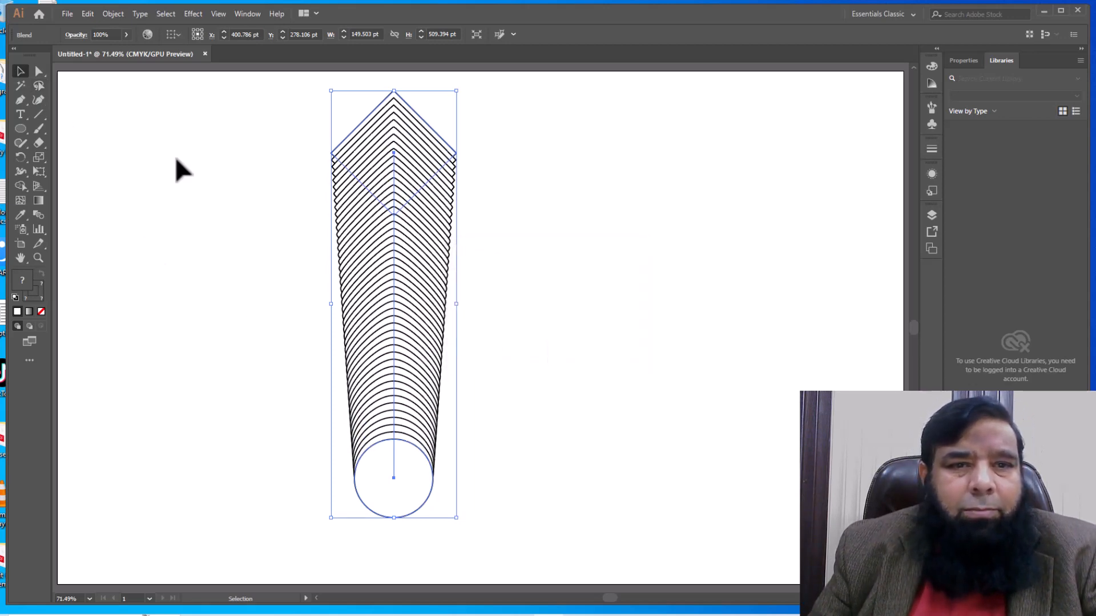
# Move the whole diamond-to-circle blend across to the left side of the artboard.
pyautogui.click(564, 443)
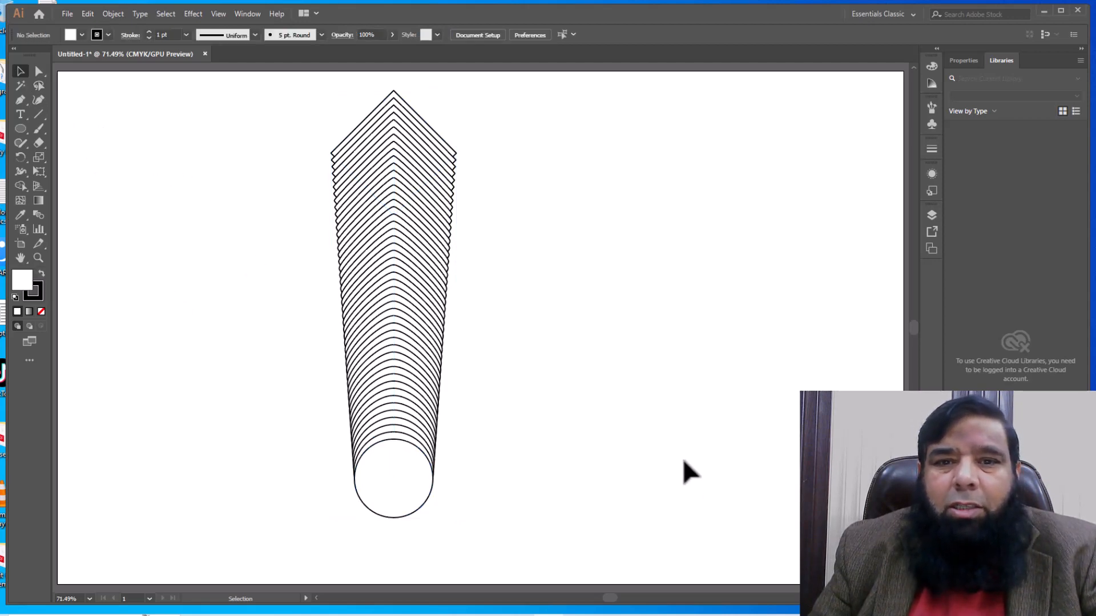
pyautogui.click(376, 479)
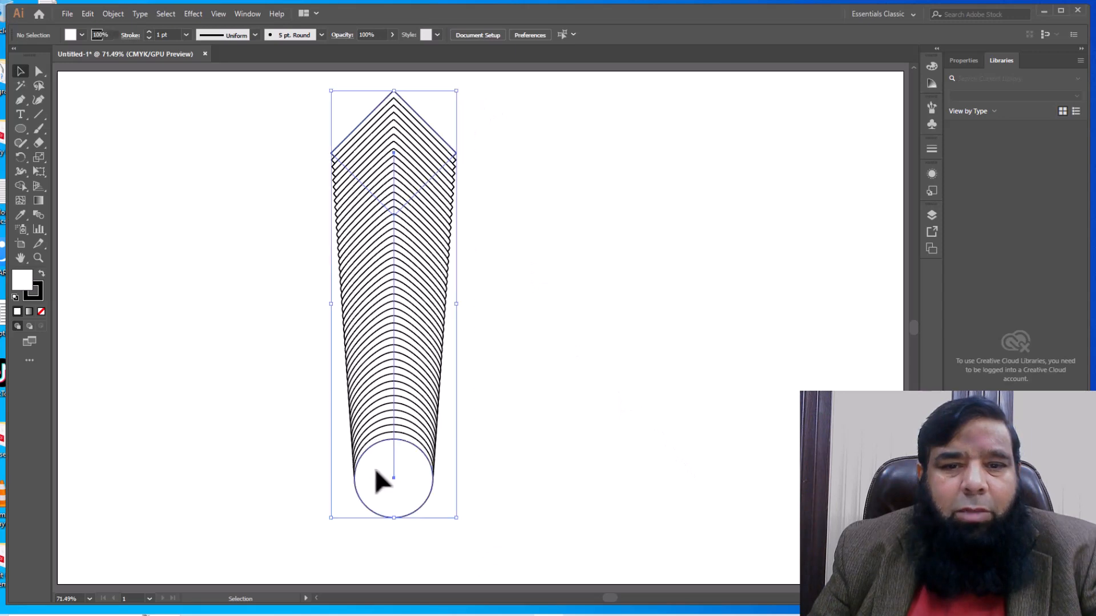
pyautogui.moveTo(378, 452); pyautogui.dragTo(153, 452)
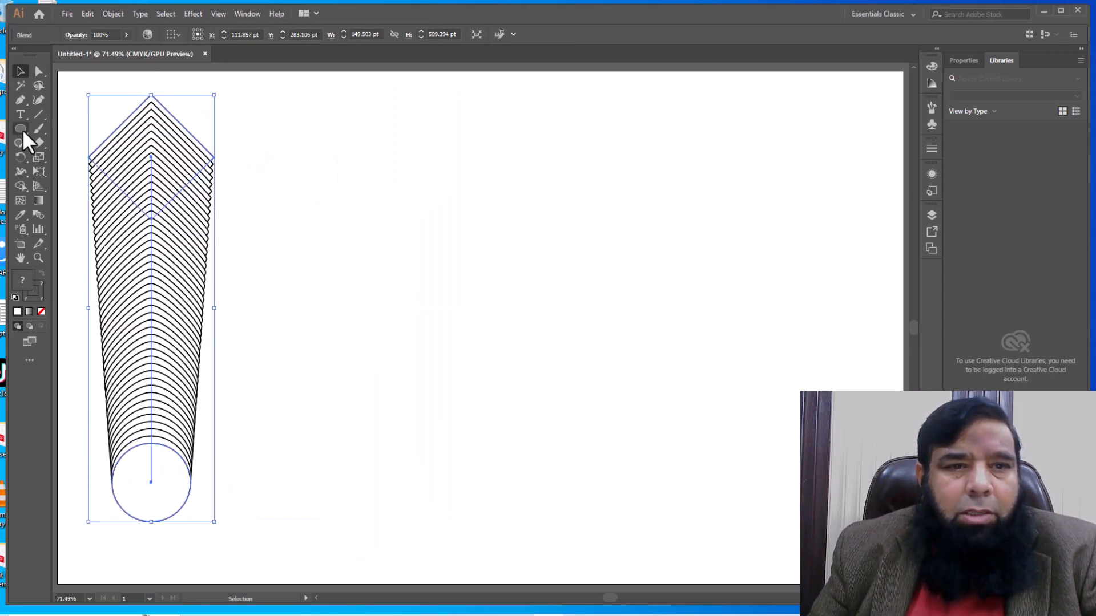
# Draw a square about 112 pt wide beside the blend and place it just inside the artboard's upper edge.
pyautogui.moveTo(22, 129); pyautogui.dragTo(53, 126)
pyautogui.moveTo(399, 109); pyautogui.dragTo(437, 158)
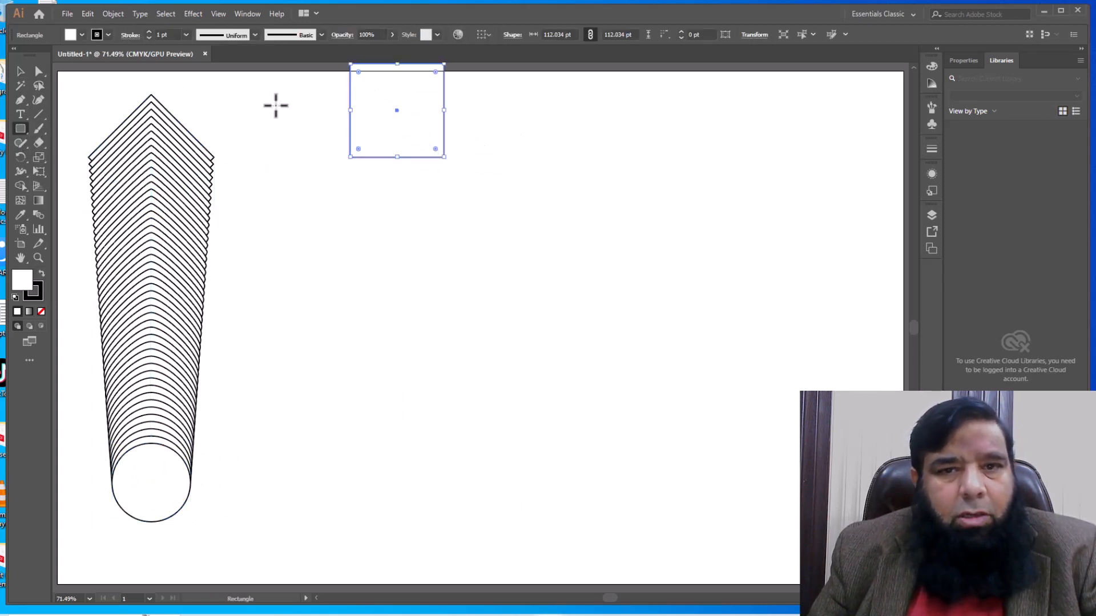
pyautogui.press('v')
pyautogui.moveTo(394, 117); pyautogui.dragTo(410, 146)
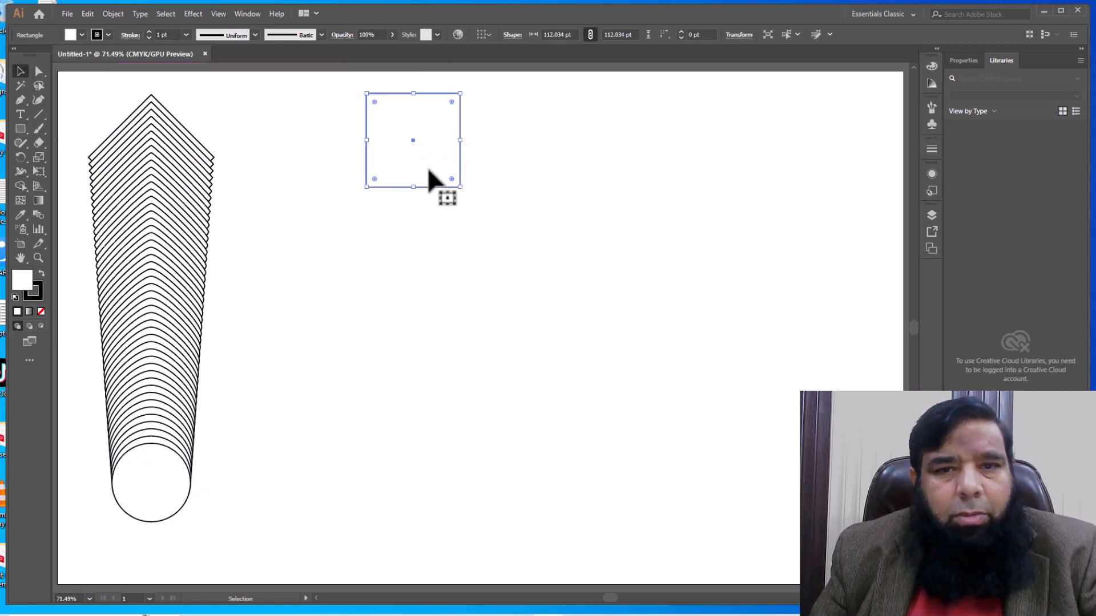
# Fill the new square with bright yellow.
pyautogui.doubleClick(28, 279)
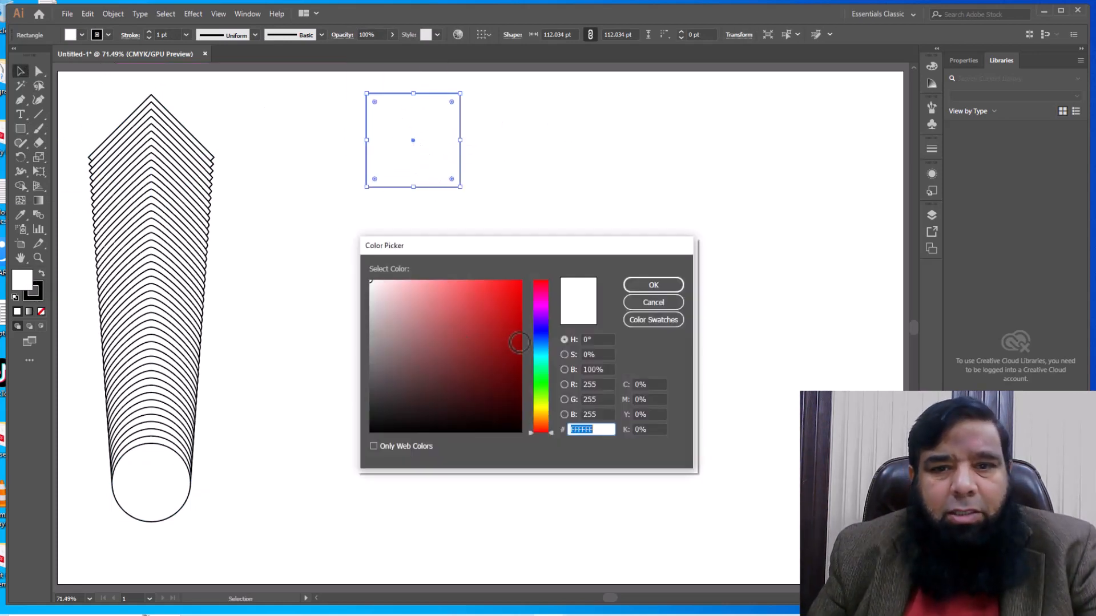
pyautogui.click(549, 408)
pyautogui.click(519, 282)
pyautogui.press('Return')
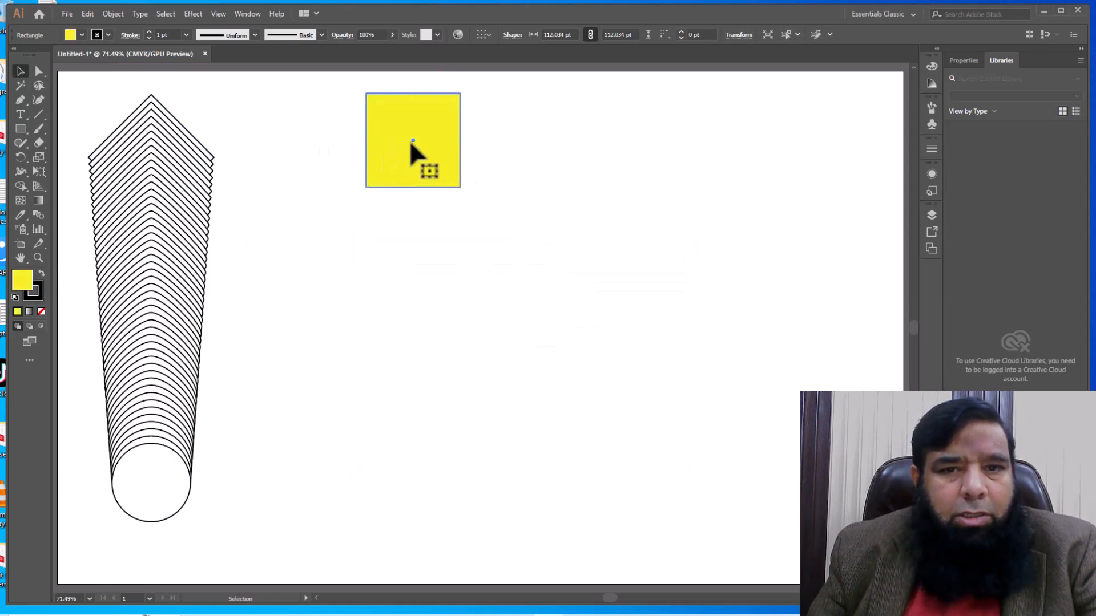
# Duplicate the yellow square straight down near the artboard's lower edge and rotate the copy 45° into a diamond.
pyautogui.moveTo(410, 140); pyautogui.dragTo(423, 465)
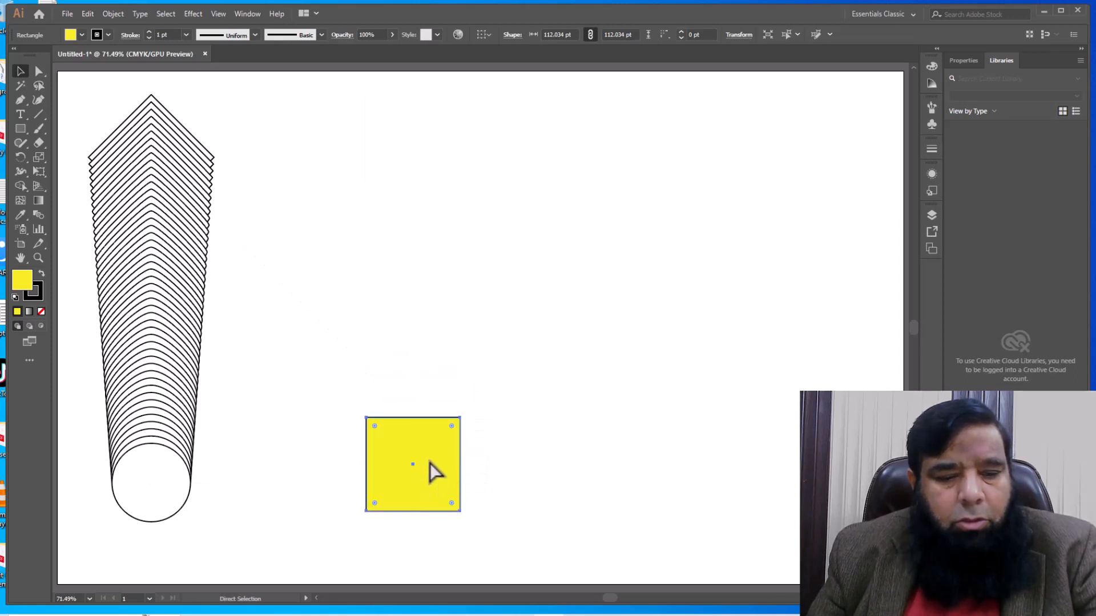
pyautogui.hotkey('ctrl', 'z')
pyautogui.moveTo(404, 166); pyautogui.dragTo(396, 474)
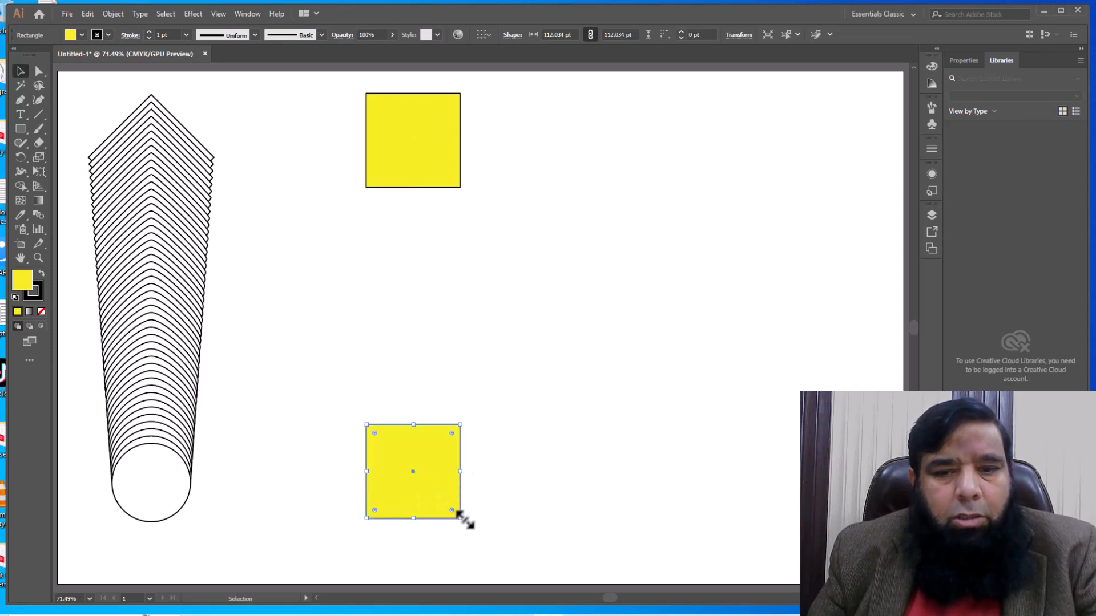
pyautogui.moveTo(465, 525); pyautogui.dragTo(426, 522)
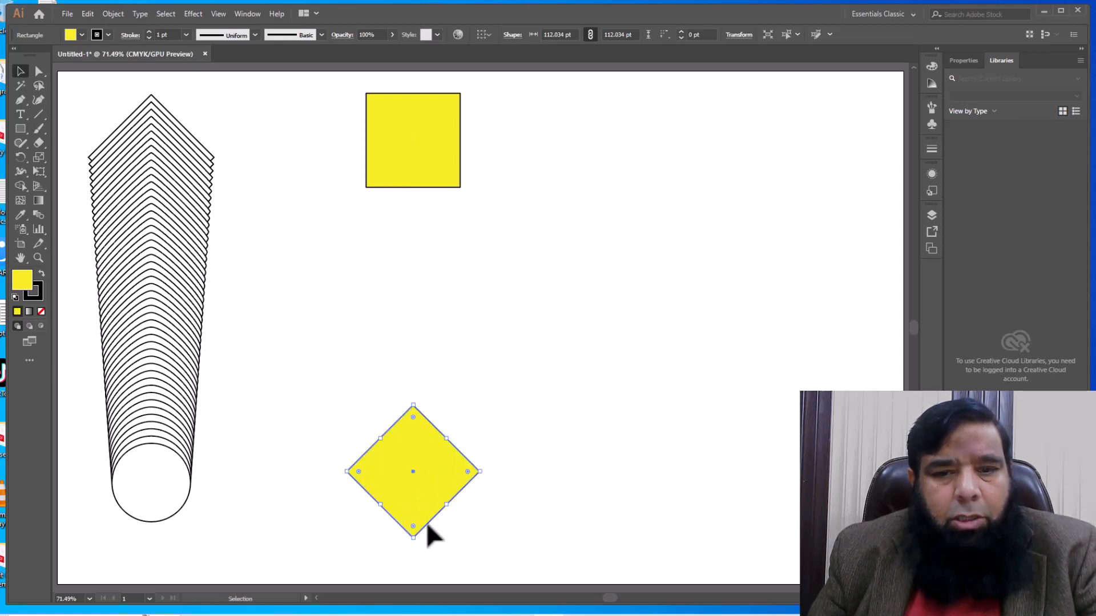
# Change the fill of the lower diamond to turquoise 08FFDB.
pyautogui.doubleClick(21, 279)
pyautogui.click(534, 360)
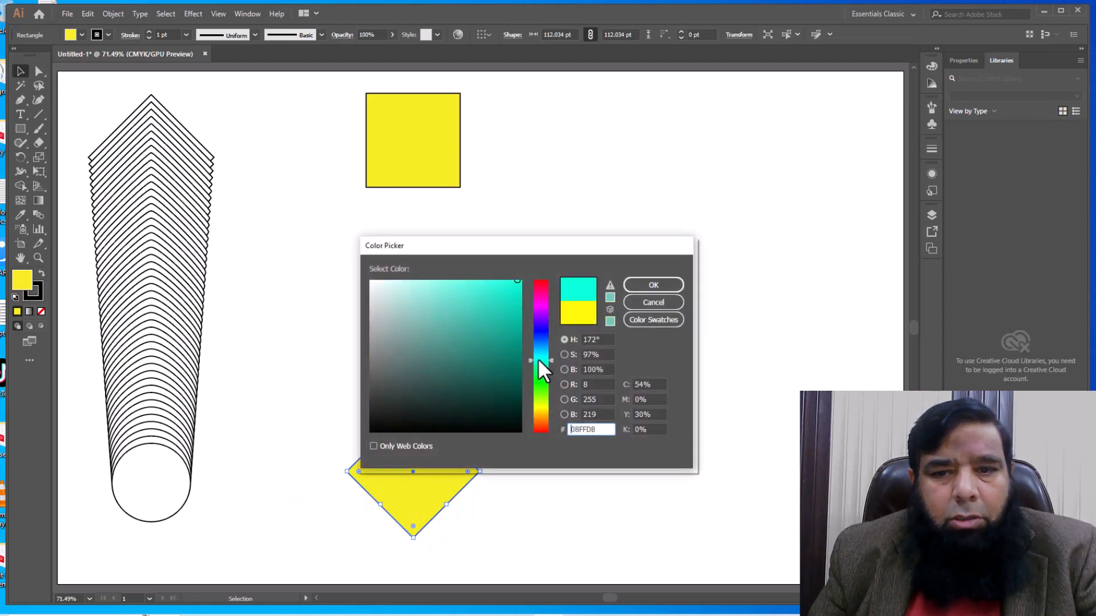
pyautogui.click(645, 284)
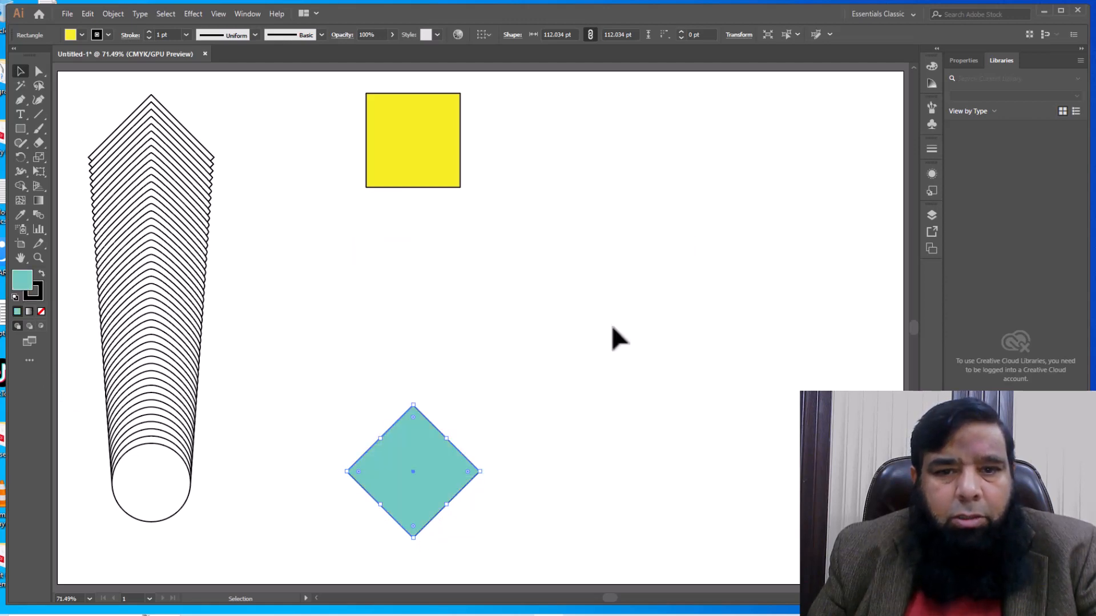
# Select the yellow square and the turquoise diamond together and make a blend between them.
pyautogui.moveTo(505, 128); pyautogui.dragTo(399, 469)
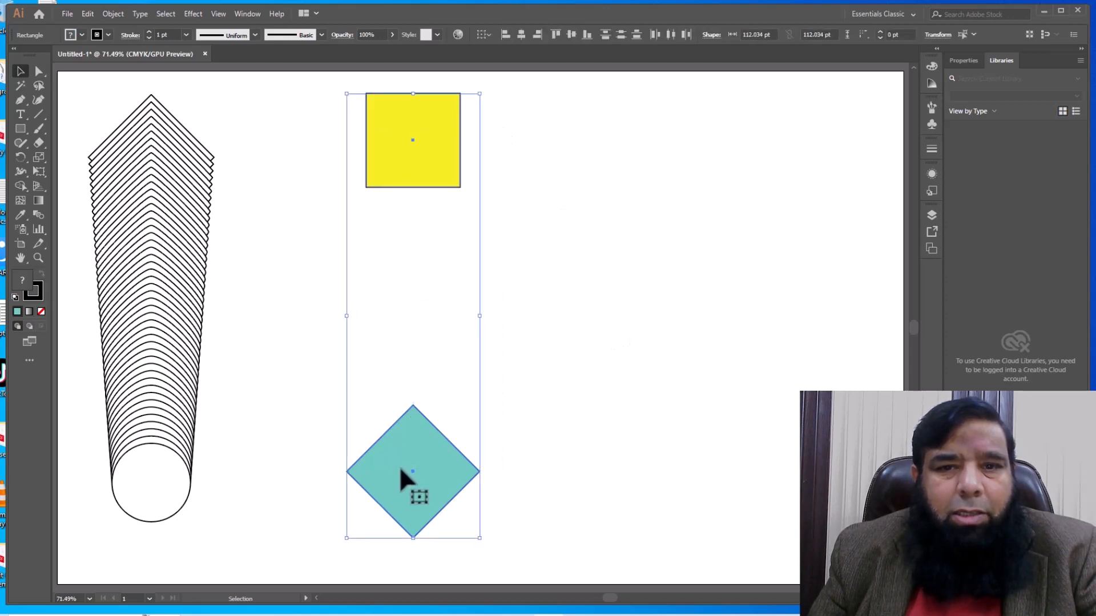
pyautogui.click(114, 15)
pyautogui.moveTo(144, 326)
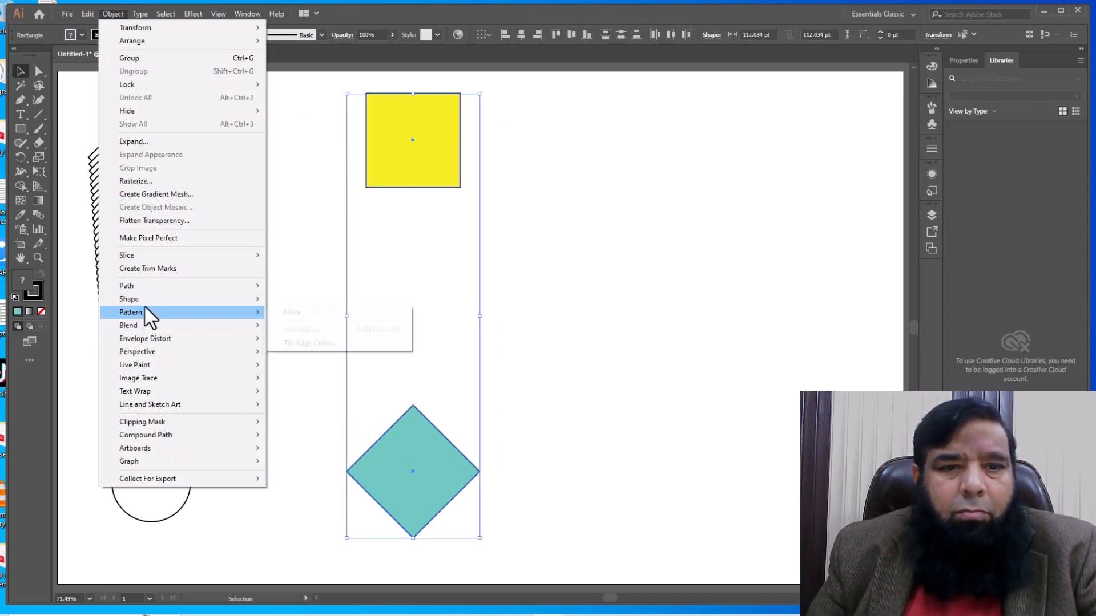
pyautogui.click(282, 328)
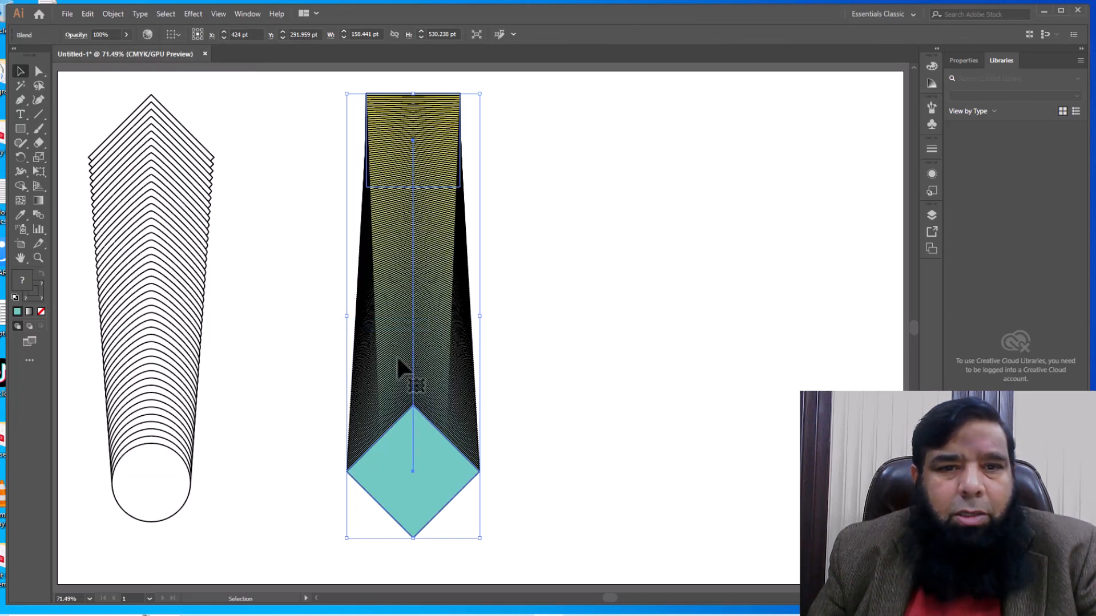
# Open the options of the square-to-diamond blend and set its spacing to Specified Steps with the preview on.
pyautogui.doubleClick(38, 215)
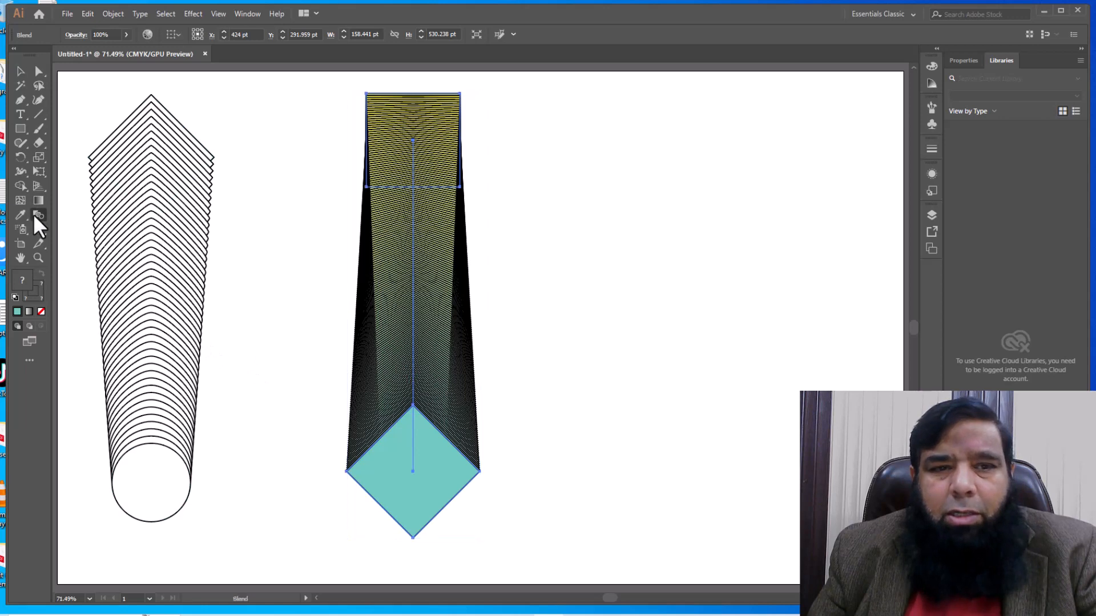
pyautogui.click(545, 279)
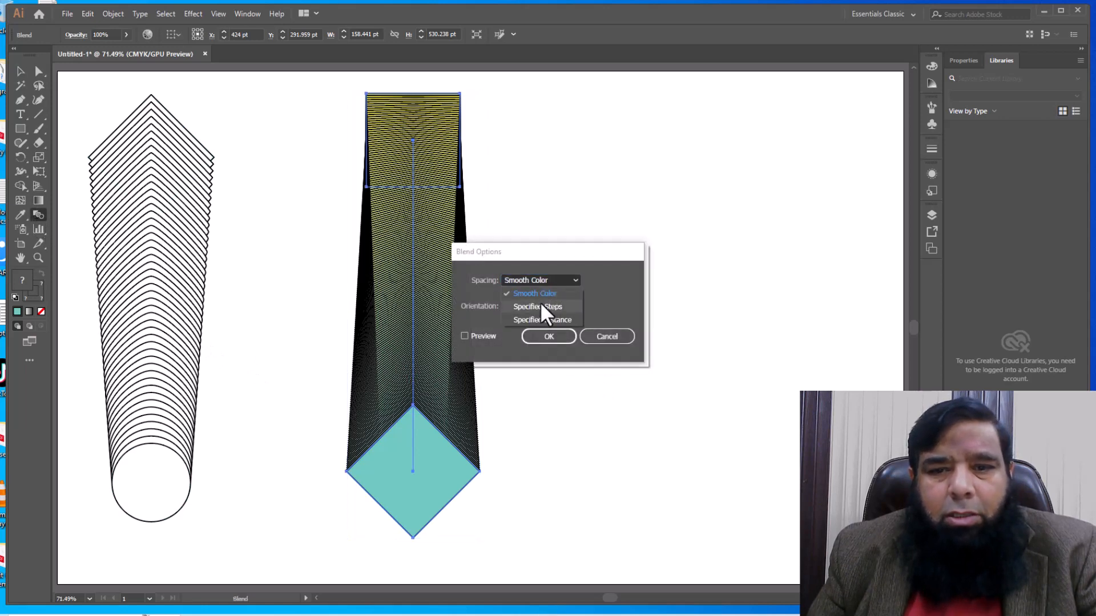
pyautogui.click(539, 303)
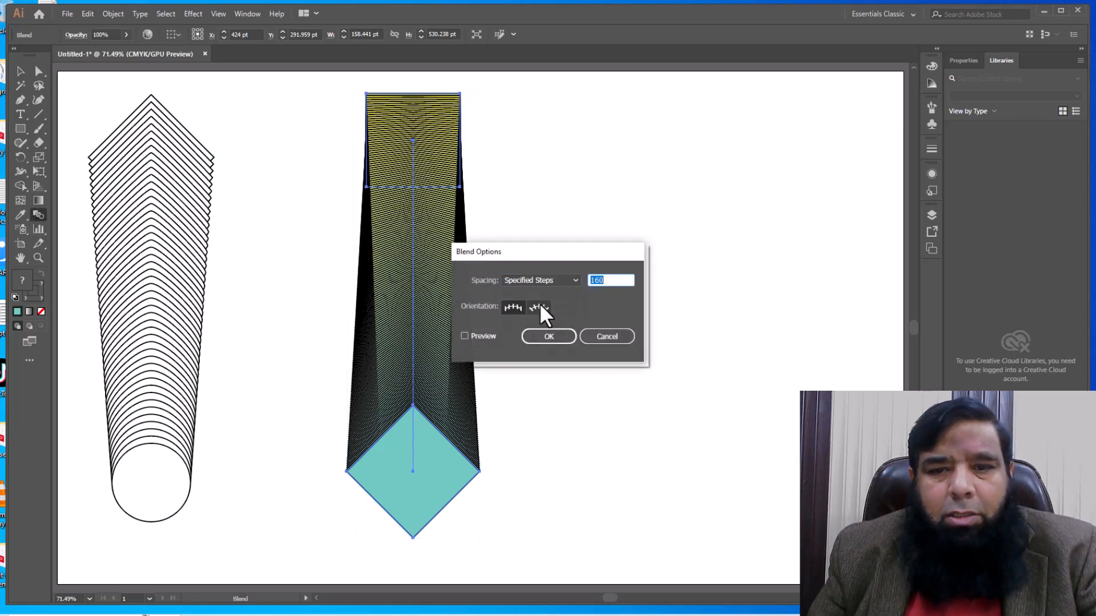
# Lower the square-to-diamond blend's specified steps to 35 and apply the blend options.
pyautogui.click(616, 280)
pyautogui.press('Down')
pyautogui.press('Down')
pyautogui.press('Down')
pyautogui.press('Down')
pyautogui.press('Down')
pyautogui.press('Down')
pyautogui.press('Down')
pyautogui.press('Down')
pyautogui.press('Down')
pyautogui.press('Down')
pyautogui.press('Down')
pyautogui.press('Down')
pyautogui.press('Down')
pyautogui.press('Down')
pyautogui.press('Down')
pyautogui.press('Down')
pyautogui.press('Down')
pyautogui.press('Down')
pyautogui.press('Down')
pyautogui.press('Down')
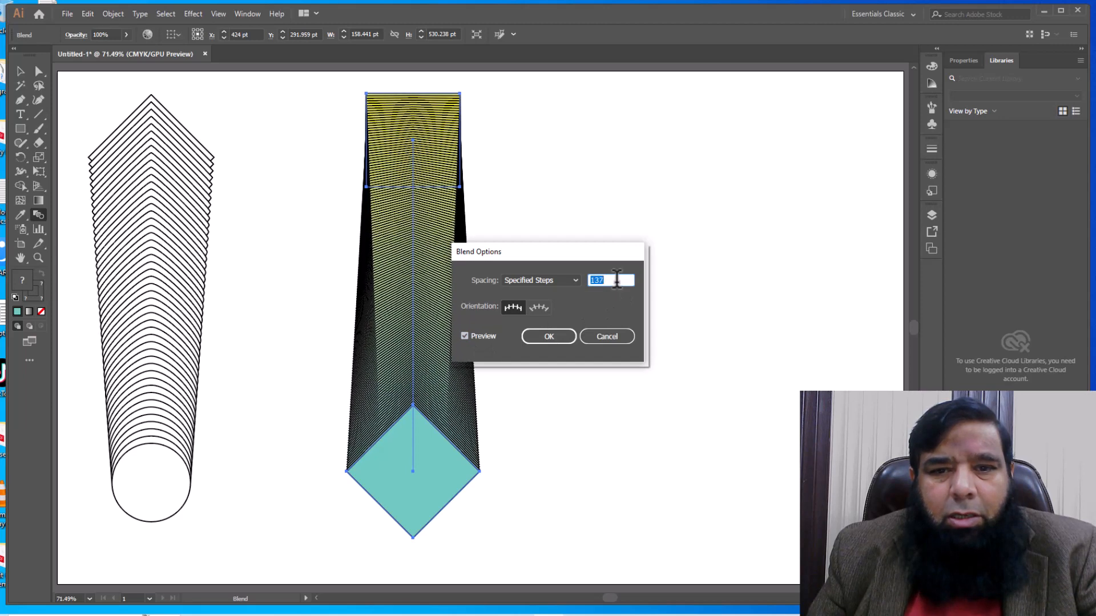
pyautogui.press('Down')
pyautogui.press('Down')
pyautogui.press('Down')
pyautogui.press('Down')
pyautogui.press('Down')
pyautogui.press('Down')
pyautogui.press('Down')
pyautogui.press('Down')
pyautogui.press('Down')
pyautogui.press('Down')
pyautogui.press('Down')
pyautogui.press('Down')
pyautogui.press('Down')
pyautogui.press('Down')
pyautogui.press('Down')
pyautogui.press('Down')
pyautogui.press('Down')
pyautogui.press('Down')
pyautogui.press('Down')
pyautogui.press('Down')
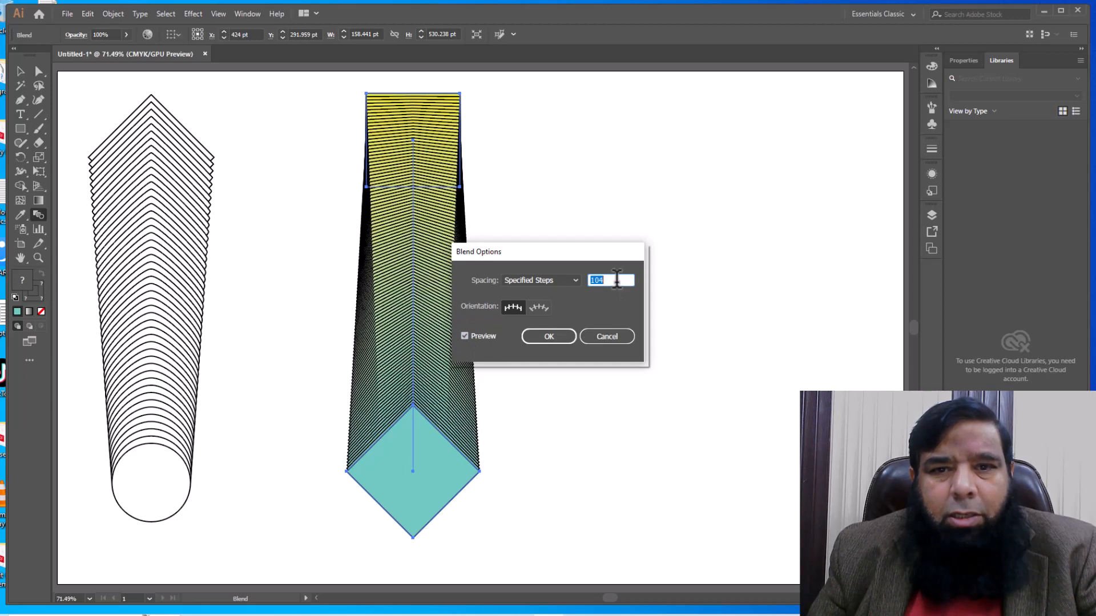
pyautogui.press('Down')
pyautogui.press('Down')
pyautogui.press('Down')
pyautogui.press('Down')
pyautogui.press('Down')
pyautogui.press('Down')
pyautogui.press('Down')
pyautogui.press('Down')
pyautogui.press('Down')
pyautogui.press('Down')
pyautogui.press('Down')
pyautogui.press('Down')
pyautogui.press('Down')
pyautogui.press('Down')
pyautogui.press('Down')
pyautogui.press('Down')
pyautogui.press('Down')
pyautogui.press('Down')
pyautogui.press('Down')
pyautogui.press('Down')
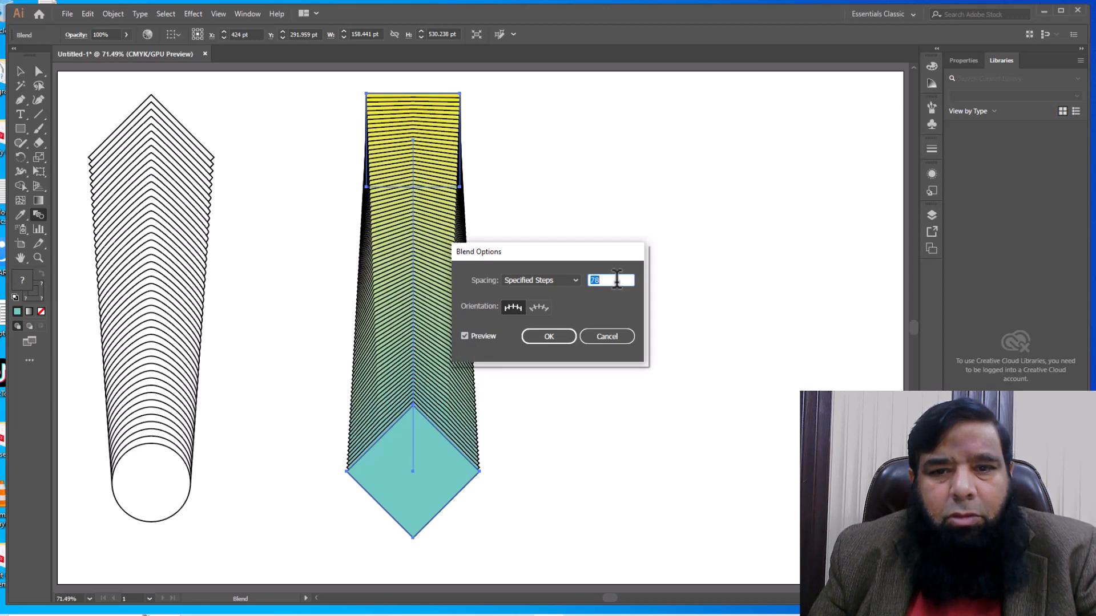
pyautogui.press('Down')
pyautogui.press('Down')
pyautogui.press('Down')
pyautogui.press('Down')
pyautogui.press('Down')
pyautogui.press('Down')
pyautogui.press('Down')
pyautogui.press('Down')
pyautogui.press('Down')
pyautogui.press('Down')
pyautogui.press('Down')
pyautogui.press('Down')
pyautogui.press('Down')
pyautogui.press('Down')
pyautogui.press('Down')
pyautogui.press('Down')
pyautogui.press('Down')
pyautogui.press('Down')
pyautogui.press('Down')
pyautogui.press('Down')
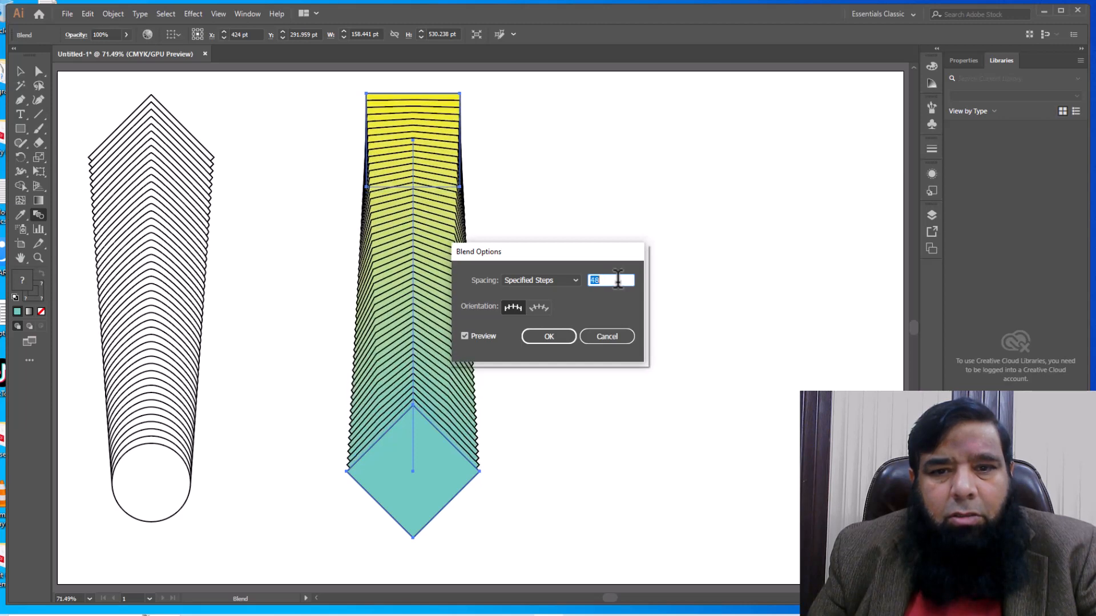
pyautogui.press('Down')
pyautogui.press('Down')
pyautogui.press('Down')
pyautogui.press('Down')
pyautogui.press('Down')
pyautogui.press('Down')
pyautogui.press('Down')
pyautogui.press('Down')
pyautogui.press('Down')
pyautogui.press('Down')
pyautogui.press('Down')
pyautogui.press('Down')
pyautogui.press('Down')
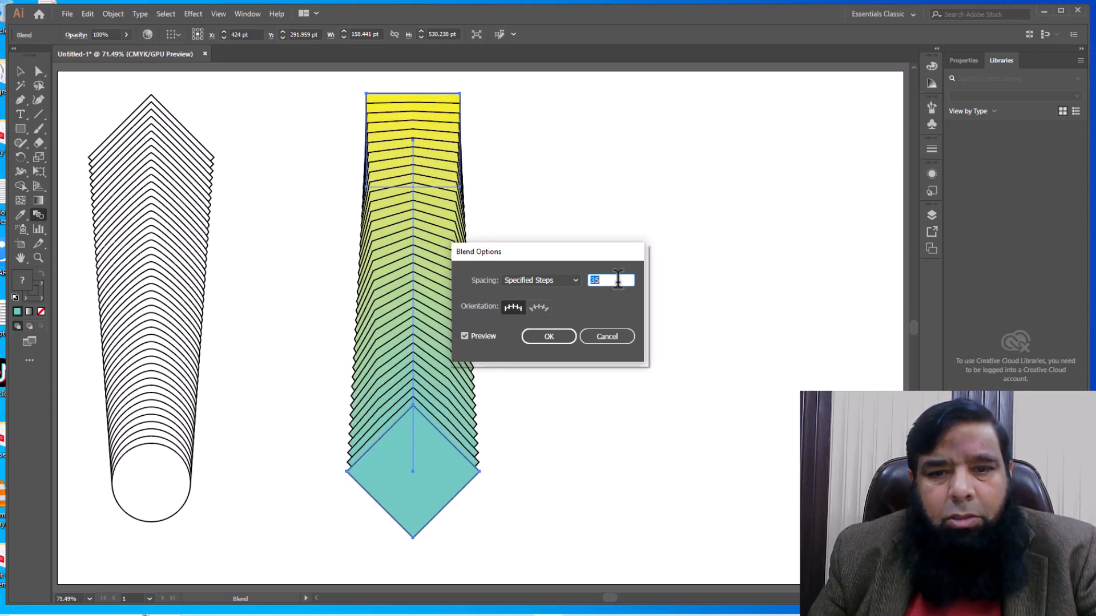
pyautogui.click(558, 334)
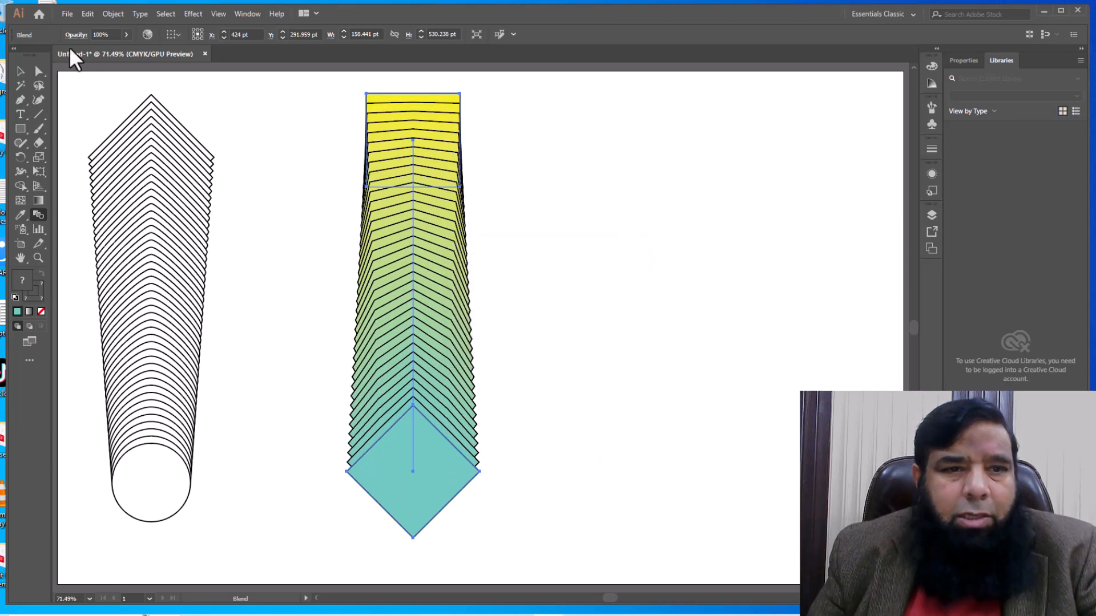
# Move the yellow-to-turquoise blend beside the black-outlined blend, leaving a small gap between them, and deselect it.
pyautogui.click(19, 72)
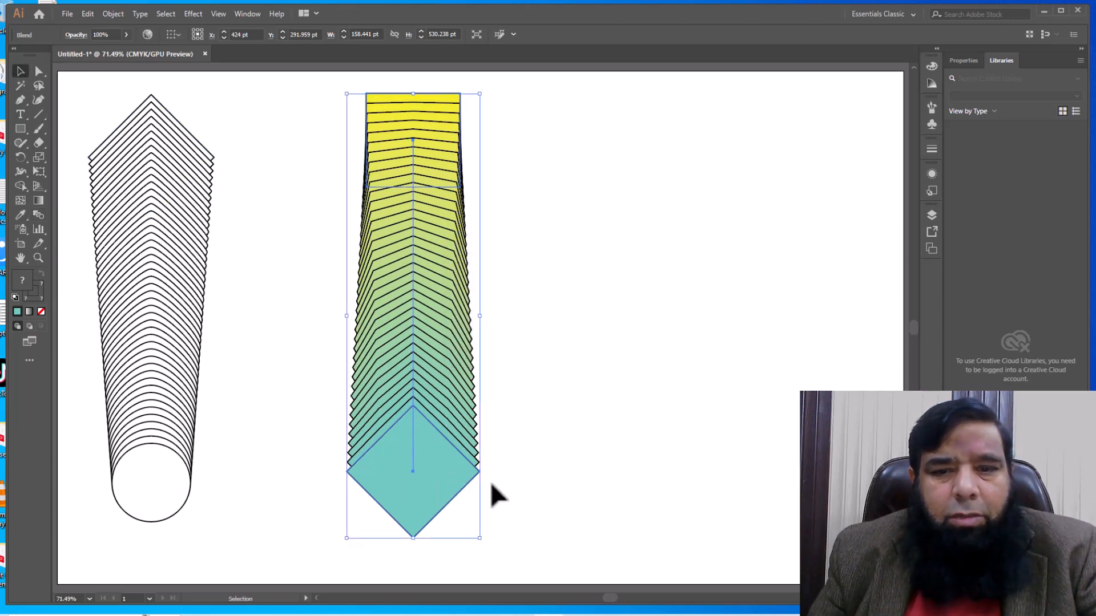
pyautogui.click(553, 487)
pyautogui.click(442, 496)
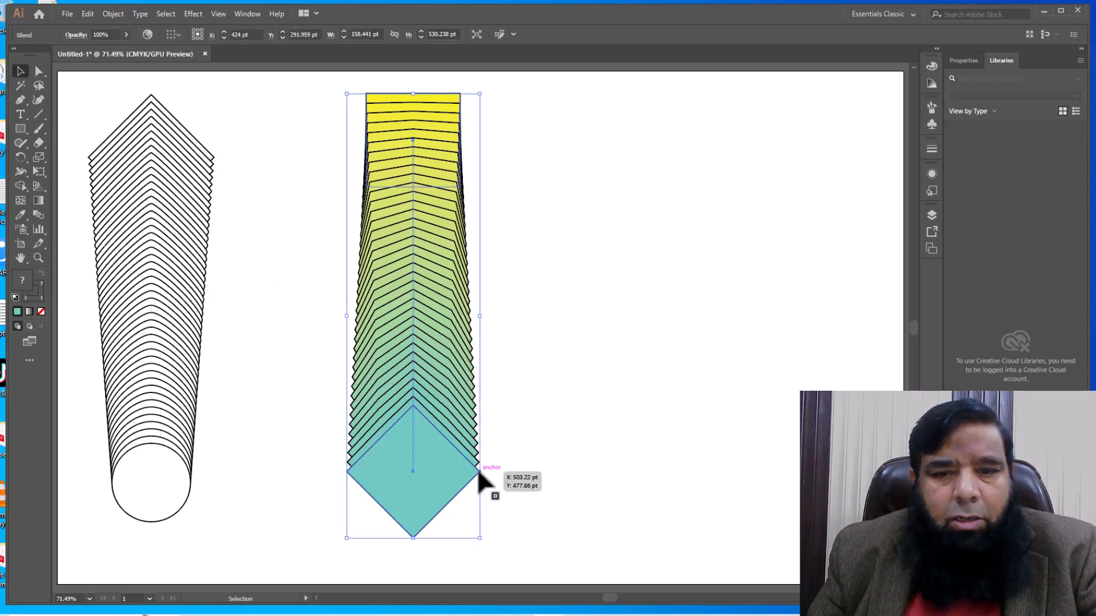
pyautogui.moveTo(421, 465); pyautogui.dragTo(481, 479)
pyautogui.click(582, 286)
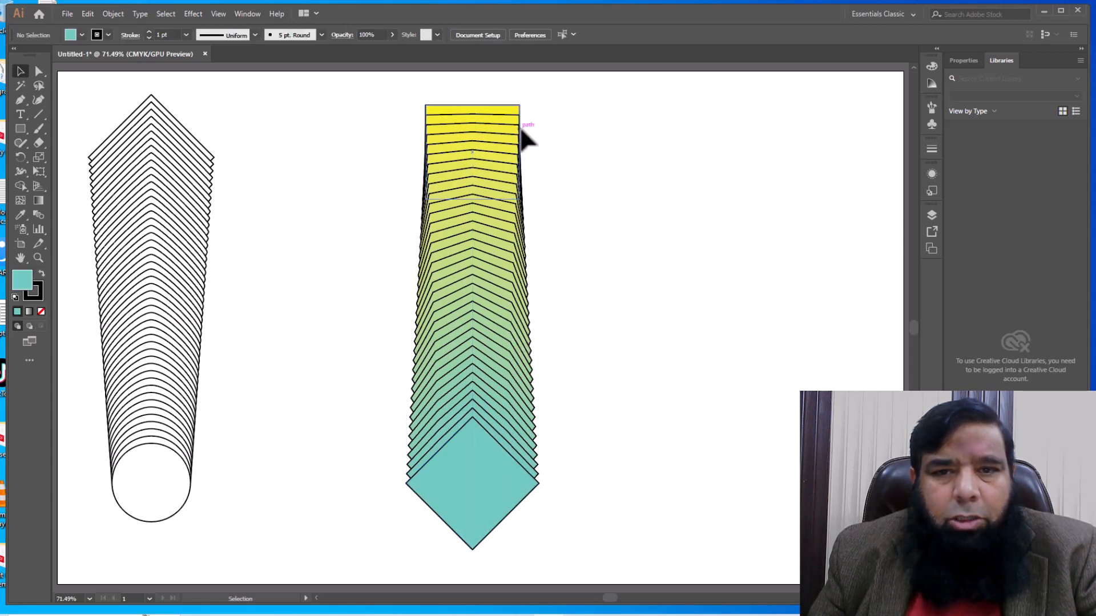
pyautogui.click(521, 142)
pyautogui.moveTo(505, 204); pyautogui.dragTo(360, 212)
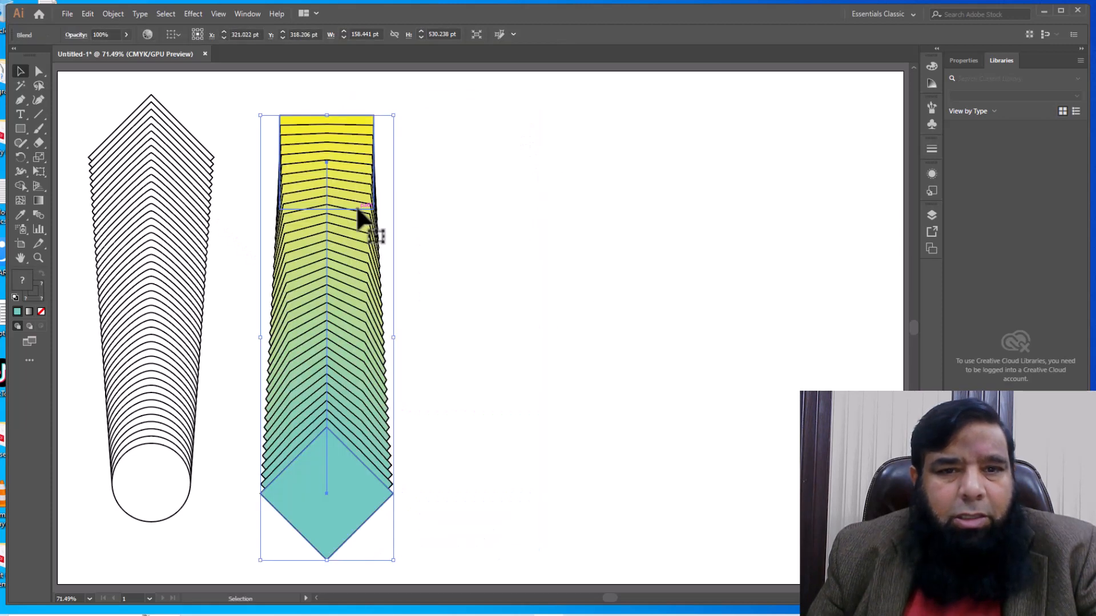
pyautogui.click(468, 258)
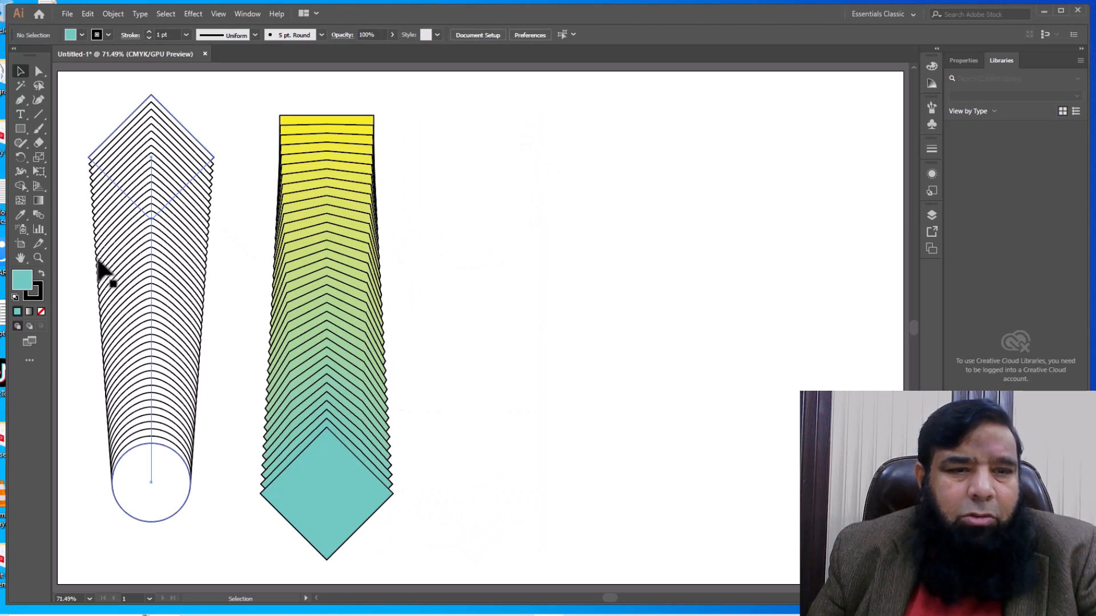
# Draw a five-pointed star about 107 by 102 pt near the artboard's upper edge and remove its stroke.
pyautogui.click(23, 132)
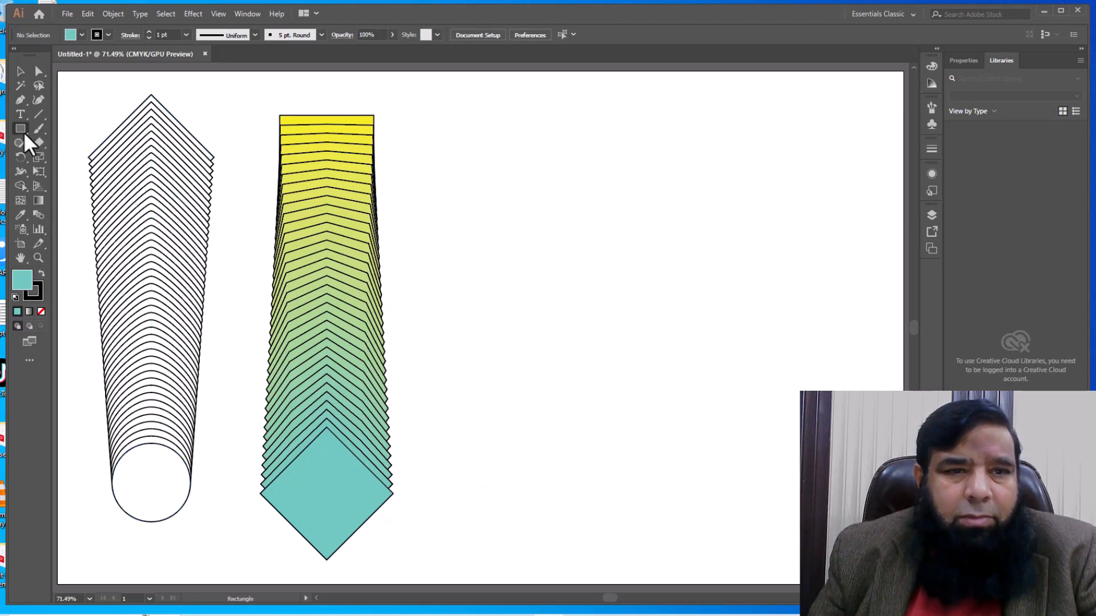
pyautogui.click(58, 184)
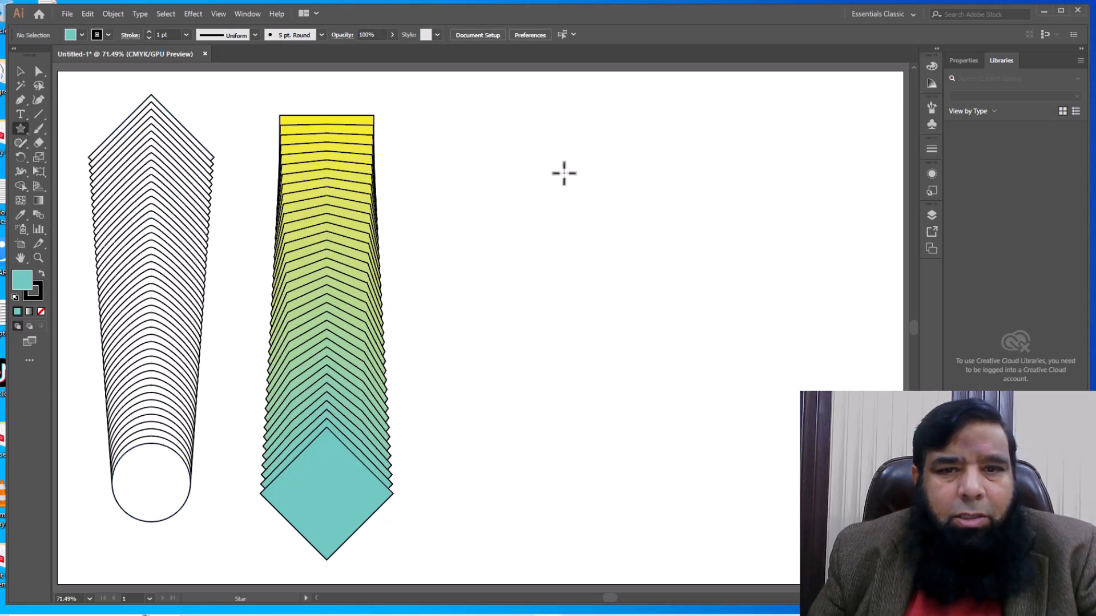
pyautogui.moveTo(510, 120); pyautogui.dragTo(560, 152)
pyautogui.click(20, 70)
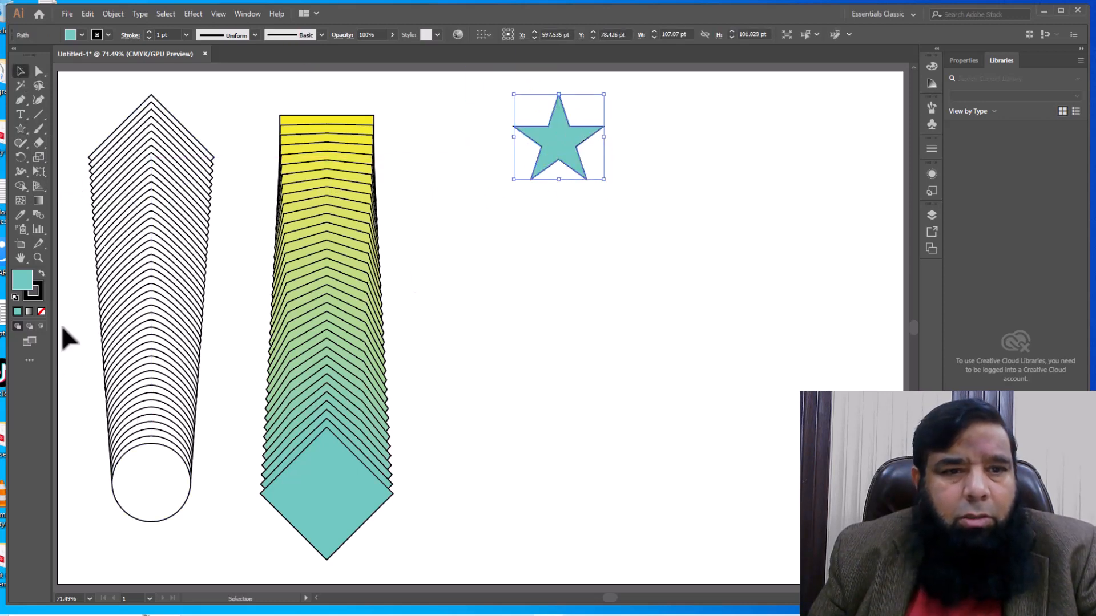
pyautogui.click(33, 295)
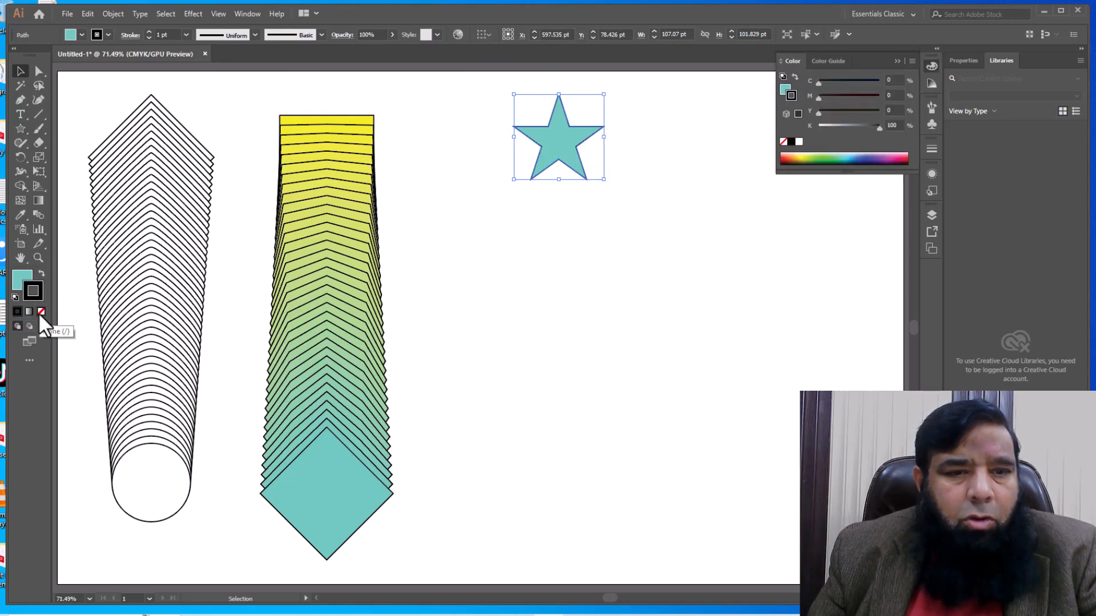
pyautogui.click(40, 313)
# Duplicate the turquoise star straight down near the artboard's lower edge, about 395 pt below the original.
pyautogui.moveTo(561, 150); pyautogui.dragTo(565, 436)
pyautogui.hotkey('ctrl', 'z')
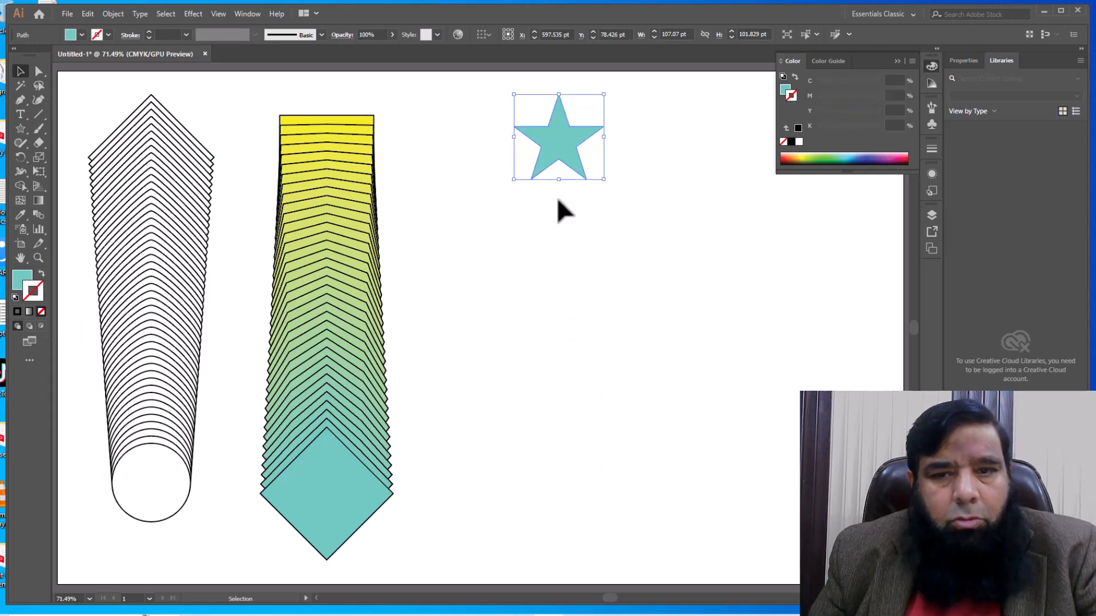
pyautogui.moveTo(549, 143); pyautogui.dragTo(558, 466)
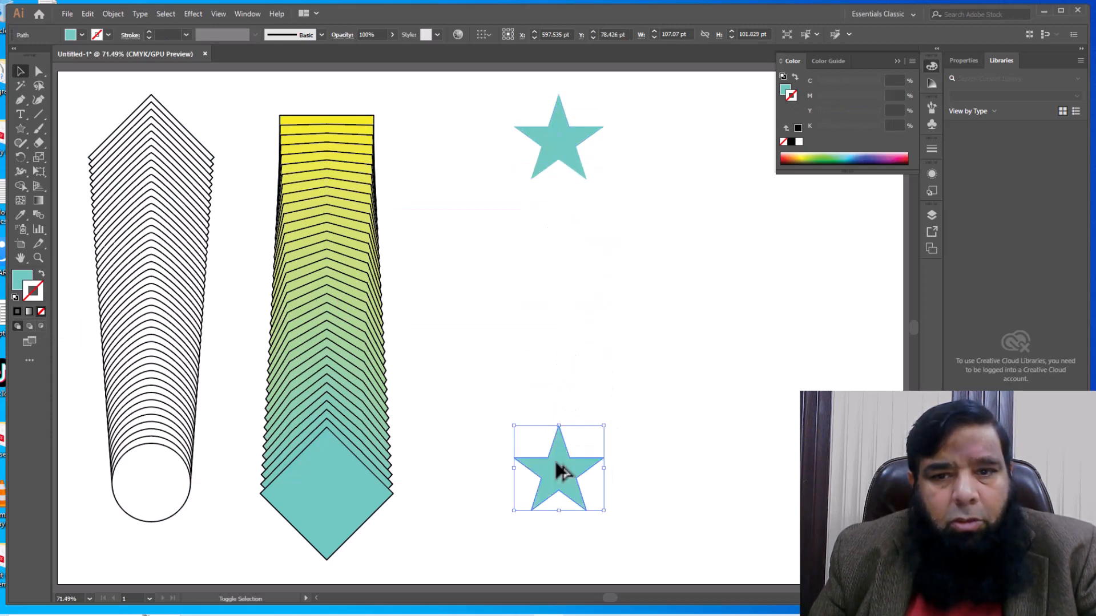
# Change the fill of the lower star to dark navy blue 060C59.
pyautogui.doubleClick(23, 280)
pyautogui.click(543, 333)
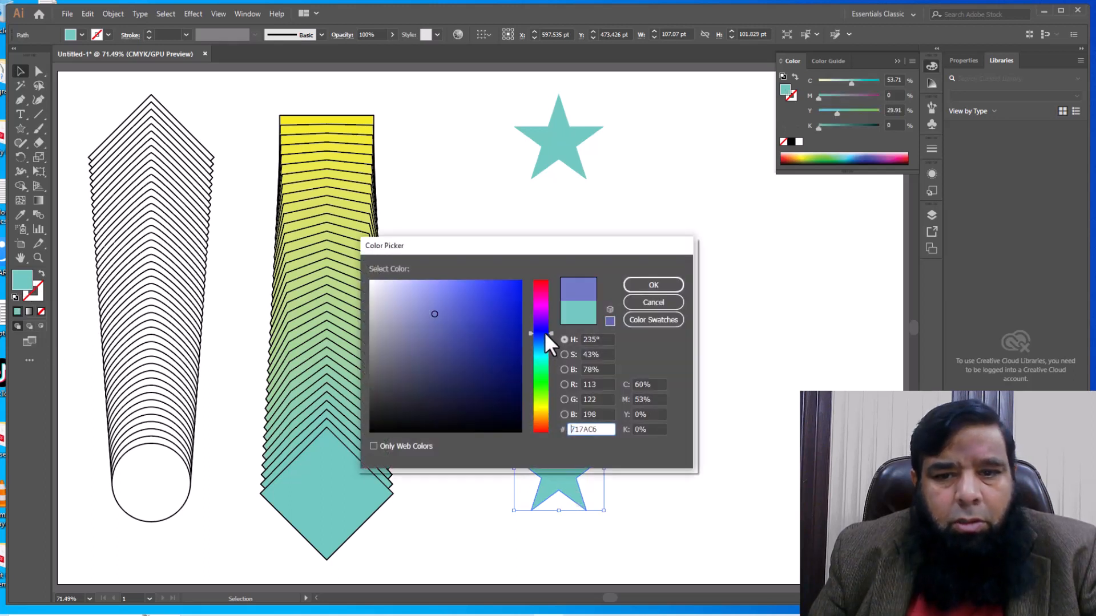
pyautogui.click(512, 379)
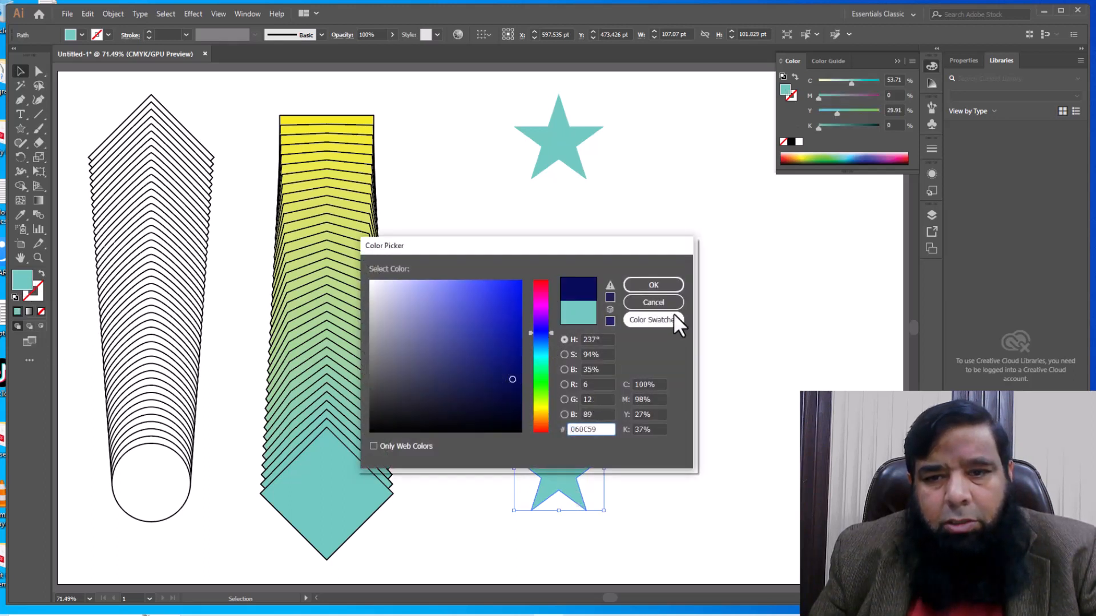
pyautogui.click(675, 290)
# Select the turquoise and navy stars together, make a blend between them and deselect the result.
pyautogui.moveTo(618, 117); pyautogui.dragTo(512, 512)
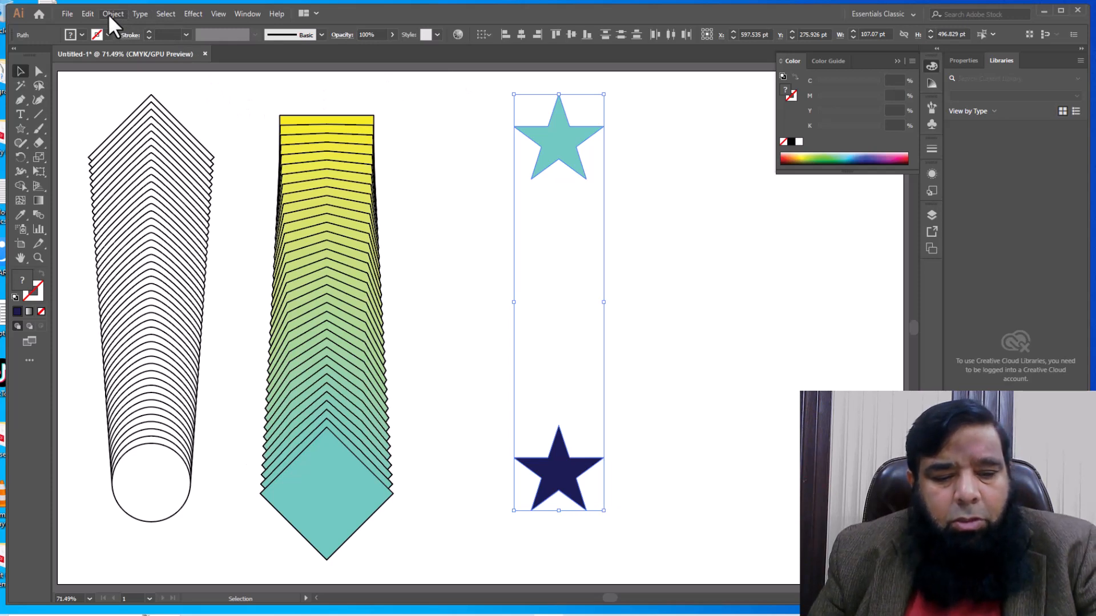
pyautogui.hotkey('ctrl', 'alt', 'b')
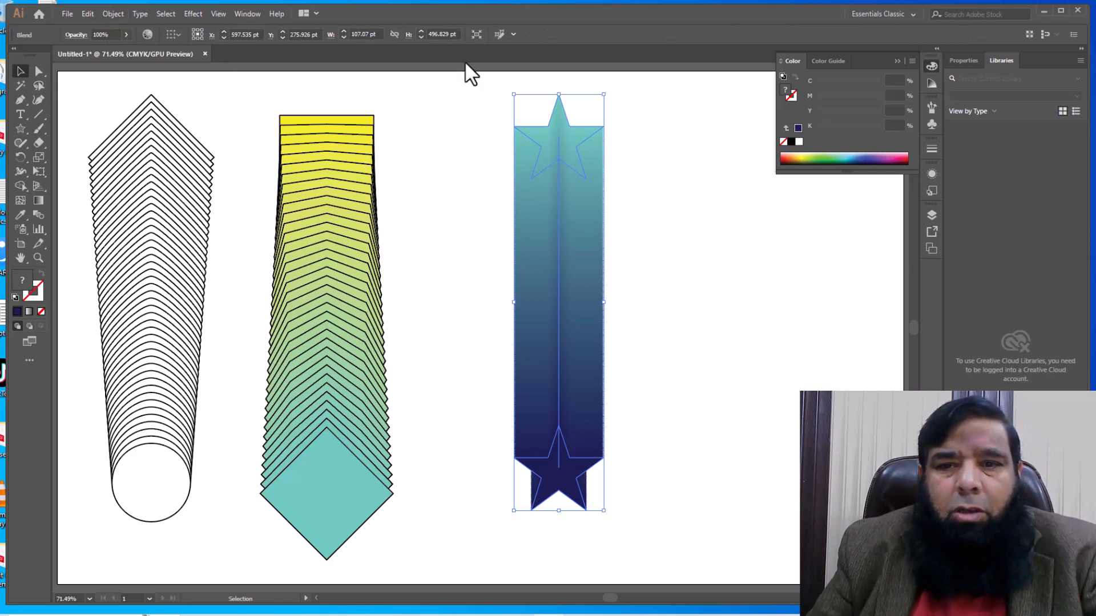
pyautogui.click(689, 277)
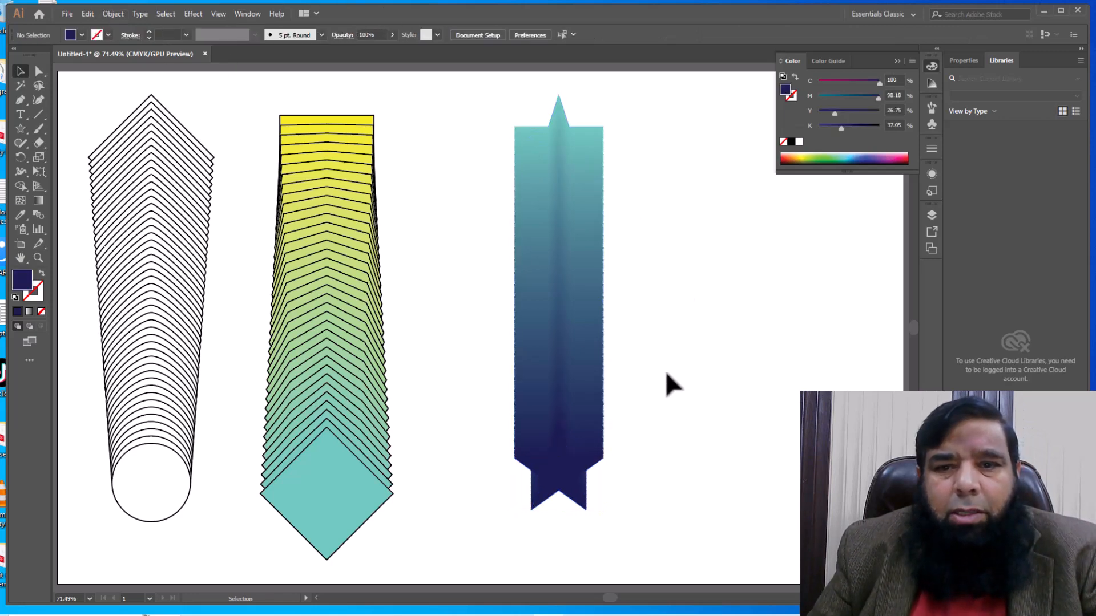
# Open the star blend's options, set its spacing to Specified Steps with the preview on, and move the dialog clear of the artwork.
pyautogui.click(578, 500)
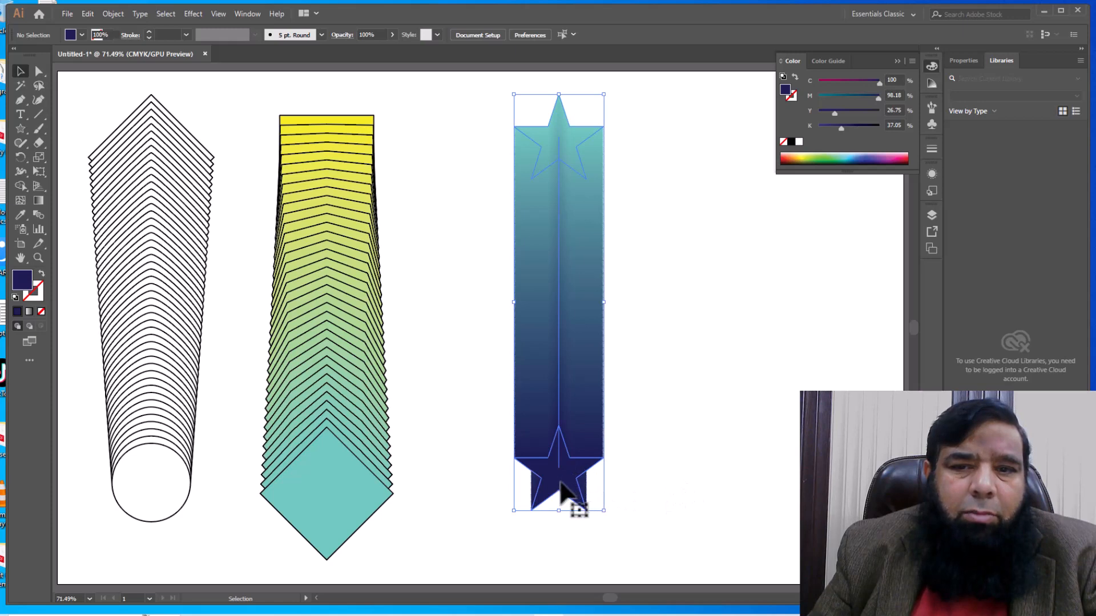
pyautogui.doubleClick(40, 215)
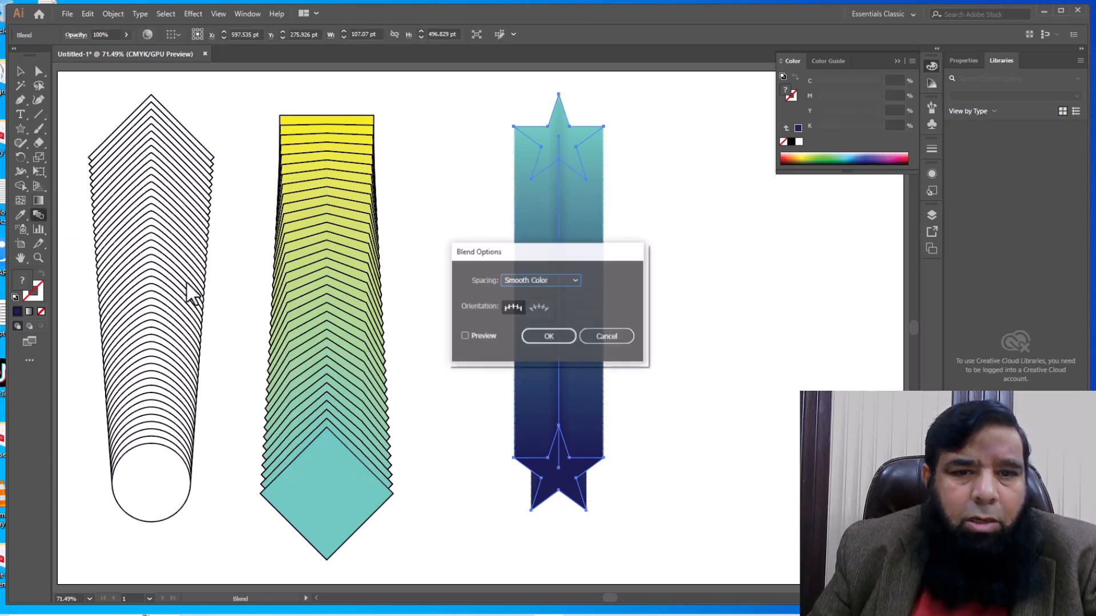
pyautogui.click(535, 283)
pyautogui.click(527, 300)
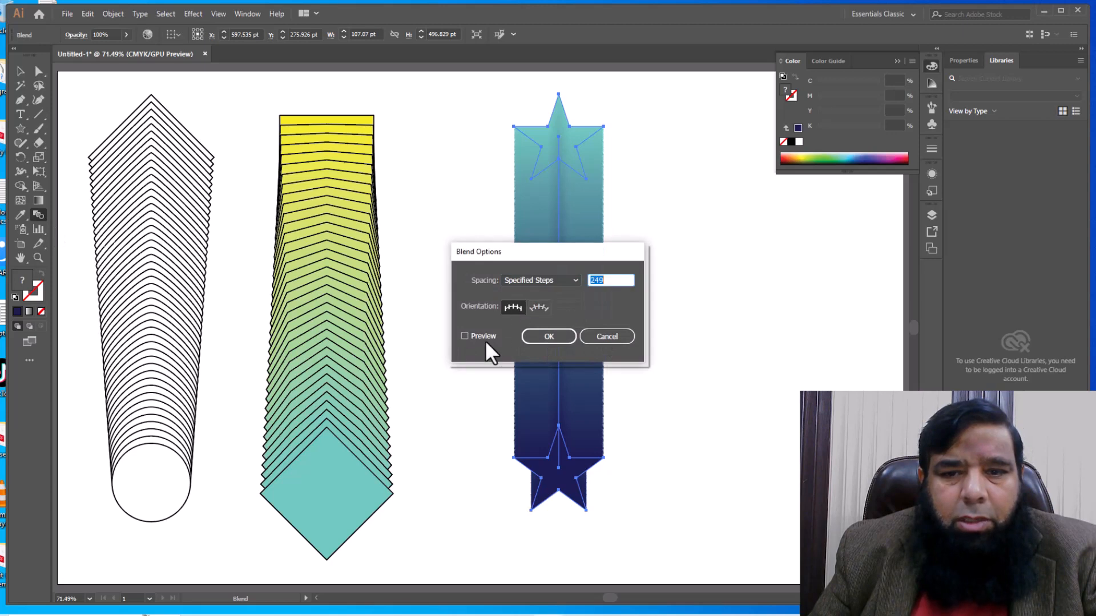
pyautogui.click(464, 336)
pyautogui.moveTo(579, 249); pyautogui.dragTo(852, 251)
# Reduce the star blend's specified steps to 54 and apply the blend options.
pyautogui.click(881, 277)
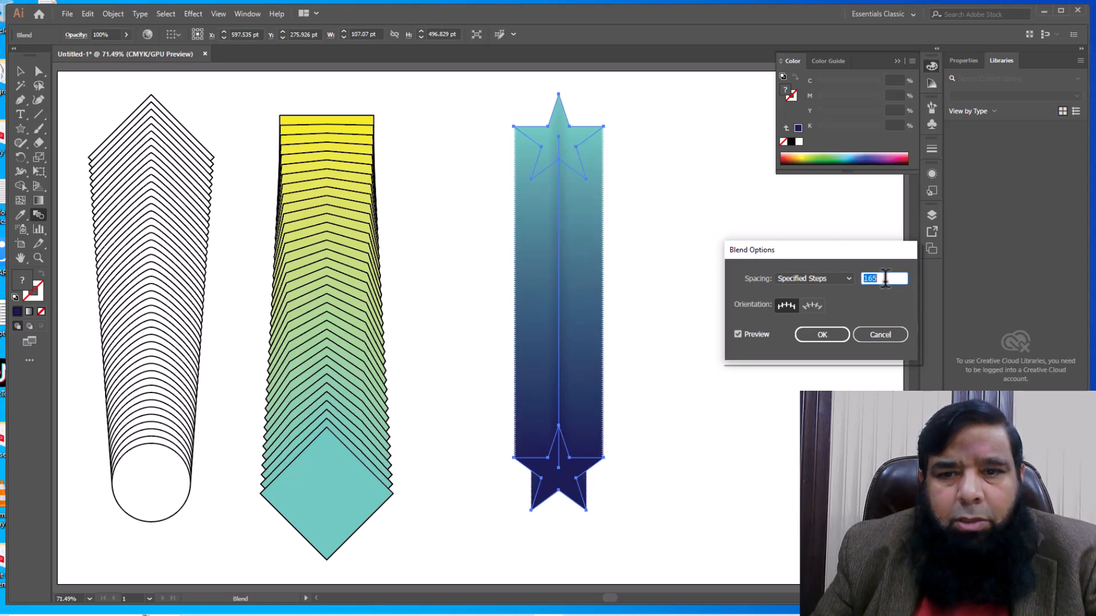
pyautogui.press('Down')
pyautogui.press('Down')
pyautogui.press('Down')
pyautogui.press('Down')
pyautogui.press('Down')
pyautogui.press('Down')
pyautogui.press('Down')
pyautogui.press('Down')
pyautogui.press('Down')
pyautogui.press('Down')
pyautogui.press('Down')
pyautogui.press('Down')
pyautogui.press('Down')
pyautogui.press('Down')
pyautogui.press('Down')
pyautogui.press('Down')
pyautogui.press('Down')
pyautogui.press('Down')
pyautogui.press('Down')
pyautogui.press('Down')
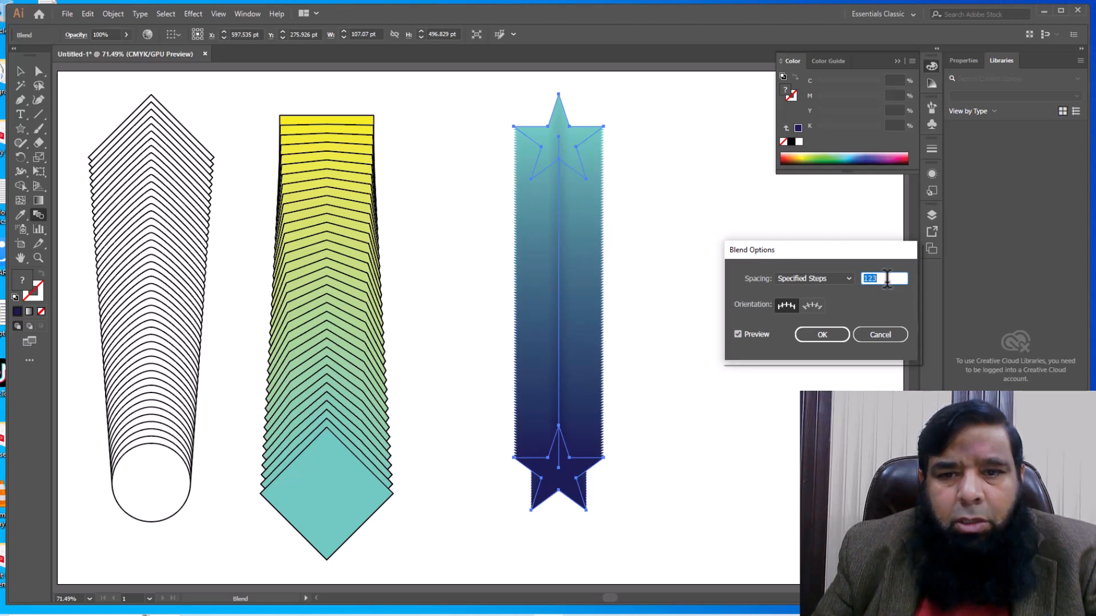
pyautogui.press('Down')
pyautogui.press('Down')
pyautogui.press('Down')
pyautogui.press('Down')
pyautogui.press('Down')
pyautogui.press('Down')
pyautogui.press('Down')
pyautogui.press('Down')
pyautogui.press('Down')
pyautogui.press('Down')
pyautogui.press('Down')
pyautogui.press('Down')
pyautogui.press('Down')
pyautogui.press('Down')
pyautogui.press('Down')
pyautogui.press('Down')
pyautogui.press('Down')
pyautogui.press('Down')
pyautogui.press('Down')
pyautogui.press('Down')
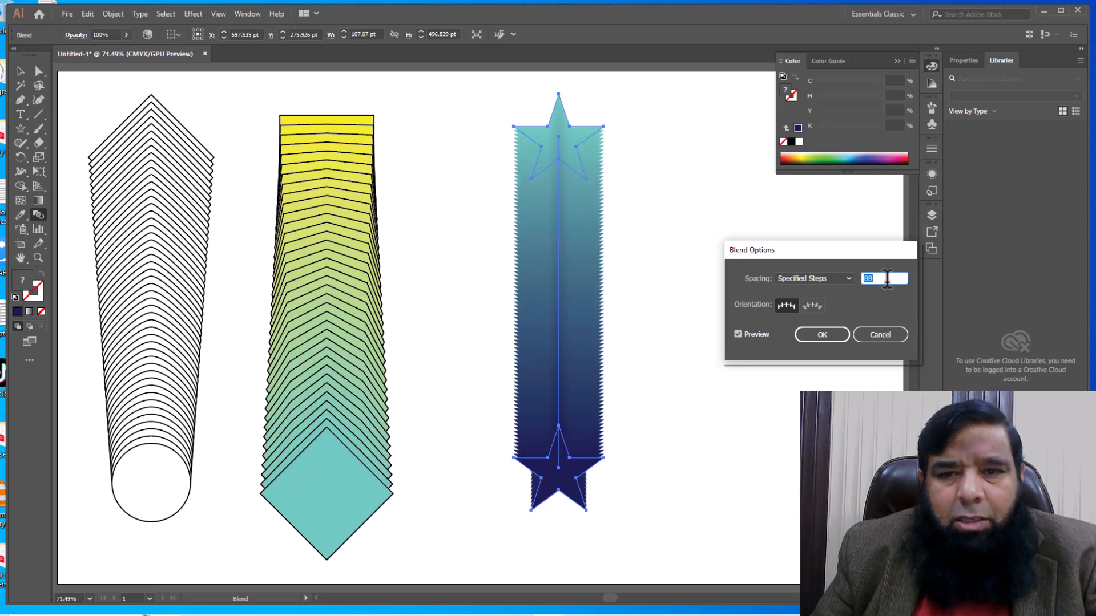
pyautogui.press('Down')
pyautogui.press('Down')
pyautogui.press('Down')
pyautogui.press('Down')
pyautogui.press('Down')
pyautogui.press('Down')
pyautogui.press('Down')
pyautogui.press('Down')
pyautogui.press('Down')
pyautogui.press('Down')
pyautogui.press('Down')
pyautogui.press('Down')
pyautogui.press('Down')
pyautogui.press('Down')
pyautogui.press('Down')
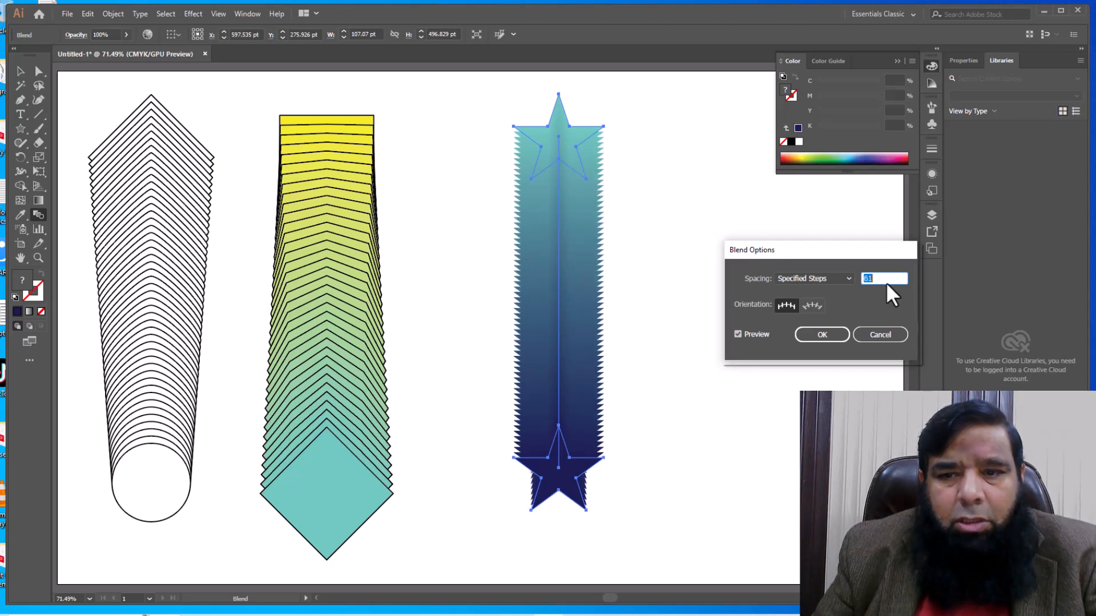
pyautogui.press('Down')
pyautogui.press('Down')
pyautogui.press('Down')
pyautogui.press('Down')
pyautogui.press('Down')
pyautogui.press('Down')
pyautogui.press('Down')
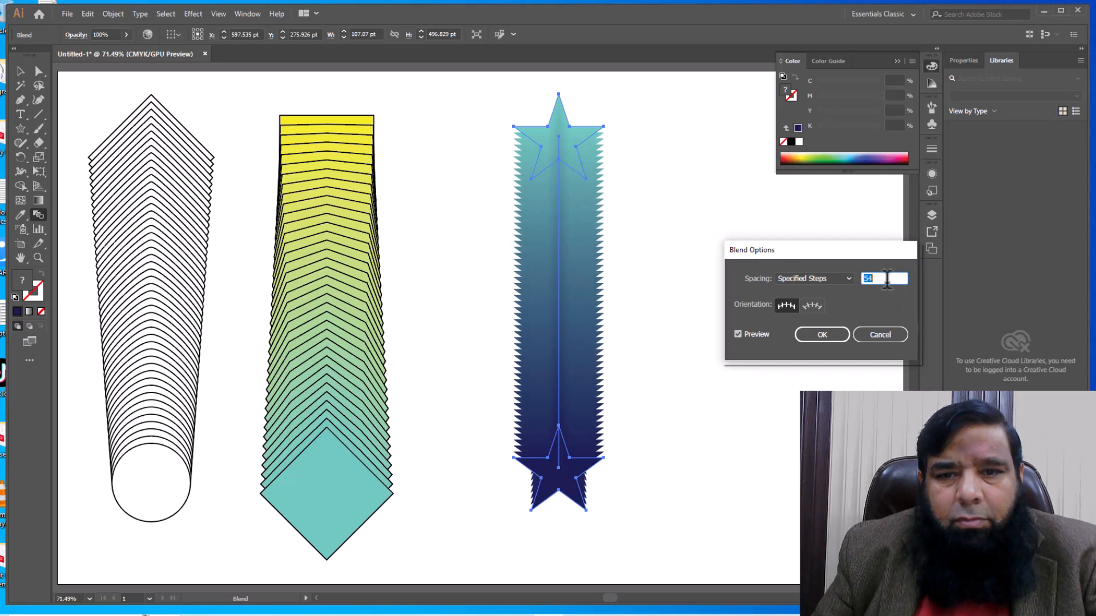
pyautogui.click(835, 336)
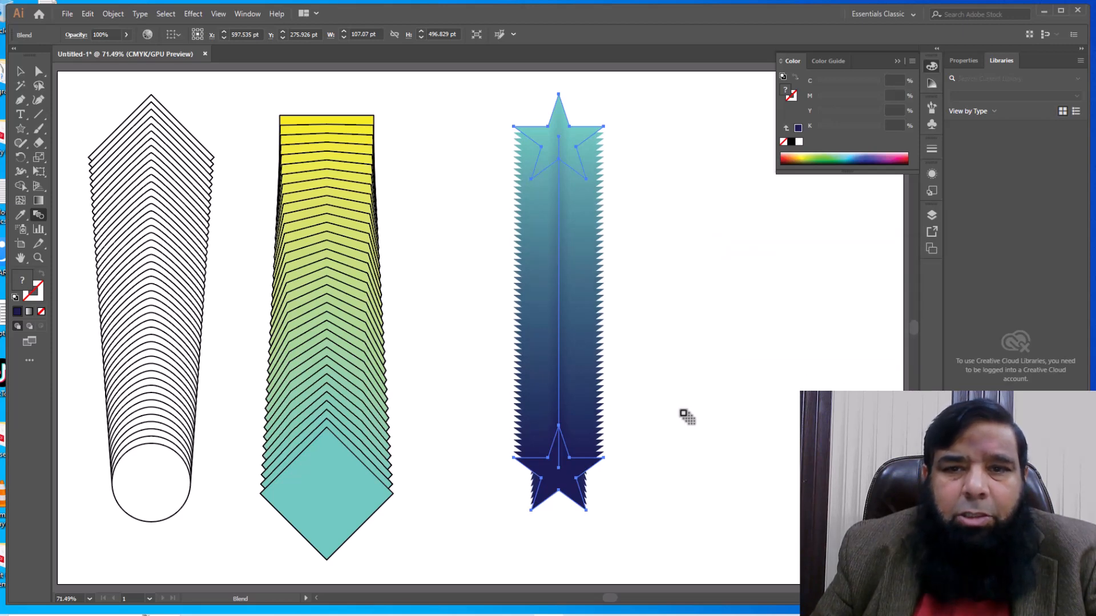
# Move the star blend about 101 pt left and 35 pt down, beside the yellow-to-turquoise blend.
pyautogui.press('v')
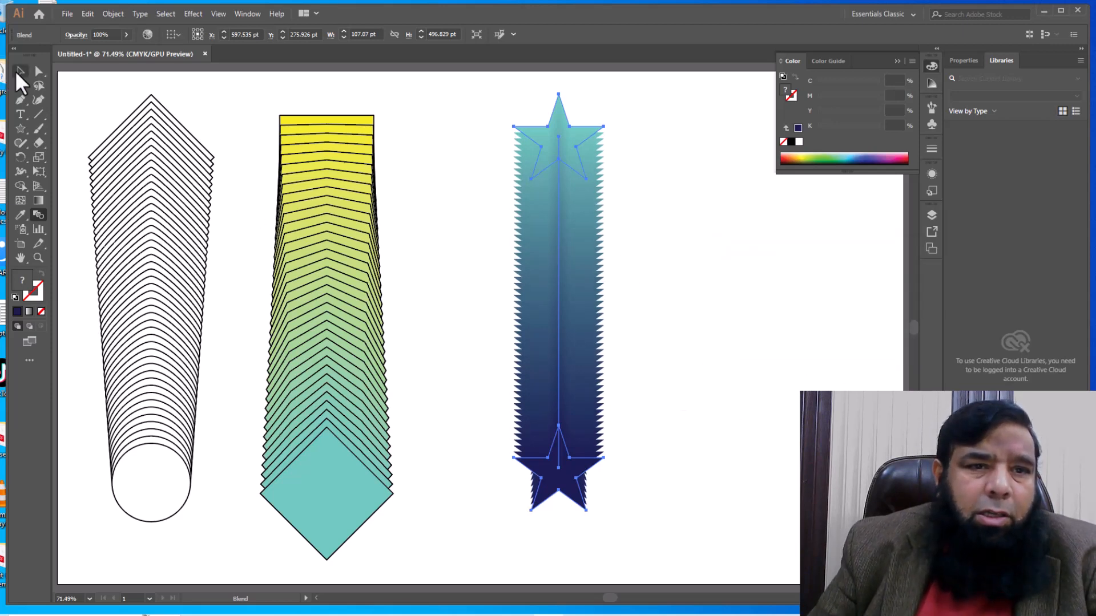
pyautogui.click(742, 343)
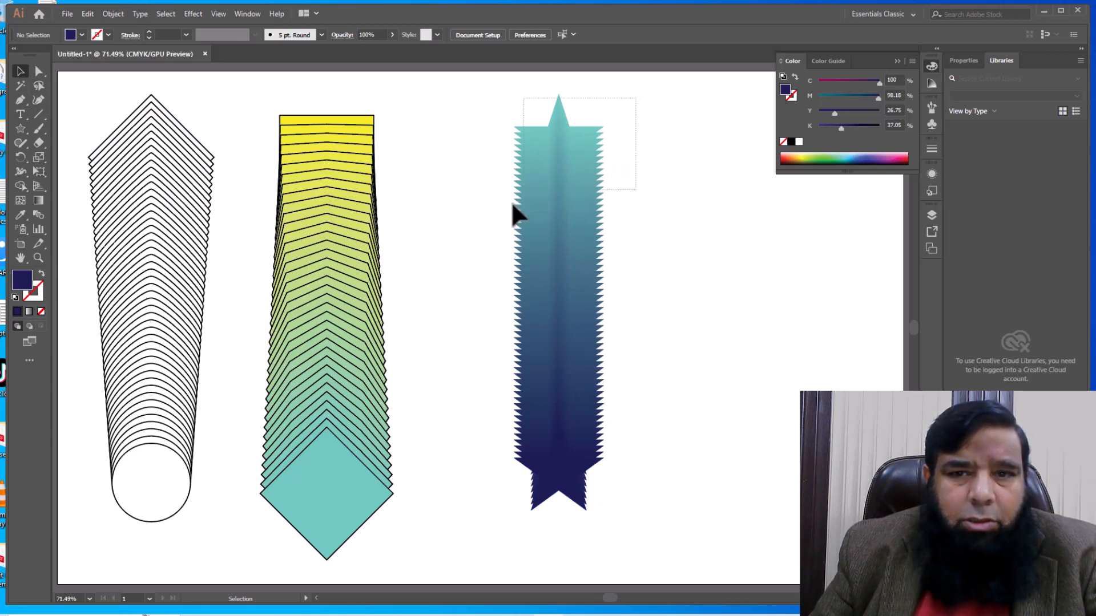
pyautogui.moveTo(558, 445); pyautogui.dragTo(475, 476)
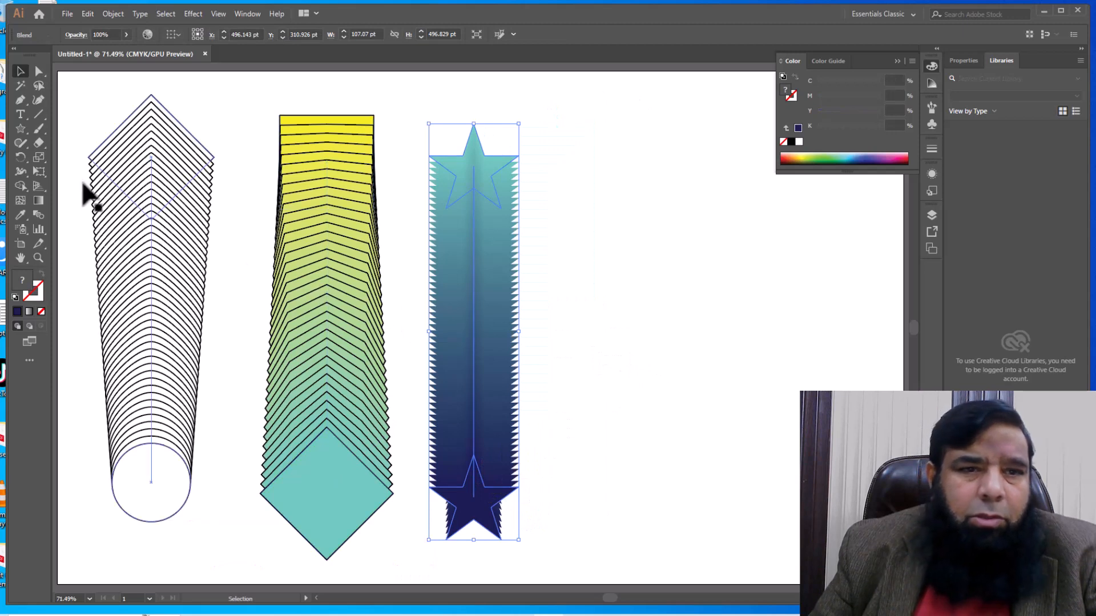
# Draw a horizontal line about 326 pt long in the empty area beside the star blend and give it a 10 pt stroke.
pyautogui.click(35, 114)
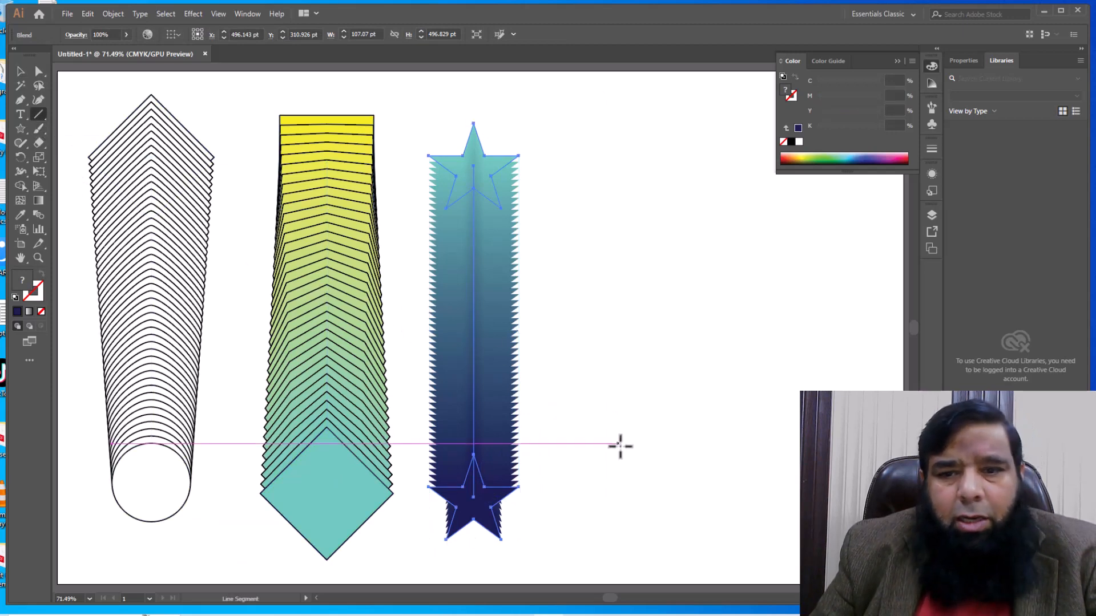
pyautogui.moveTo(611, 463); pyautogui.dragTo(882, 463)
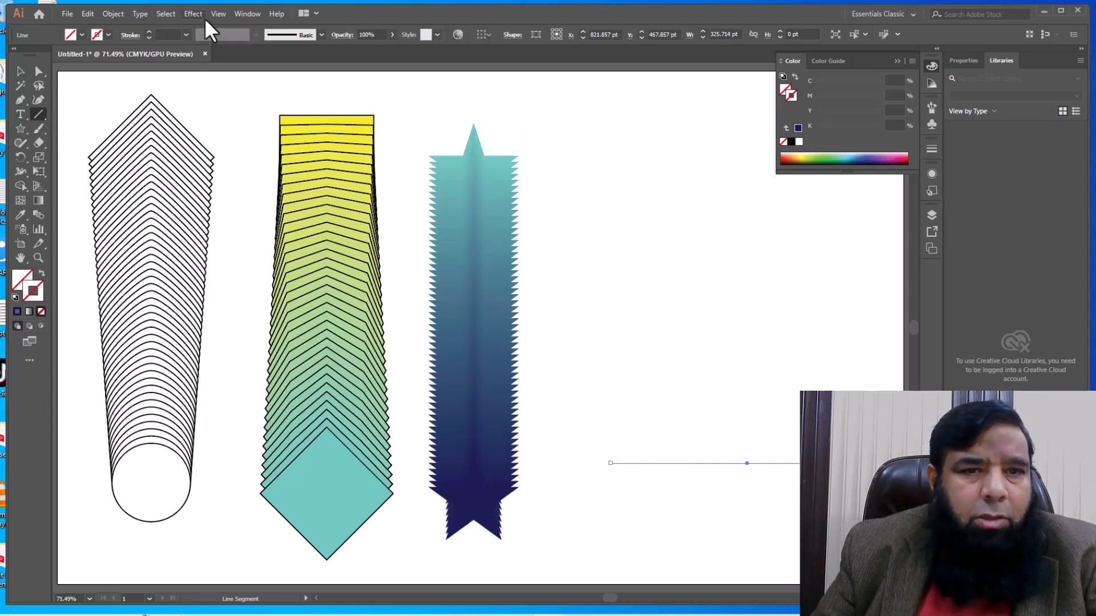
pyautogui.click(186, 35)
pyautogui.click(194, 119)
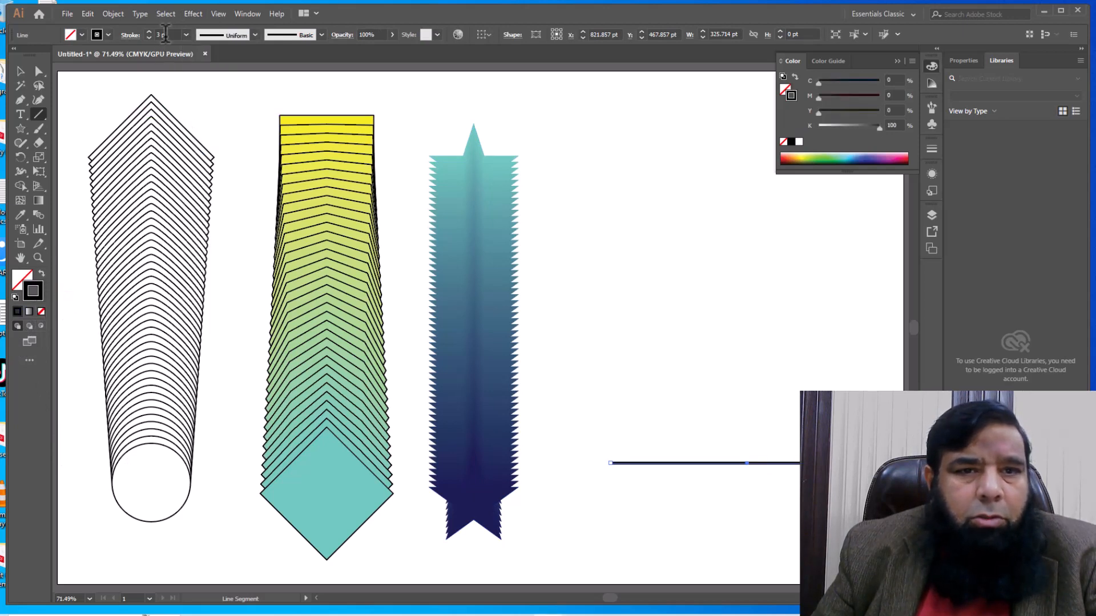
pyautogui.click(186, 35)
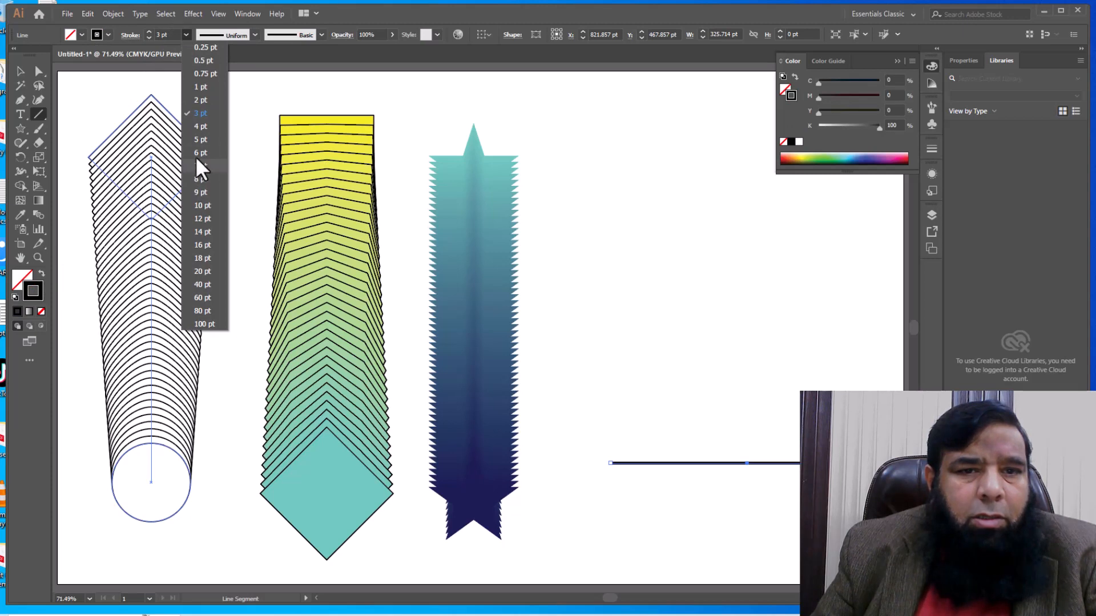
pyautogui.click(196, 206)
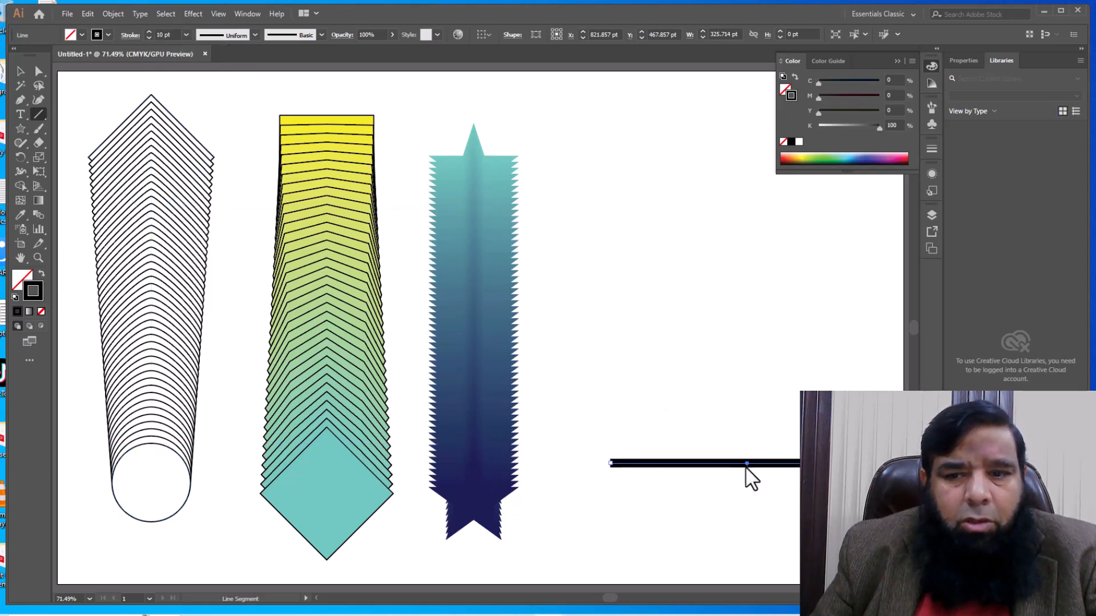
# Change the line's stroke colour to dark maroon 750424.
pyautogui.doubleClick(25, 295)
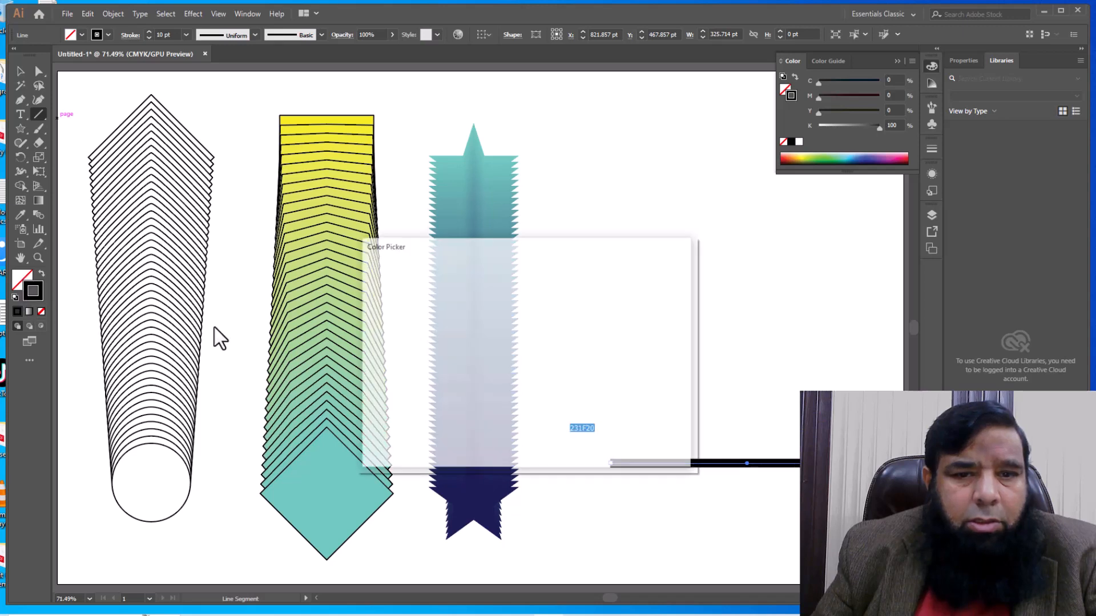
pyautogui.click(517, 363)
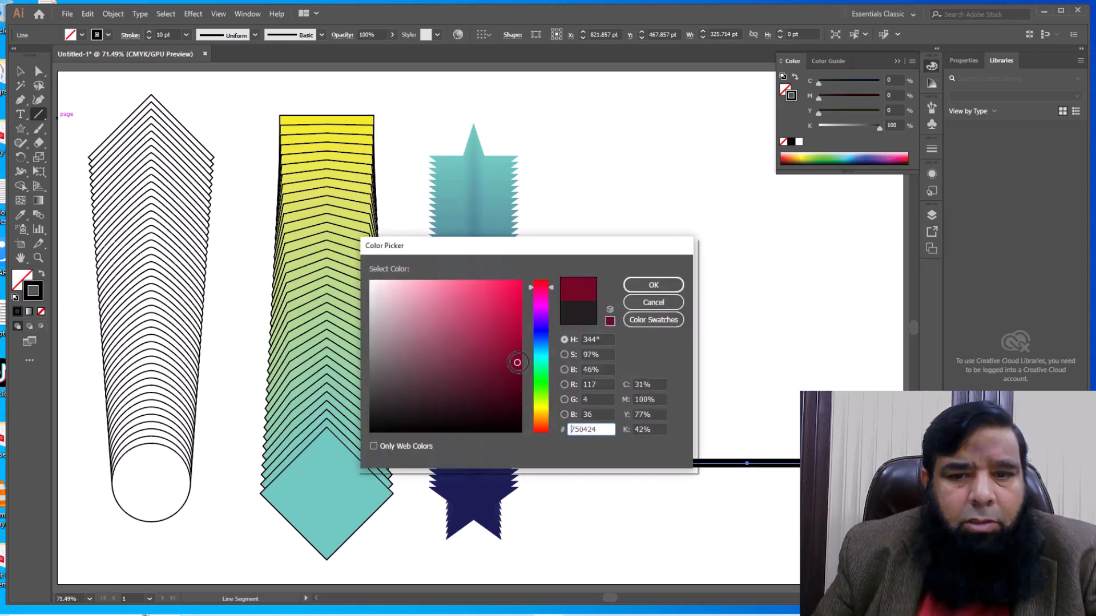
pyautogui.click(645, 286)
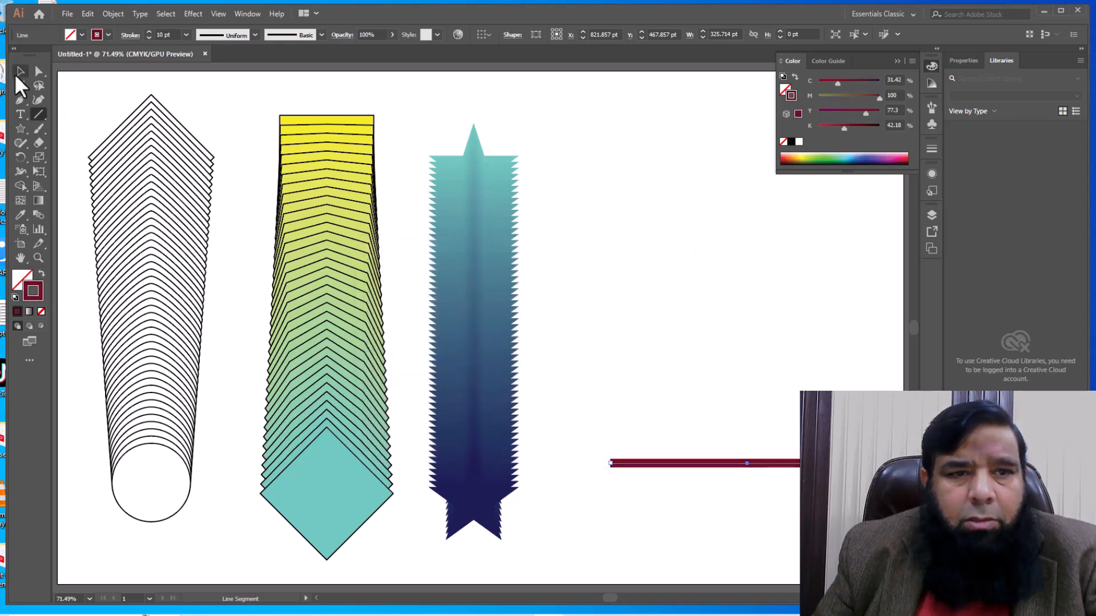
# Duplicate the maroon line straight up by about 348 pt and change the copy's stroke colour to bright yellow.
pyautogui.click(19, 73)
pyautogui.moveTo(747, 463); pyautogui.dragTo(741, 172)
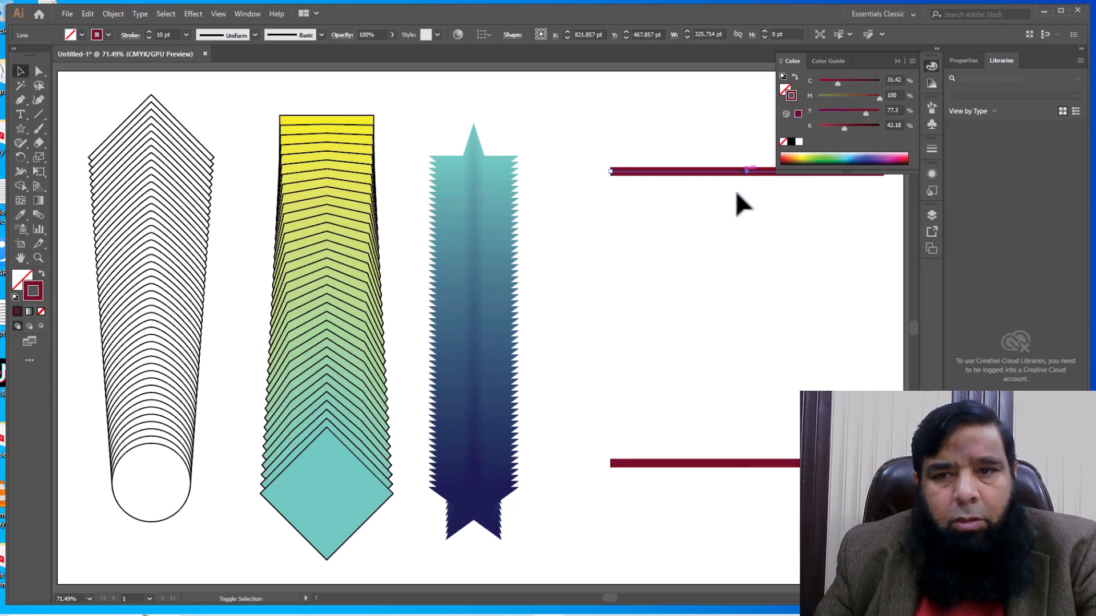
pyautogui.doubleClick(42, 290)
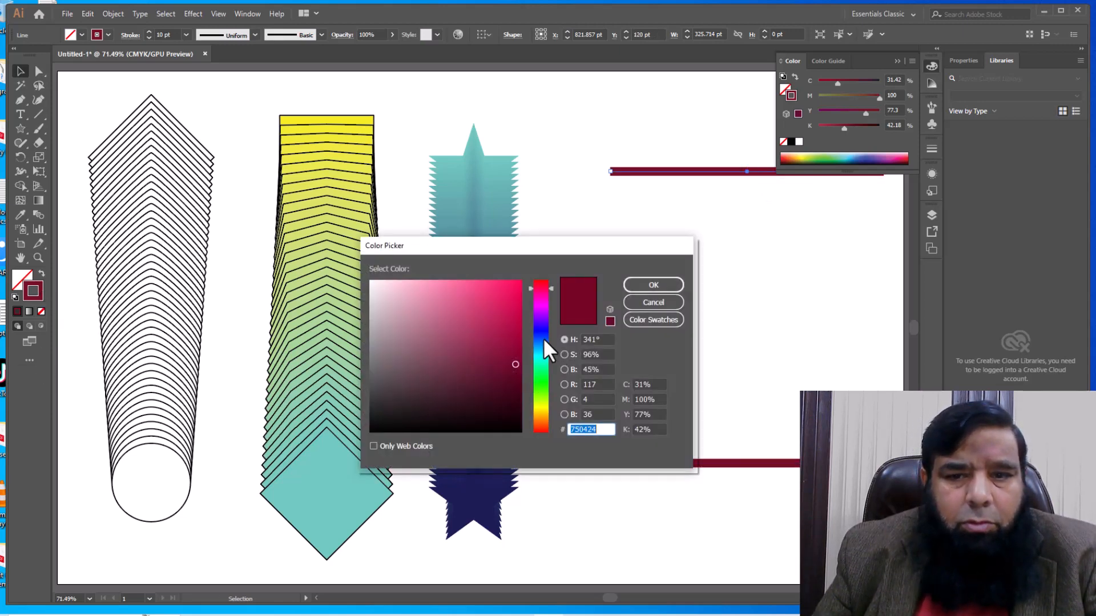
pyautogui.click(542, 404)
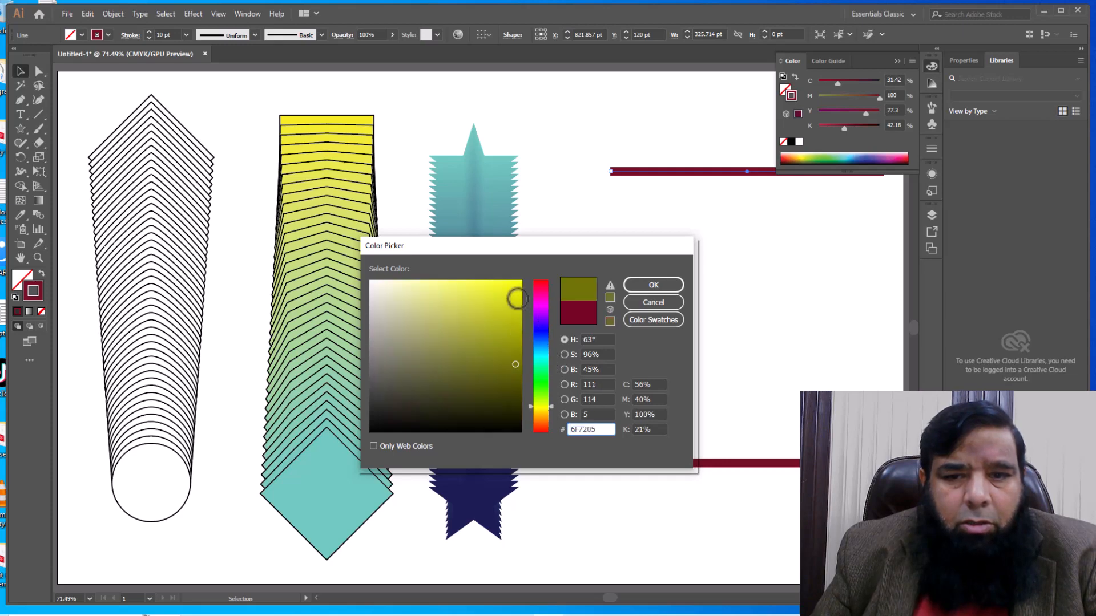
pyautogui.click(520, 284)
pyautogui.click(651, 284)
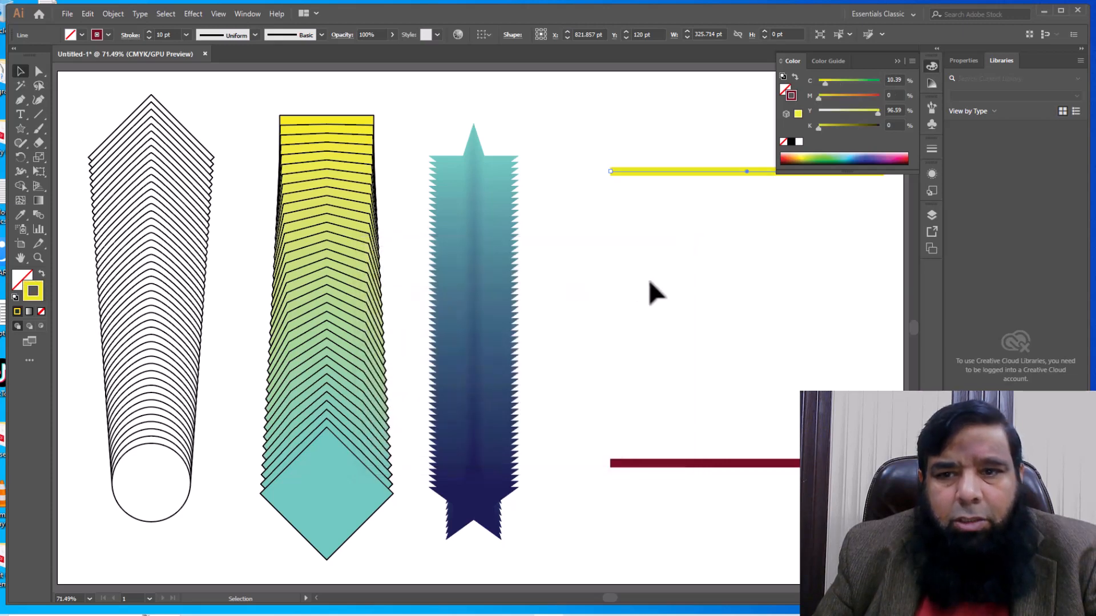
# Select only the upper yellow line and set its stroke weight to 2 pt.
pyautogui.moveTo(588, 141); pyautogui.dragTo(781, 473)
pyautogui.click(692, 173)
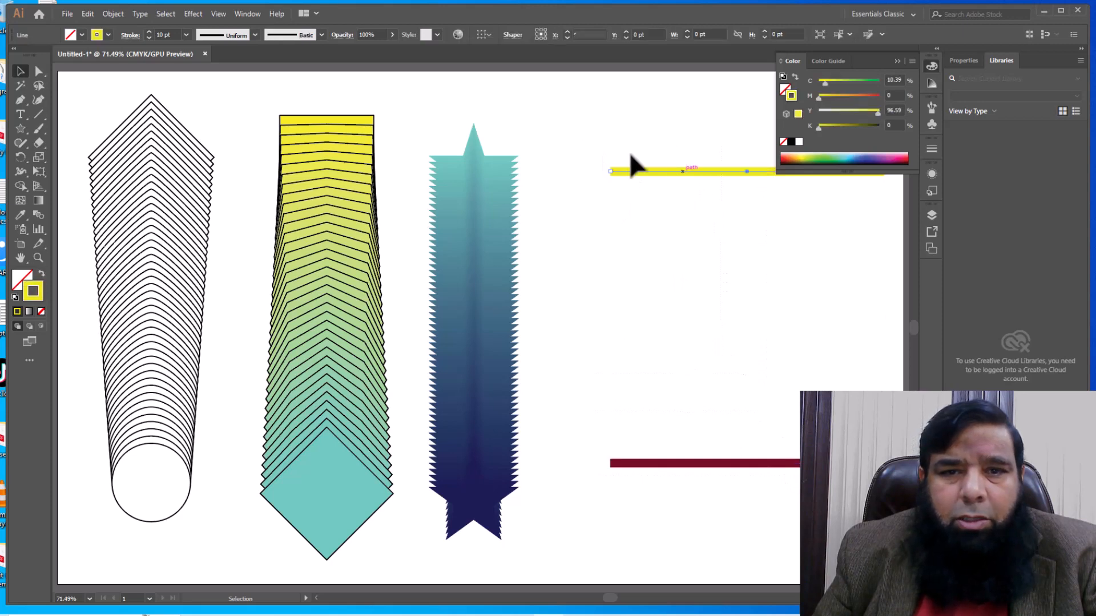
pyautogui.click(186, 36)
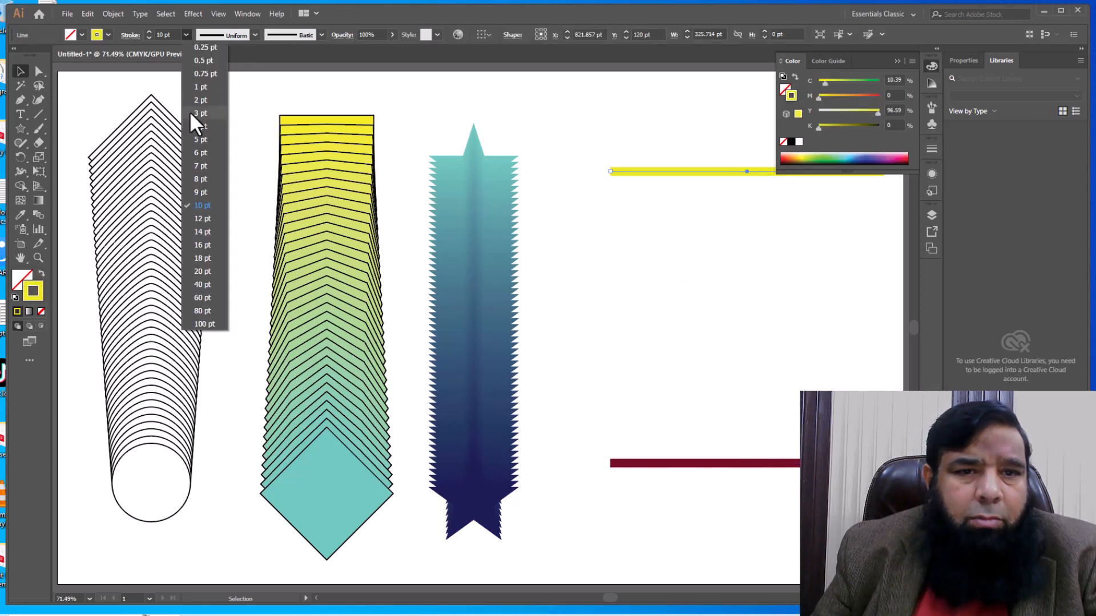
pyautogui.click(200, 88)
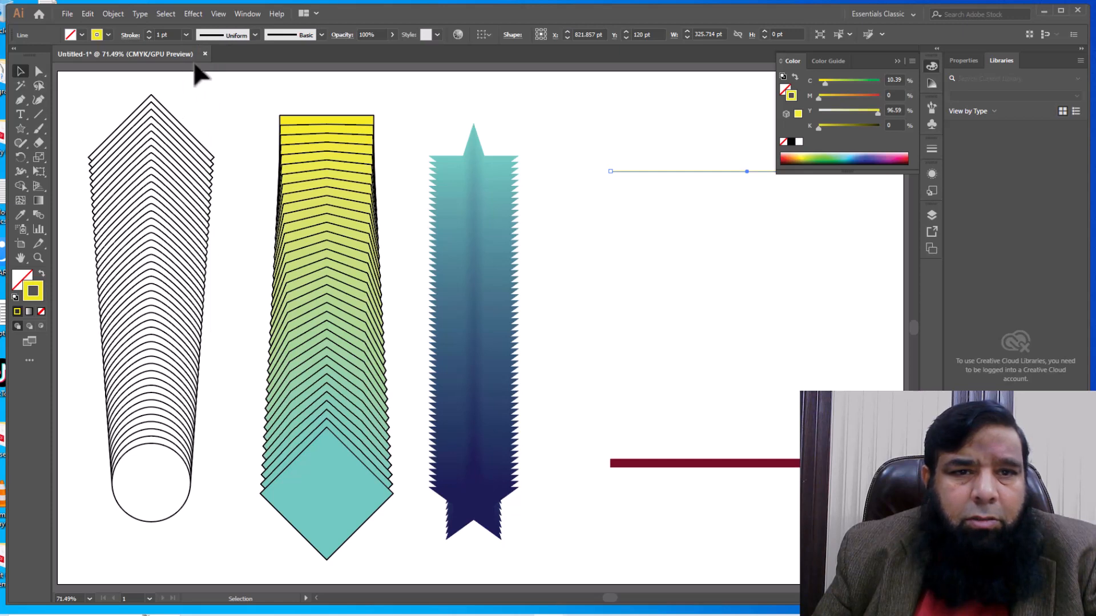
pyautogui.click(185, 35)
pyautogui.click(199, 100)
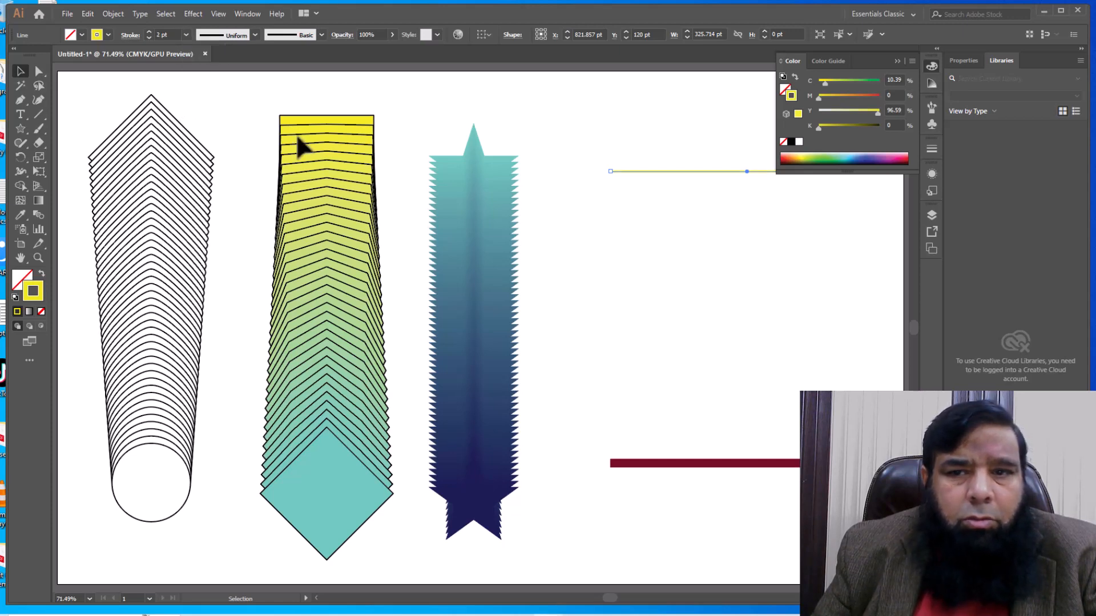
# Collapse the colour panel, select the yellow and maroon lines together, make a blend between them and deselect the result.
pyautogui.click(897, 60)
pyautogui.moveTo(569, 141); pyautogui.dragTo(746, 519)
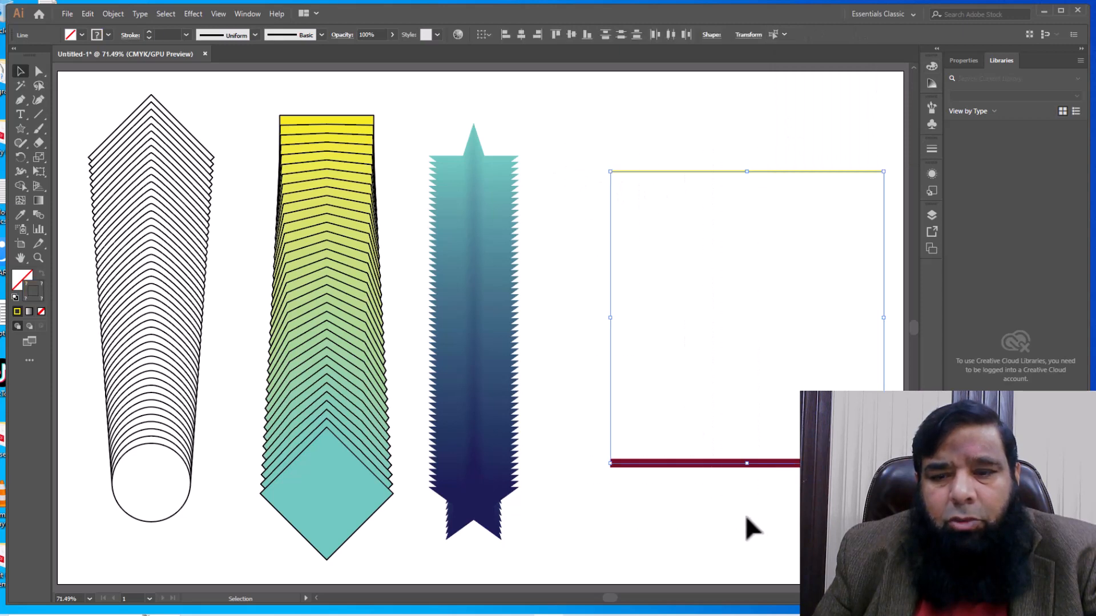
pyautogui.press('a')
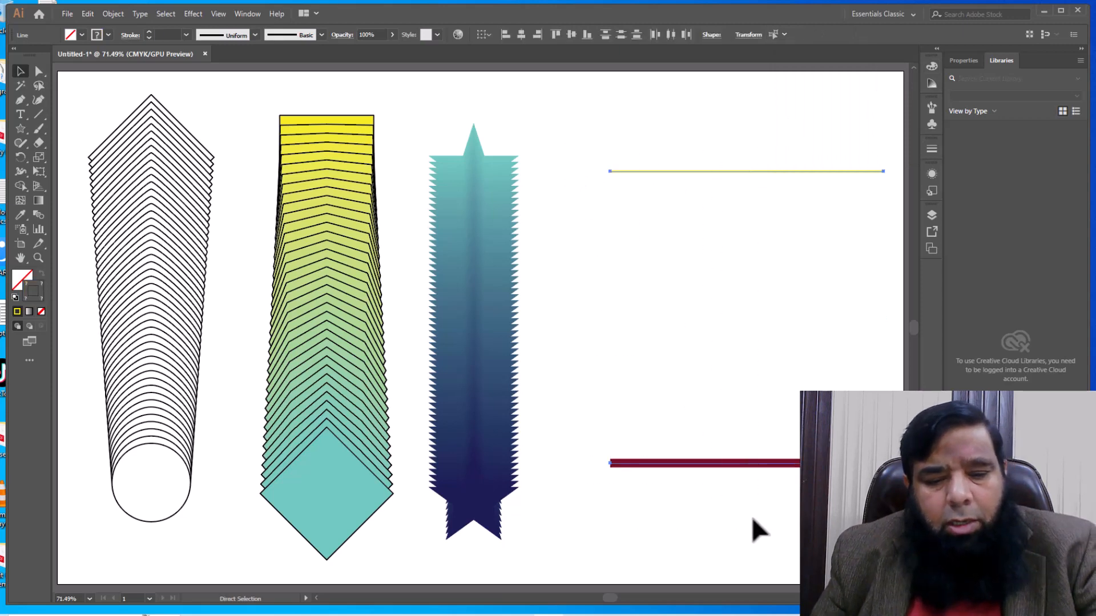
pyautogui.hotkey('ctrl', 'alt', 'b')
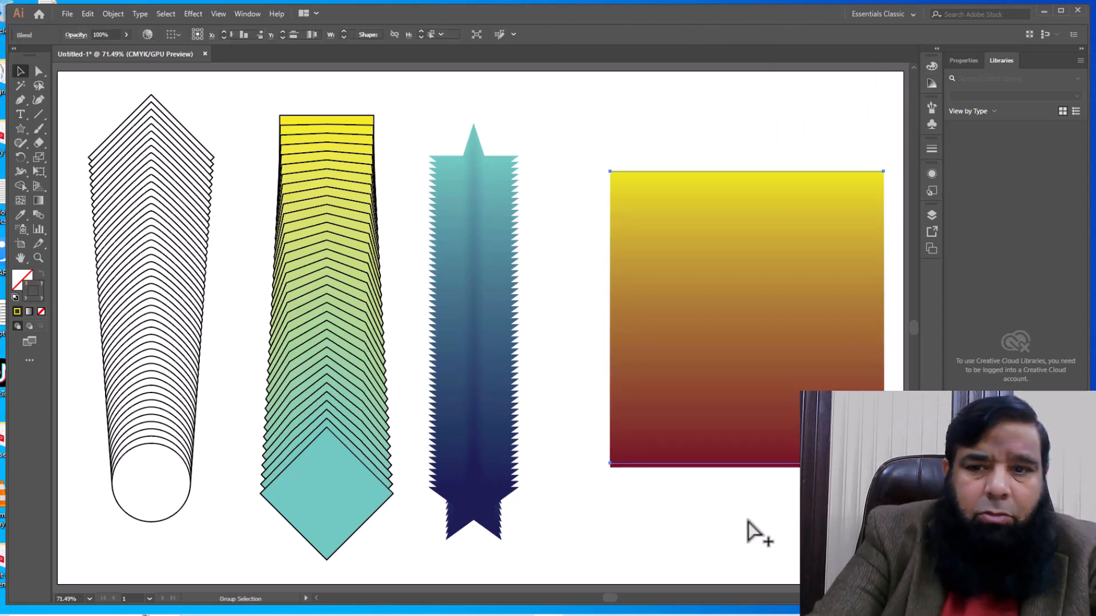
pyautogui.press('v')
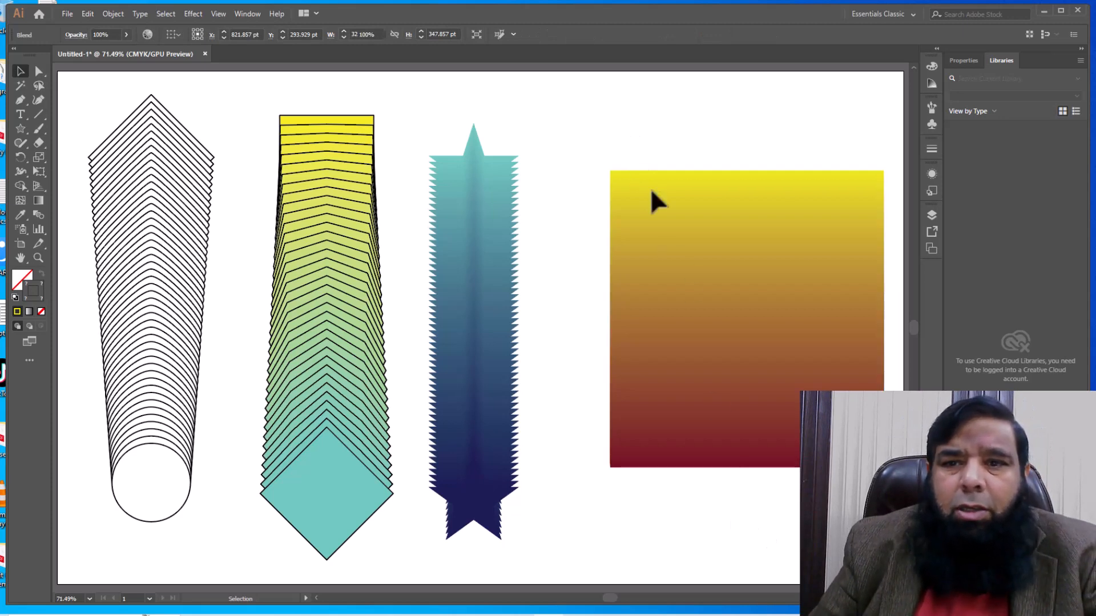
pyautogui.click(706, 479)
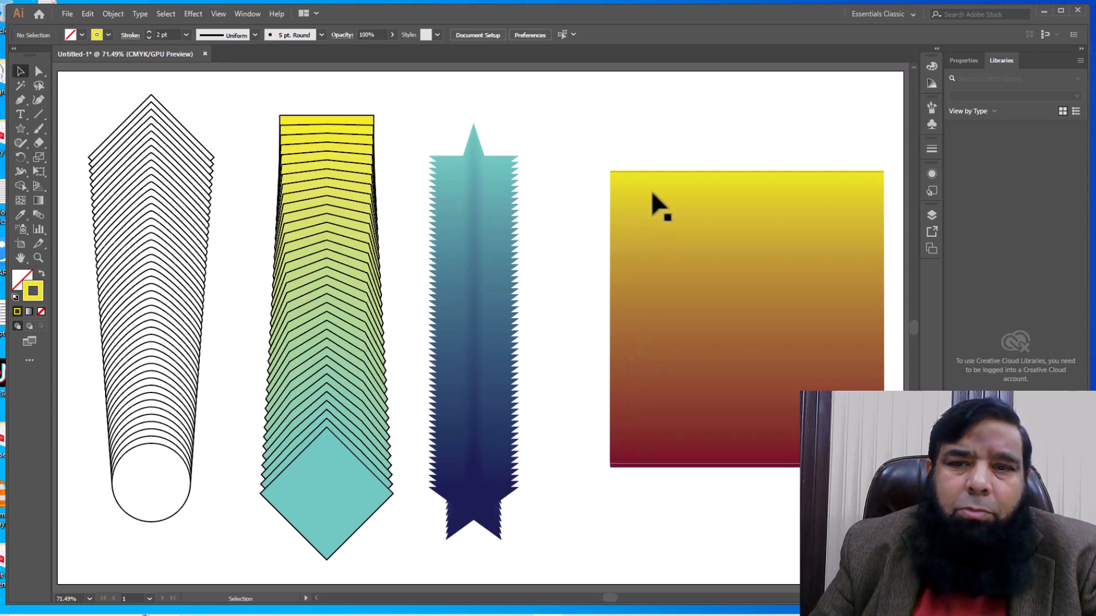
# Open the line blend's options, move the dialog clear of the blend, and set the spacing to Specified Steps with the preview on.
pyautogui.moveTo(592, 153); pyautogui.dragTo(736, 557)
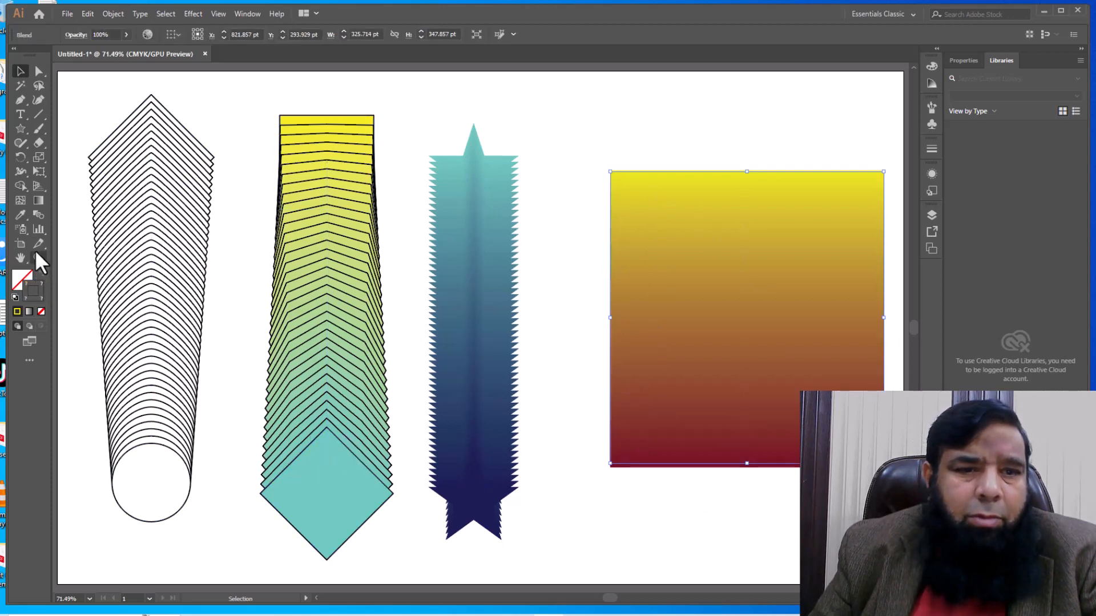
pyautogui.doubleClick(38, 215)
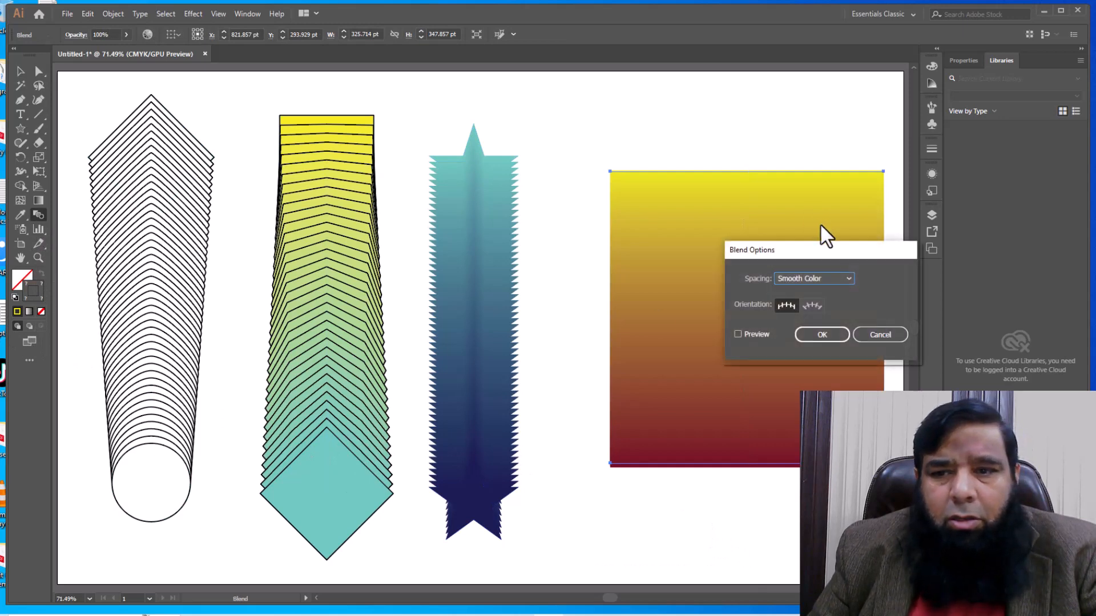
pyautogui.moveTo(810, 248); pyautogui.dragTo(478, 133)
pyautogui.click(386, 212)
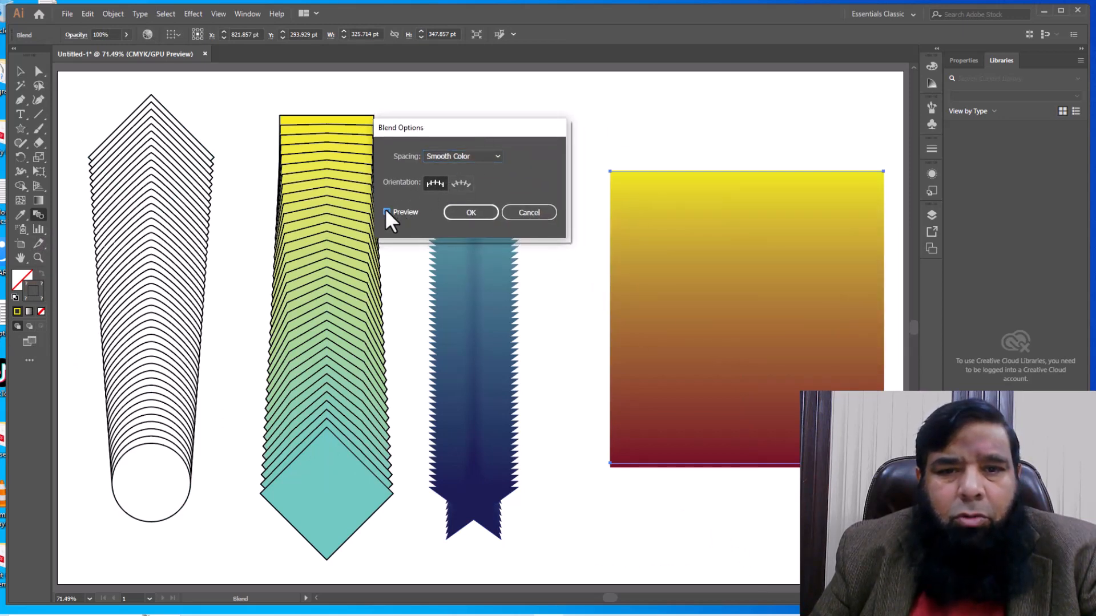
pyautogui.click(464, 156)
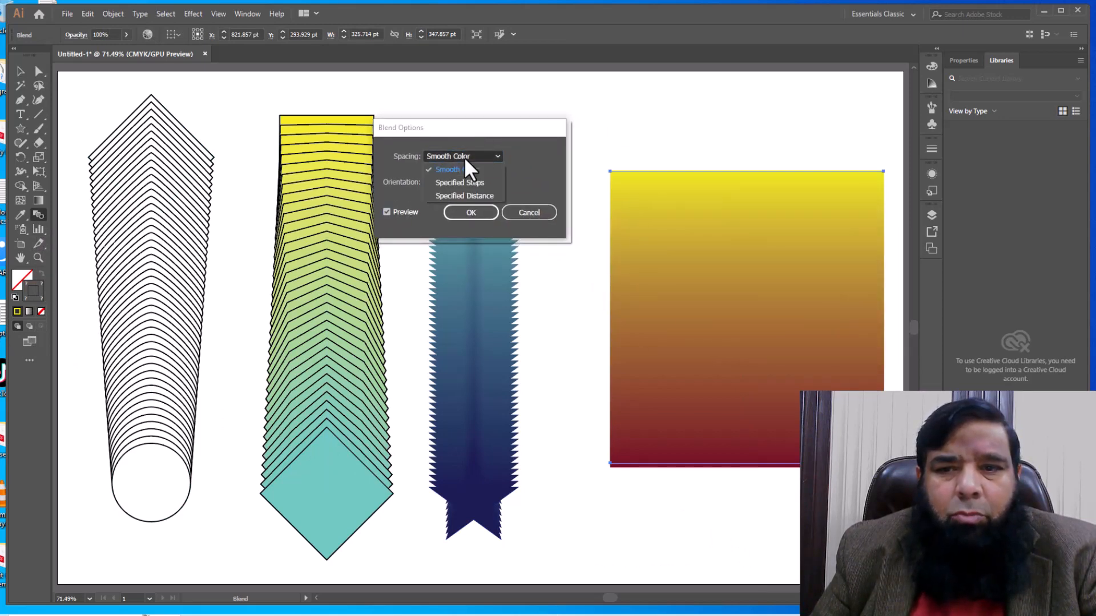
pyautogui.click(464, 182)
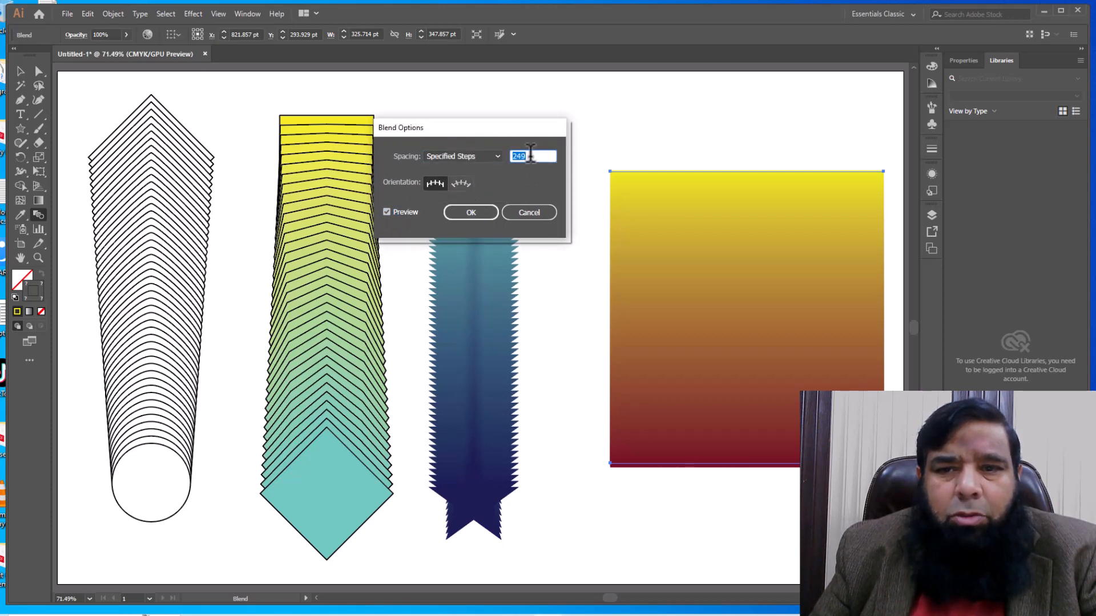
# Reduce the line blend to 28 specified steps, apply the options and deselect the artwork.
pyautogui.scroll(-20, 535, 154)
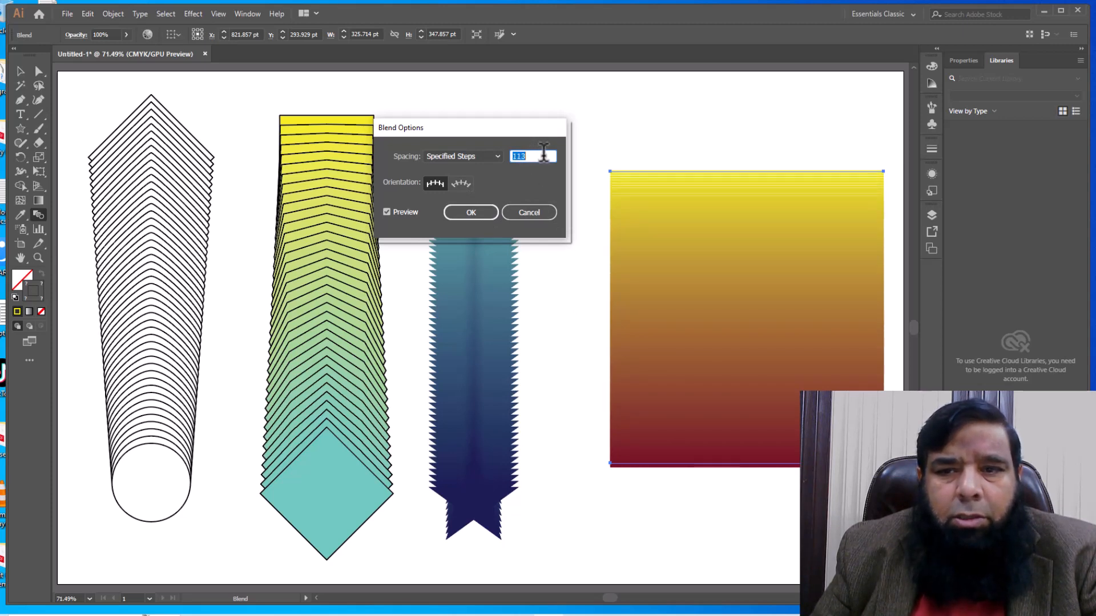
pyautogui.scroll(-20, 543, 152)
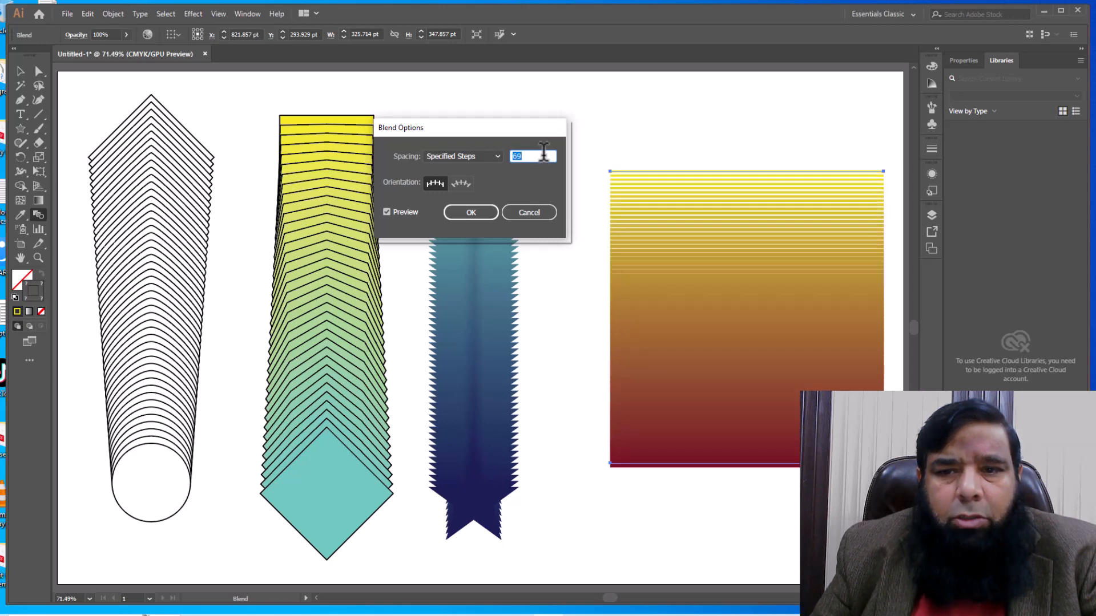
pyautogui.scroll(-20, 544, 152)
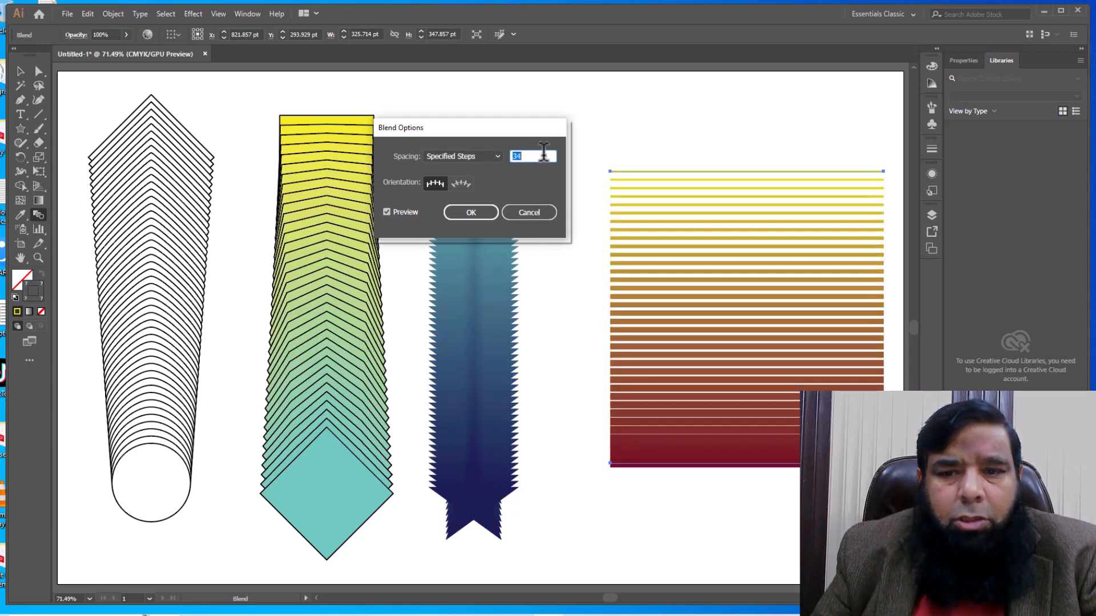
pyautogui.scroll(-7, 543, 152)
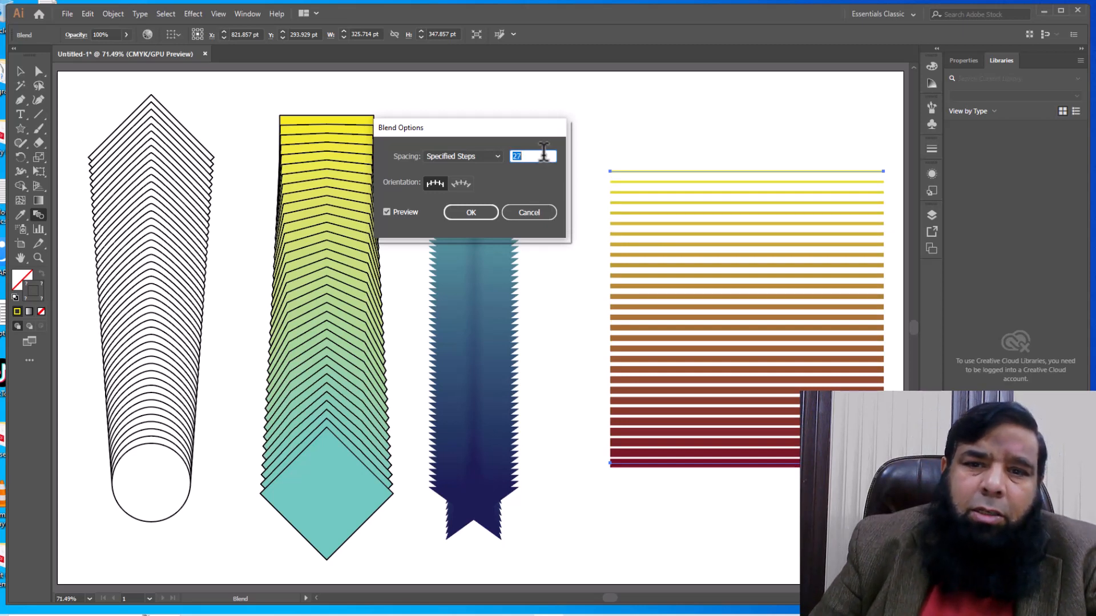
pyautogui.scroll(1, 543, 152)
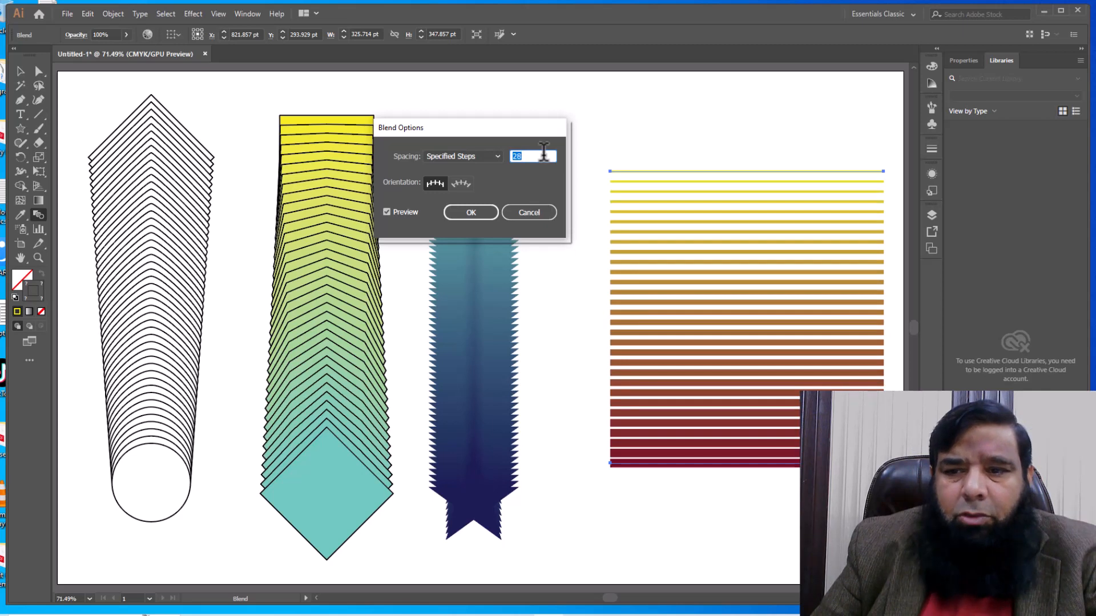
pyautogui.click(478, 215)
pyautogui.click(20, 70)
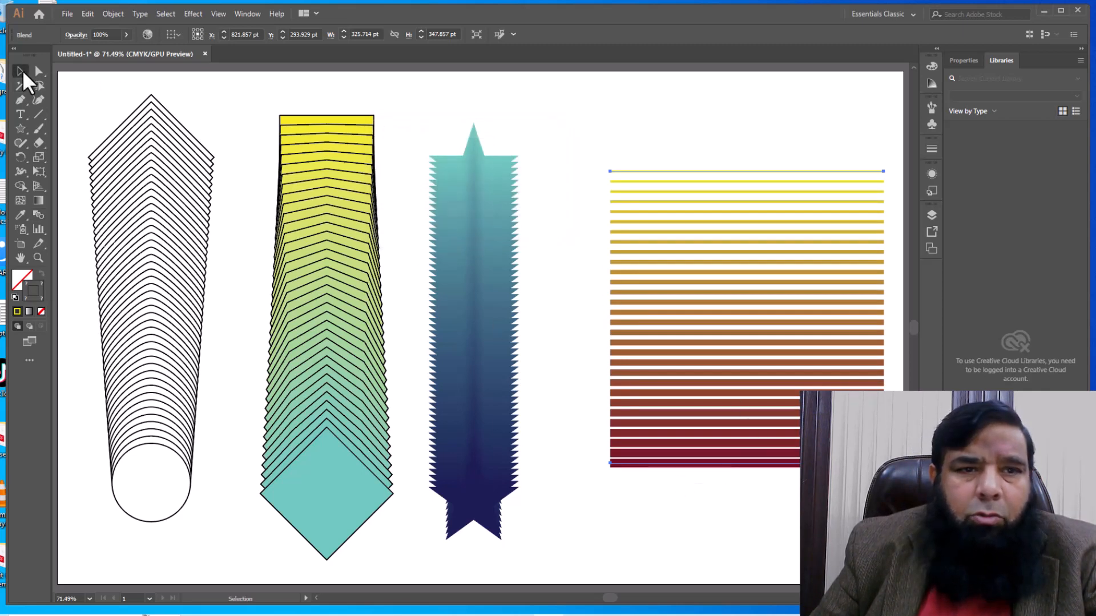
pyautogui.click(551, 115)
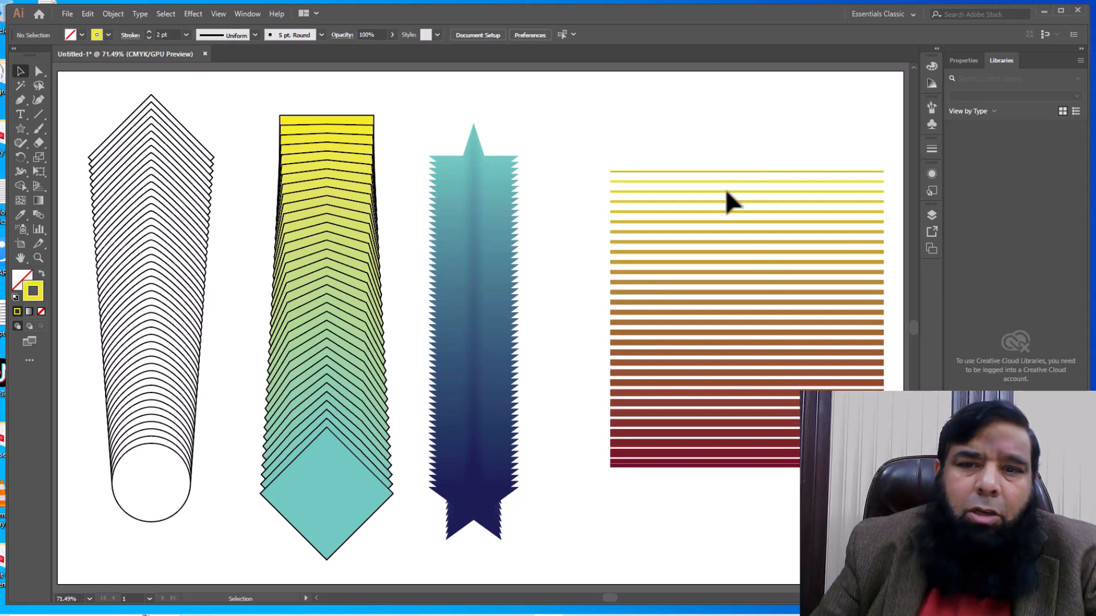
# Export the artwork as a JPEG named T in the pic change folder.
pyautogui.click(70, 10)
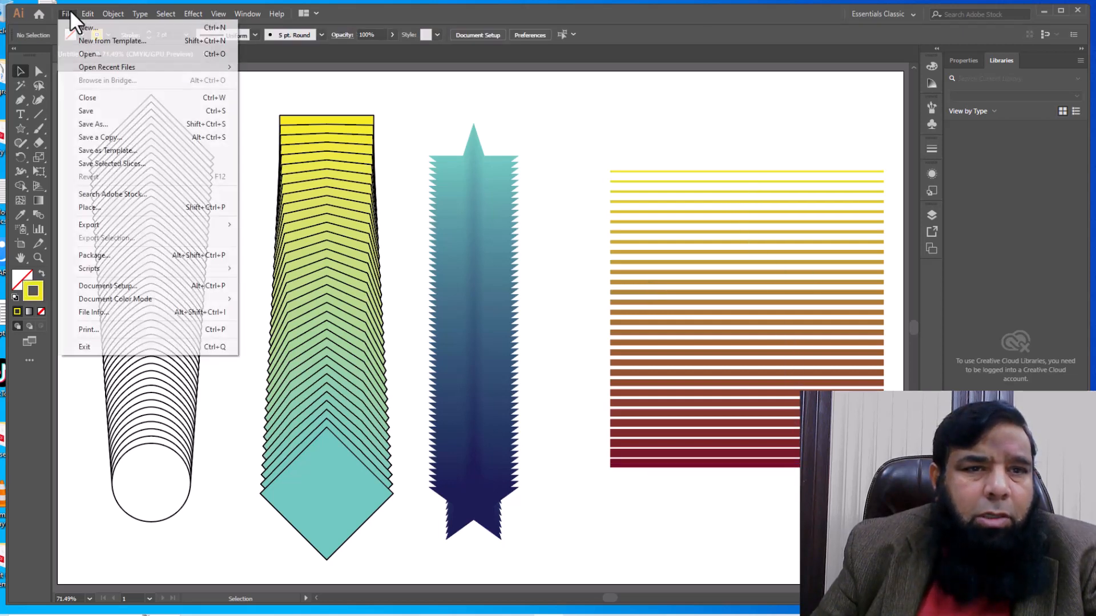
pyautogui.moveTo(108, 226)
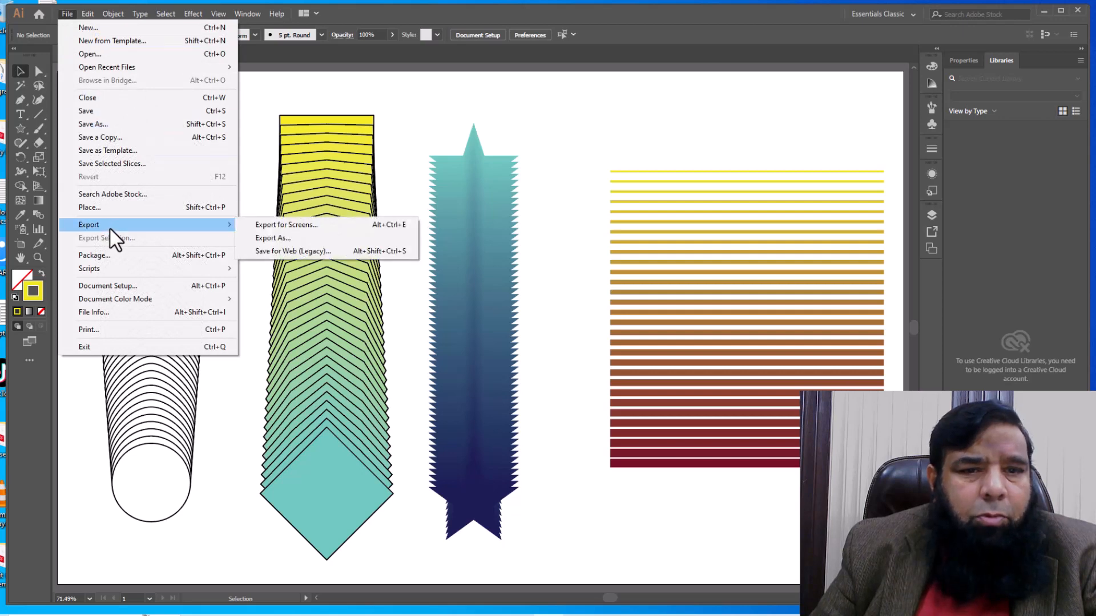
pyautogui.click(272, 238)
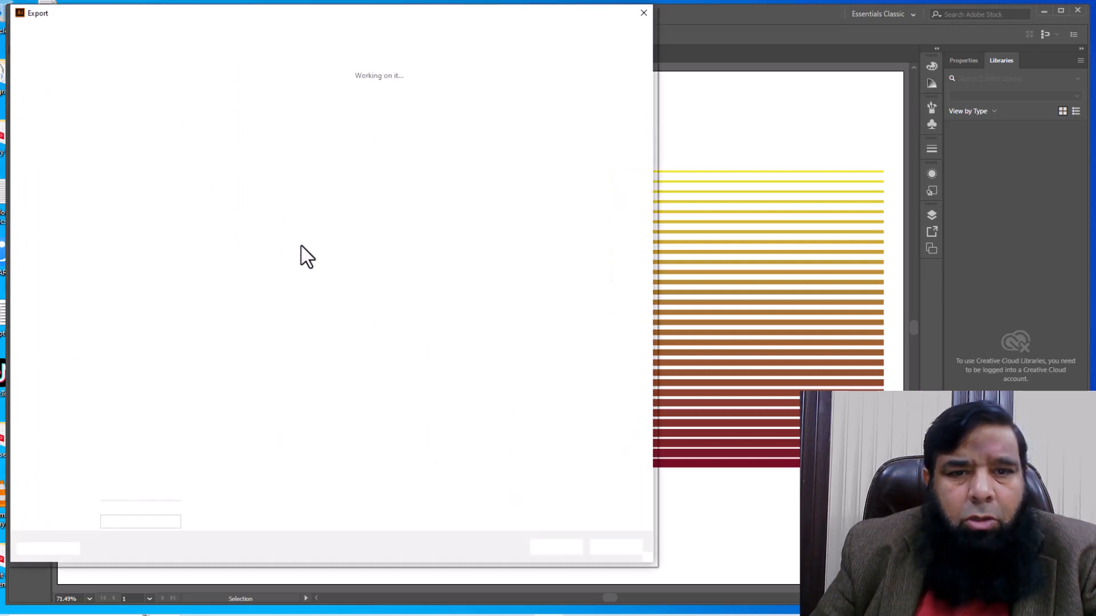
pyautogui.write('1')
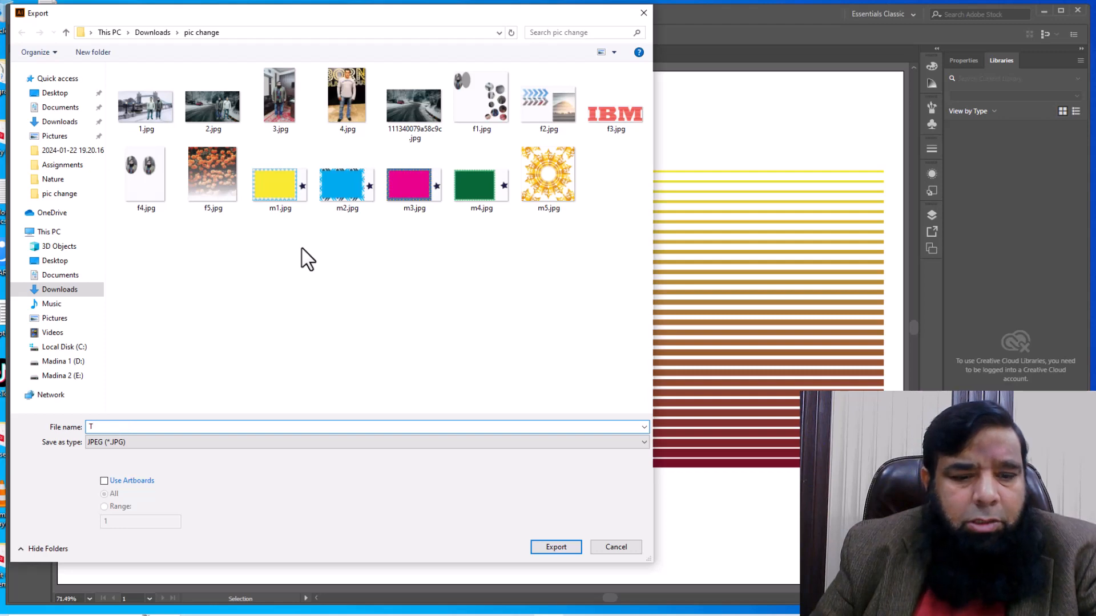
pyautogui.click(556, 547)
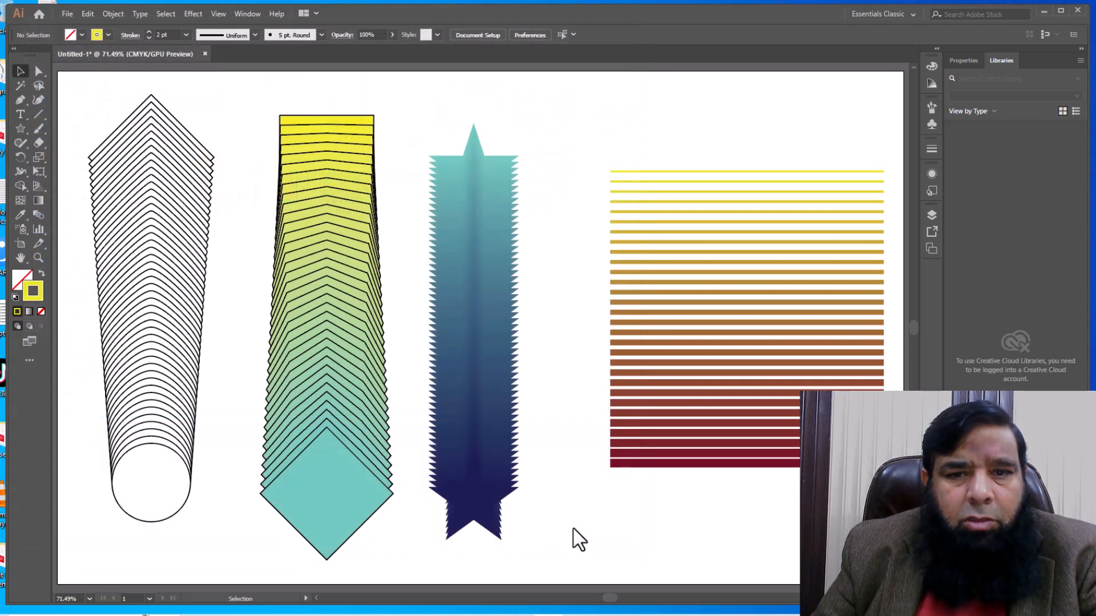
pyautogui.click(596, 477)
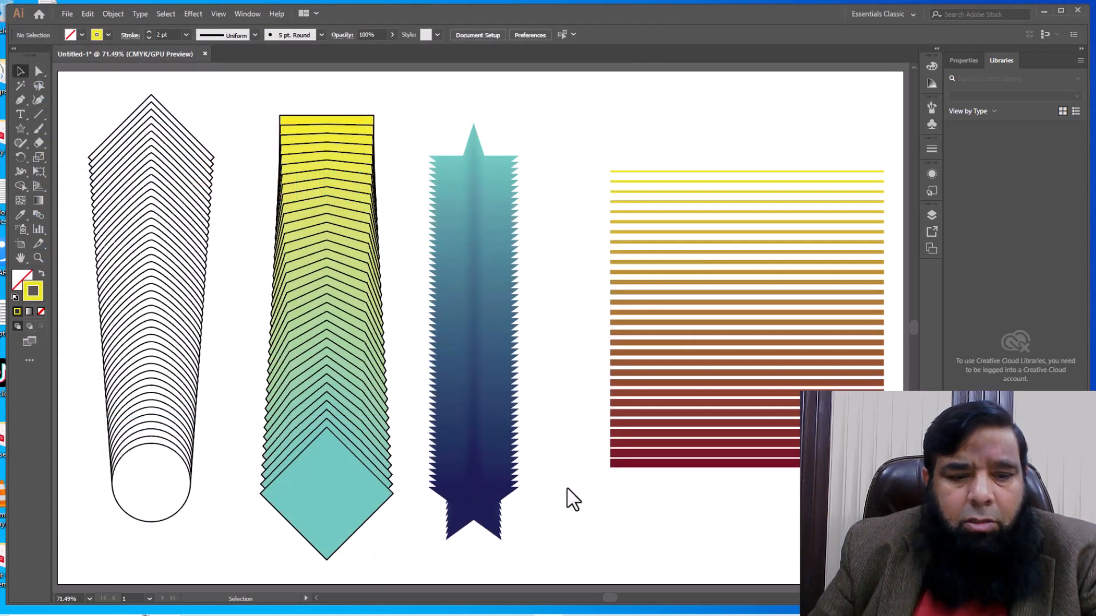
# Select all the blended artwork on the artboard and delete it.
pyautogui.press('v')
pyautogui.hotkey('ctrl', 'a')
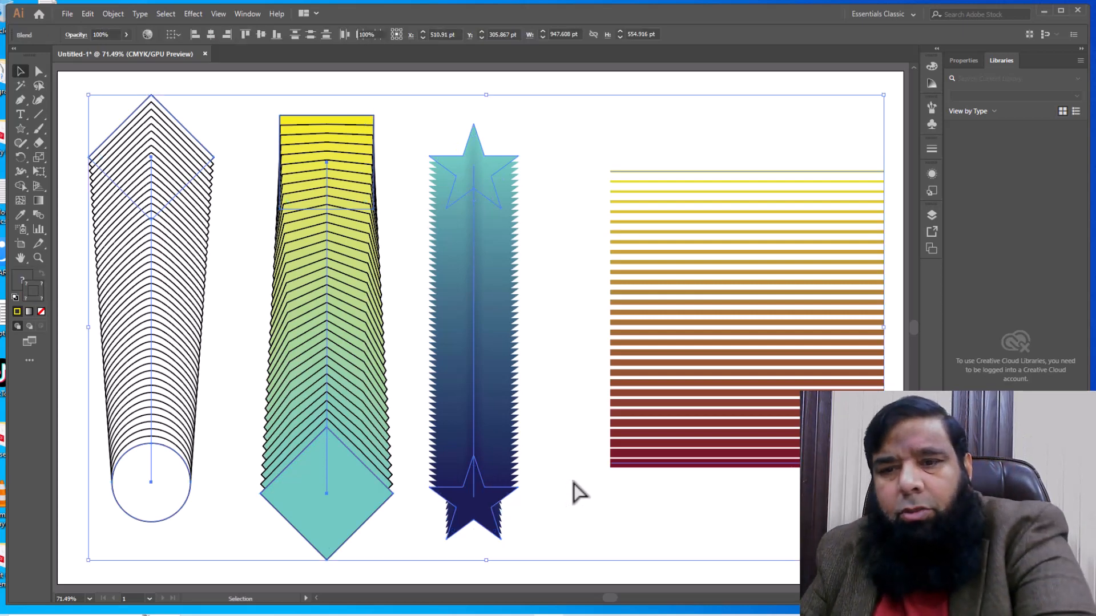
pyautogui.press('Delete')
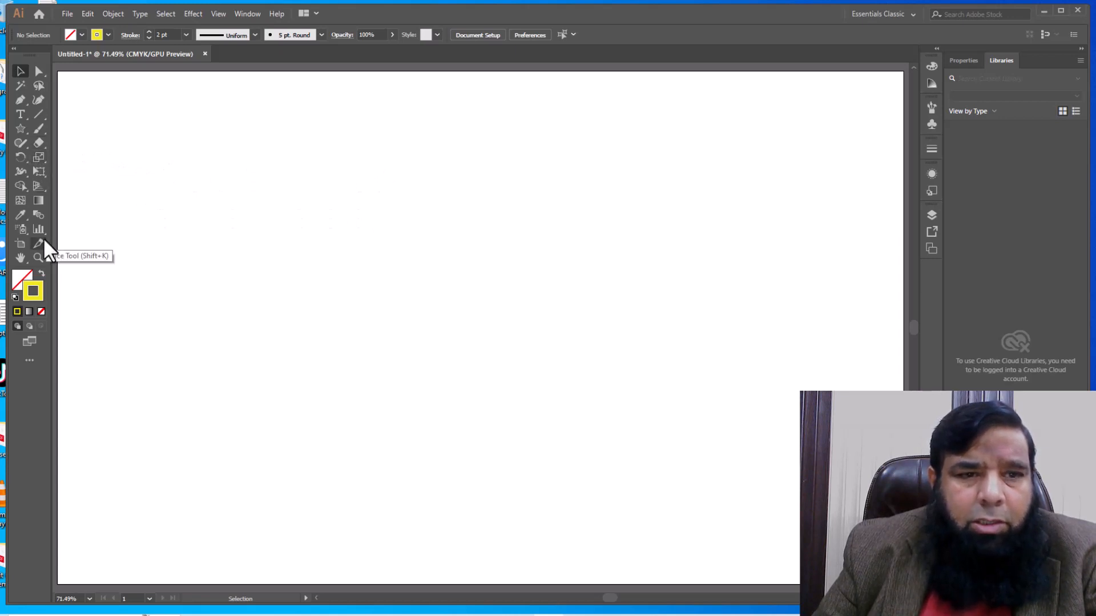
# Draw a narrow upright ellipse about 36 by 195 pt and make a copy rotated 45° clockwise about a point below it.
pyautogui.moveTo(22, 125); pyautogui.dragTo(43, 158)
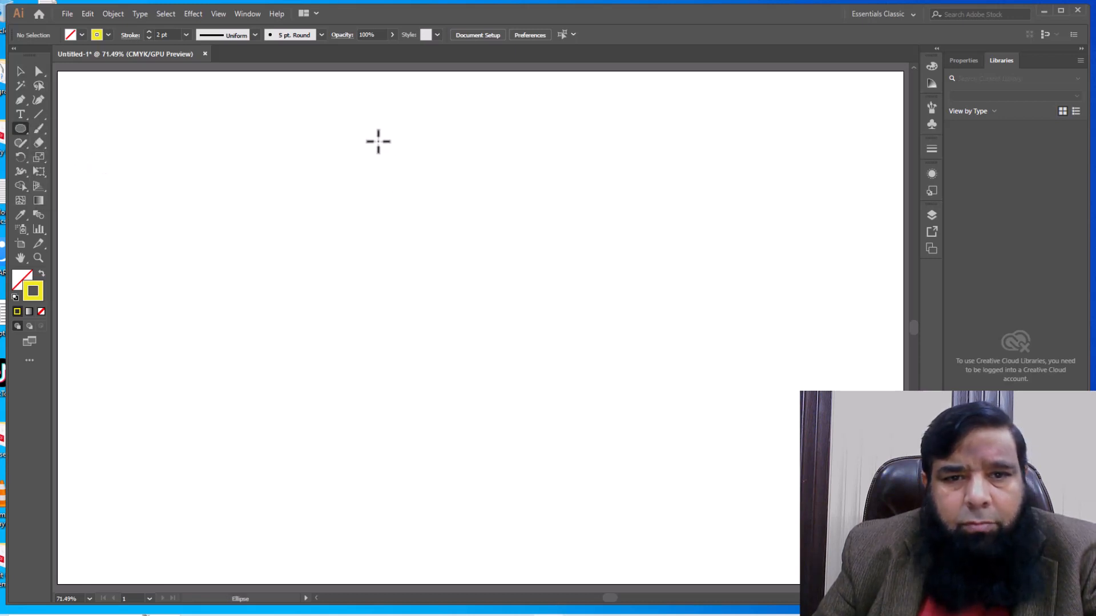
pyautogui.moveTo(377, 140); pyautogui.dragTo(409, 304)
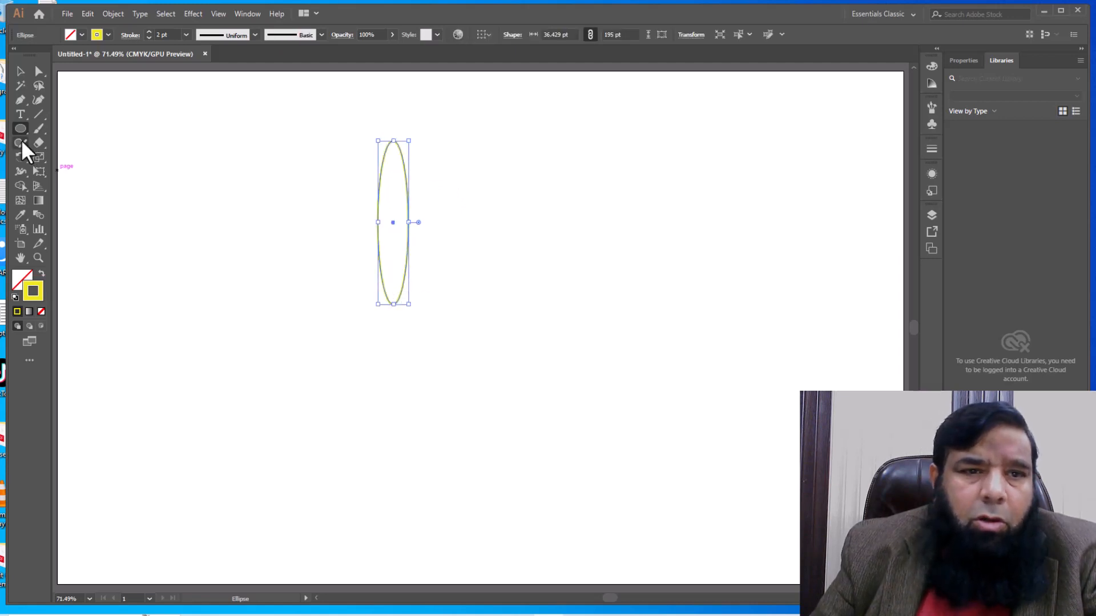
pyautogui.click(20, 157)
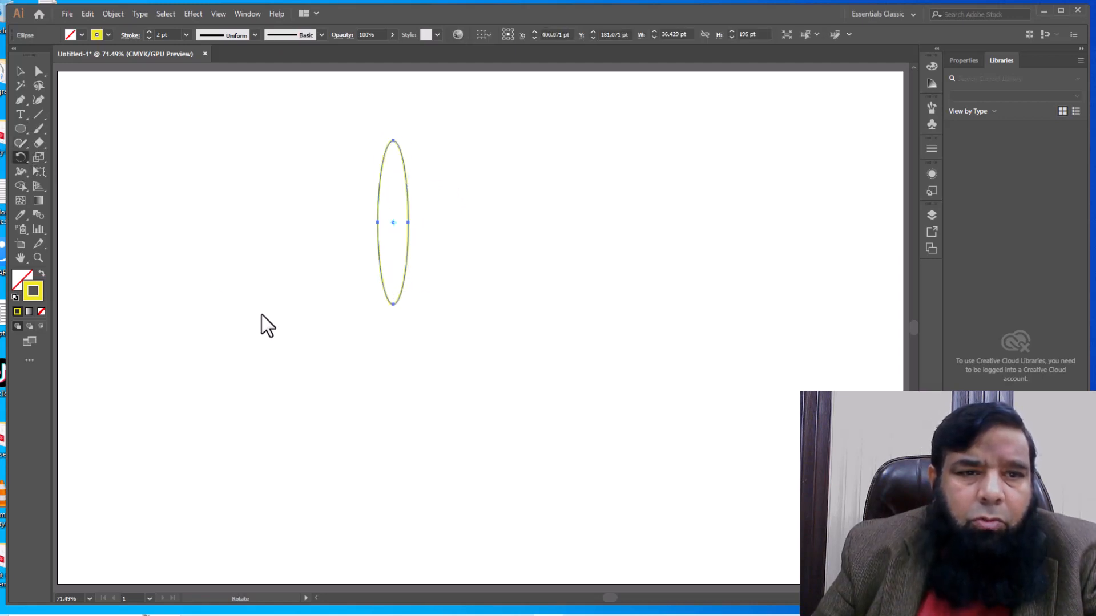
pyautogui.click(393, 357)
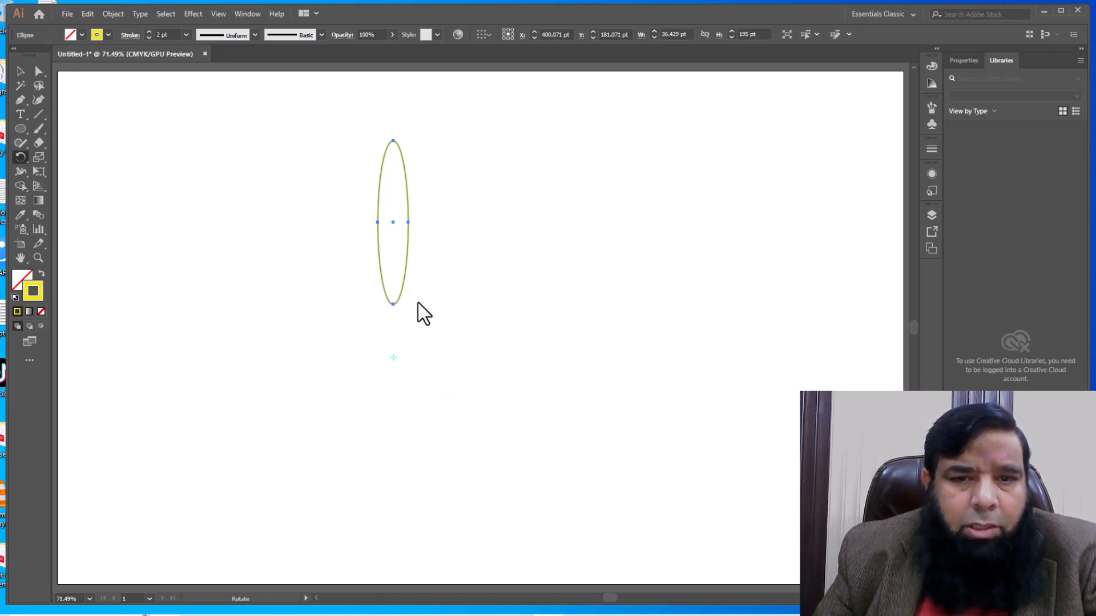
pyautogui.moveTo(393, 141); pyautogui.dragTo(472, 179)
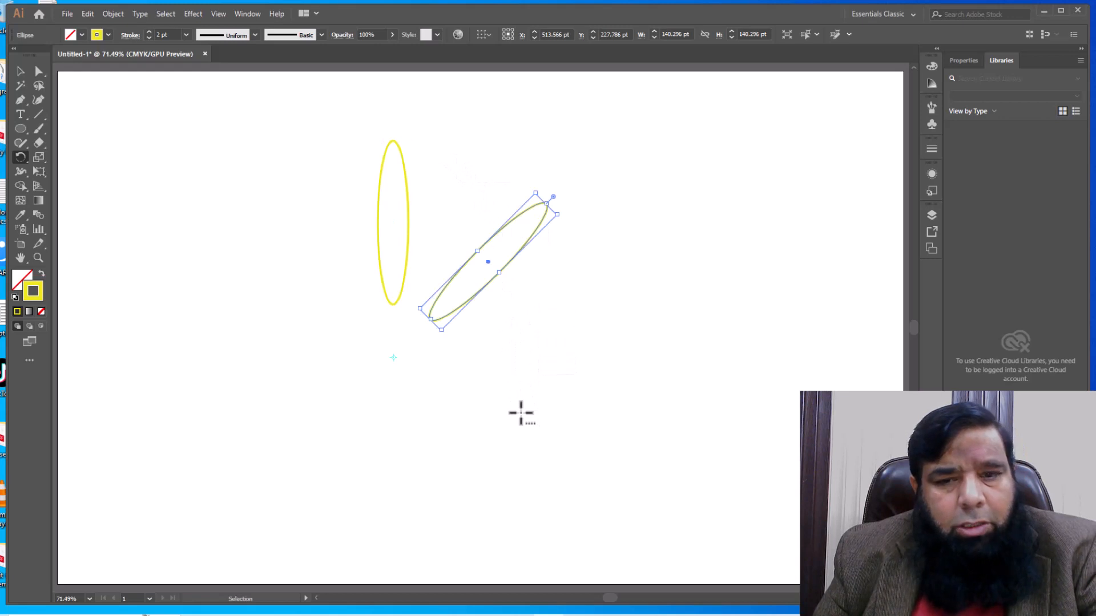
# Repeat the rotated copy seven times to form a full ring of ellipse petals around the rotation point.
pyautogui.hotkey('ctrl', 'd')
pyautogui.hotkey('ctrl', 'd')
pyautogui.hotkey('ctrl', 'd')
pyautogui.hotkey('ctrl', 'd')
pyautogui.hotkey('ctrl', 'd')
pyautogui.hotkey('ctrl', 'd')
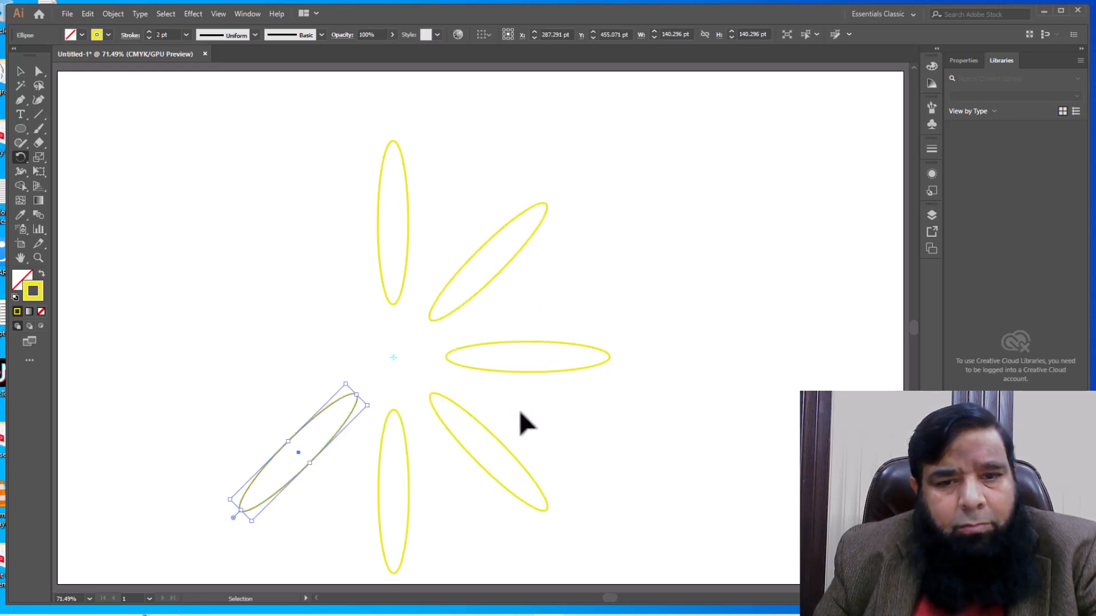
pyautogui.hotkey('ctrl', 'd')
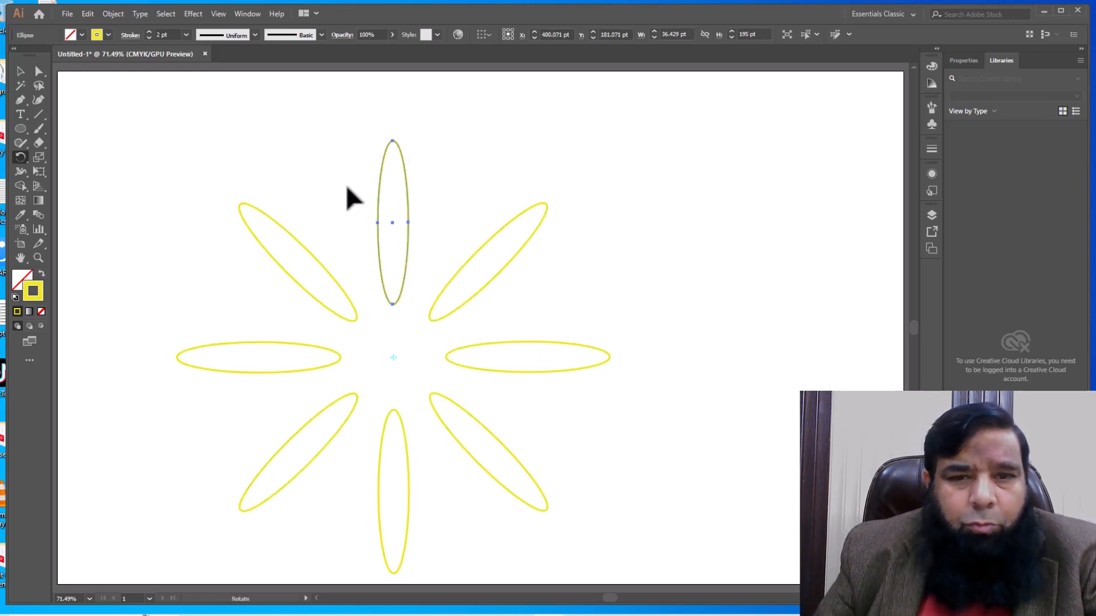
# Select only the upper-left diagonal ellipse and change its stroke colour to bright cyan.
pyautogui.click(21, 71)
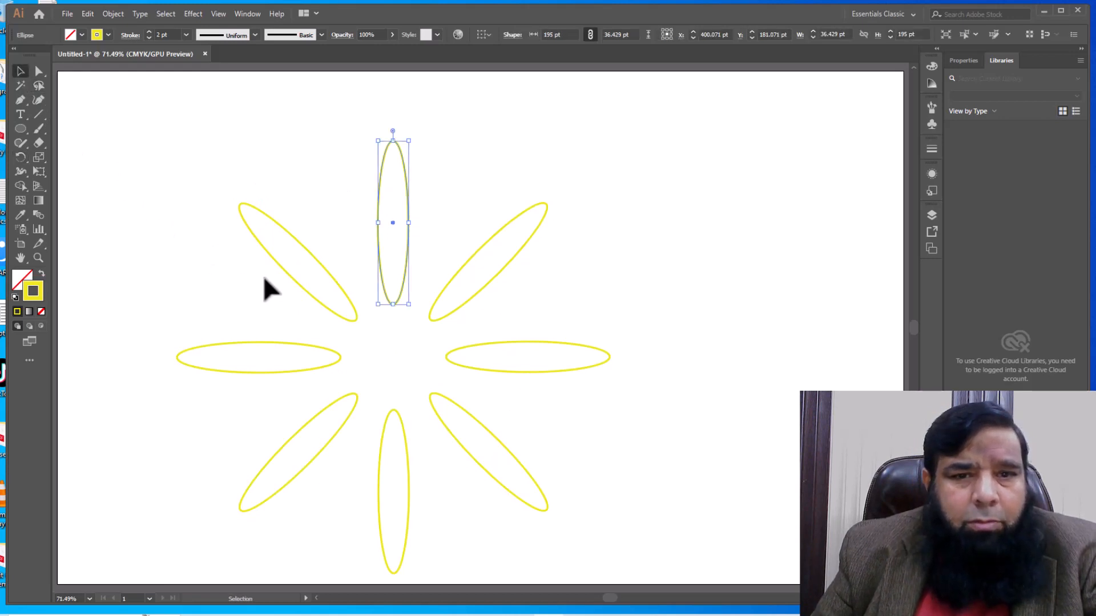
pyautogui.click(277, 270)
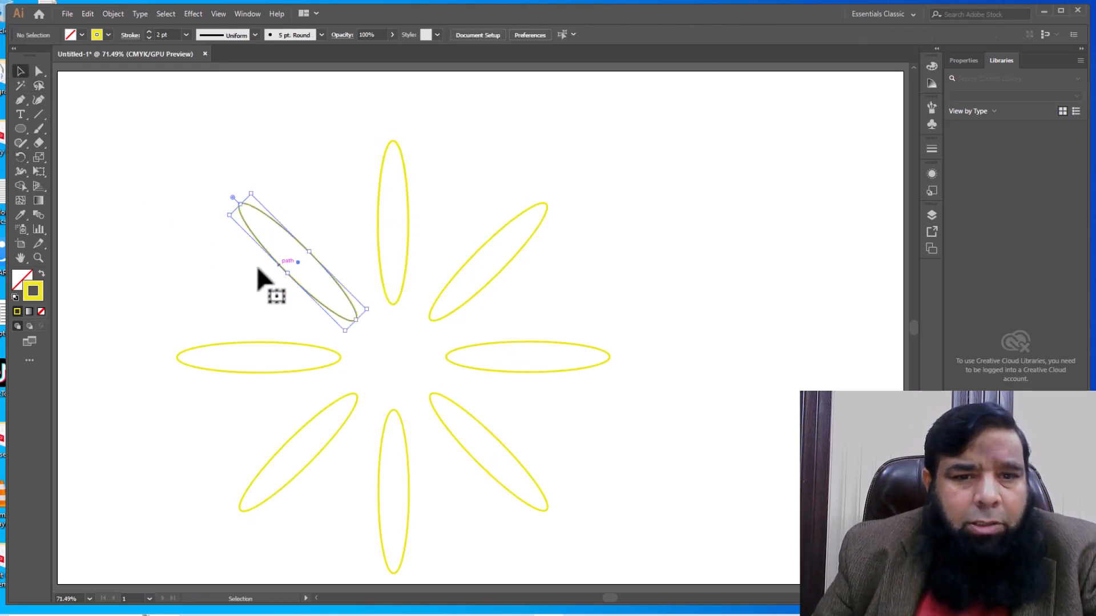
pyautogui.doubleClick(39, 297)
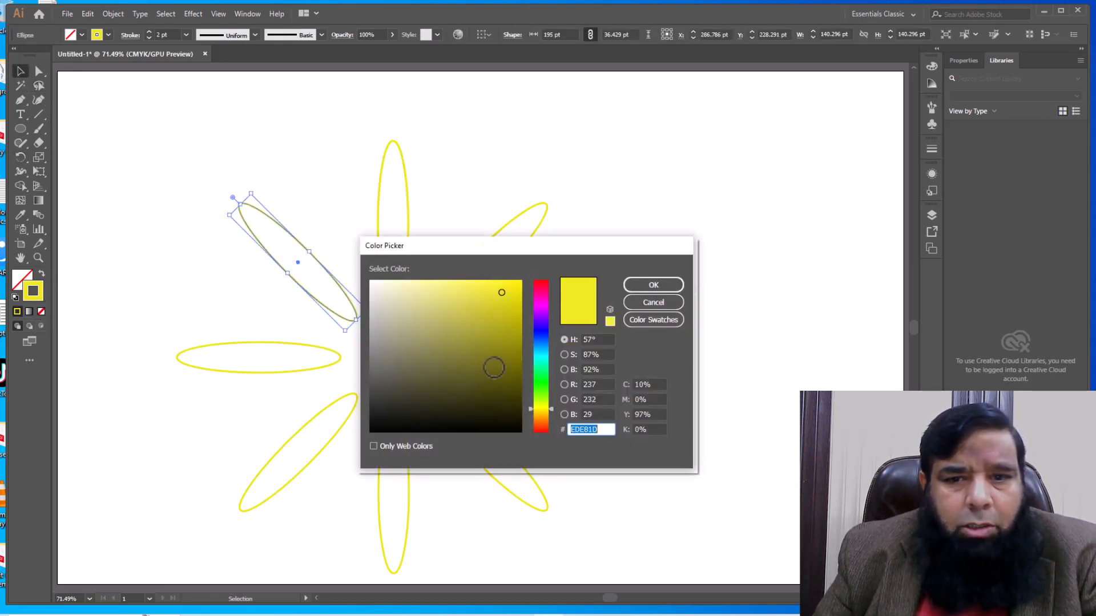
pyautogui.click(536, 358)
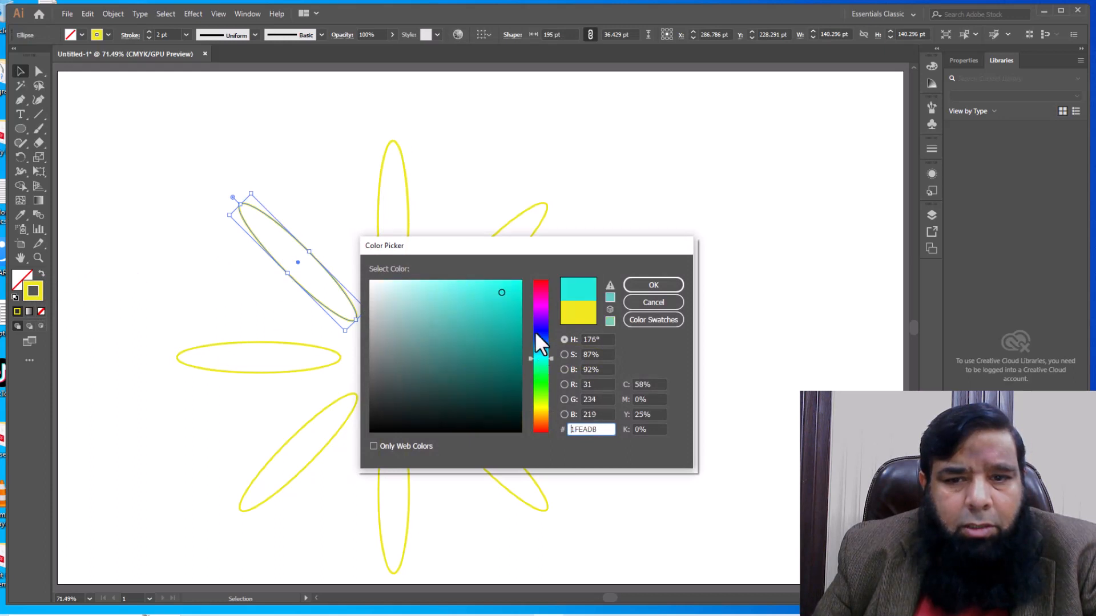
pyautogui.click(519, 281)
pyautogui.click(632, 284)
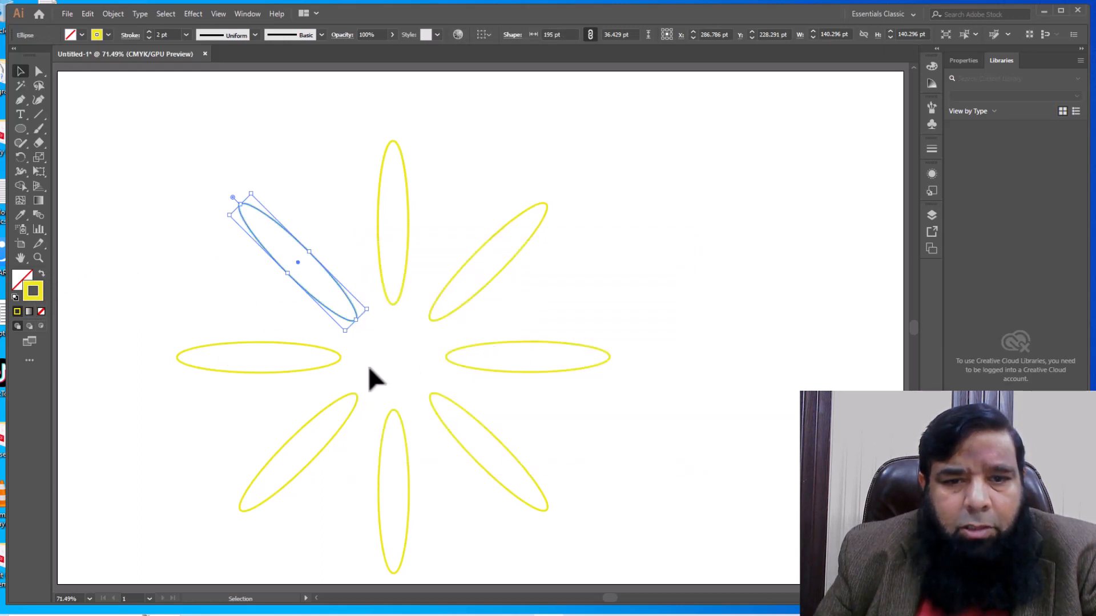
# Change the stroke colour of the horizontal ellipse on the ring's left side to magenta.
pyautogui.click(320, 369)
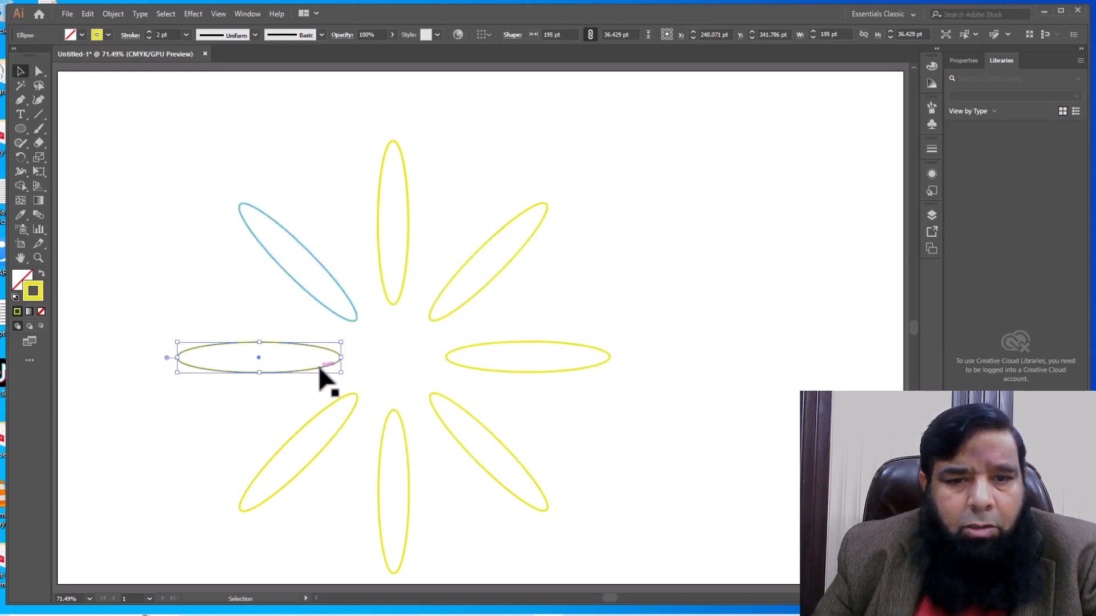
pyautogui.doubleClick(39, 299)
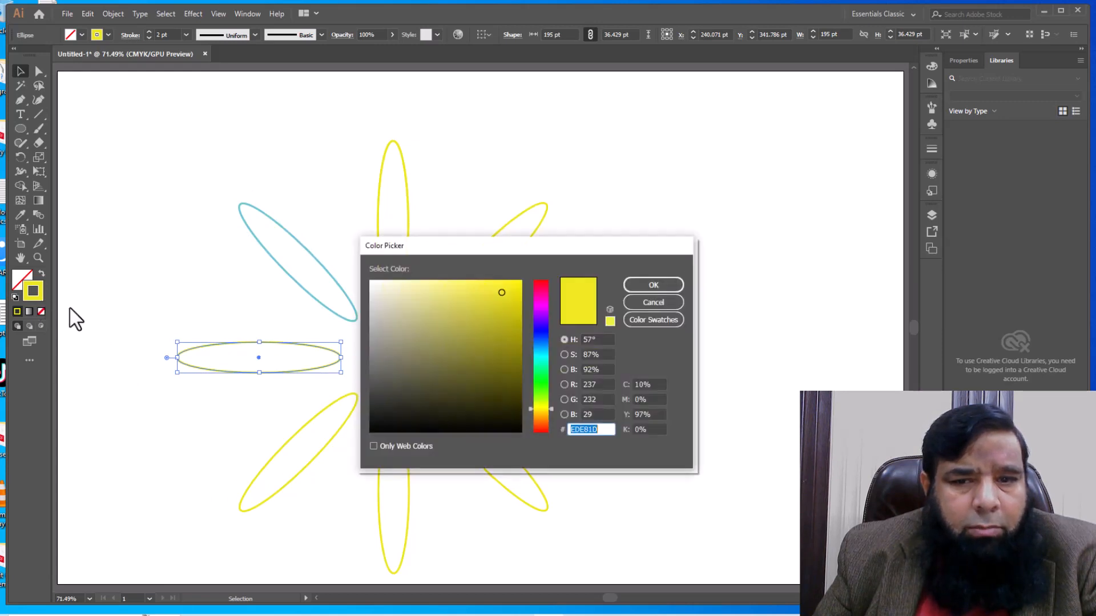
pyautogui.click(542, 301)
pyautogui.click(646, 284)
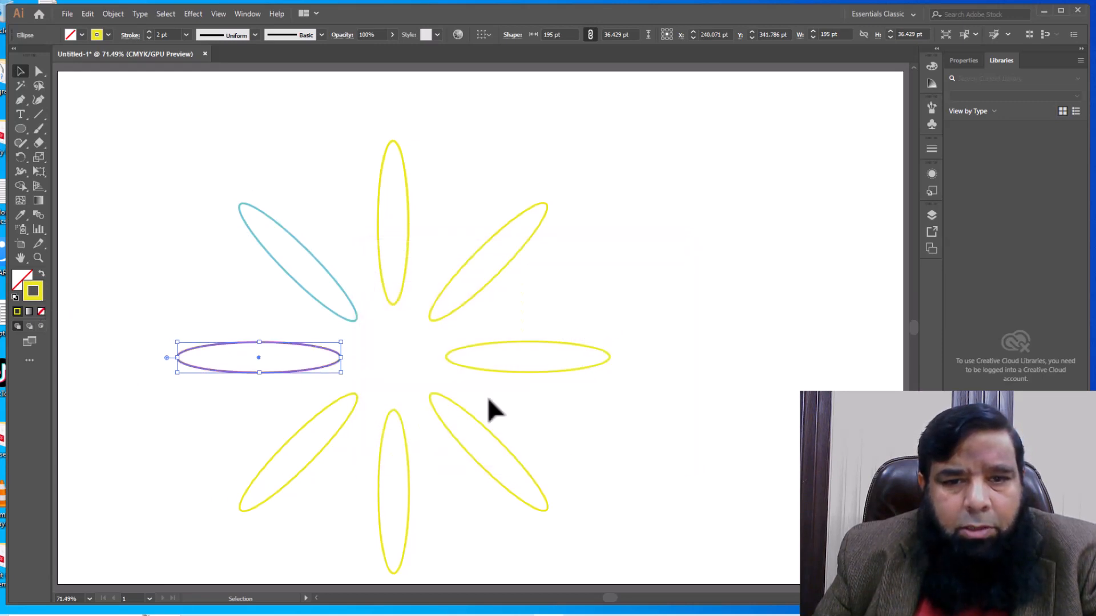
# Change the stroke colour of the lower-left diagonal ellipse to bright green (1FEA2E).
pyautogui.click(328, 447)
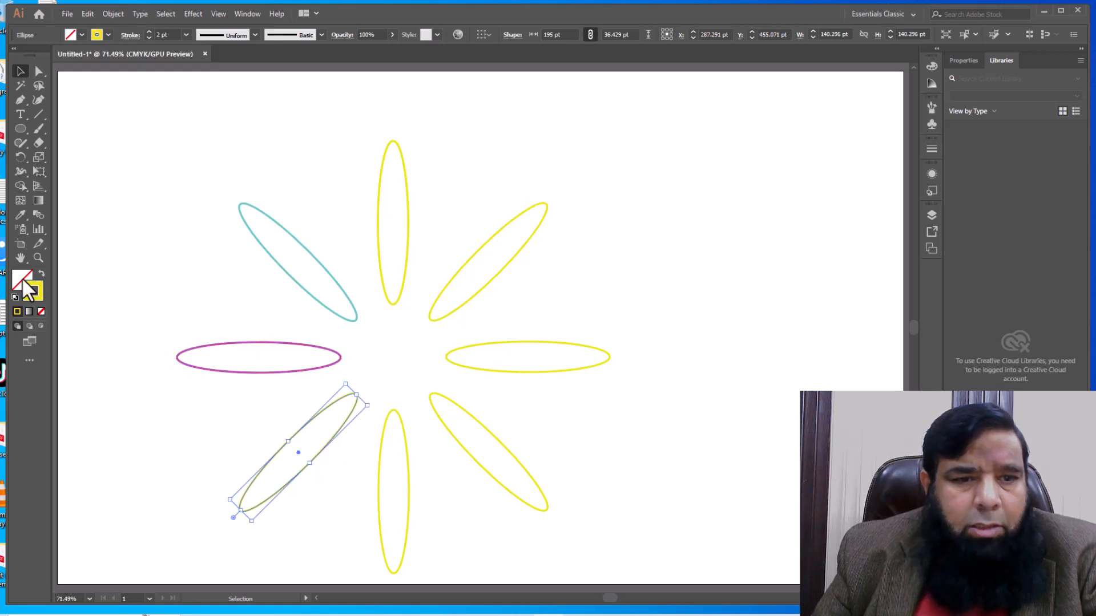
pyautogui.doubleClick(34, 297)
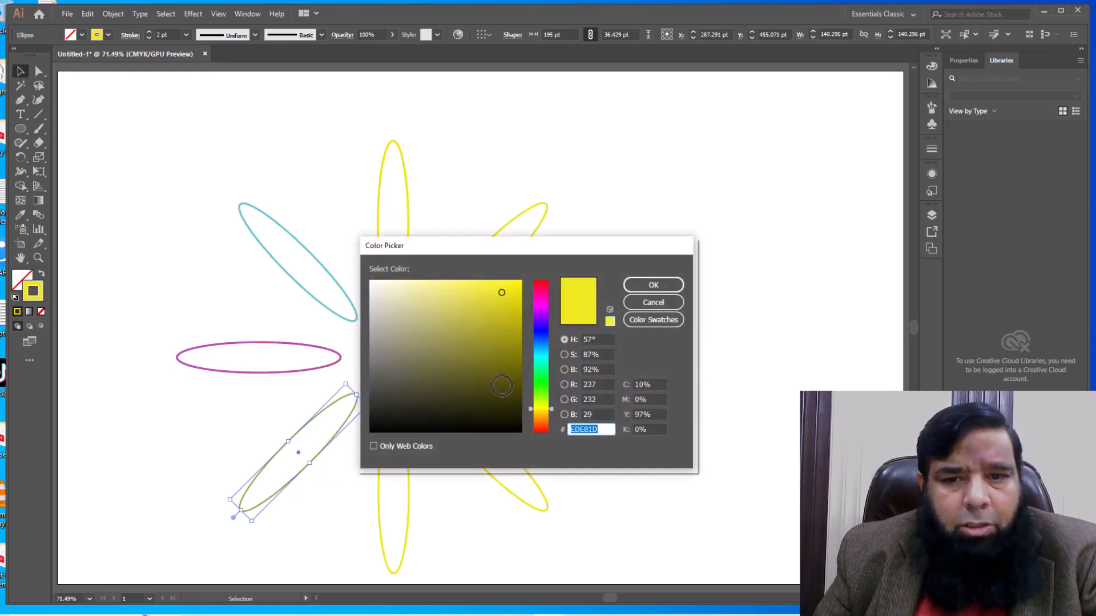
pyautogui.click(544, 379)
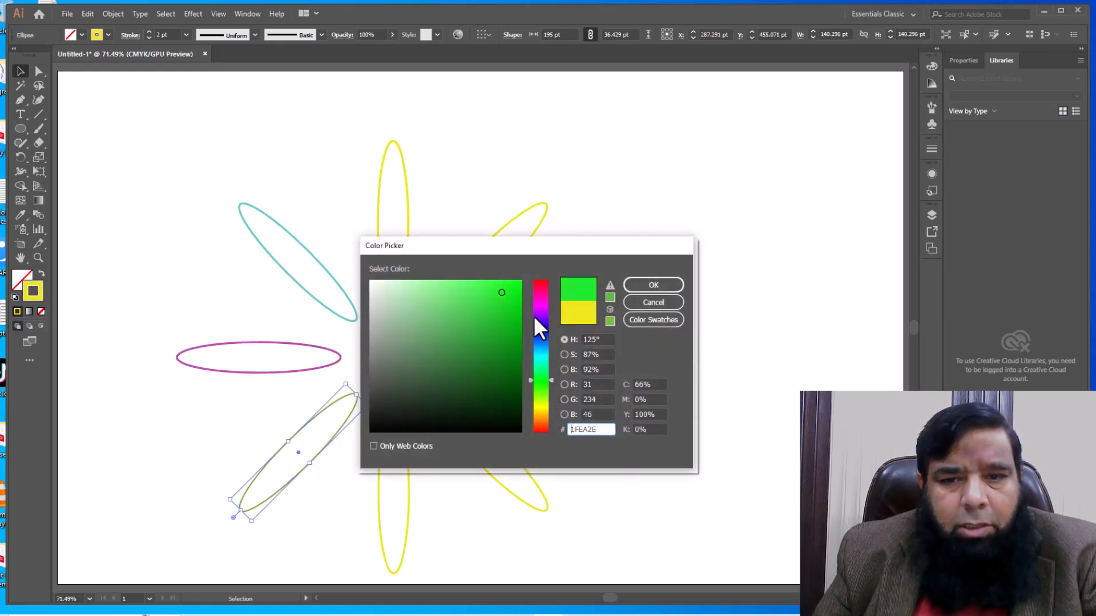
pyautogui.click(628, 286)
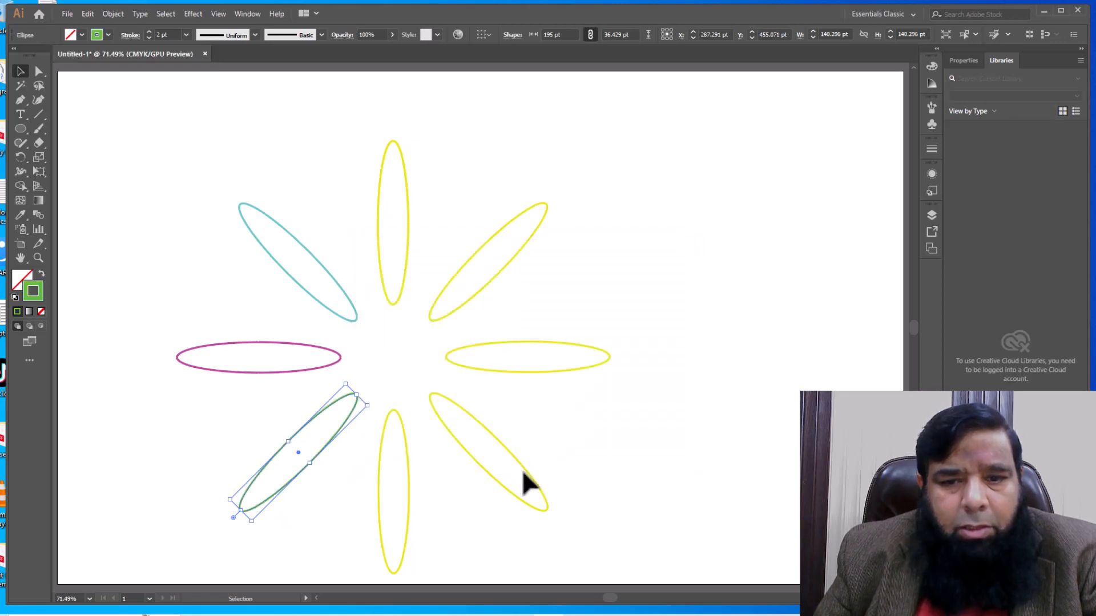
# Change the stroke colour of the vertical ellipse at the ring's bottom to violet (731FEA).
pyautogui.click(409, 491)
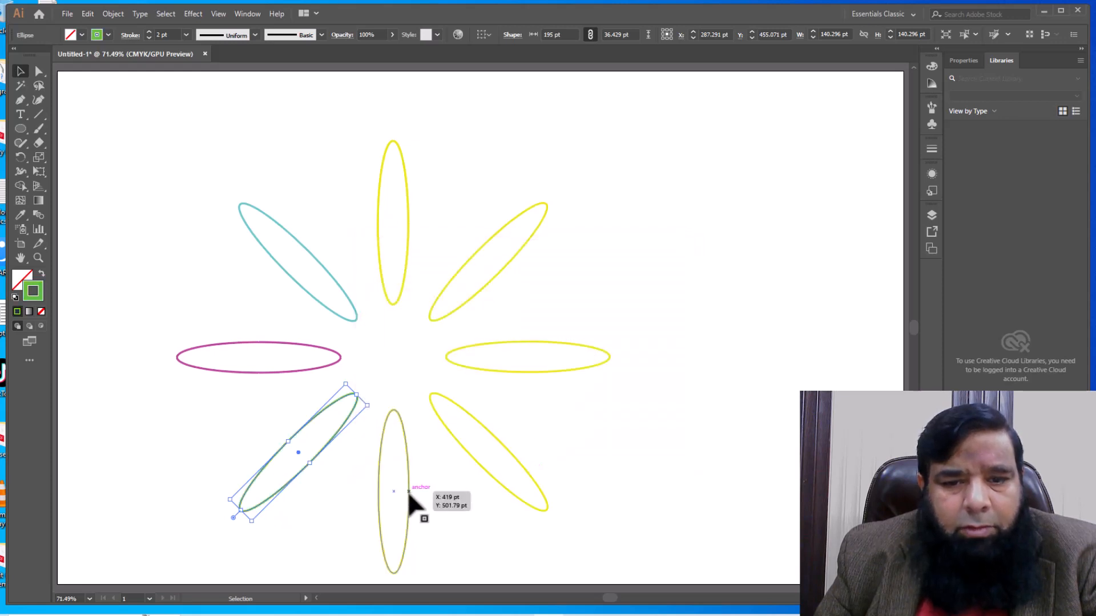
pyautogui.doubleClick(38, 292)
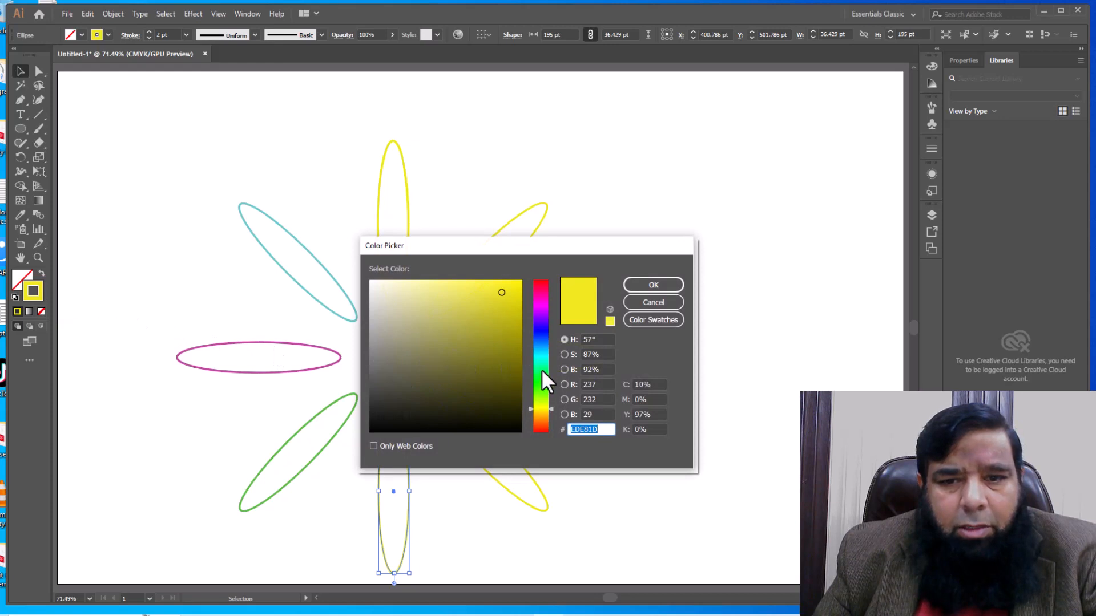
pyautogui.click(542, 318)
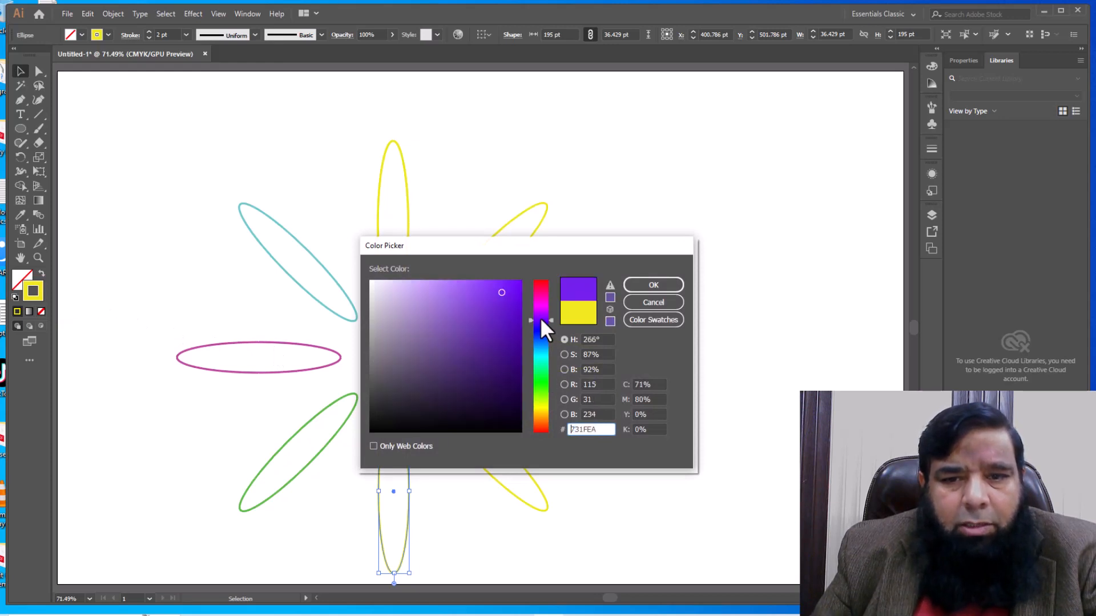
pyautogui.click(629, 296)
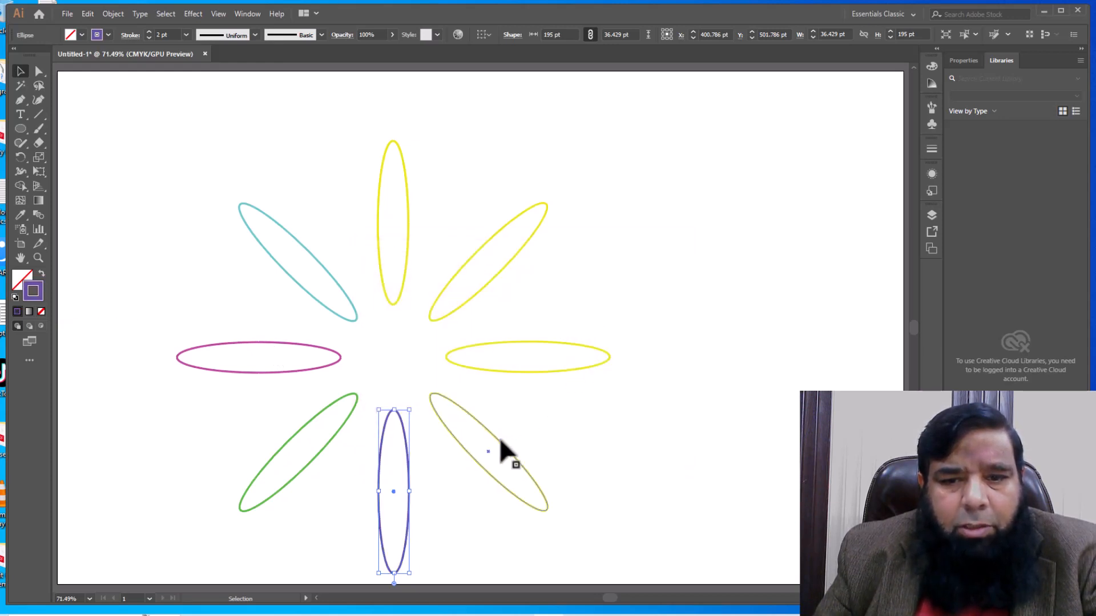
# Change the stroke colour of the lower-right diagonal ellipse to dark blue (05167C).
pyautogui.click(502, 447)
pyautogui.doubleClick(41, 290)
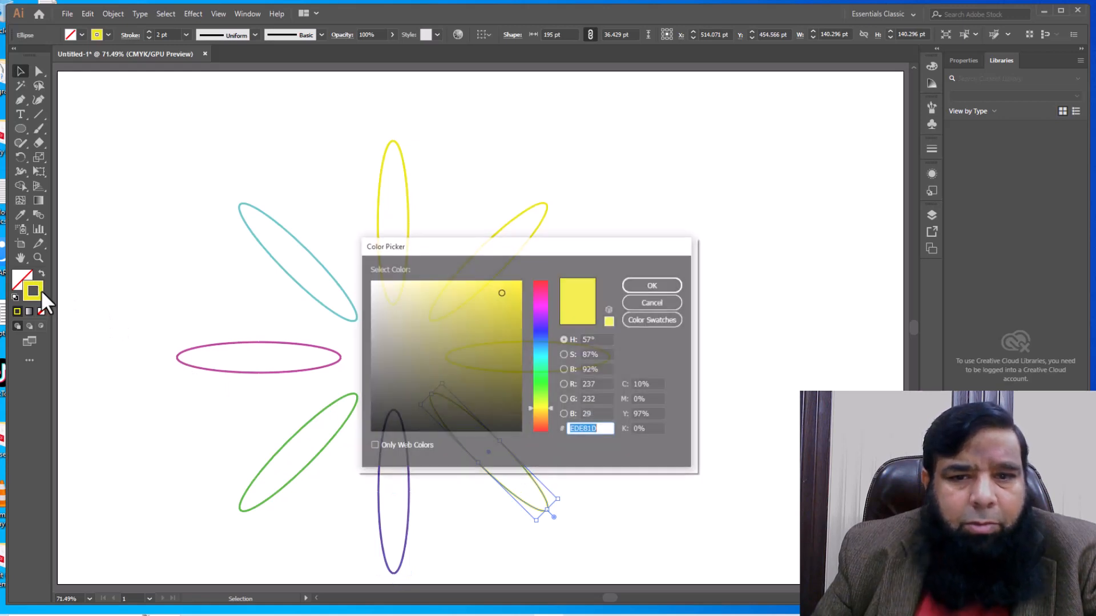
pyautogui.click(543, 333)
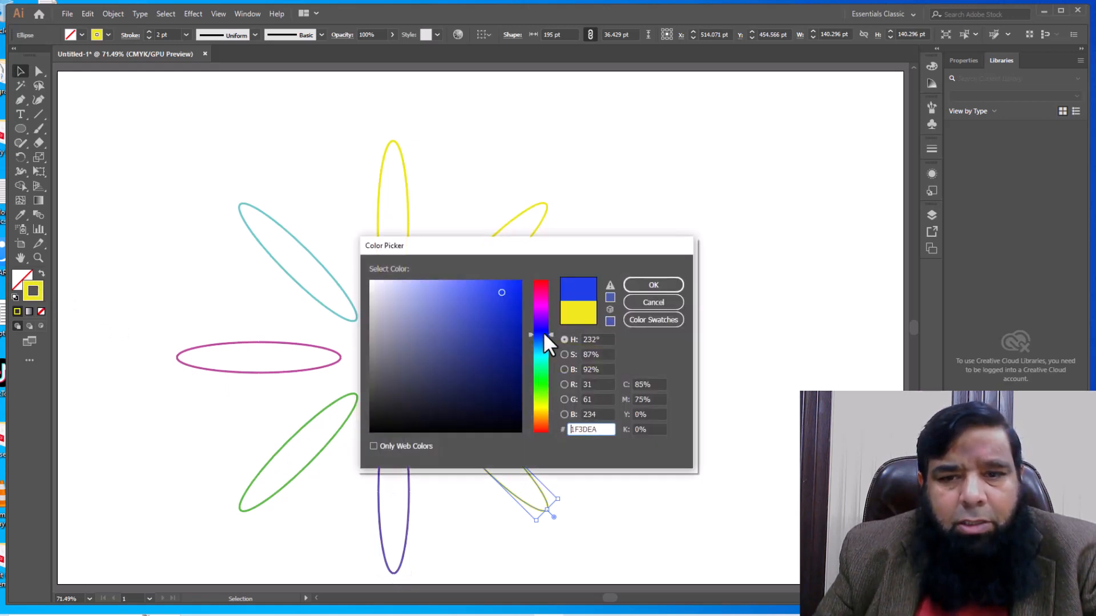
pyautogui.click(633, 285)
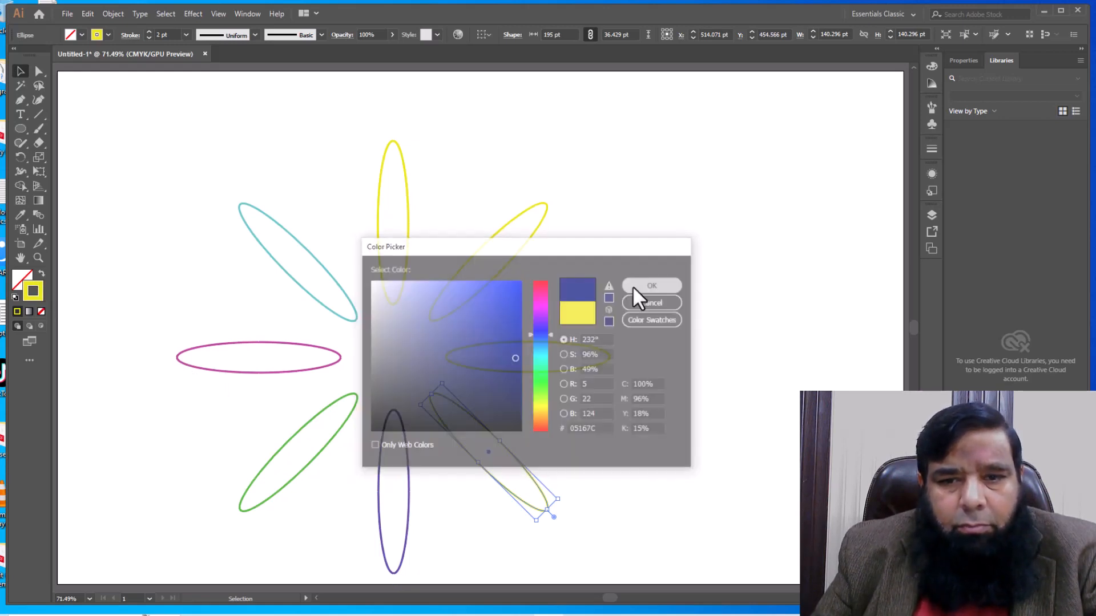
# Change the stroke colour of the horizontal ellipse on the ring's right side to dark green (1C890C).
pyautogui.click(446, 358)
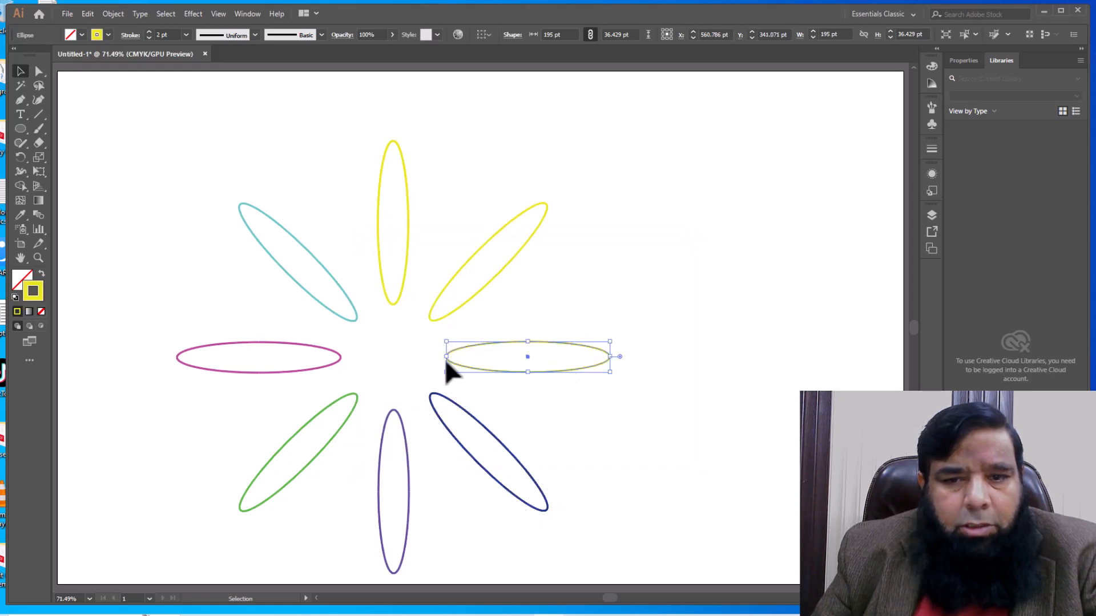
pyautogui.doubleClick(39, 293)
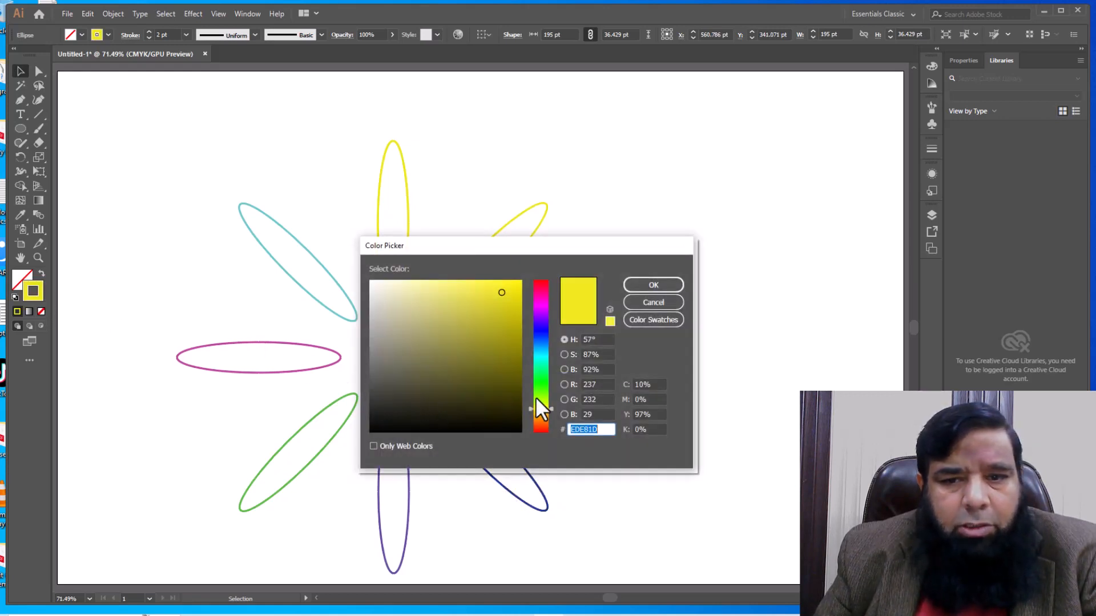
pyautogui.moveTo(547, 308); pyautogui.dragTo(546, 348)
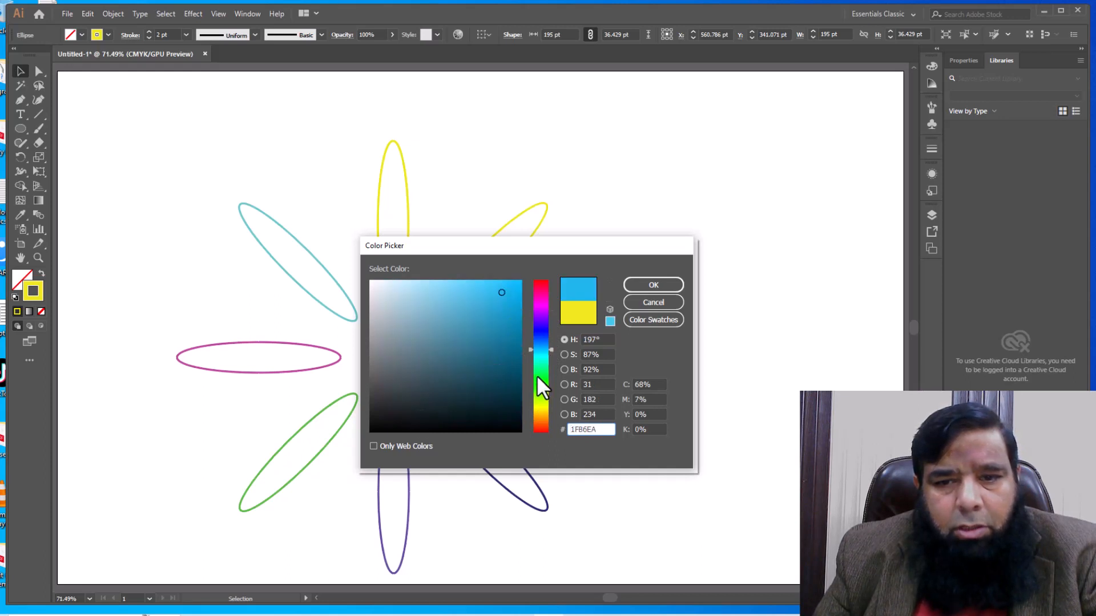
pyautogui.click(451, 385)
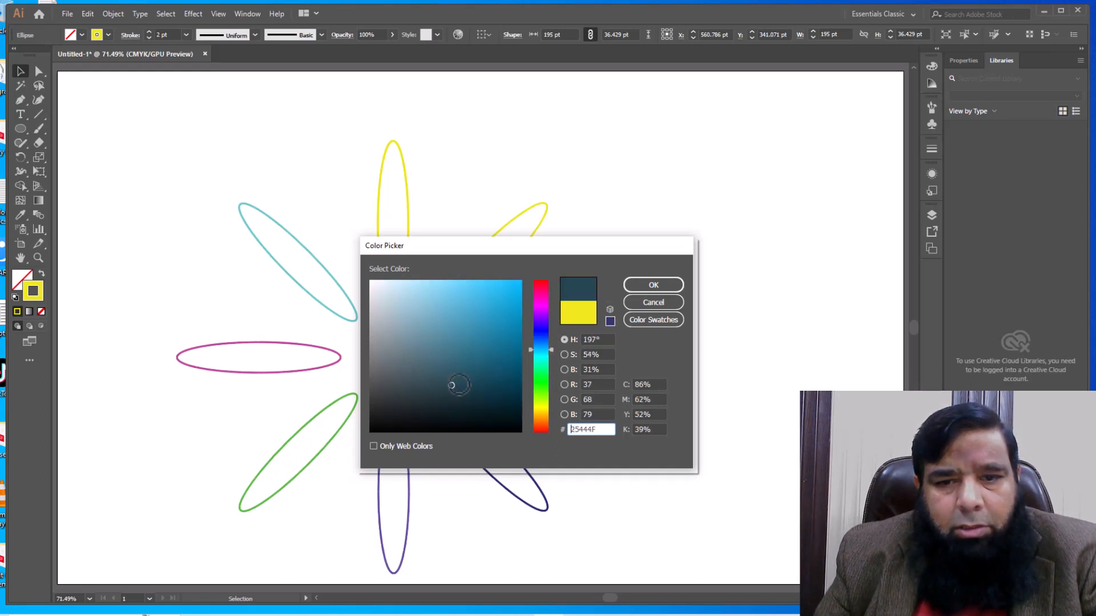
pyautogui.click(542, 385)
pyautogui.click(508, 350)
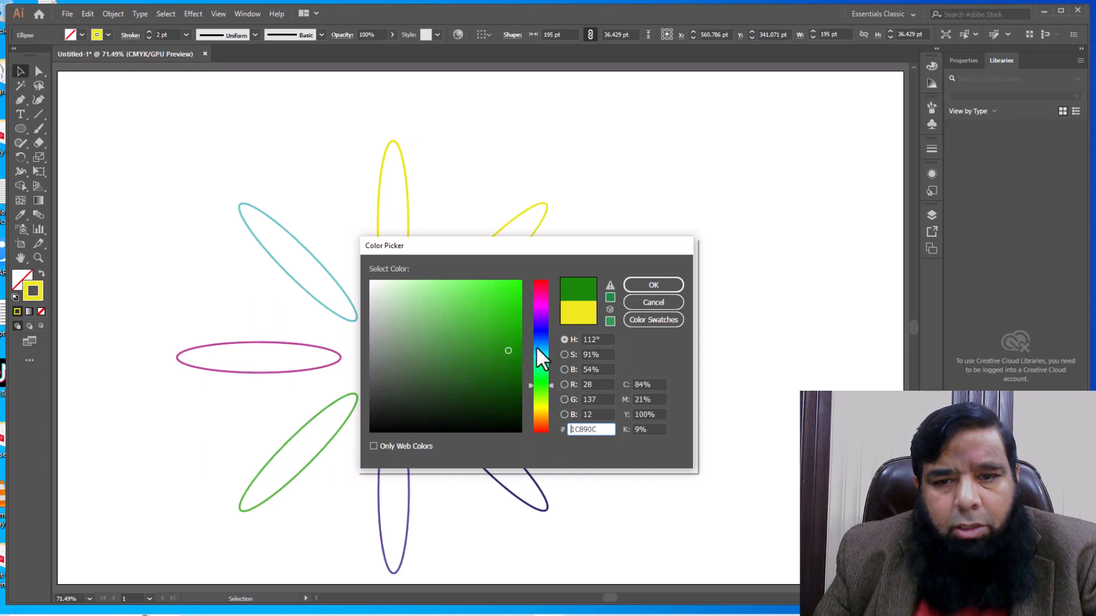
pyautogui.click(657, 285)
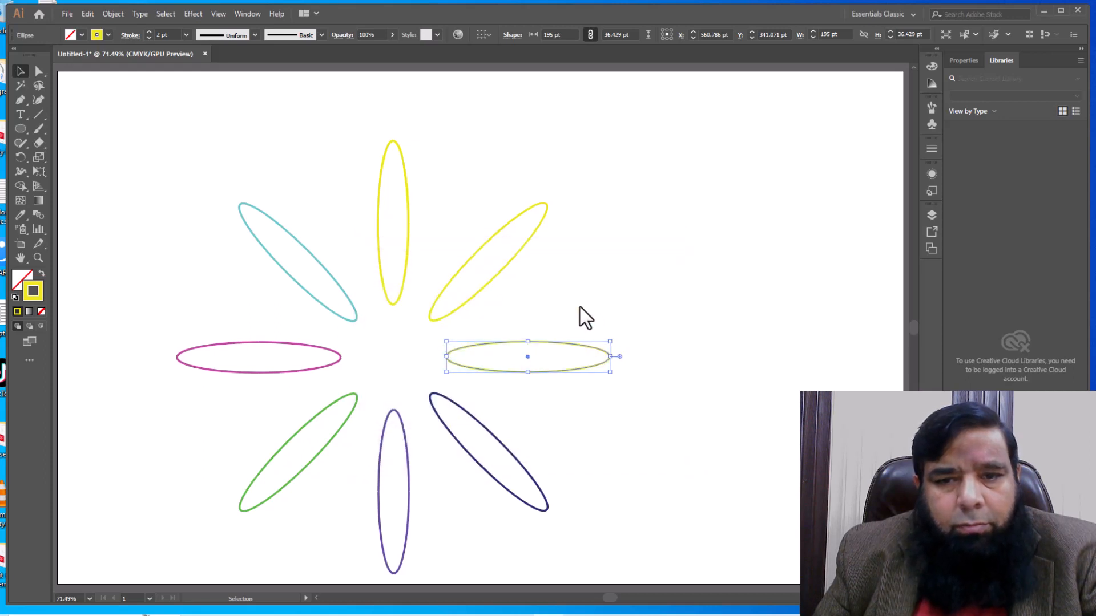
# Change the stroke colour of the upper-right diagonal ellipse to orange.
pyautogui.click(496, 275)
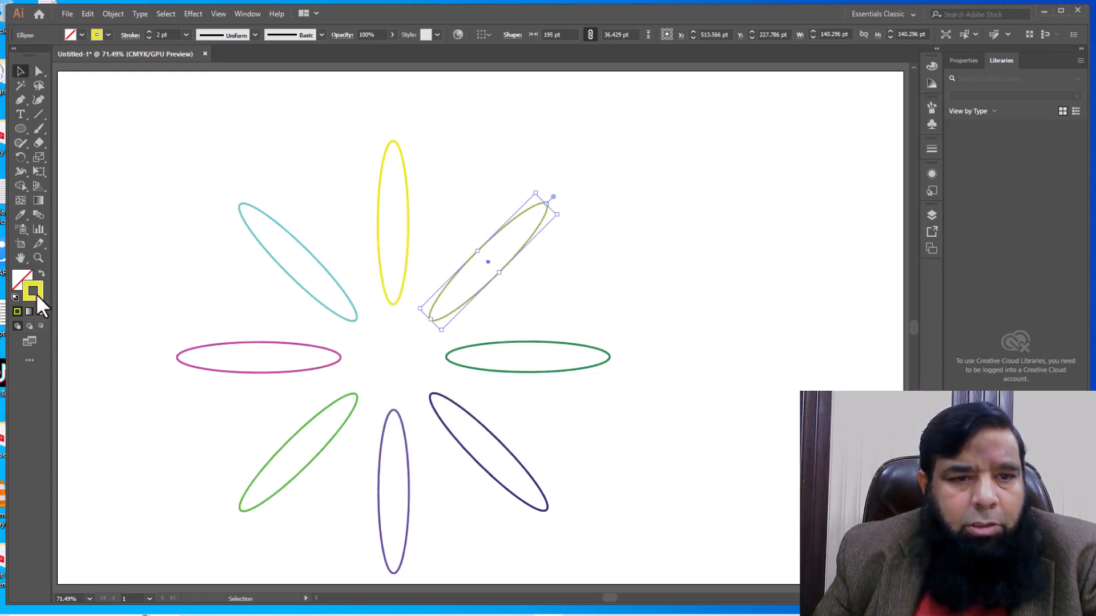
pyautogui.doubleClick(36, 294)
pyautogui.moveTo(538, 393); pyautogui.dragTo(543, 426)
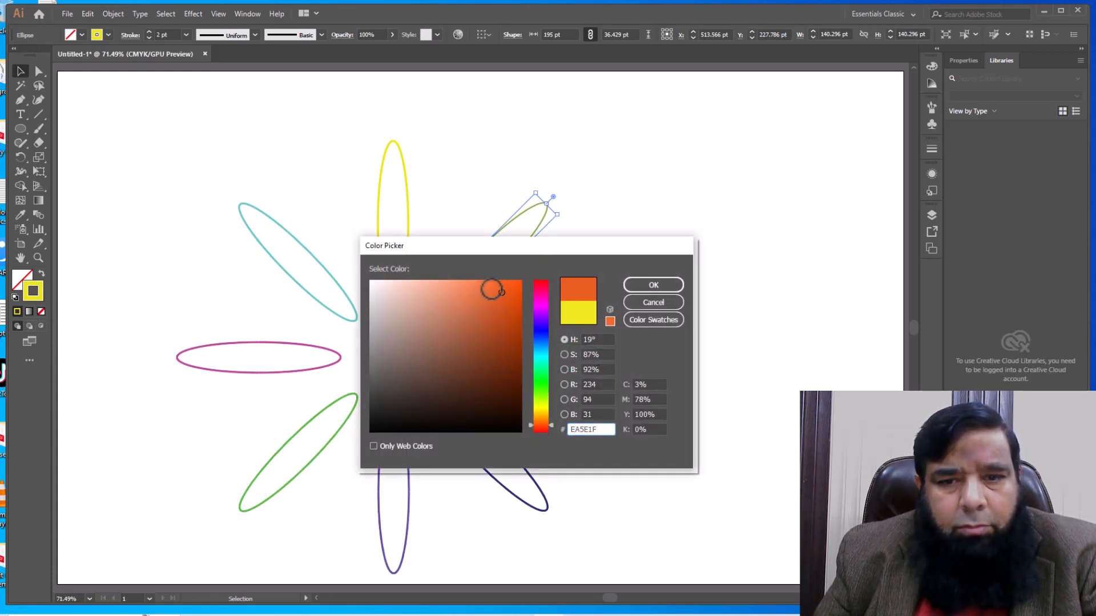
pyautogui.click(665, 302)
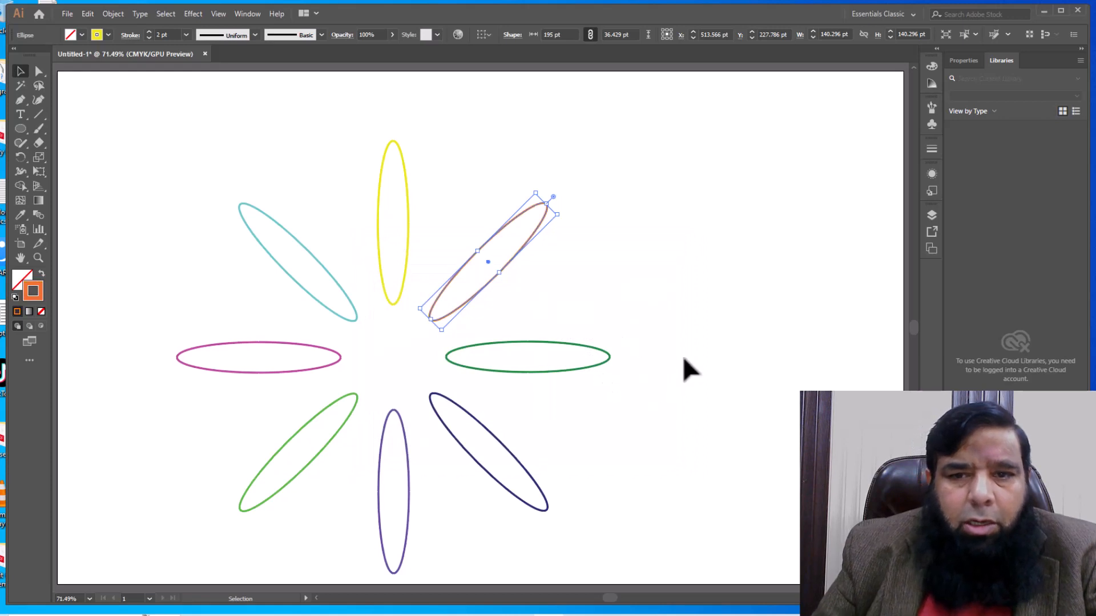
# Select all eight ellipses of the ring and make a blend from them.
pyautogui.click(678, 309)
pyautogui.moveTo(669, 161); pyautogui.dragTo(229, 490)
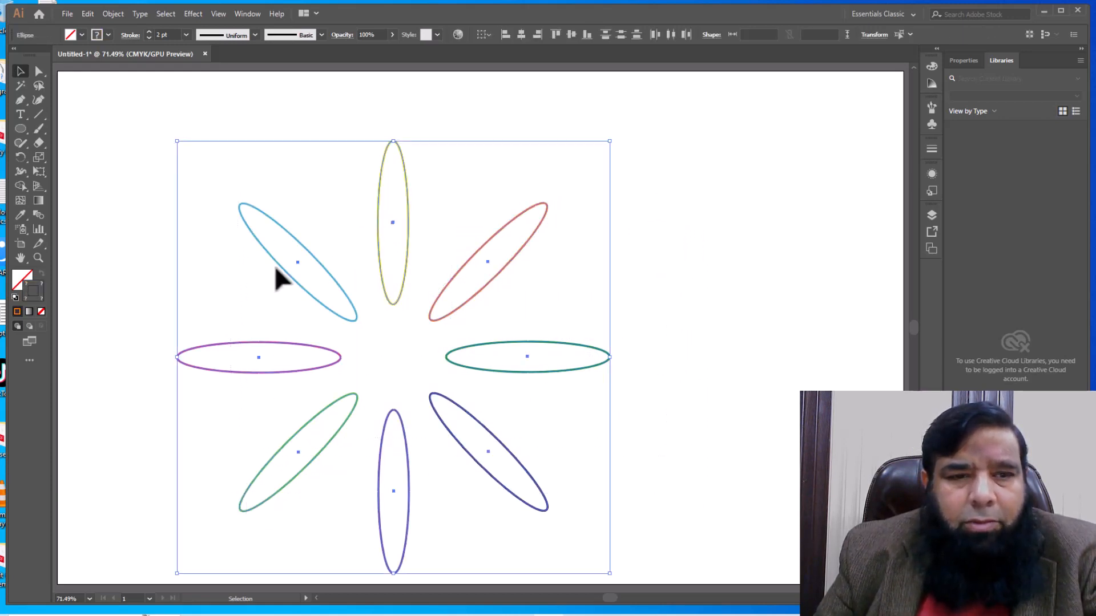
pyautogui.click(112, 15)
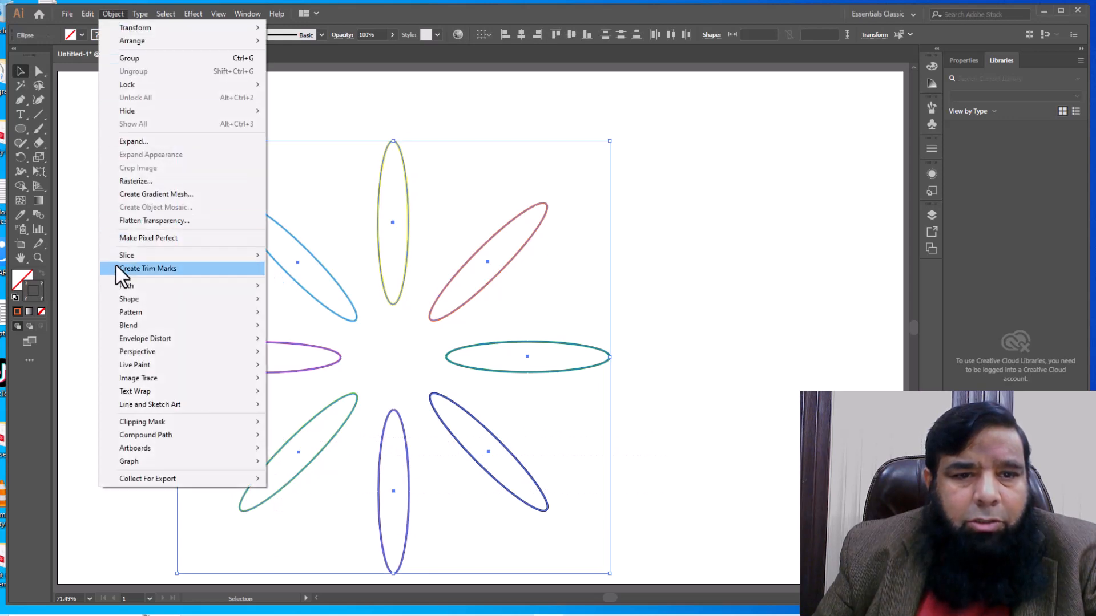
pyautogui.moveTo(138, 325)
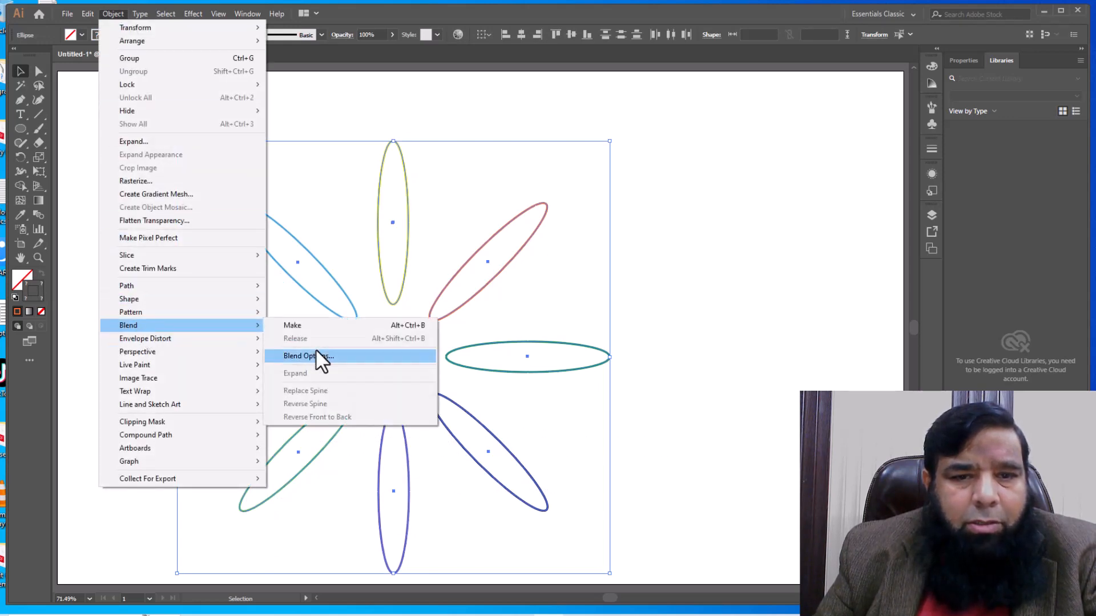
pyautogui.click(306, 327)
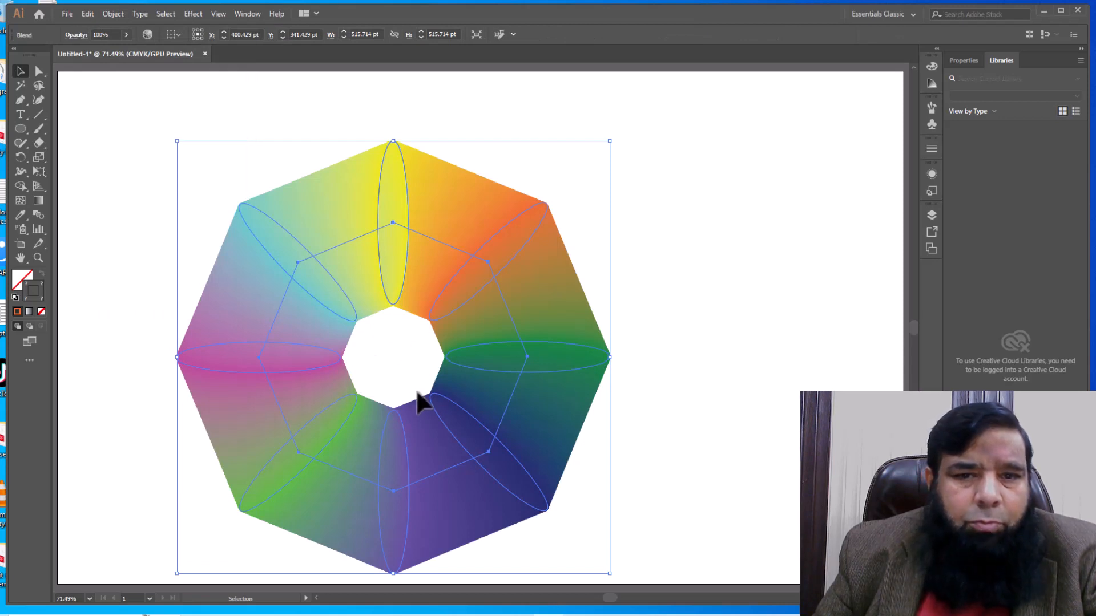
# Open the ring blend's options with the artwork left uncovered and set the spacing to Specified Steps.
pyautogui.doubleClick(38, 215)
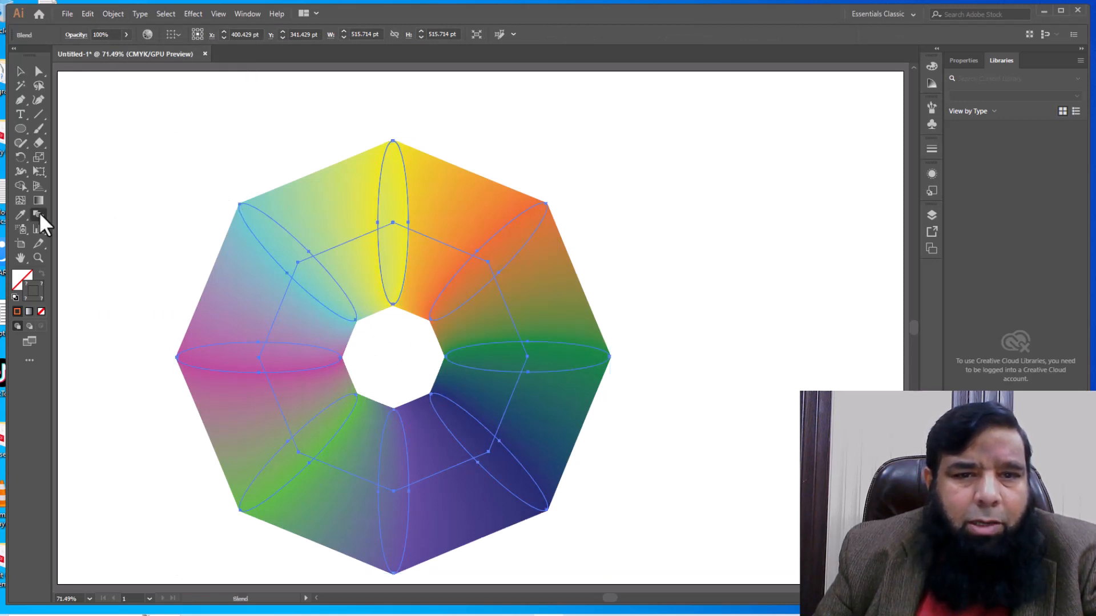
pyautogui.click(387, 212)
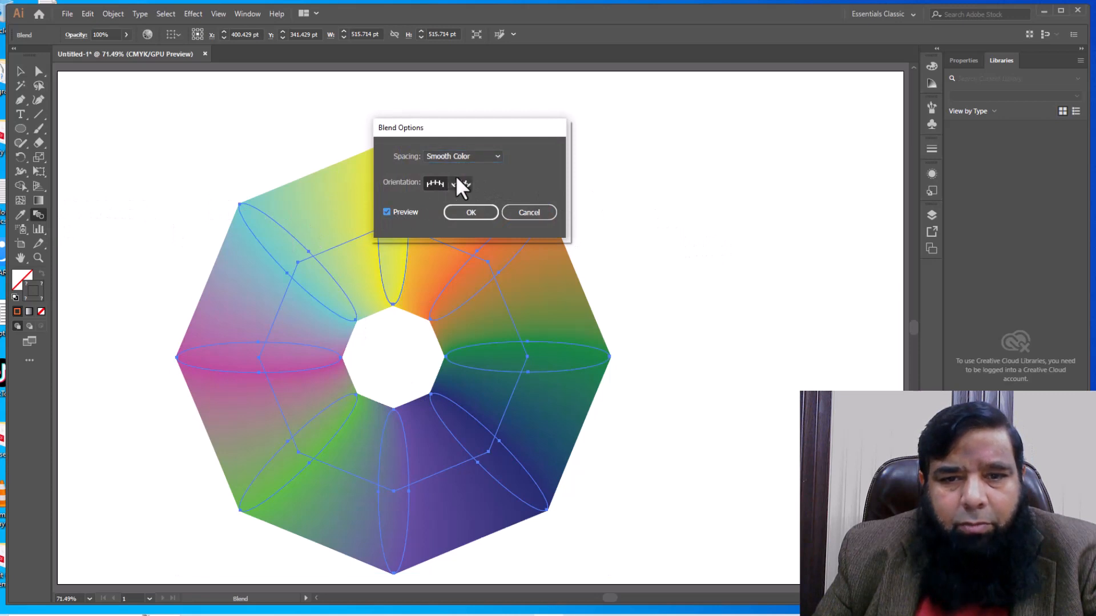
pyautogui.moveTo(474, 133); pyautogui.dragTo(748, 110)
pyautogui.click(773, 133)
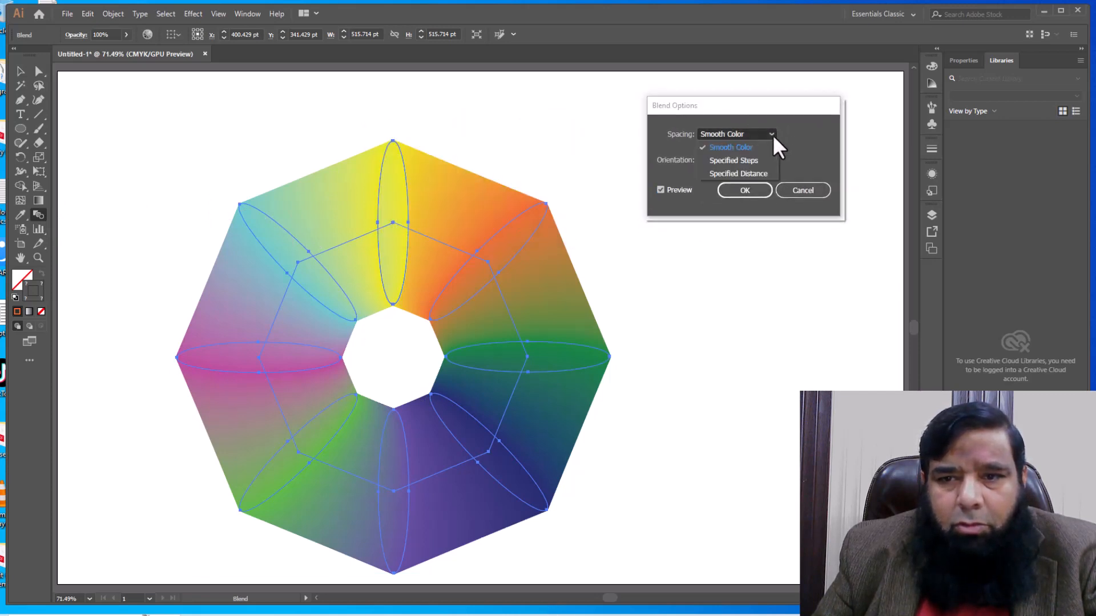
pyautogui.click(754, 158)
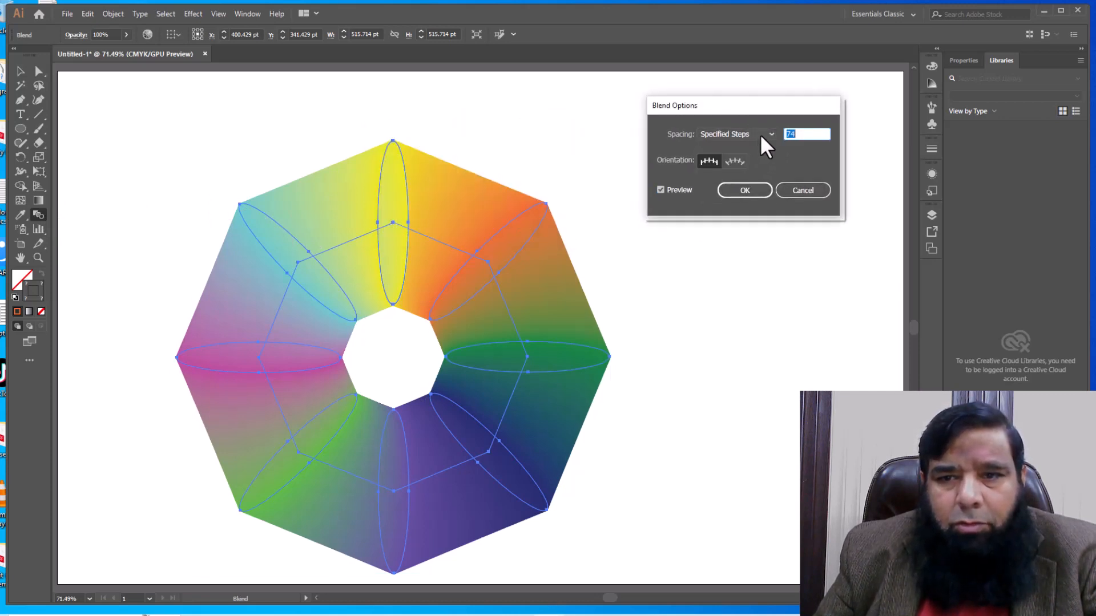
pyautogui.click(759, 135)
pyautogui.click(748, 159)
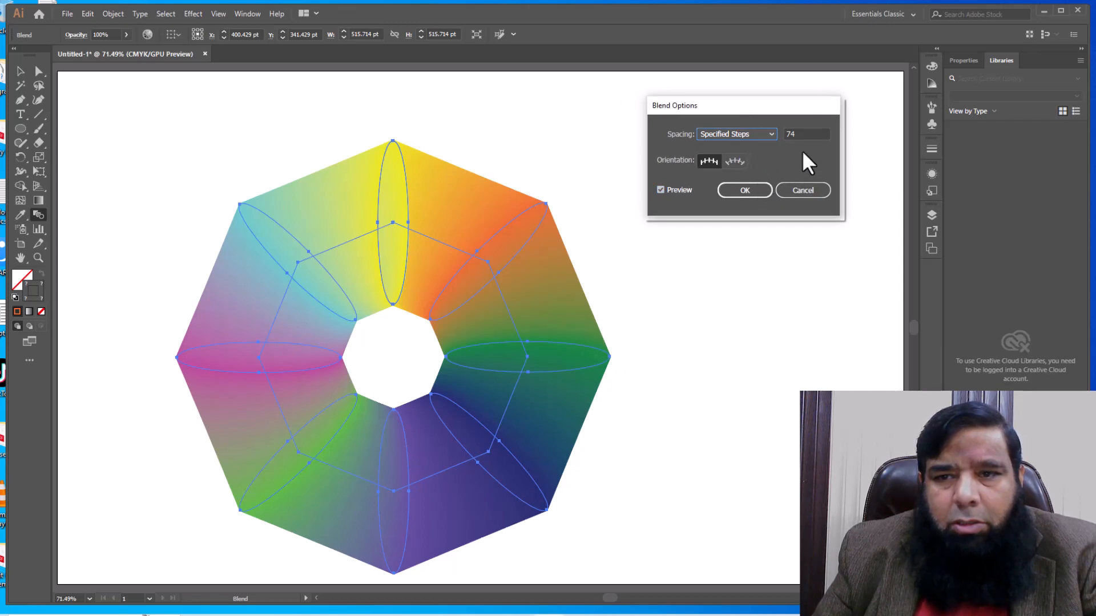
# Try lower step counts for the ring blend in the preview, settle on 25 specified steps and apply them.
pyautogui.click(802, 133)
pyautogui.press('Down')
pyautogui.press('Down')
pyautogui.press('Down')
pyautogui.press('Down')
pyautogui.press('Down')
pyautogui.press('Down')
pyautogui.press('Down')
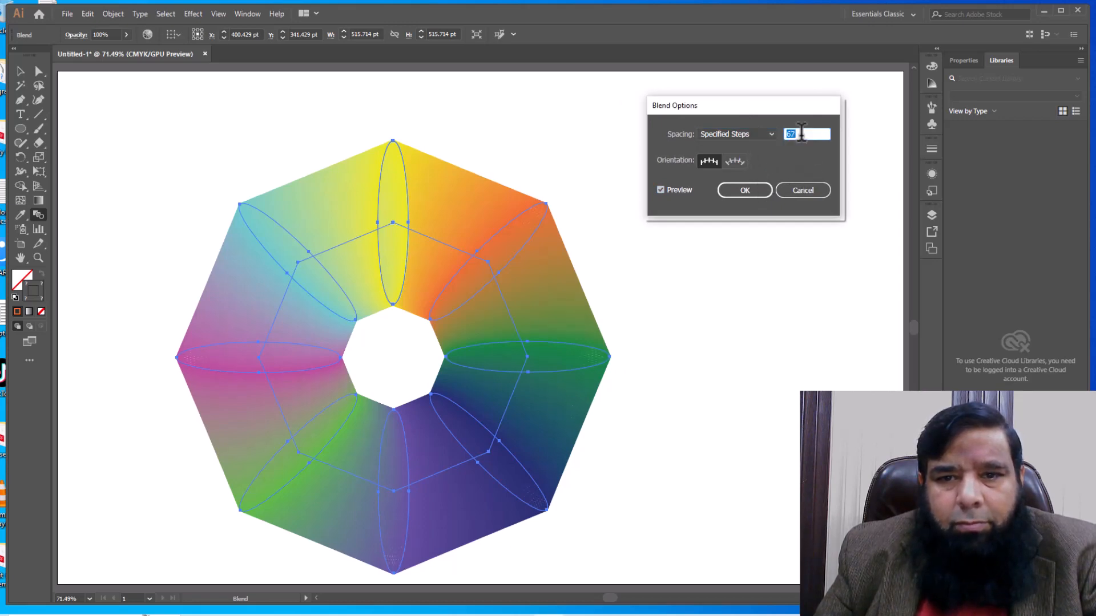
pyautogui.press('Down')
pyautogui.press('Down')
pyautogui.press('Down')
pyautogui.press('Down')
pyautogui.press('Down')
pyautogui.press('Down')
pyautogui.press('Down')
pyautogui.press('Down')
pyautogui.press('Down')
pyautogui.press('Down')
pyautogui.press('Down')
pyautogui.press('Down')
pyautogui.press('Down')
pyautogui.press('Down')
pyautogui.press('Down')
pyautogui.press('Down')
pyautogui.press('Down')
pyautogui.press('Down')
pyautogui.press('Down')
pyautogui.press('Down')
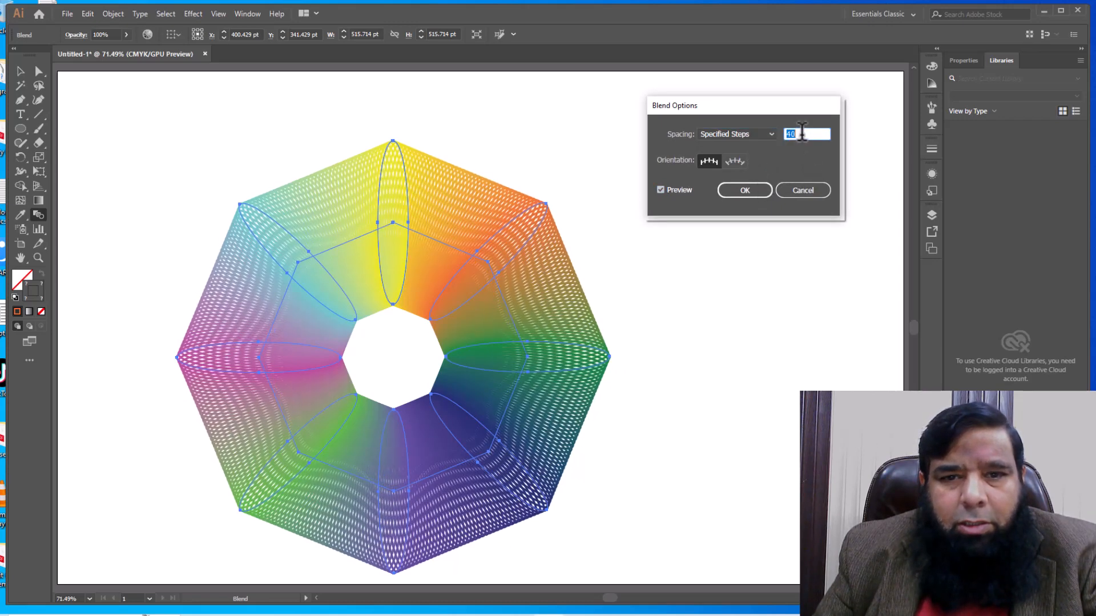
pyautogui.press('Down')
pyautogui.press('Down')
pyautogui.press('Down')
pyautogui.press('Down')
pyautogui.press('Down')
pyautogui.press('Down')
pyautogui.press('Down')
pyautogui.press('Down')
pyautogui.press('Down')
pyautogui.press('Down')
pyautogui.press('Down')
pyautogui.press('Down')
pyautogui.press('Down')
pyautogui.press('Down')
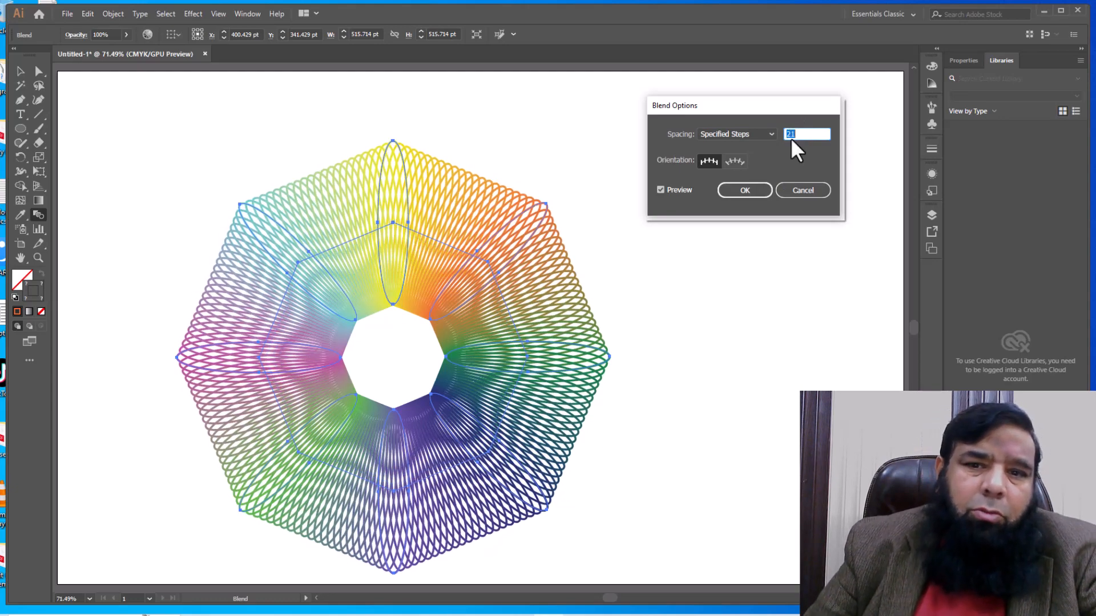
pyautogui.press('Down')
pyautogui.press('Down')
pyautogui.press('Down')
pyautogui.press('Down')
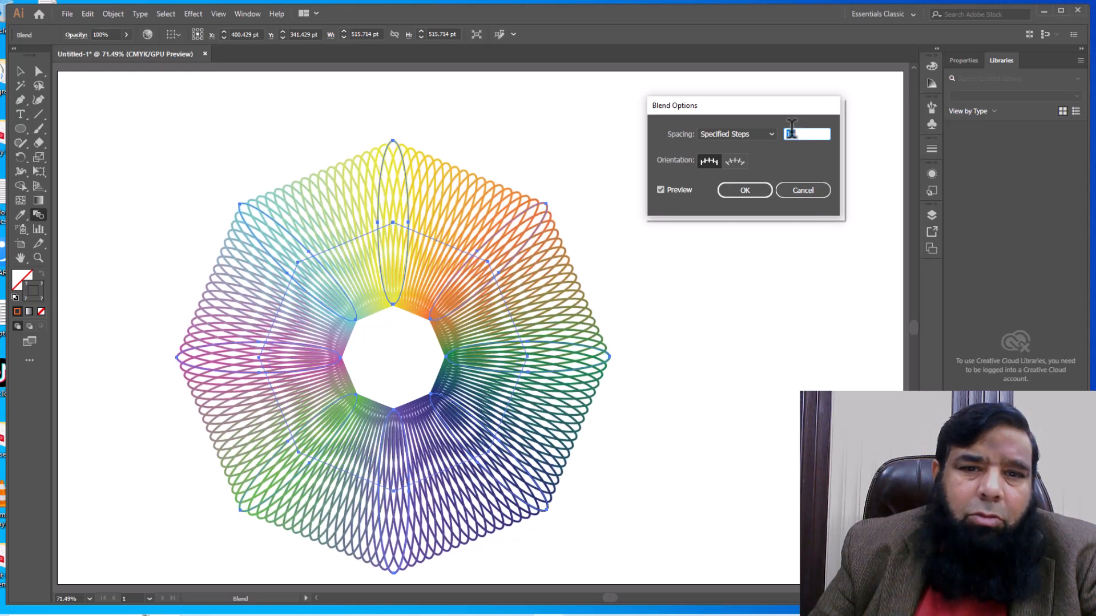
pyautogui.press('Down')
pyautogui.press('Down')
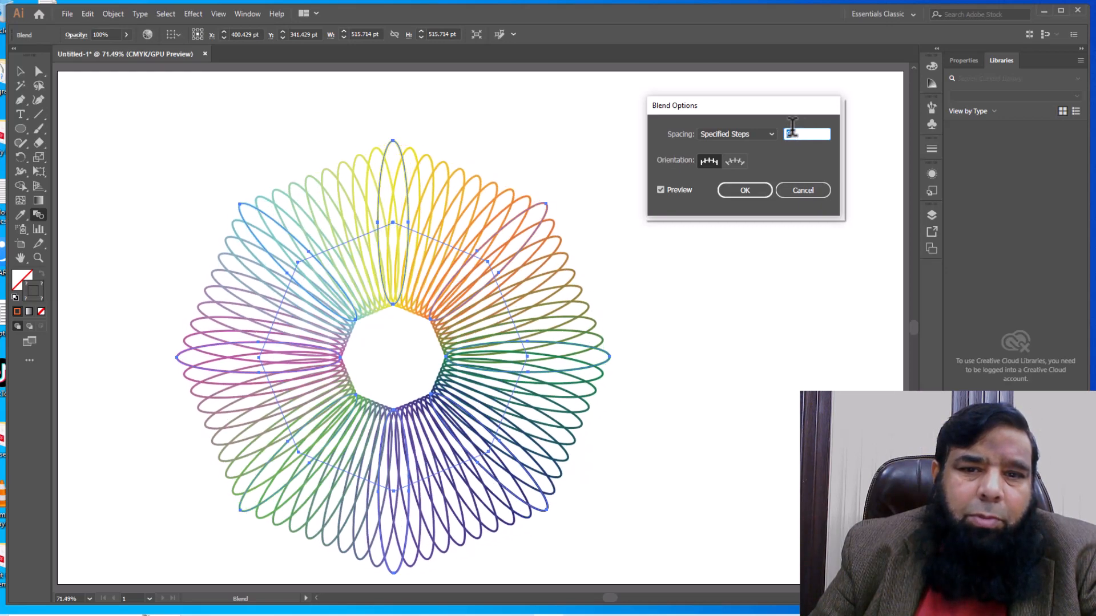
pyautogui.press('Up')
pyautogui.press('Up')
pyautogui.press('Up')
pyautogui.press('Up')
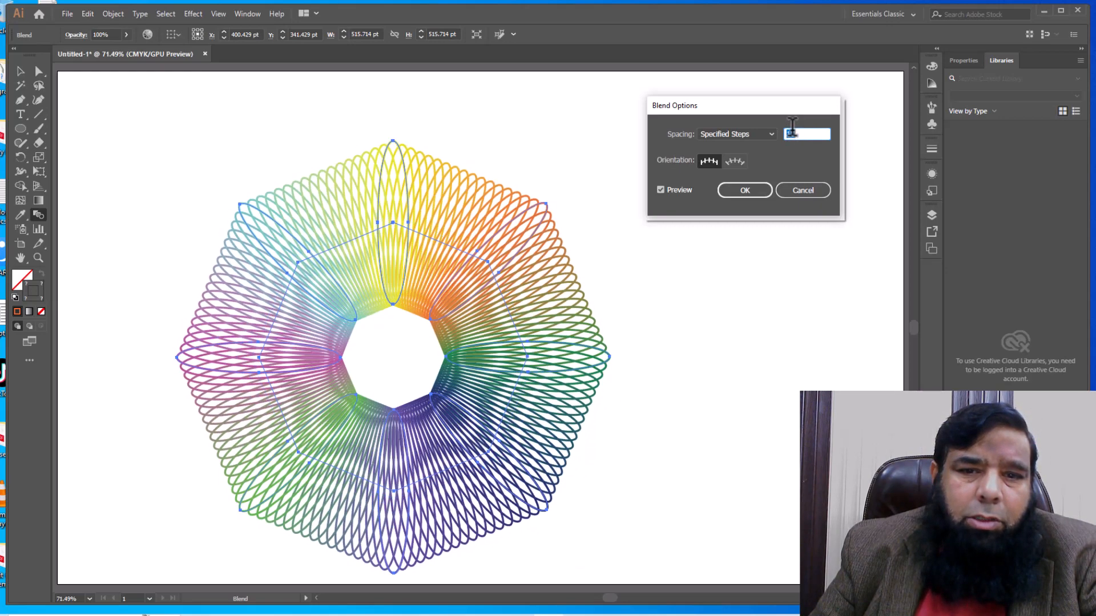
pyautogui.press('Down')
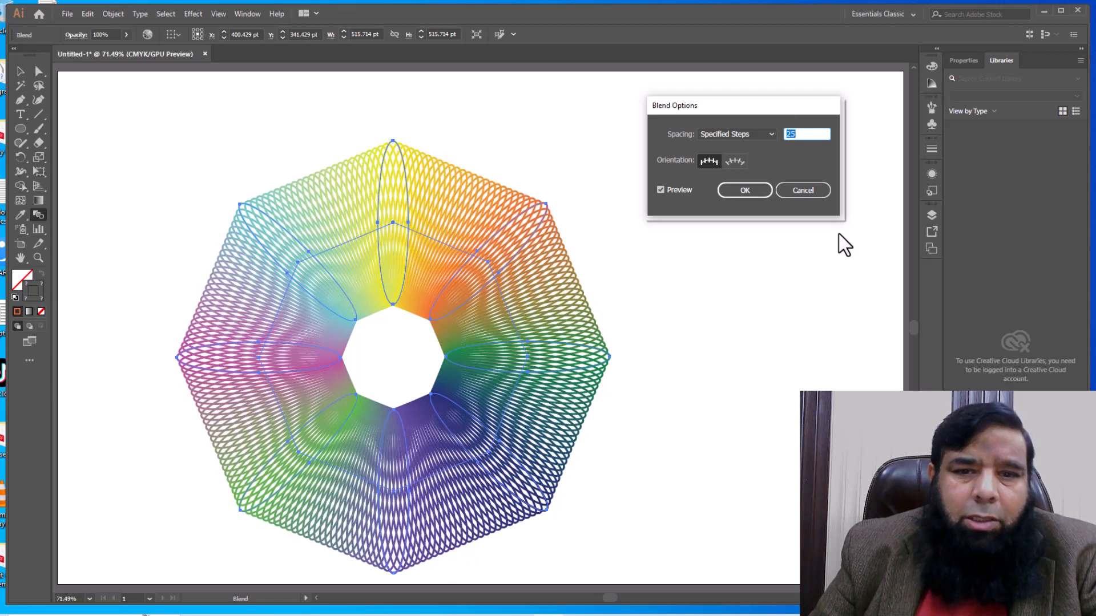
pyautogui.click(744, 190)
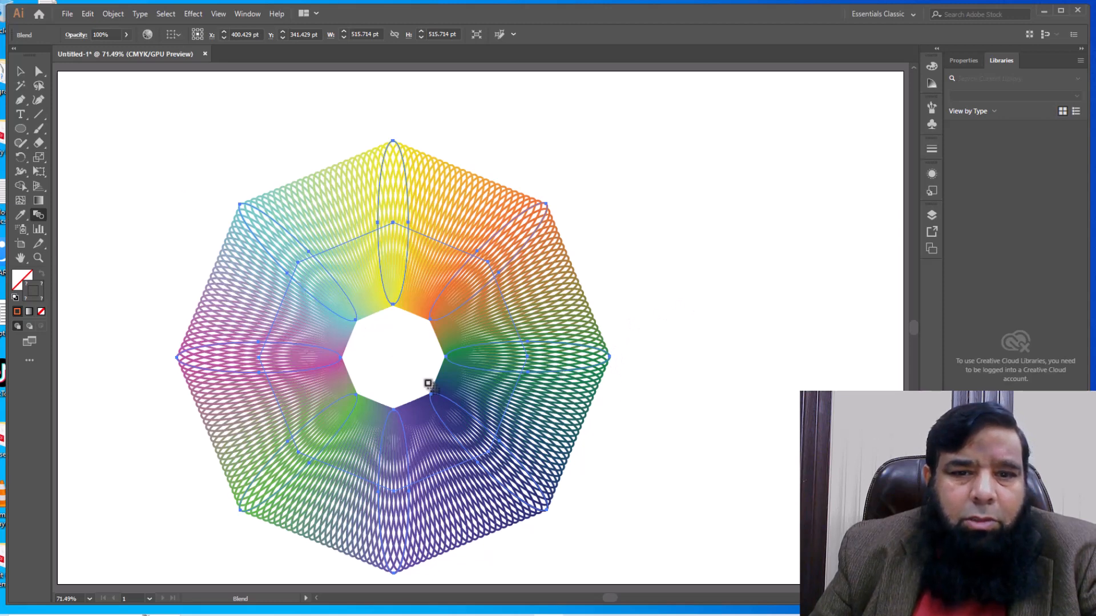
# Scale the blended ring down proportionally to slightly over half its size, keeping its upper-left corner in place.
pyautogui.click(19, 72)
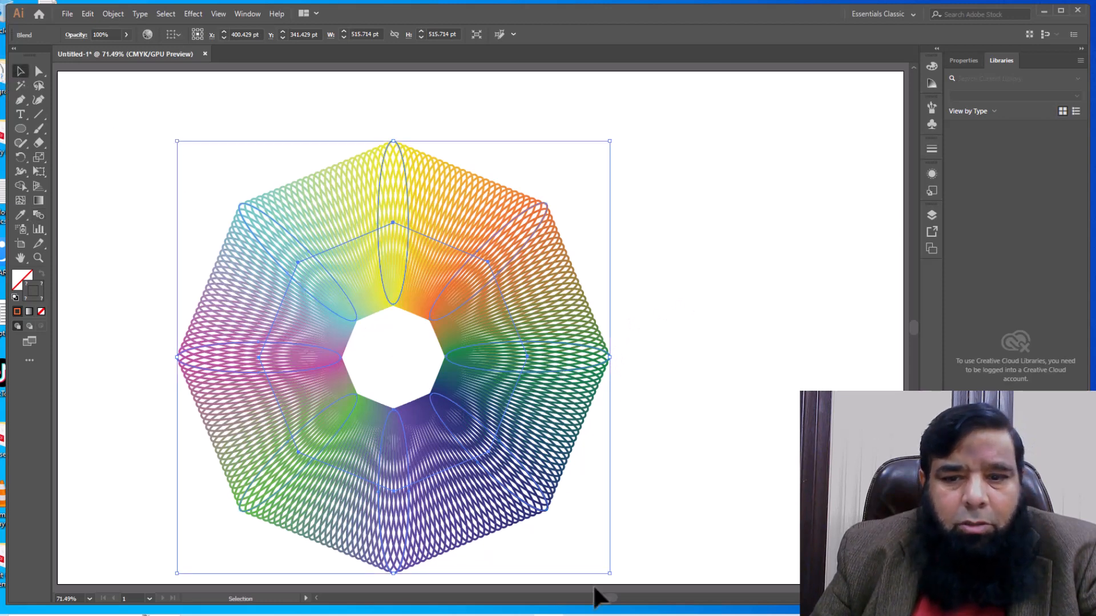
pyautogui.moveTo(613, 576); pyautogui.dragTo(421, 384)
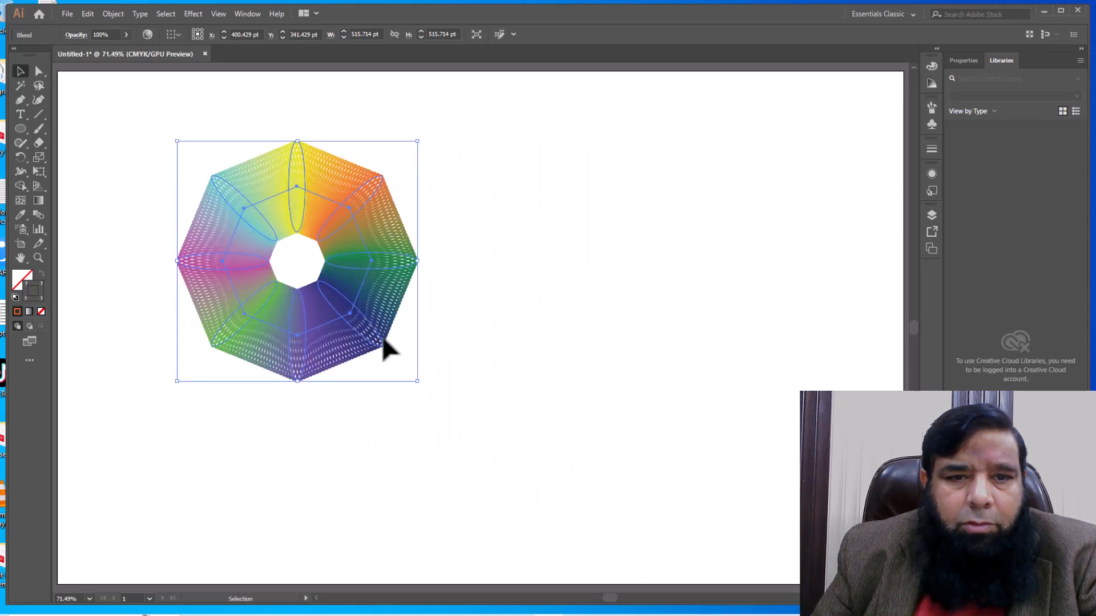
# Move the blended ring into the artboard's upper-left corner and reduce its blend to 15 or slightly fewer specified steps, using the preview.
pyautogui.moveTo(358, 303); pyautogui.dragTo(248, 250)
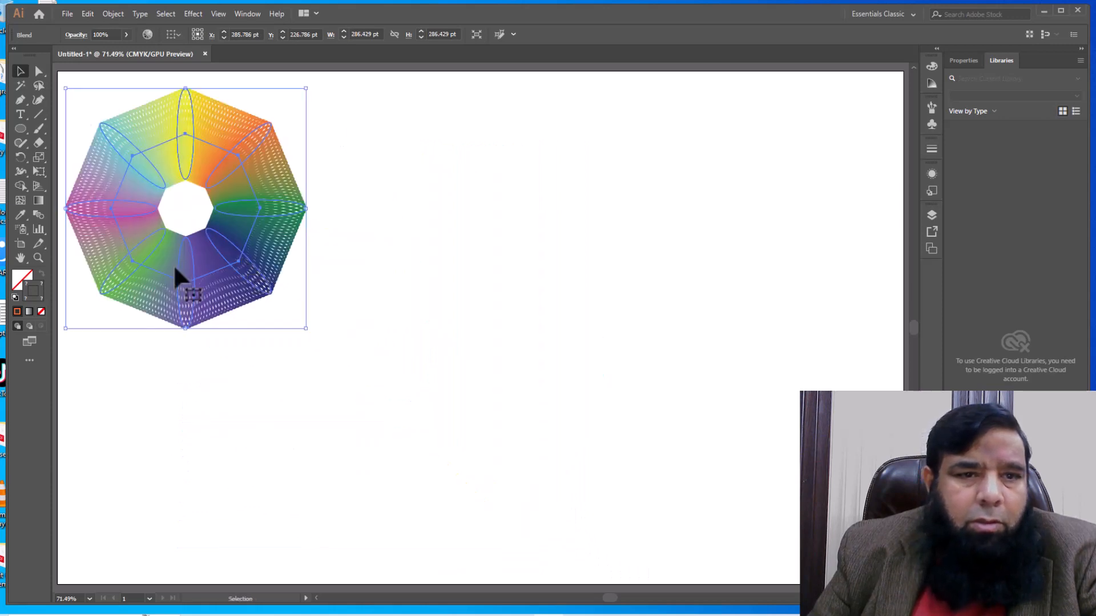
pyautogui.doubleClick(37, 211)
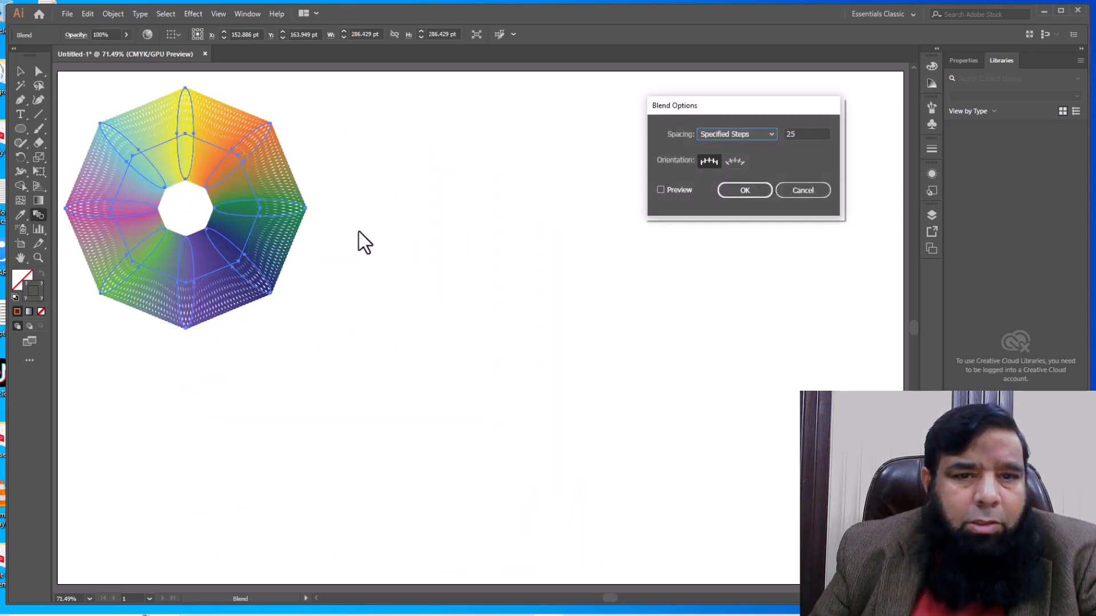
pyautogui.click(821, 129)
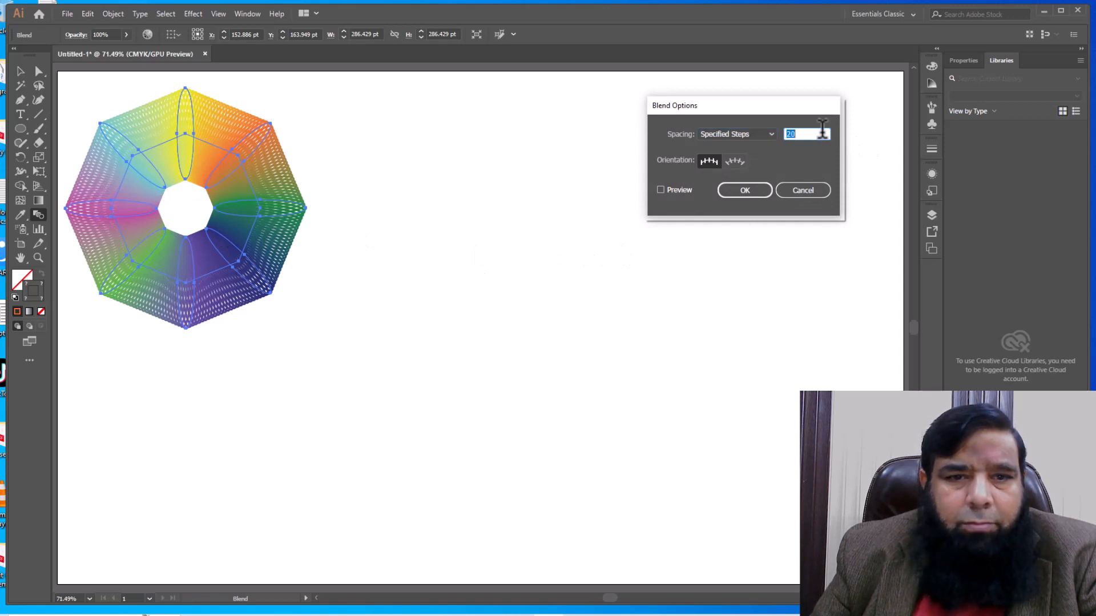
pyautogui.click(676, 188)
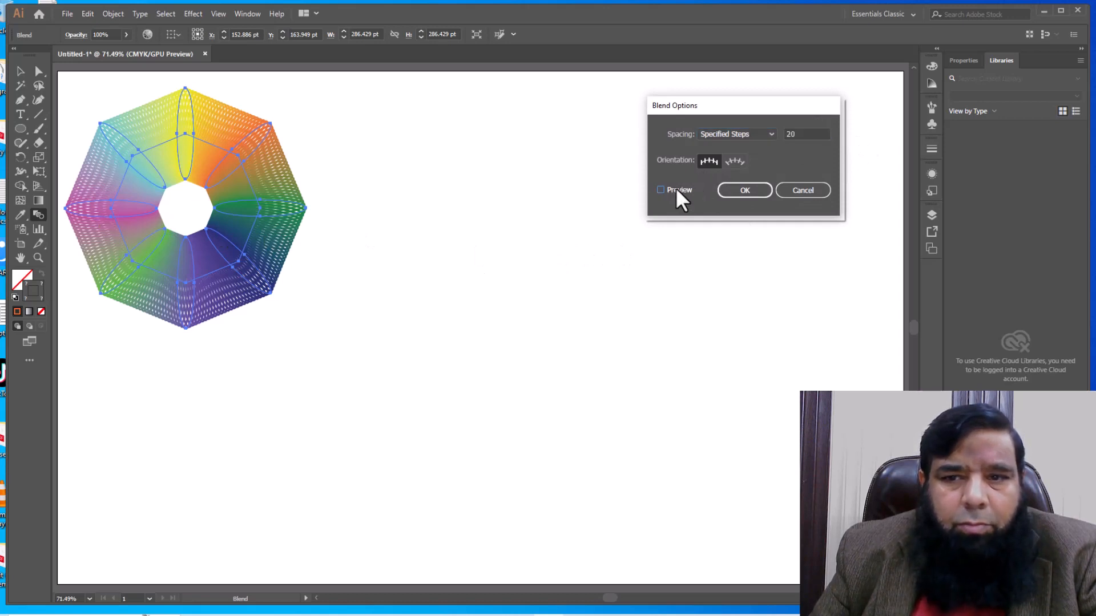
pyautogui.press('Down')
pyautogui.press('Down')
pyautogui.press('Down')
pyautogui.press('Down')
pyautogui.press('Down')
pyautogui.press('Down')
pyautogui.press('Down')
pyautogui.press('Down')
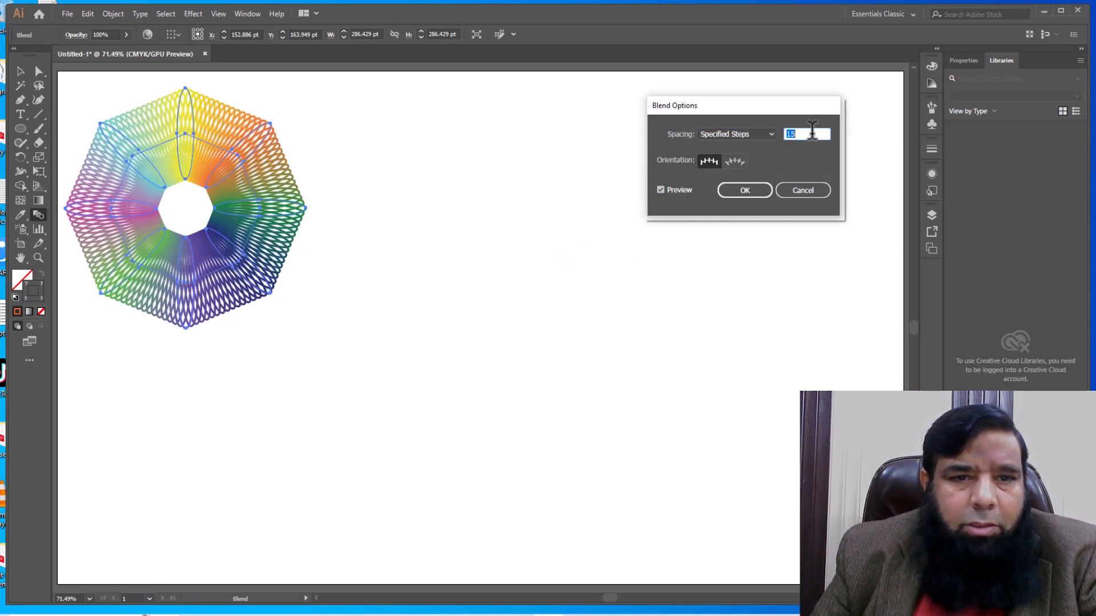
pyautogui.click(744, 188)
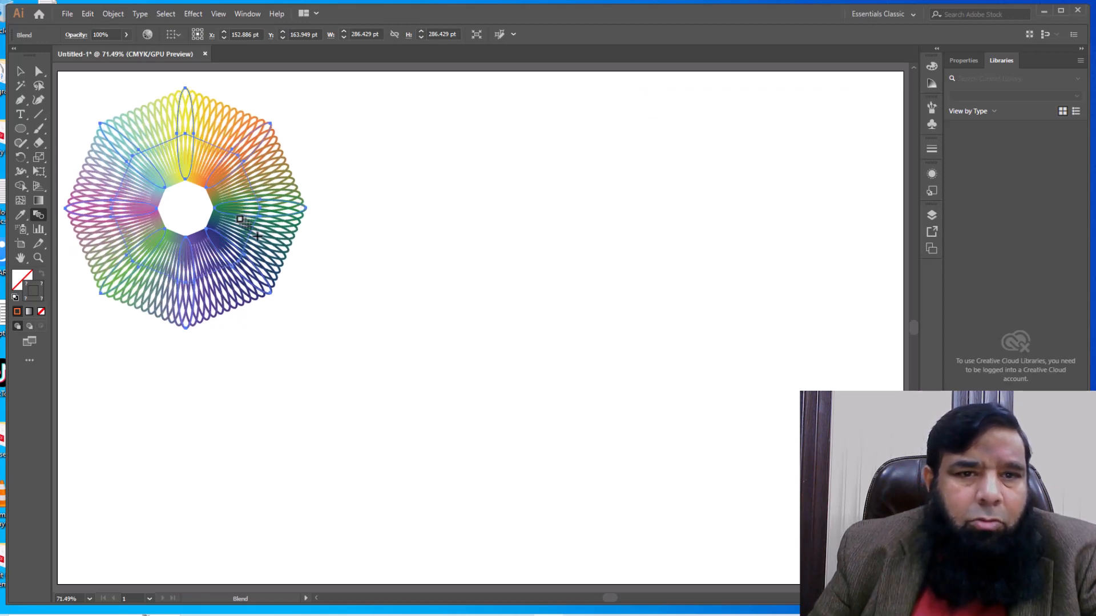
pyautogui.click(23, 71)
pyautogui.click(454, 293)
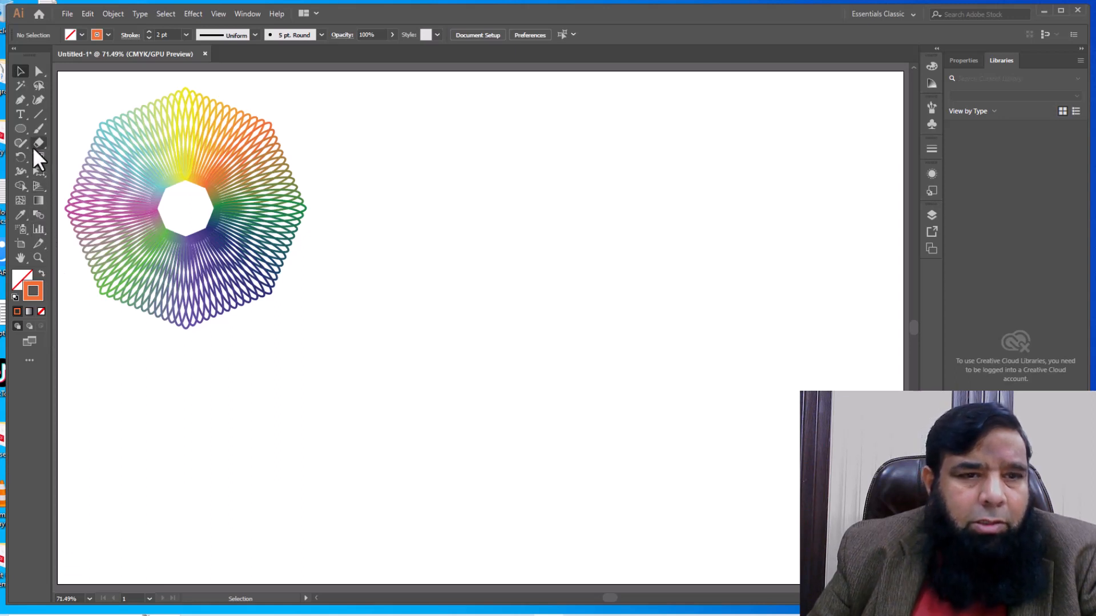
# Draw a square about 89 pt wide from its centre on the empty area beside the blended ring.
pyautogui.click(26, 129)
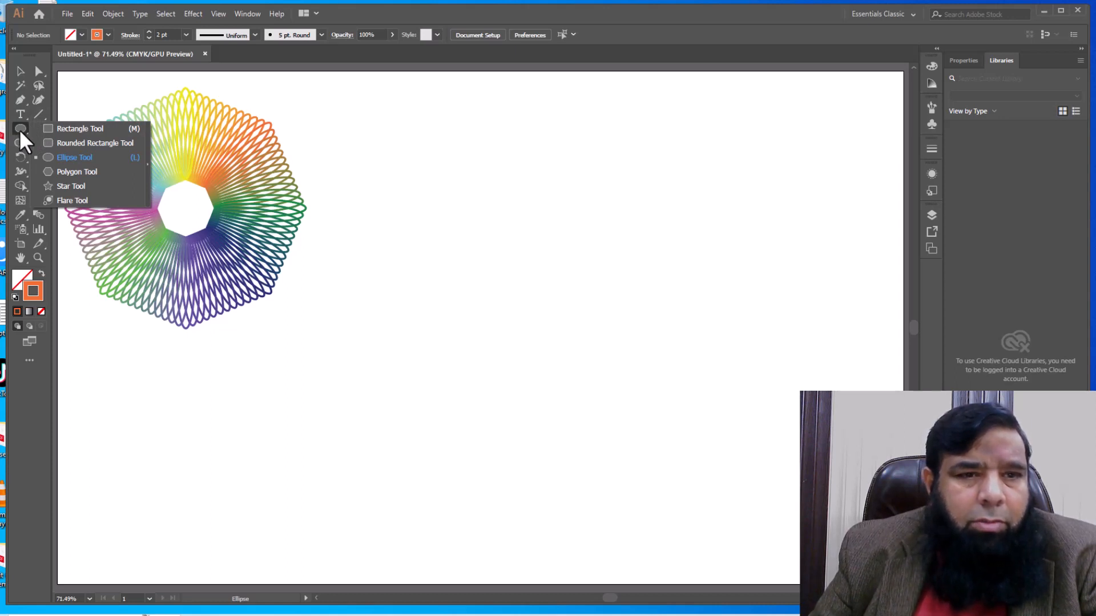
pyautogui.click(50, 128)
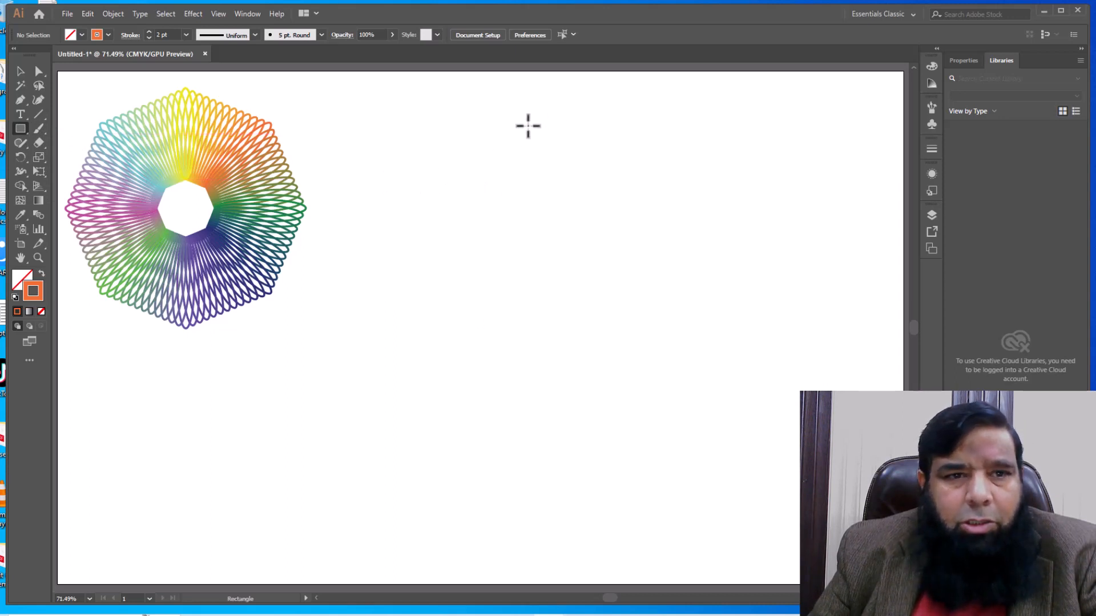
pyautogui.moveTo(528, 126); pyautogui.dragTo(566, 163)
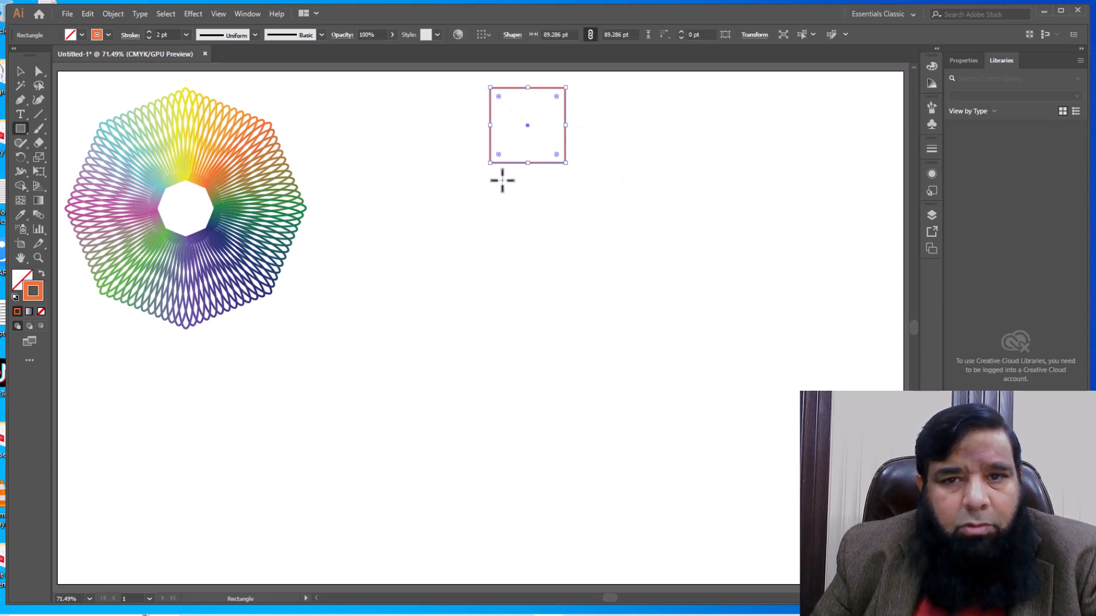
# Move the square slightly down and to the right, rotate it 45 degrees into a diamond, and deselect it.
pyautogui.click(20, 71)
pyautogui.moveTo(528, 126); pyautogui.dragTo(565, 190)
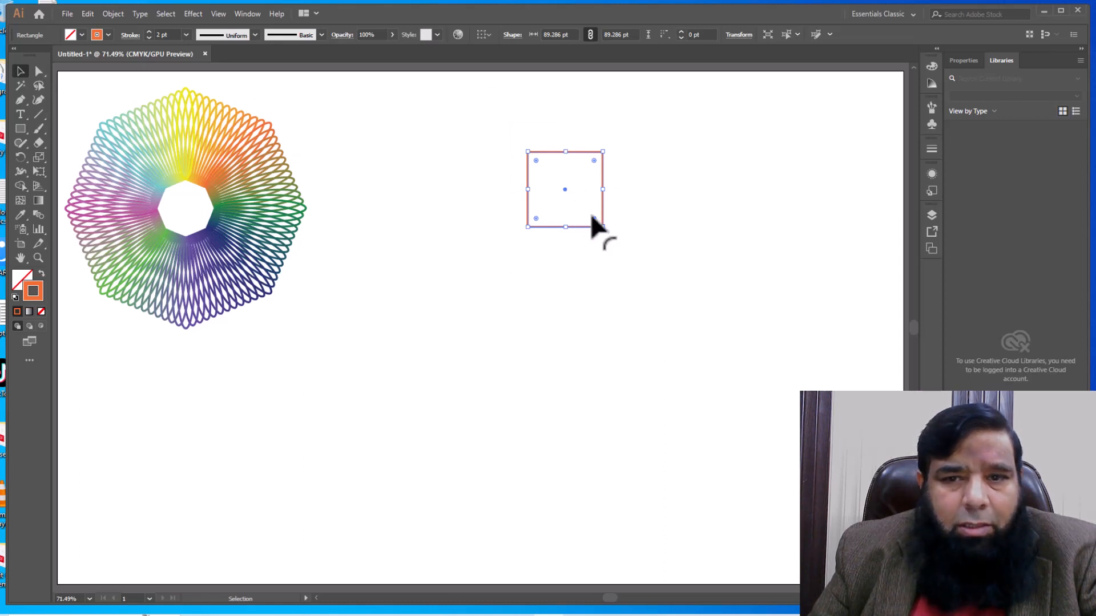
pyautogui.moveTo(605, 228); pyautogui.dragTo(586, 257)
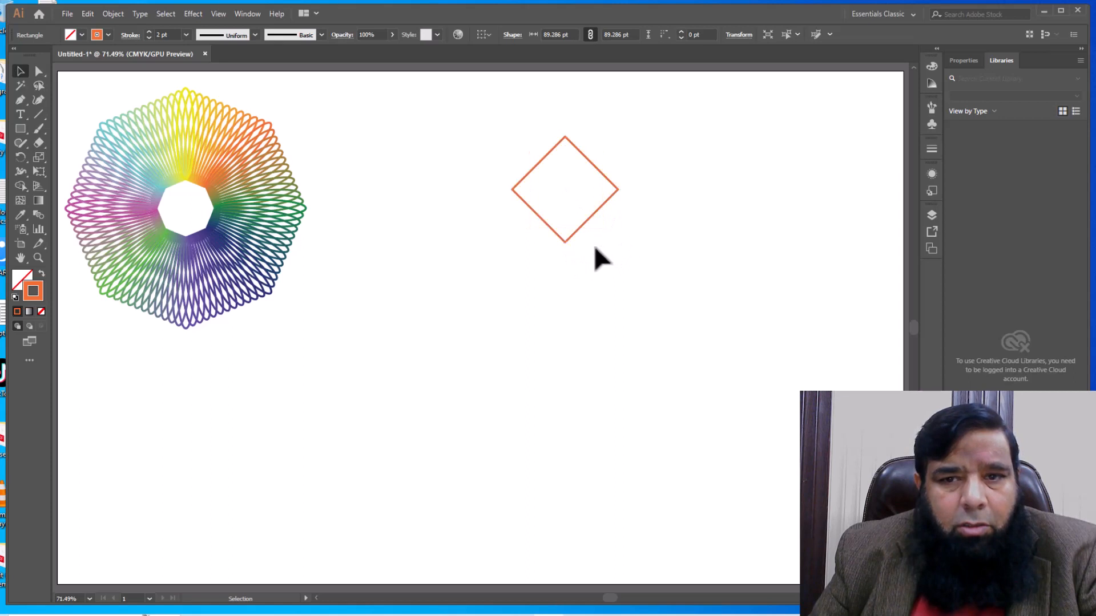
pyautogui.click(595, 249)
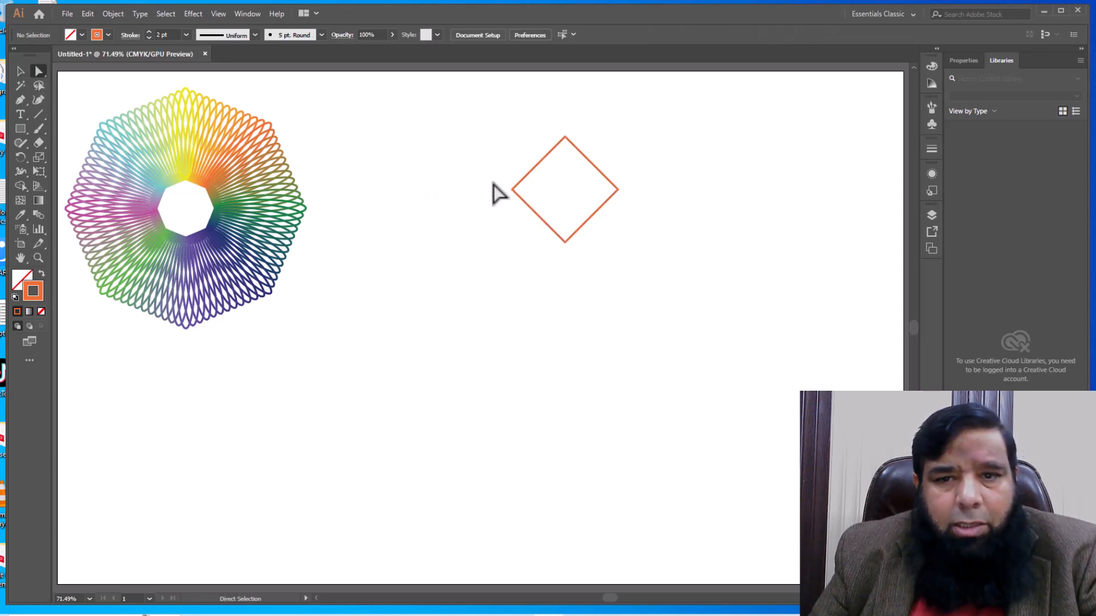
# Scale a copy of the diamond's two side corners inward to about 31 pt wide, and delete the original wide diamond.
pyautogui.moveTo(496, 178); pyautogui.dragTo(666, 220)
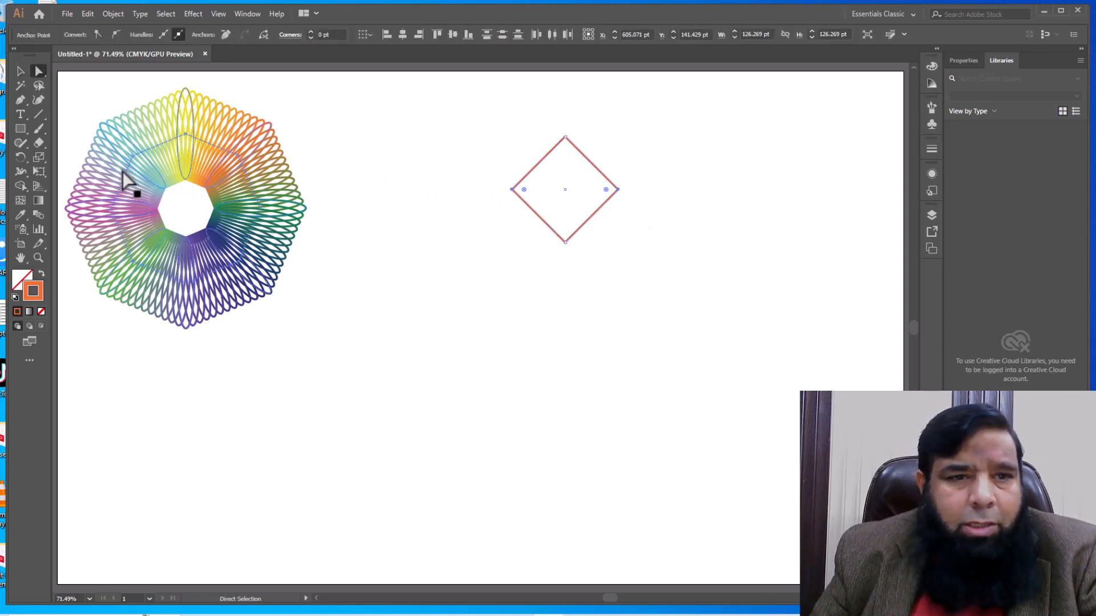
pyautogui.click(39, 157)
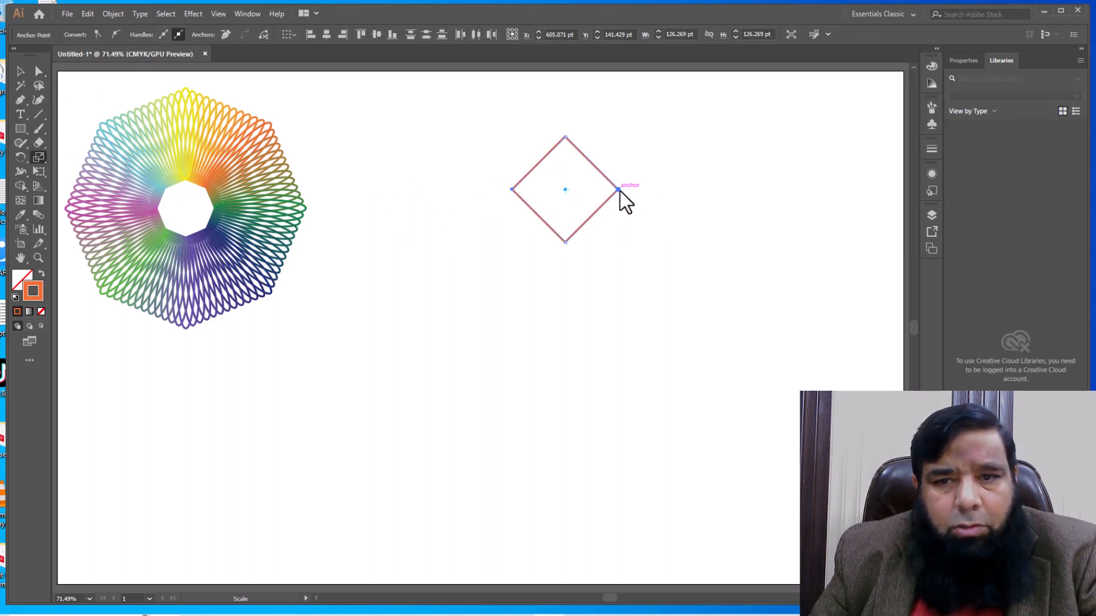
pyautogui.moveTo(618, 190); pyautogui.dragTo(579, 191)
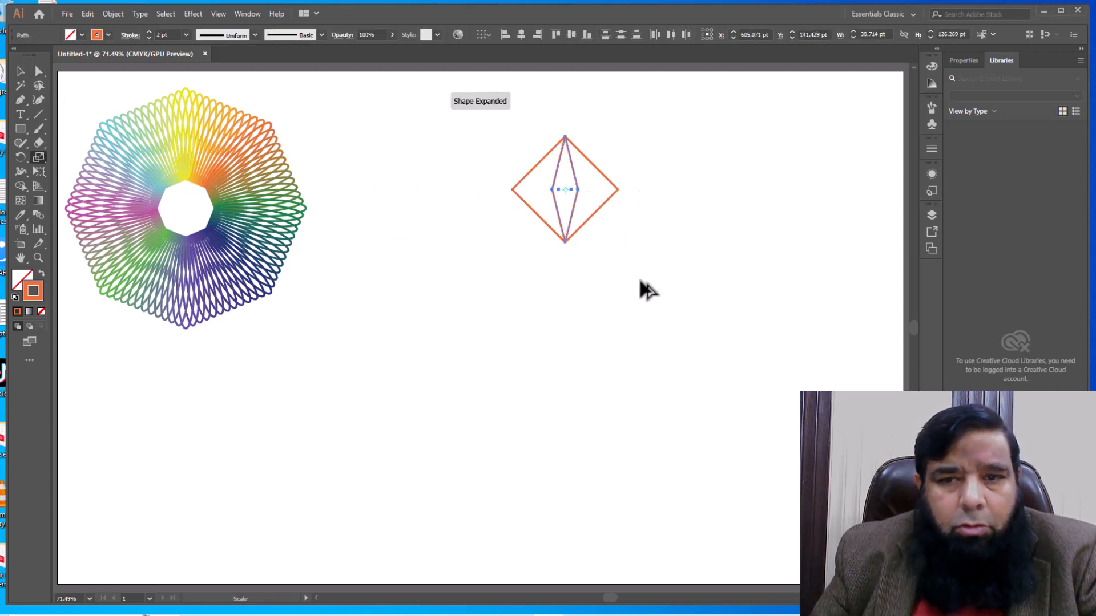
pyautogui.press('v')
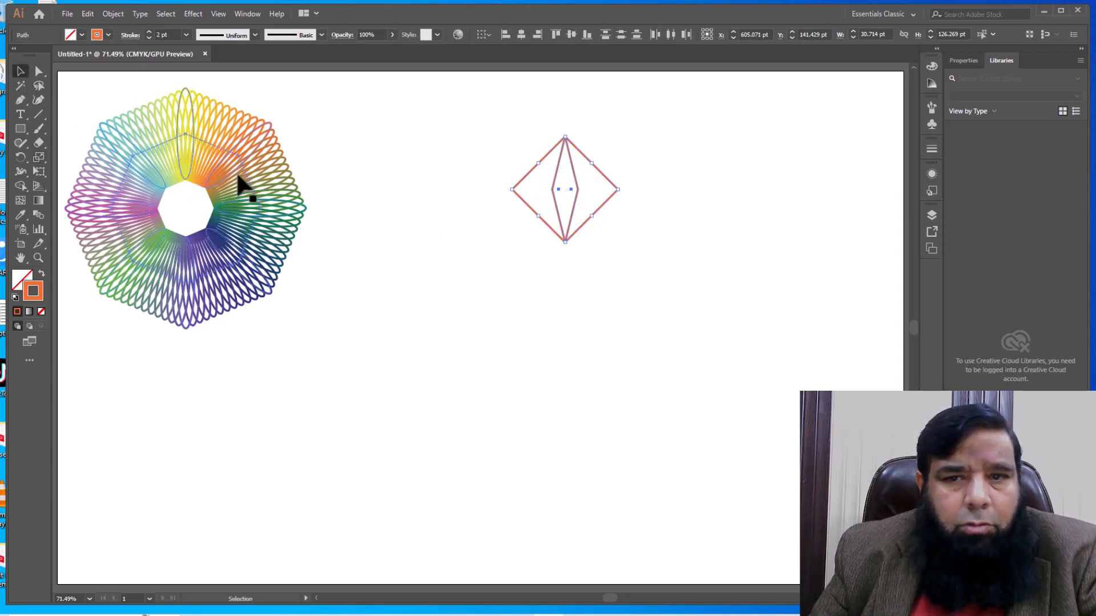
pyautogui.click(485, 262)
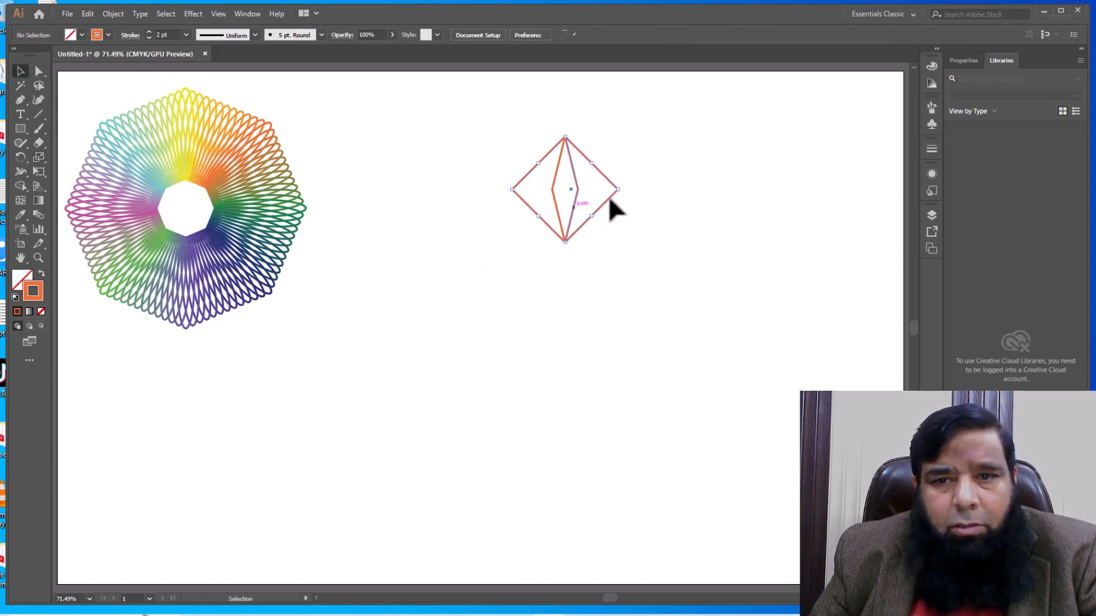
pyautogui.moveTo(609, 197); pyautogui.dragTo(679, 220)
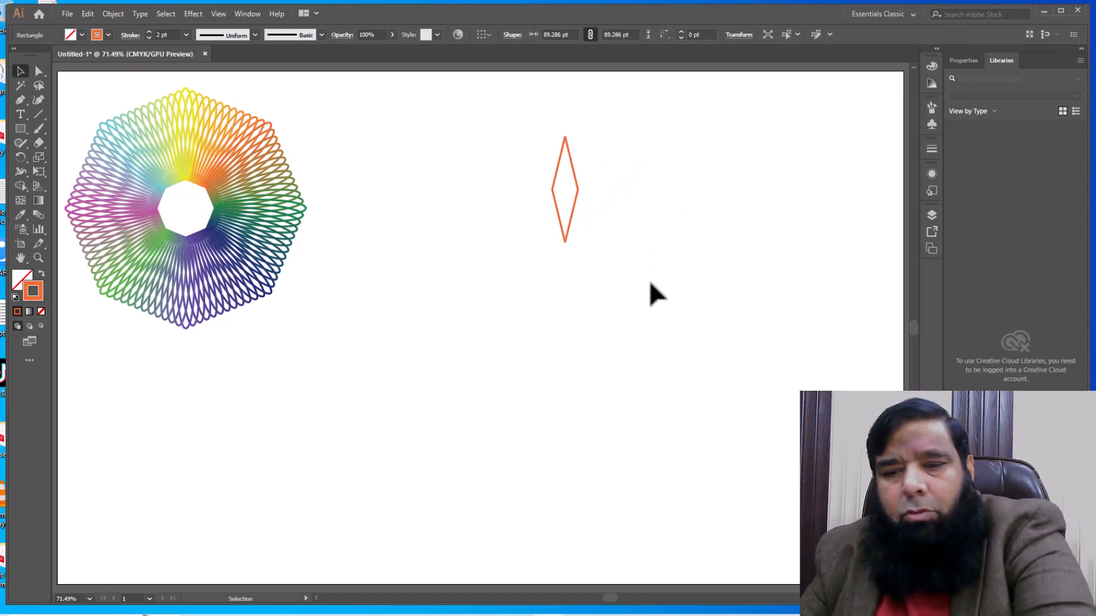
pyautogui.click(574, 212)
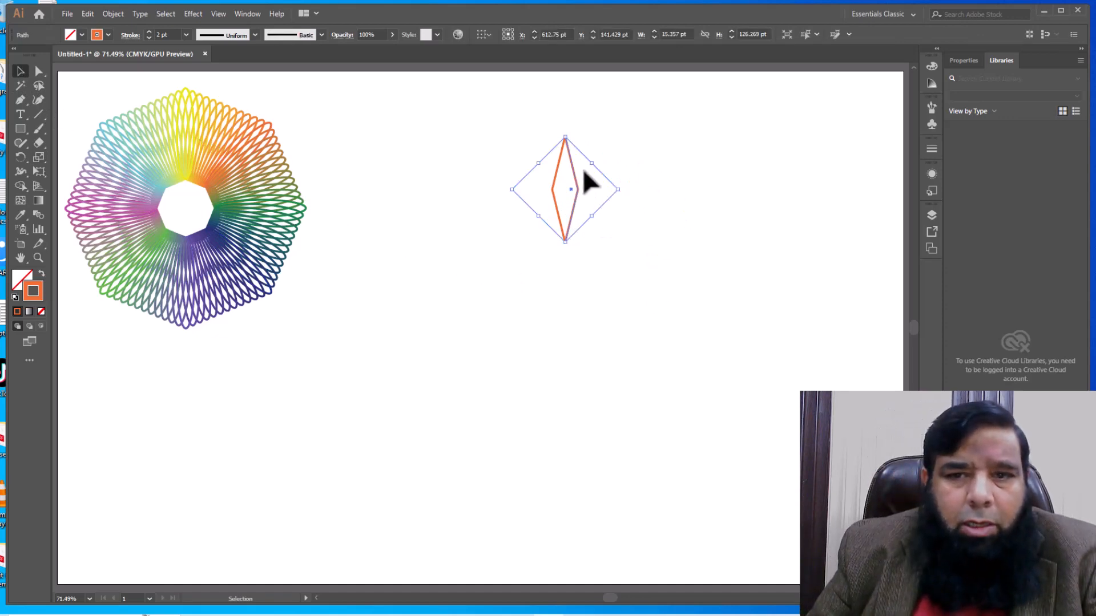
pyautogui.click(22, 158)
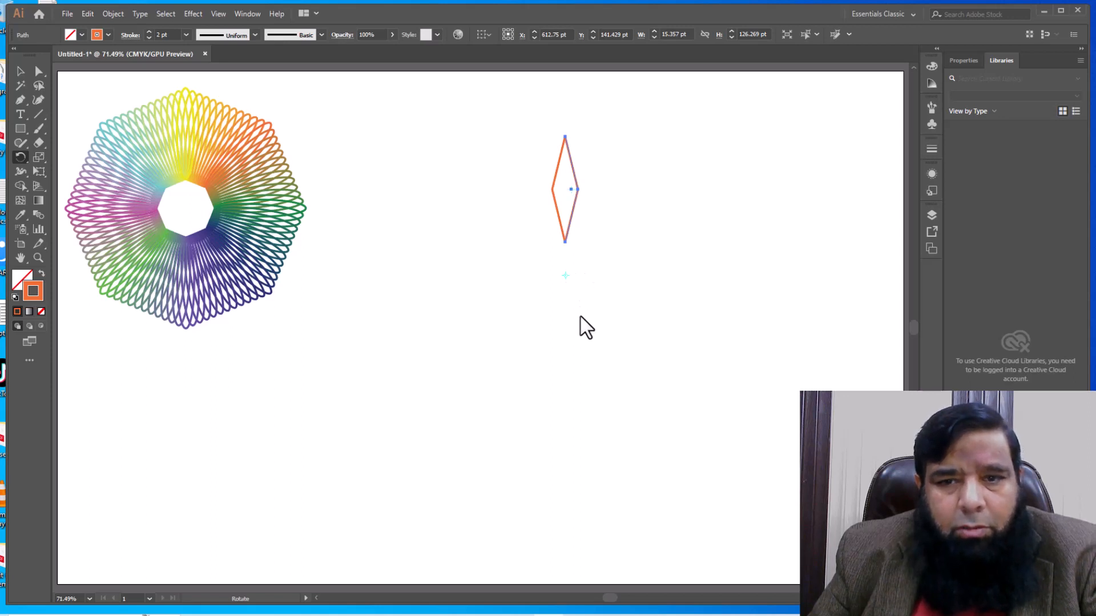
pyautogui.moveTo(565, 137); pyautogui.dragTo(642, 264)
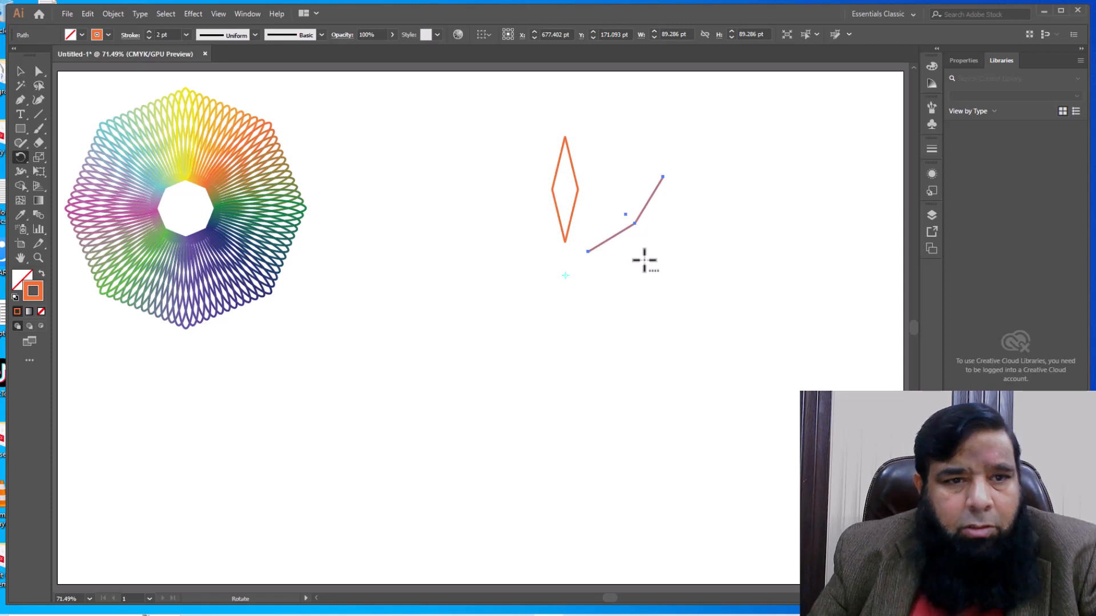
pyautogui.hotkey('ctrl', 'z')
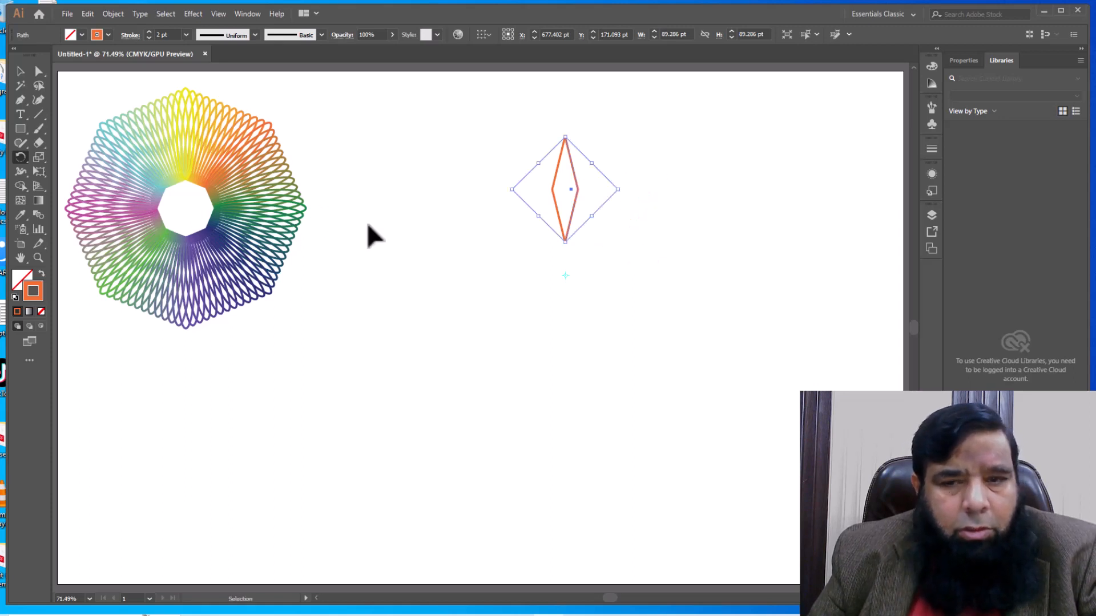
pyautogui.click(20, 72)
pyautogui.click(529, 210)
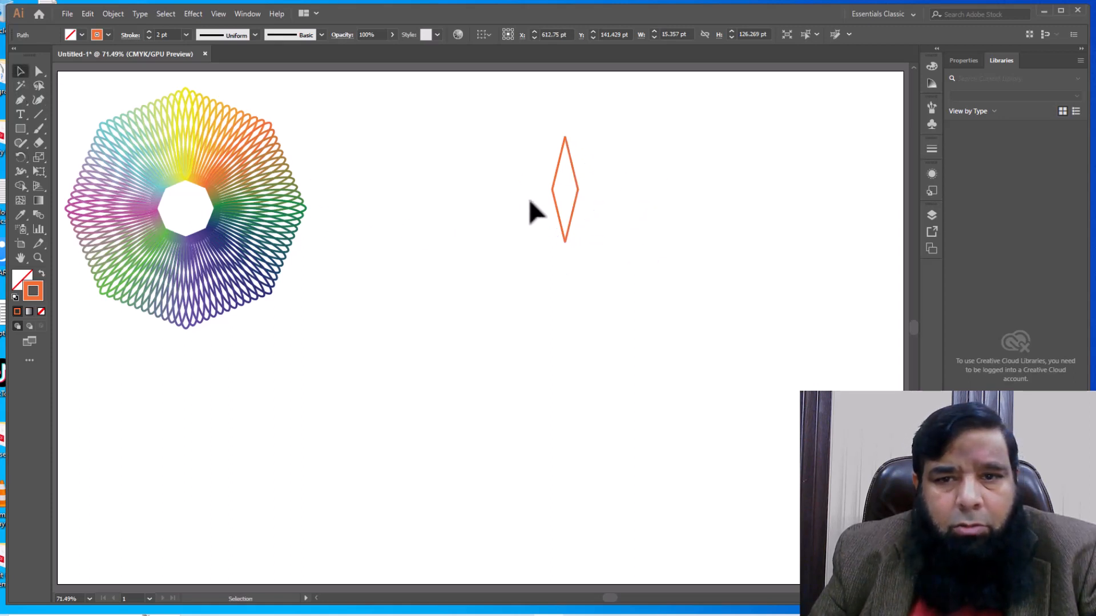
# Select both halves of the narrow diamond and rotate a copy of it 45 degrees clockwise around a point below its lower tip.
pyautogui.moveTo(514, 133); pyautogui.dragTo(621, 260)
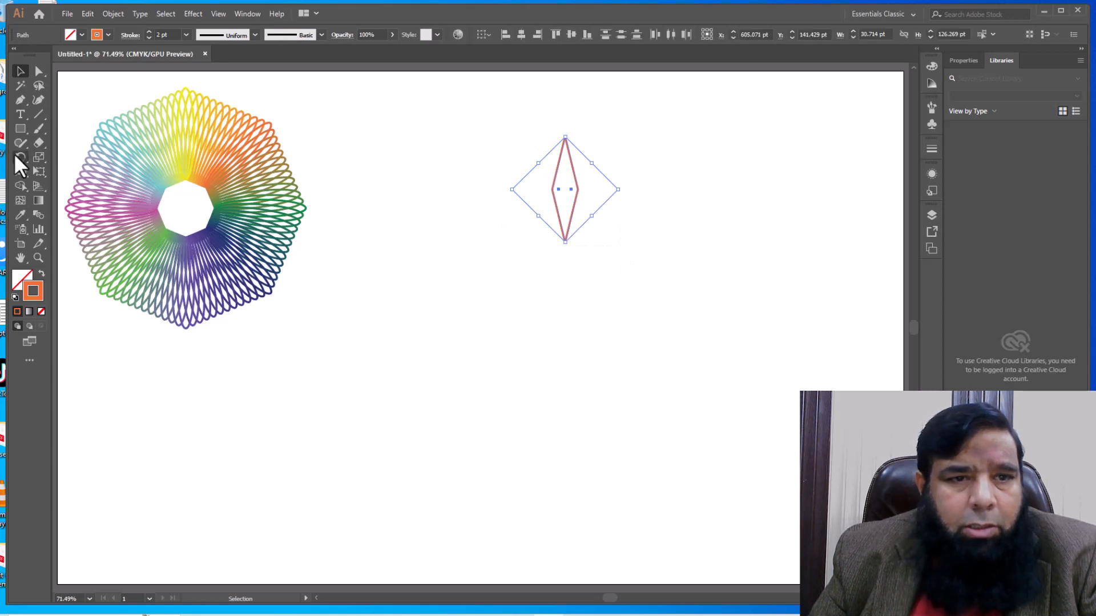
pyautogui.click(20, 159)
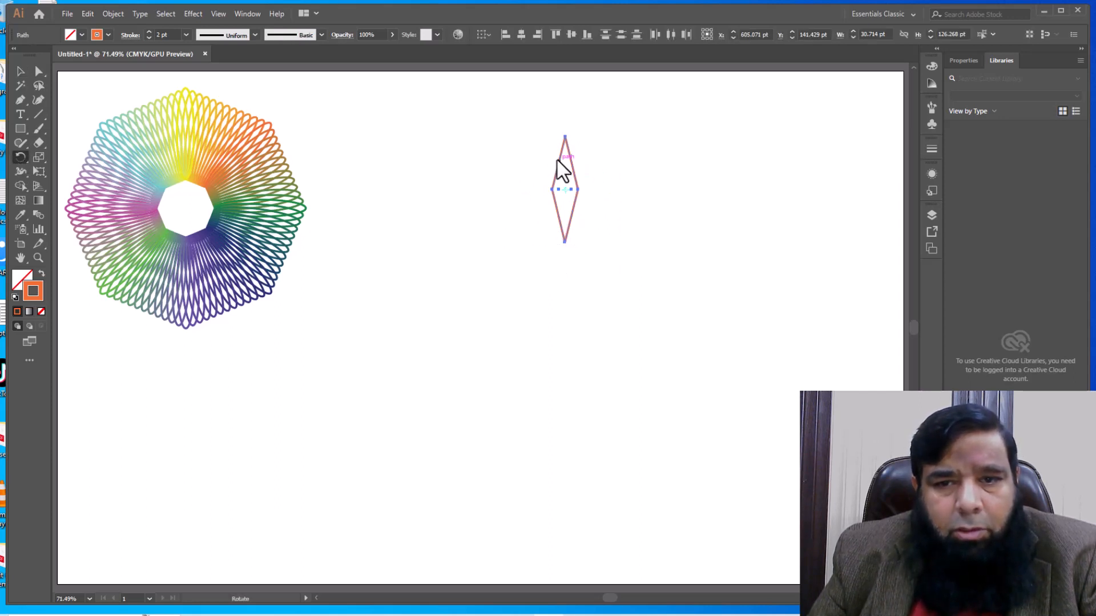
pyautogui.moveTo(565, 137); pyautogui.dragTo(614, 148)
pyautogui.hotkey('ctrl', 'z')
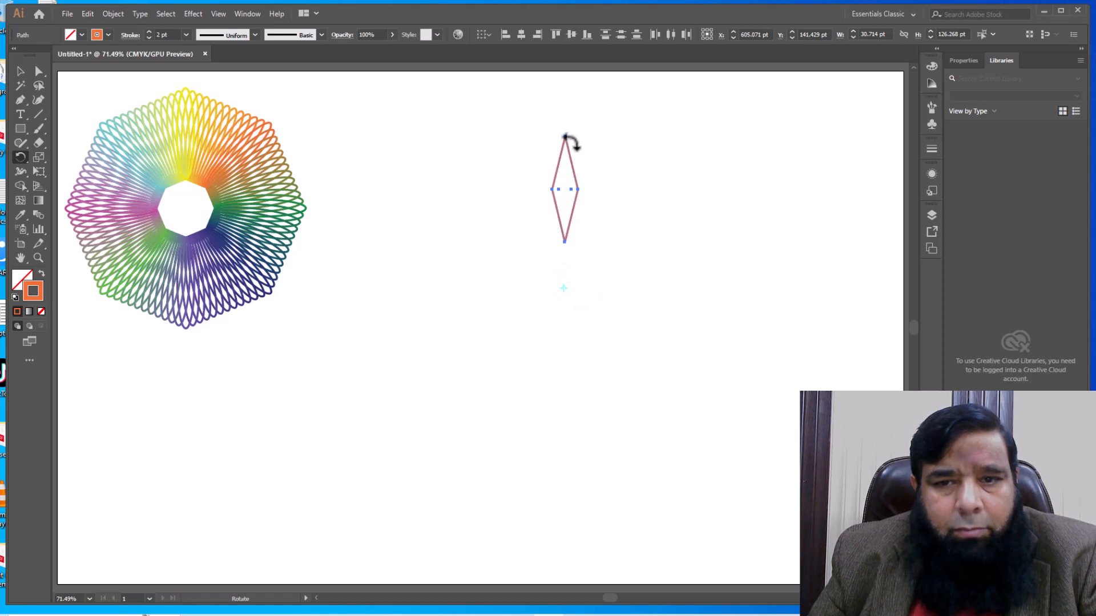
pyautogui.moveTo(565, 136); pyautogui.dragTo(626, 172)
# Repeat the rotated copy until eight narrow diamonds form a full ring.
pyautogui.hotkey('ctrl', 'd')
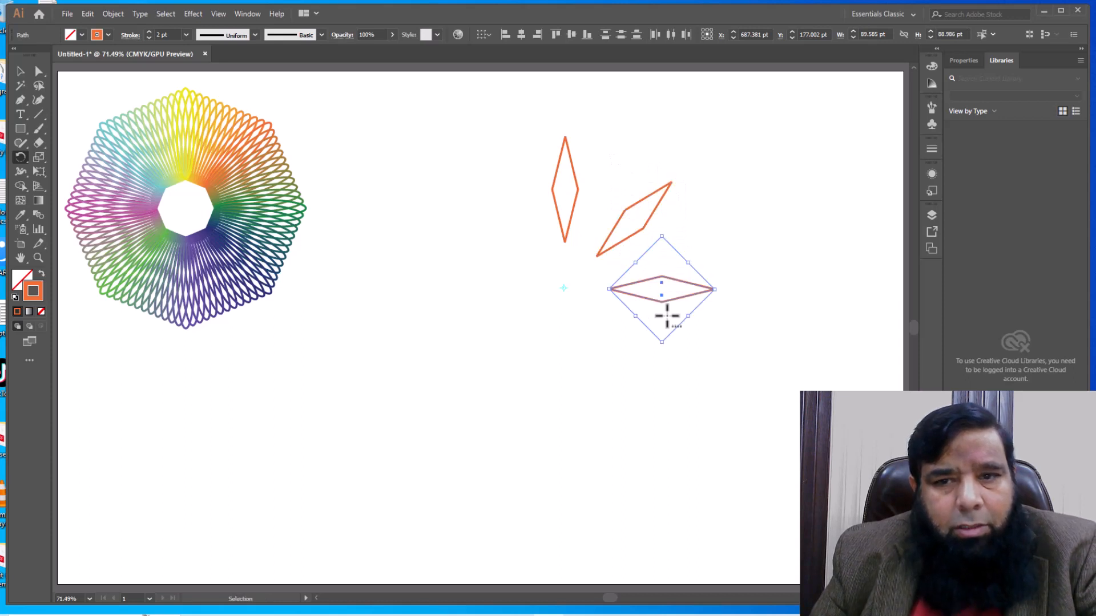
pyautogui.hotkey('ctrl', 'd')
pyautogui.hotkey('ctrl', 'd')
pyautogui.hotkey('ctrl', 'd')
pyautogui.hotkey('ctrl', 'd')
pyautogui.hotkey('ctrl', 'd')
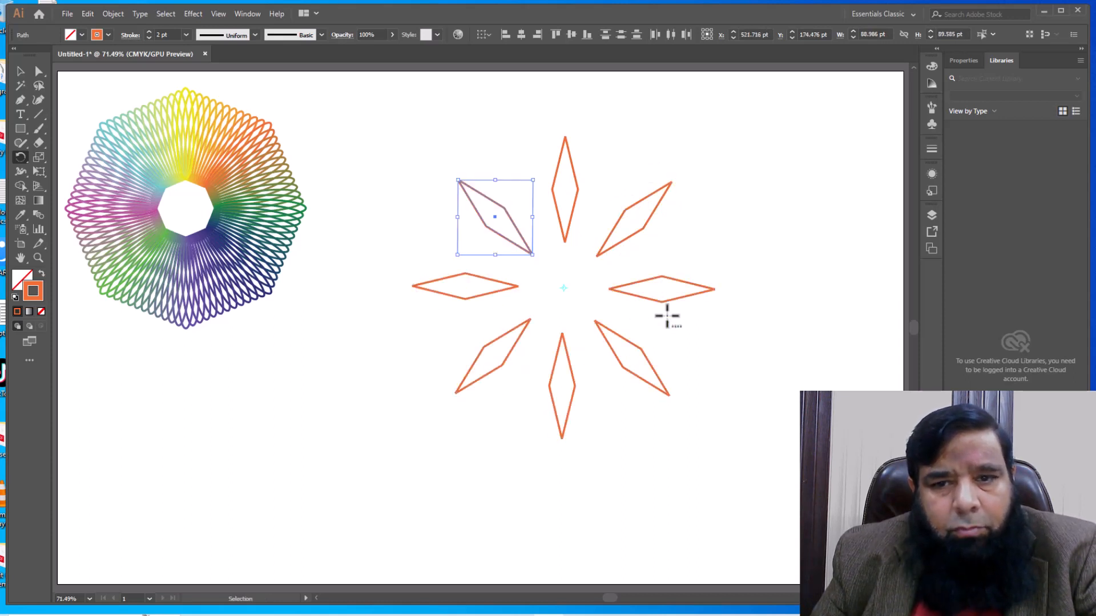
pyautogui.hotkey('ctrl', 'd')
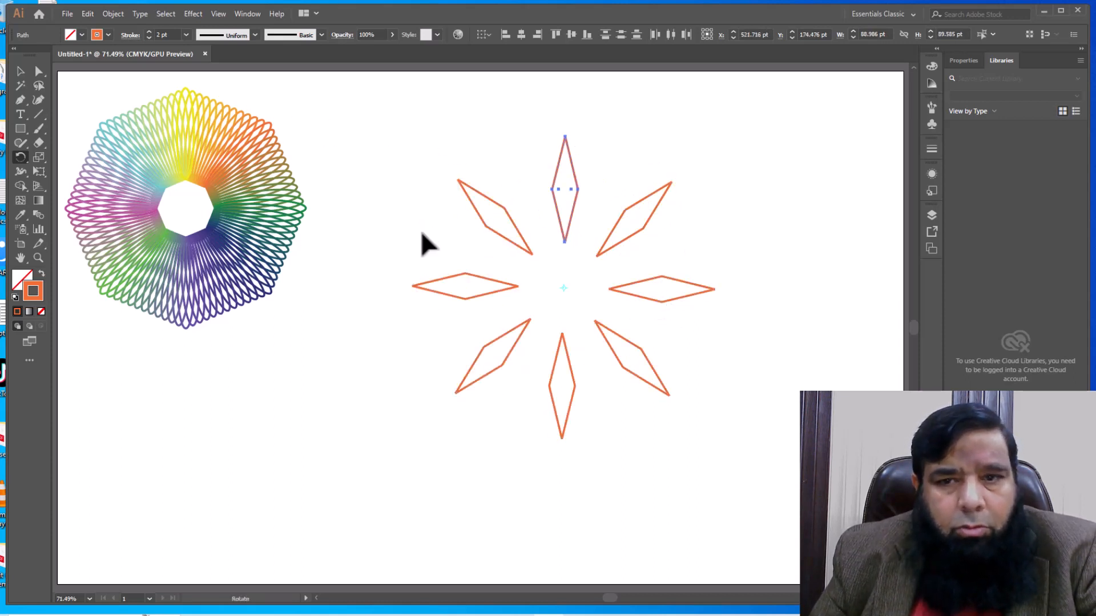
# Select all the diamonds of the ring and make a blend from them.
pyautogui.click(20, 72)
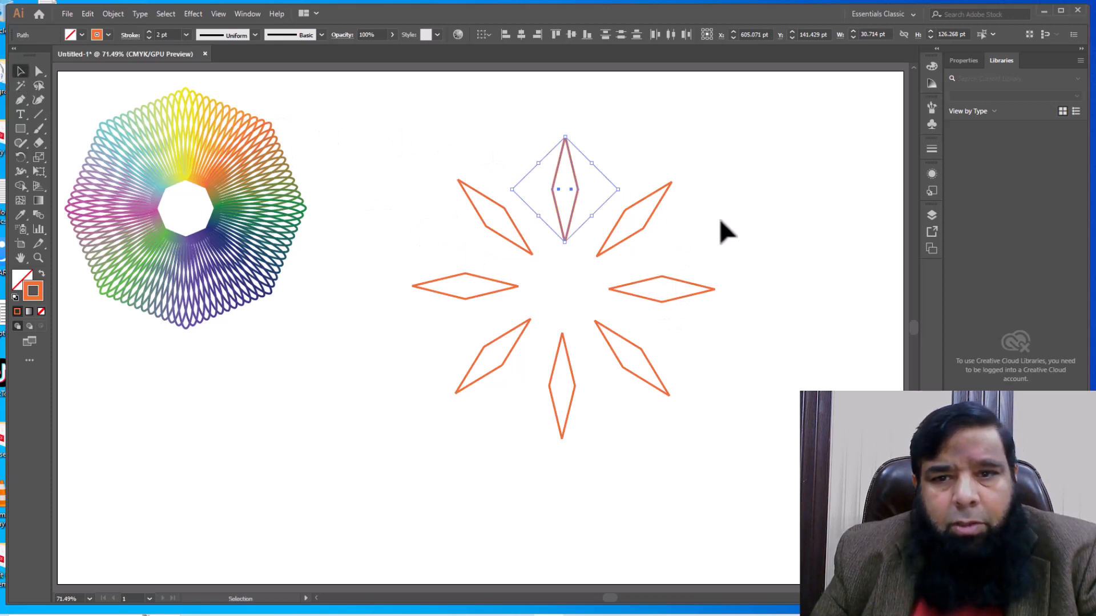
pyautogui.moveTo(725, 166); pyautogui.dragTo(444, 390)
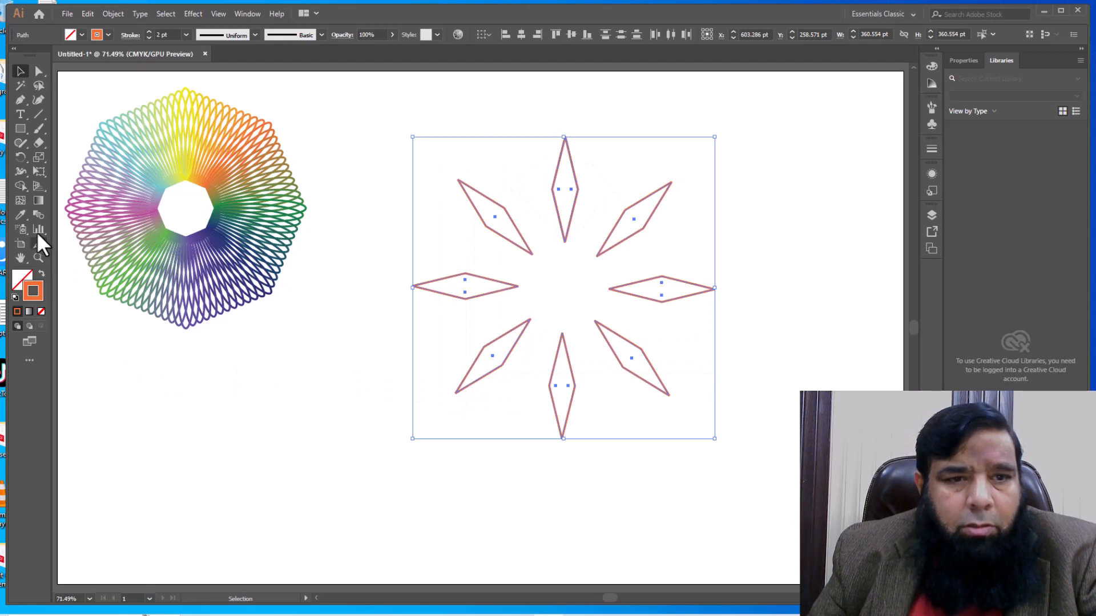
pyautogui.click(114, 13)
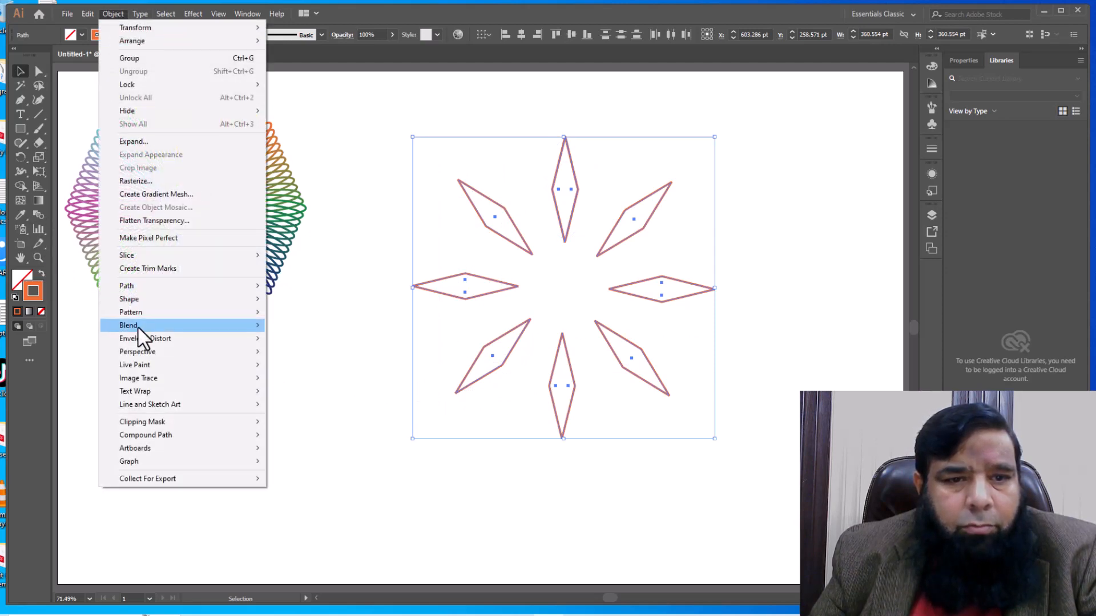
pyautogui.moveTo(138, 326)
pyautogui.click(307, 324)
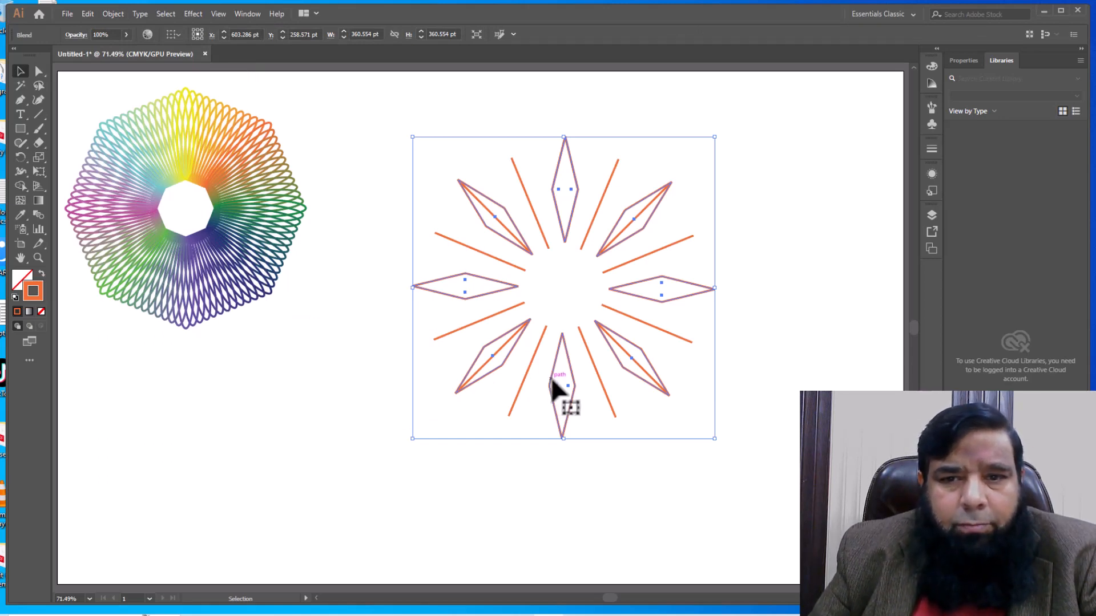
# Set the diamond ring's blend spacing to Specified Steps with 9 steps.
pyautogui.doubleClick(39, 215)
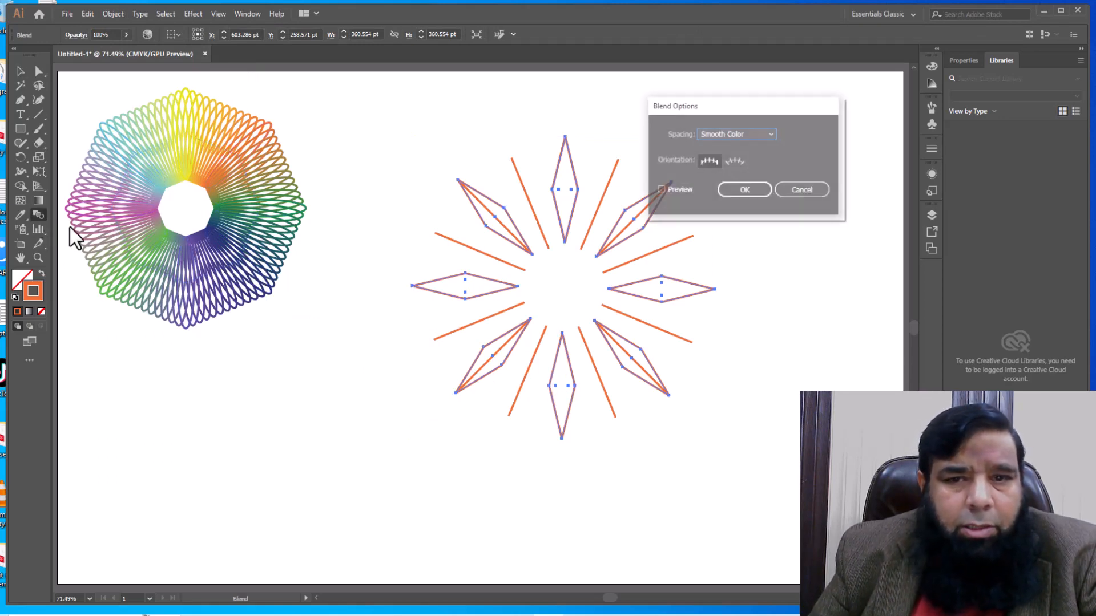
pyautogui.click(732, 134)
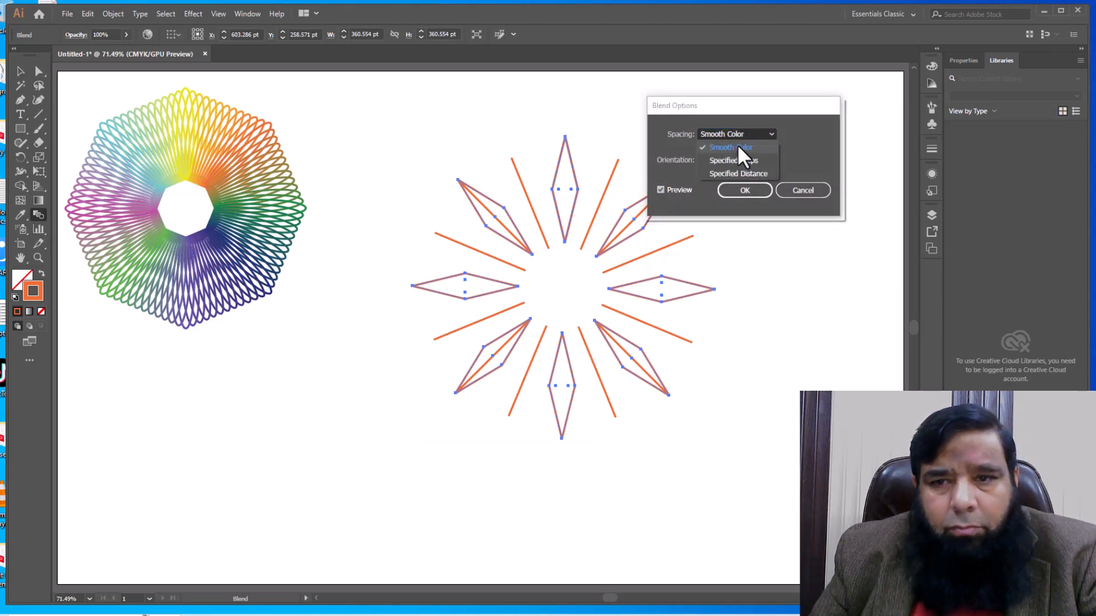
pyautogui.click(735, 155)
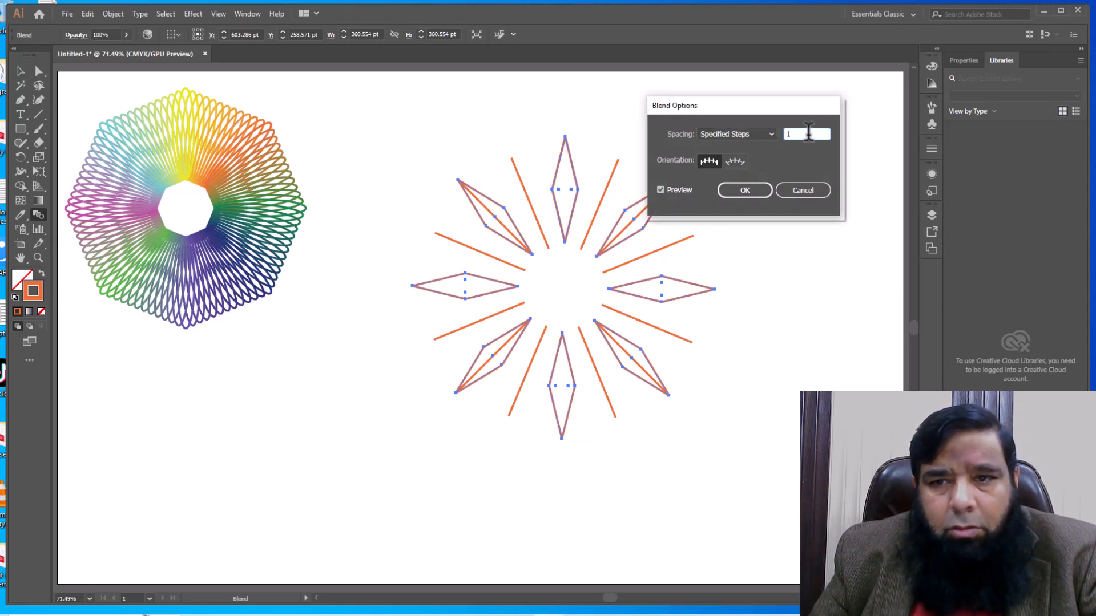
pyautogui.write('6')
pyautogui.press('Up')
pyautogui.press('Up')
pyautogui.press('Up')
pyautogui.press('Up')
pyautogui.press('Up')
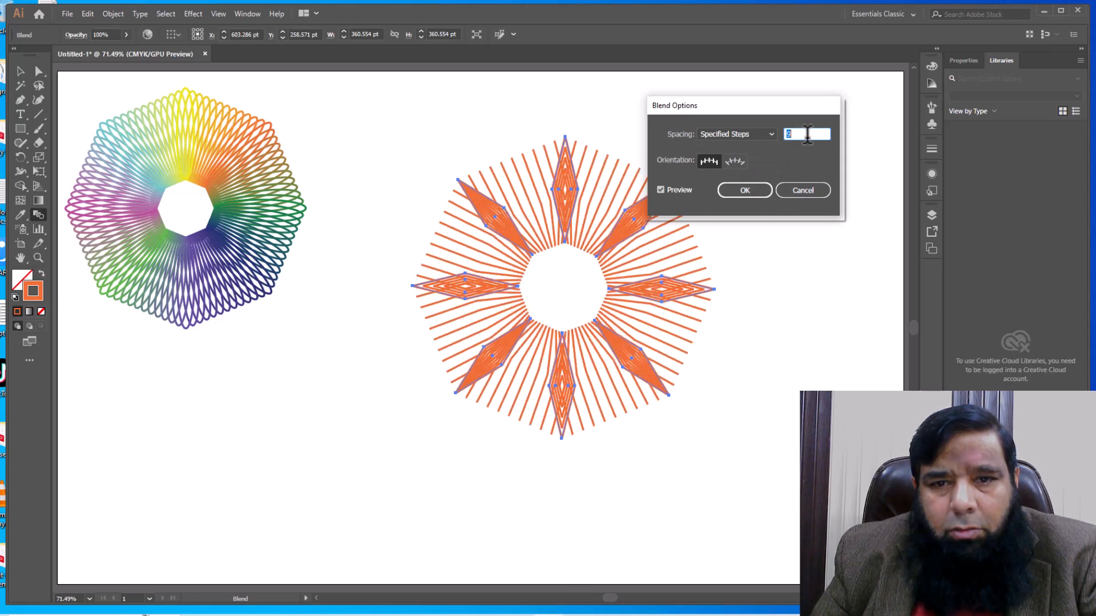
pyautogui.press('Down')
pyautogui.press('Down')
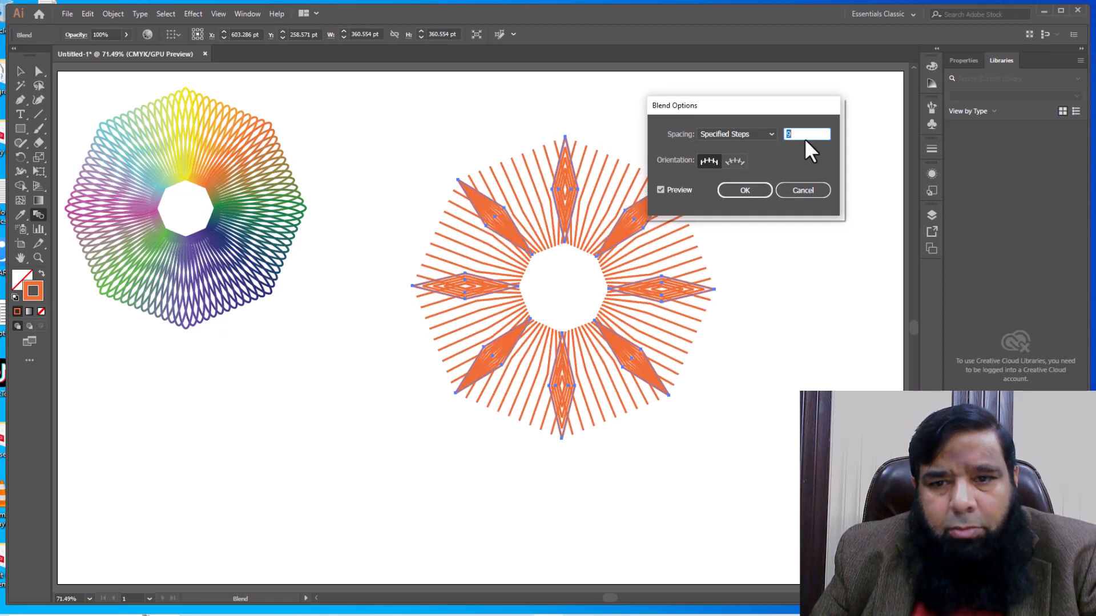
pyautogui.click(745, 190)
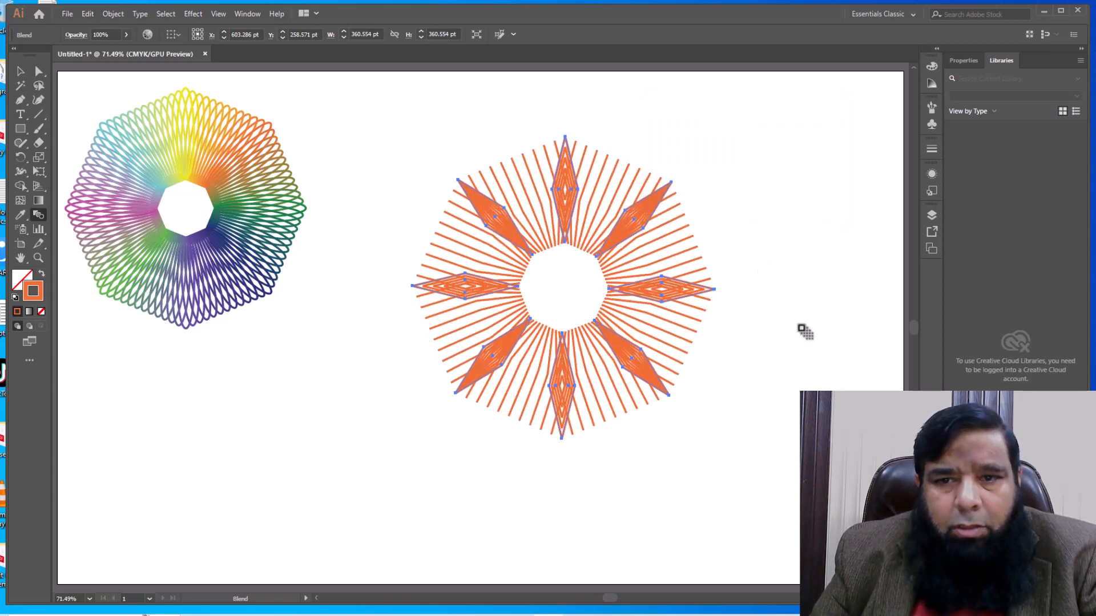
# Scale the blended diamond ring down to about 217 pt wide and place it beside the multicoloured ornament.
pyautogui.click(20, 71)
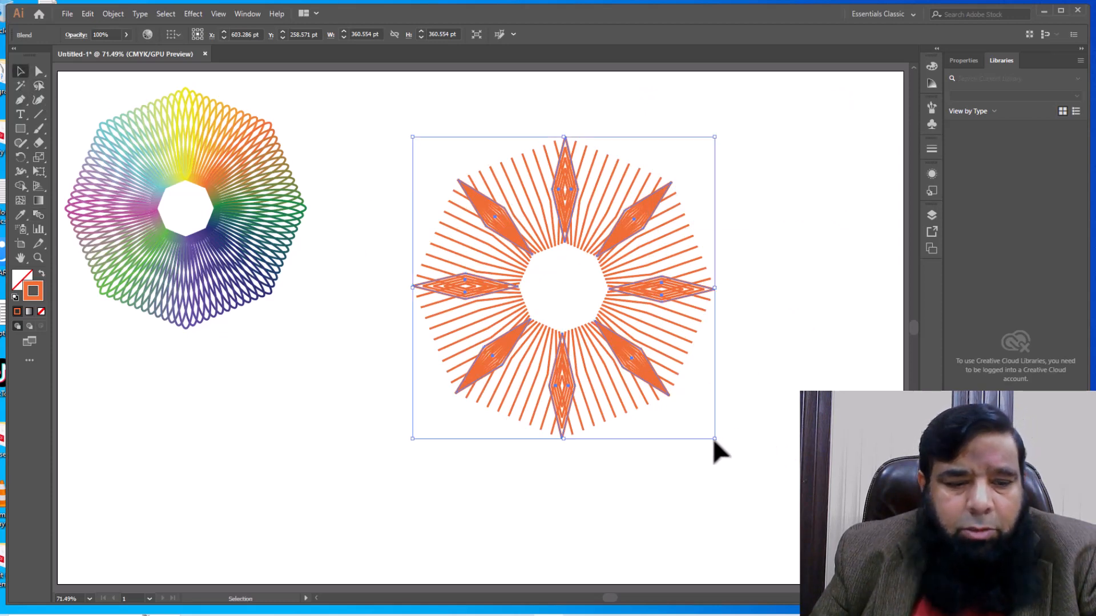
pyautogui.moveTo(714, 440); pyautogui.dragTo(594, 319)
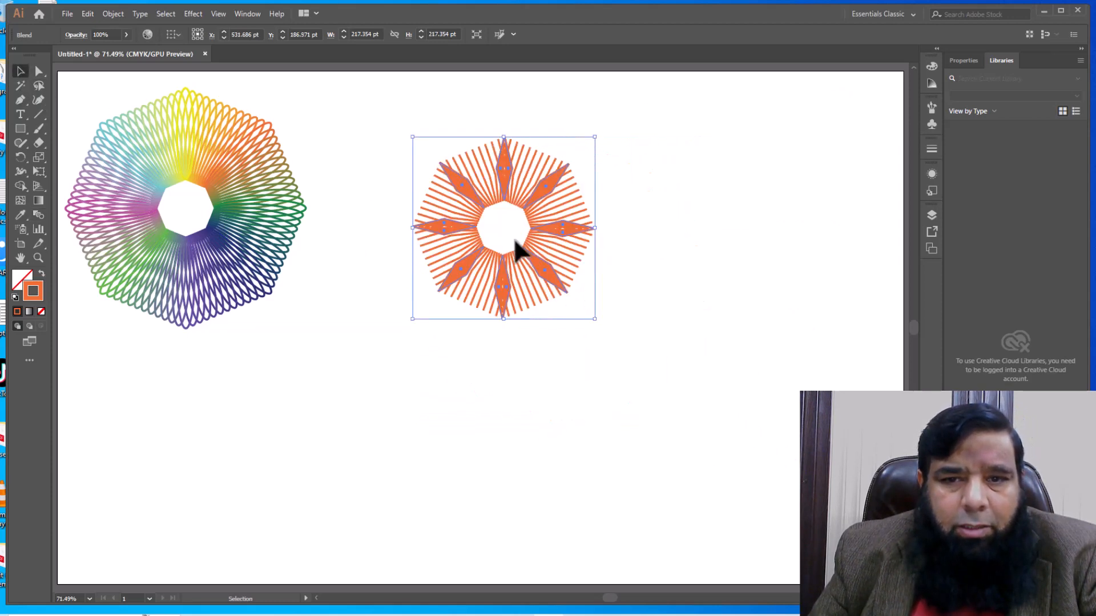
pyautogui.moveTo(458, 242); pyautogui.dragTo(403, 215)
# Draw a horizontal line about 150 pt long in the empty lower area and give it a bright green #37ED44 stroke.
pyautogui.click(38, 114)
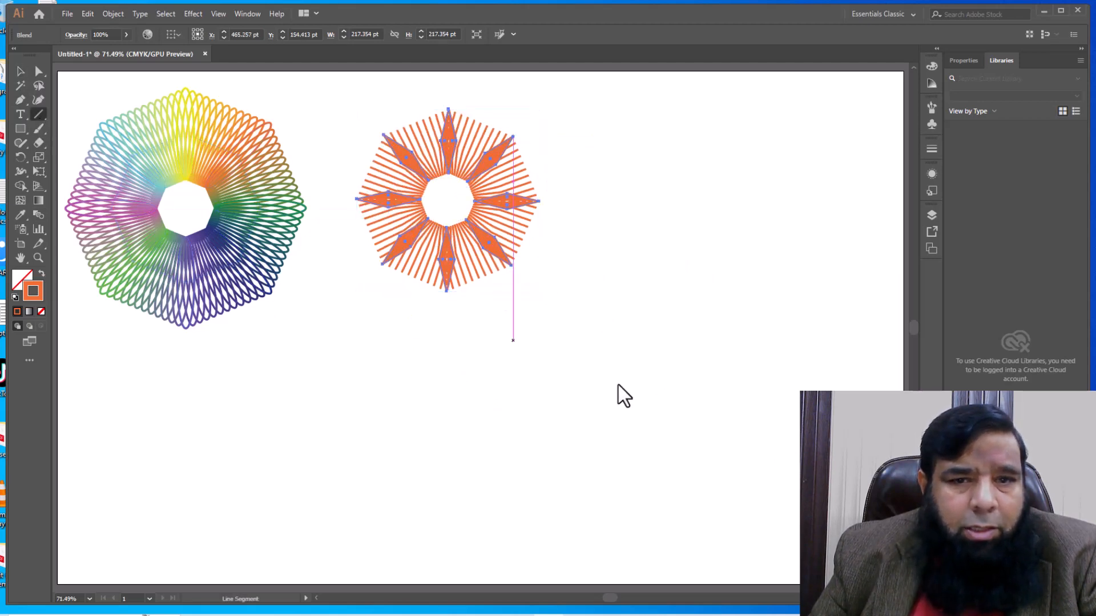
pyautogui.moveTo(621, 364); pyautogui.dragTo(747, 366)
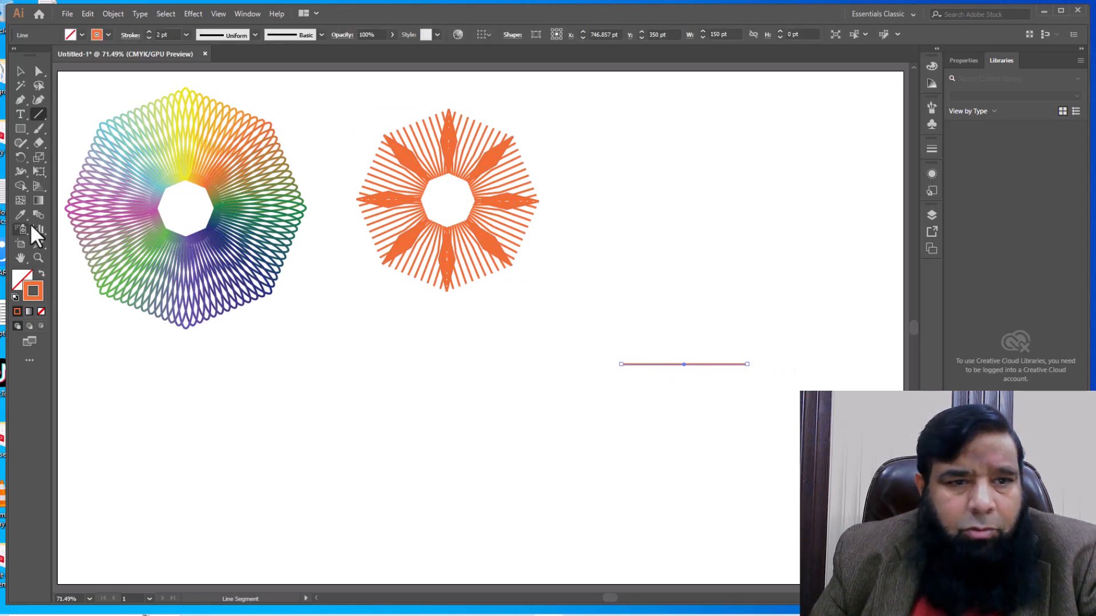
pyautogui.doubleClick(27, 294)
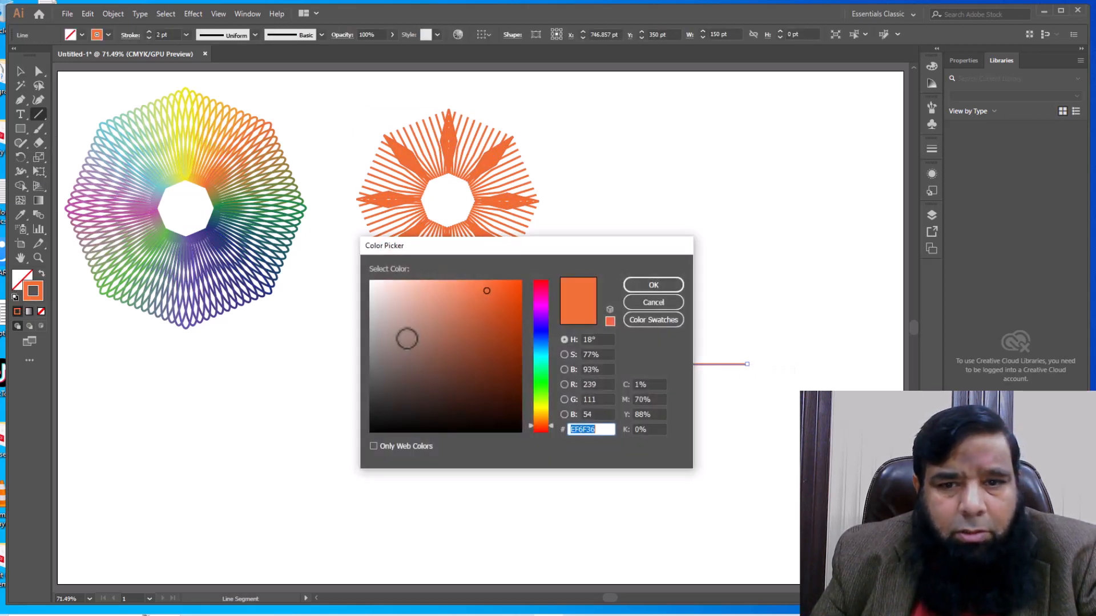
pyautogui.click(542, 378)
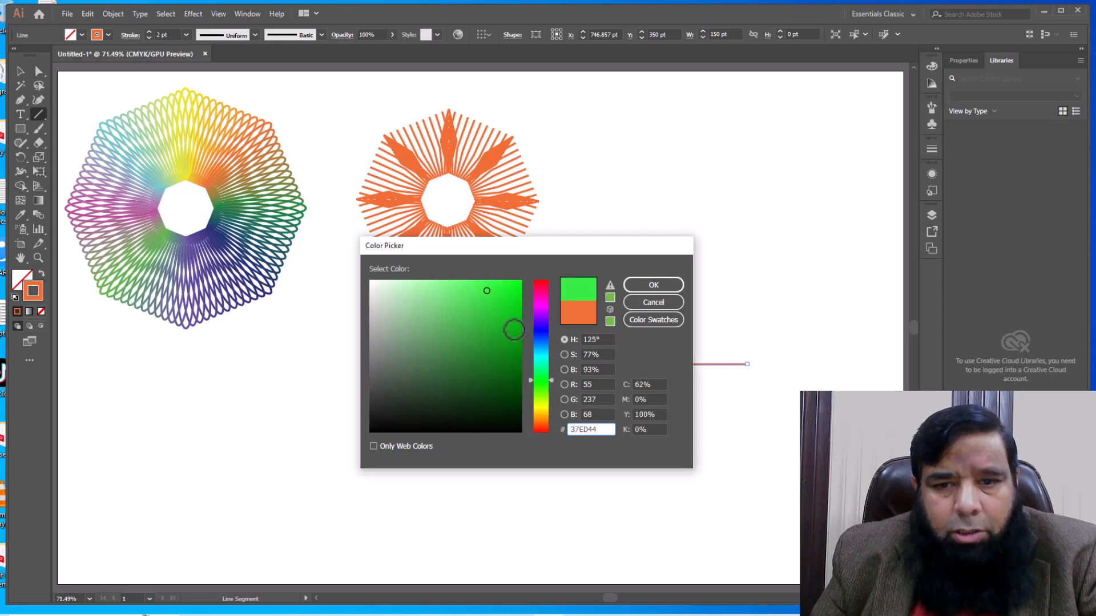
pyautogui.click(655, 288)
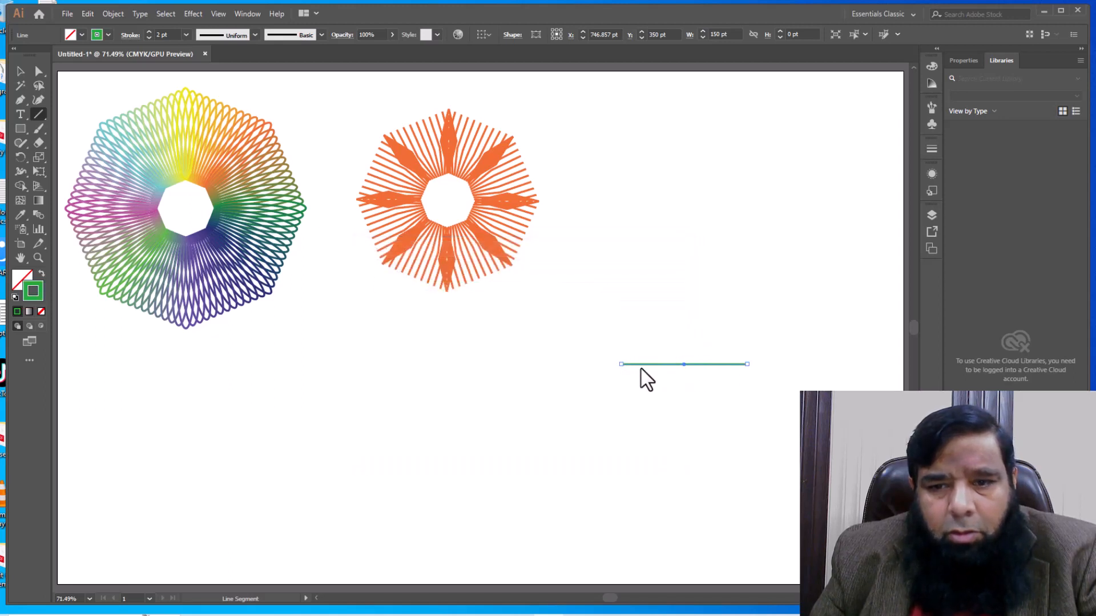
# Shift the green line to the right and rotate a copy of it 45 degrees clockwise around a point beyond its left end.
pyautogui.click(20, 70)
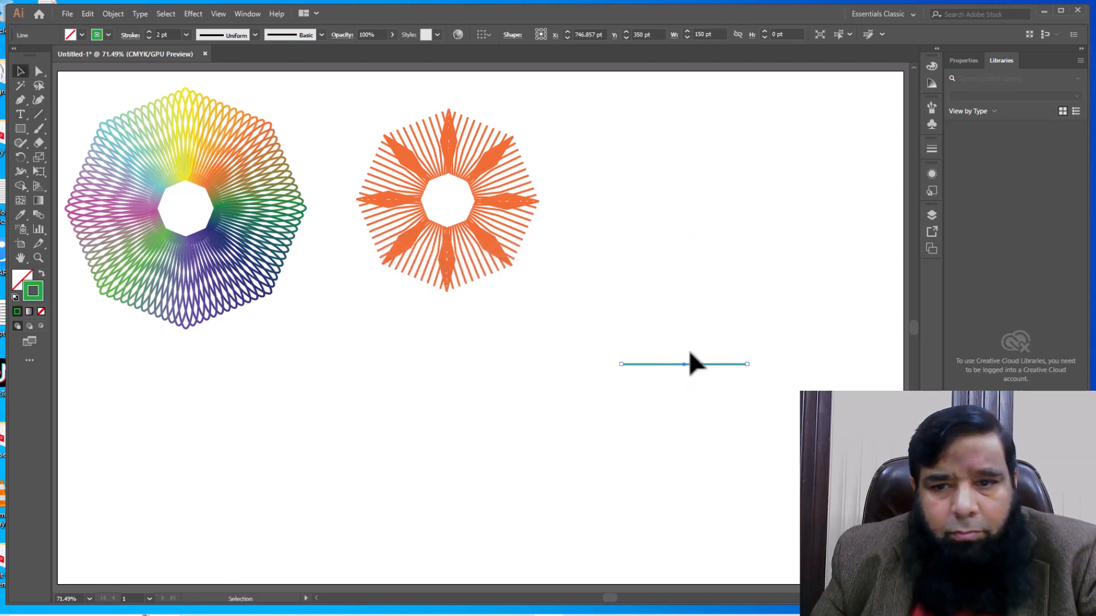
pyautogui.moveTo(690, 363); pyautogui.dragTo(771, 352)
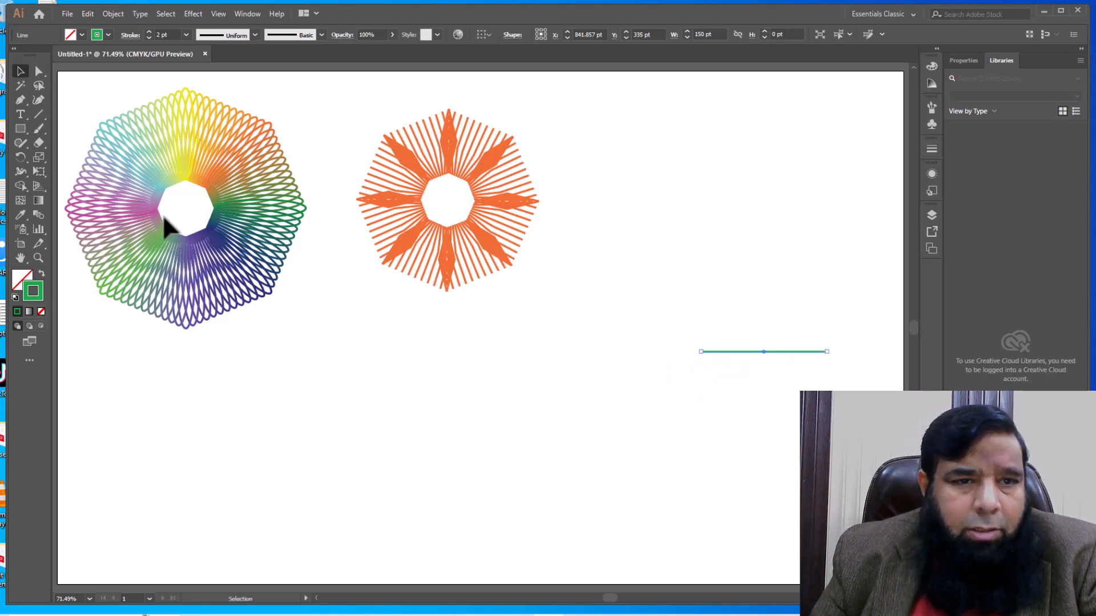
pyautogui.click(16, 159)
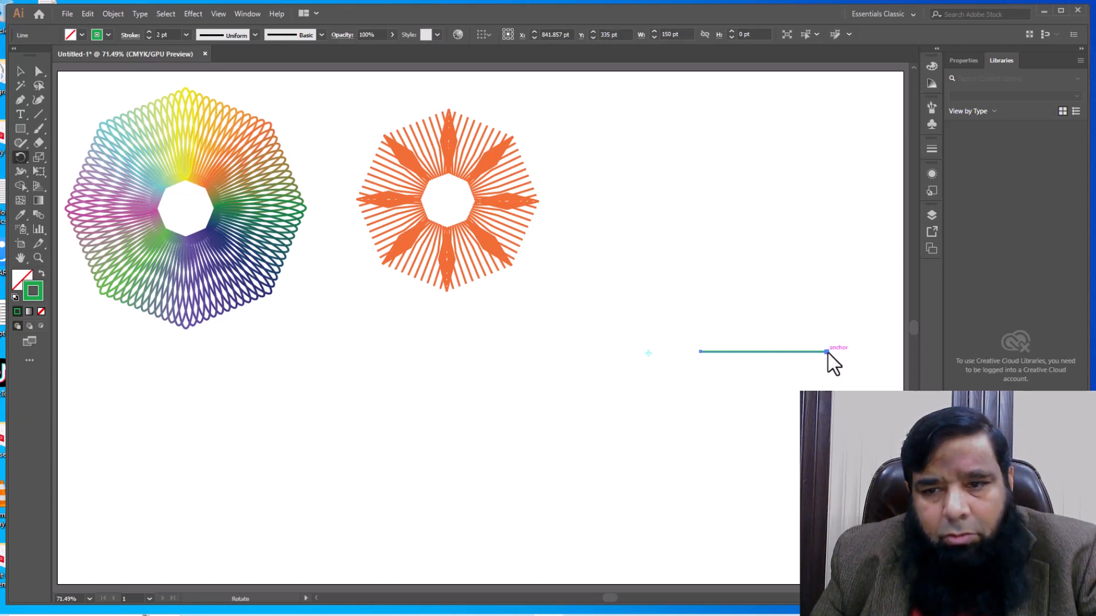
pyautogui.moveTo(828, 353); pyautogui.dragTo(827, 379)
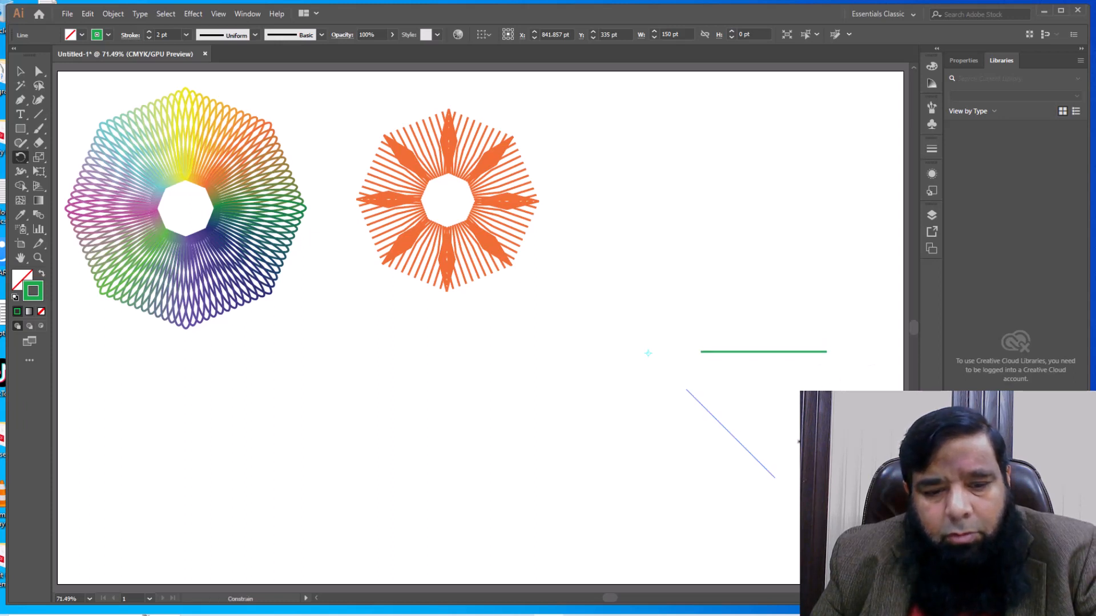
pyautogui.moveTo(798, 441); pyautogui.dragTo(790, 447)
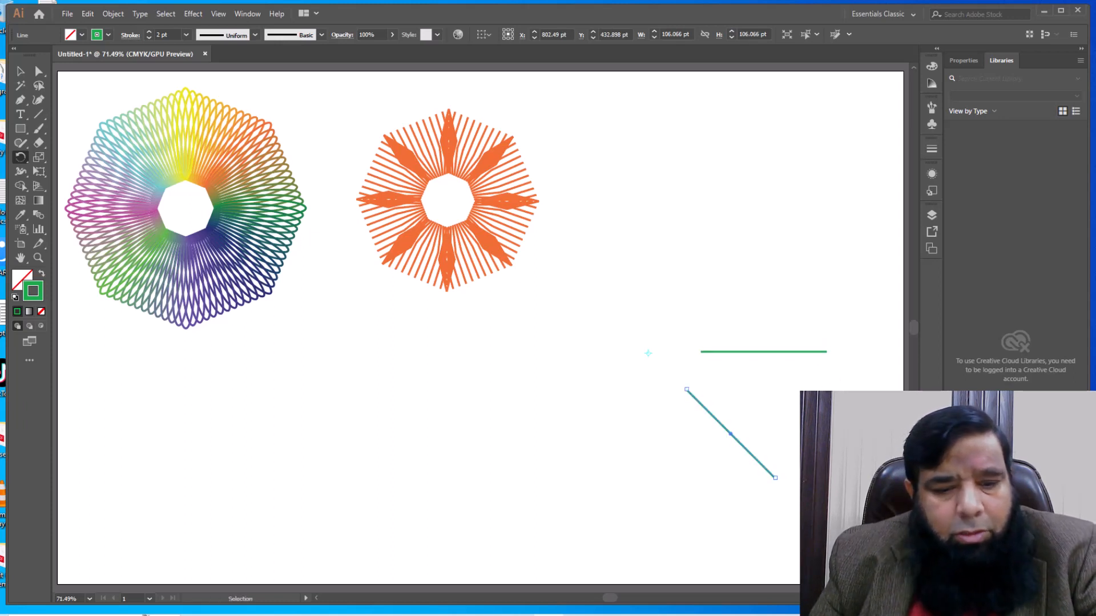
# Repeat the rotated copy until eight green lines form a full ring.
pyautogui.hotkey('ctrl', 'd')
pyautogui.hotkey('ctrl', 'd')
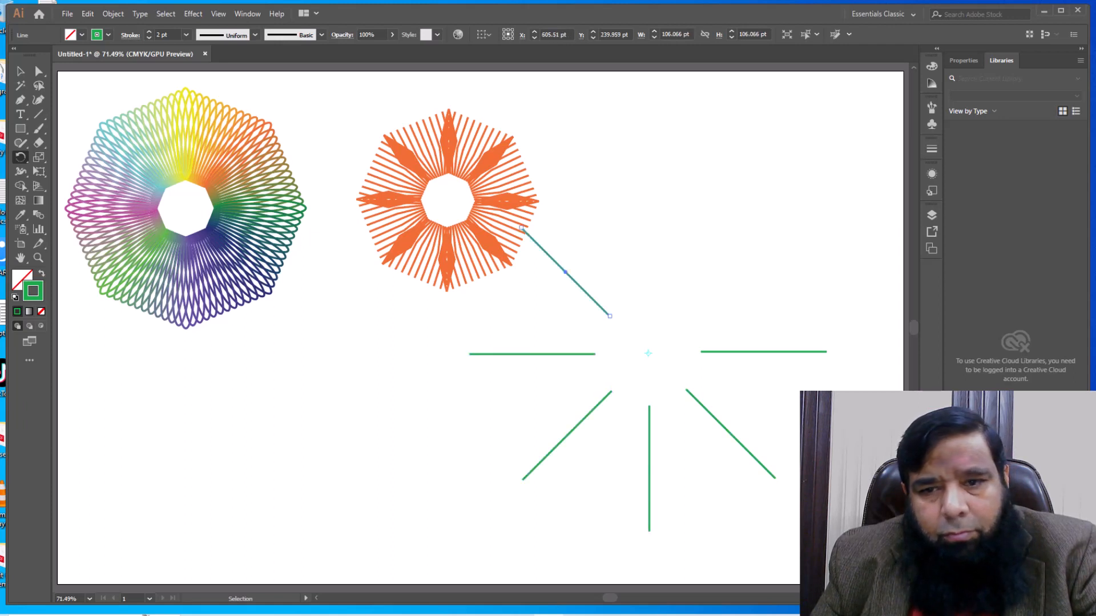
pyautogui.hotkey('ctrl', 'd')
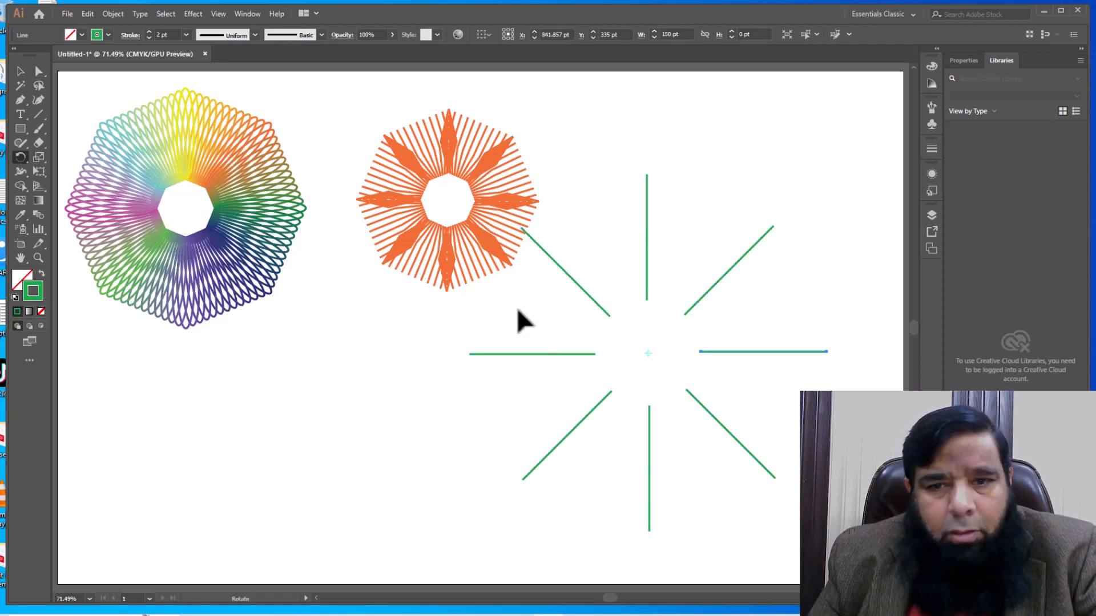
# Move the orange diamond ornament below the multicoloured ornament, clear of the green lines.
pyautogui.click(20, 71)
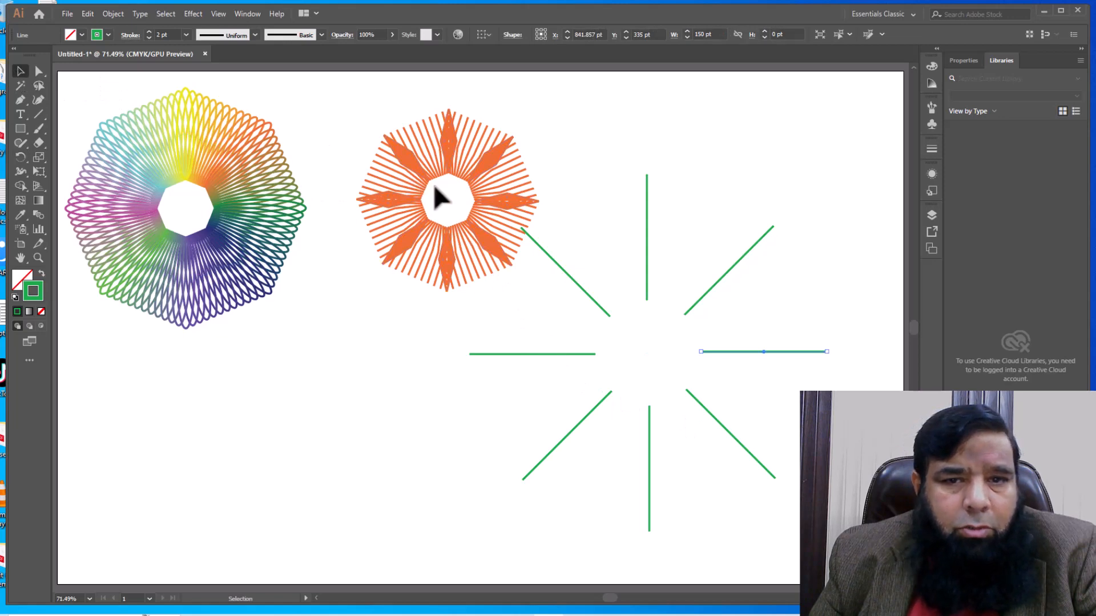
pyautogui.moveTo(419, 197); pyautogui.dragTo(147, 451)
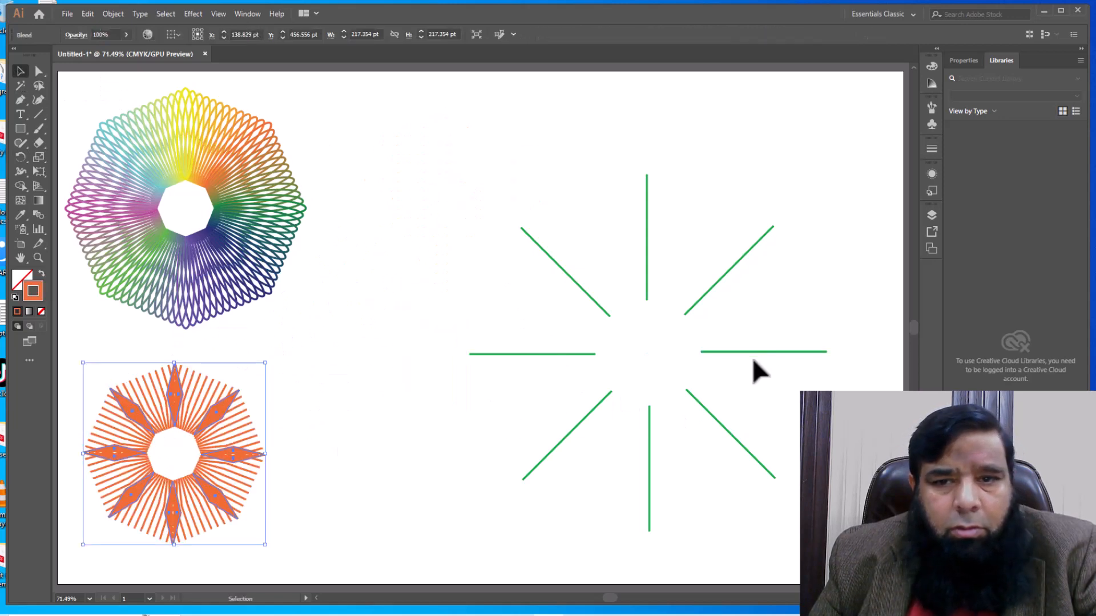
# Select all eight green lines and make a blend from them.
pyautogui.moveTo(831, 189); pyautogui.dragTo(465, 462)
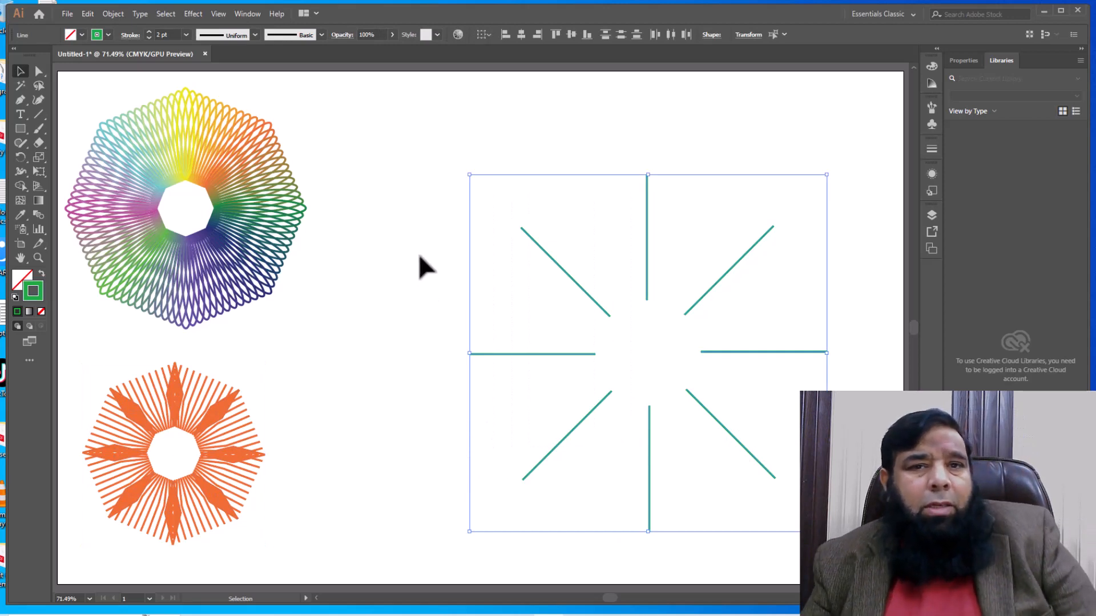
pyautogui.click(114, 14)
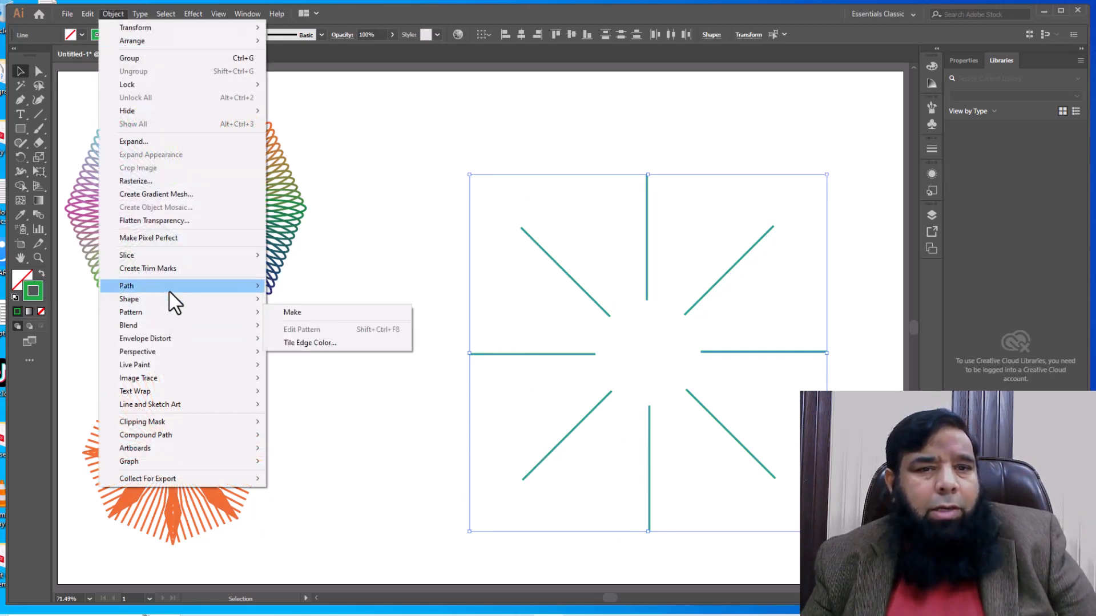
pyautogui.moveTo(169, 323)
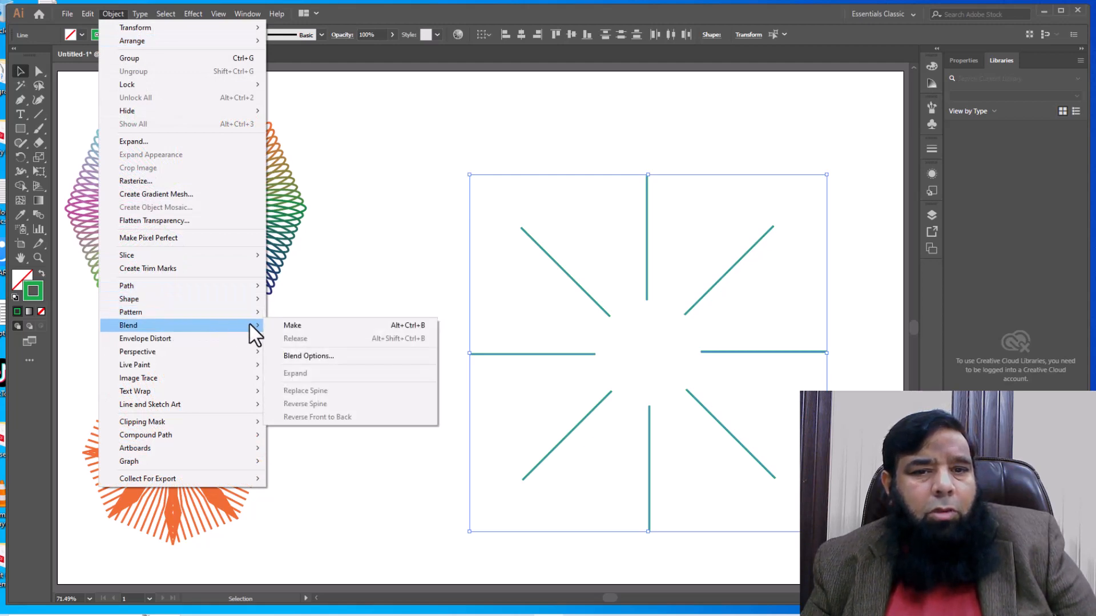
pyautogui.click(285, 324)
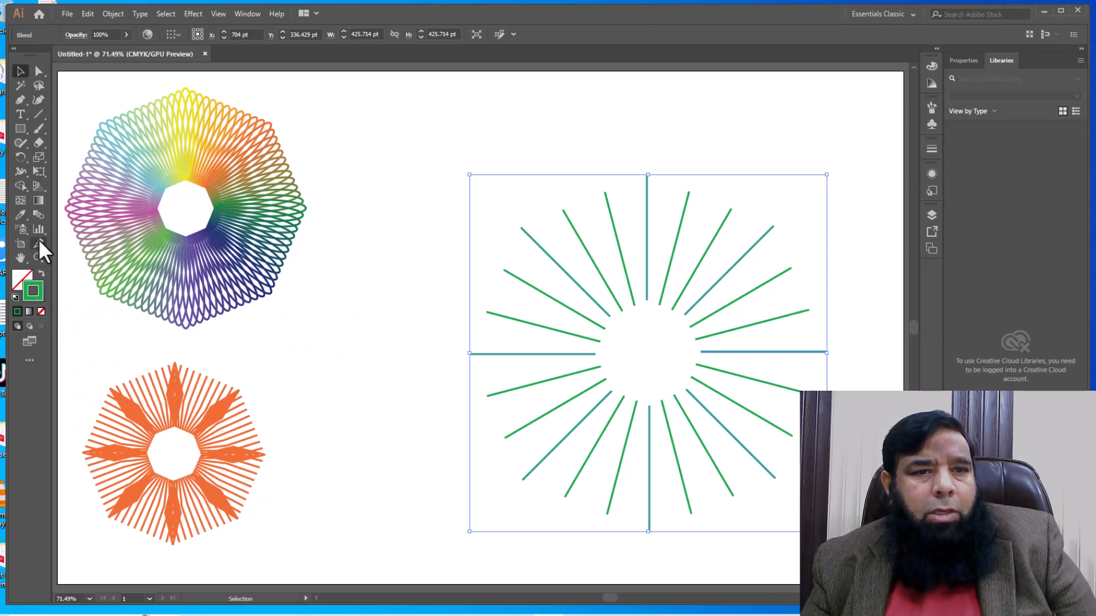
# Set the green line blend to 17 specified steps with the preview turned on.
pyautogui.doubleClick(39, 215)
pyautogui.moveTo(713, 107); pyautogui.dragTo(347, 113)
pyautogui.click(345, 139)
pyautogui.click(355, 166)
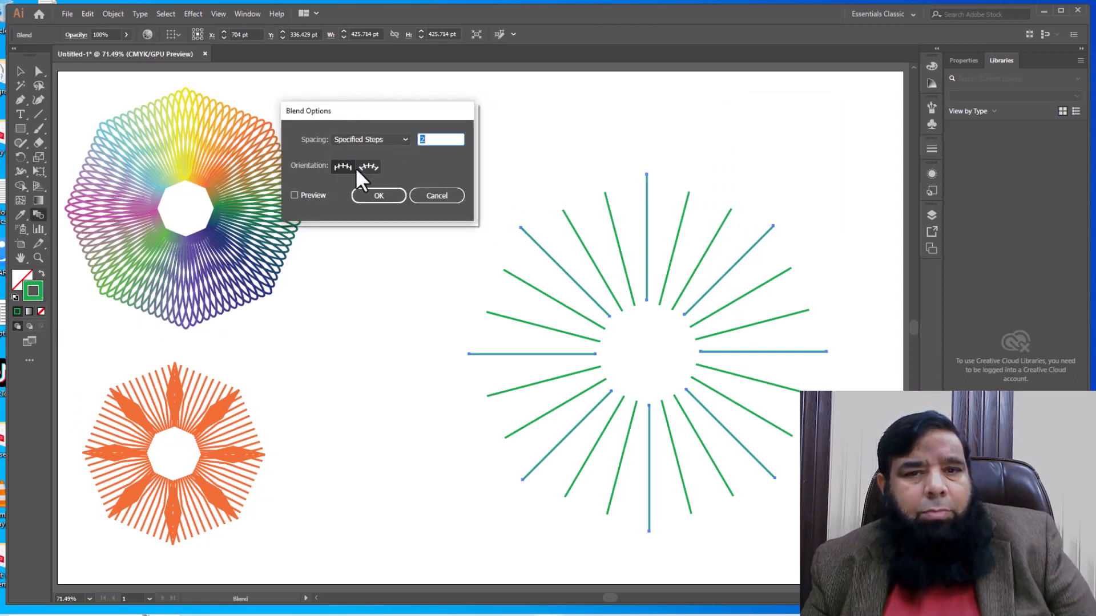
pyautogui.click(294, 195)
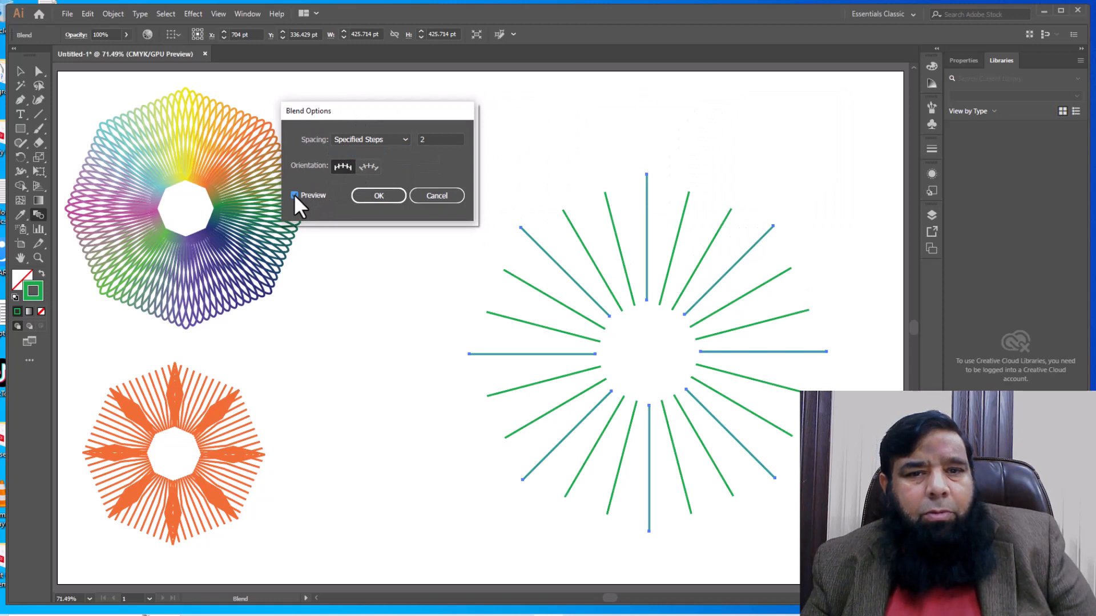
pyautogui.doubleClick(438, 140)
pyautogui.write('515')
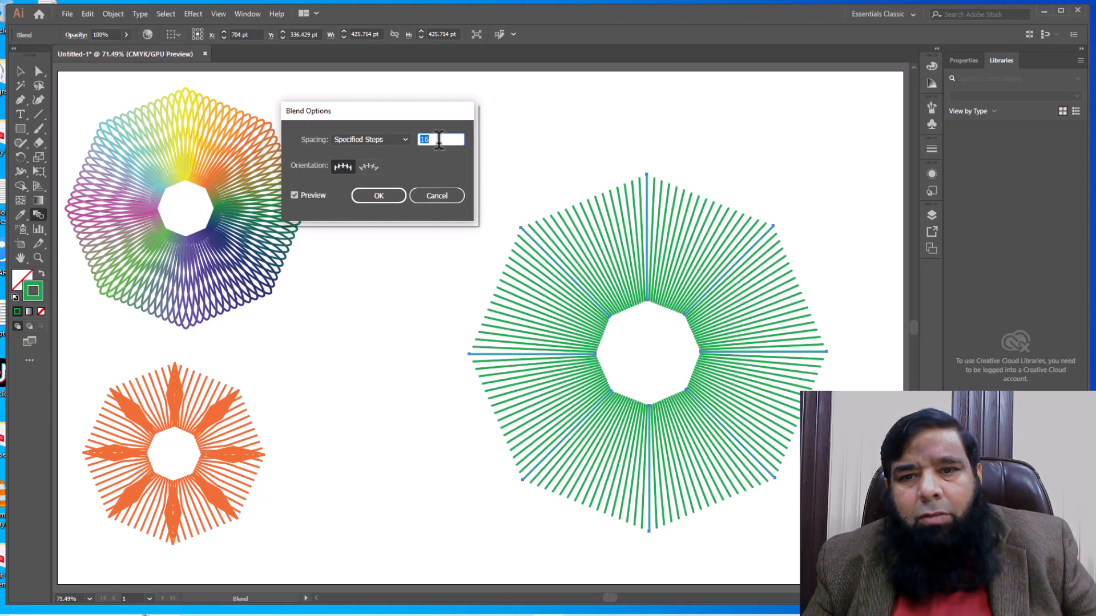
pyautogui.write('17')
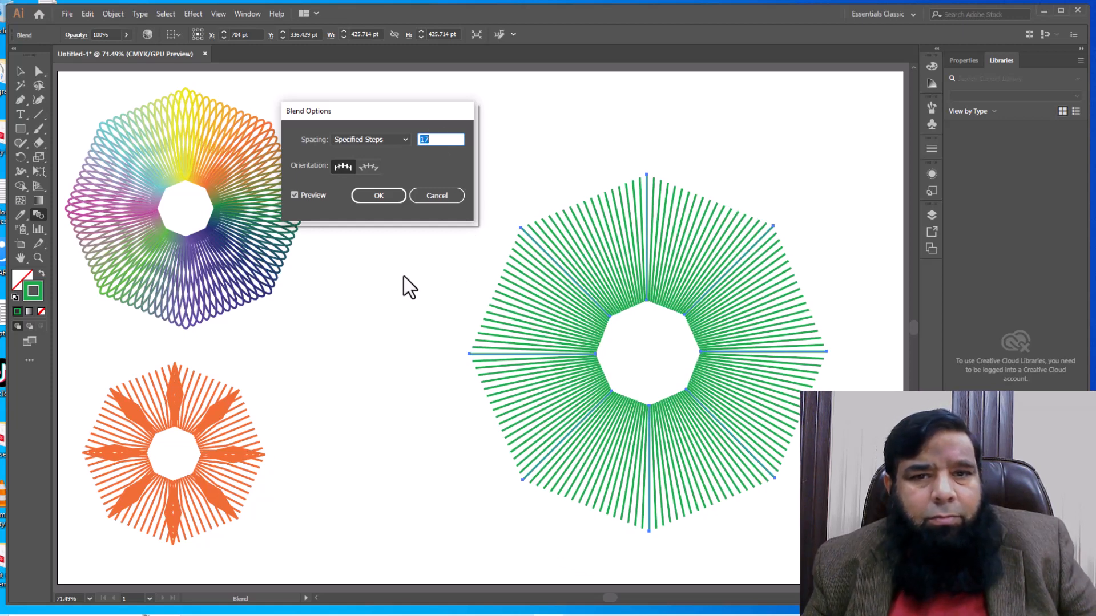
pyautogui.click(372, 192)
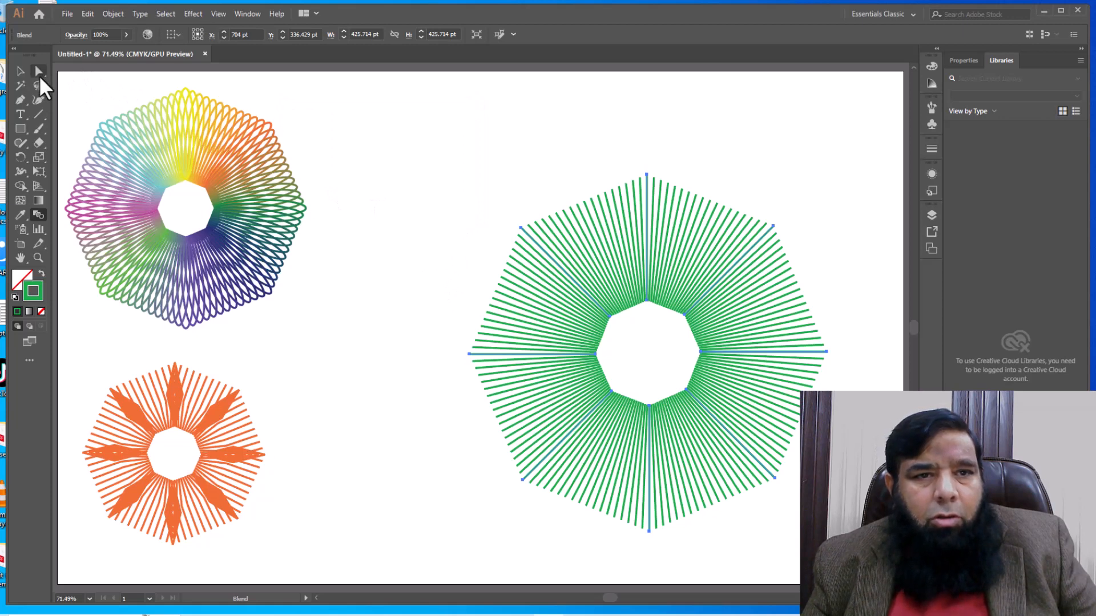
# Pull the outer anchor points of the blend's upper, right, left and lower lines outward to form a four-pointed shape.
pyautogui.click(39, 72)
pyautogui.moveTo(647, 175); pyautogui.dragTo(647, 128)
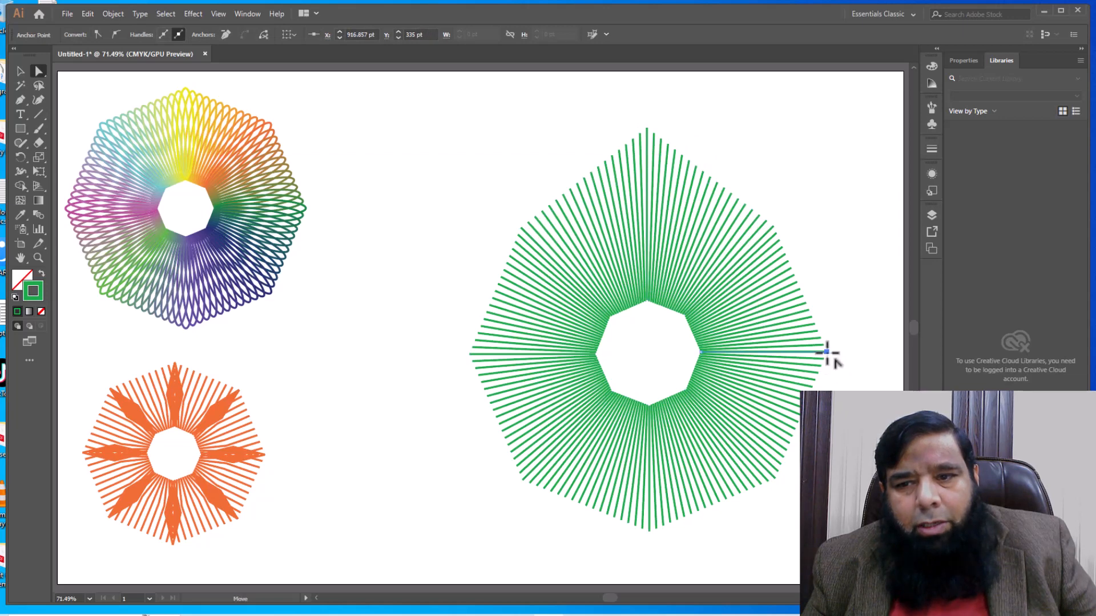
pyautogui.moveTo(827, 353); pyautogui.dragTo(875, 352)
pyautogui.click(470, 355)
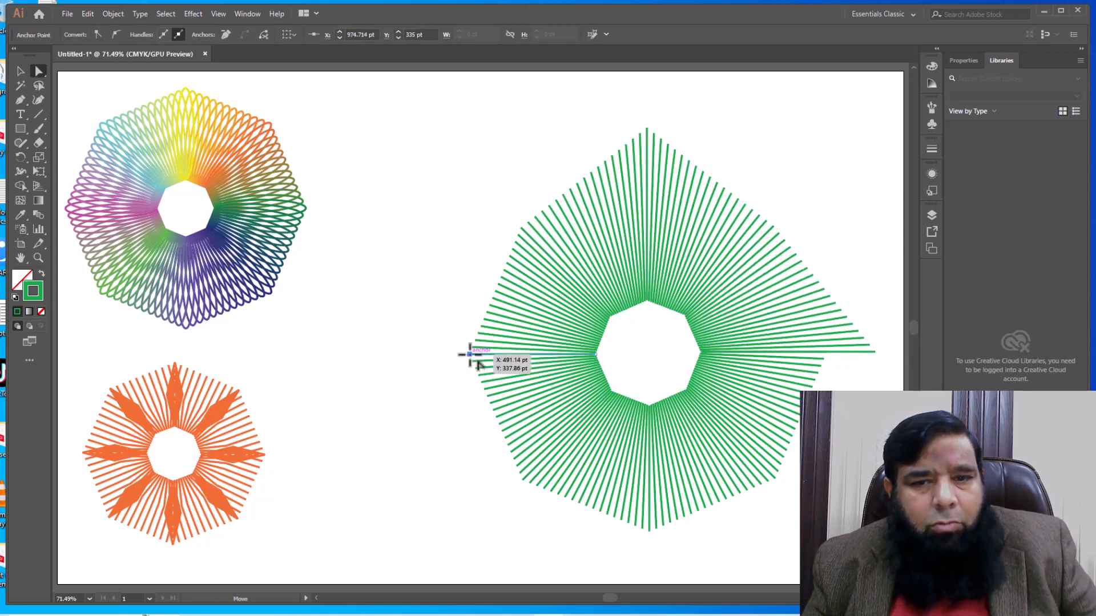
pyautogui.moveTo(470, 354); pyautogui.dragTo(404, 353)
pyautogui.click(649, 530)
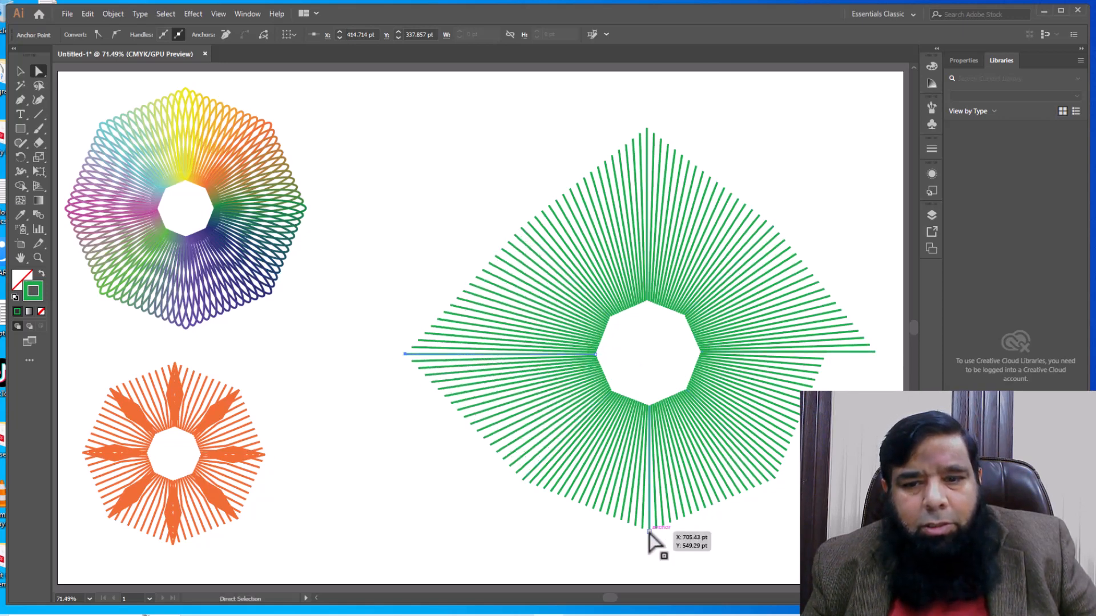
pyautogui.moveTo(649, 532); pyautogui.dragTo(649, 577)
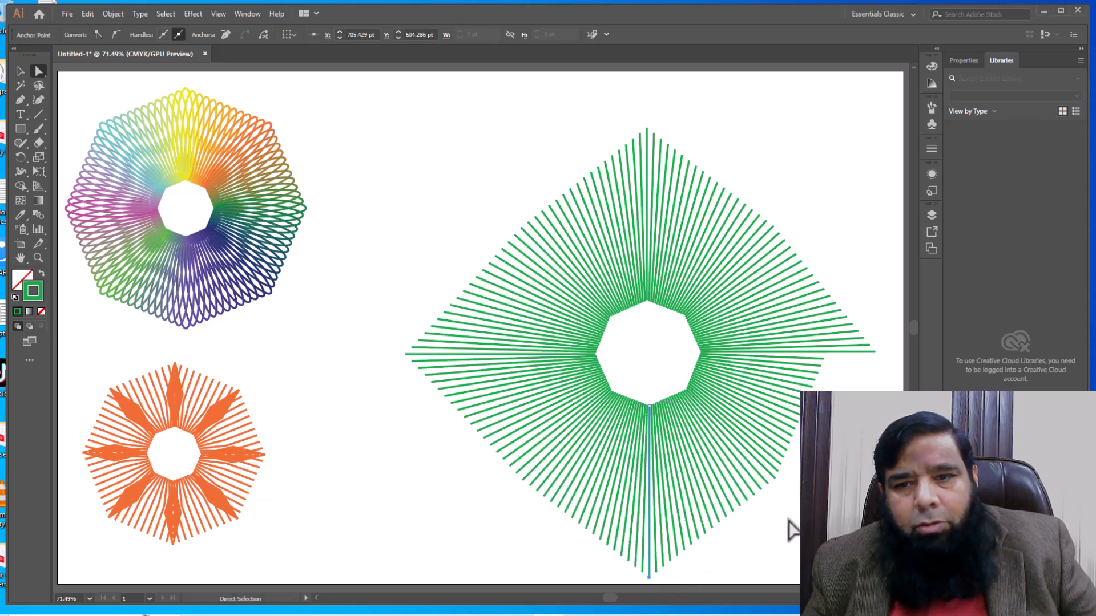
# Pull the outer anchor points of the green blend's lower-right and upper-right diagonal lines outward, and try to reshape its upper-left line.
pyautogui.click(775, 480)
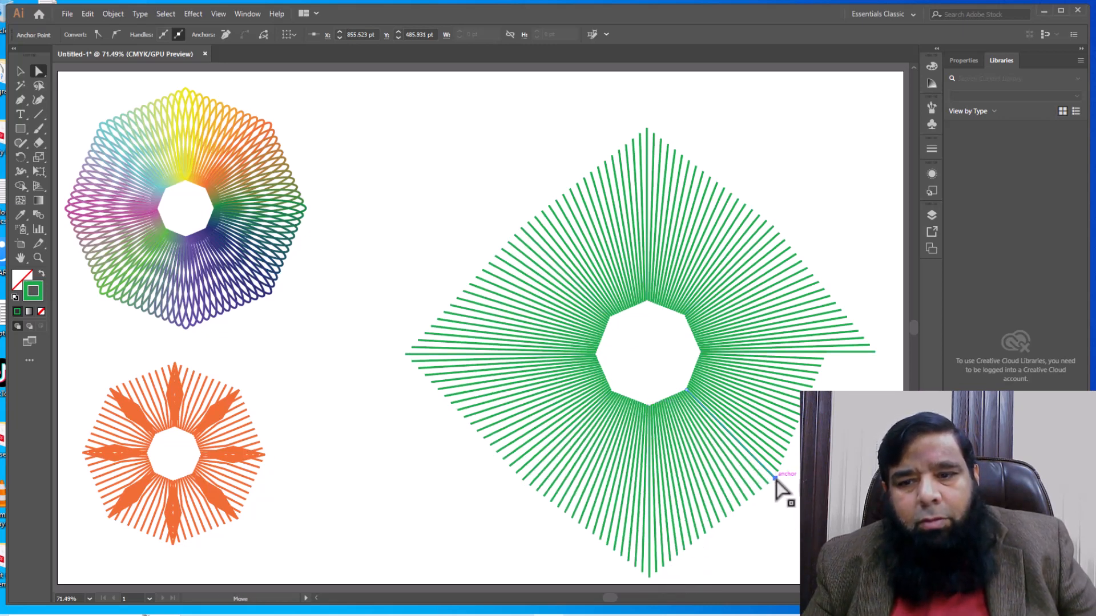
pyautogui.moveTo(775, 479); pyautogui.dragTo(827, 519)
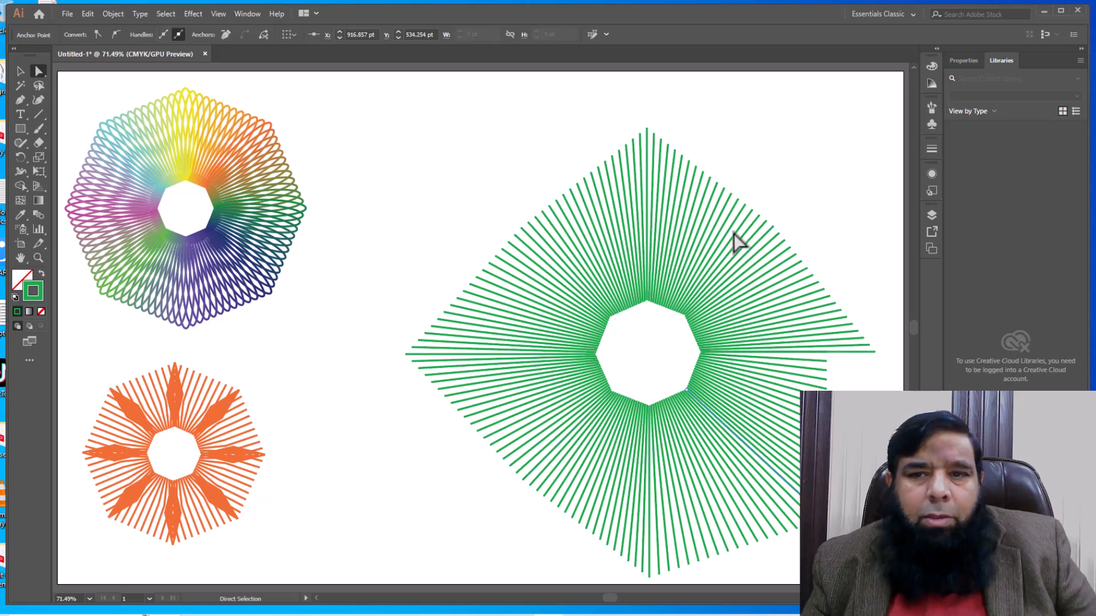
pyautogui.click(775, 227)
pyautogui.moveTo(775, 227); pyautogui.dragTo(805, 194)
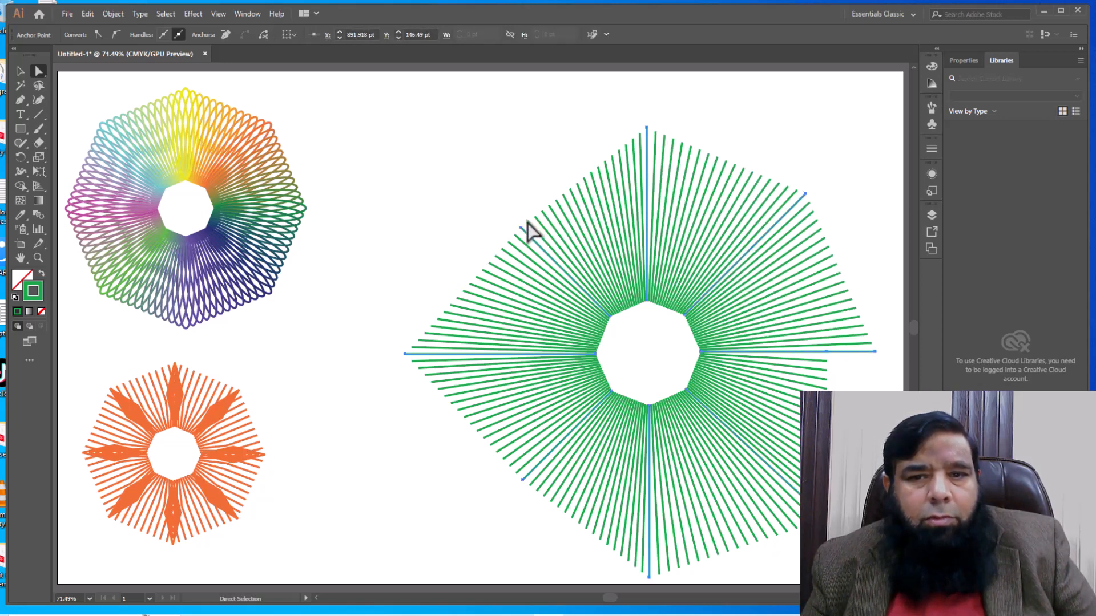
pyautogui.moveTo(526, 223); pyautogui.dragTo(489, 213)
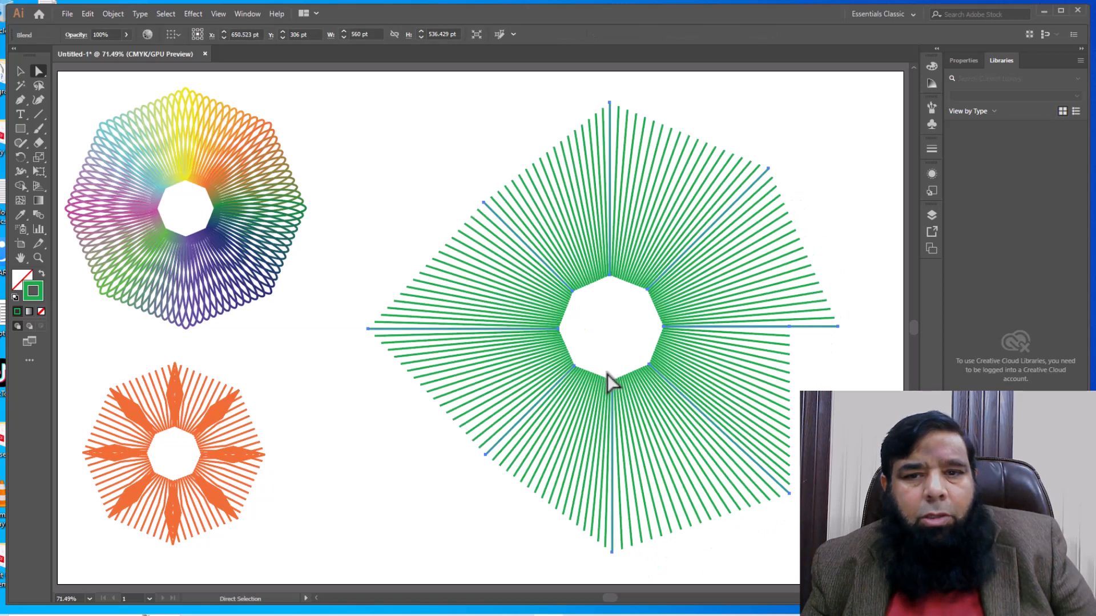
# Undo the anchor point edits on the green line blend back to its regular octagonal outline.
pyautogui.hotkey('ctrl', 'z')
pyautogui.hotkey('ctrl', 'z')
pyautogui.hotkey('ctrl', 'z')
pyautogui.hotkey('ctrl', 'z')
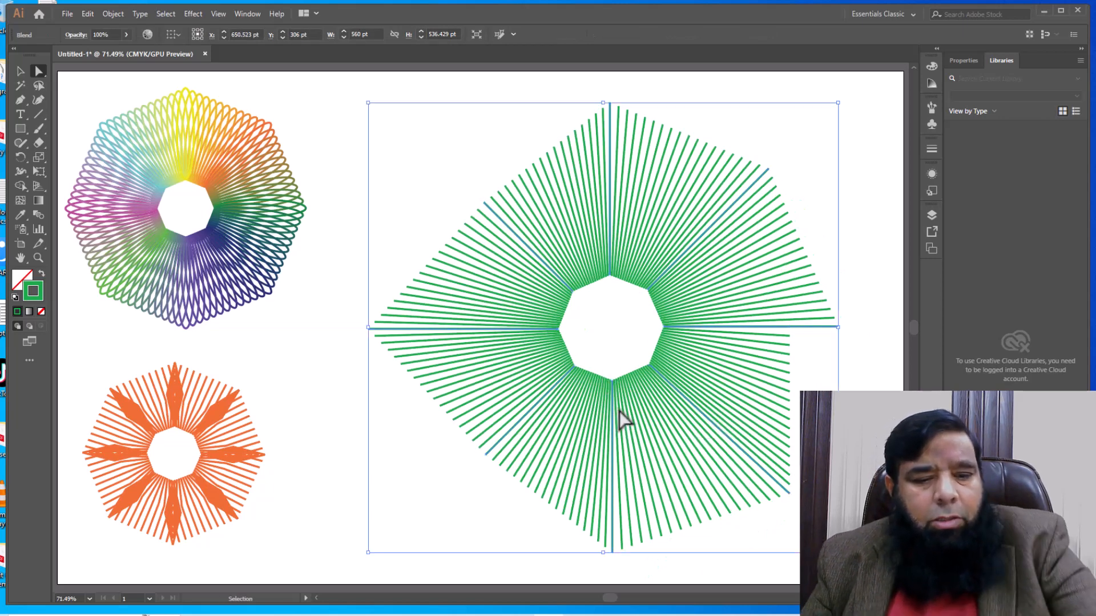
pyautogui.hotkey('ctrl', 'z')
pyautogui.hotkey('ctrl', 'z')
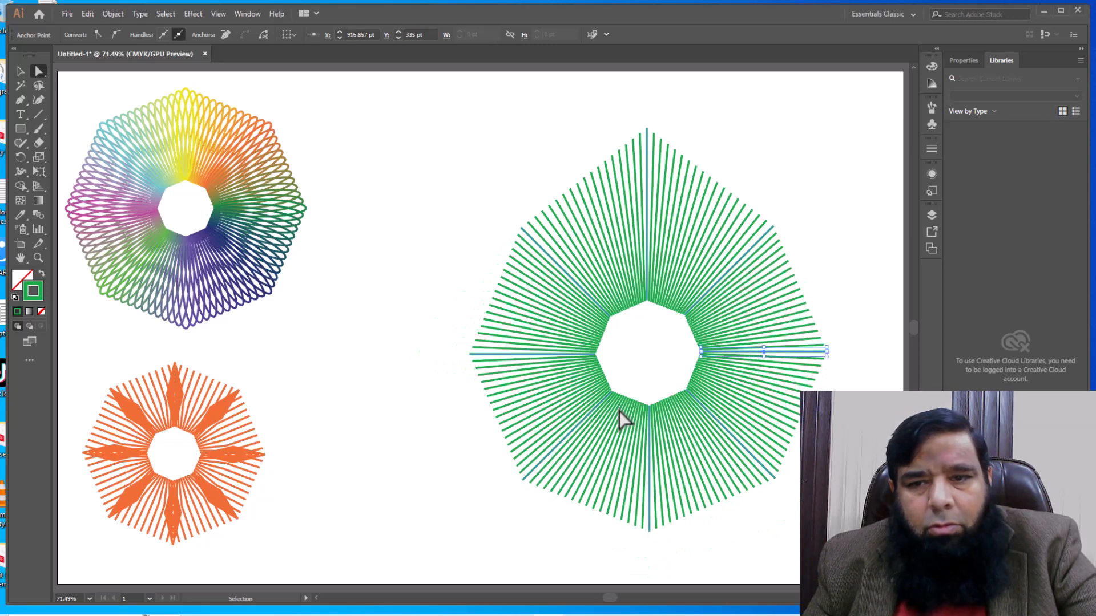
pyautogui.click(20, 70)
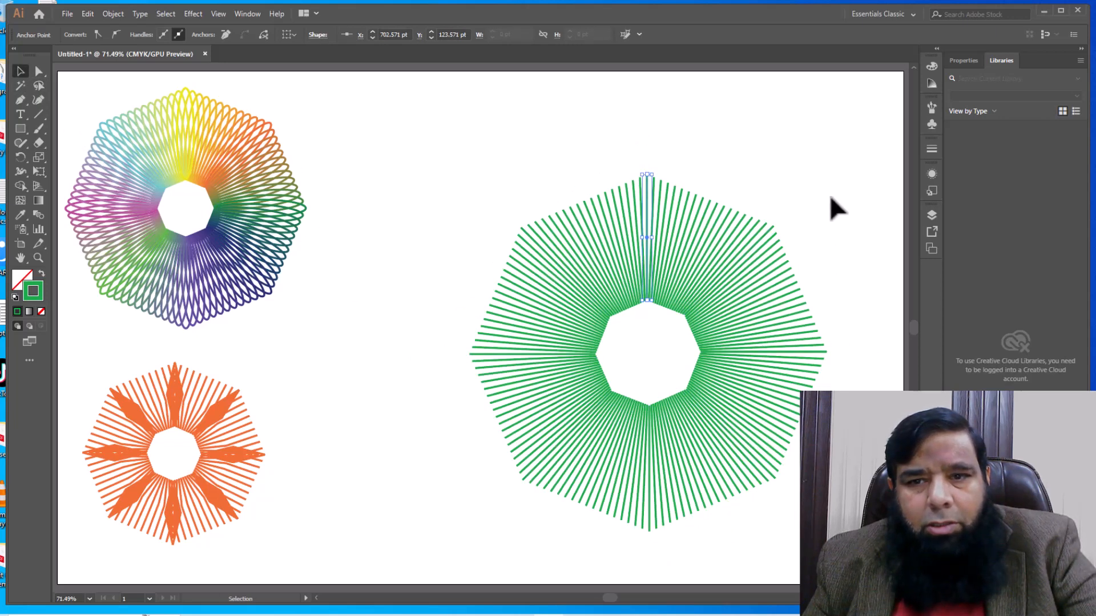
# Export the artwork as a JPEG named T2 in the pic change folder, using the CMYK colour model, low quality and 72 ppi.
pyautogui.click(64, 16)
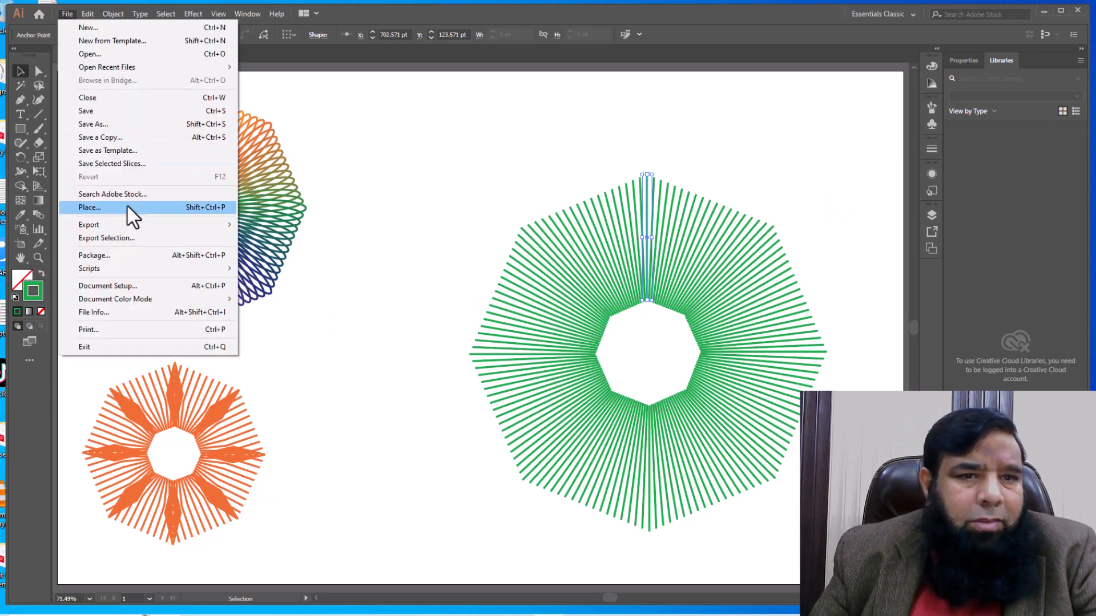
pyautogui.moveTo(134, 225)
pyautogui.click(269, 238)
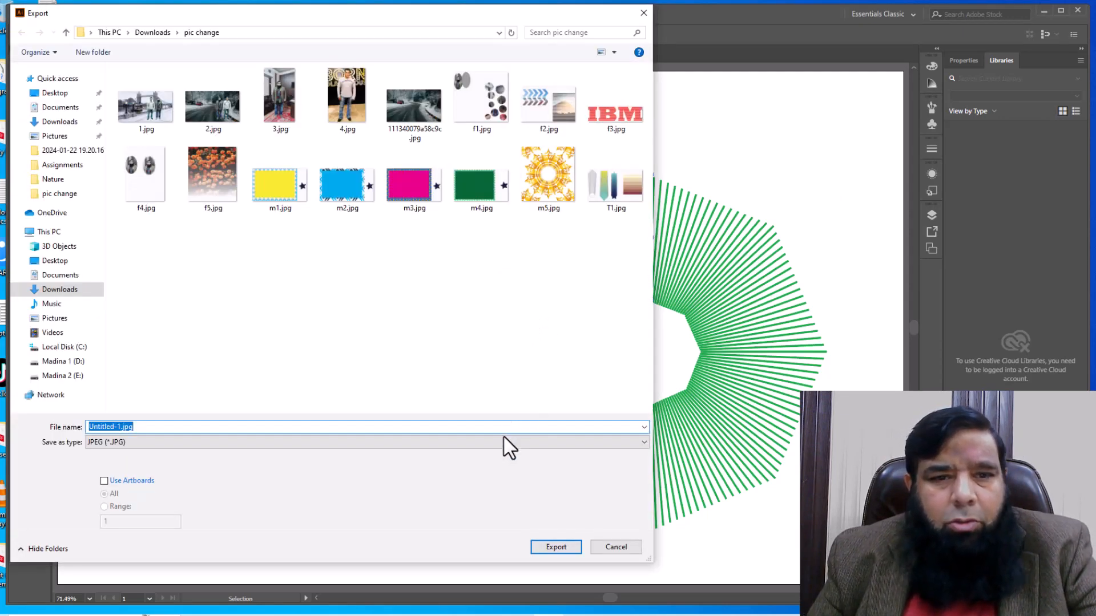
pyautogui.write('T2')
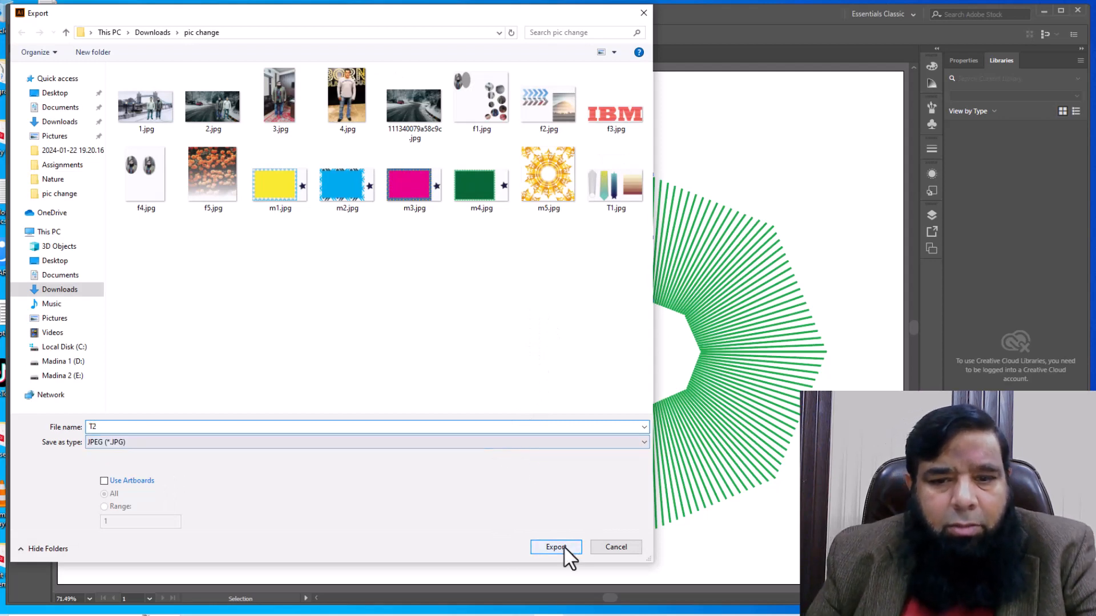
pyautogui.click(556, 547)
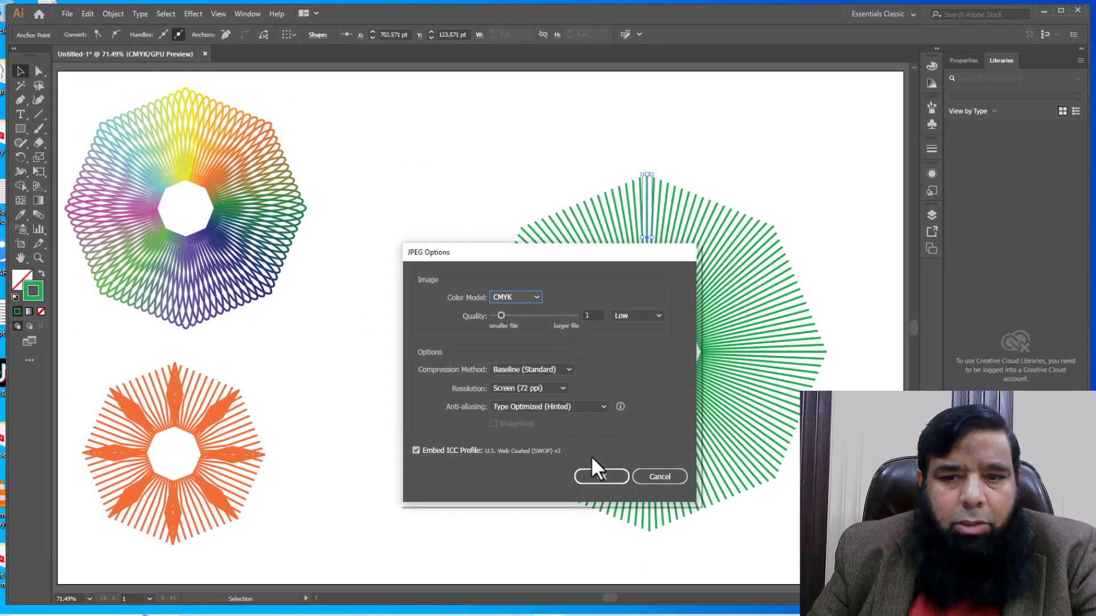
pyautogui.click(601, 477)
# Delete all three ornaments from the artboard.
pyautogui.moveTo(798, 127); pyautogui.dragTo(117, 474)
pyautogui.press('Delete')
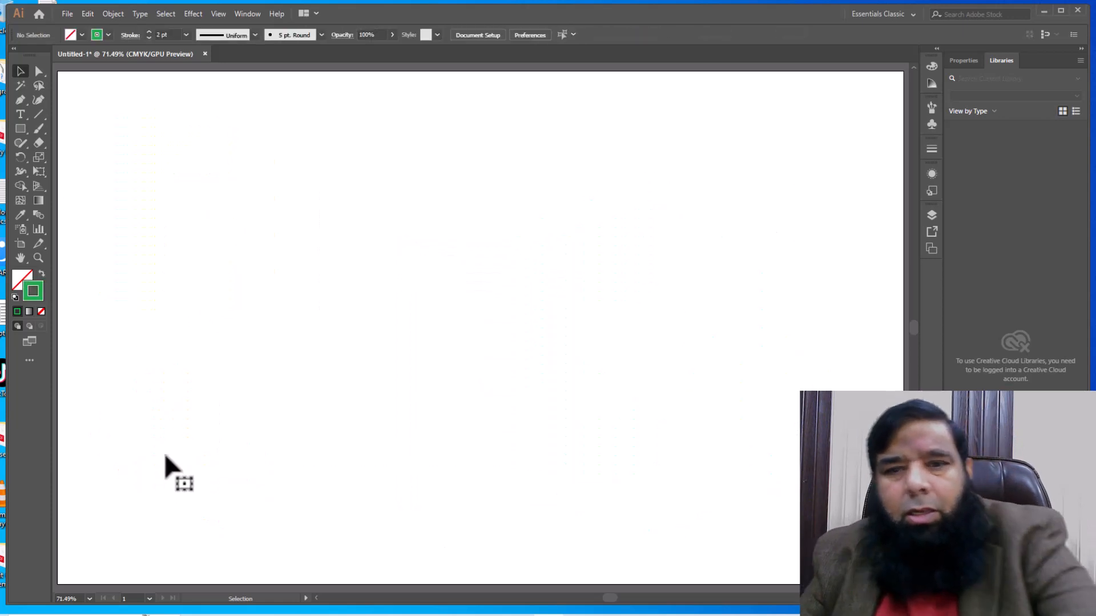
# Draw a horizontal line about 416 pt long near the artboard's lower edge and shift it about 286 pt to the right.
pyautogui.click(37, 115)
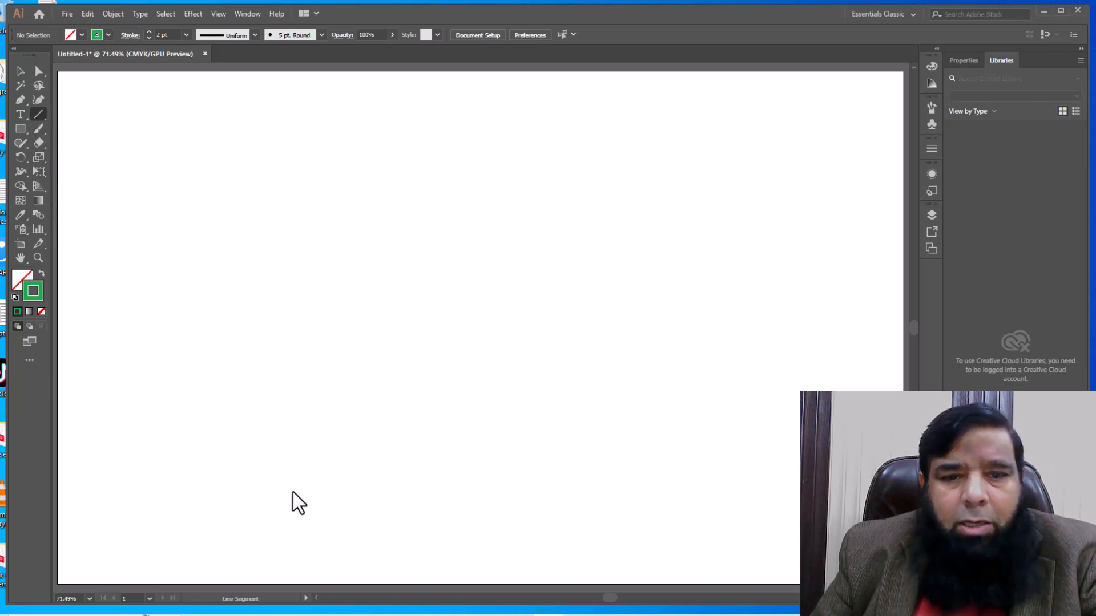
pyautogui.moveTo(295, 502); pyautogui.dragTo(645, 501)
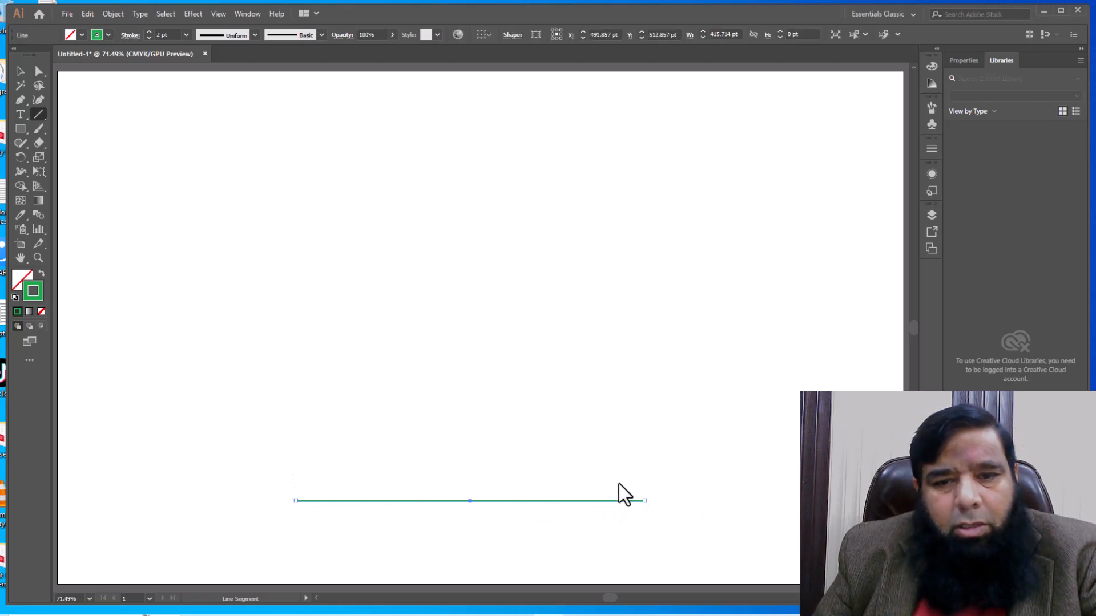
pyautogui.click(20, 72)
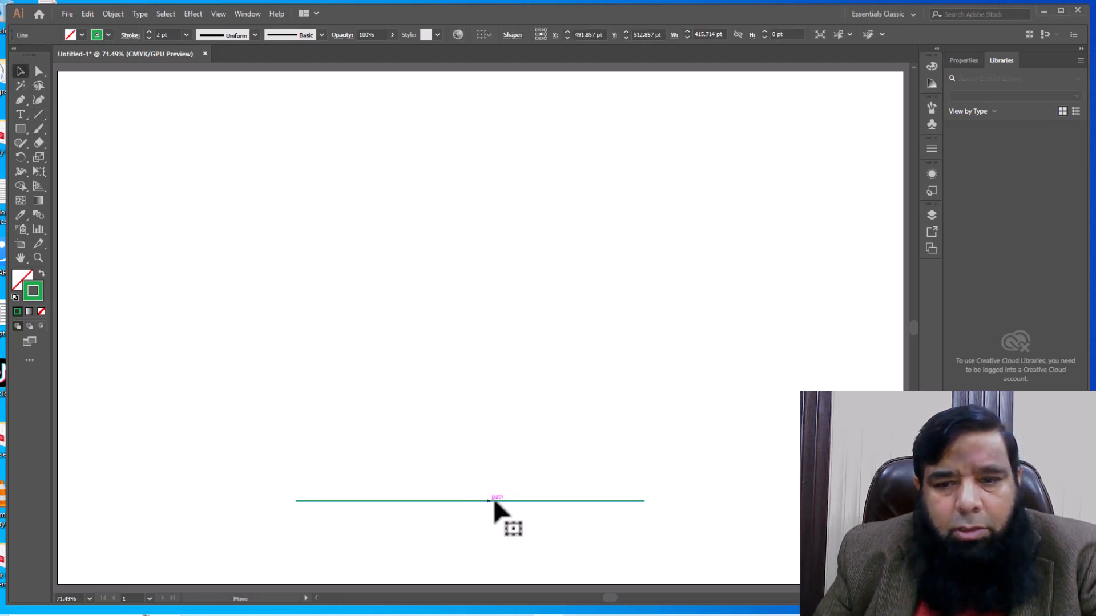
pyautogui.moveTo(489, 501); pyautogui.dragTo(729, 501)
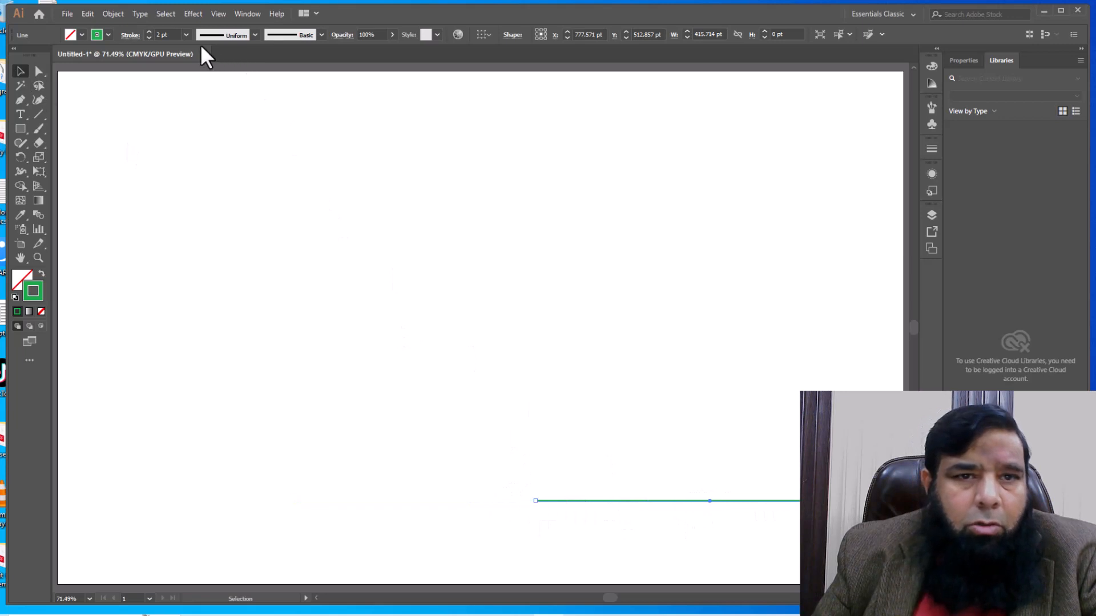
# Give the horizontal line a 10 pt stroke in dark navy blue.
pyautogui.click(185, 35)
pyautogui.click(191, 183)
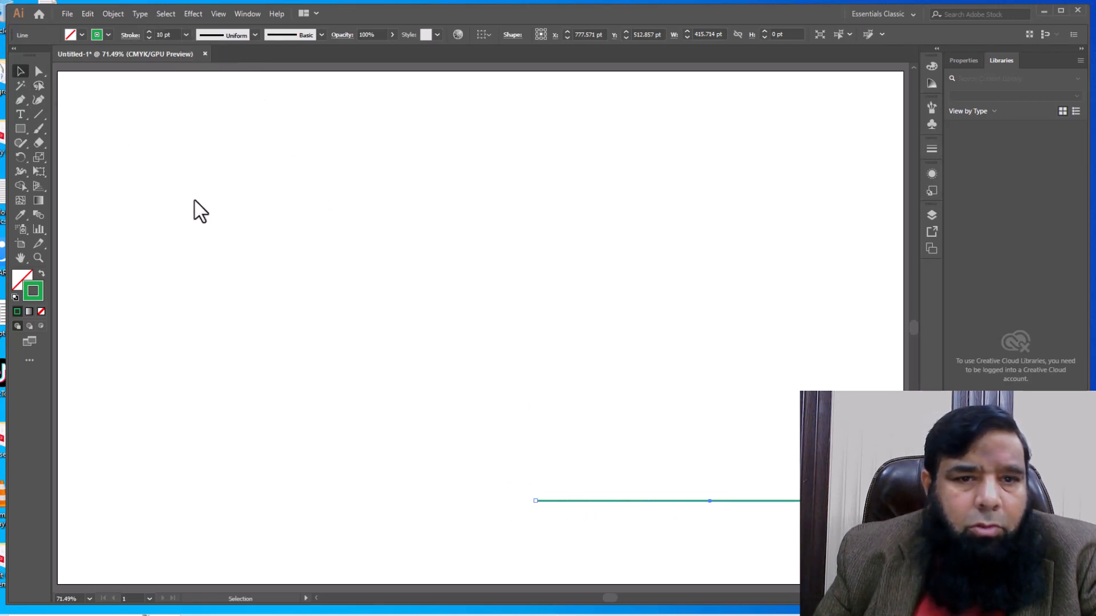
pyautogui.doubleClick(40, 298)
pyautogui.click(537, 334)
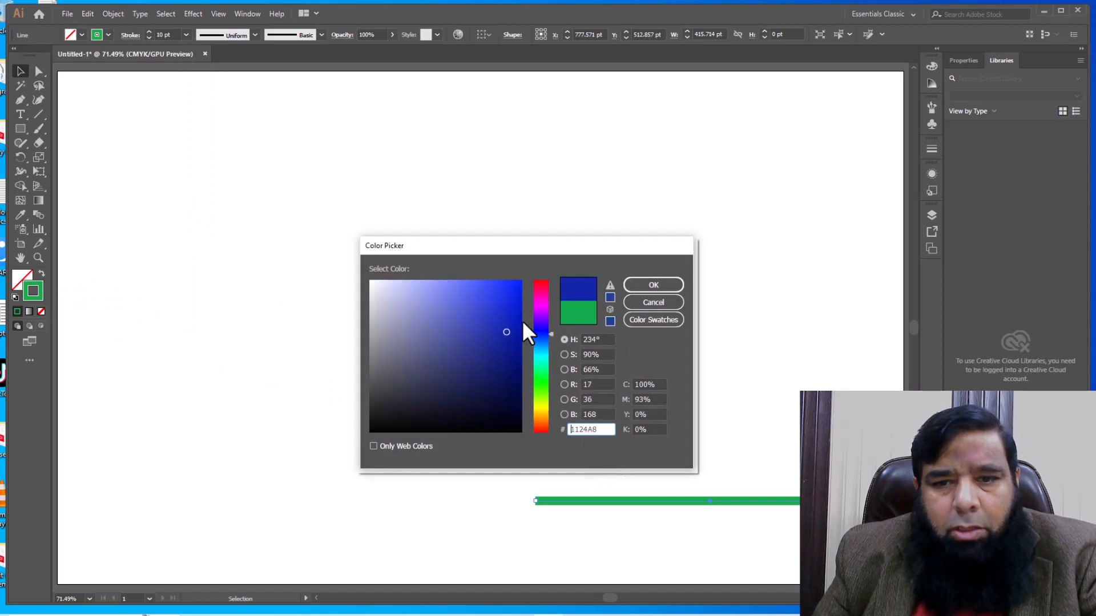
pyautogui.click(514, 387)
pyautogui.click(653, 284)
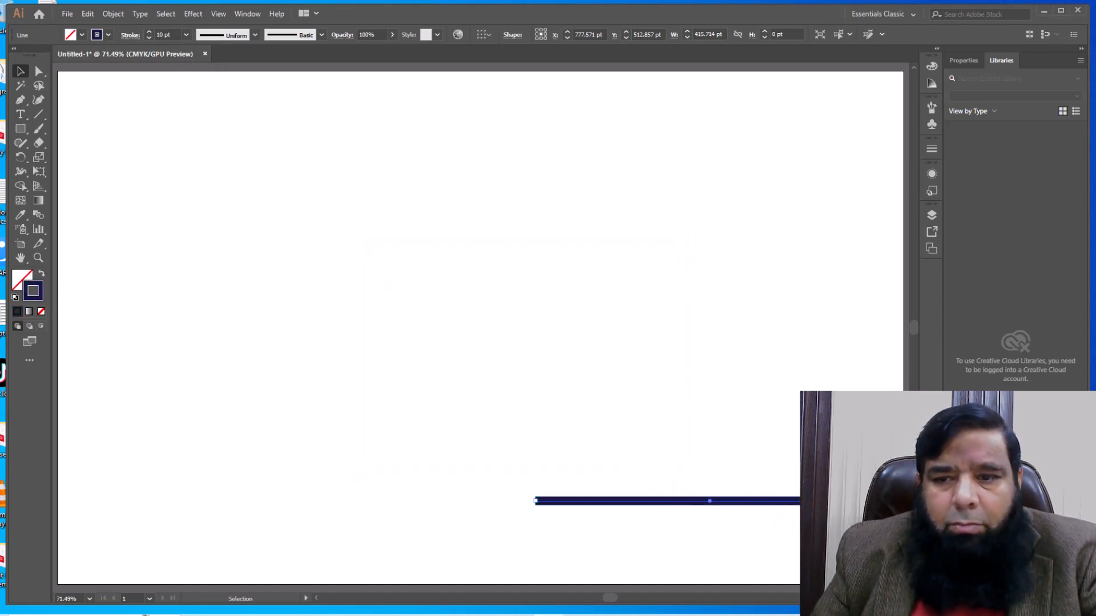
# Draw a vertical line about 352 pt tall to the left of the horizontal line and set its stroke to 2 pt.
pyautogui.click(39, 114)
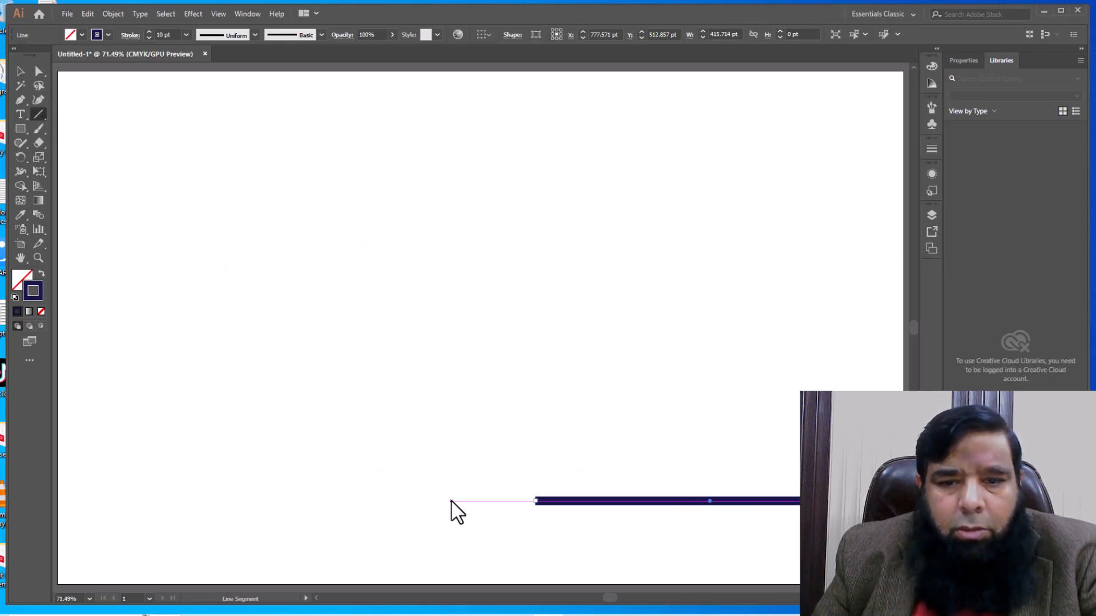
pyautogui.moveTo(451, 501); pyautogui.dragTo(438, 209)
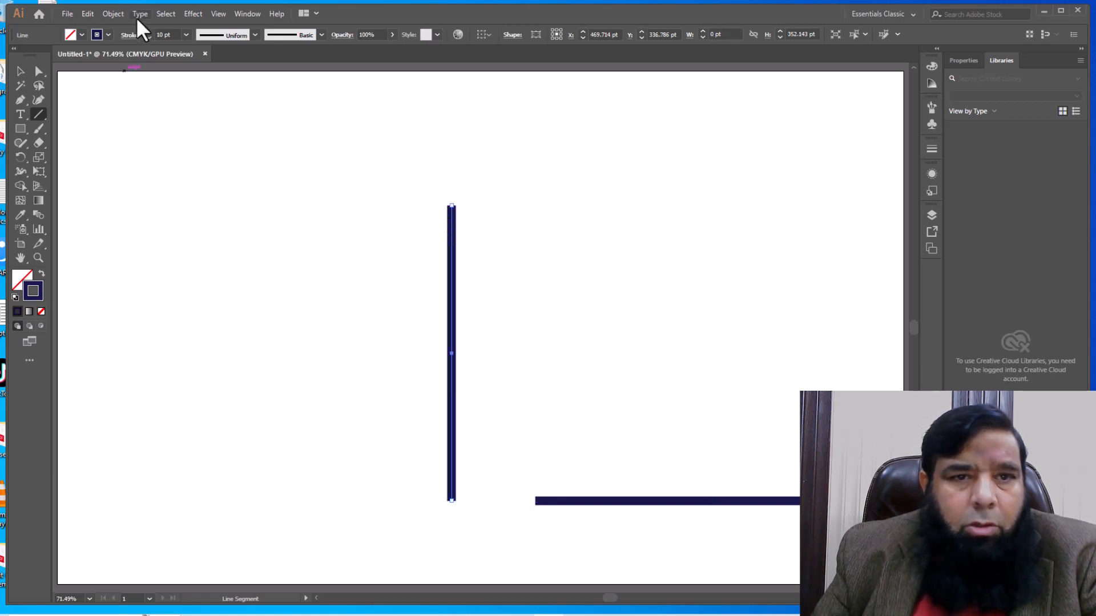
pyautogui.click(184, 34)
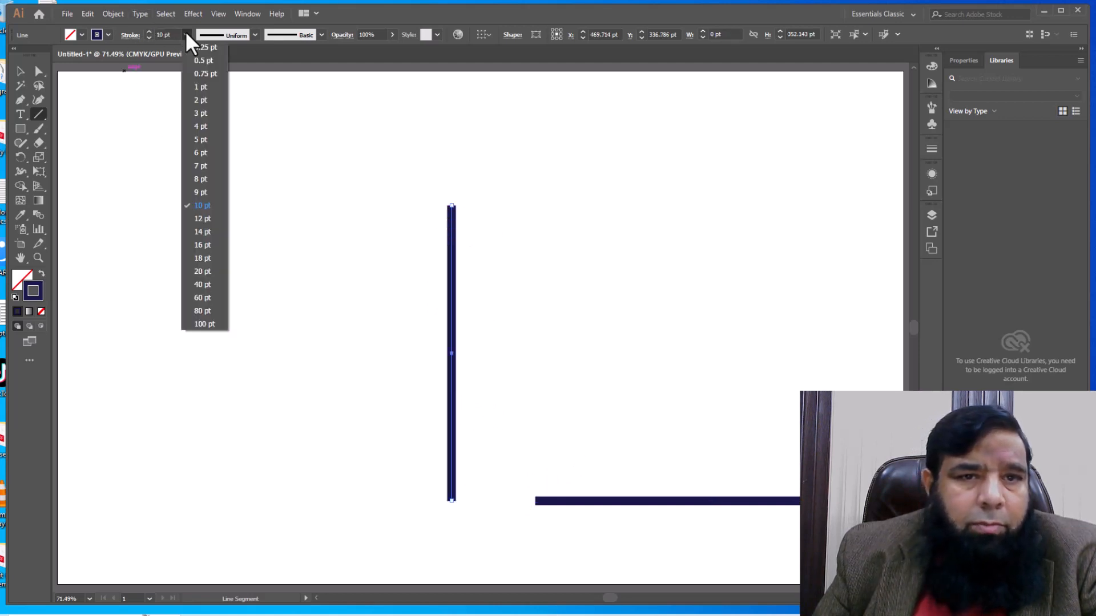
pyautogui.click(200, 101)
pyautogui.click(22, 75)
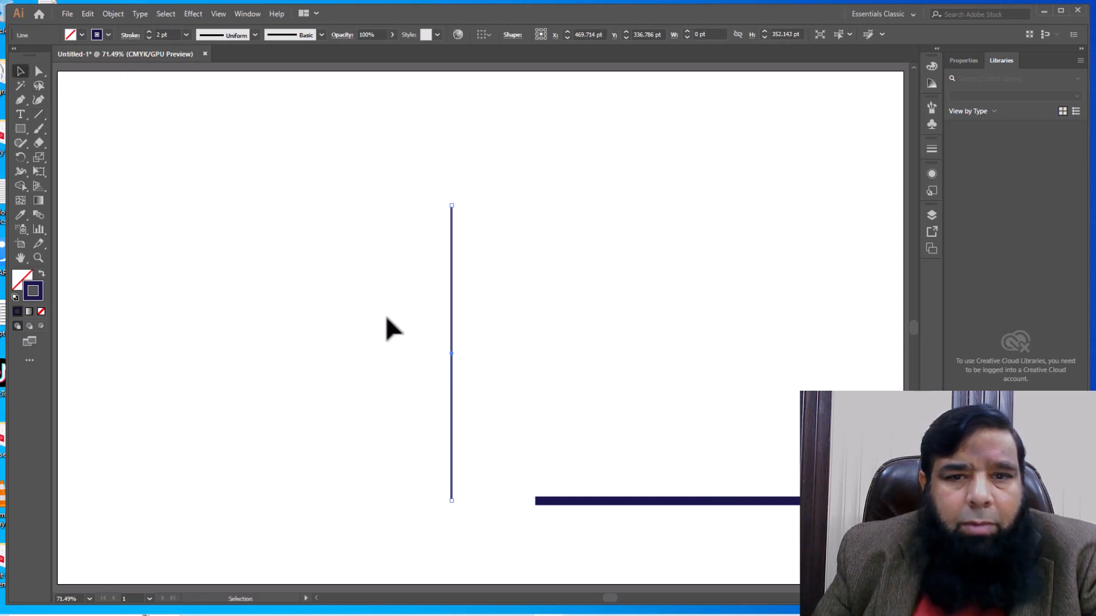
# Select the thin vertical and thick horizontal lines and make a blend from them.
pyautogui.moveTo(362, 239); pyautogui.dragTo(705, 505)
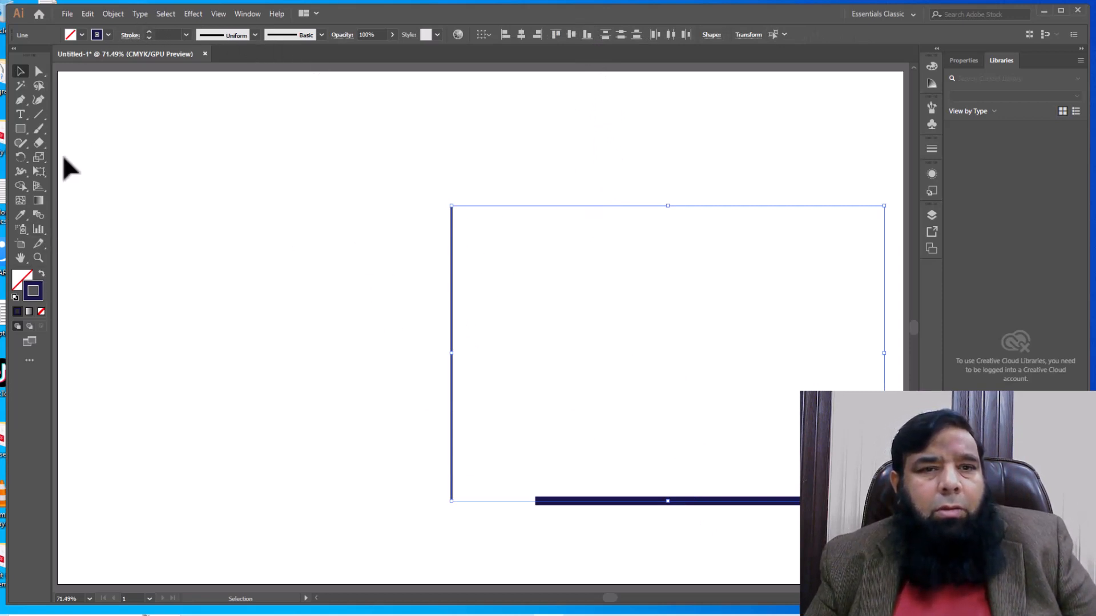
pyautogui.click(112, 12)
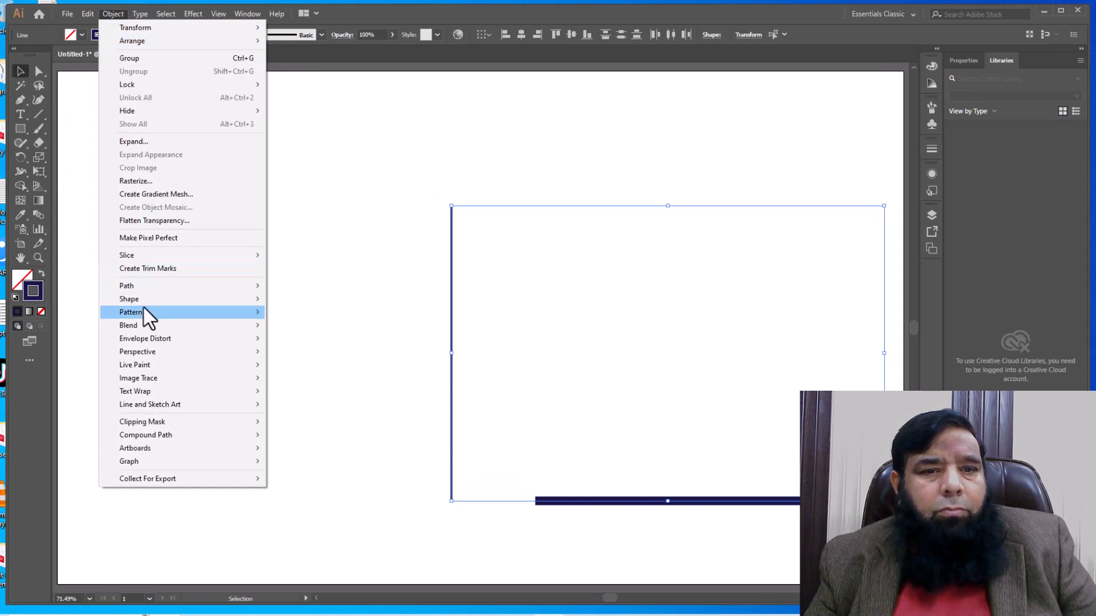
pyautogui.moveTo(146, 323)
pyautogui.click(286, 326)
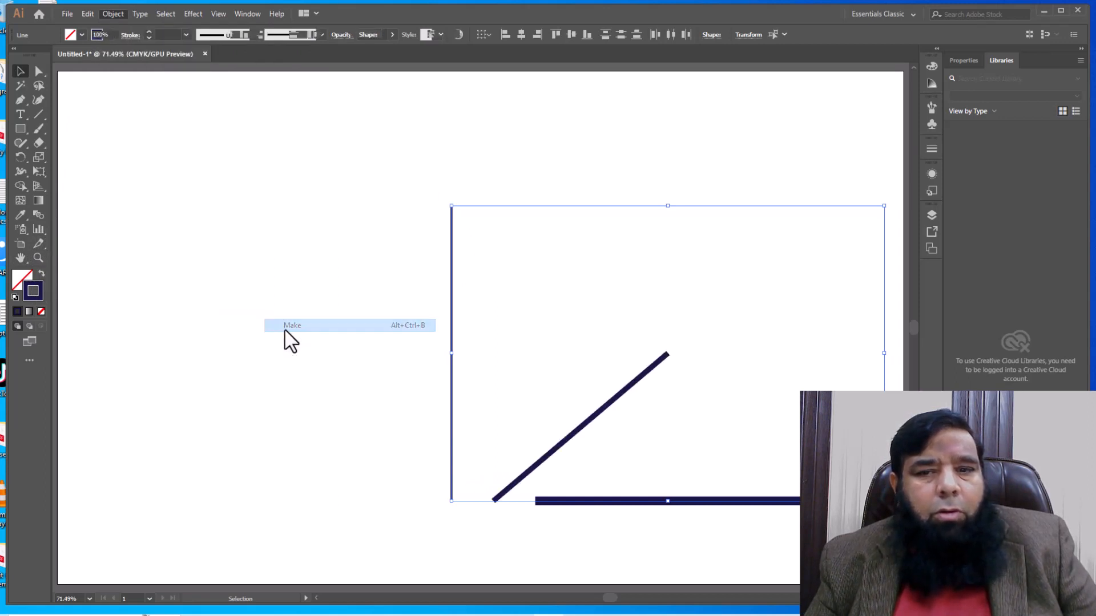
# Turn on the blend preview and set the navy line blend's spacing to 9 specified steps.
pyautogui.doubleClick(39, 215)
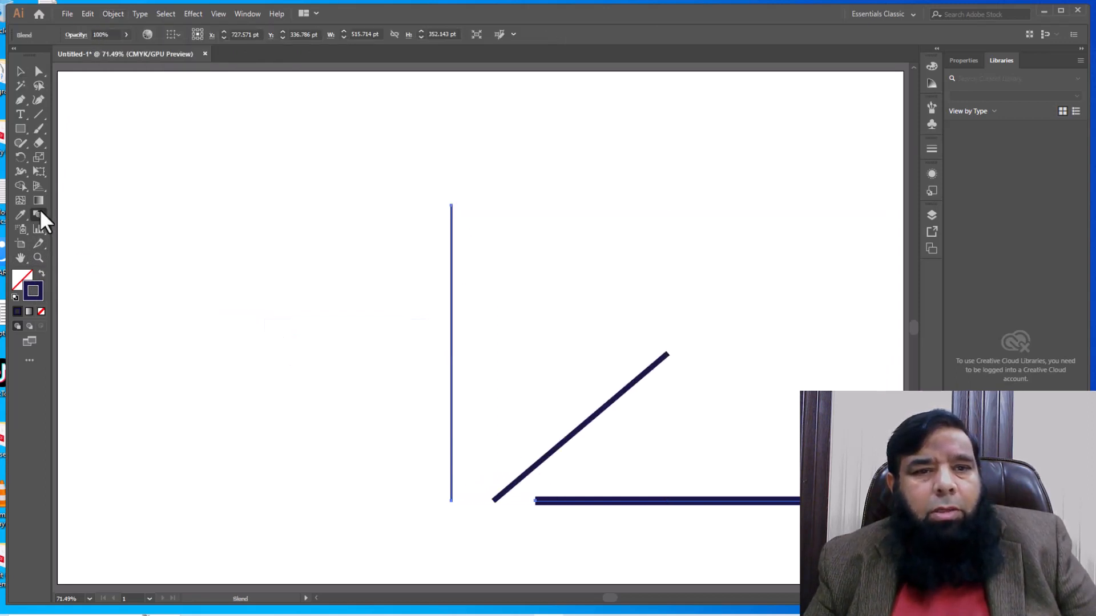
pyautogui.moveTo(350, 109); pyautogui.dragTo(190, 244)
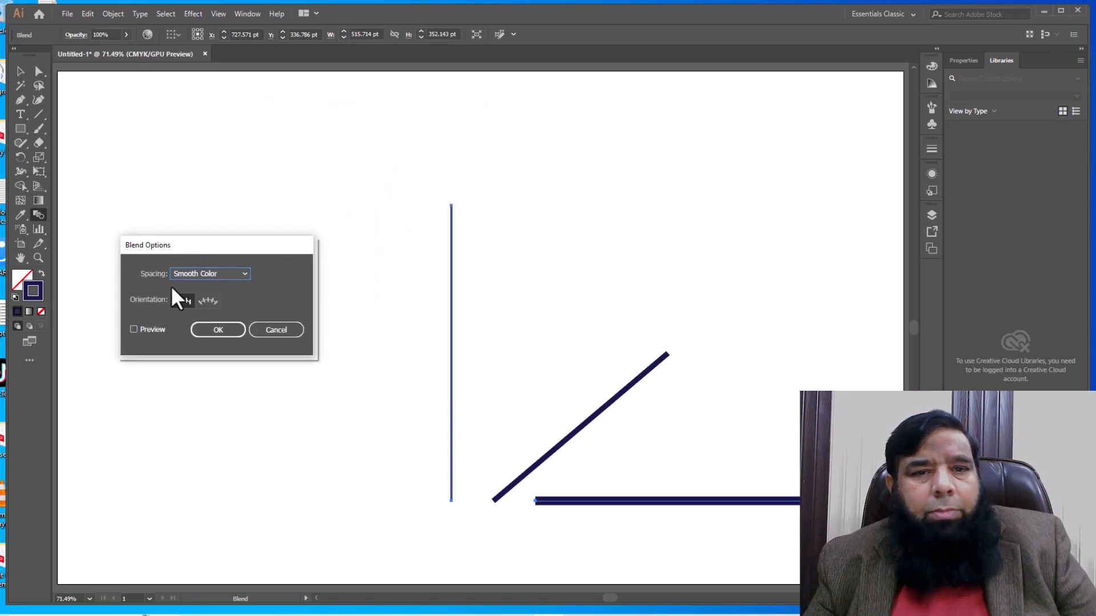
pyautogui.click(135, 330)
pyautogui.click(245, 274)
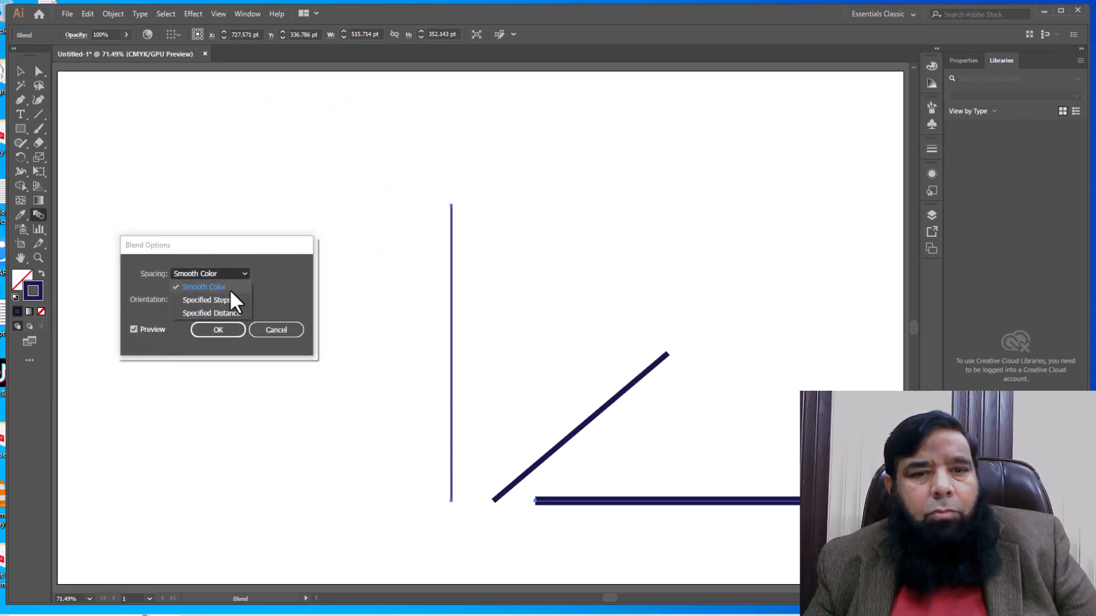
pyautogui.click(226, 296)
pyautogui.press('Up')
pyautogui.press('Up')
pyautogui.press('Up')
pyautogui.press('Up')
pyautogui.press('Up')
pyautogui.press('Up')
pyautogui.press('Up')
pyautogui.press('Up')
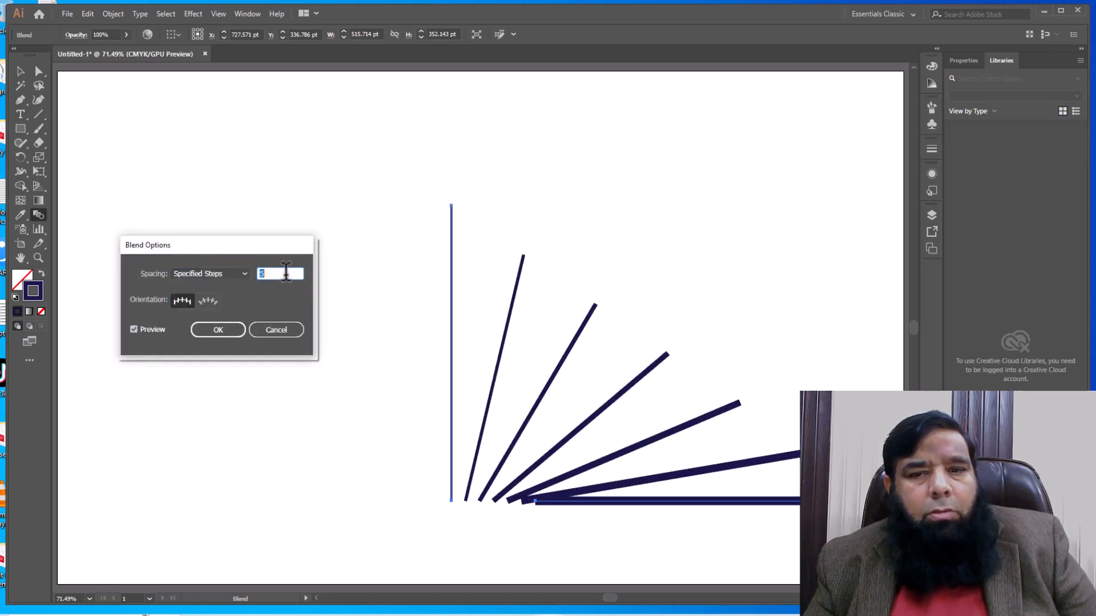
pyautogui.press('Up')
pyautogui.press('Up')
pyautogui.press('Up')
pyautogui.press('Up')
pyautogui.press('Up')
pyautogui.press('Up')
pyautogui.press('Up')
pyautogui.press('Up')
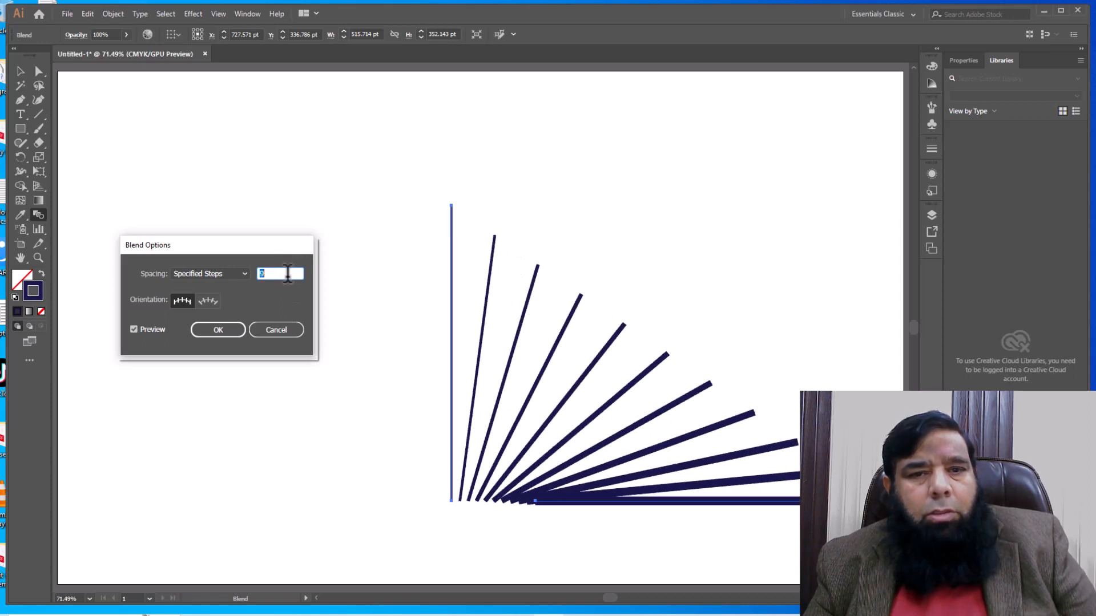
# Set the line blend's spacing to 18 specified steps and apply it.
pyautogui.press('Up')
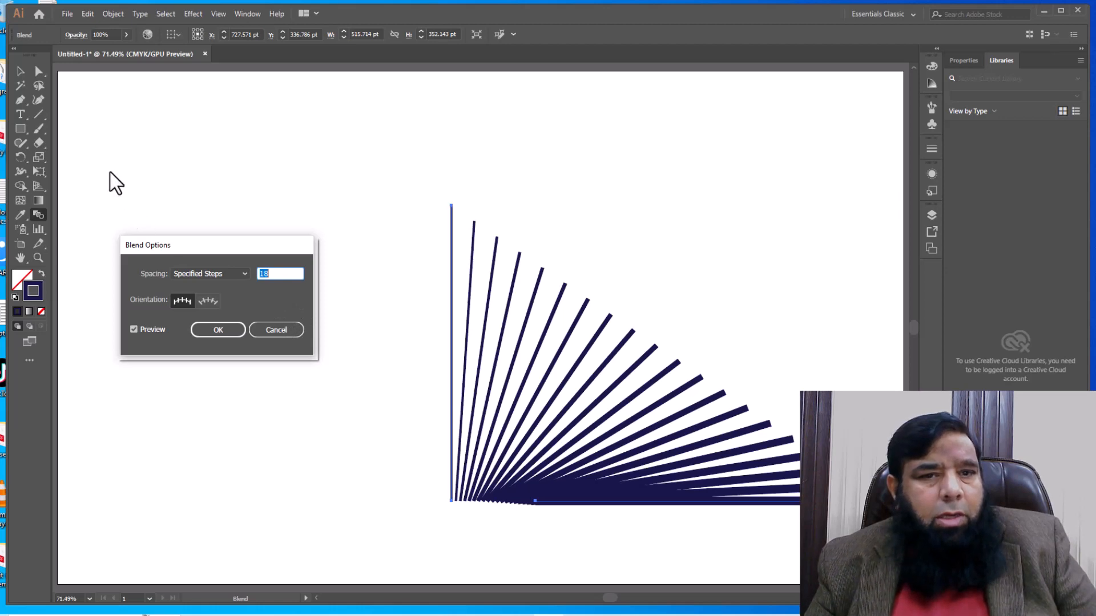
pyautogui.click(23, 74)
pyautogui.moveTo(149, 255); pyautogui.dragTo(688, 98)
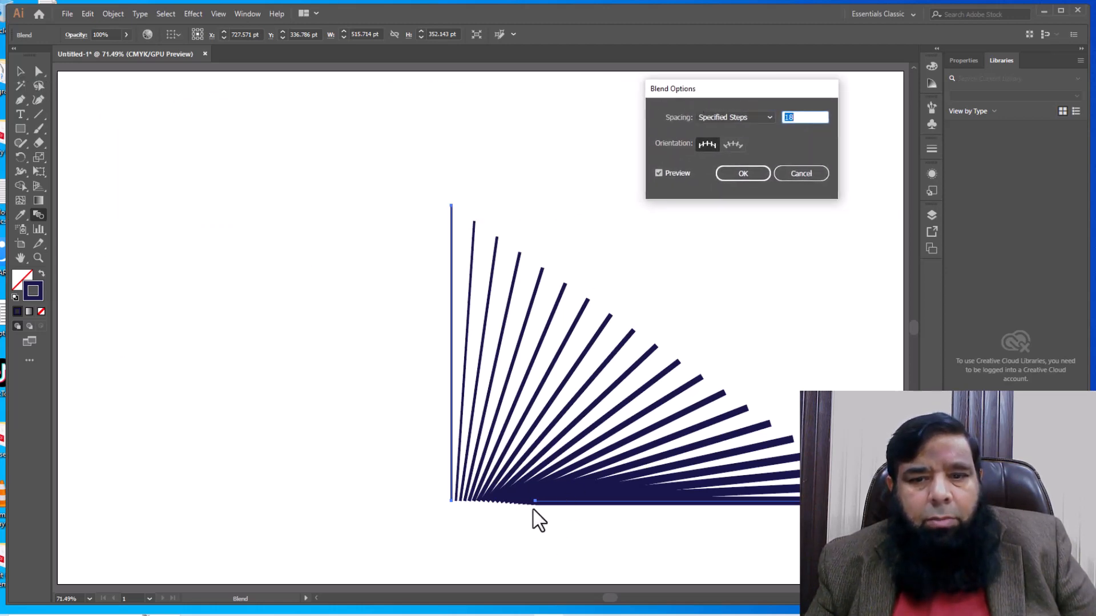
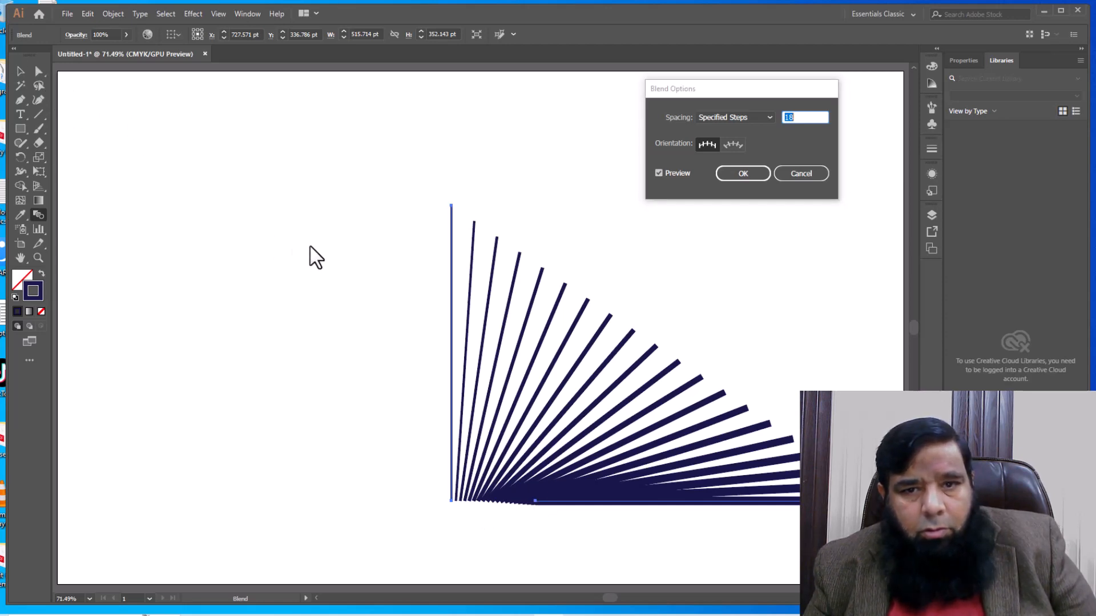
pyautogui.click(739, 173)
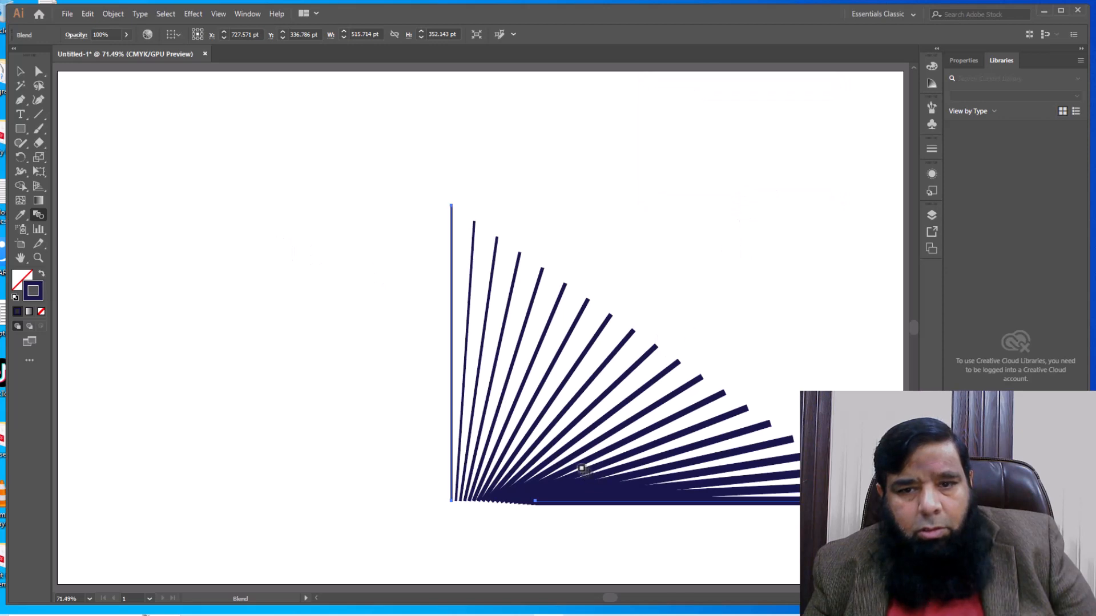
# Try repositioning the line blend by its anchor points and rotating it counter-clockwise, and undo the rotation.
pyautogui.click(41, 73)
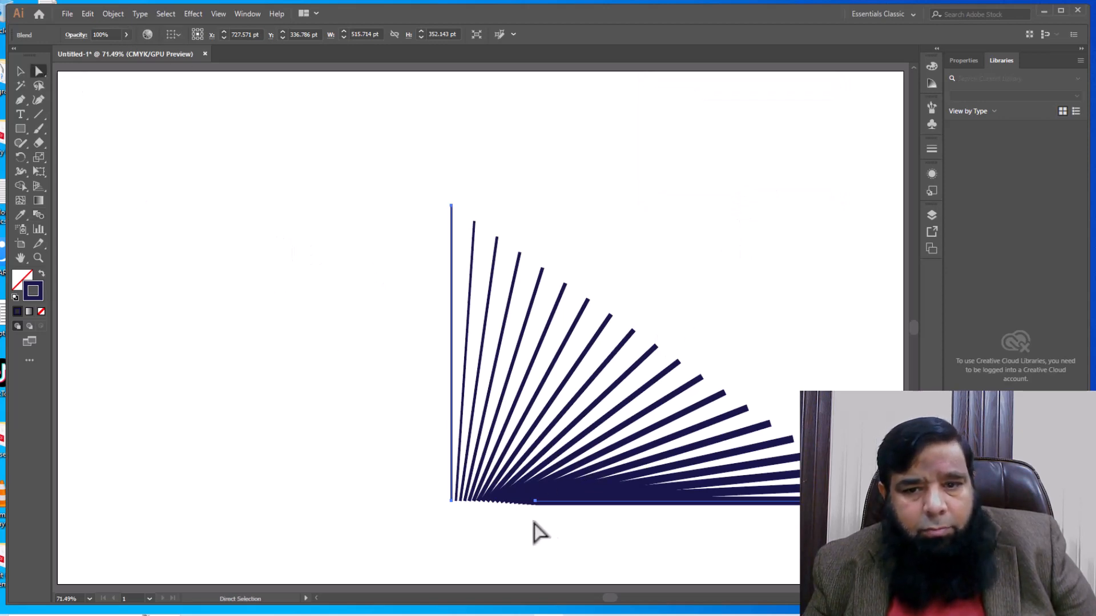
pyautogui.moveTo(536, 502); pyautogui.dragTo(532, 512)
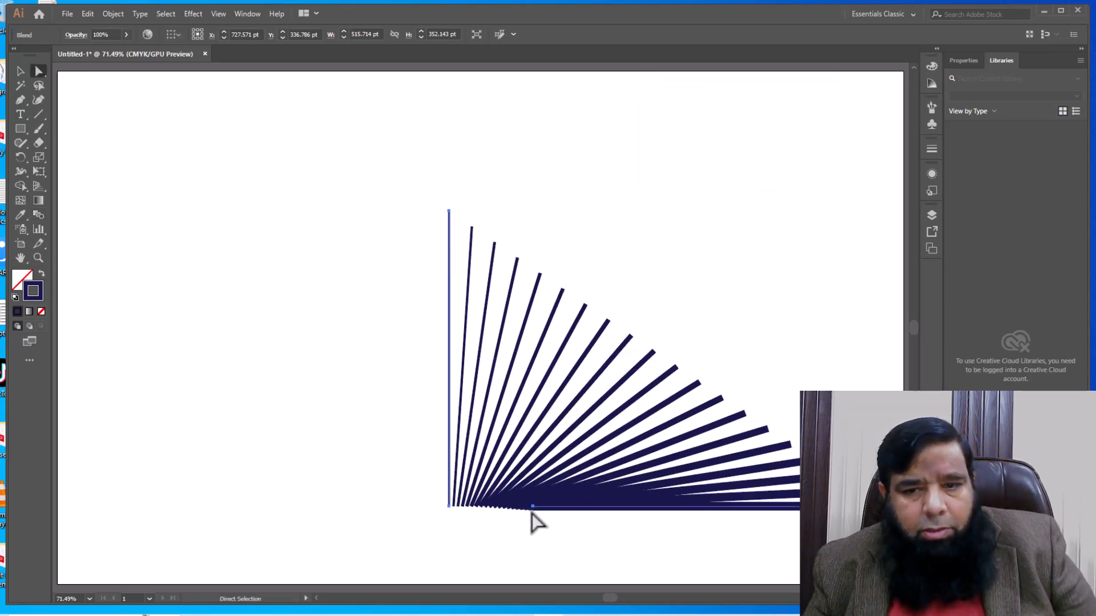
pyautogui.moveTo(451, 507); pyautogui.dragTo(457, 505)
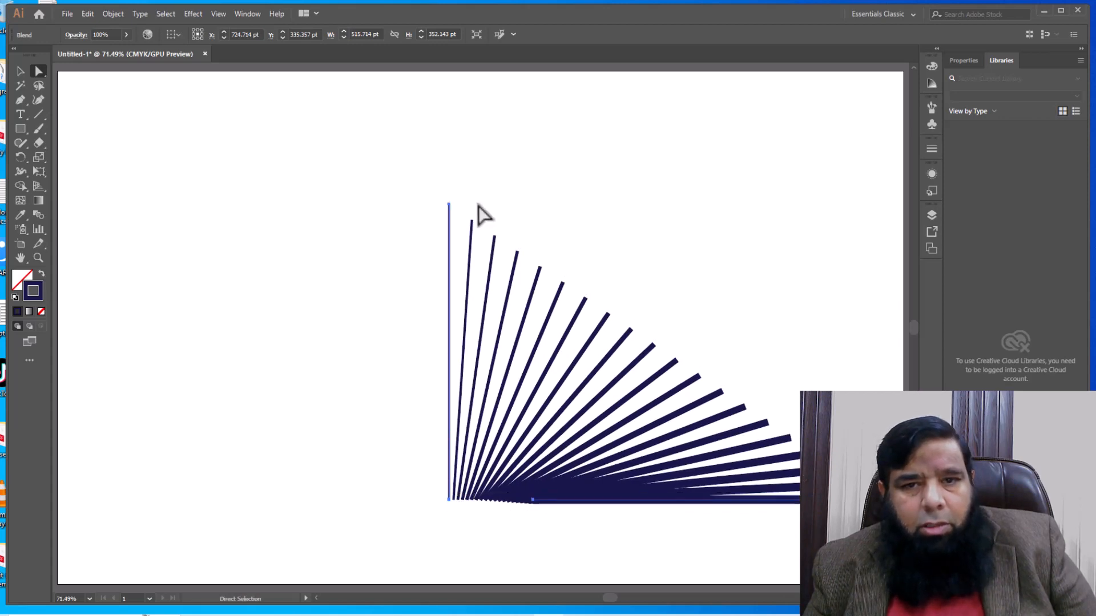
pyautogui.moveTo(449, 205); pyautogui.dragTo(281, 264)
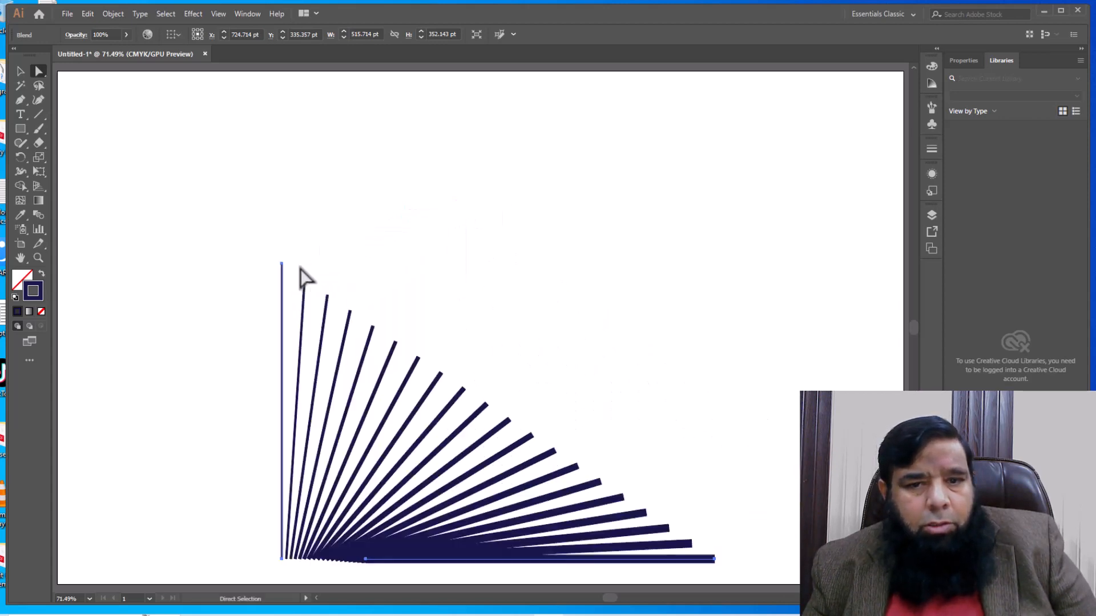
pyautogui.moveTo(455, 560); pyautogui.dragTo(564, 486)
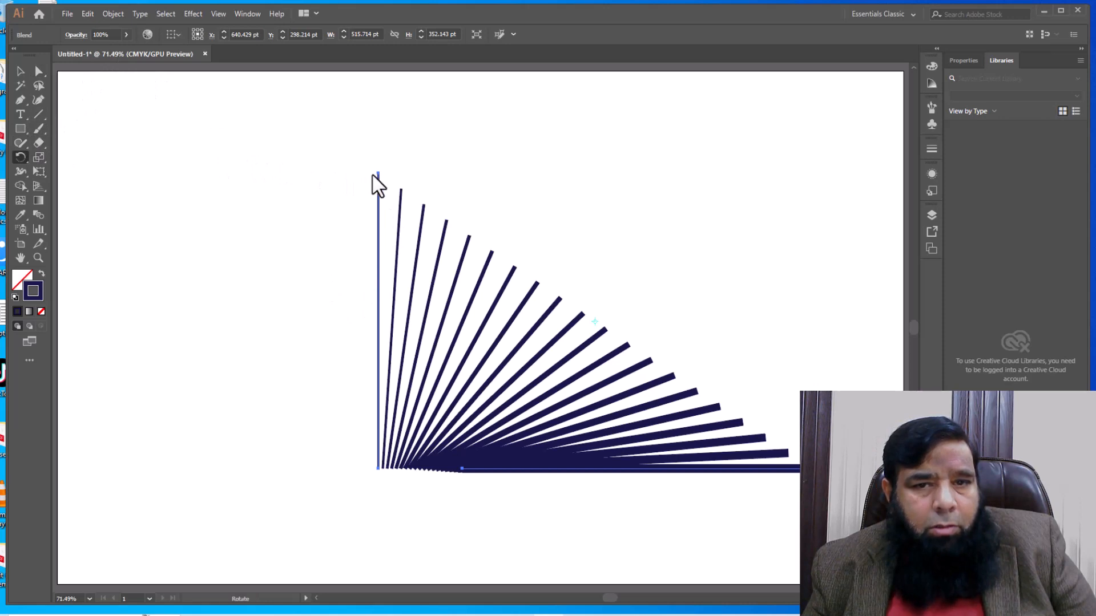
pyautogui.moveTo(380, 174); pyautogui.dragTo(187, 211)
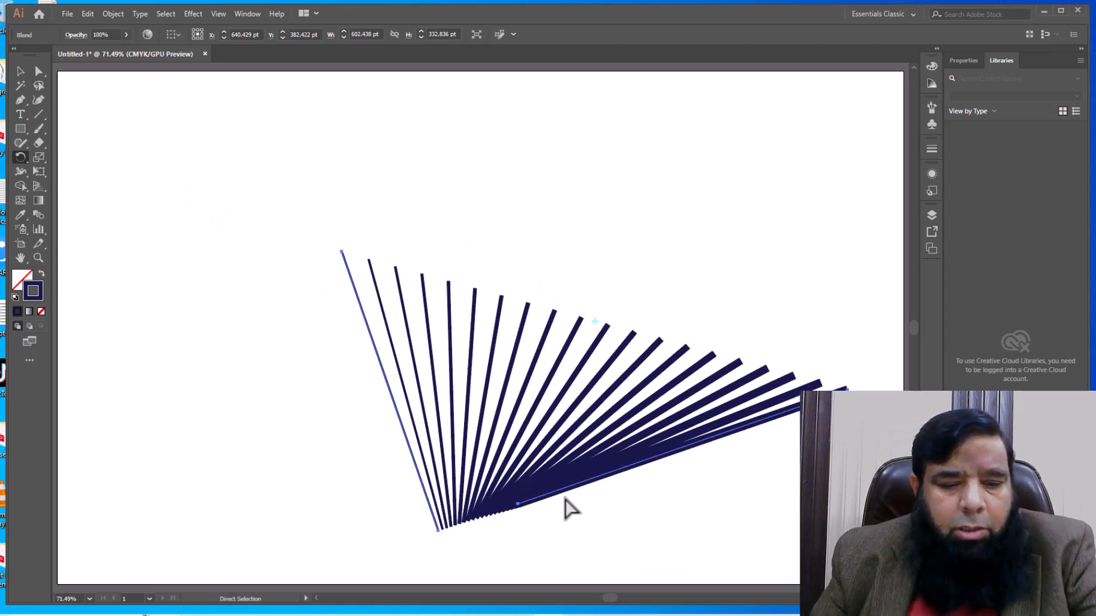
pyautogui.hotkey('ctrl', 'z')
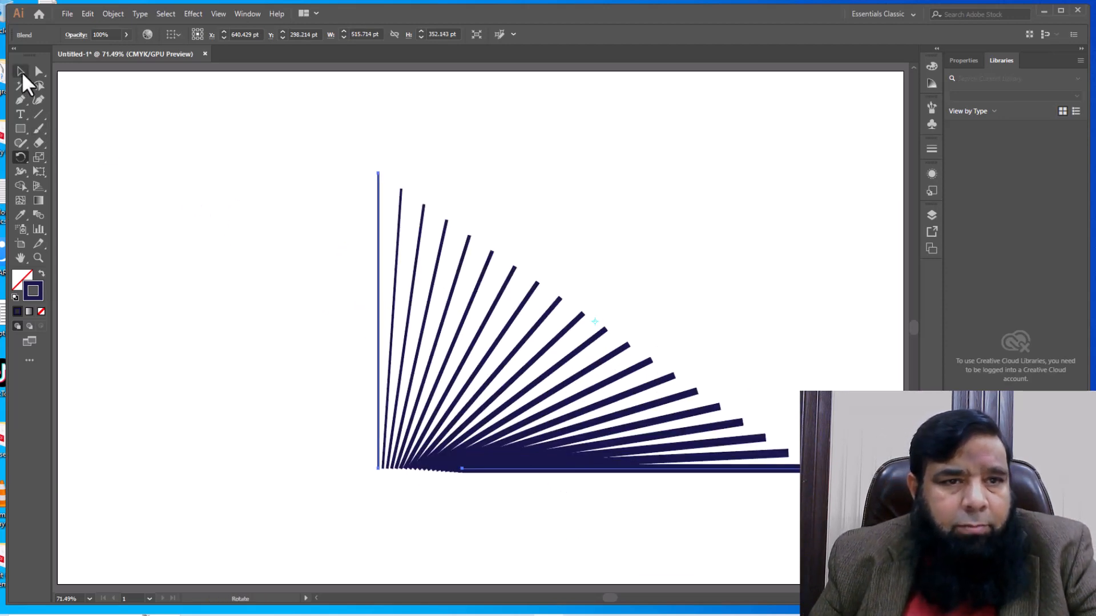
# Scale the line blend down to about 324 by 221 pt and move it into the artboard's lower-left corner.
pyautogui.click(20, 71)
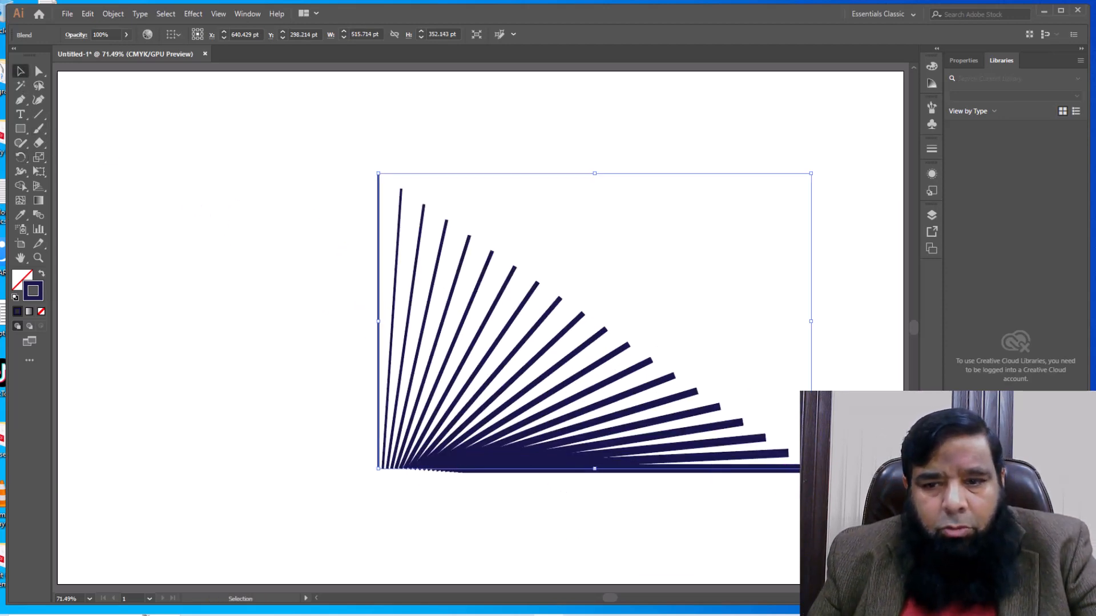
pyautogui.moveTo(811, 469); pyautogui.dragTo(649, 360)
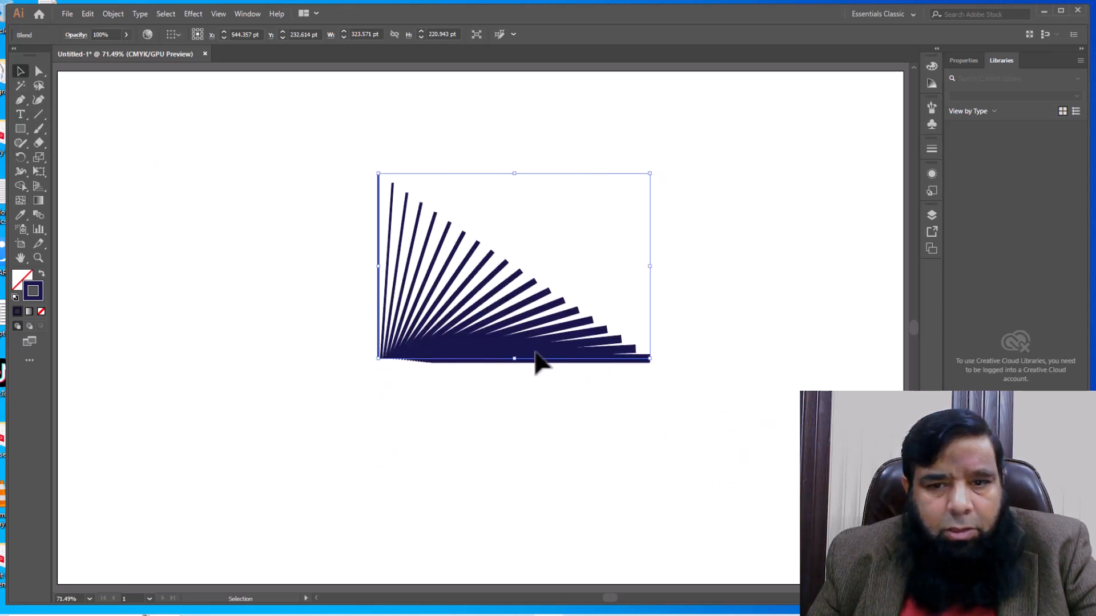
pyautogui.moveTo(536, 352); pyautogui.dragTo(173, 534)
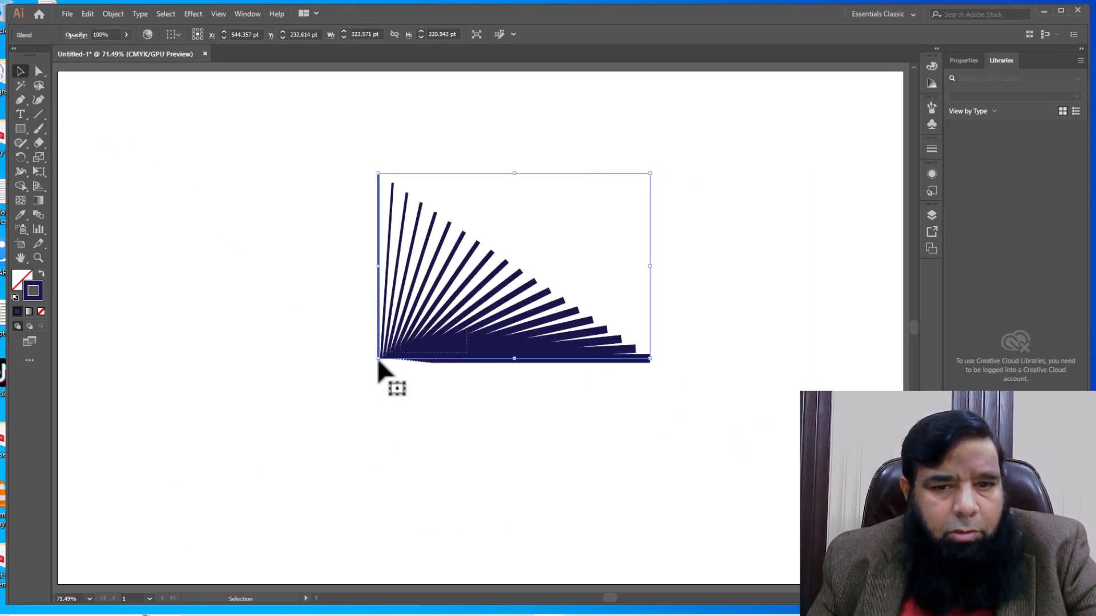
pyautogui.moveTo(378, 358); pyautogui.dragTo(122, 506)
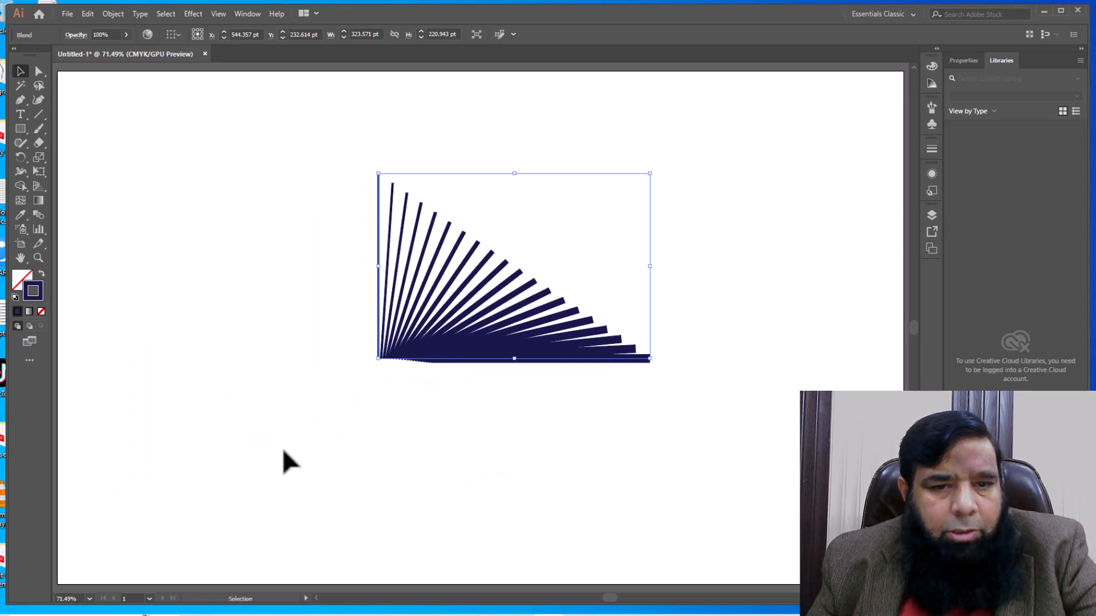
pyautogui.moveTo(528, 360); pyautogui.dragTo(198, 553)
# Reduce the fan-shaped line blend to 10 specified steps.
pyautogui.doubleClick(38, 215)
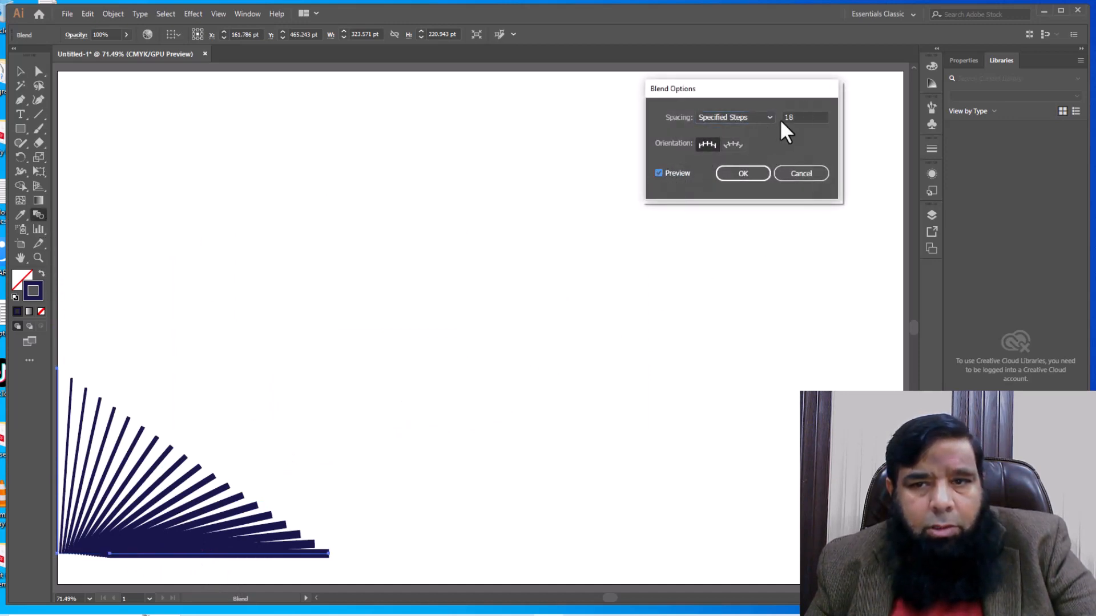
pyautogui.doubleClick(802, 117)
pyautogui.write('9')
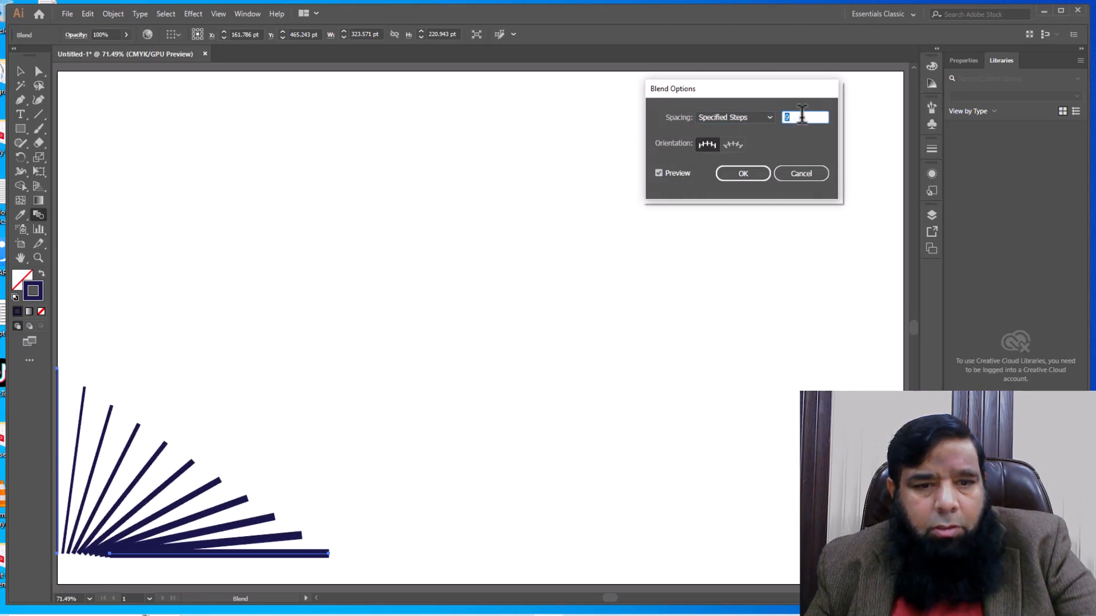
pyautogui.write('10')
pyautogui.click(739, 175)
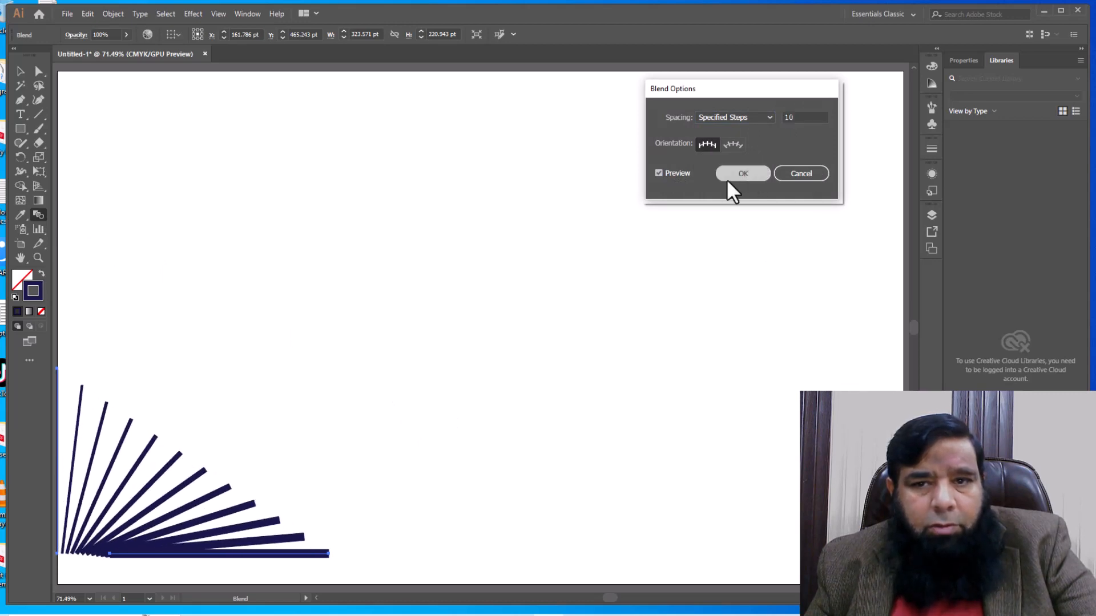
pyautogui.click(21, 72)
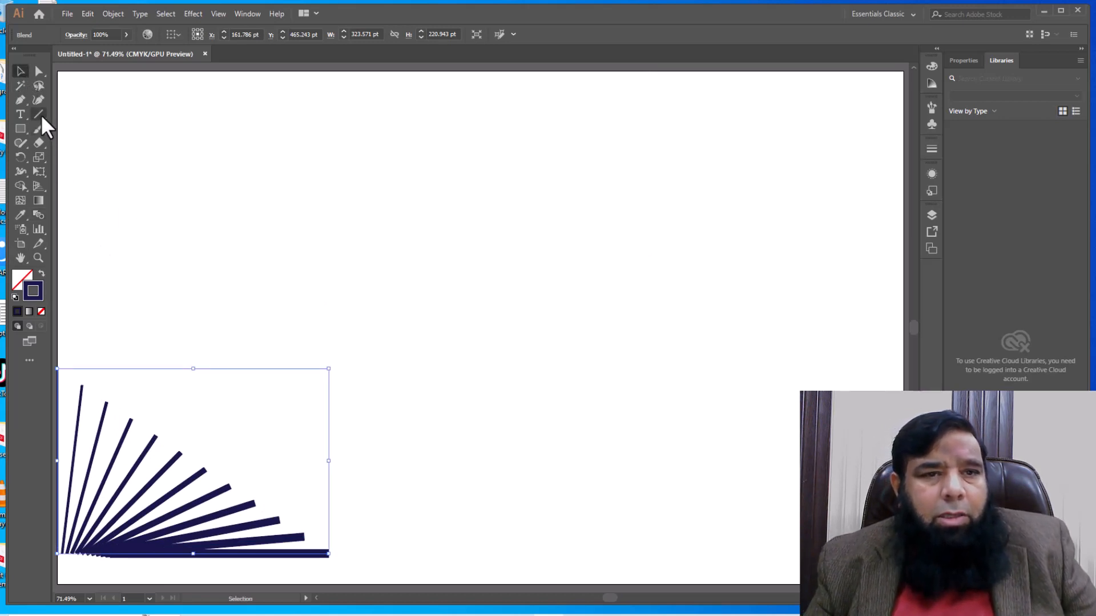
# Draw a horizontal line about 524 pt long in the empty area of the artboard and set its stroke to 1 pt.
pyautogui.click(39, 115)
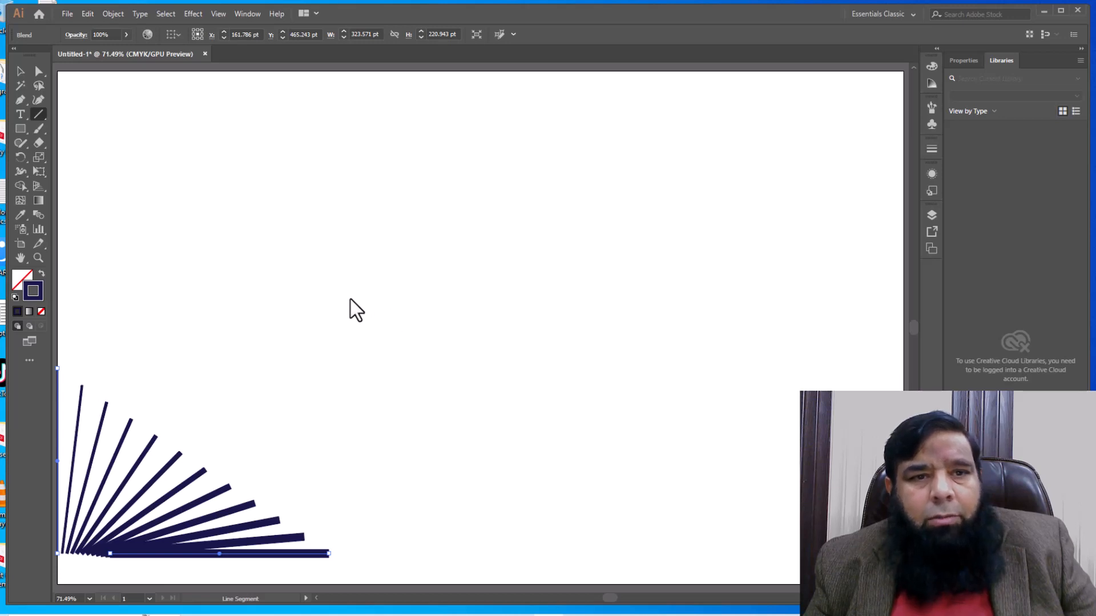
pyautogui.moveTo(469, 326); pyautogui.dragTo(834, 331)
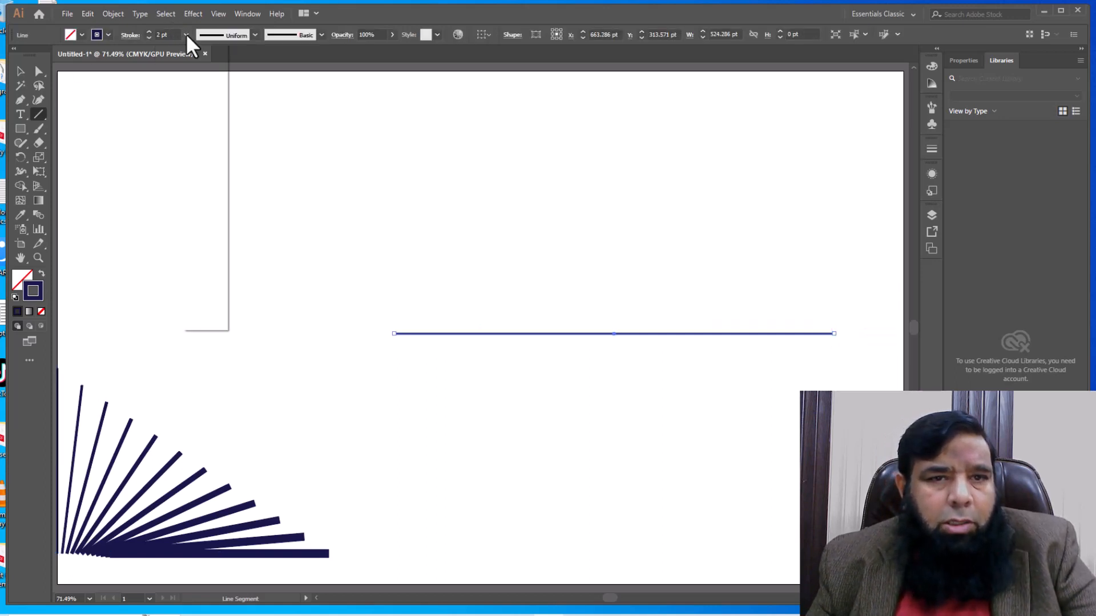
pyautogui.click(194, 90)
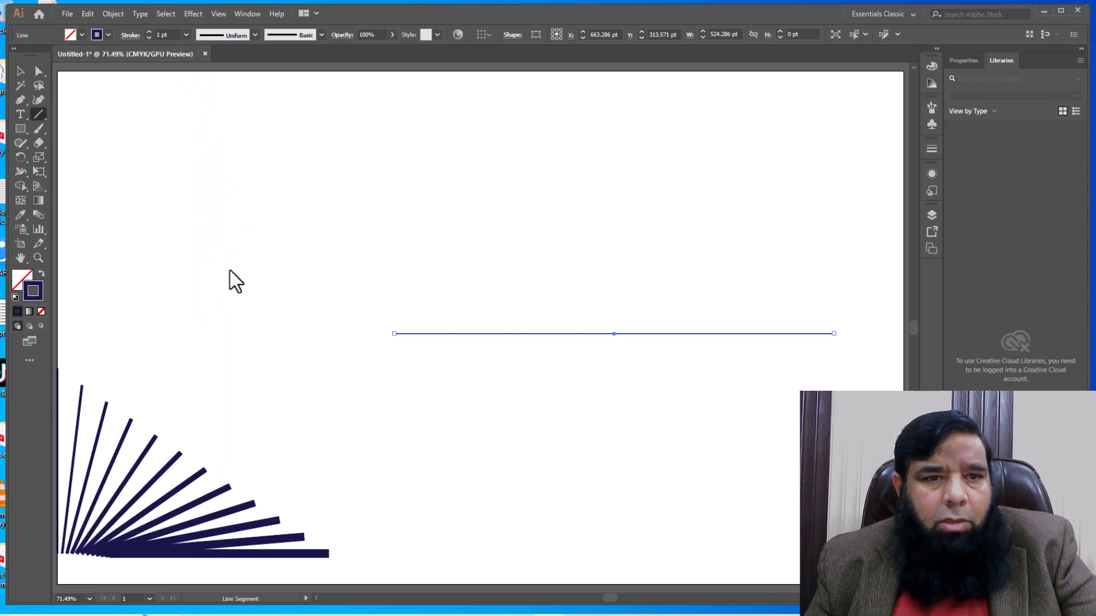
# Draw a rising diagonal line about 321 pt wide and 274 pt high across the horizontal line, with a bright green #0CEA26 stroke.
pyautogui.click(44, 117)
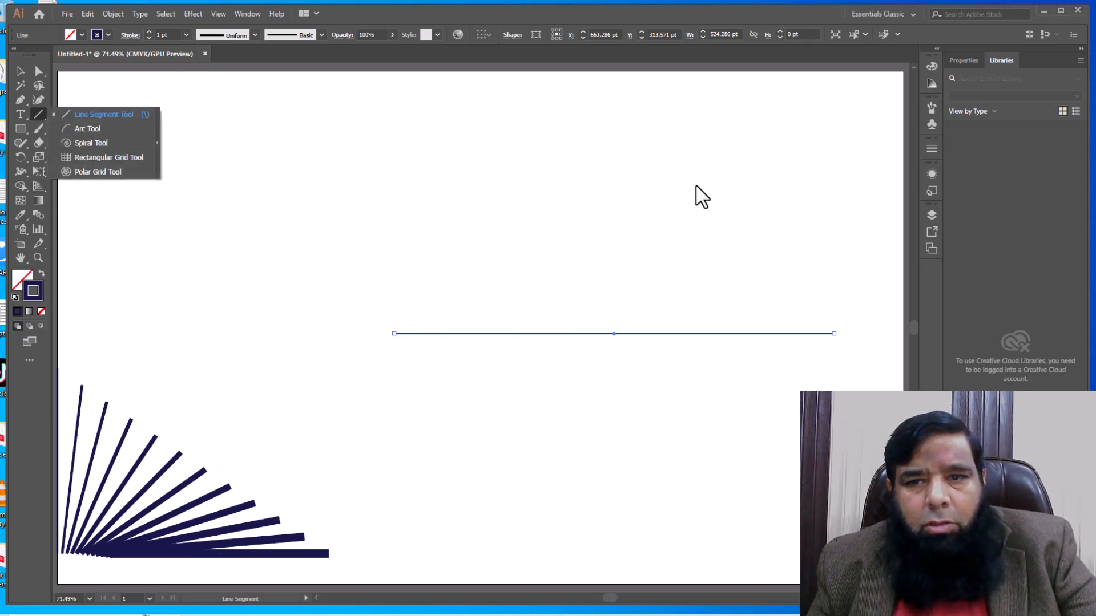
pyautogui.moveTo(721, 174); pyautogui.dragTo(451, 402)
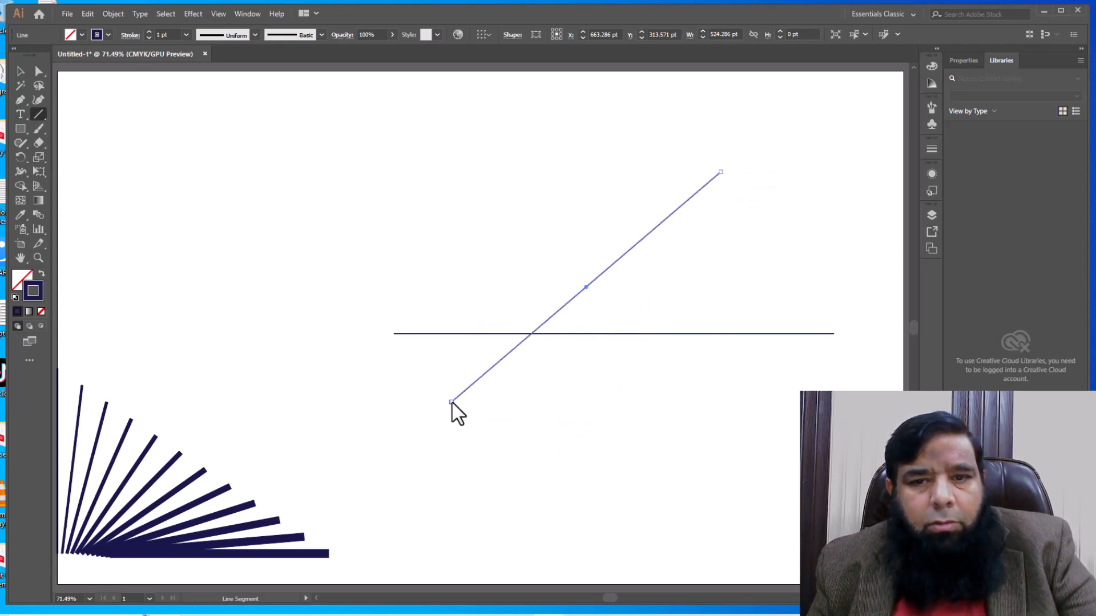
pyautogui.doubleClick(35, 294)
pyautogui.click(541, 380)
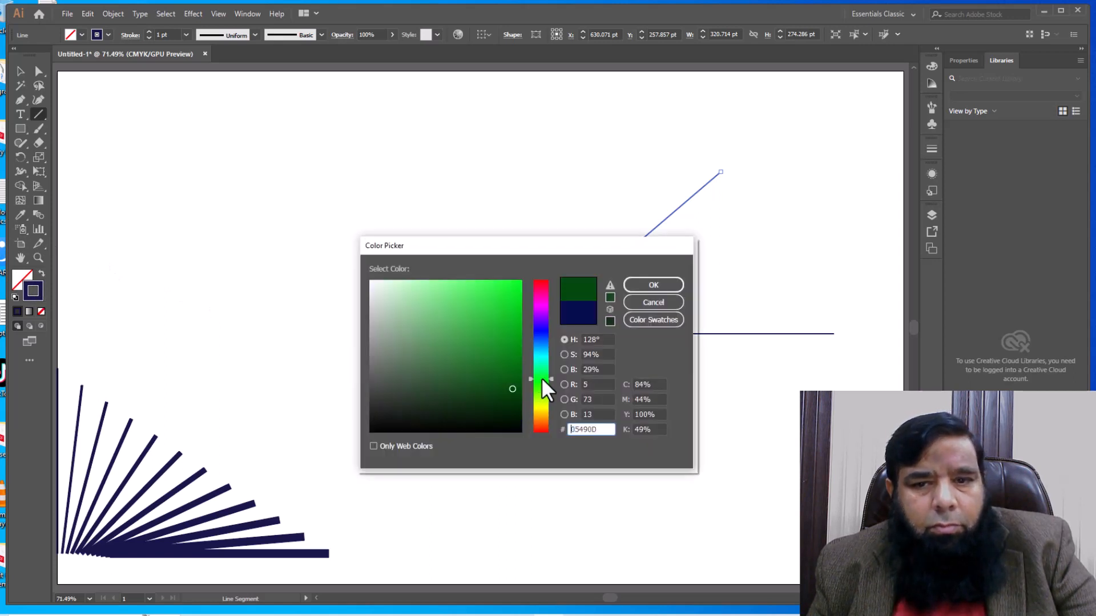
pyautogui.click(655, 284)
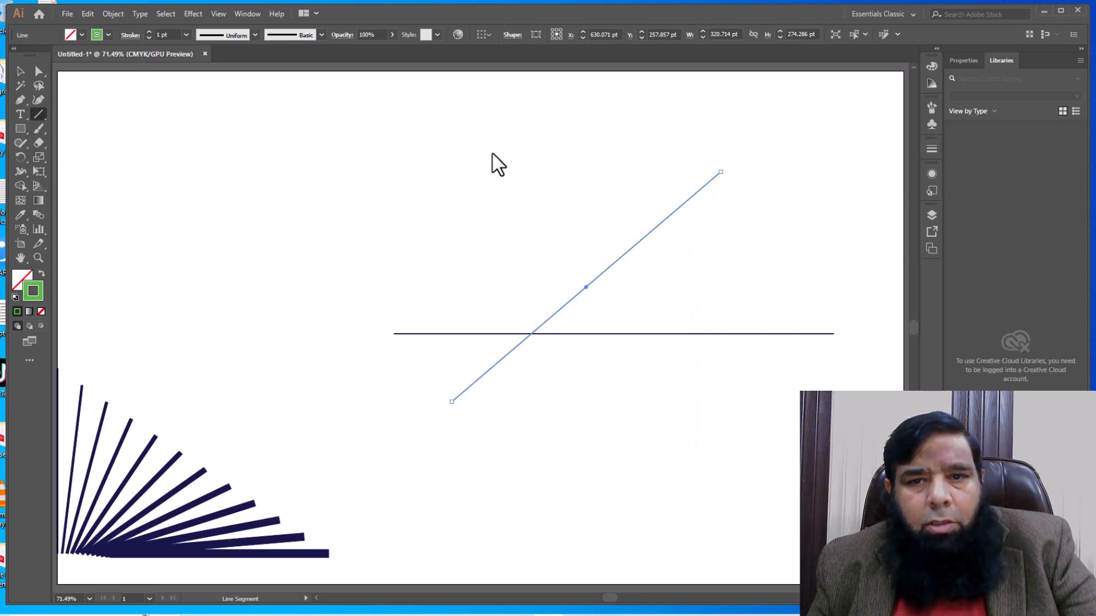
# Draw a falling diagonal line about 220 pt wide and 311 pt high across the other two, with a yellow #FCEA08 stroke.
pyautogui.moveTo(484, 148)
pyautogui.mouseDown()
pyautogui.moveTo(558, 268)
pyautogui.moveTo(563, 480)
pyautogui.moveTo(634, 524)
pyautogui.moveTo(647, 503)
pyautogui.moveTo(685, 506)
pyautogui.moveTo(678, 443)
pyautogui.moveTo(699, 457)
pyautogui.moveTo(670, 410)
pyautogui.mouseUp()
pyautogui.doubleClick(40, 294)
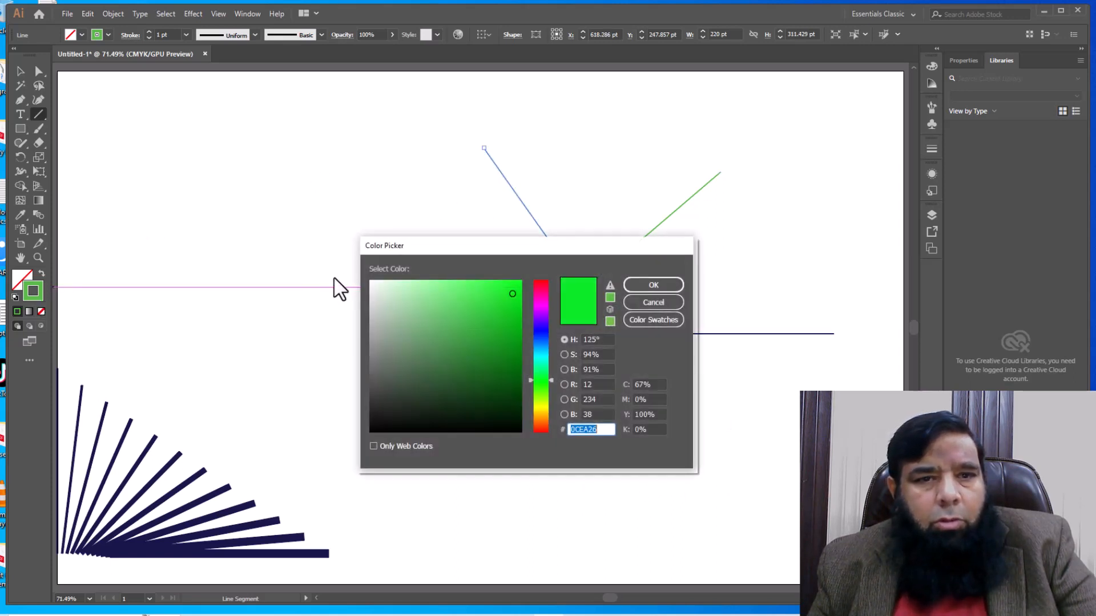
pyautogui.click(536, 408)
pyautogui.click(517, 282)
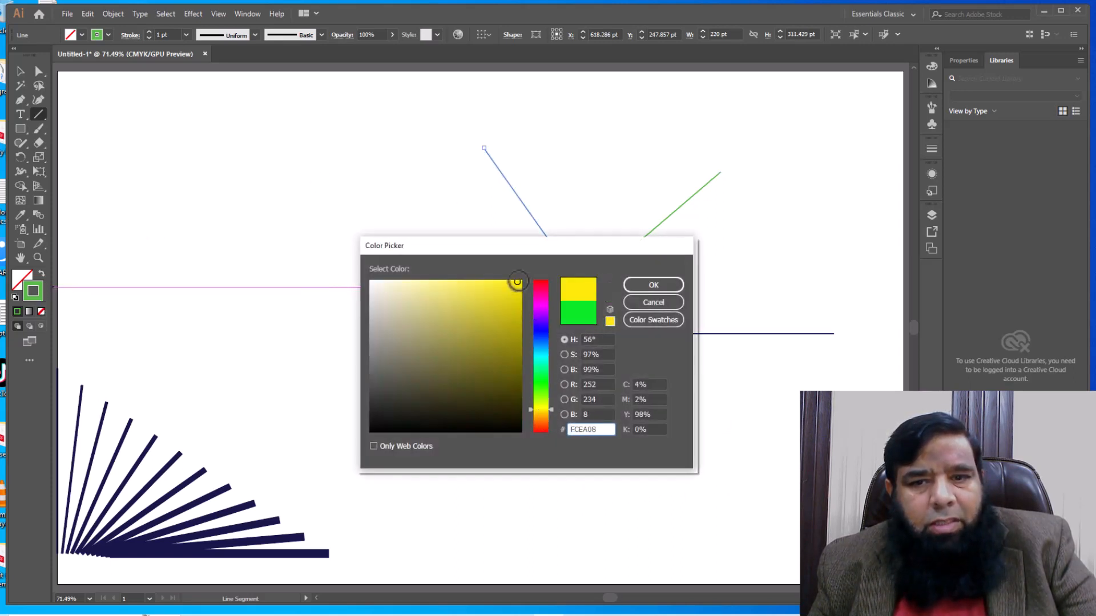
pyautogui.click(633, 286)
# Select the three crossing lines and blend them together.
pyautogui.click(21, 70)
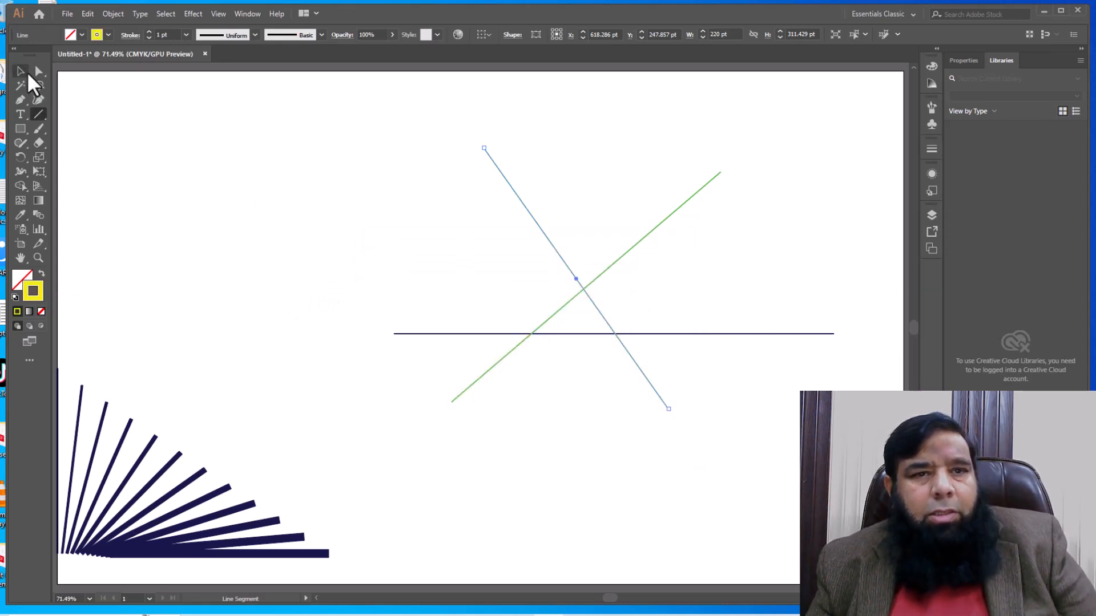
pyautogui.moveTo(383, 169); pyautogui.dragTo(754, 384)
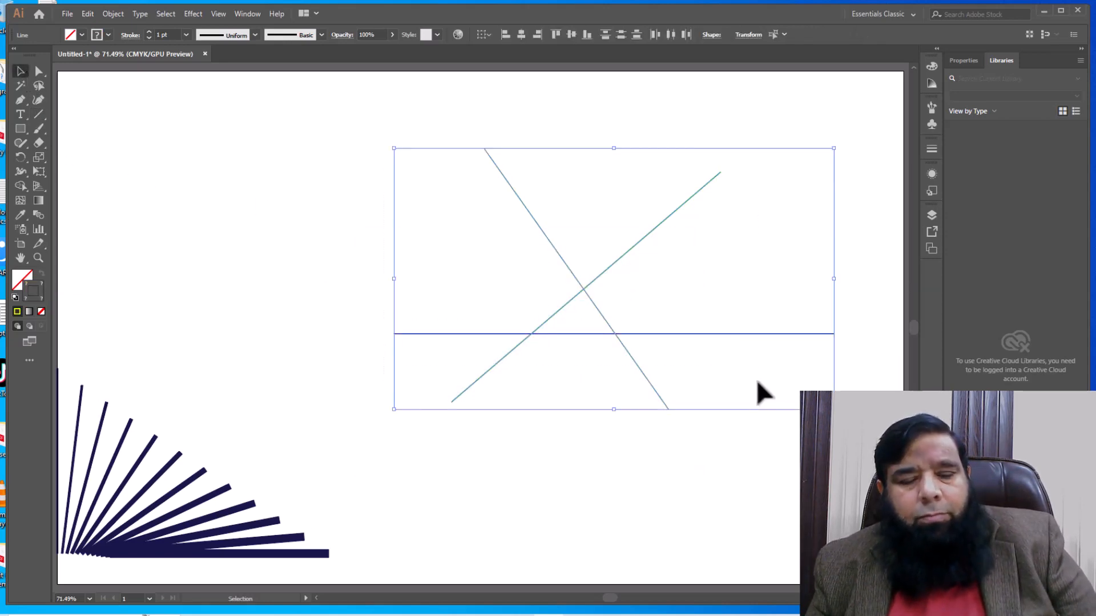
pyautogui.press('a')
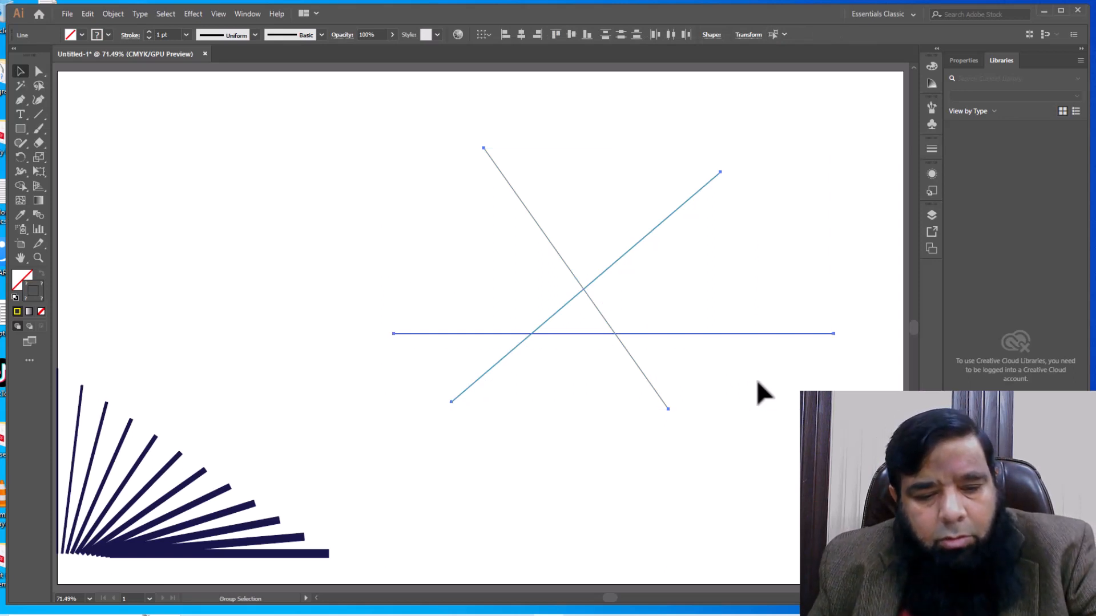
pyautogui.press('v')
pyautogui.hotkey('ctrl', 'alt', 'b')
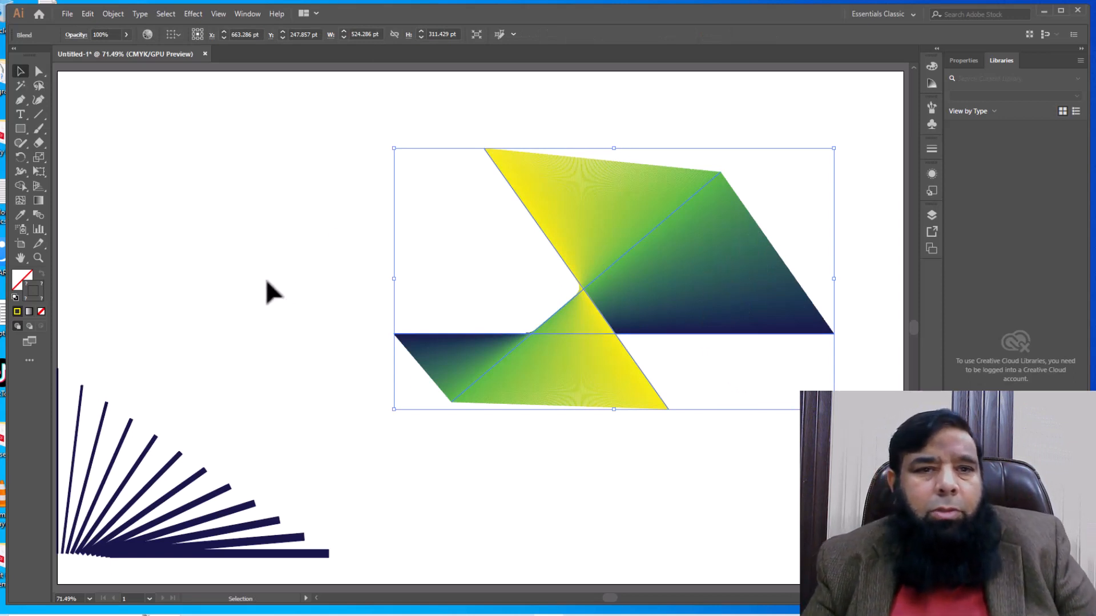
# Set the spacing of the three-line blend to Specified Steps with 25 steps.
pyautogui.doubleClick(37, 213)
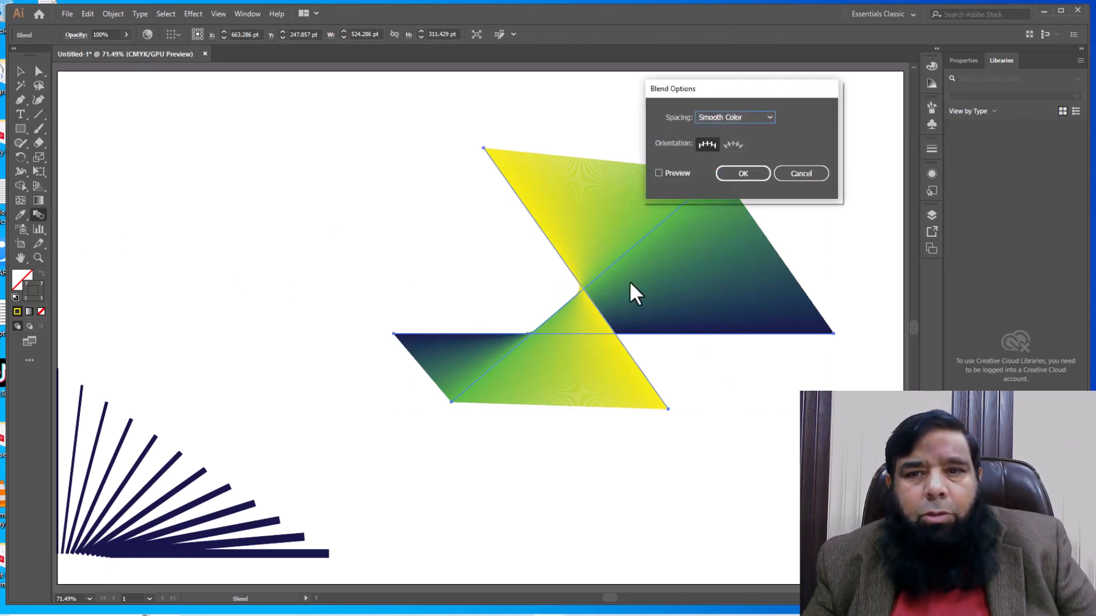
pyautogui.moveTo(769, 101); pyautogui.dragTo(269, 126)
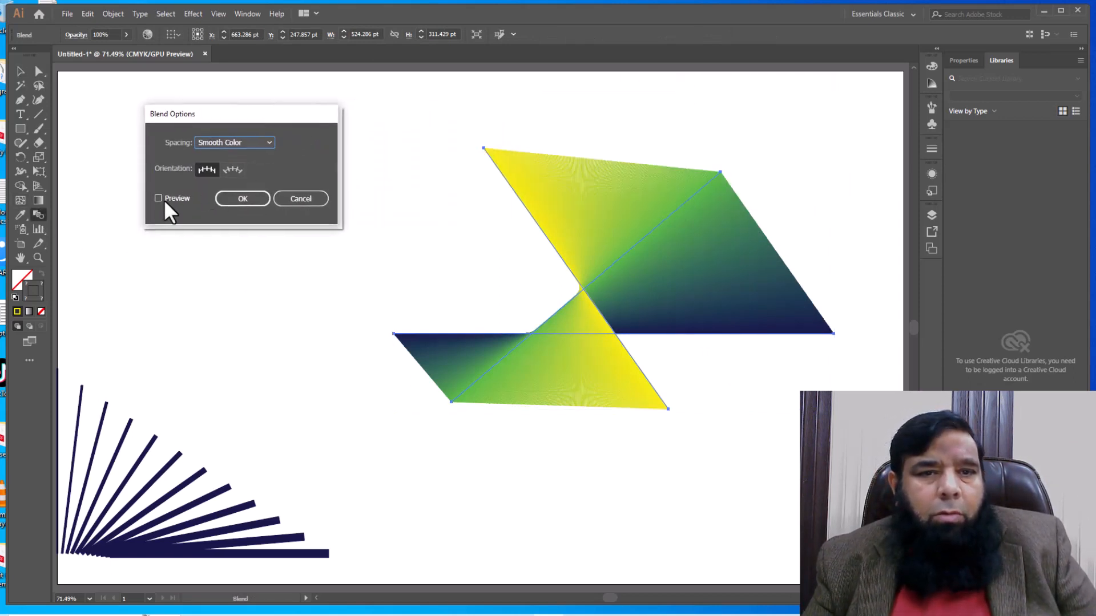
pyautogui.click(265, 144)
pyautogui.click(257, 164)
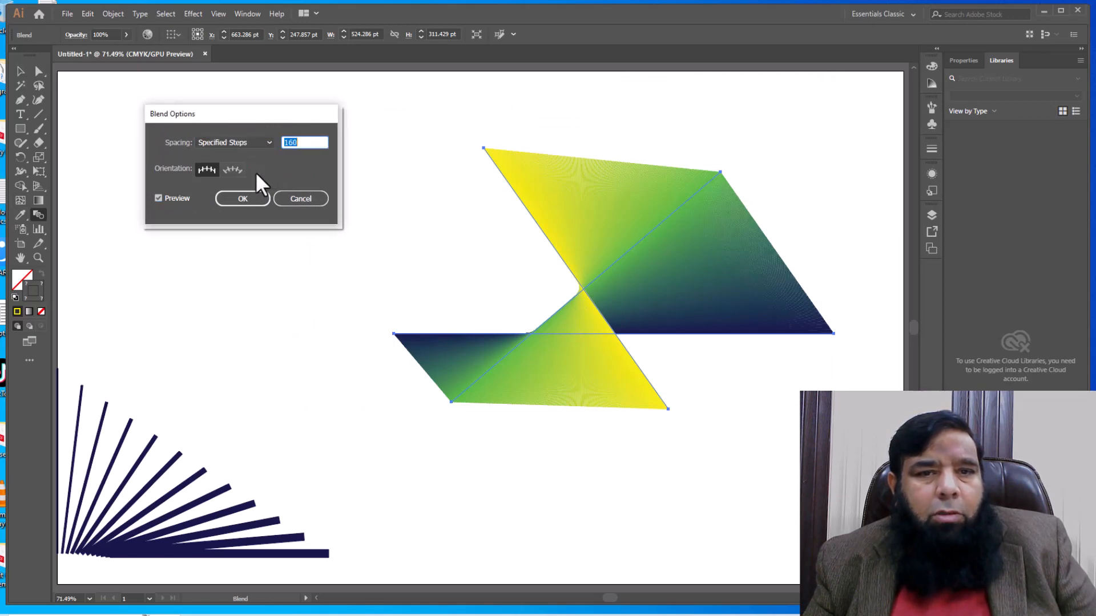
pyautogui.click(302, 142)
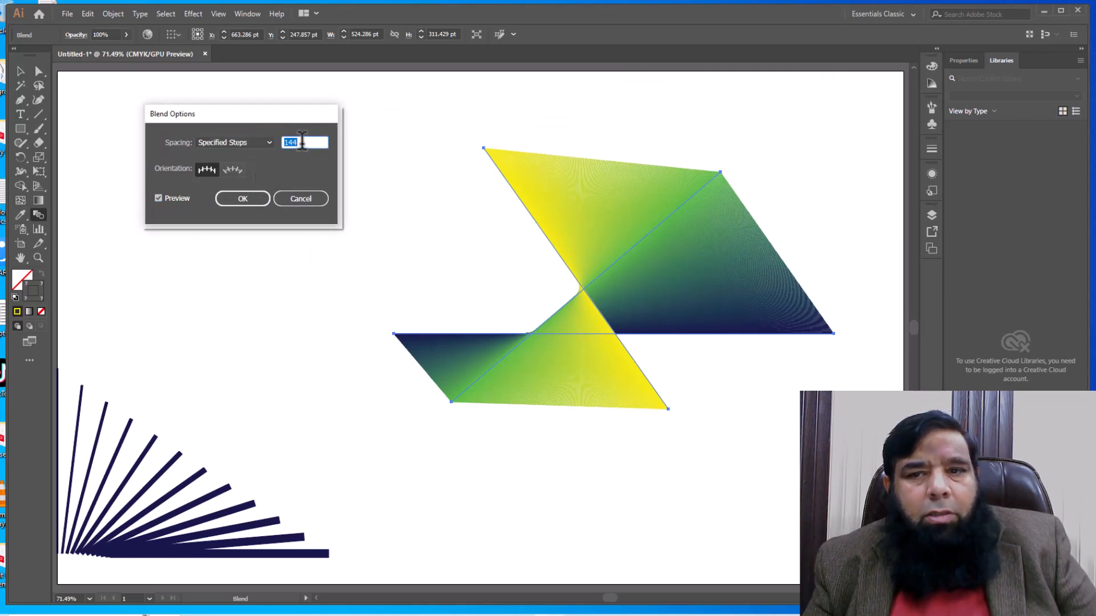
pyautogui.press('Down')
pyautogui.press('Down')
pyautogui.press('Down')
pyautogui.press('Down')
pyautogui.press('Down')
pyautogui.press('Down')
pyautogui.press('Down')
pyautogui.press('Down')
pyautogui.press('Down')
pyautogui.press('Down')
pyautogui.press('Down')
pyautogui.press('Down')
pyautogui.press('Down')
pyautogui.press('Down')
pyautogui.press('Down')
pyautogui.press('Down')
pyautogui.press('Down')
pyautogui.press('Down')
pyautogui.press('Down')
pyautogui.press('Down')
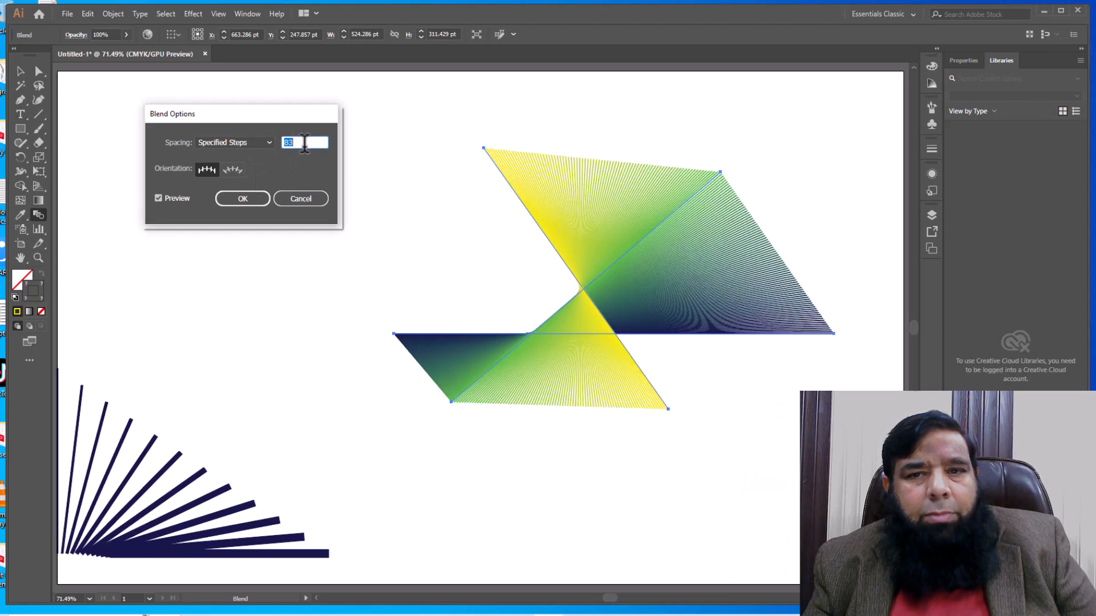
pyautogui.press('Down')
pyautogui.press('Down')
pyautogui.press('Down')
pyautogui.press('Down')
pyautogui.press('Down')
pyautogui.press('Down')
pyautogui.press('Down')
pyautogui.press('Down')
pyautogui.press('Down')
pyautogui.press('Down')
pyautogui.press('Down')
pyautogui.press('Down')
pyautogui.press('Down')
pyautogui.press('Down')
pyautogui.press('Down')
pyautogui.press('Down')
pyautogui.press('Down')
pyautogui.press('Down')
pyautogui.press('Down')
pyautogui.press('Down')
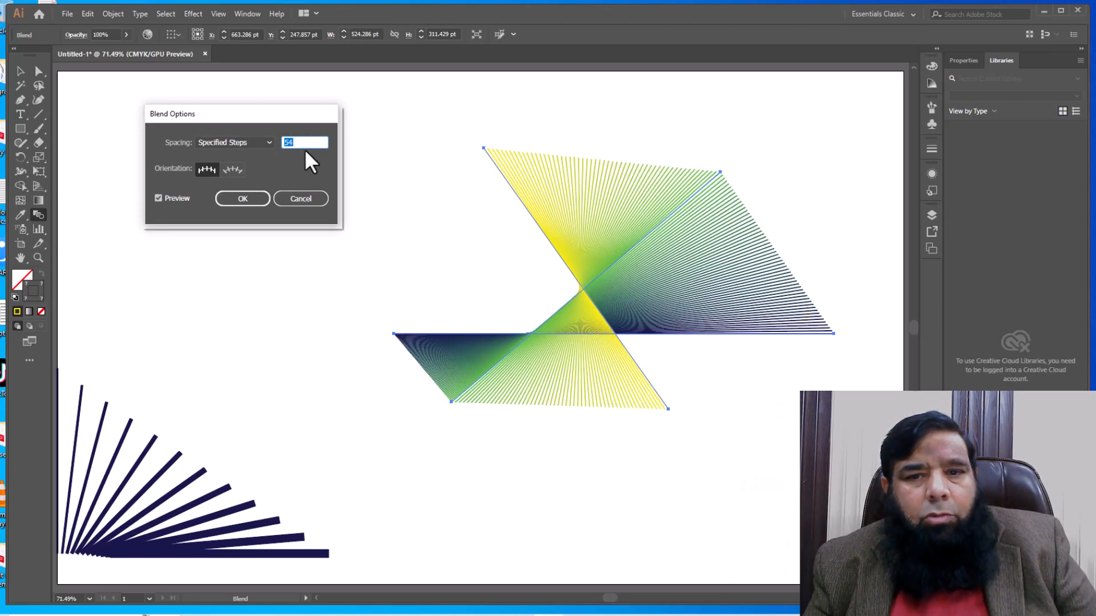
pyautogui.press('Down')
pyautogui.press('Down')
pyautogui.press('Down')
pyautogui.press('Down')
pyautogui.press('Down')
pyautogui.press('Down')
pyautogui.press('Down')
pyautogui.press('Down')
pyautogui.press('Down')
pyautogui.press('Down')
pyautogui.press('Down')
pyautogui.press('Down')
pyautogui.press('Down')
pyautogui.press('Down')
pyautogui.press('Down')
pyautogui.press('Down')
pyautogui.press('Down')
pyautogui.press('Down')
pyautogui.press('Down')
pyautogui.press('Down')
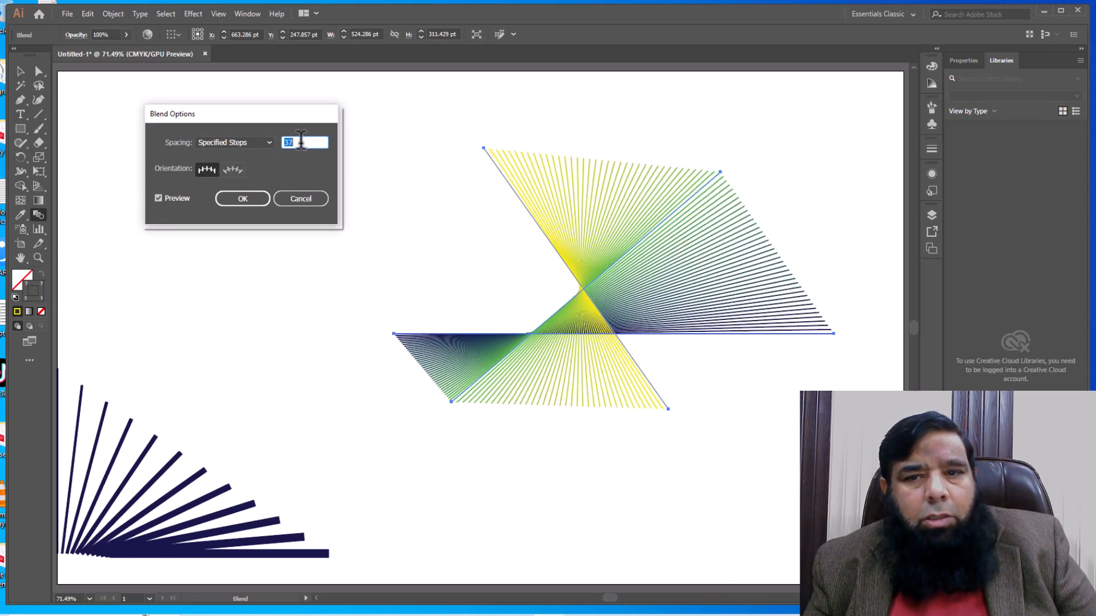
pyautogui.press('Down')
pyautogui.press('Down')
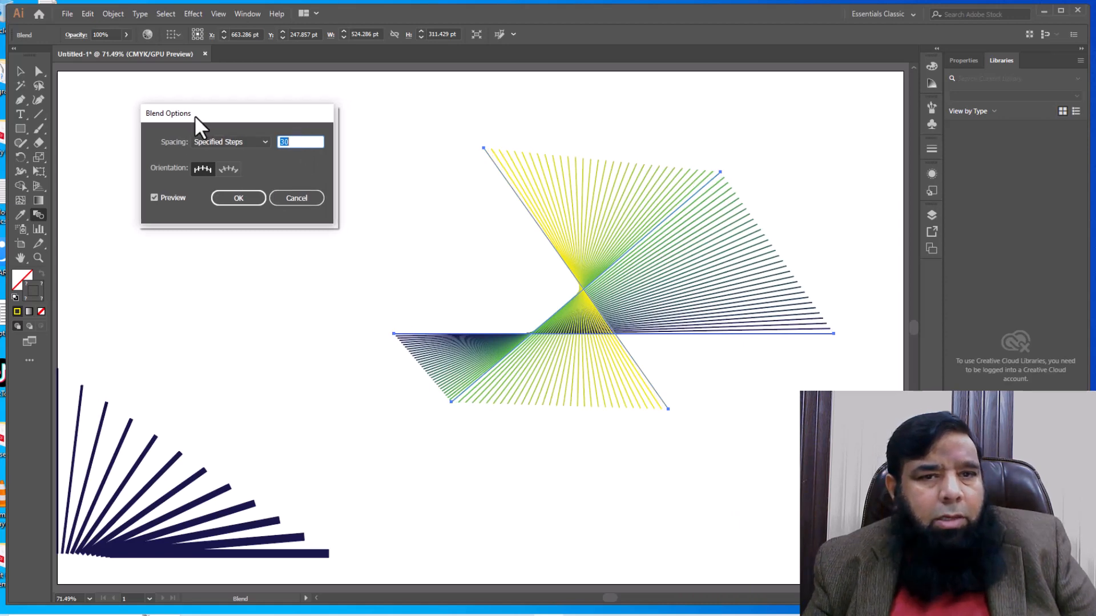
pyautogui.moveTo(197, 115); pyautogui.dragTo(116, 100)
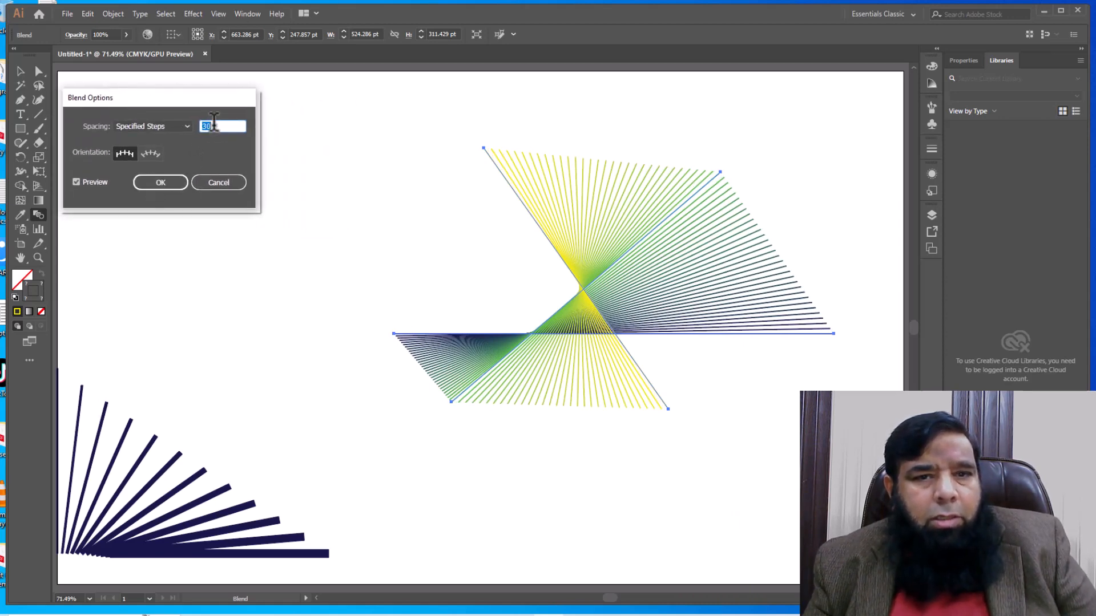
pyautogui.press('Down')
pyautogui.press('Down')
pyautogui.press('Down')
pyautogui.press('Down')
pyautogui.press('Down')
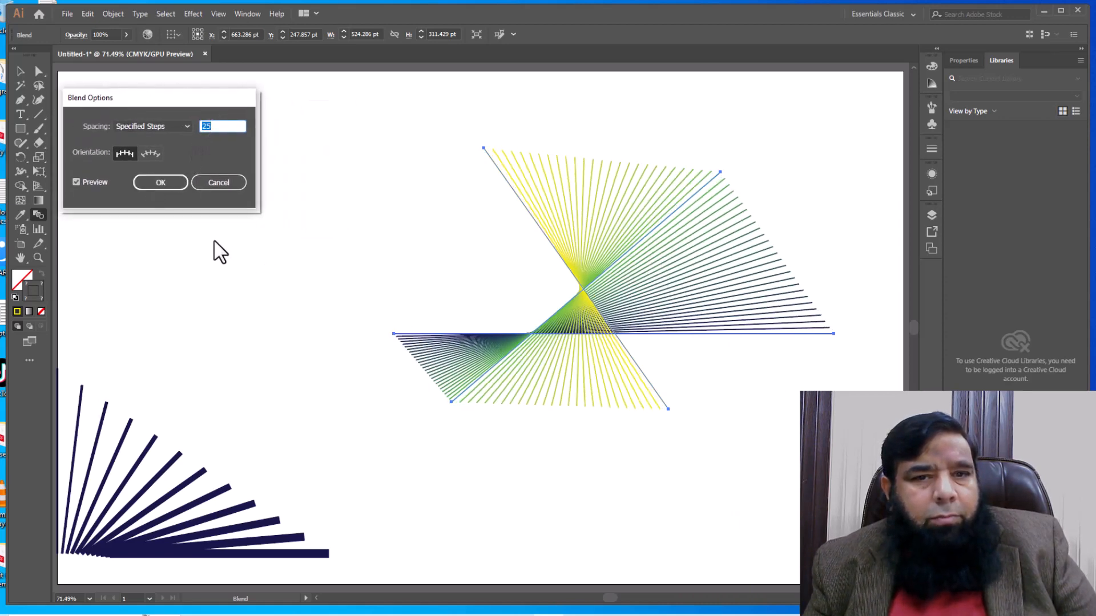
pyautogui.click(158, 183)
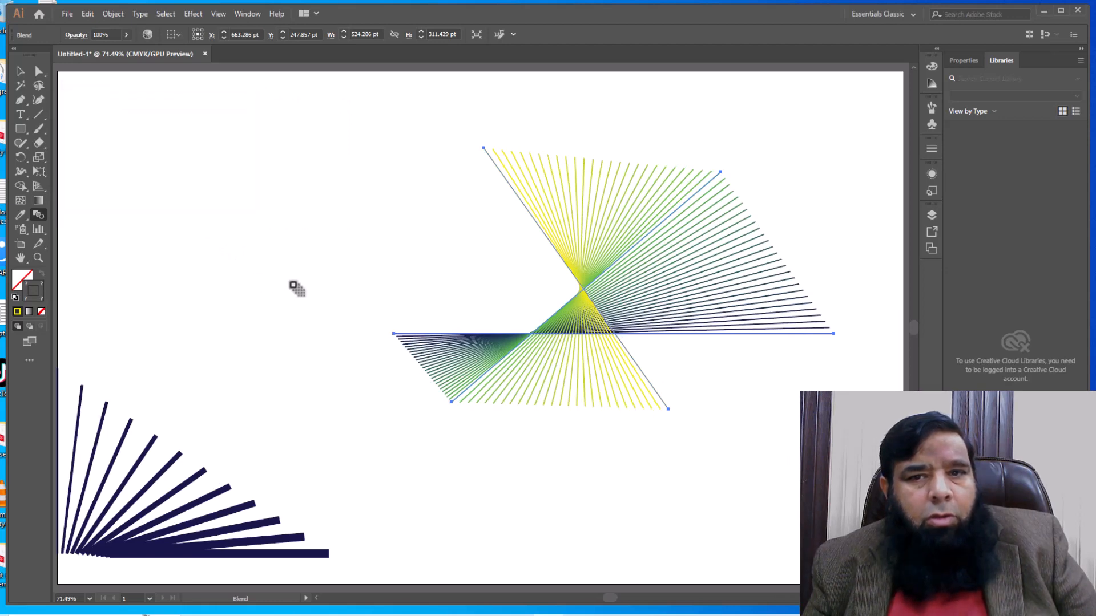
# Move the green line's lower endpoint up and pull the yellow line's upper endpoint far to the left within the blend.
pyautogui.click(38, 74)
pyautogui.moveTo(456, 404); pyautogui.dragTo(467, 323)
pyautogui.click(472, 368)
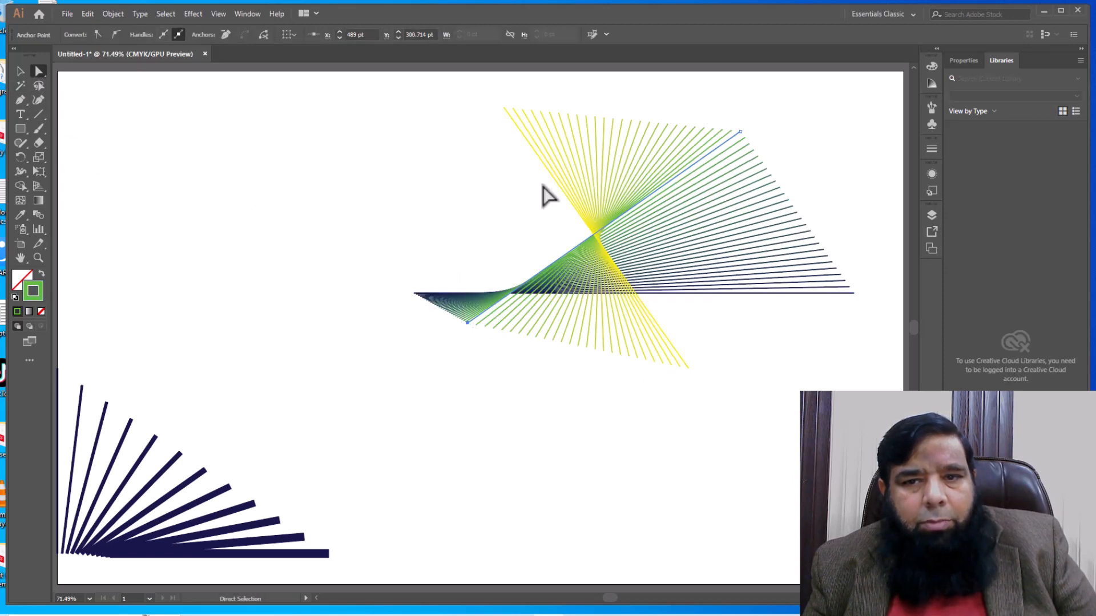
pyautogui.moveTo(504, 109); pyautogui.dragTo(229, 111)
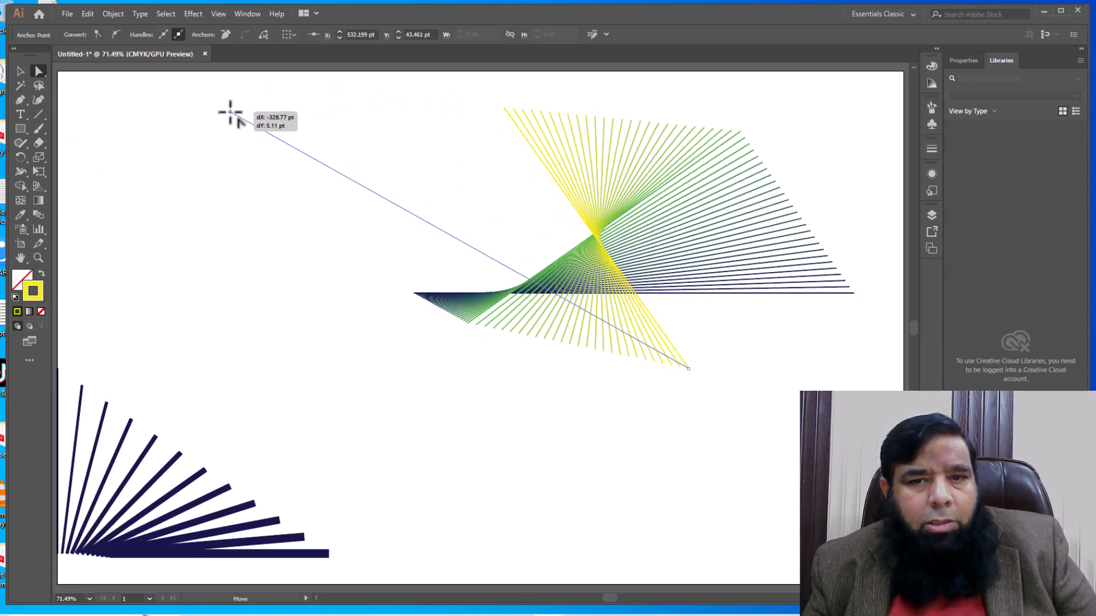
# Reposition the navy line's endpoints and extend the green line's upper endpoint outward to twist the blend, then deselect it.
pyautogui.click(855, 293)
pyautogui.moveTo(855, 293); pyautogui.dragTo(730, 310)
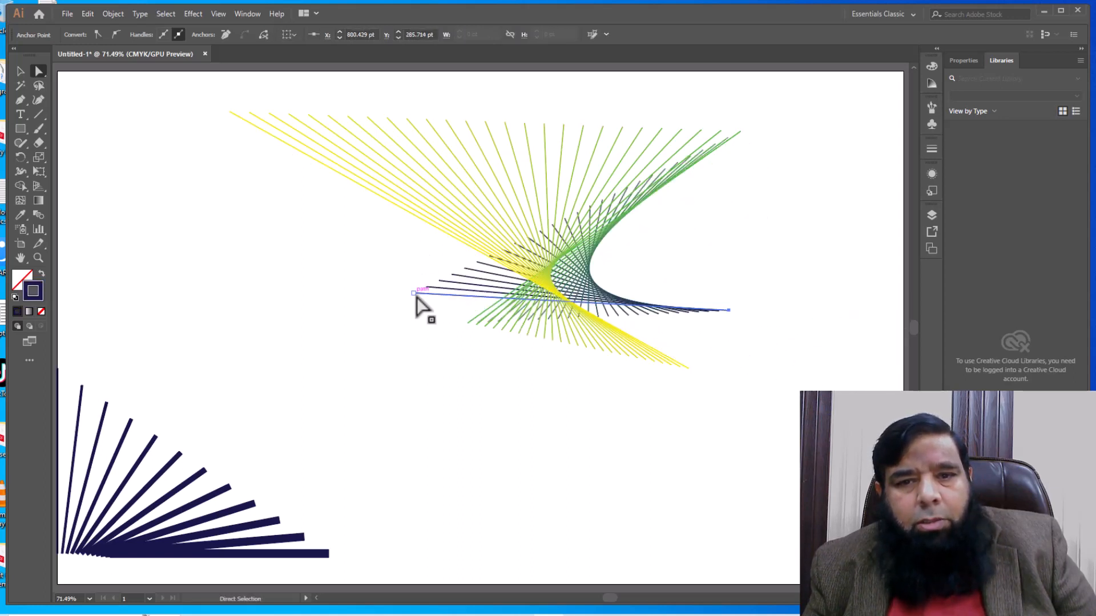
pyautogui.moveTo(415, 296); pyautogui.dragTo(692, 216)
pyautogui.moveTo(729, 311); pyautogui.dragTo(379, 282)
pyautogui.moveTo(741, 137); pyautogui.dragTo(821, 207)
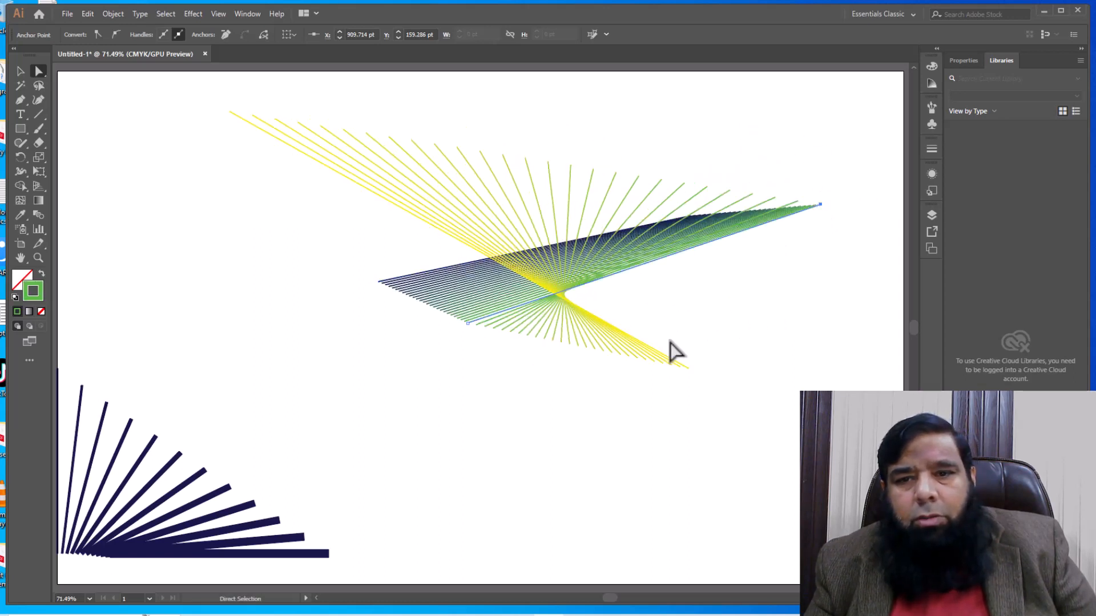
pyautogui.moveTo(380, 282); pyautogui.dragTo(328, 235)
pyautogui.click(483, 407)
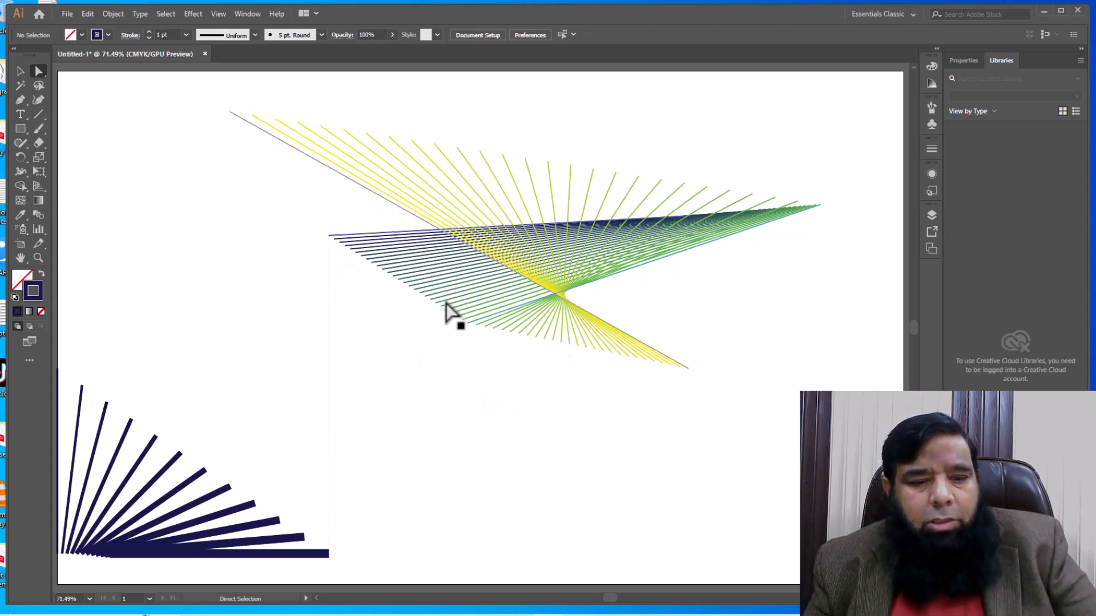
# Shift the multicoloured blend slightly down and move the navy fan blend right so it lies fully on the artboard.
pyautogui.scroll(-3, 447, 309)
pyautogui.scroll(2, 548, 315)
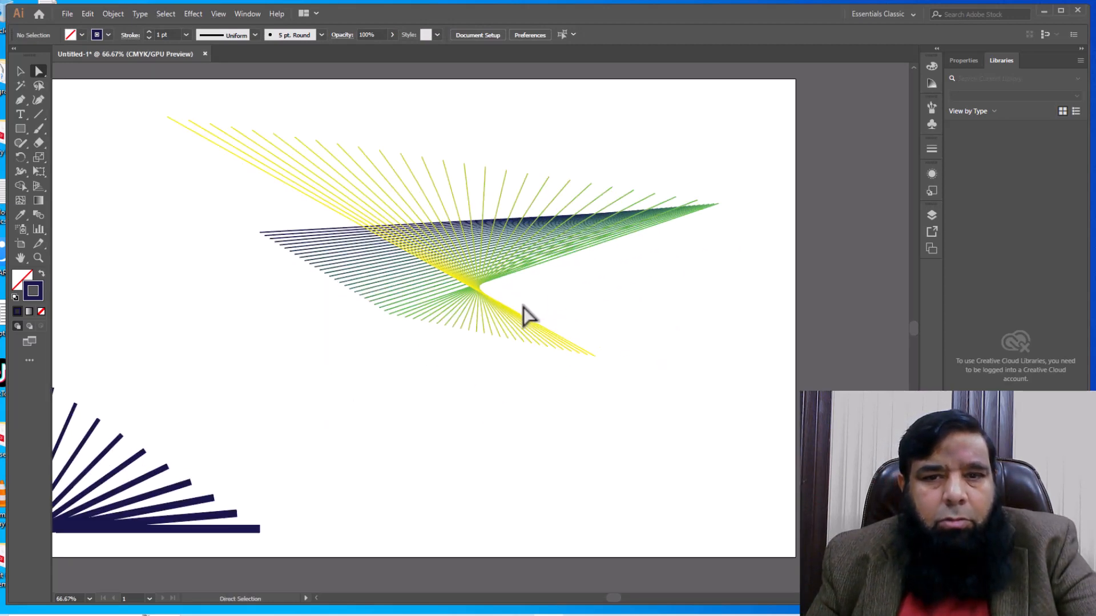
pyautogui.moveTo(556, 265); pyautogui.dragTo(567, 286)
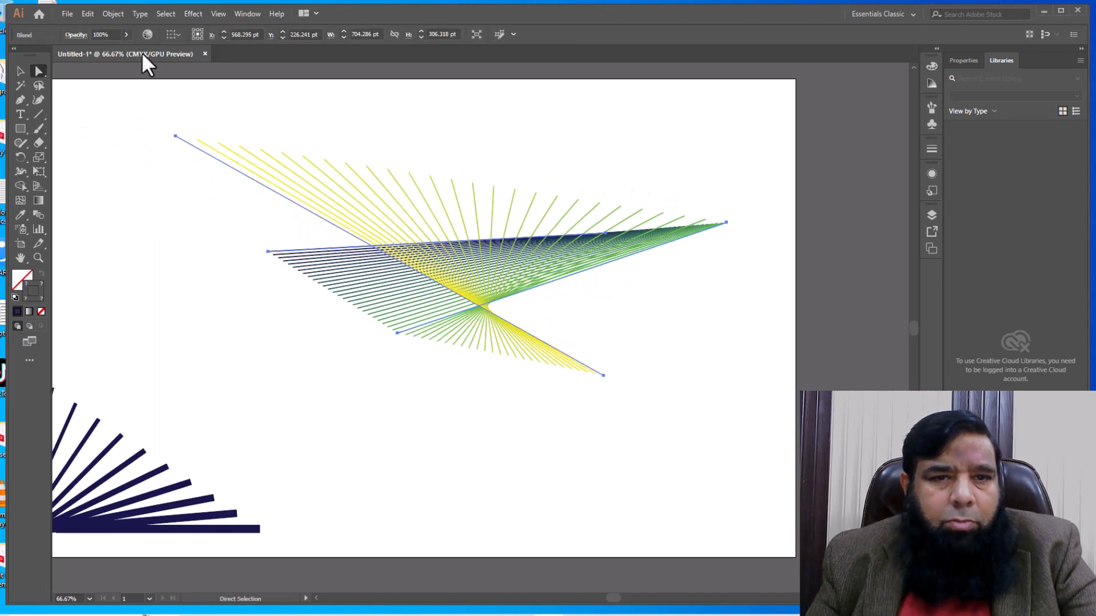
pyautogui.moveTo(121, 517); pyautogui.dragTo(237, 517)
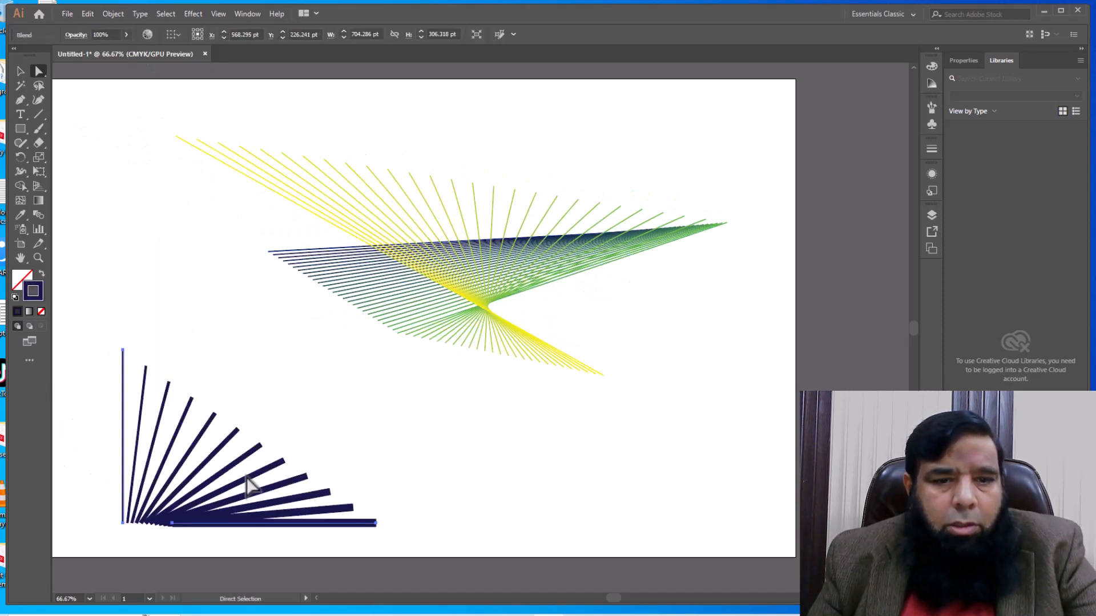
# Export the artwork as a JPEG named T3 in the pic change folder with CMYK colour, Low quality and 72 ppi.
pyautogui.click(107, 13)
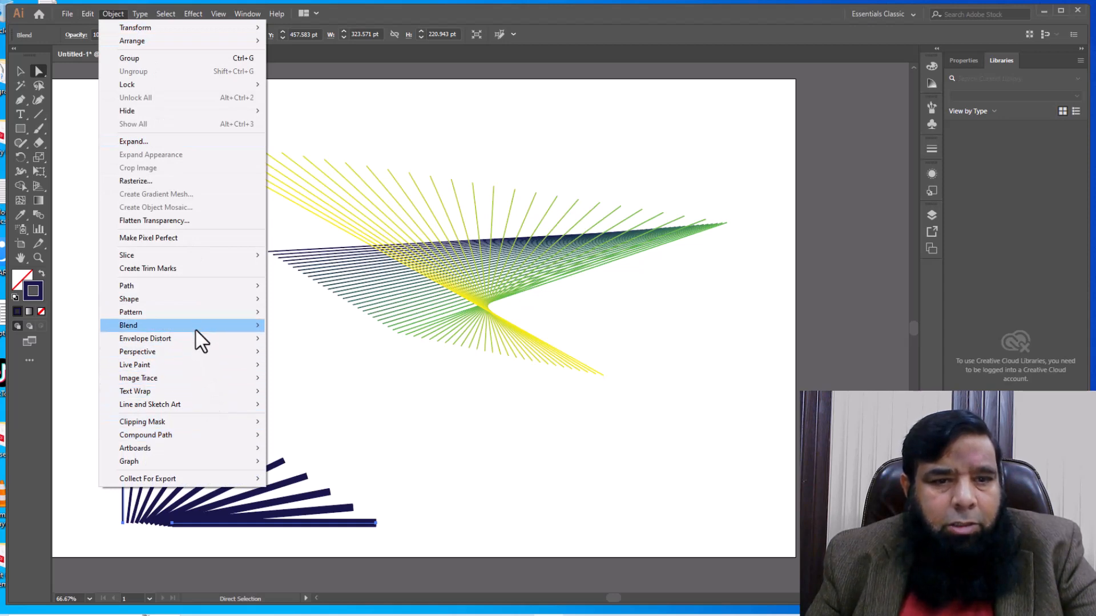
pyautogui.moveTo(193, 310)
pyautogui.click(68, 14)
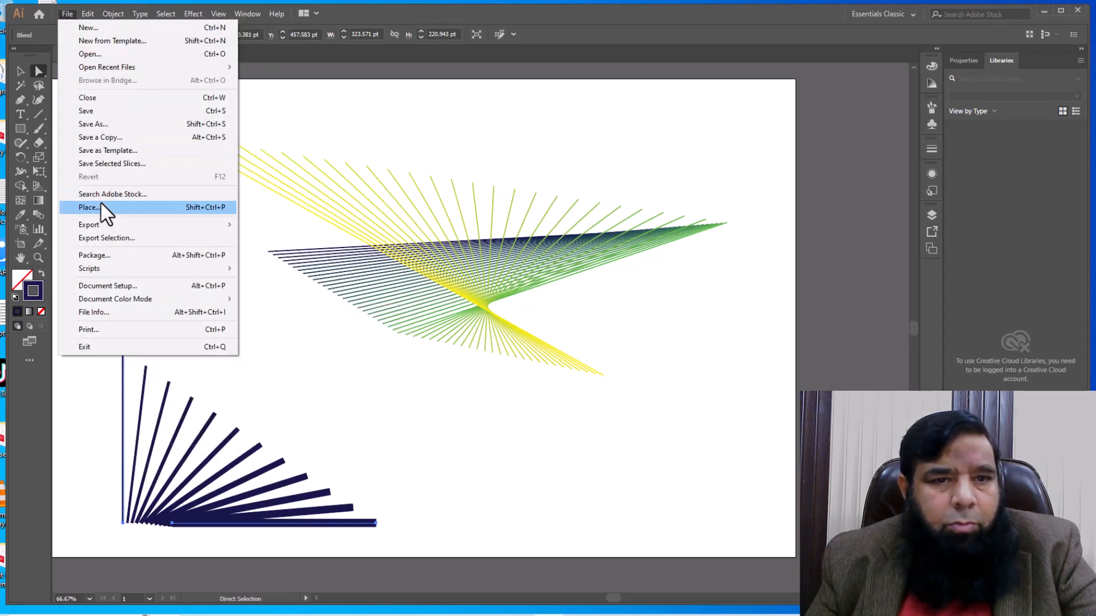
pyautogui.moveTo(147, 224)
pyautogui.click(272, 237)
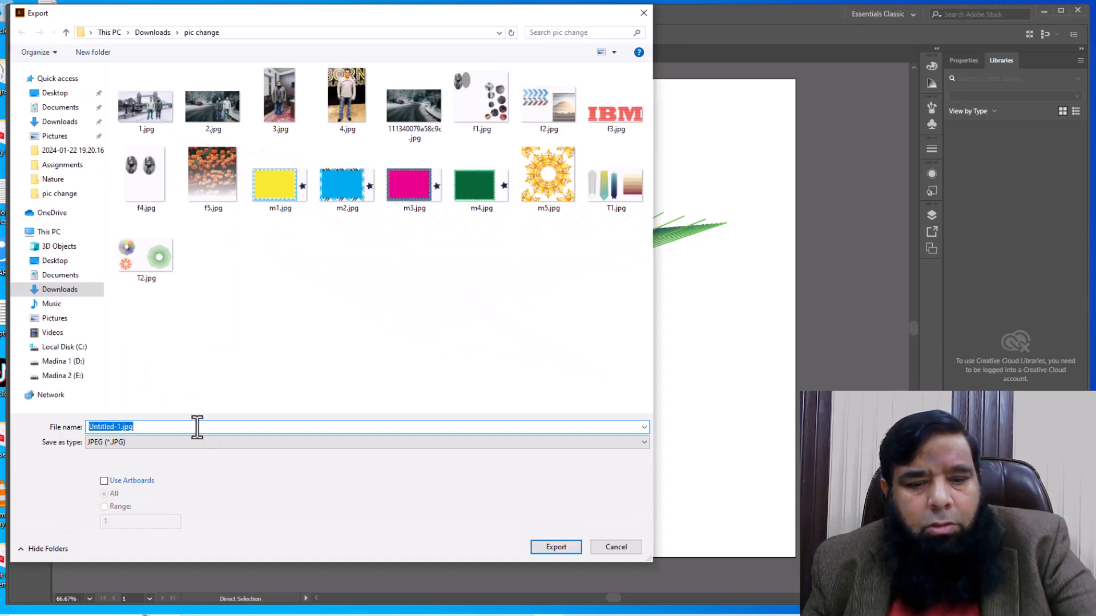
pyautogui.write('T3')
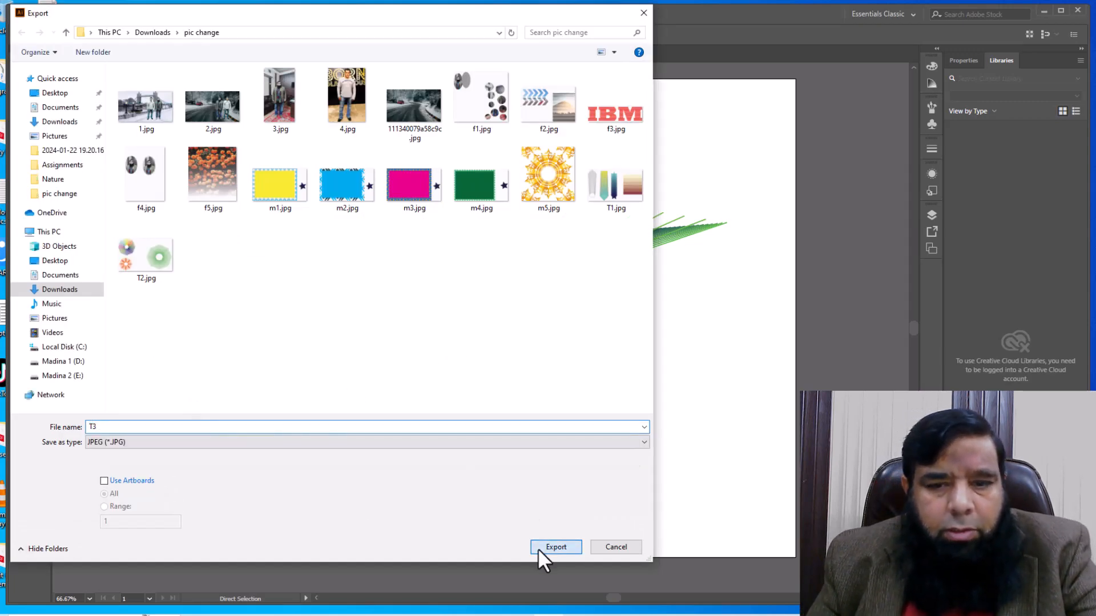
pyautogui.click(537, 549)
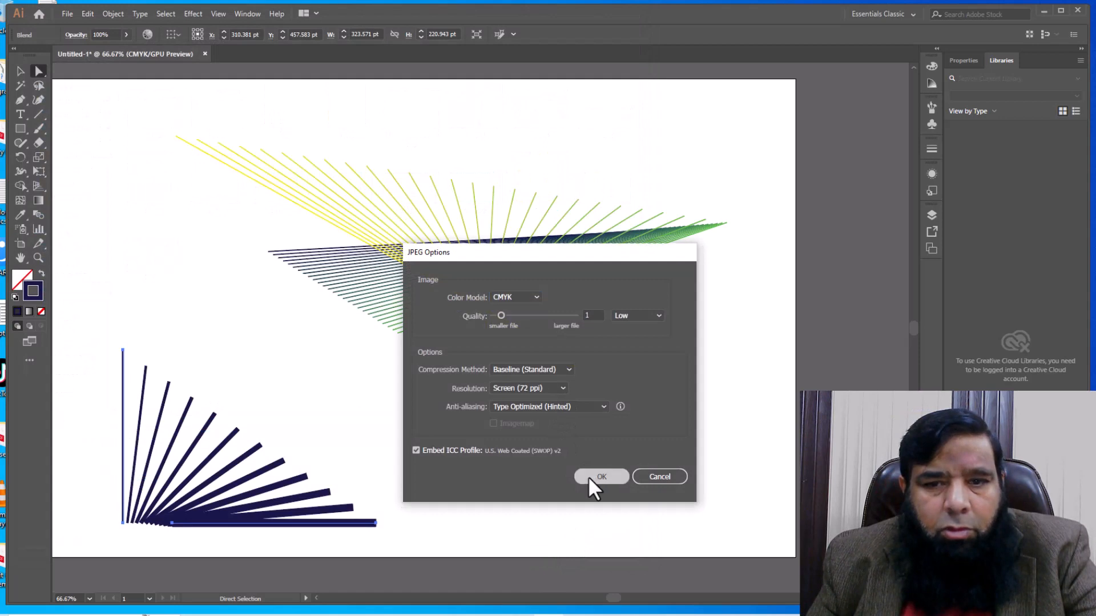
pyautogui.click(588, 476)
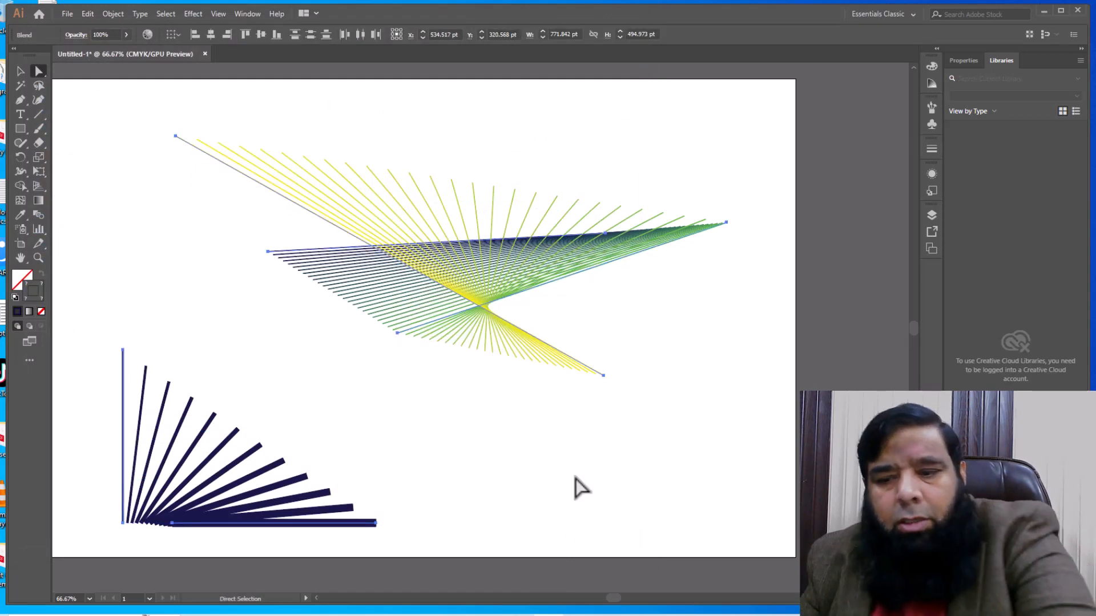
# Delete all the artwork and draw a horizontal line about 709 pt long across the artboard.
pyautogui.press('Delete')
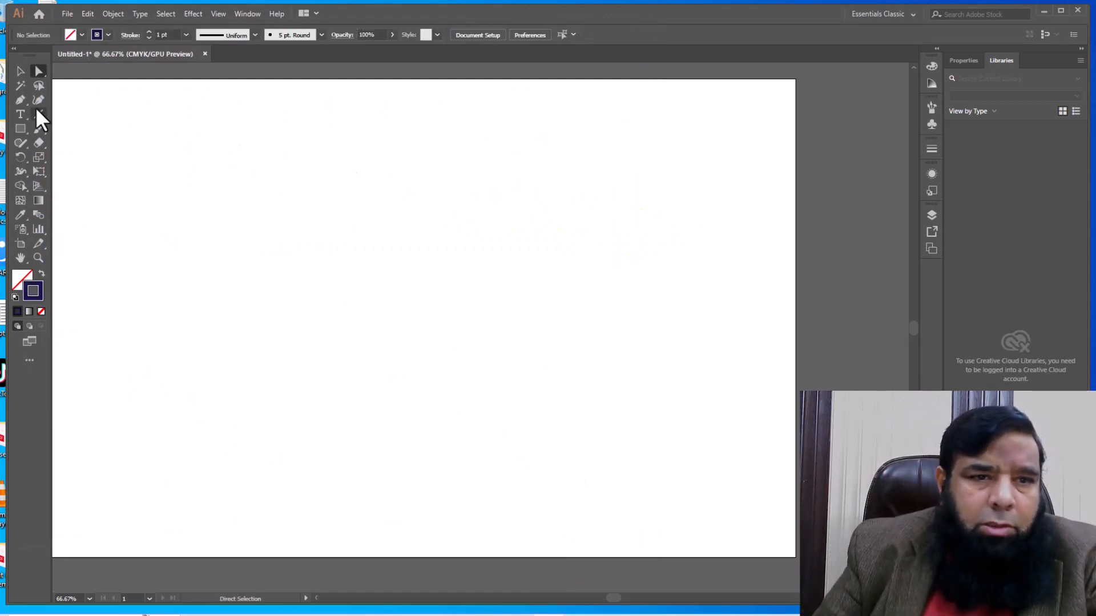
pyautogui.moveTo(215, 361); pyautogui.dragTo(721, 360)
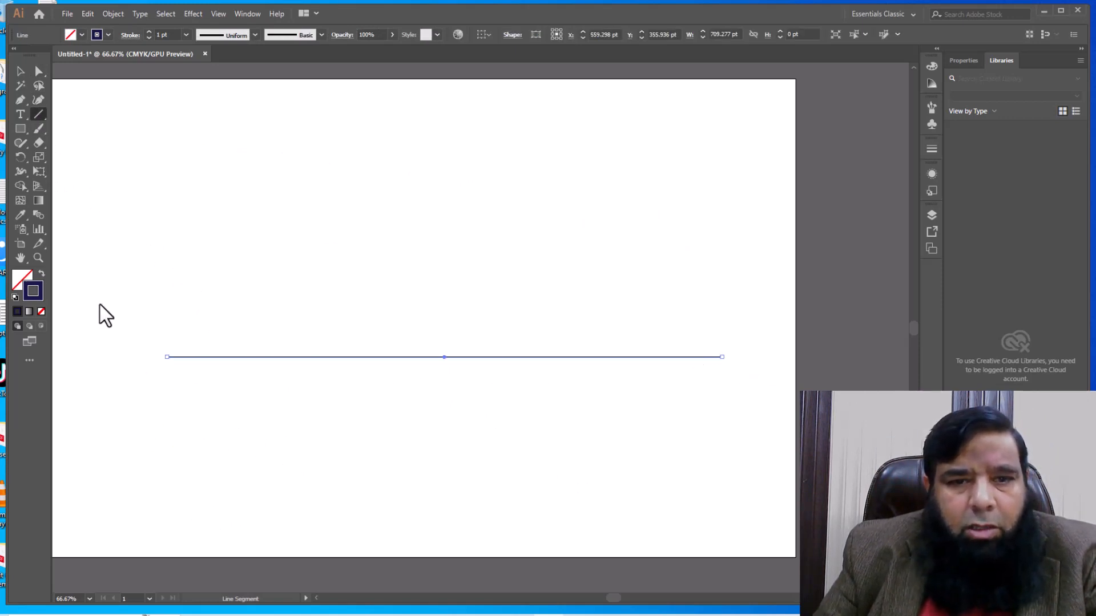
# Draw an open Pen path across the horizontal line, with an arc, a straight falling diagonal and an upward-curving end.
pyautogui.click(20, 99)
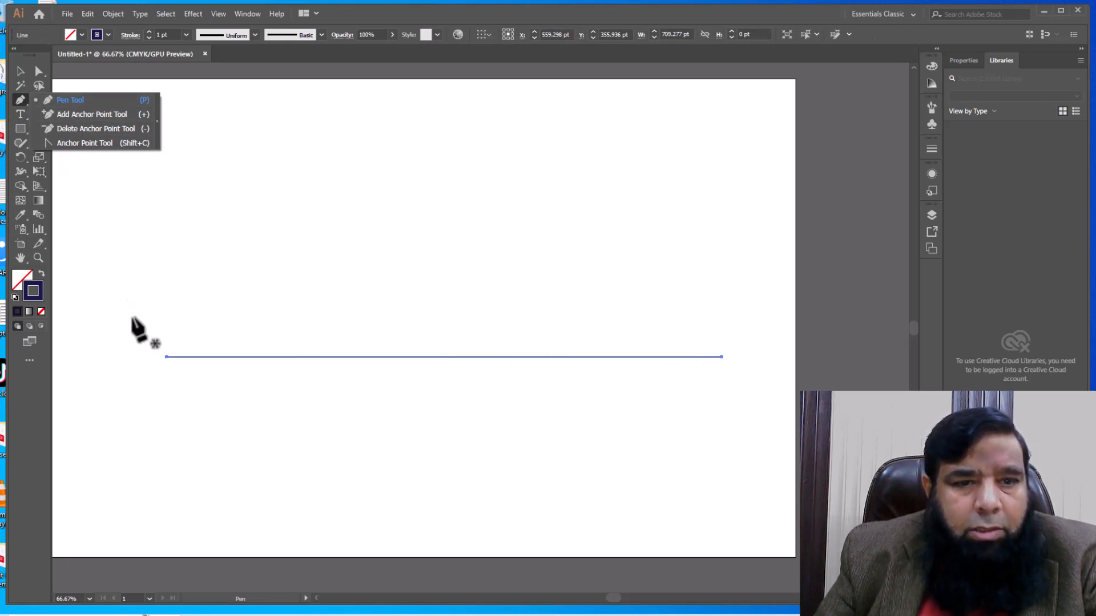
pyautogui.click(183, 398)
pyautogui.moveTo(360, 278); pyautogui.dragTo(491, 290)
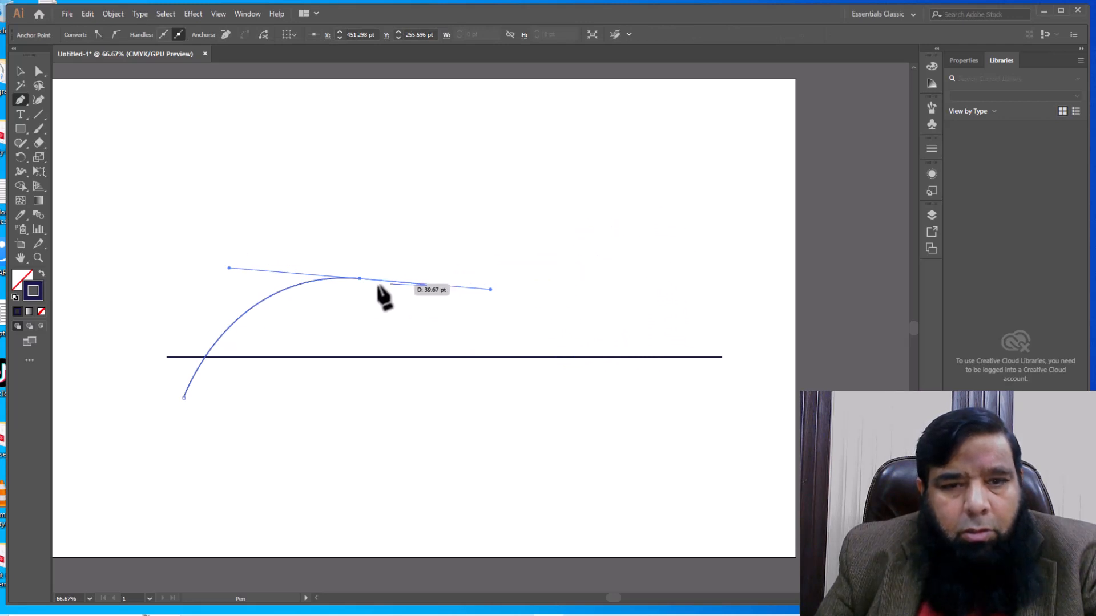
pyautogui.moveTo(360, 278); pyautogui.dragTo(634, 429)
pyautogui.click(634, 429)
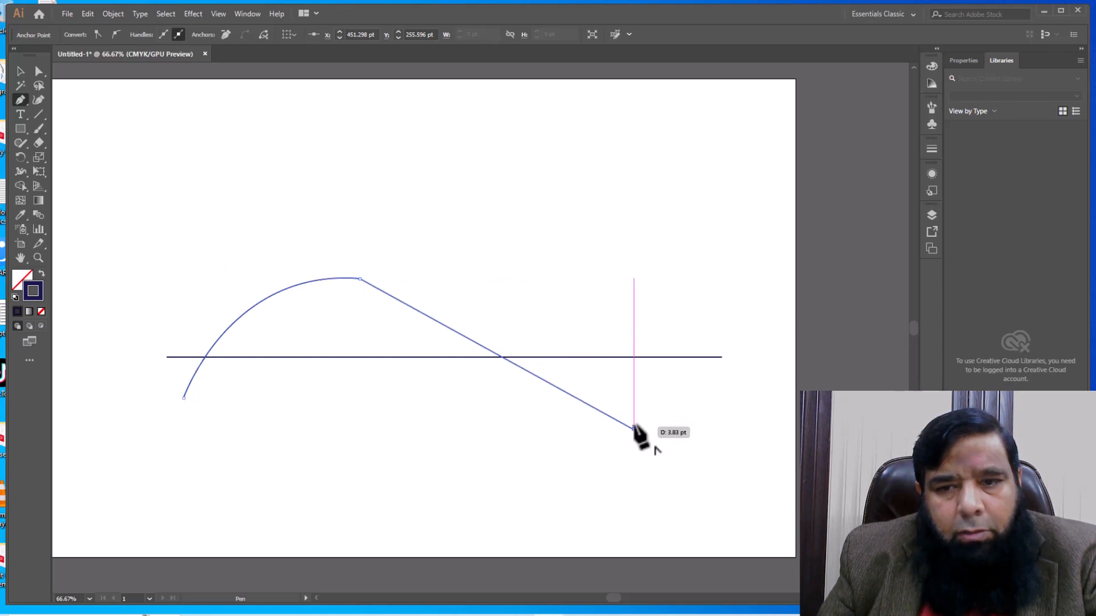
pyautogui.moveTo(665, 242); pyautogui.dragTo(576, 173)
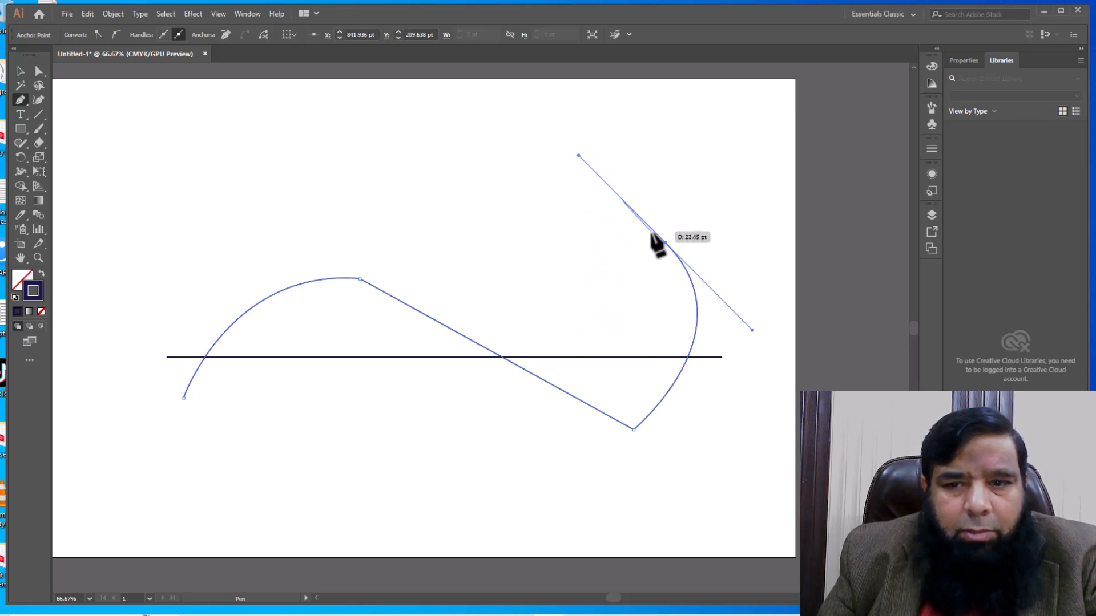
pyautogui.press('Escape')
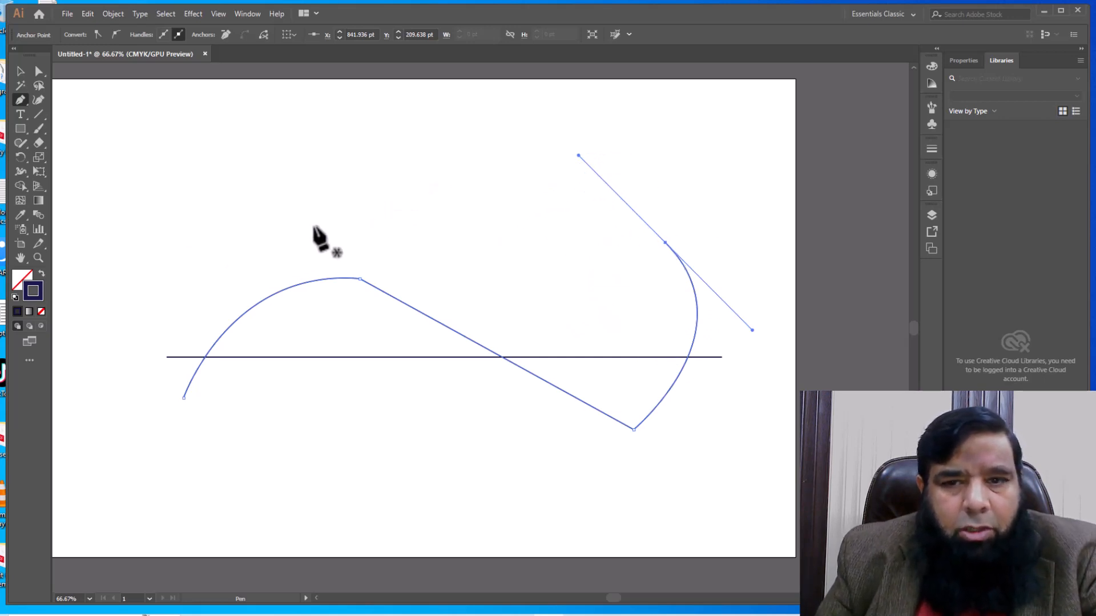
# Set the new open path's stroke colour to yellow #FCF506.
pyautogui.doubleClick(42, 300)
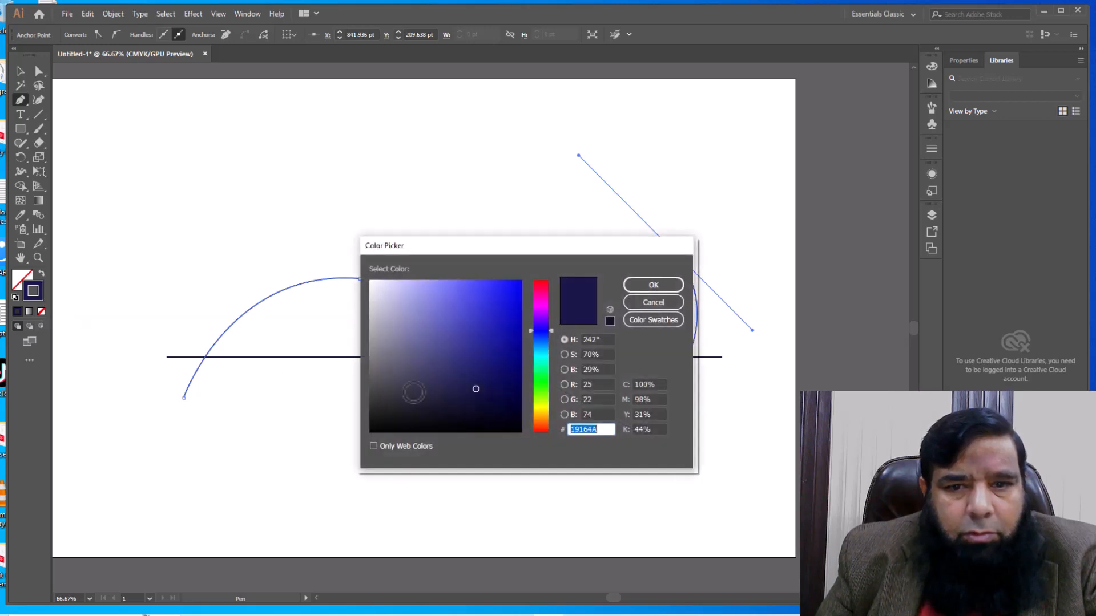
pyautogui.click(543, 407)
pyautogui.click(520, 281)
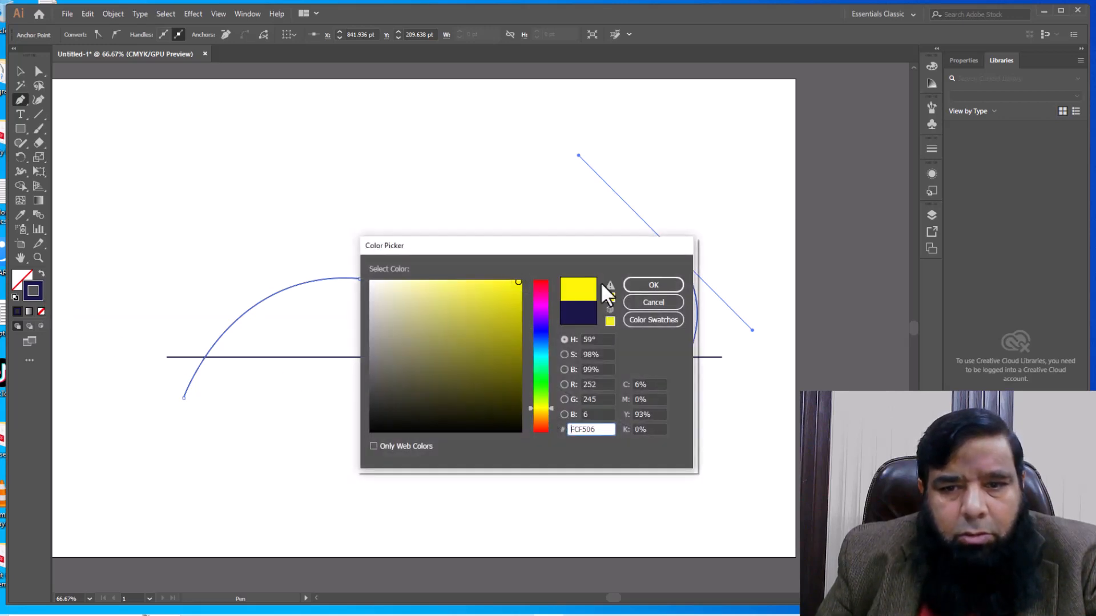
pyautogui.click(629, 286)
pyautogui.press('v')
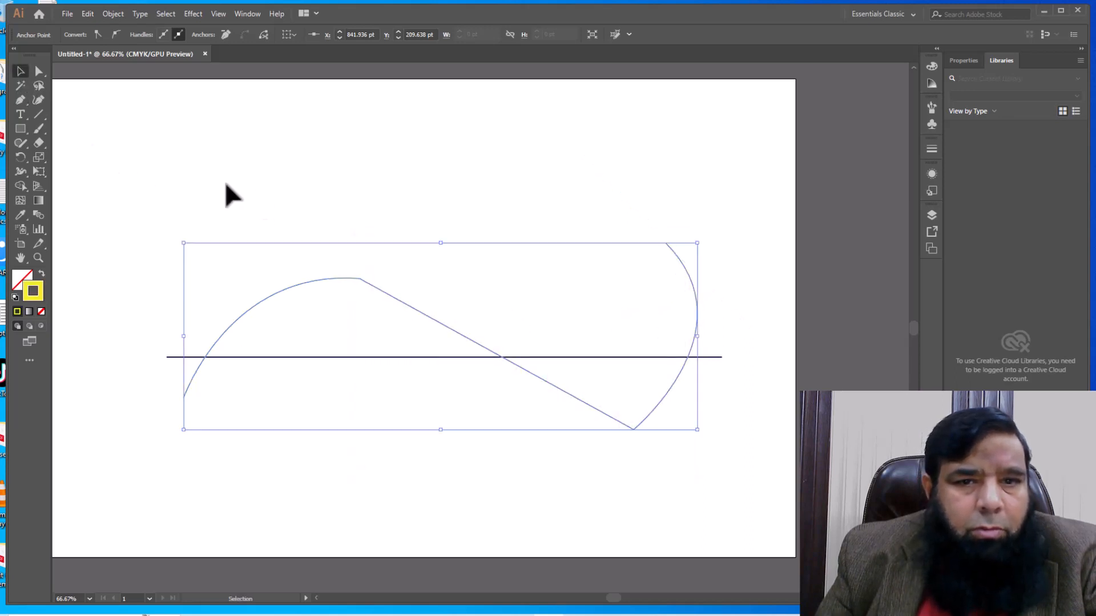
# Blend the horizontal line with the yellow path and set the blend spacing to 13 specified steps, with preview on.
pyautogui.moveTo(529, 447); pyautogui.dragTo(530, 449)
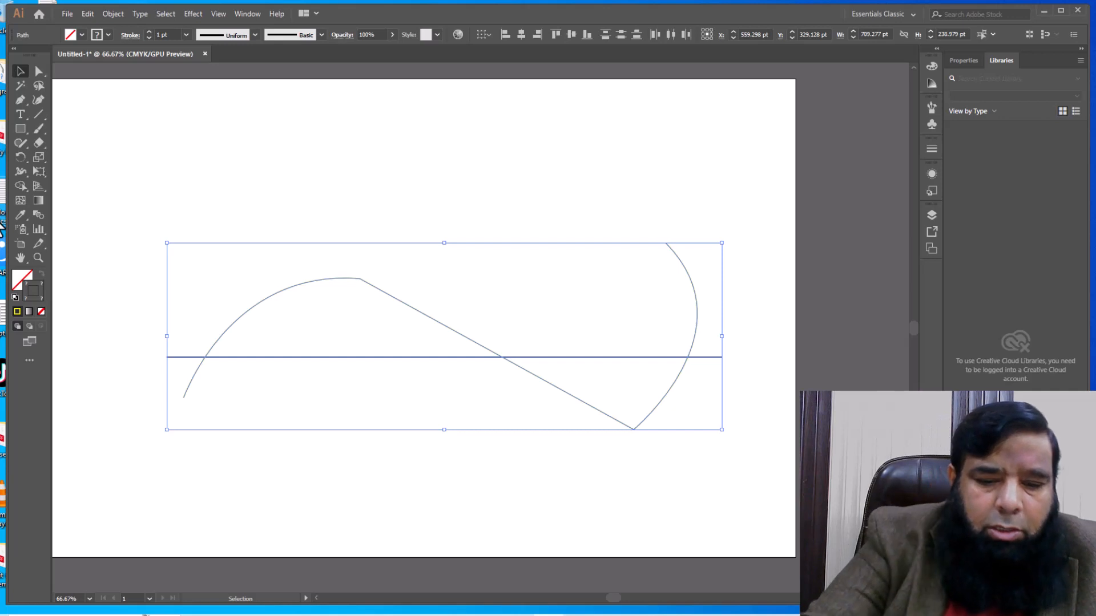
pyautogui.hotkey('ctrl', 'alt', 'b')
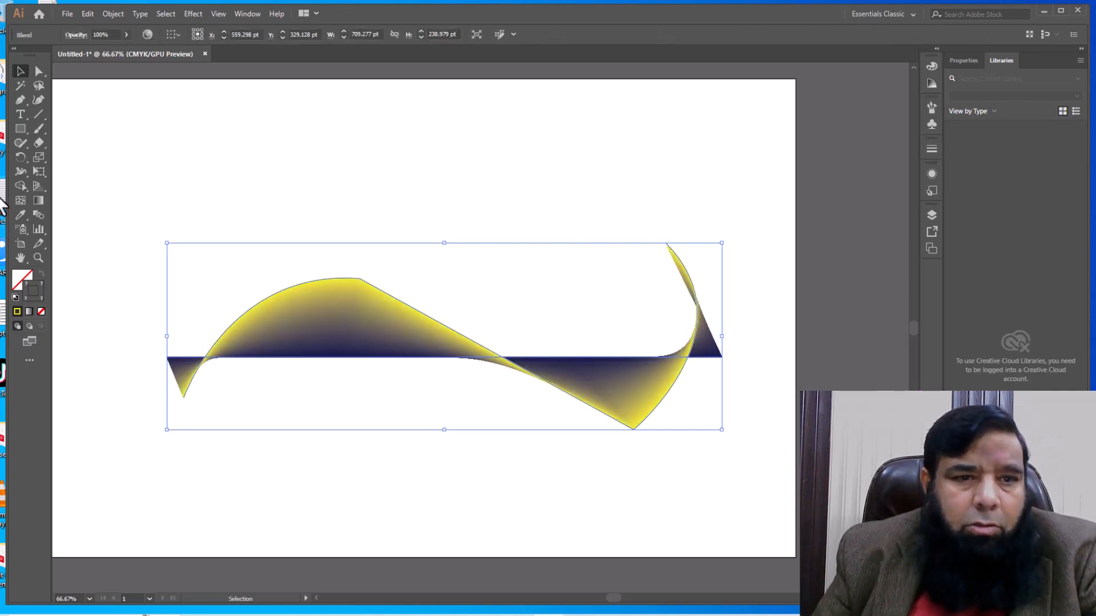
pyautogui.doubleClick(36, 215)
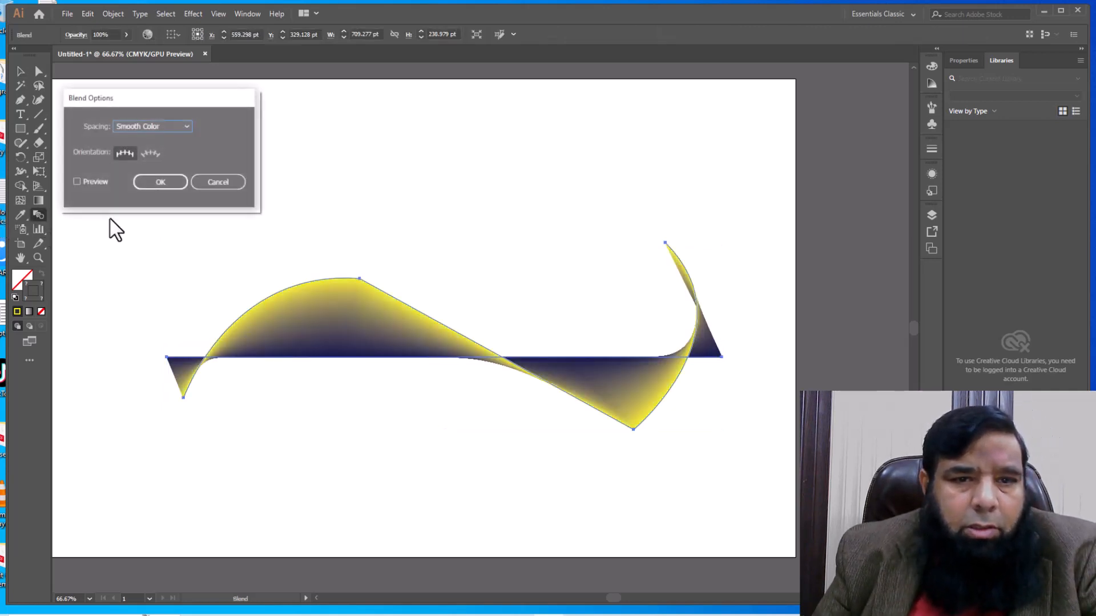
pyautogui.click(87, 180)
pyautogui.click(187, 127)
pyautogui.click(156, 150)
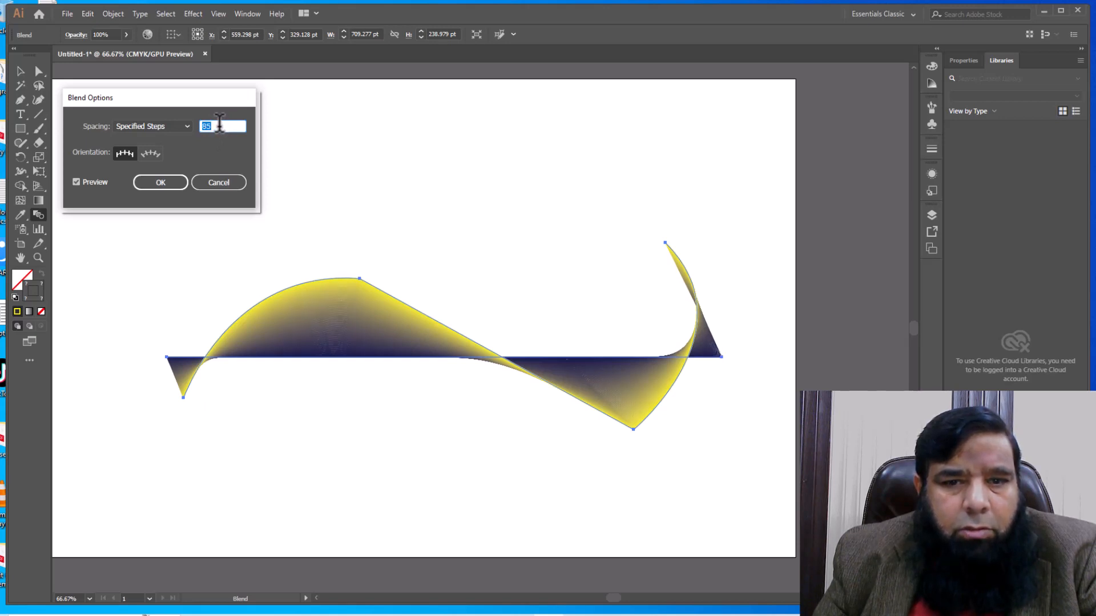
pyautogui.scroll(-20, 220, 124)
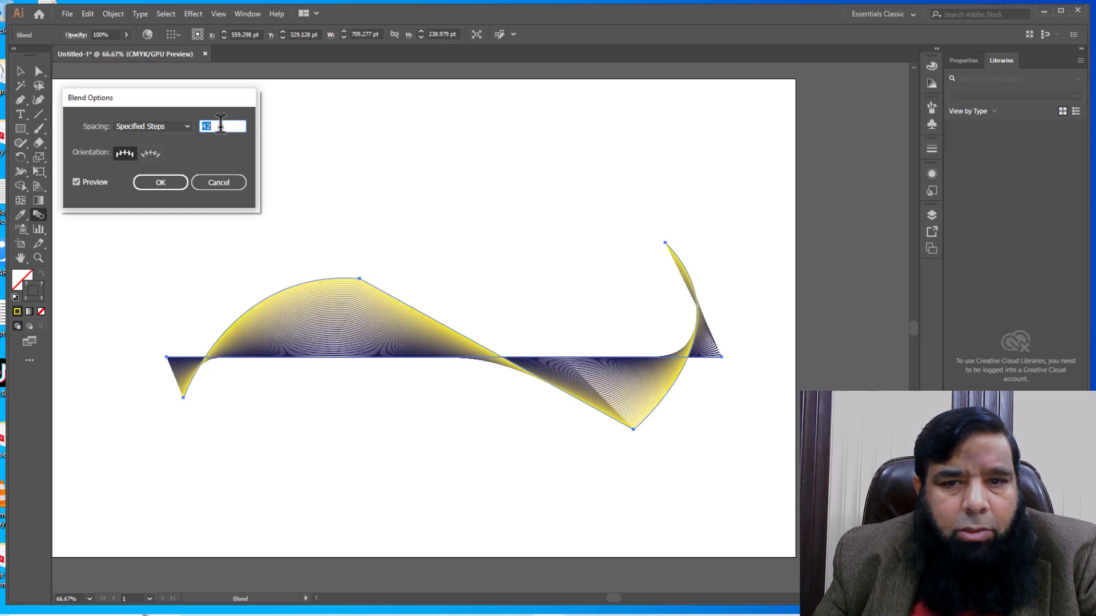
pyautogui.scroll(-16, 221, 124)
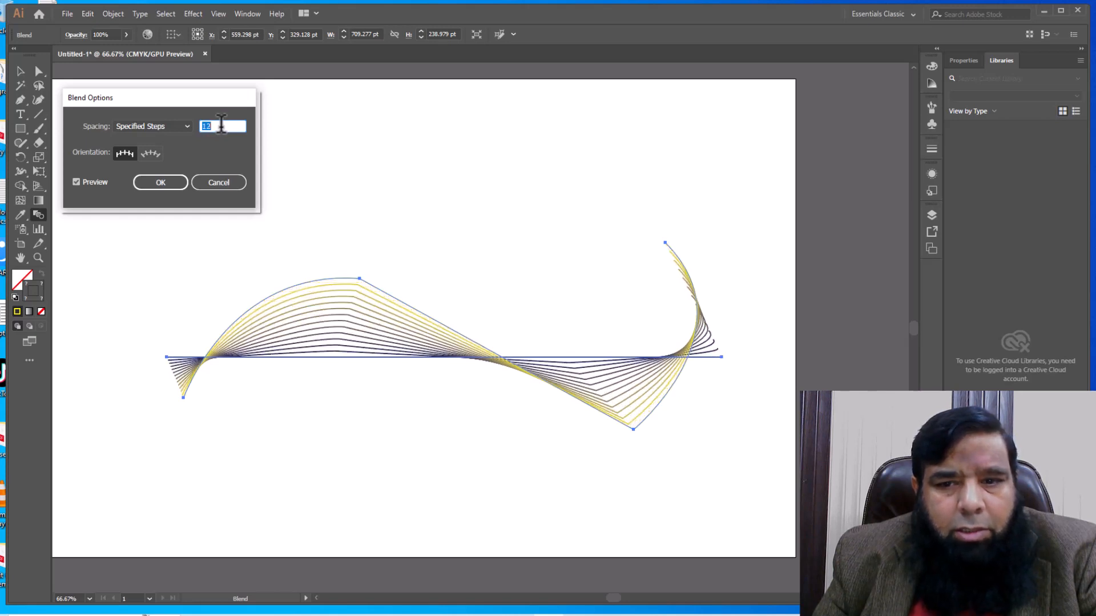
pyautogui.click(166, 182)
# Move the yellow path's upper-right end anchor up and left, and pull its direction handle into a nearly horizontal line.
pyautogui.click(39, 71)
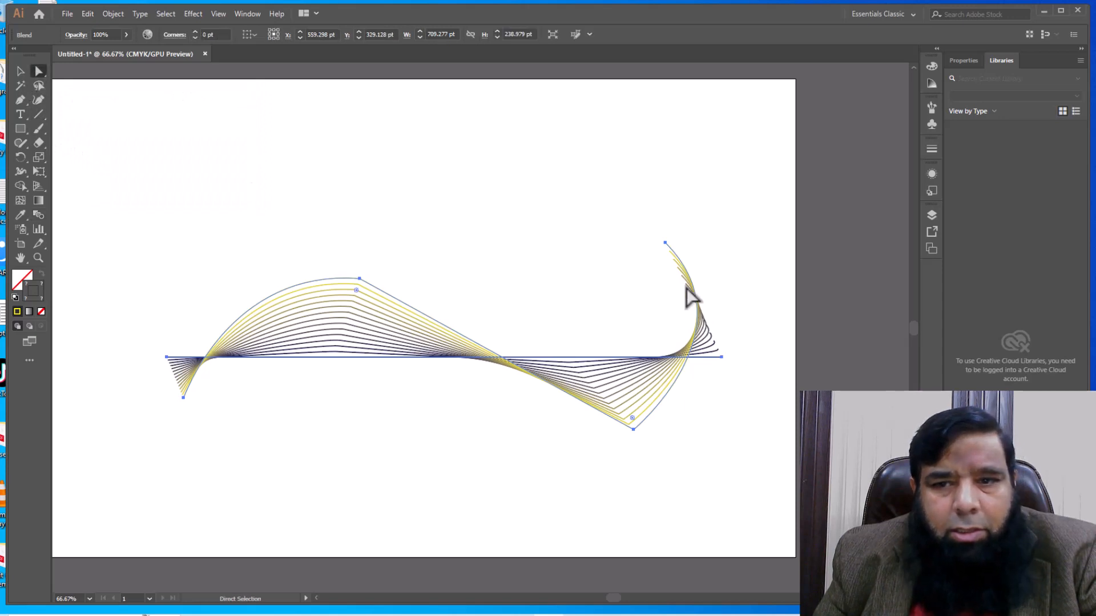
pyautogui.moveTo(667, 245); pyautogui.dragTo(599, 221)
pyautogui.click(665, 237)
pyautogui.moveTo(687, 310); pyautogui.dragTo(721, 232)
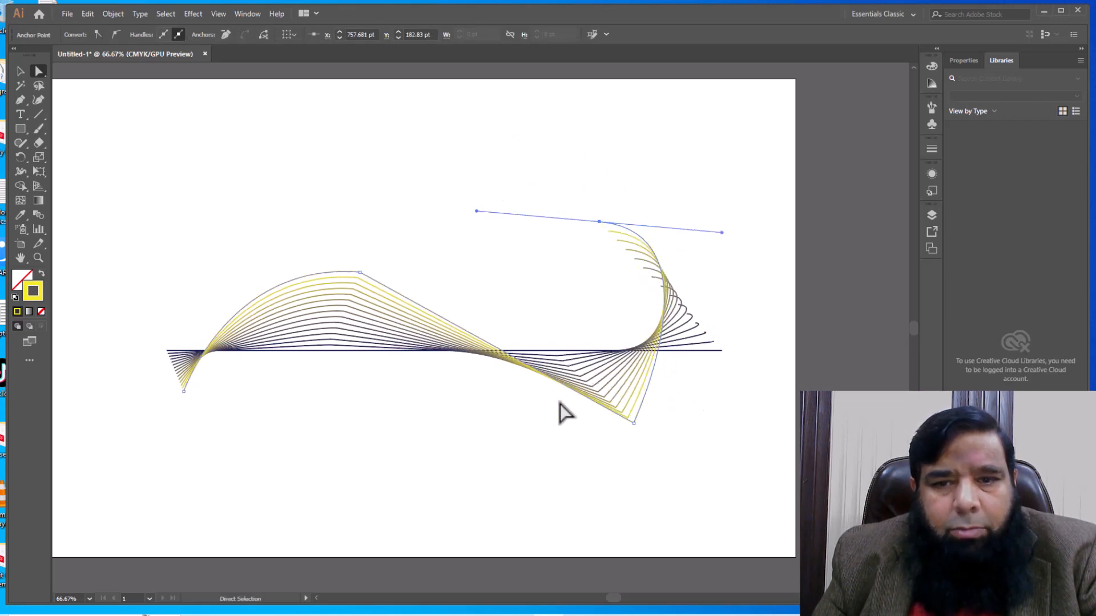
# Extend the dark line's left end outward and reshape the yellow path's left curve by moving its end anchor and handle.
pyautogui.moveTo(167, 353); pyautogui.dragTo(106, 340)
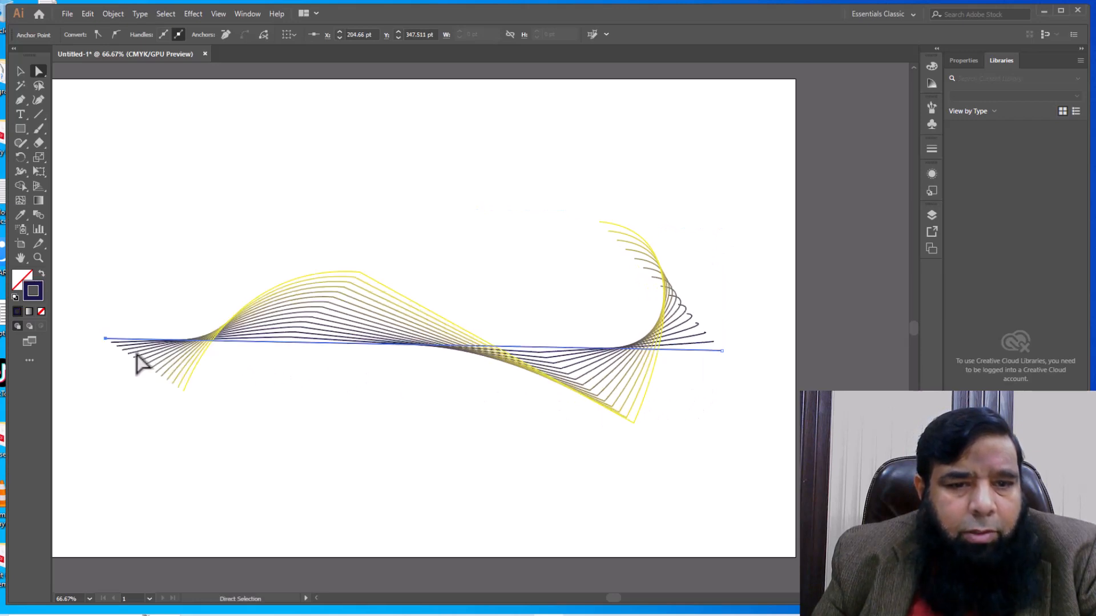
pyautogui.click(183, 391)
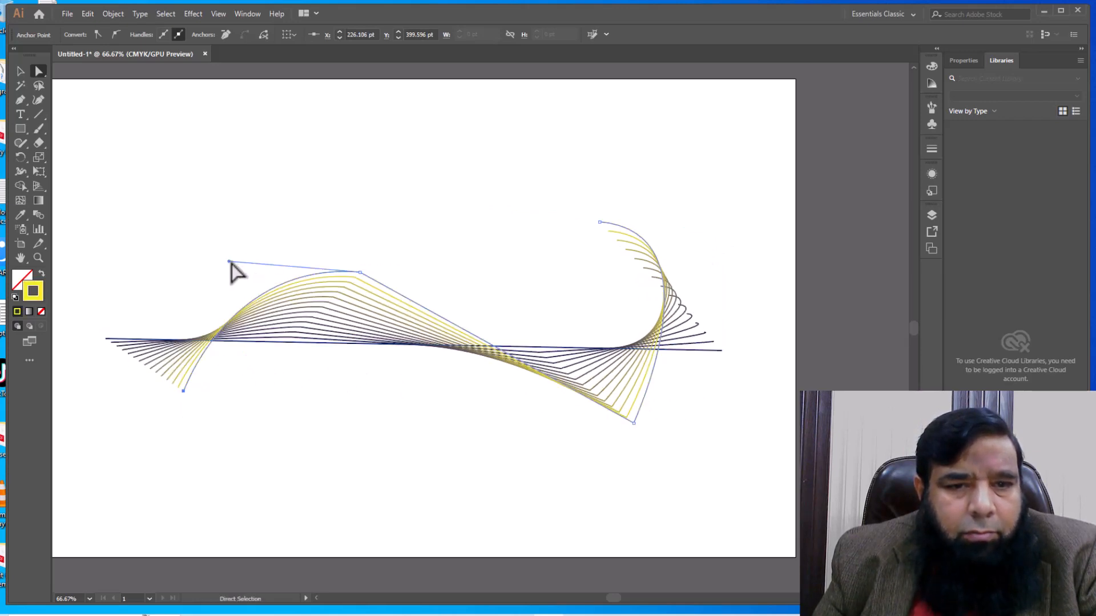
pyautogui.moveTo(230, 262); pyautogui.dragTo(184, 161)
pyautogui.moveTo(183, 392); pyautogui.dragTo(348, 443)
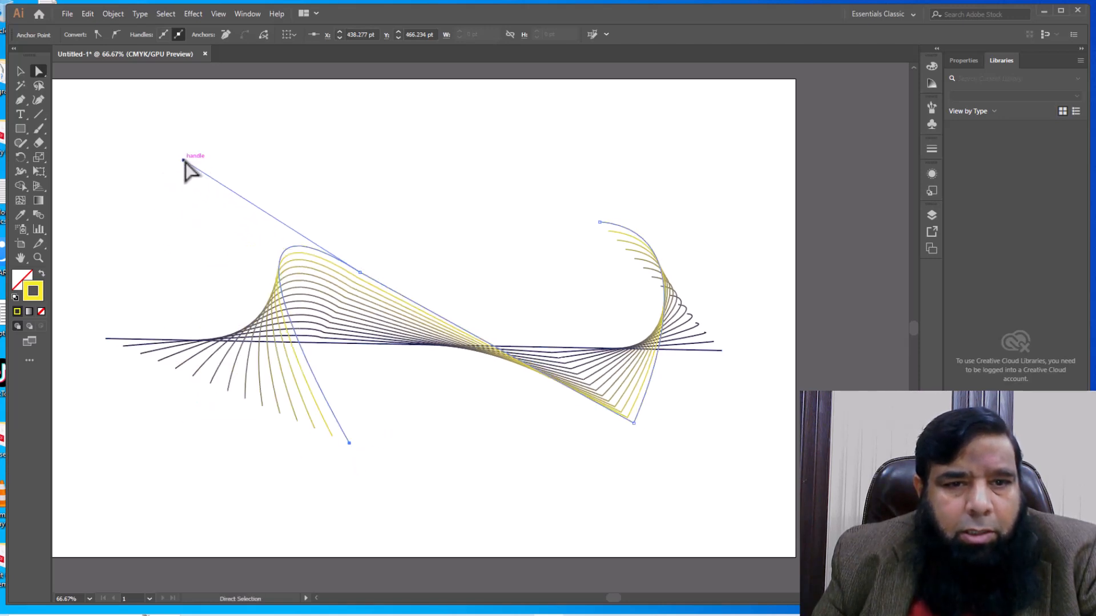
pyautogui.moveTo(184, 161); pyautogui.dragTo(260, 138)
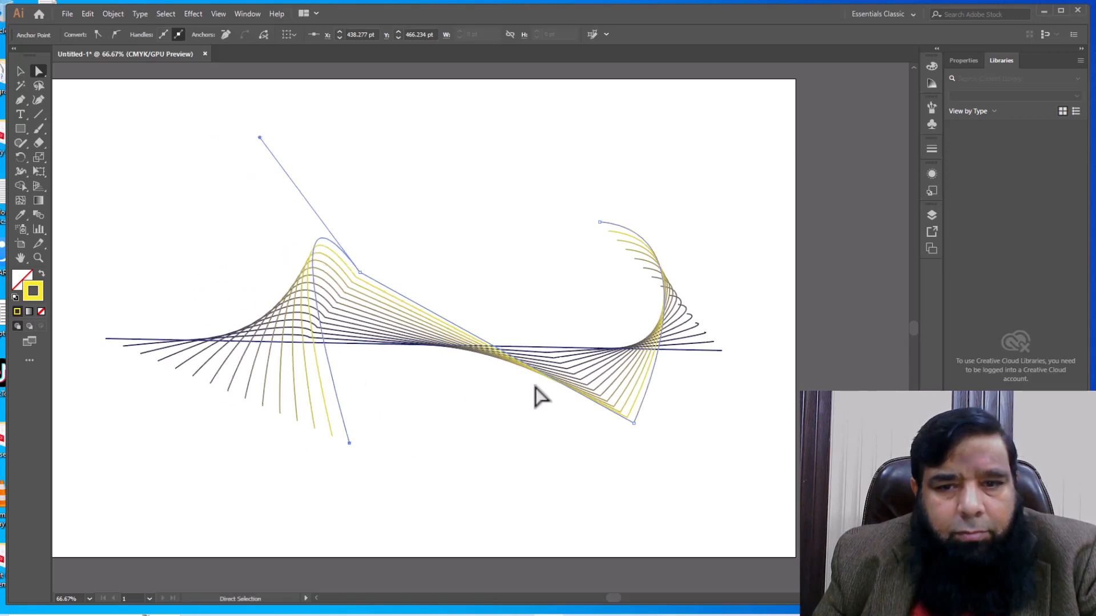
pyautogui.moveTo(260, 138); pyautogui.dragTo(147, 195)
# Lower the yellow path's bottom corner, extend the dark line's right end, and shift the path's upper end further left with an adjusted handle.
pyautogui.moveTo(633, 423); pyautogui.dragTo(655, 473)
pyautogui.click(722, 351)
pyautogui.moveTo(721, 351); pyautogui.dragTo(767, 351)
pyautogui.click(600, 223)
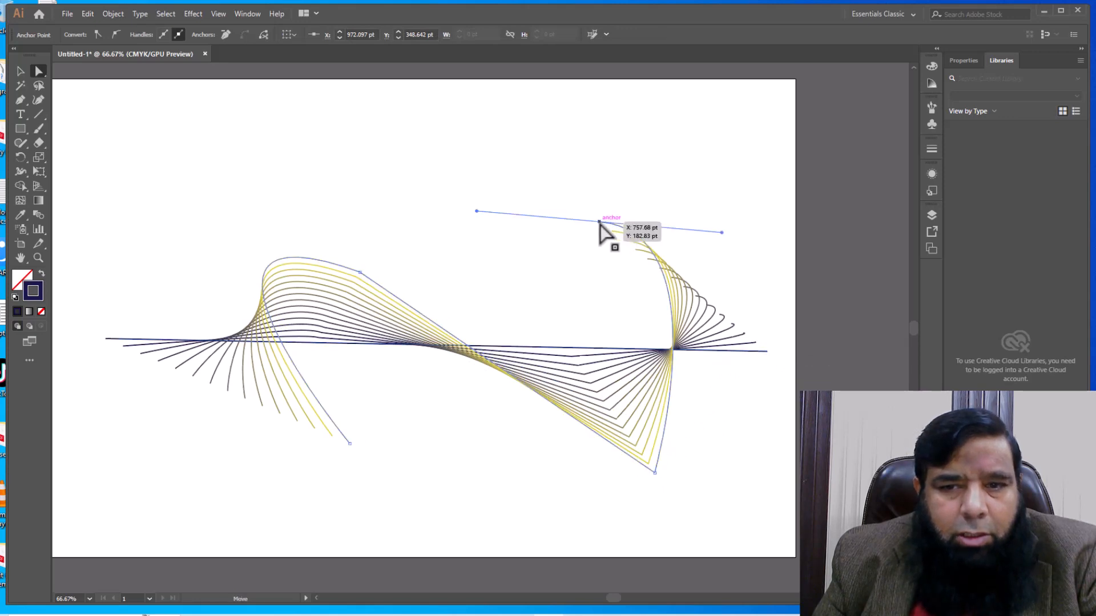
pyautogui.moveTo(721, 233); pyautogui.dragTo(734, 217)
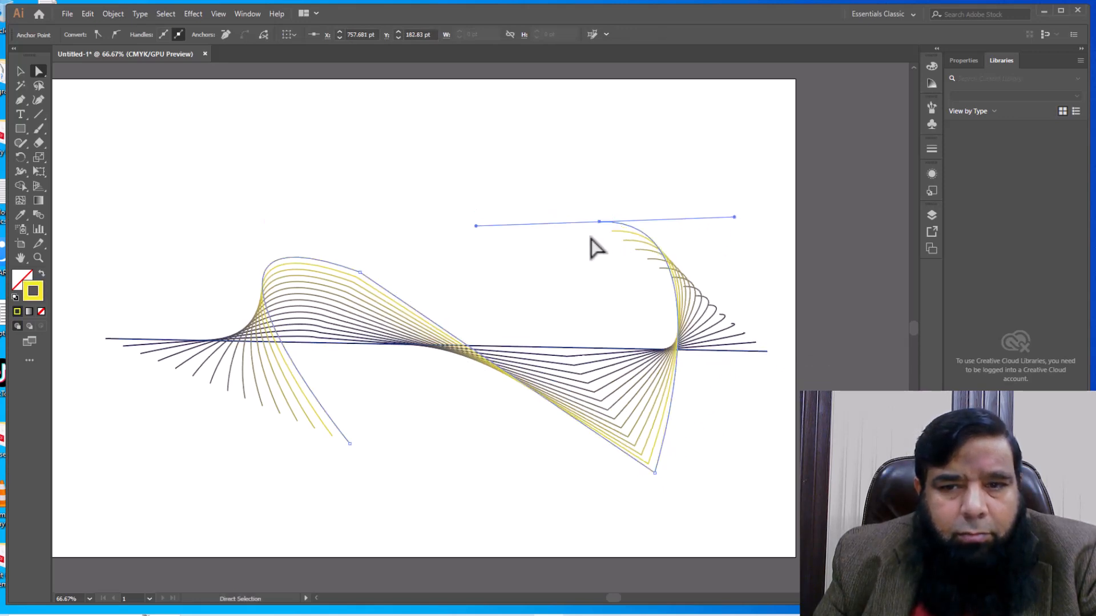
pyautogui.moveTo(599, 222); pyautogui.dragTo(472, 197)
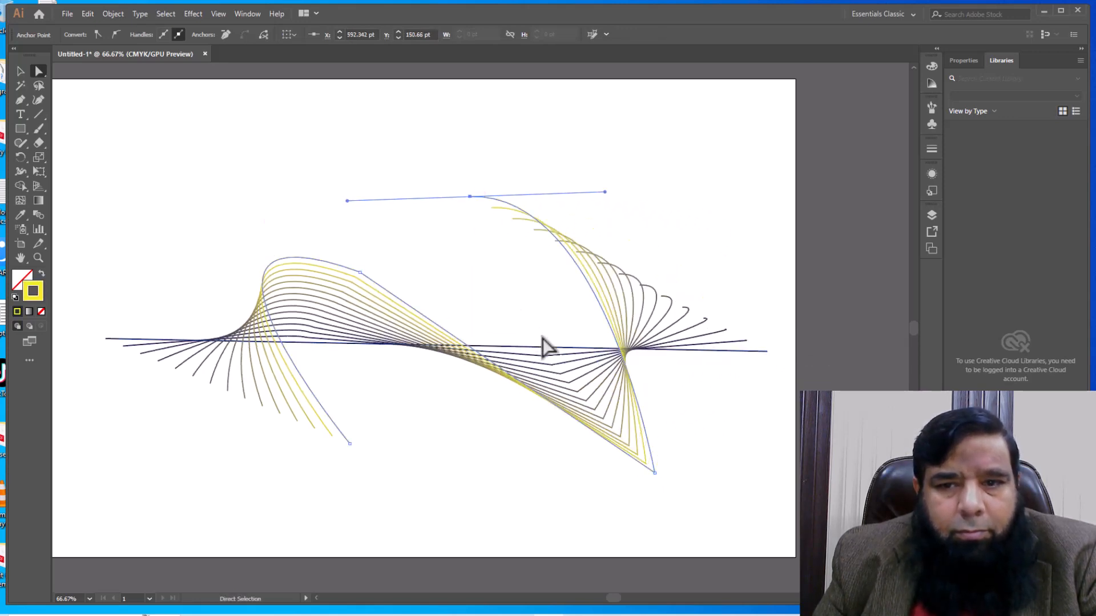
pyautogui.click(477, 408)
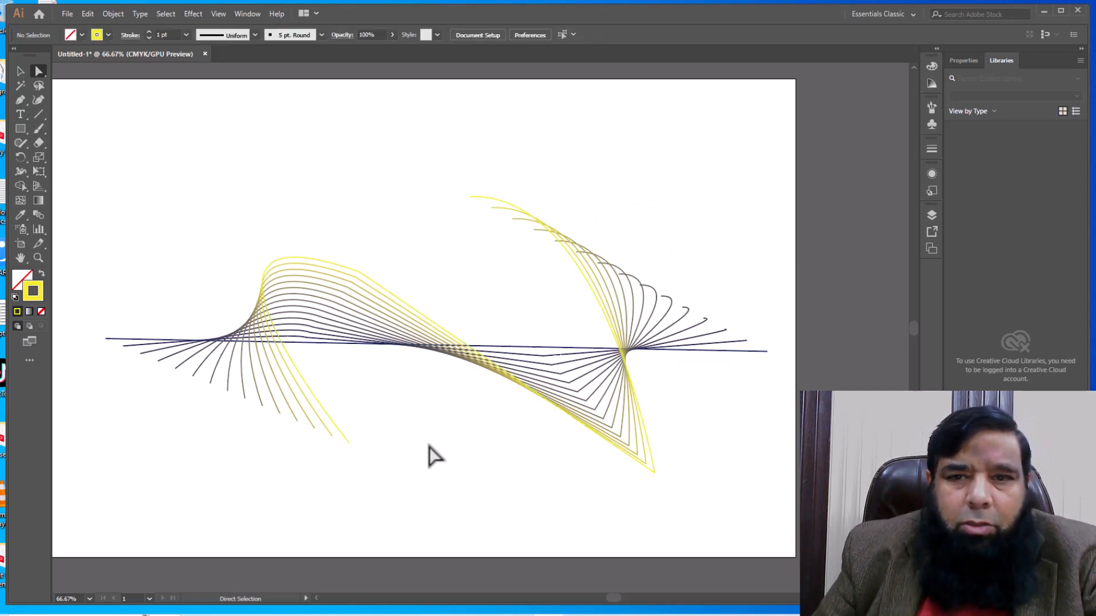
# Move the blend to the upper part of the artboard and give it a default black stroke with no fill, then deselect it.
pyautogui.moveTo(500, 388); pyautogui.dragTo(514, 234)
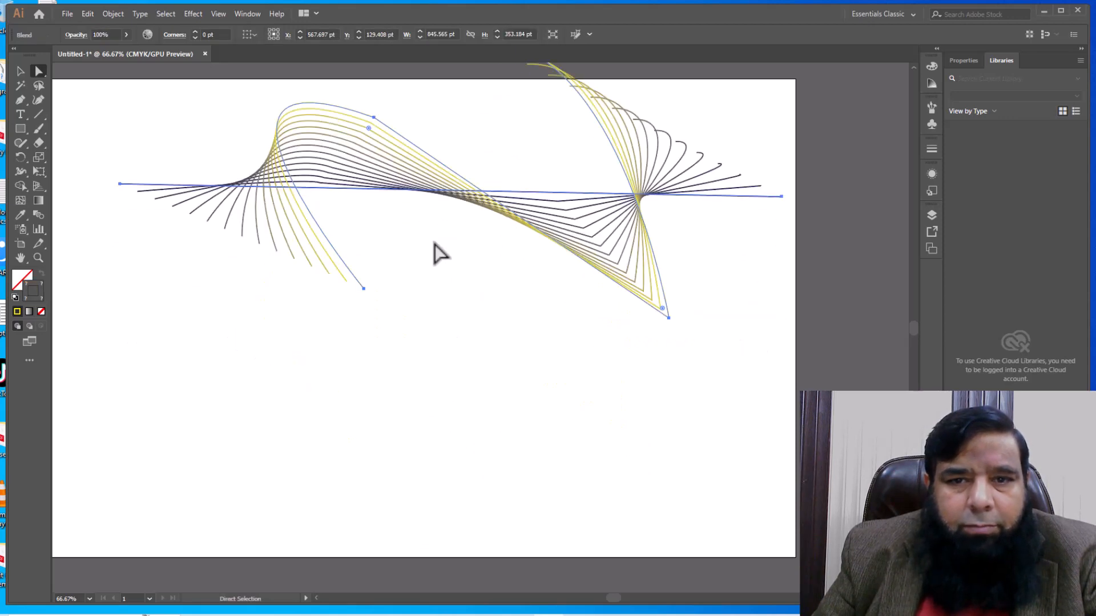
pyautogui.click(19, 101)
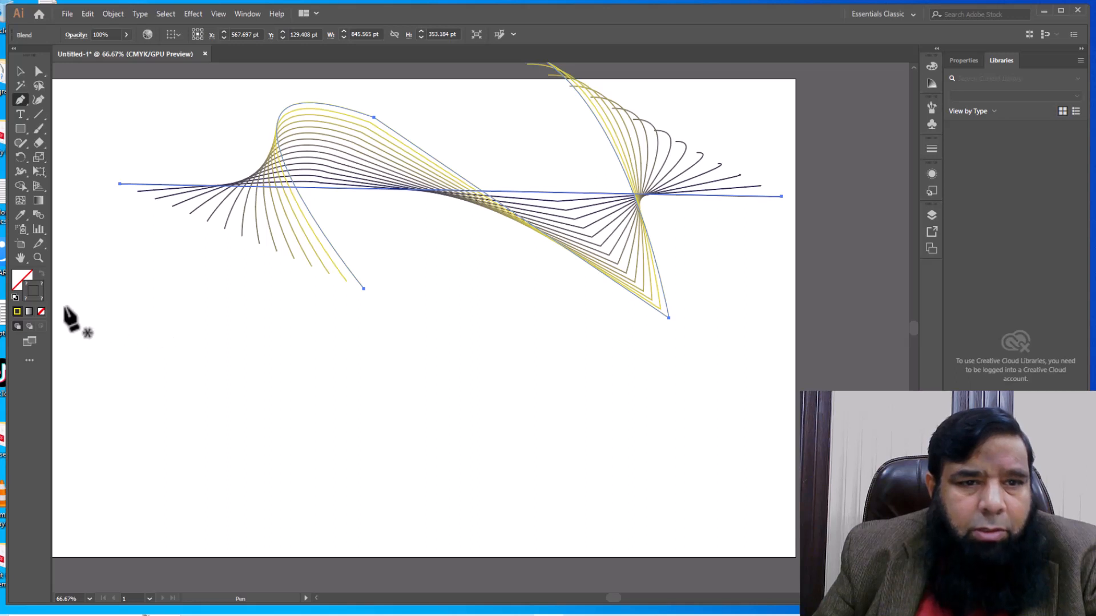
pyautogui.click(15, 298)
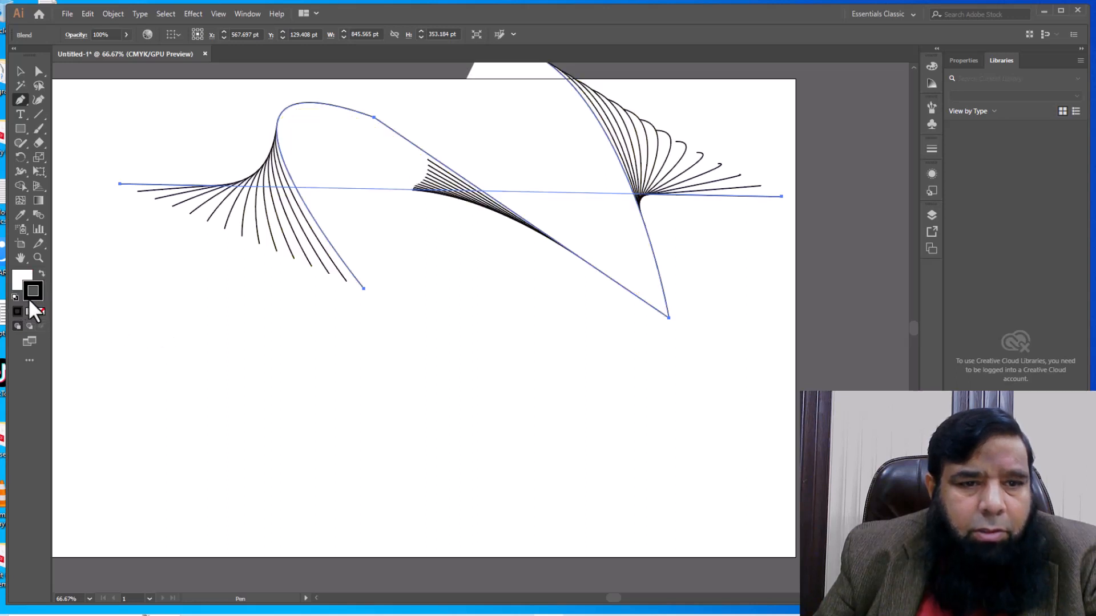
pyautogui.click(25, 282)
pyautogui.click(43, 312)
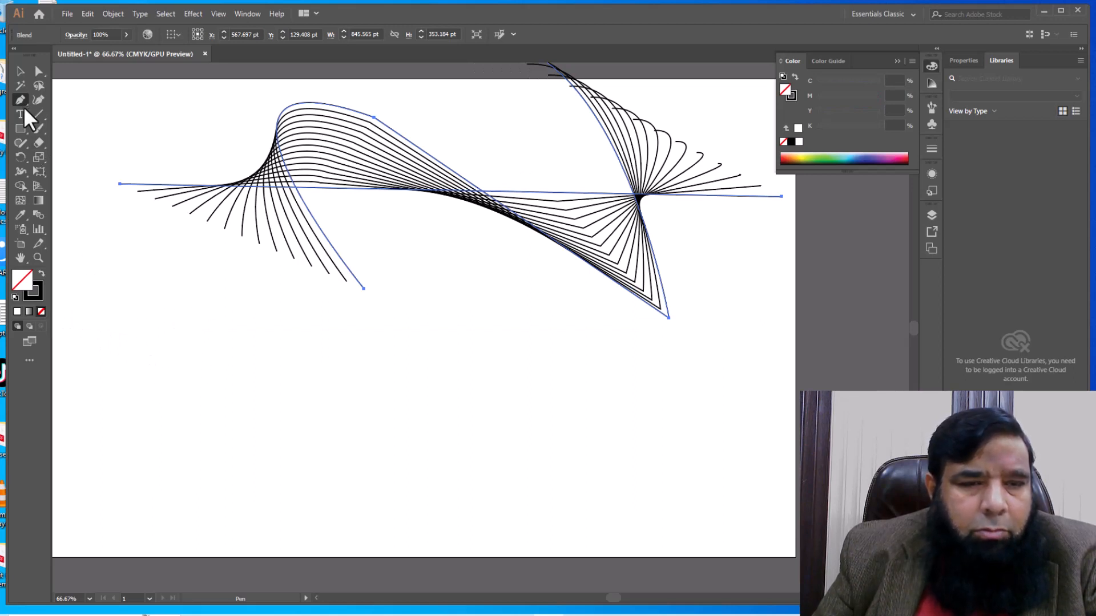
pyautogui.hotkey('ctrl', 'shift', 'a')
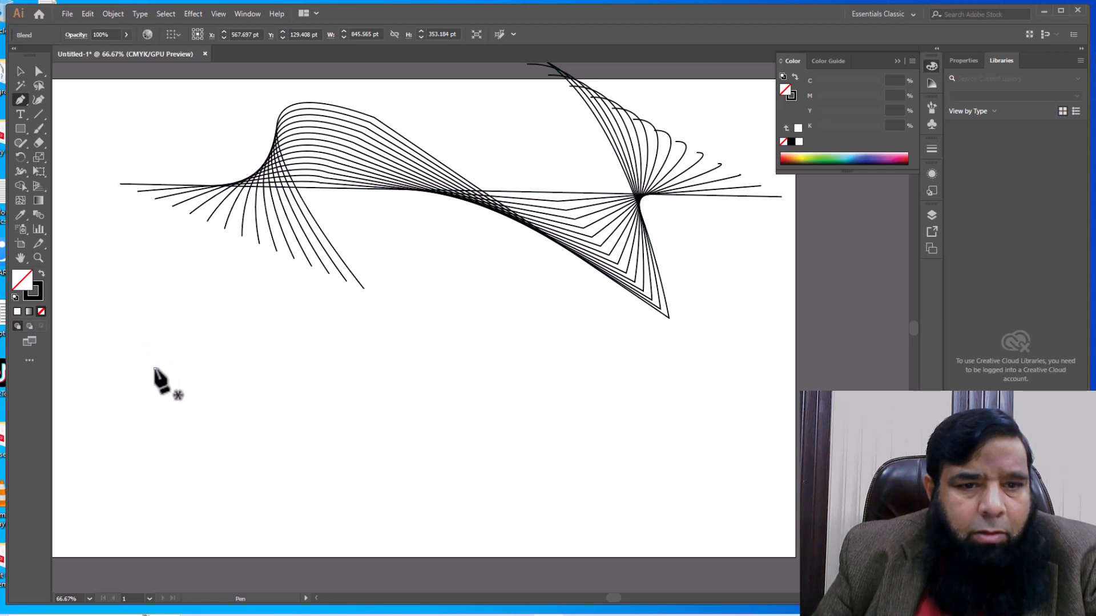
# Draw a closed curved Pen shape with a deep inward notch at its base in the empty area below the blend.
pyautogui.click(156, 368)
pyautogui.moveTo(259, 344); pyautogui.dragTo(343, 393)
pyautogui.click(259, 344)
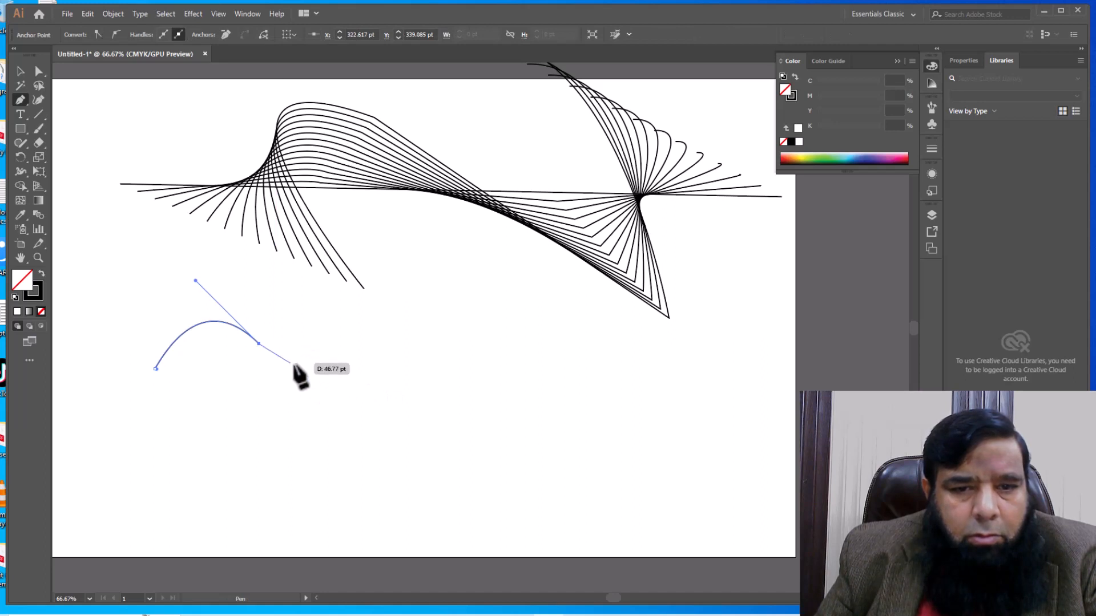
pyautogui.moveTo(415, 425); pyautogui.dragTo(469, 525)
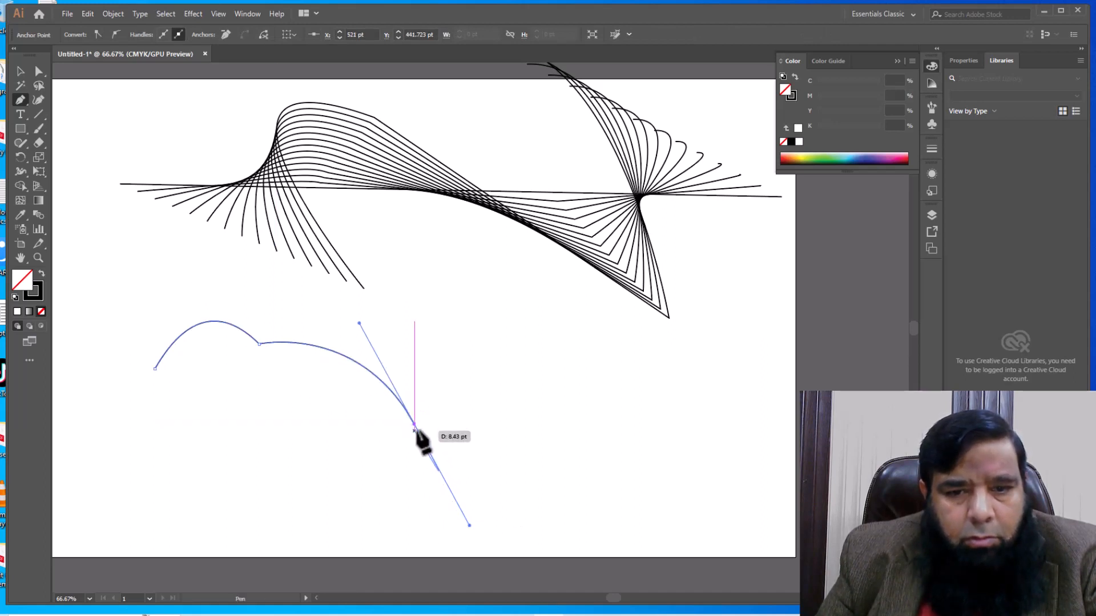
pyautogui.moveTo(414, 425); pyautogui.dragTo(213, 511)
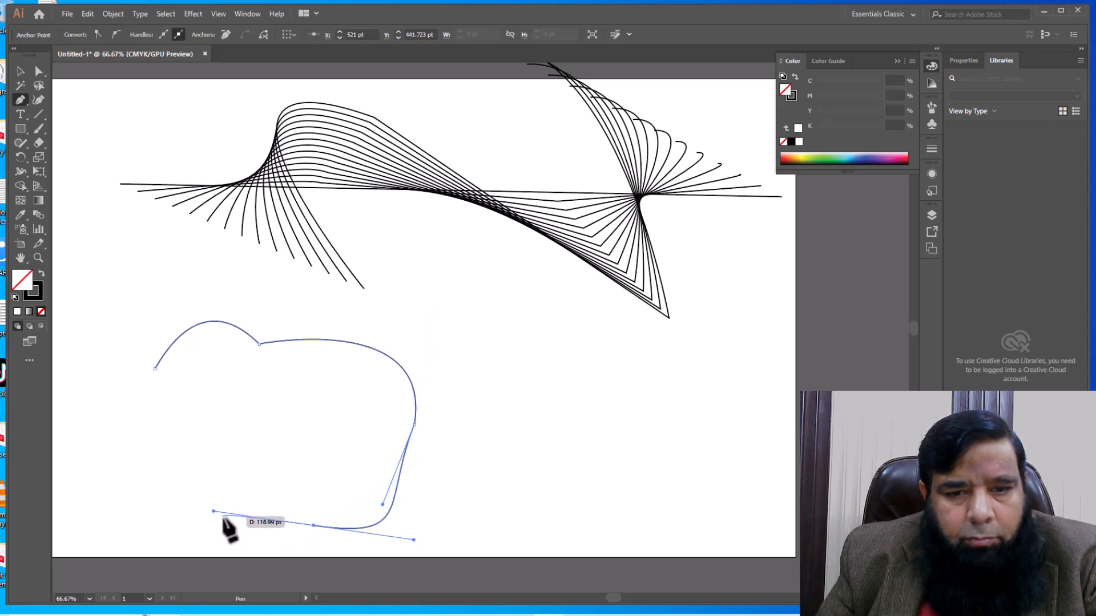
pyautogui.click(314, 525)
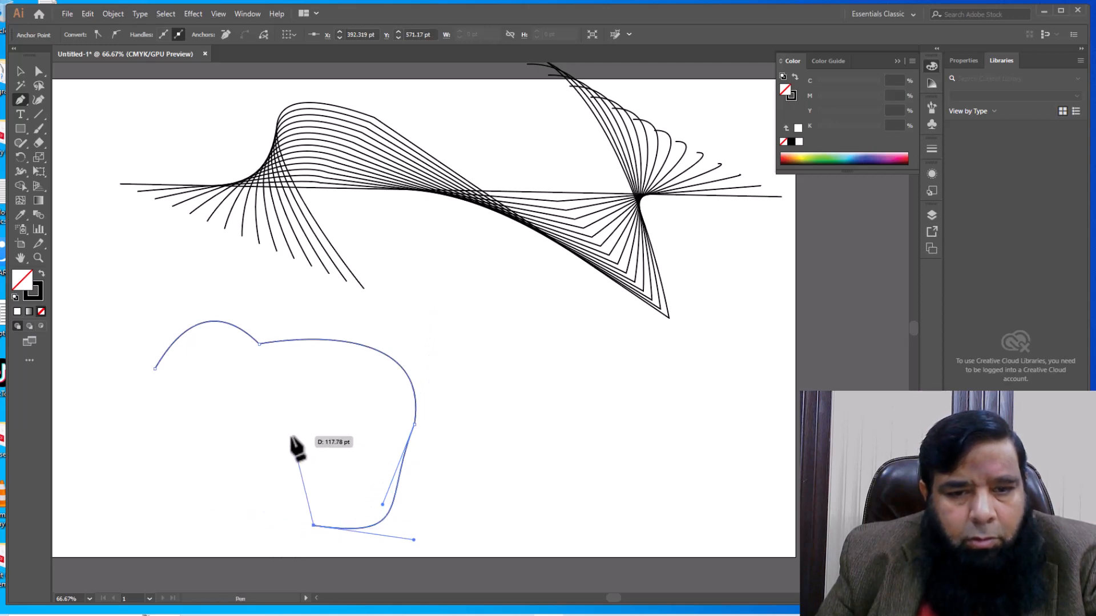
pyautogui.moveTo(291, 437); pyautogui.dragTo(327, 372)
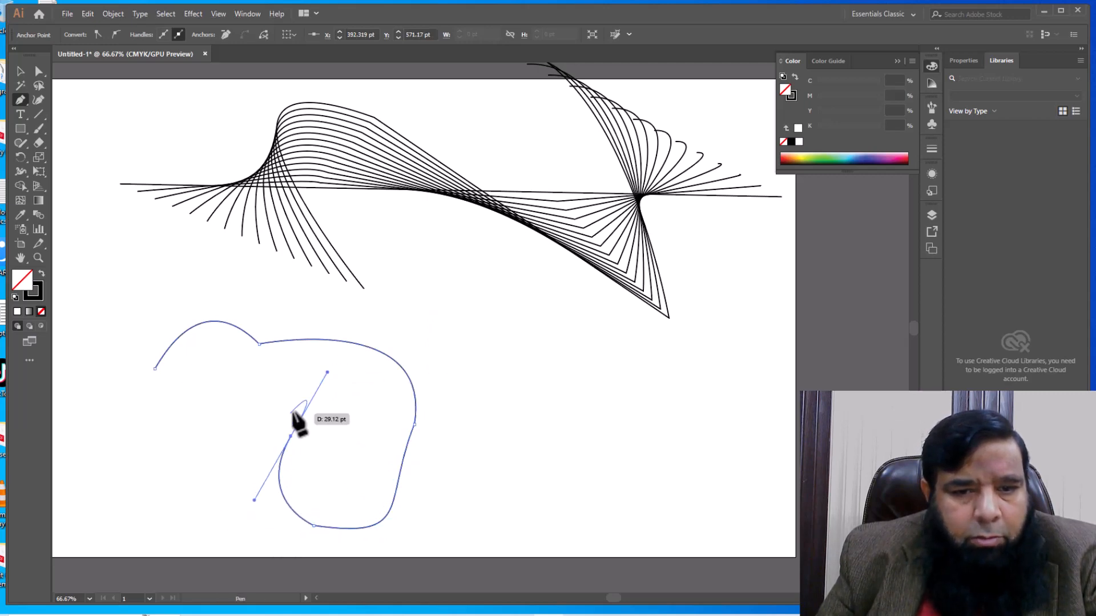
pyautogui.click(291, 436)
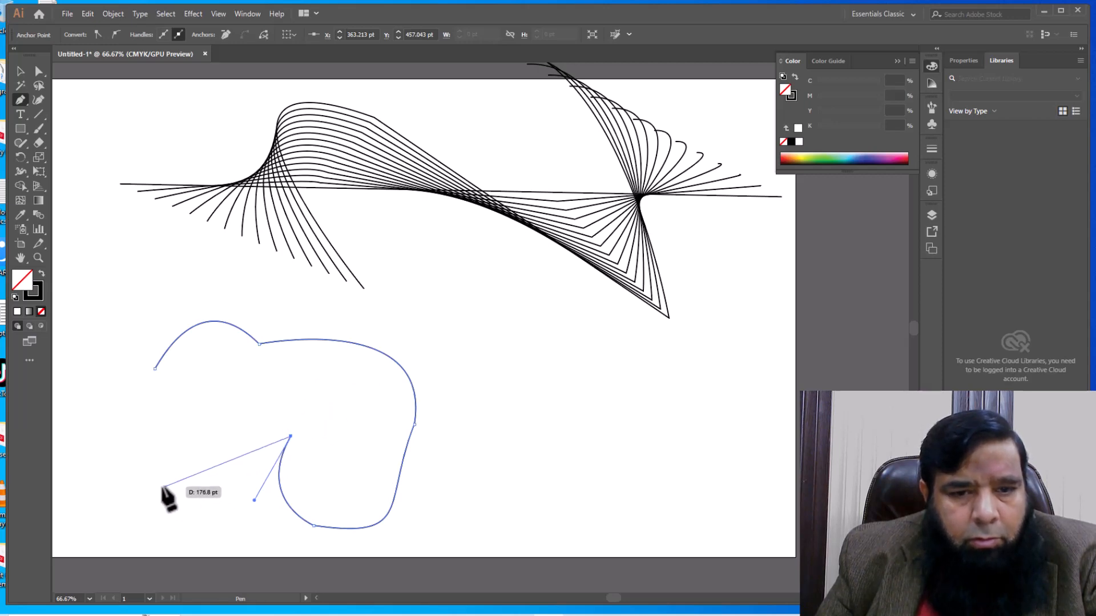
pyautogui.moveTo(157, 485); pyautogui.dragTo(119, 436)
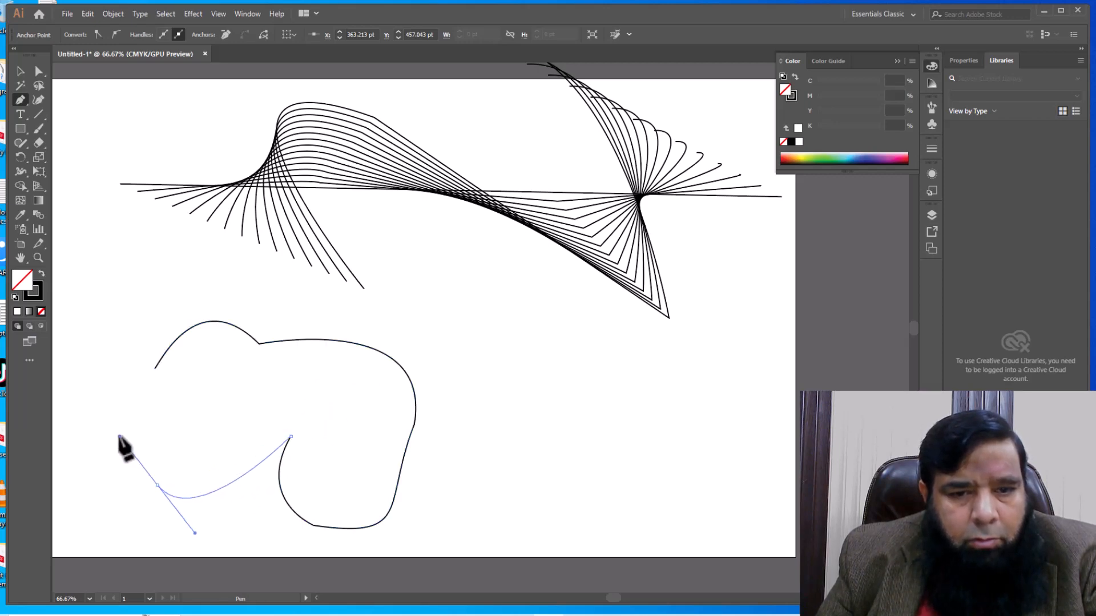
pyautogui.click(158, 485)
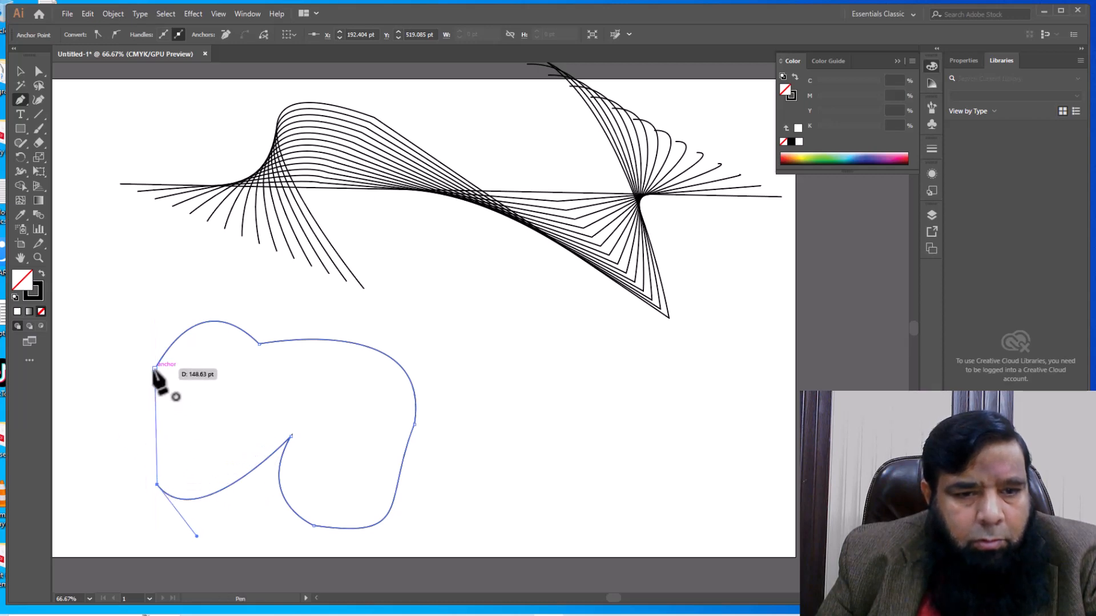
pyautogui.moveTo(154, 368); pyautogui.dragTo(198, 327)
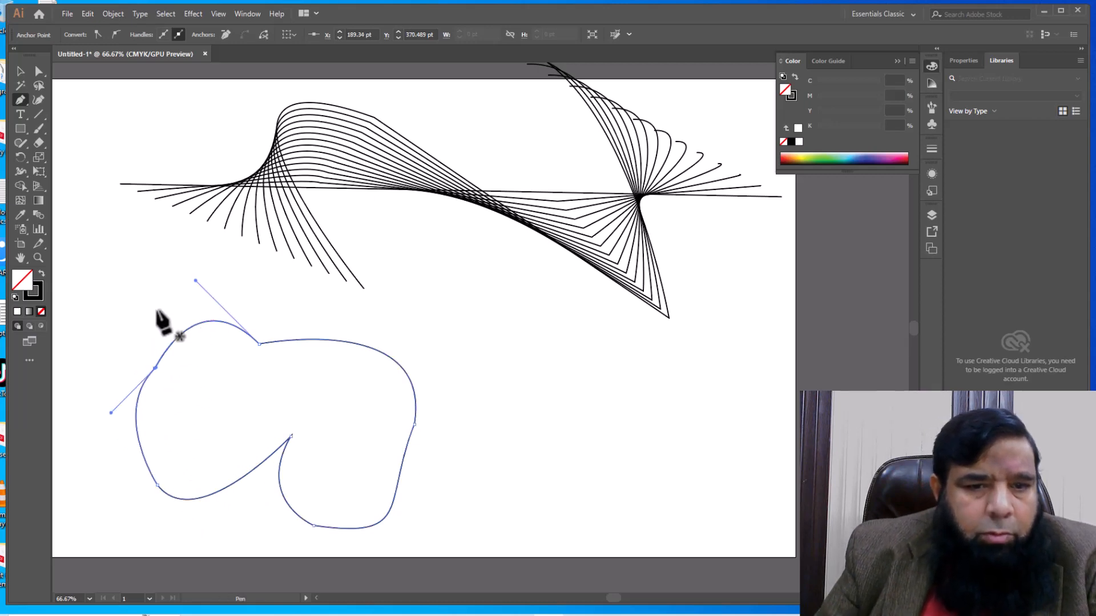
# Try to scale an in-place copy of the closed shape down to about 141 by 105 pt, and undo the scaling.
pyautogui.press('v')
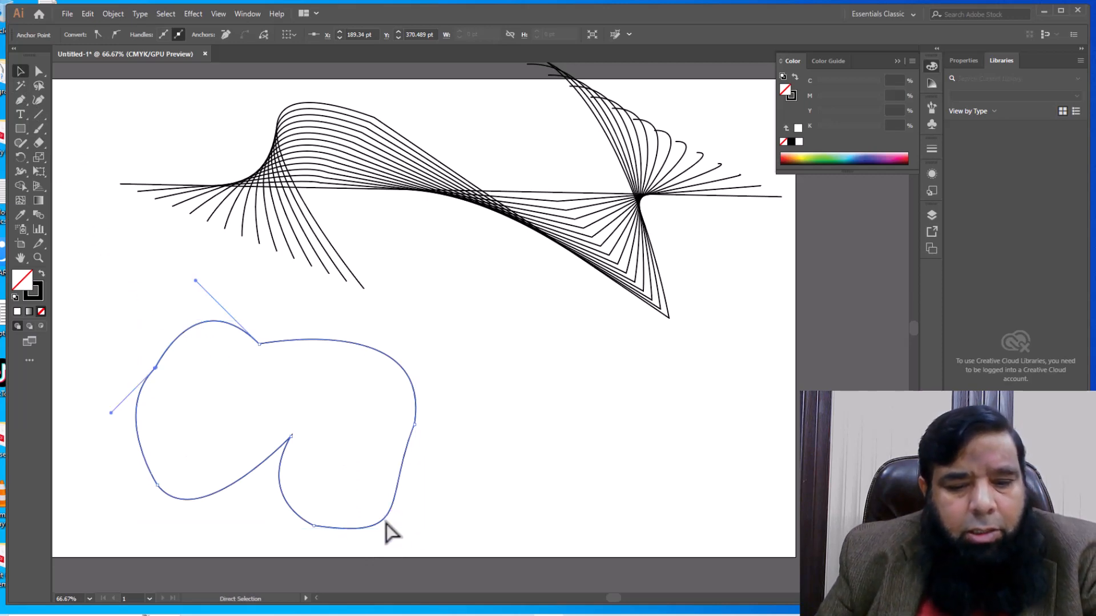
pyautogui.hotkey('ctrl', 'f')
pyautogui.click(382, 520)
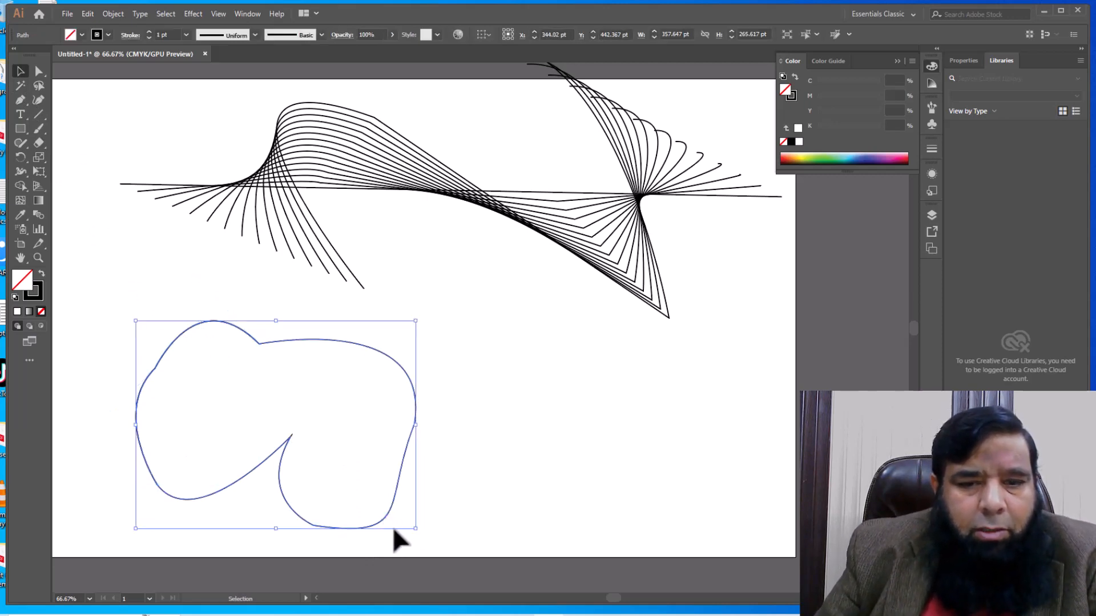
pyautogui.moveTo(415, 531); pyautogui.dragTo(266, 403)
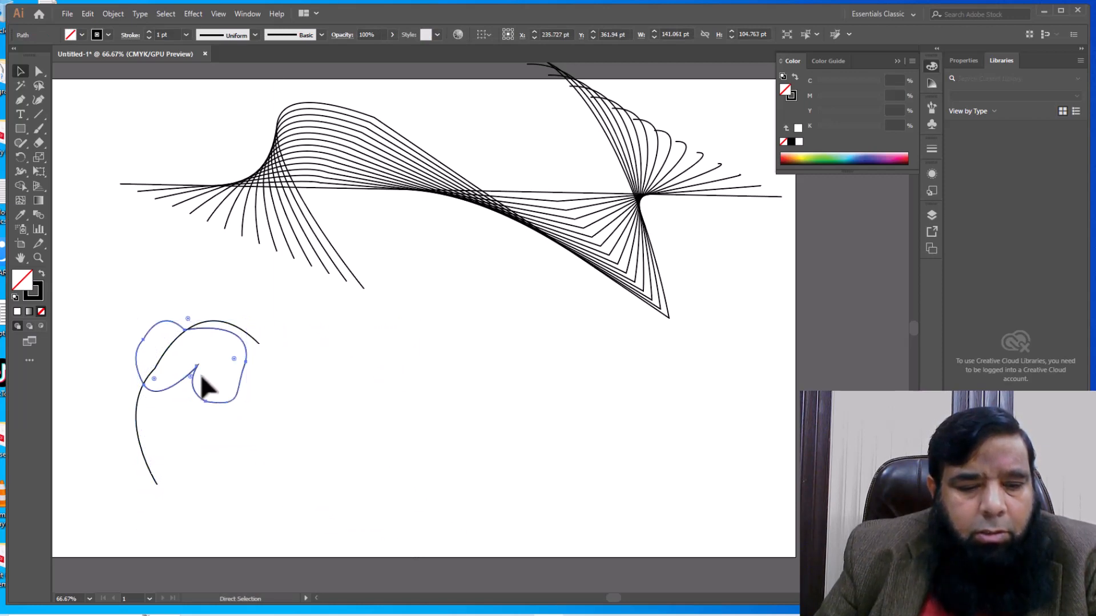
pyautogui.hotkey('ctrl', 'z')
# Select the whole closed curved shape and paste a full-size copy of it onto the artboard.
pyautogui.click(111, 318)
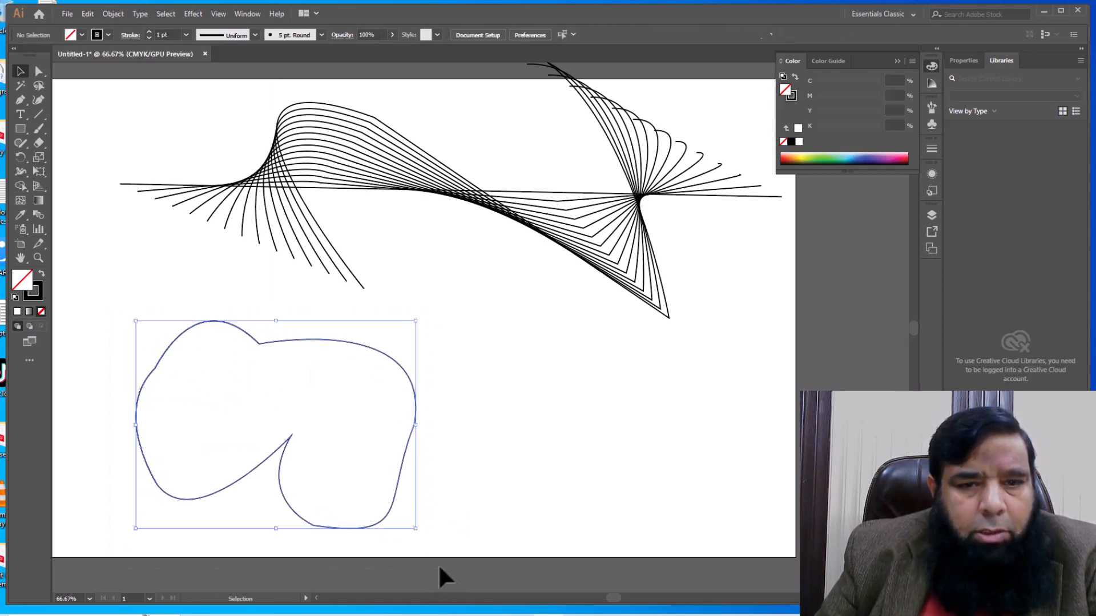
pyautogui.hotkey('ctrl', 'c')
pyautogui.hotkey('ctrl', 'v')
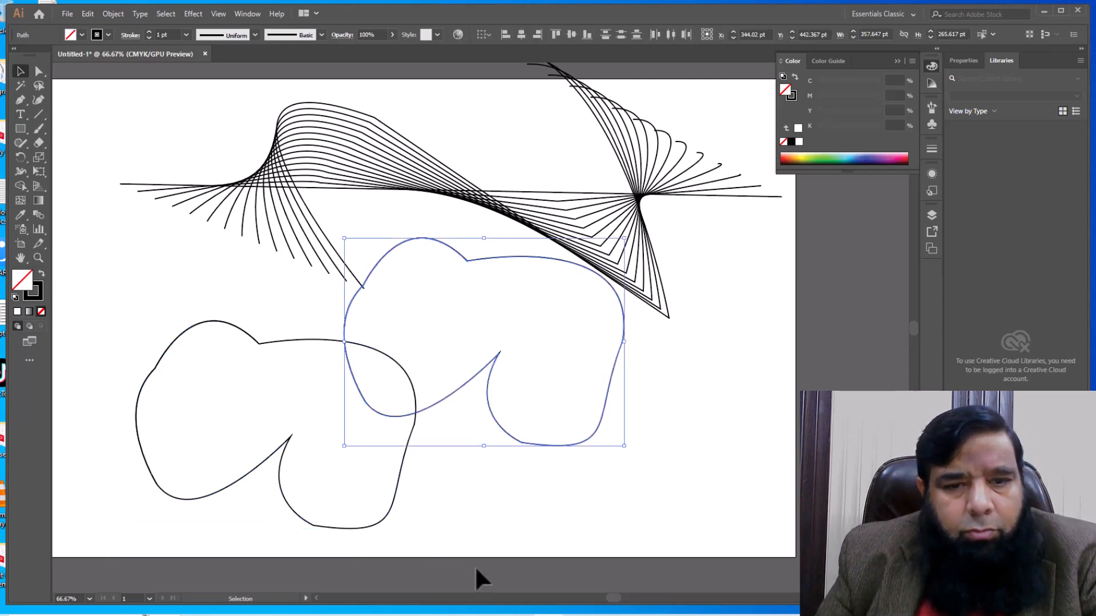
# Scale the pasted copy down inside the original closed curved shape and blend the two shapes.
pyautogui.moveTo(626, 439); pyautogui.dragTo(235, 486)
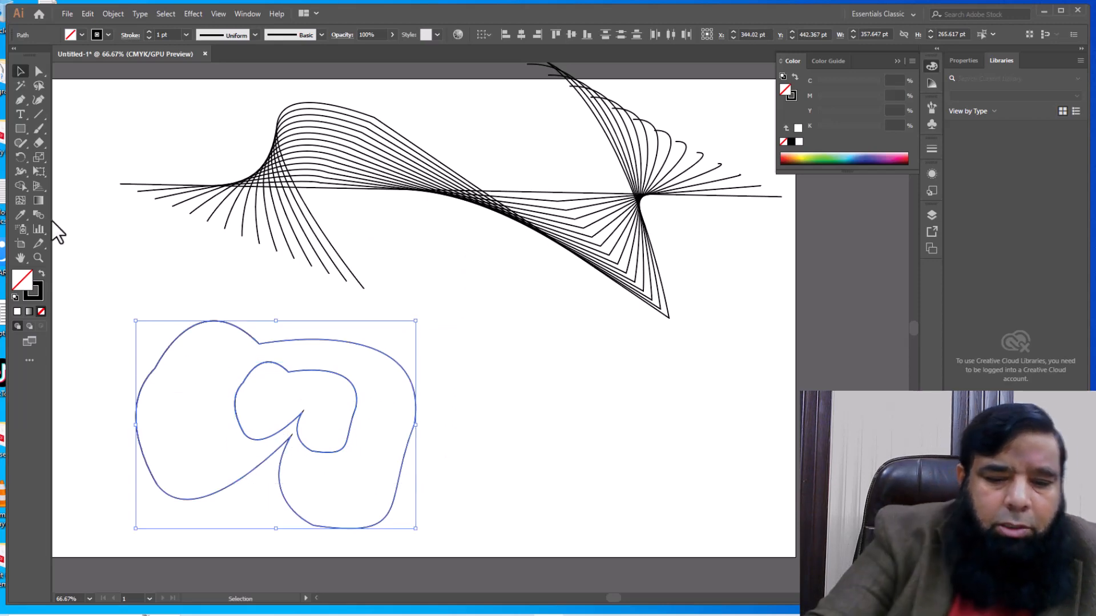
pyautogui.hotkey('ctrl', 'alt', 'b')
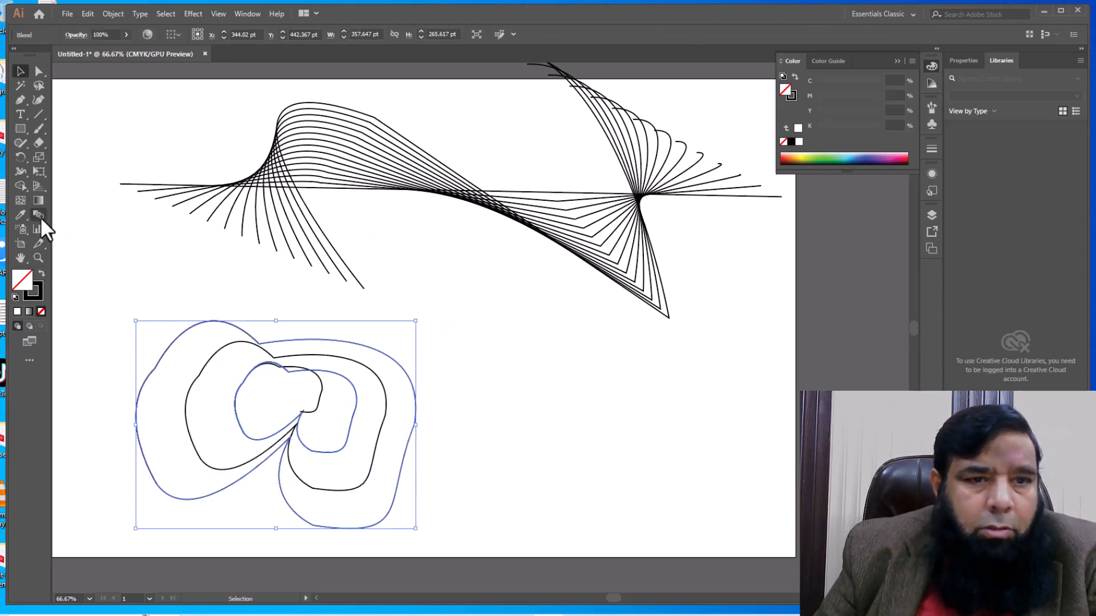
# Set the closed-shape blend's spacing to Specified Steps with a value of 21.
pyautogui.doubleClick(39, 215)
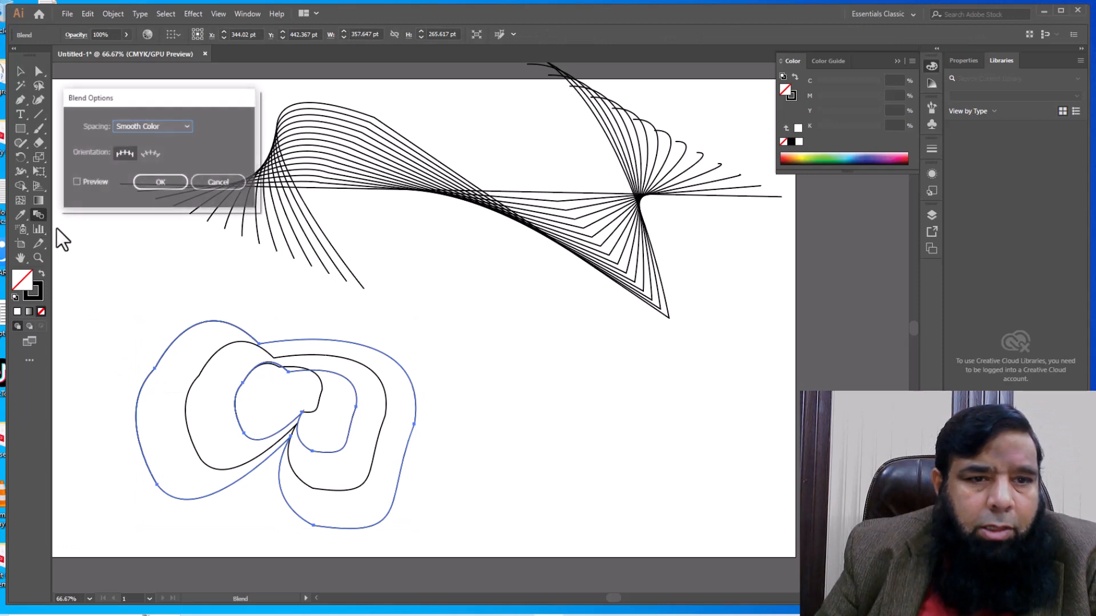
pyautogui.click(155, 126)
pyautogui.click(150, 151)
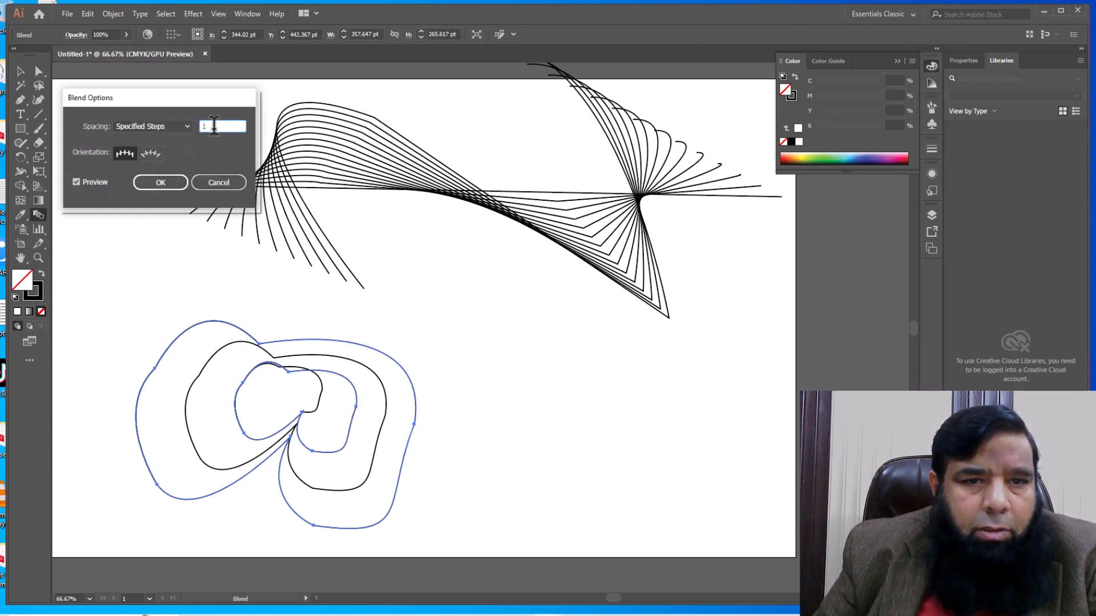
pyautogui.press('Up')
pyautogui.press('Up')
pyautogui.press('Up')
pyautogui.press('Up')
pyautogui.press('Up')
pyautogui.press('Up')
pyautogui.press('Up')
pyautogui.press('Up')
pyautogui.press('Up')
pyautogui.press('Up')
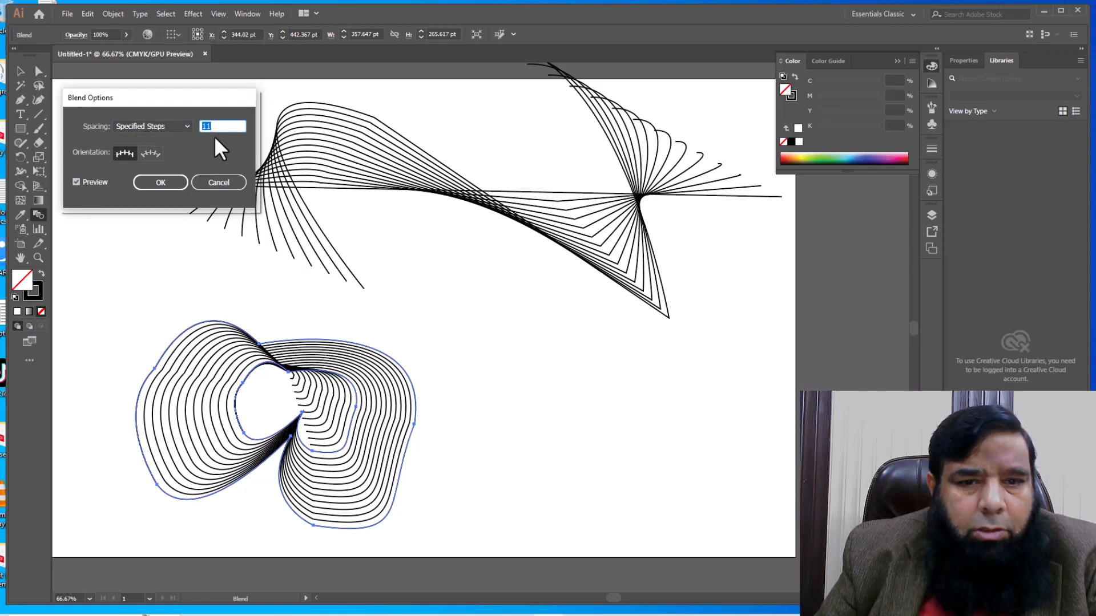
pyautogui.press('Up')
pyautogui.press('Up')
pyautogui.press('Up')
pyautogui.press('Up')
pyautogui.press('Up')
pyautogui.press('Up')
pyautogui.press('Up')
pyautogui.press('Up')
pyautogui.press('Up')
pyautogui.press('Up')
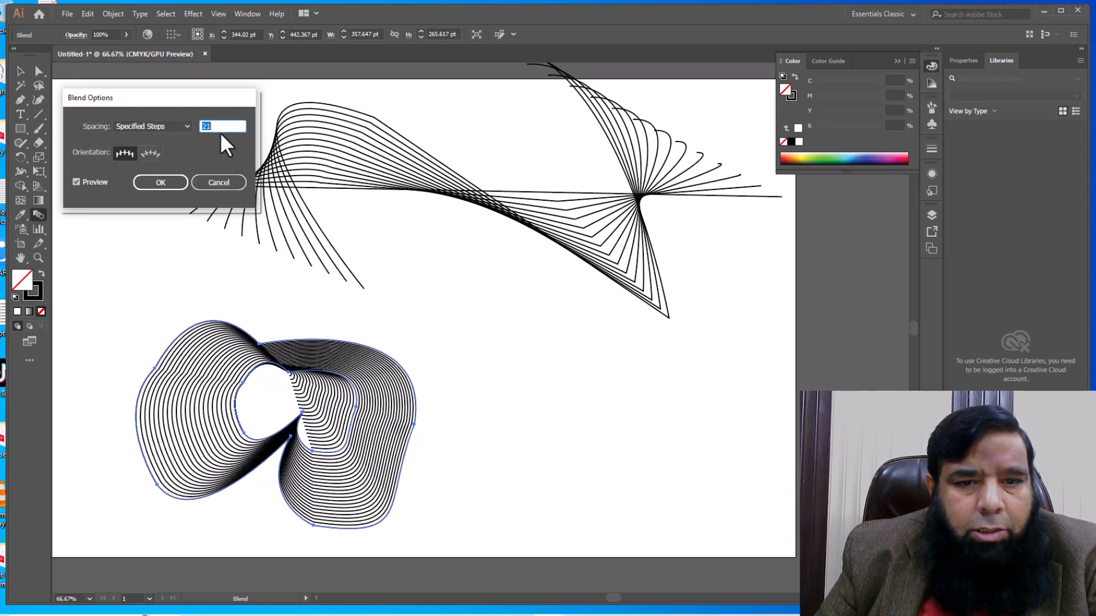
pyautogui.click(145, 184)
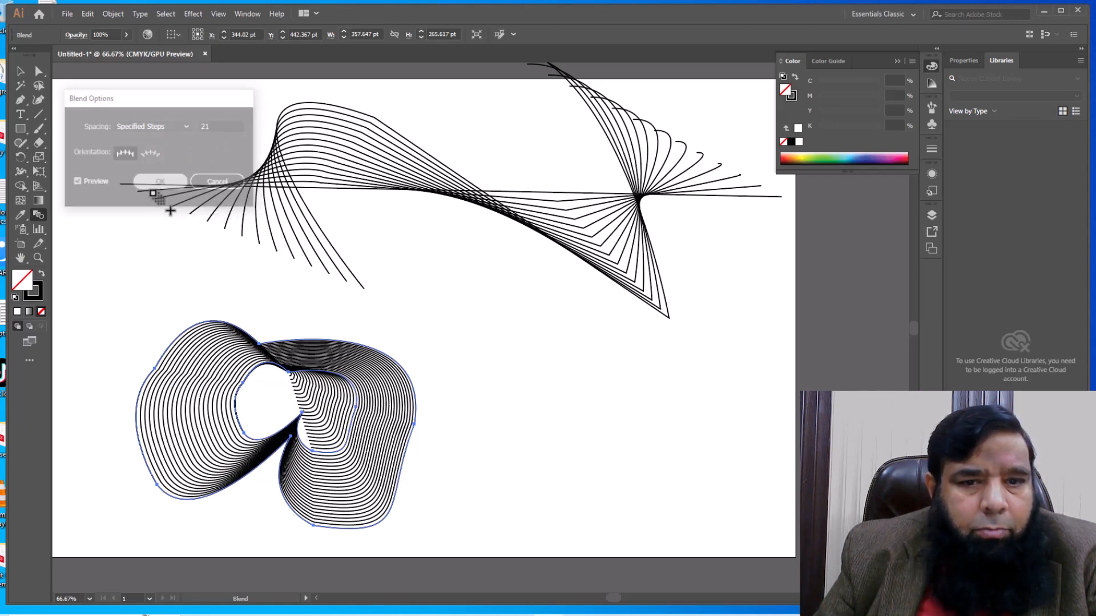
# Reshape the blend's inner shape by dragging its anchor points and handles outward into a twisted, pointed form, and deselect it.
pyautogui.click(39, 70)
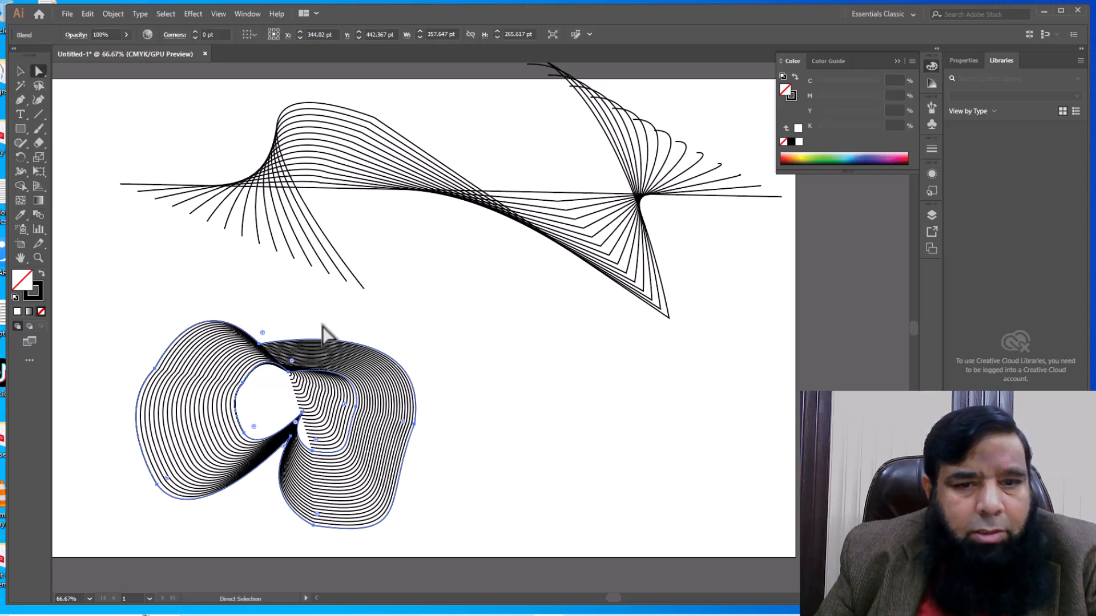
pyautogui.click(268, 329)
pyautogui.moveTo(300, 417); pyautogui.dragTo(308, 334)
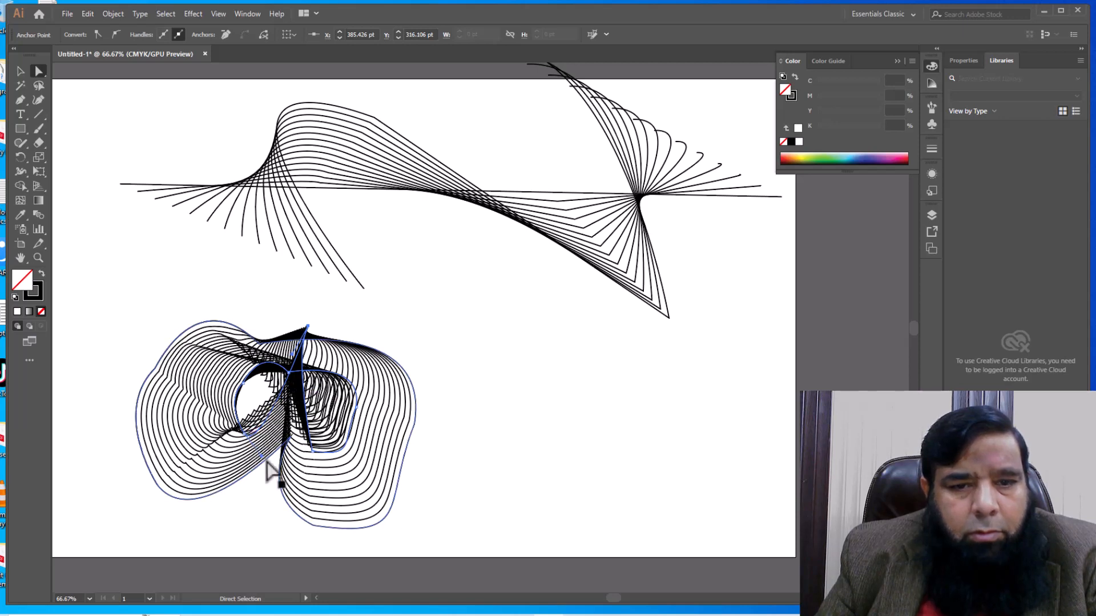
pyautogui.moveTo(262, 465); pyautogui.dragTo(294, 524)
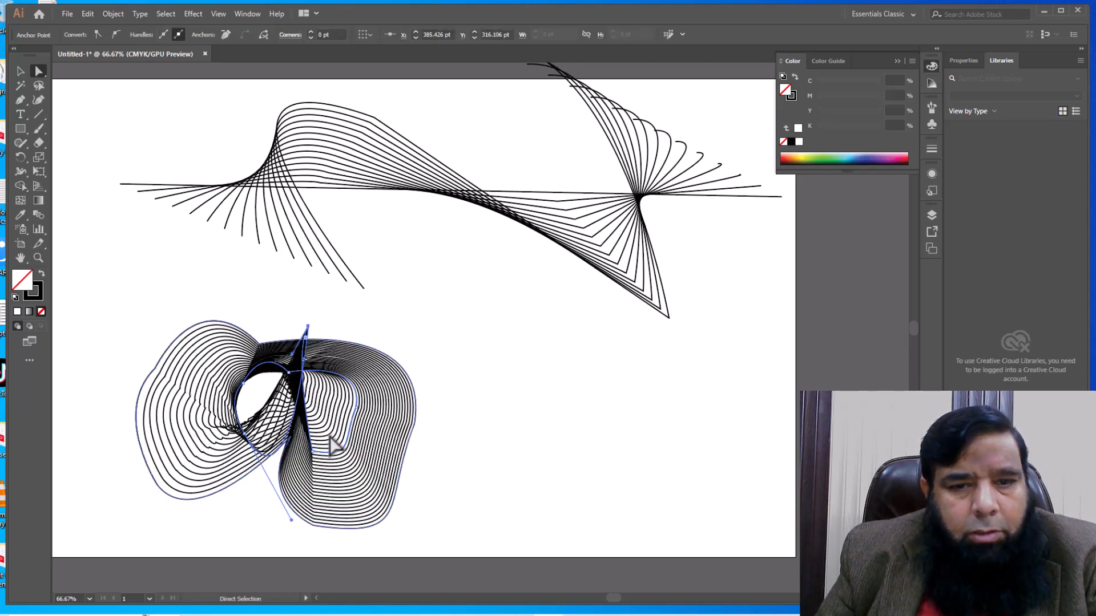
pyautogui.moveTo(243, 383); pyautogui.dragTo(190, 376)
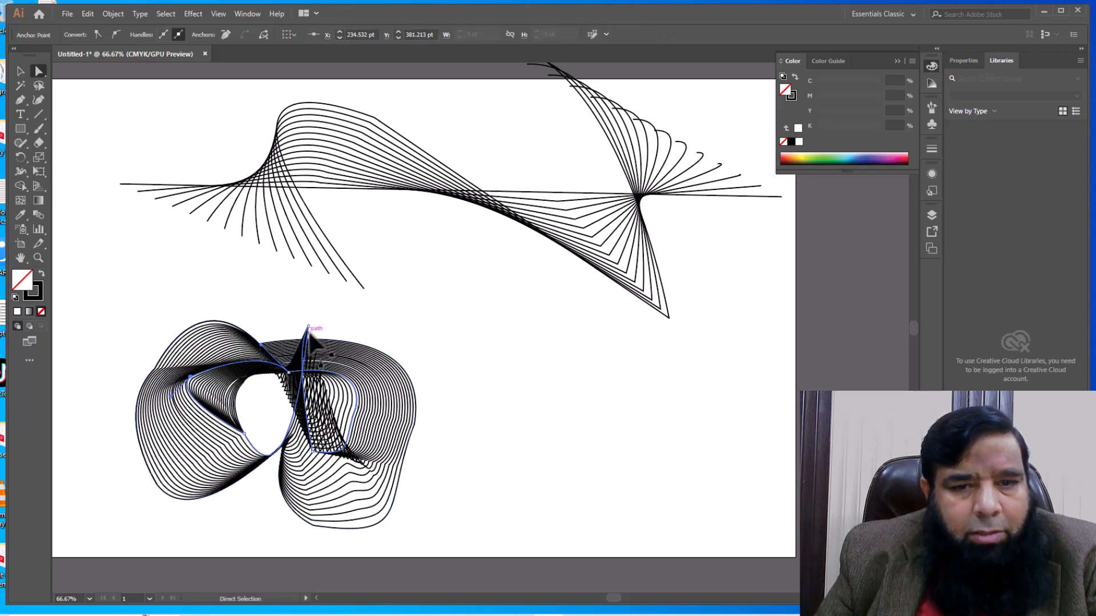
pyautogui.moveTo(308, 327); pyautogui.dragTo(378, 484)
pyautogui.click(20, 71)
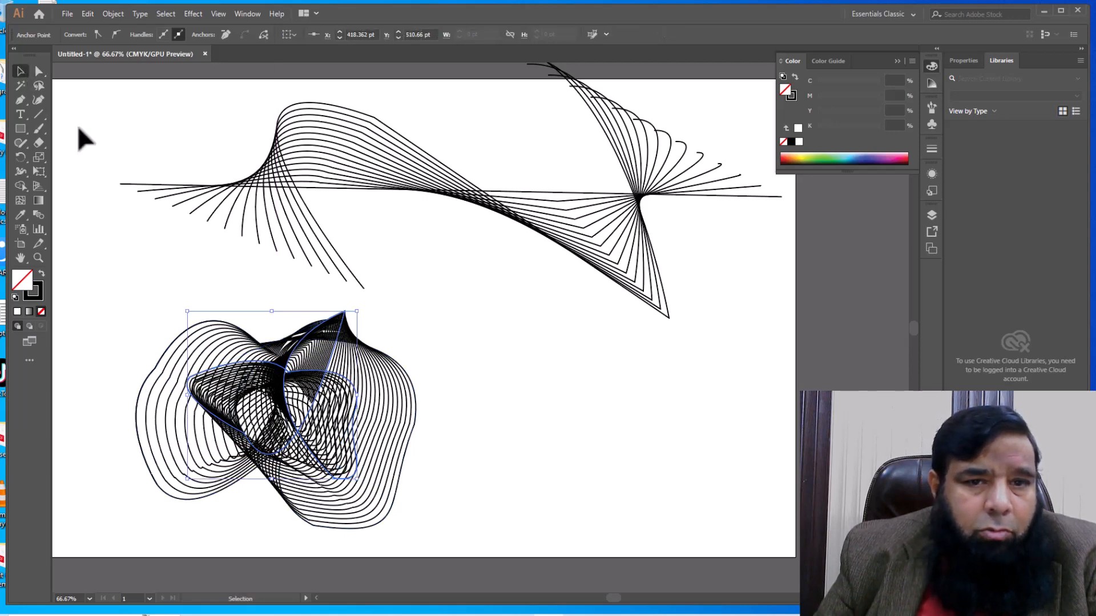
pyautogui.click(440, 420)
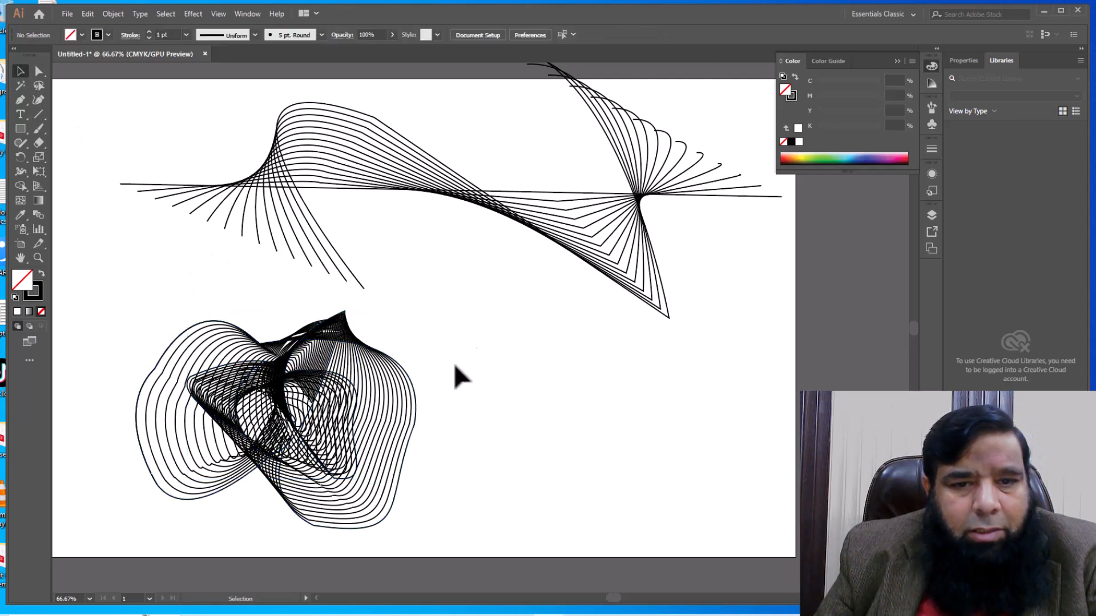
# Try fading the closed-shape blend to 19% opacity and slightly lower.
pyautogui.click(226, 496)
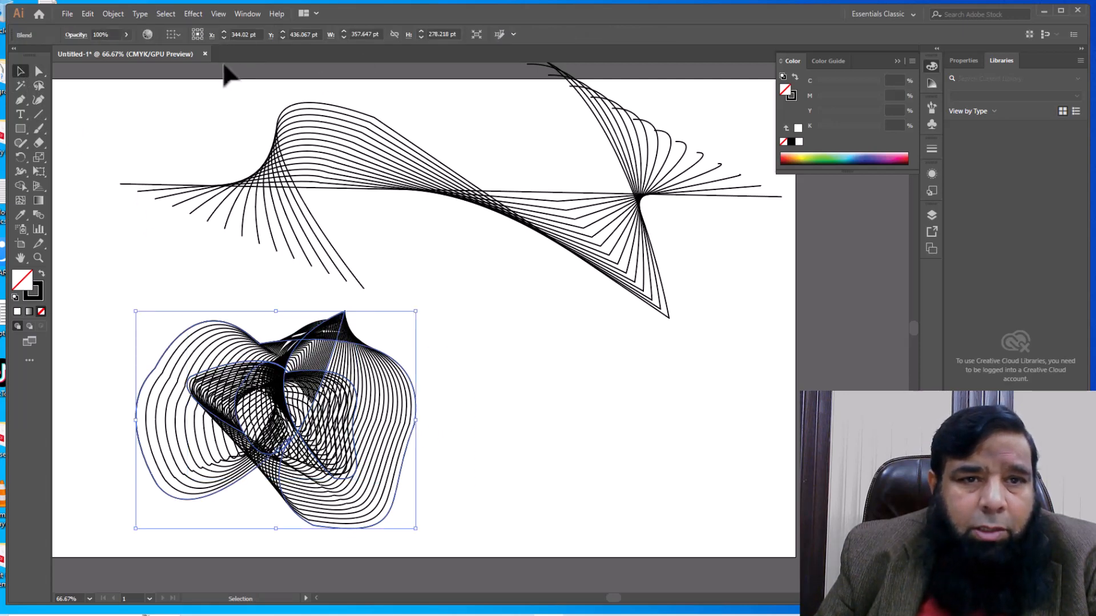
pyautogui.click(126, 34)
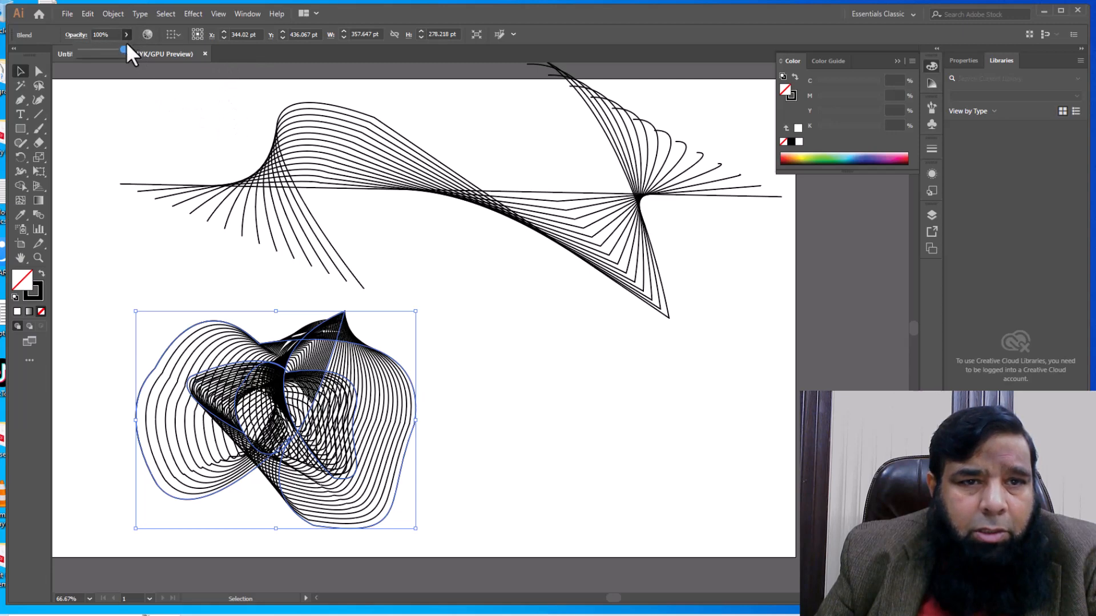
pyautogui.moveTo(89, 55); pyautogui.dragTo(90, 57)
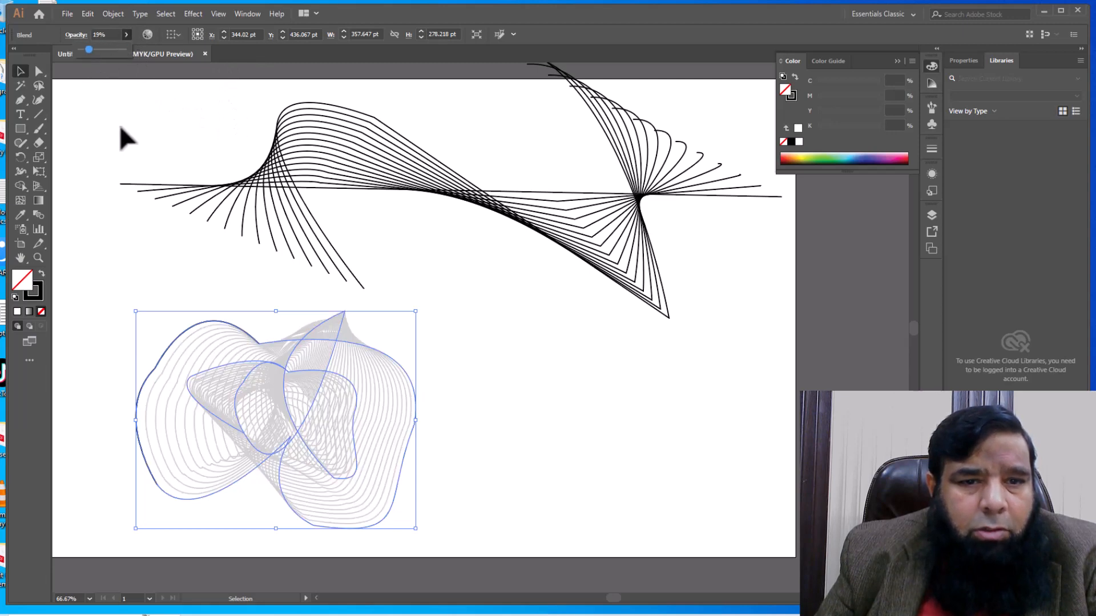
pyautogui.click(101, 93)
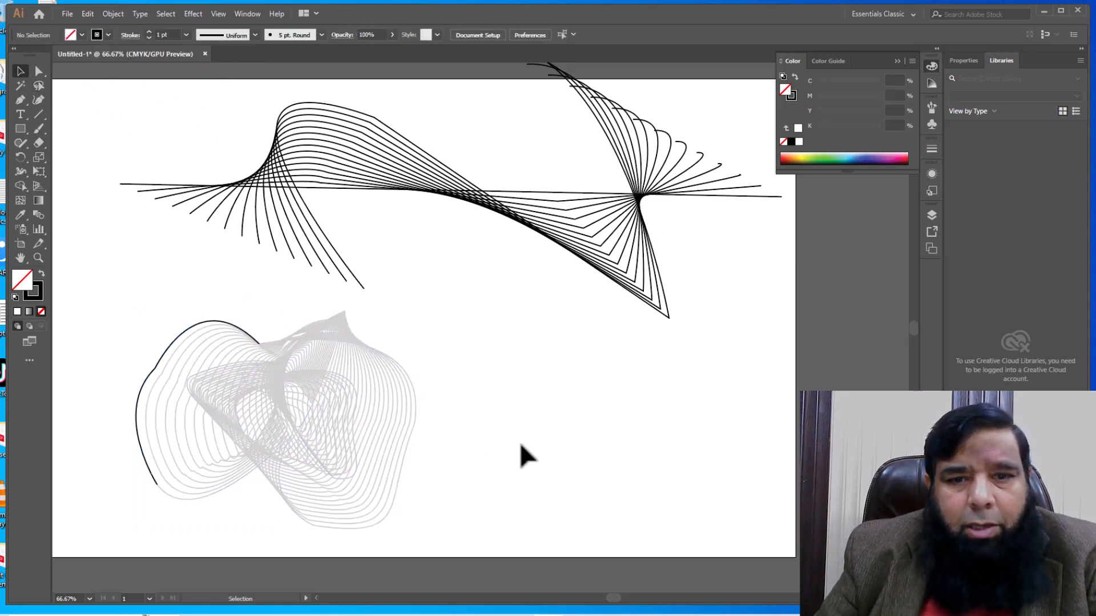
pyautogui.click(252, 341)
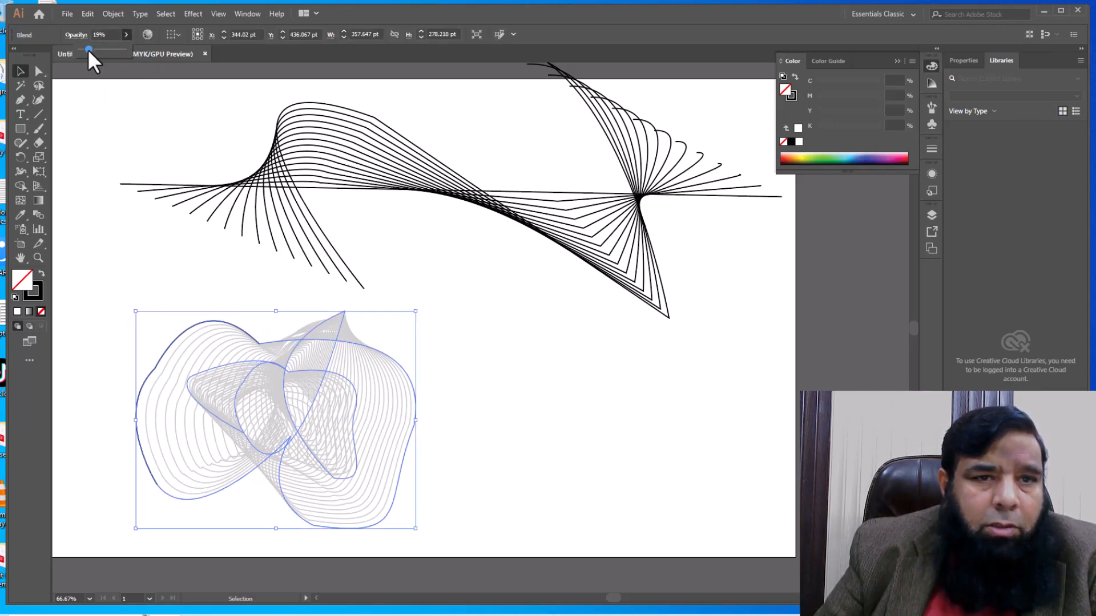
pyautogui.click(108, 93)
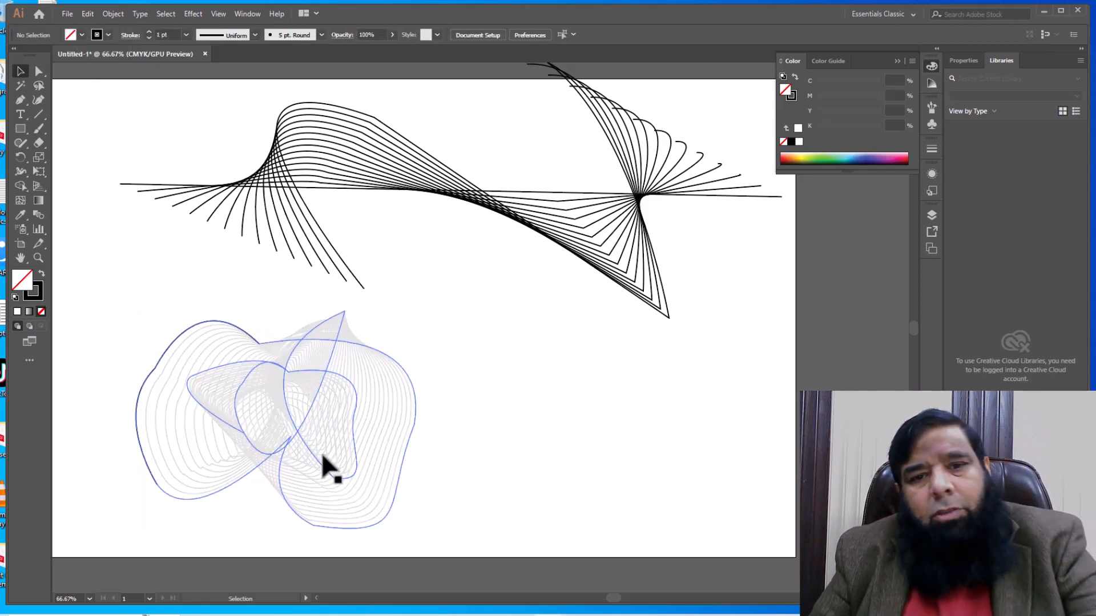
# Move the closed-shape blend aside with its opacity raised to 99%, and delete the leftover open curve it uncovered.
pyautogui.moveTo(323, 457); pyautogui.dragTo(463, 452)
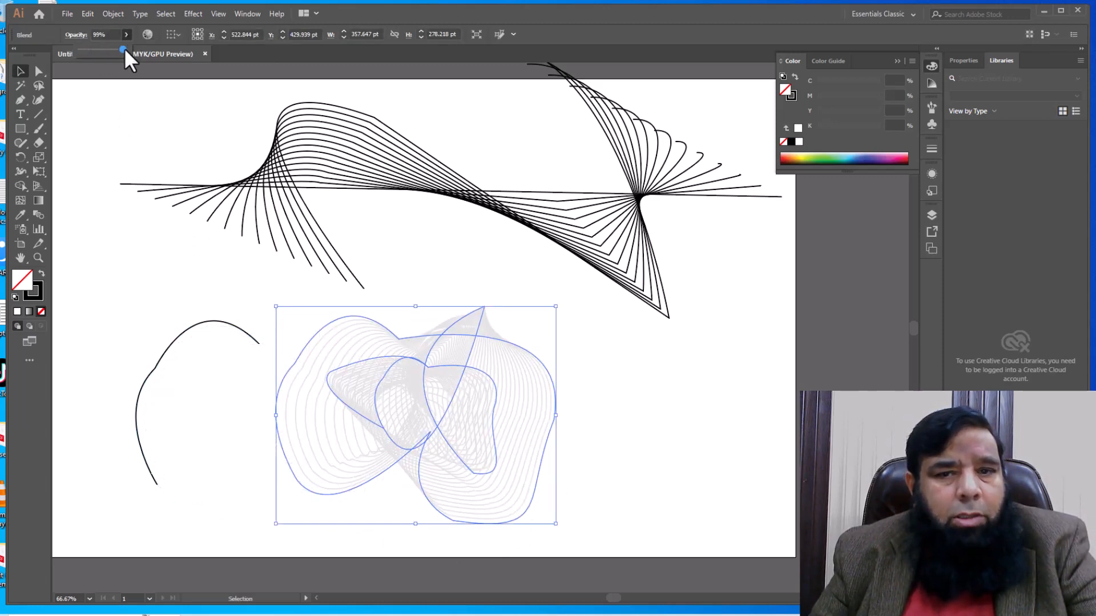
pyautogui.click(177, 345)
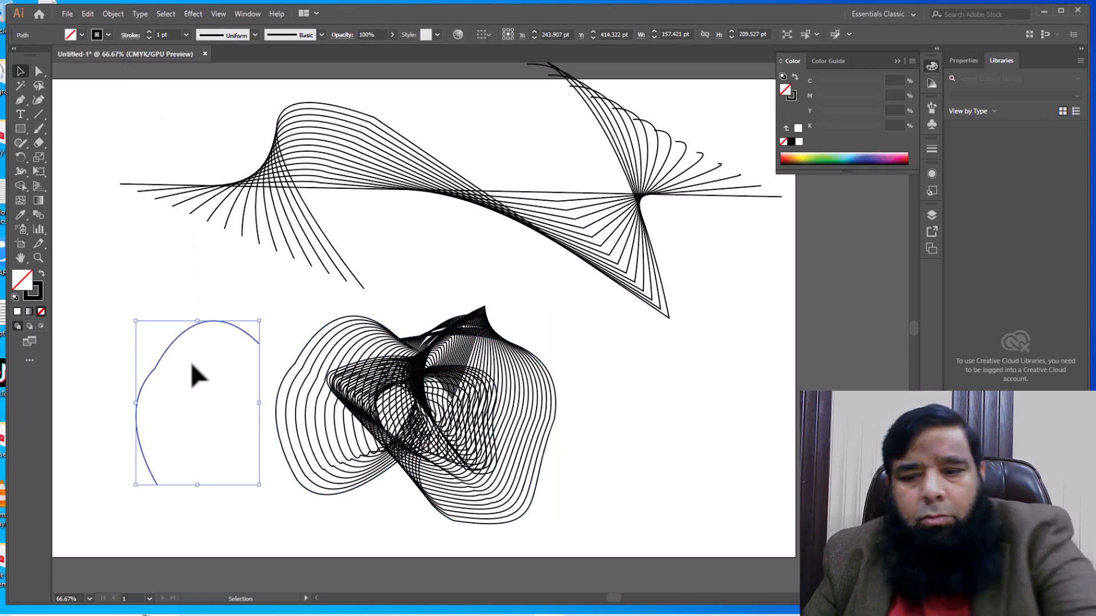
pyautogui.press('Delete')
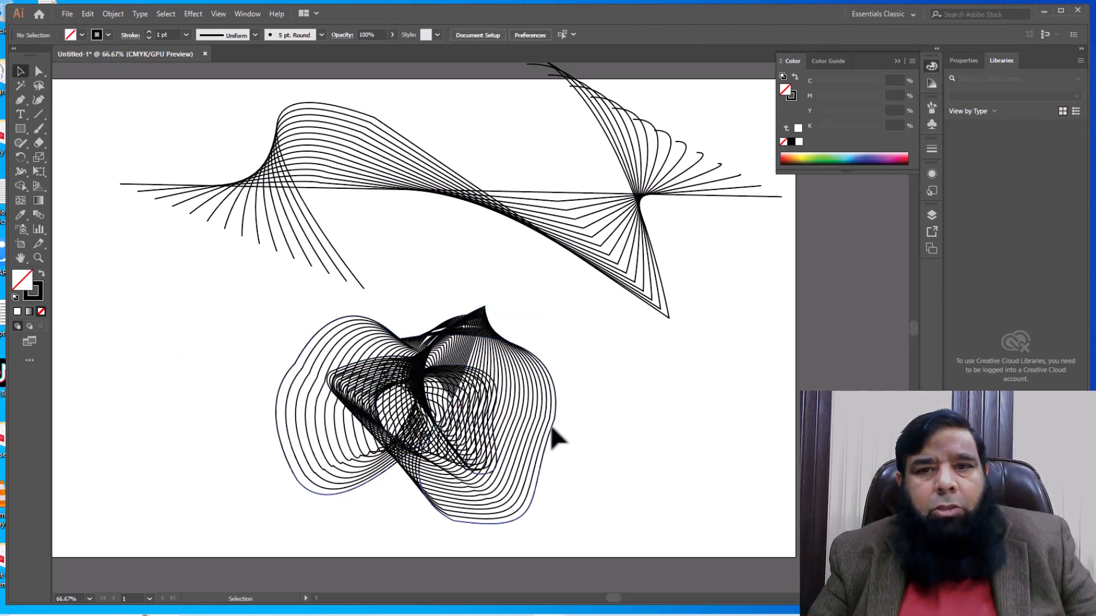
# Move the upper line blend slightly down on the artboard and recolor its stroke dark maroon.
pyautogui.moveTo(628, 263); pyautogui.dragTo(633, 296)
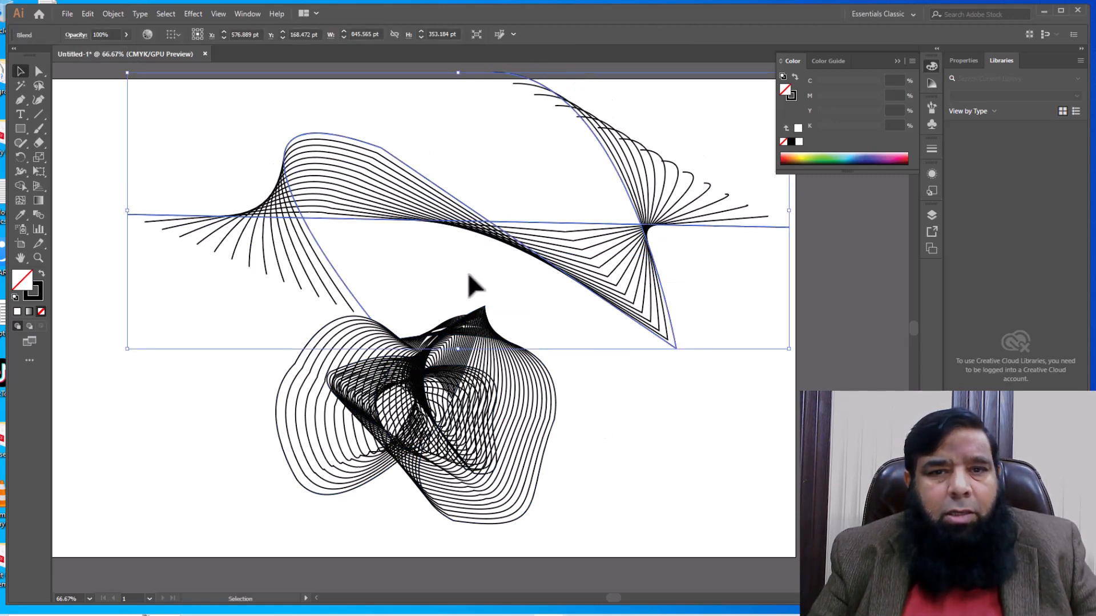
pyautogui.doubleClick(39, 299)
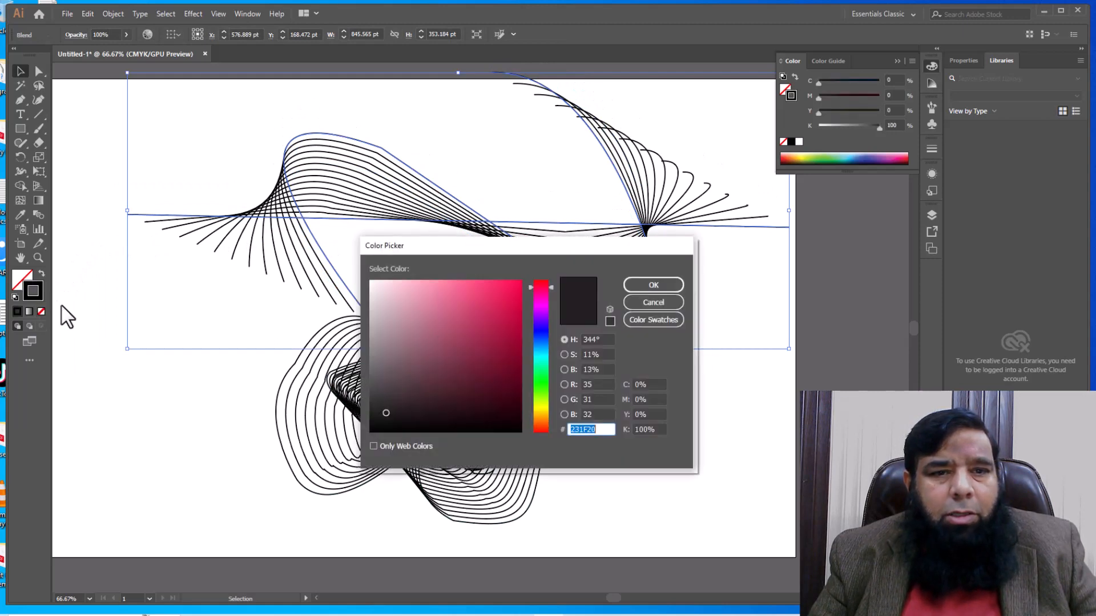
pyautogui.click(495, 375)
pyautogui.click(650, 285)
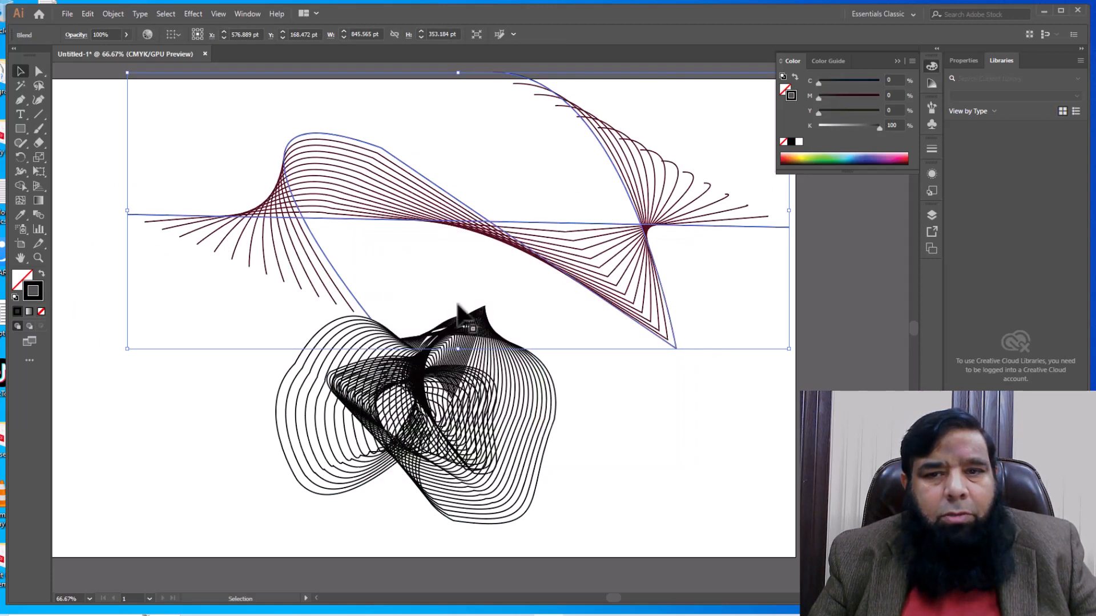
# Recolor the closed-shape blend's stroke yellow-green, DCF906, and deselect it.
pyautogui.click(373, 372)
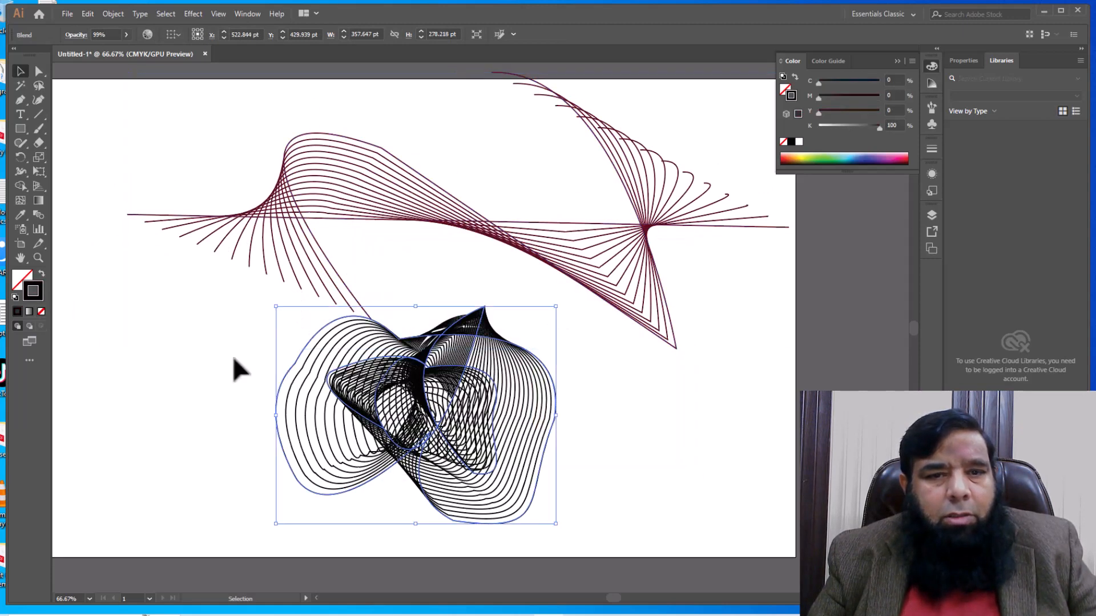
pyautogui.doubleClick(37, 300)
pyautogui.click(538, 404)
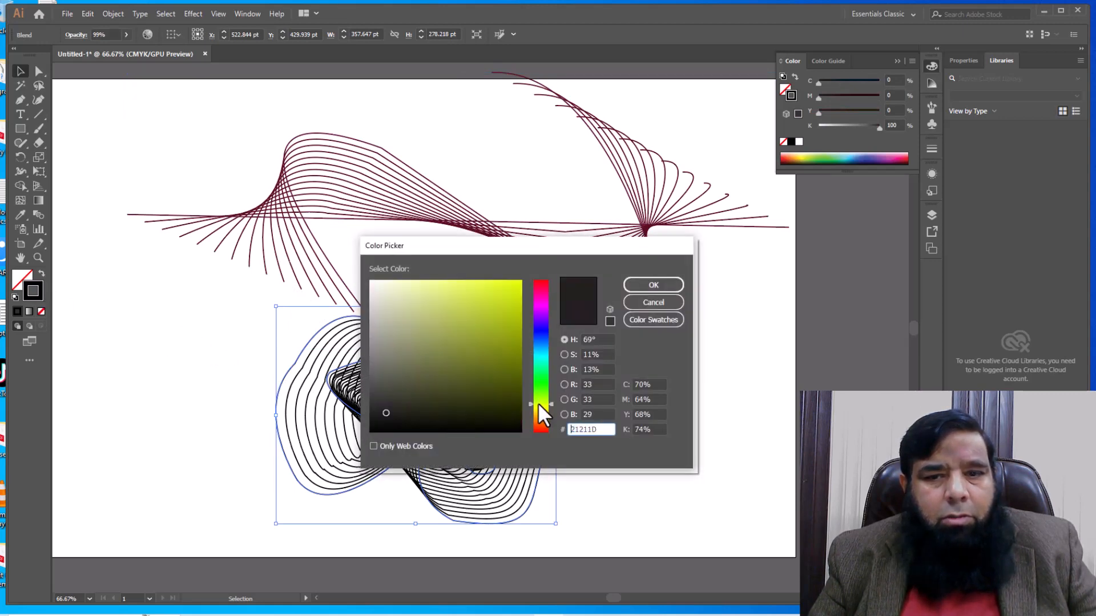
pyautogui.click(518, 284)
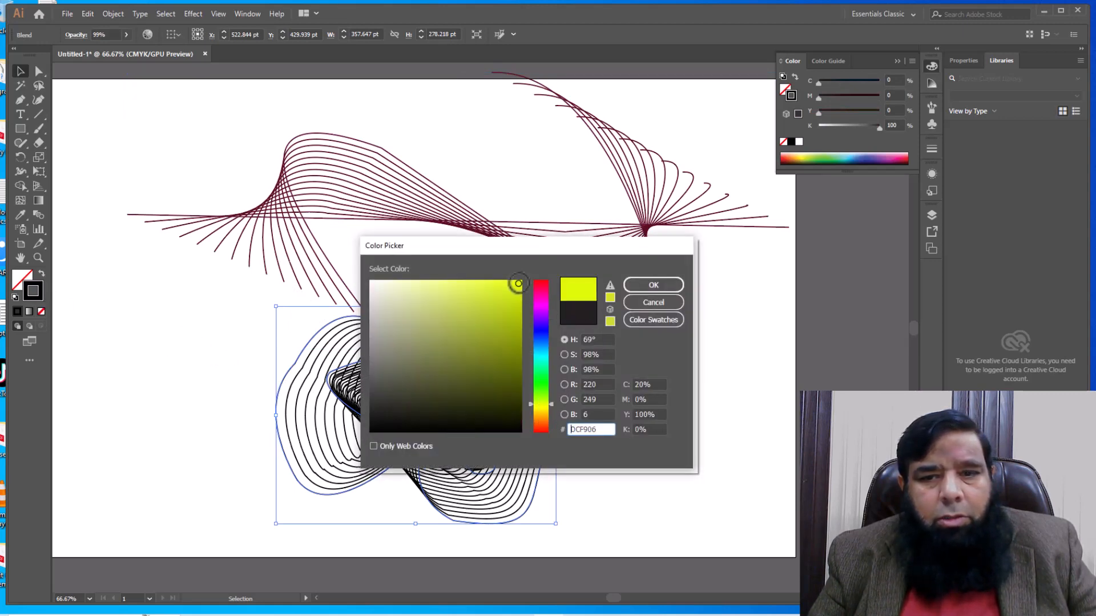
pyautogui.click(654, 285)
pyautogui.click(656, 456)
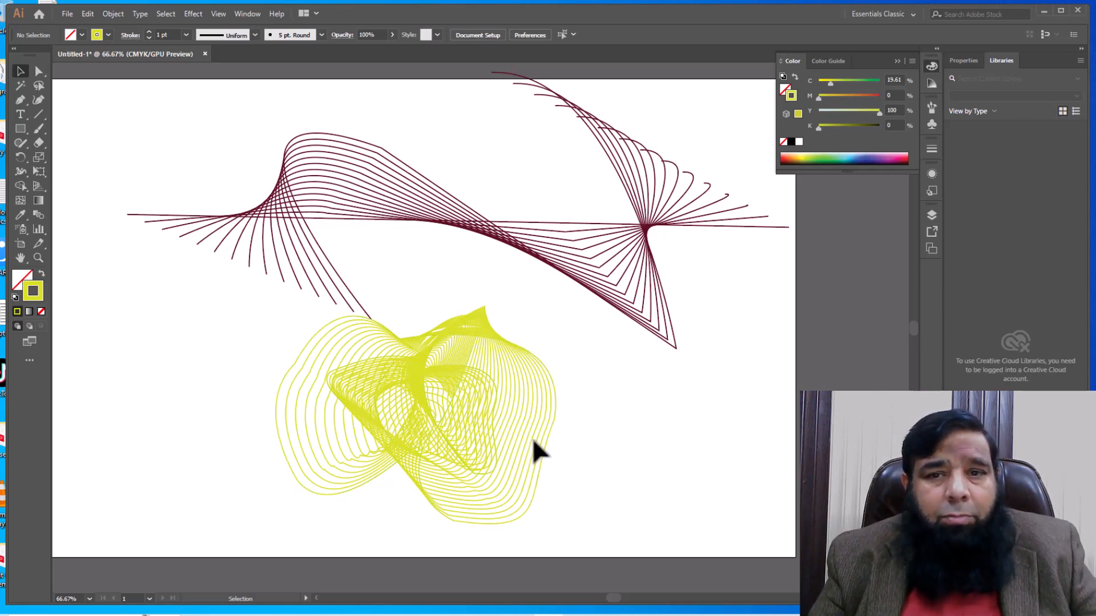
# Move the yellow-green blend to the artboard's lower left and draw a horizontal line about 244 pt long at the lower right.
pyautogui.moveTo(533, 443); pyautogui.dragTo(357, 438)
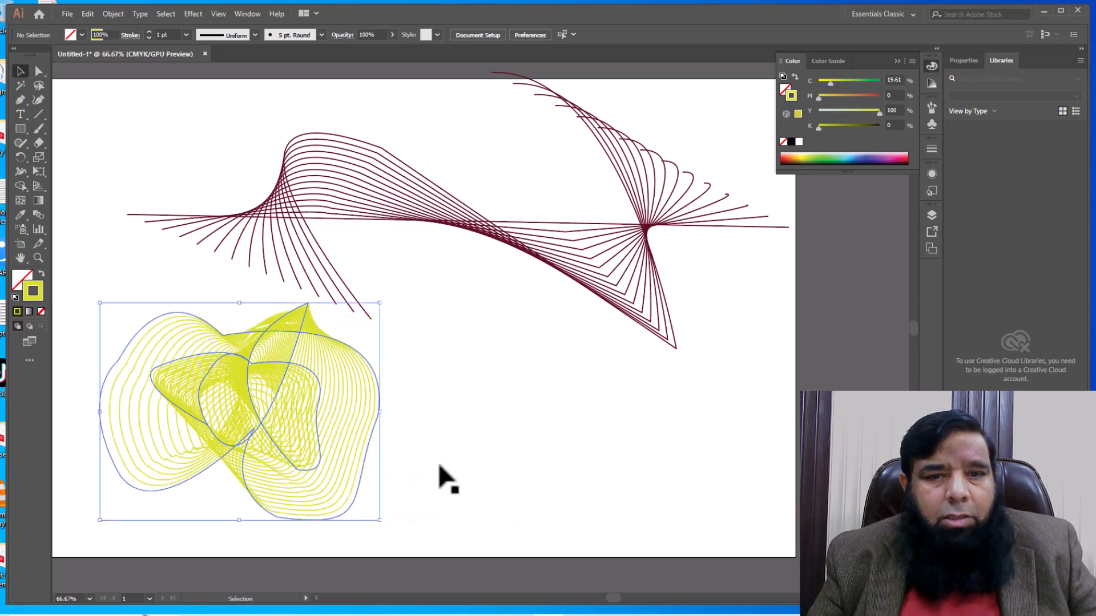
pyautogui.click(37, 115)
pyautogui.moveTo(535, 489); pyautogui.dragTo(726, 488)
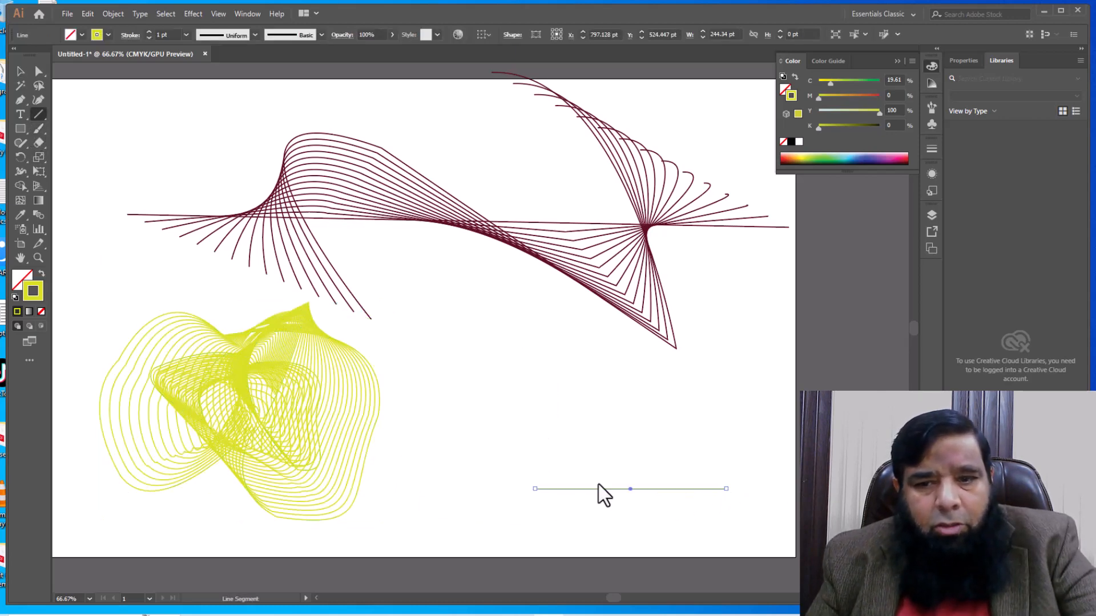
# Draw a tilted hexagon about 194 by 176 pt in the empty area between the yellow-green blend and the maroon blend.
pyautogui.click(40, 117)
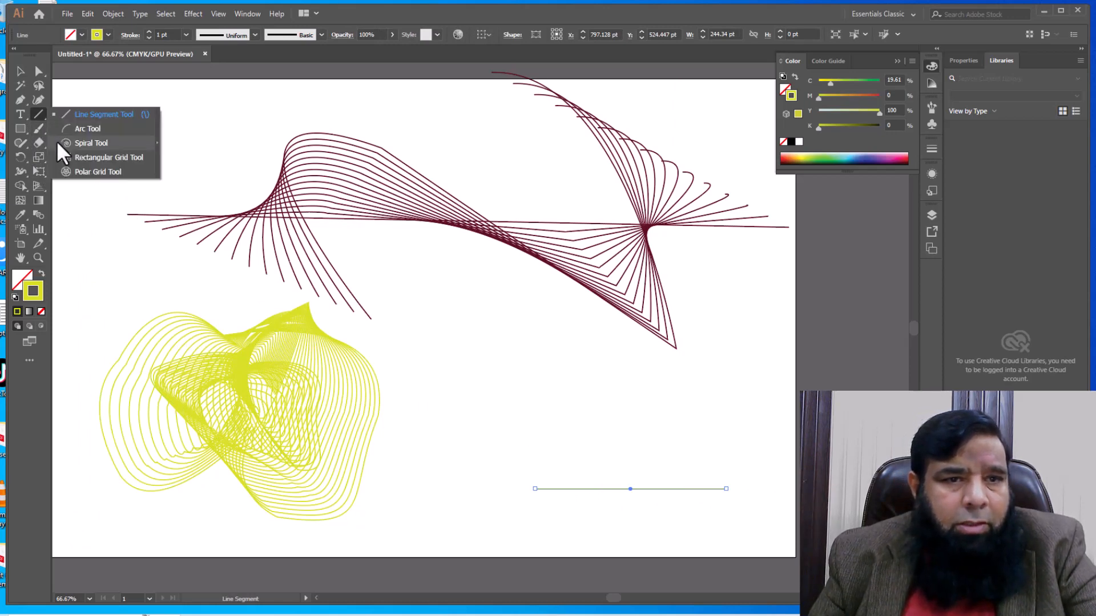
pyautogui.click(20, 130)
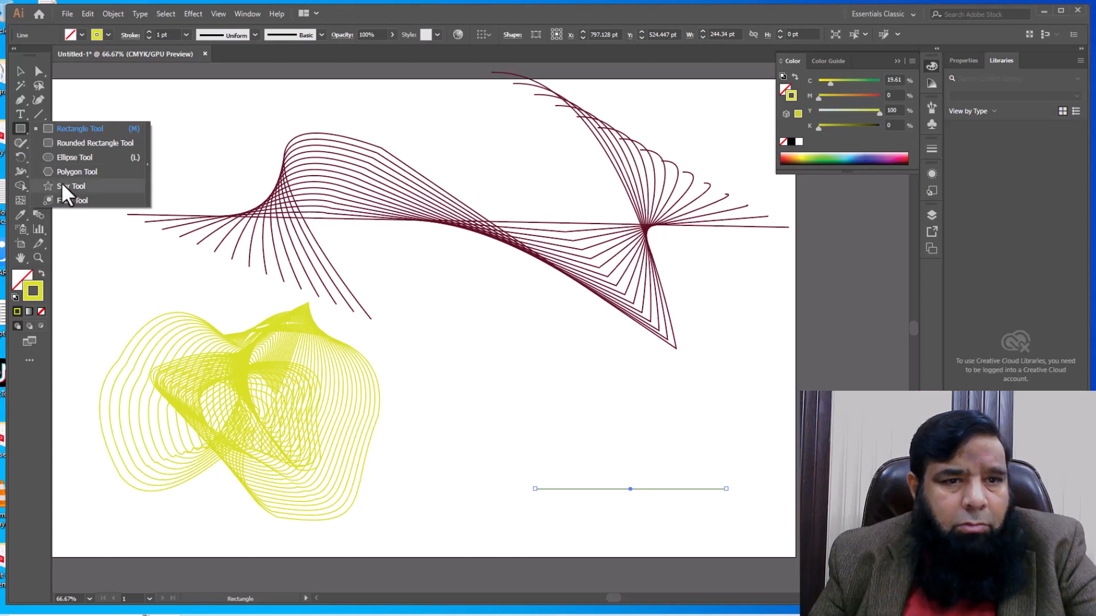
pyautogui.click(60, 171)
pyautogui.moveTo(481, 354); pyautogui.dragTo(519, 415)
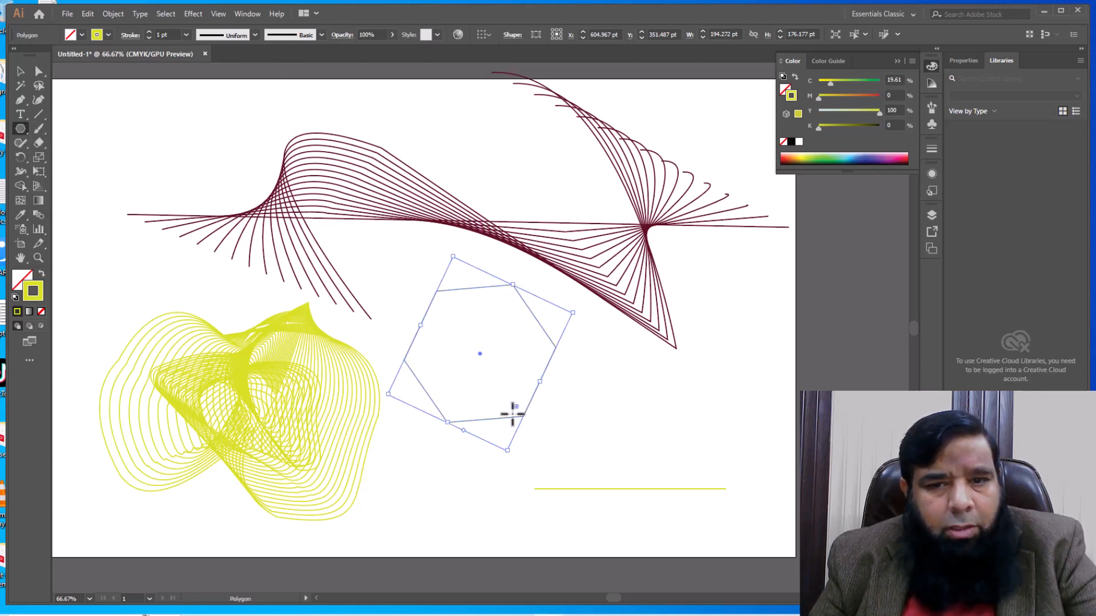
pyautogui.click(20, 72)
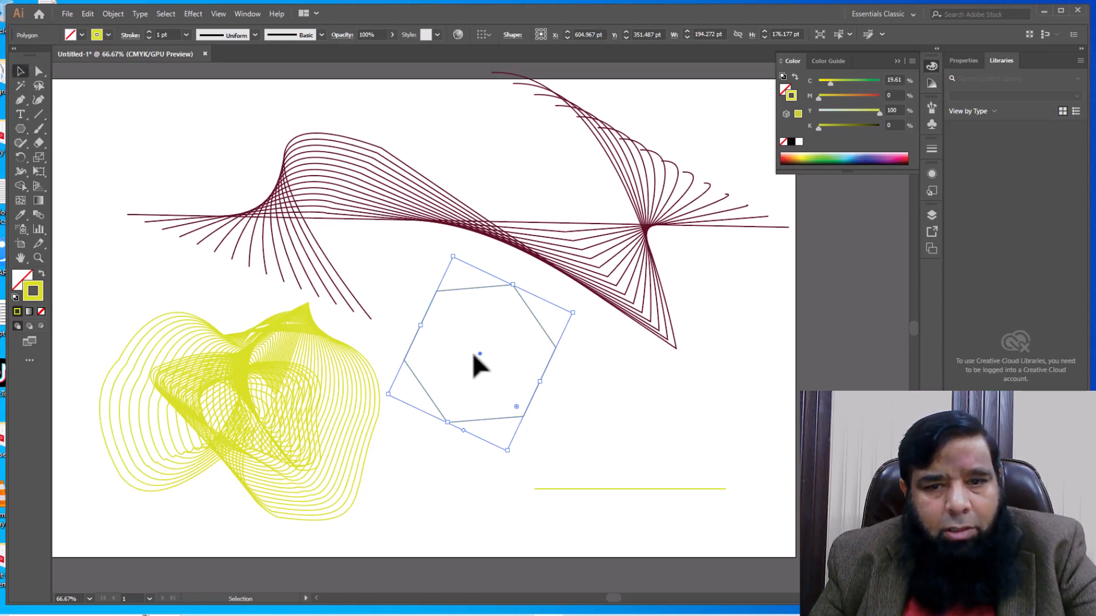
# Center the hexagon on the horizontal line and shift both shapes up and left toward the artboard's middle.
pyautogui.moveTo(478, 355); pyautogui.dragTo(636, 485)
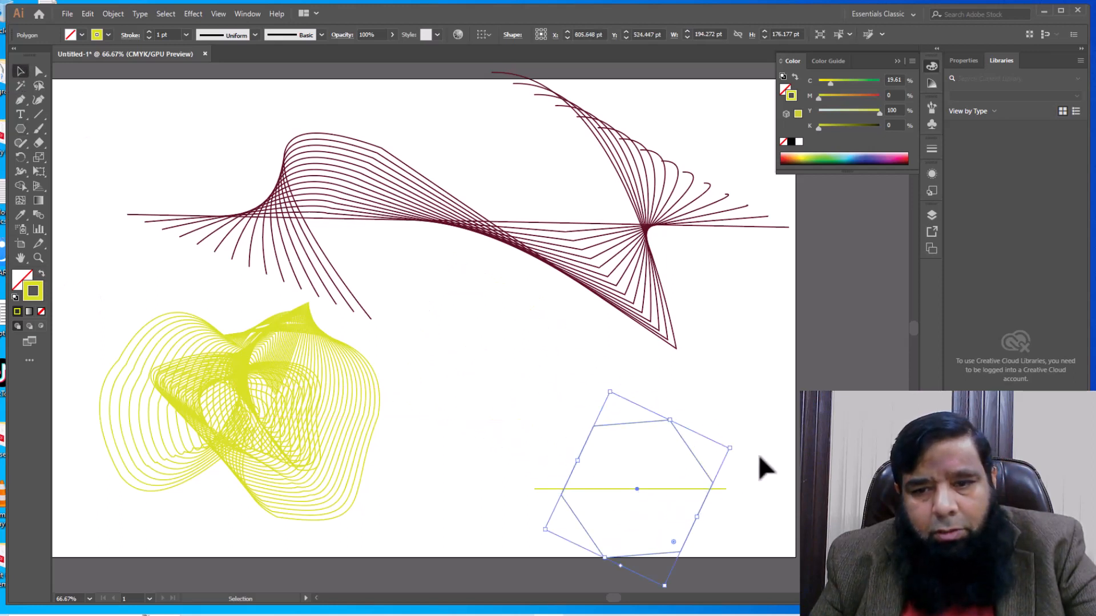
pyautogui.moveTo(748, 416); pyautogui.dragTo(512, 411)
pyautogui.moveTo(729, 427); pyautogui.dragTo(600, 430)
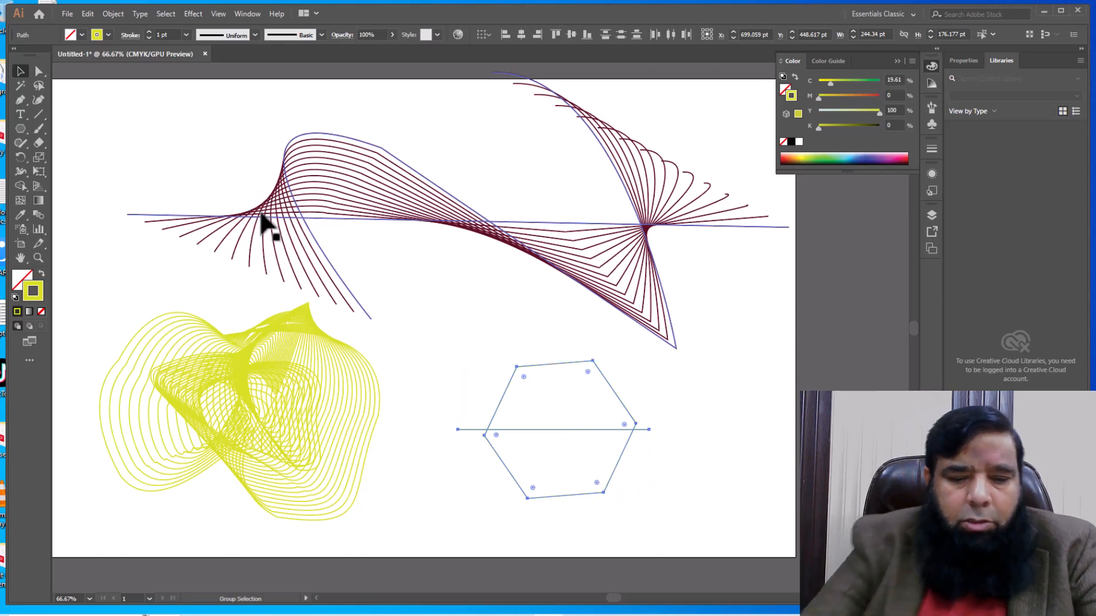
# Blend the hexagon with the line and set the blend spacing to 13 specified steps.
pyautogui.hotkey('ctrl', 'alt', 'b')
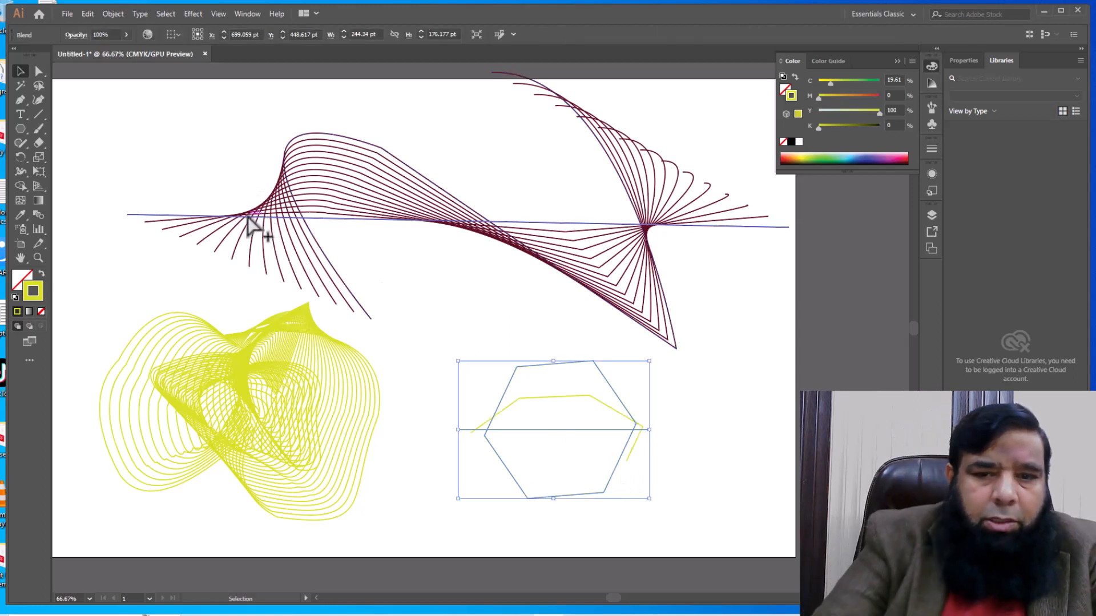
pyautogui.doubleClick(38, 214)
pyautogui.click(76, 182)
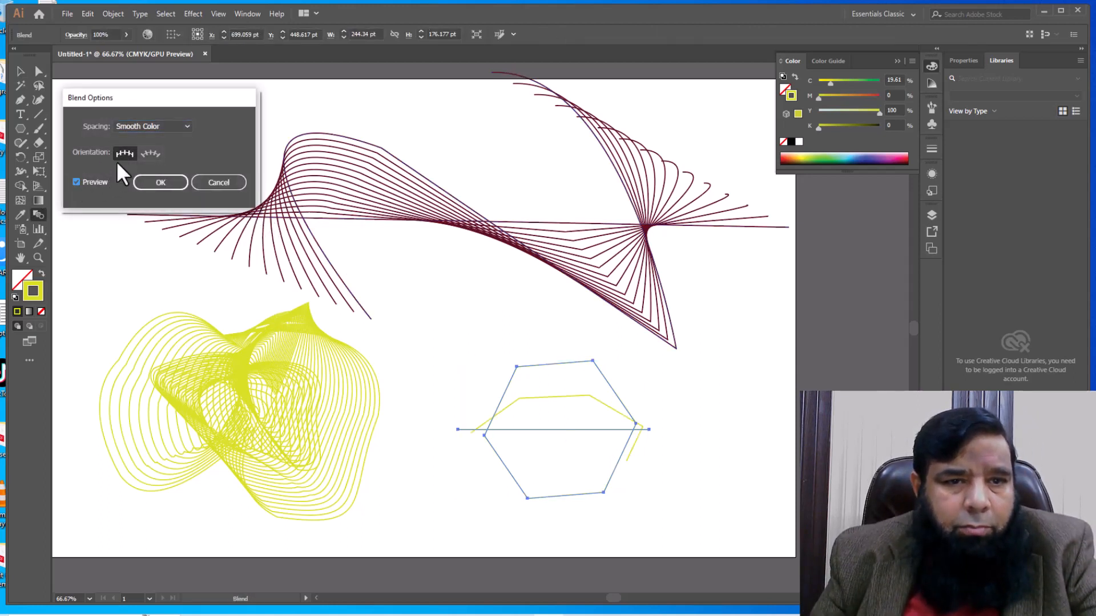
pyautogui.click(146, 126)
pyautogui.click(148, 153)
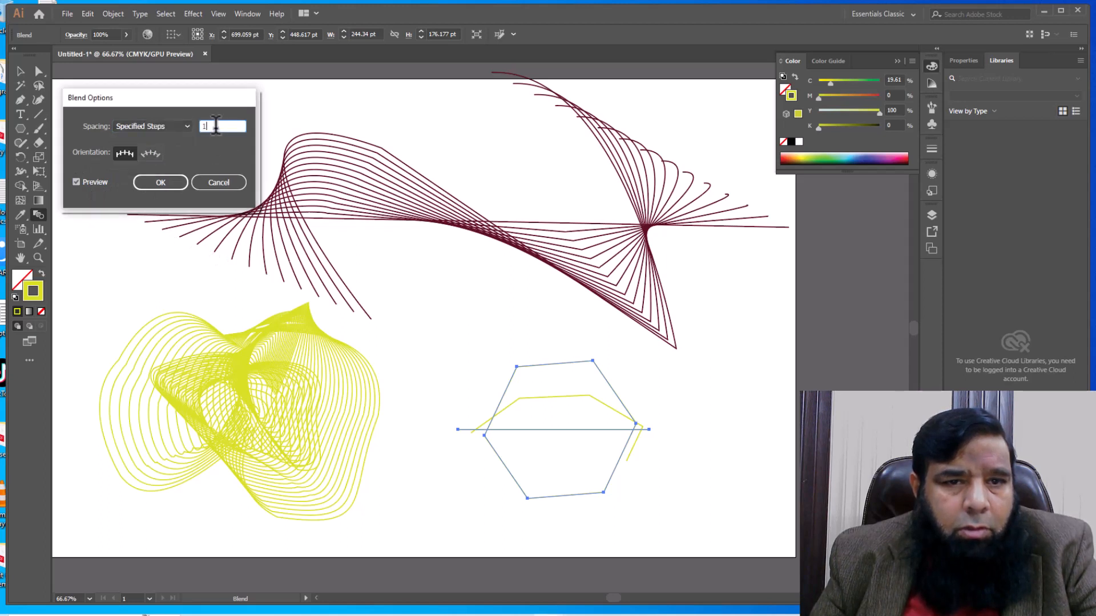
pyautogui.write('3')
pyautogui.press('Tab')
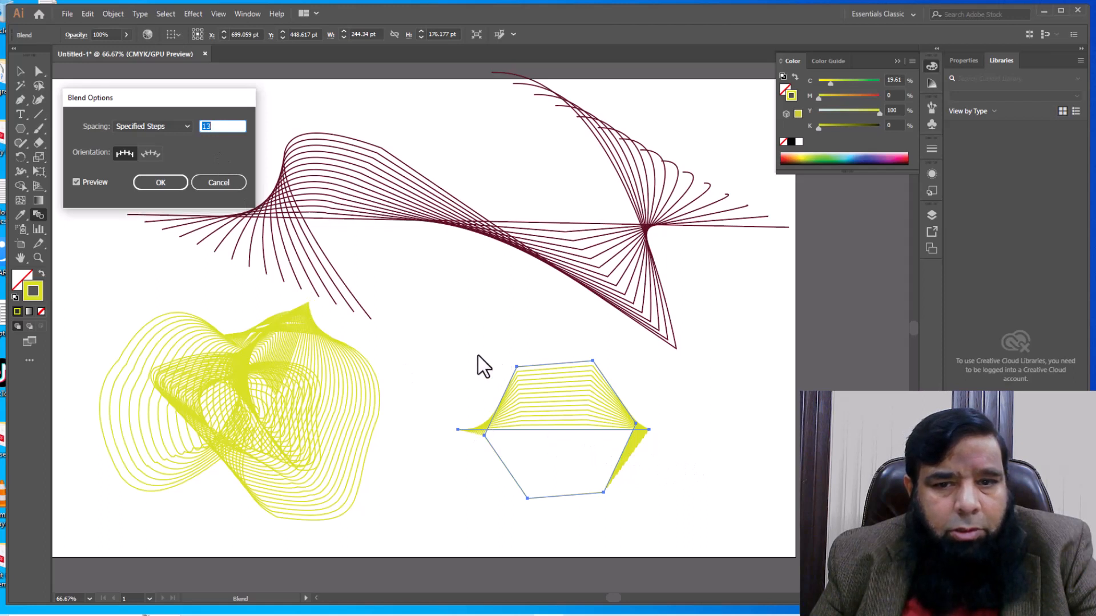
pyautogui.click(161, 184)
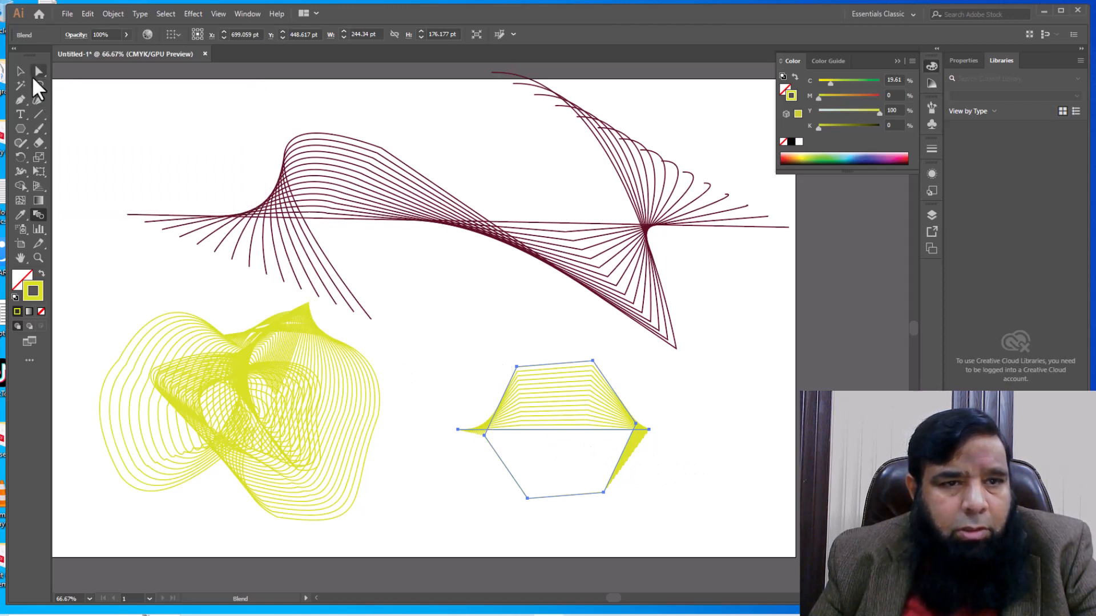
# Reshape the hexagon blend by moving the line's right end down to about X 906, Y 530 pt and its left end to about X 562, Y 427 pt.
pyautogui.click(37, 73)
pyautogui.click(649, 430)
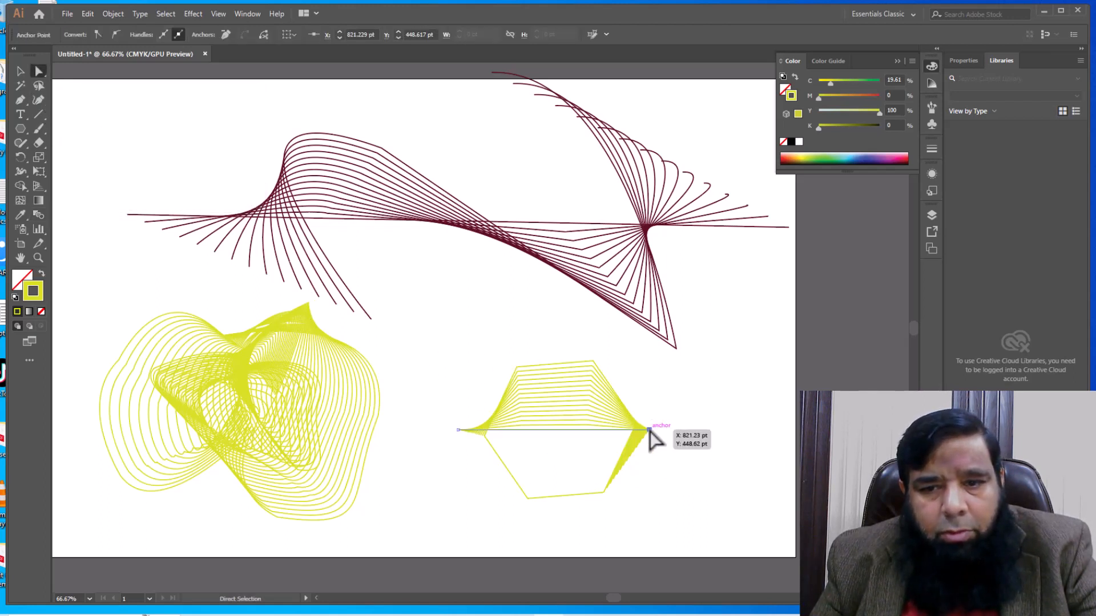
pyautogui.moveTo(649, 429); pyautogui.dragTo(715, 492)
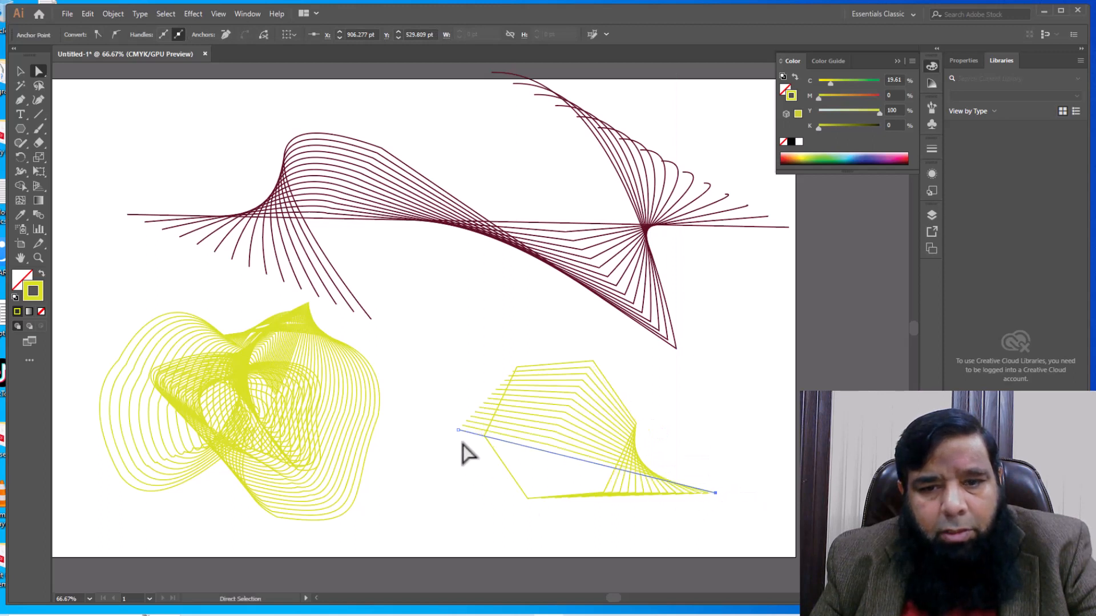
pyautogui.moveTo(459, 432); pyautogui.dragTo(445, 412)
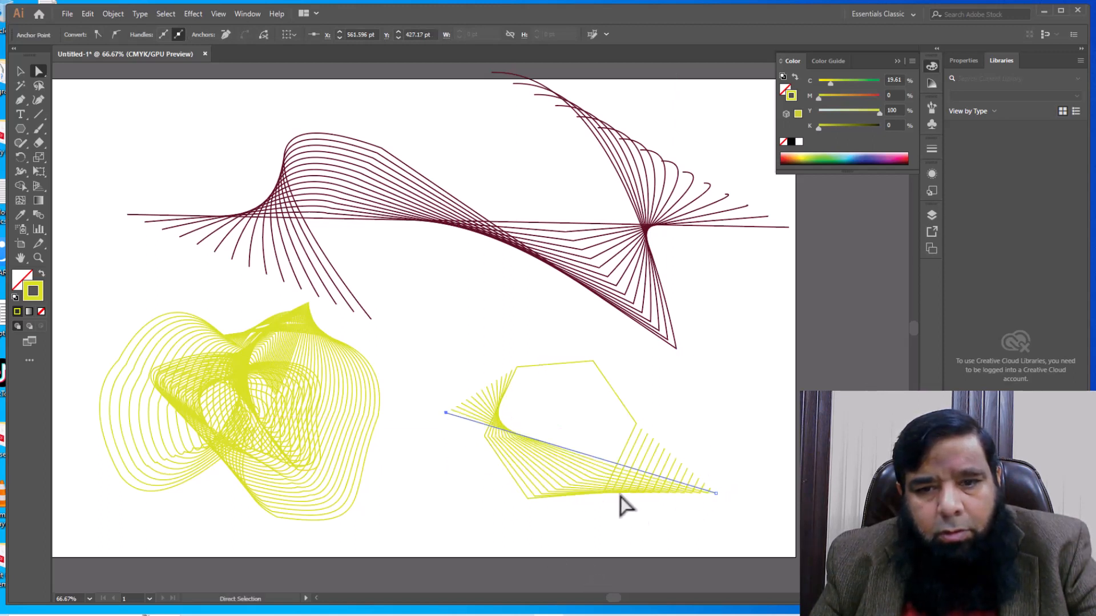
pyautogui.click(577, 355)
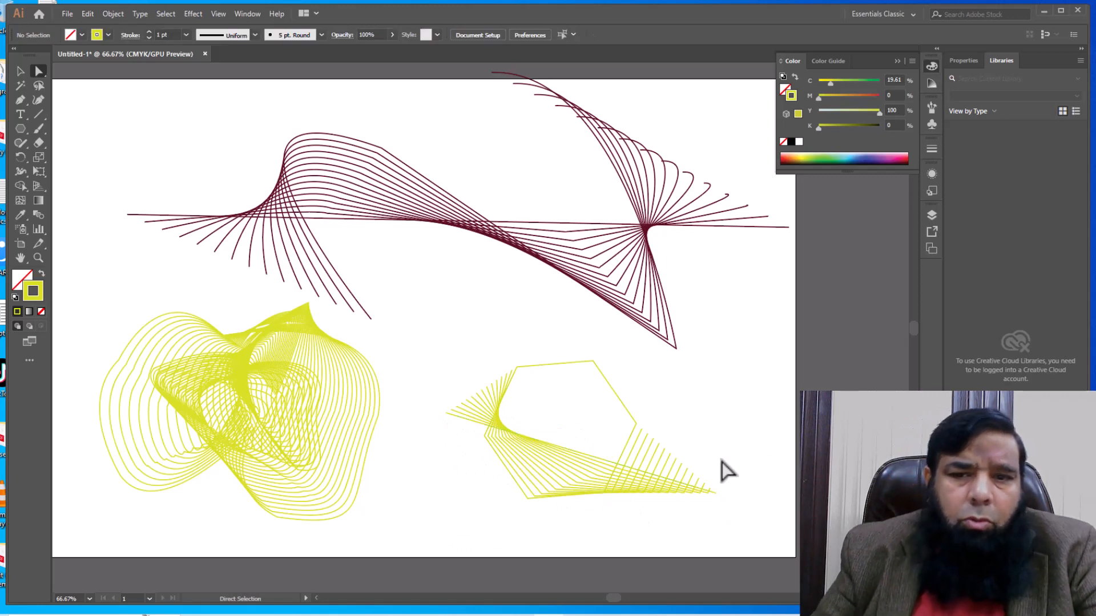
# Export the artwork as a JPEG named t4 in the pic change folder, keeping the default JPEG options.
pyautogui.click(71, 15)
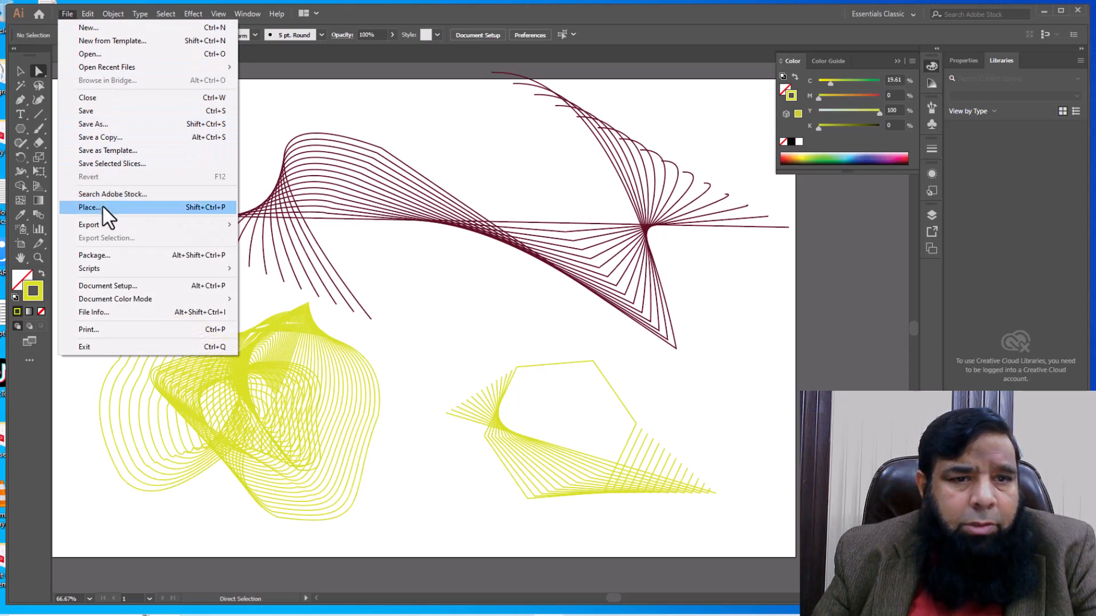
pyautogui.moveTo(103, 226)
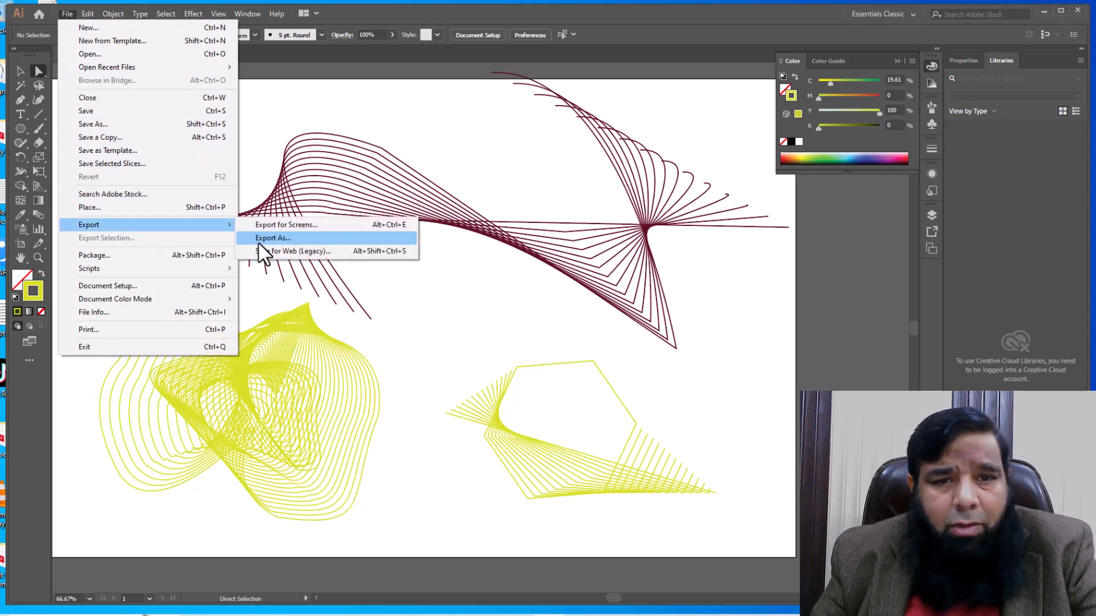
pyautogui.click(257, 242)
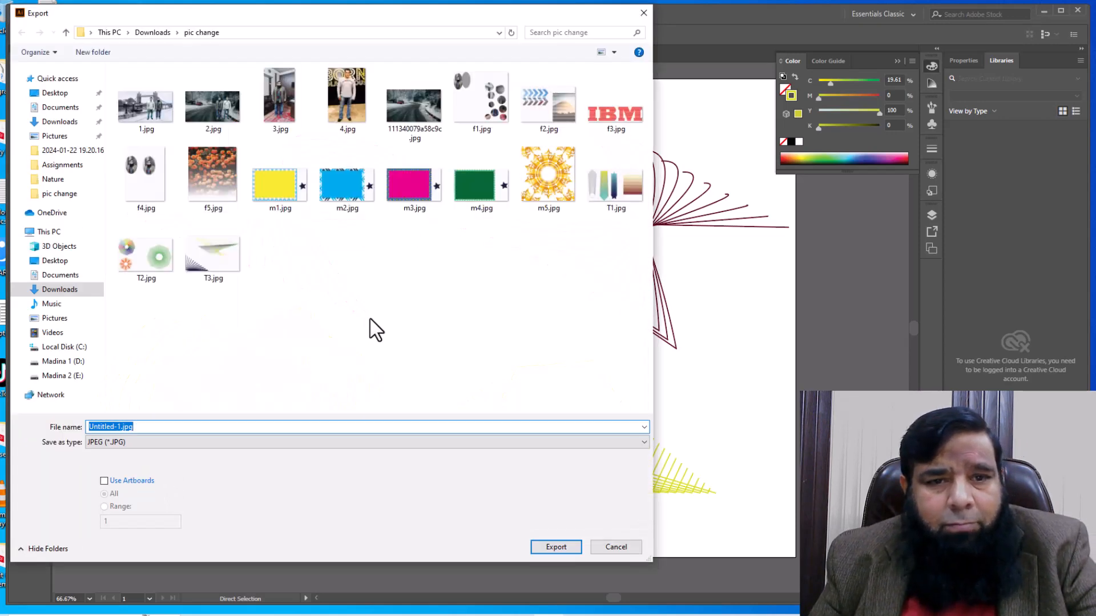
pyautogui.write('t')
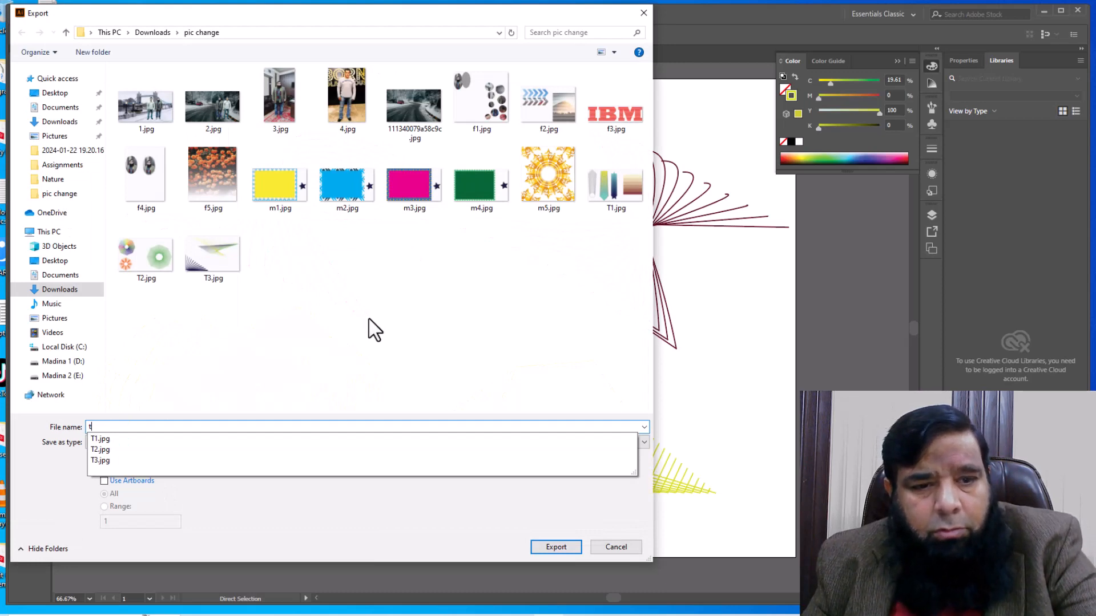
pyautogui.write('4')
pyautogui.click(557, 547)
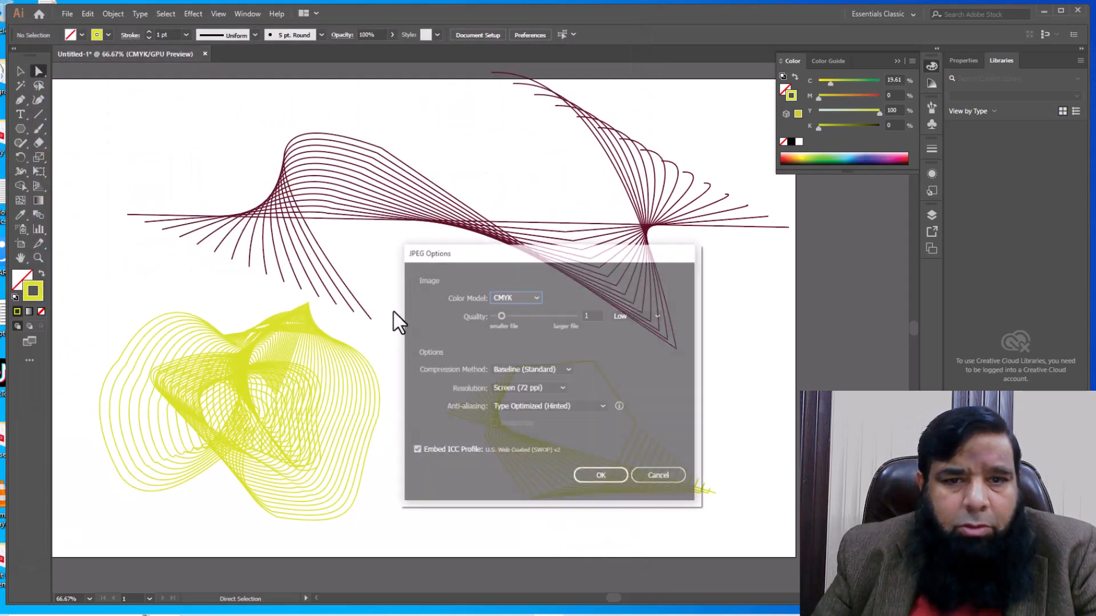
pyautogui.click(612, 478)
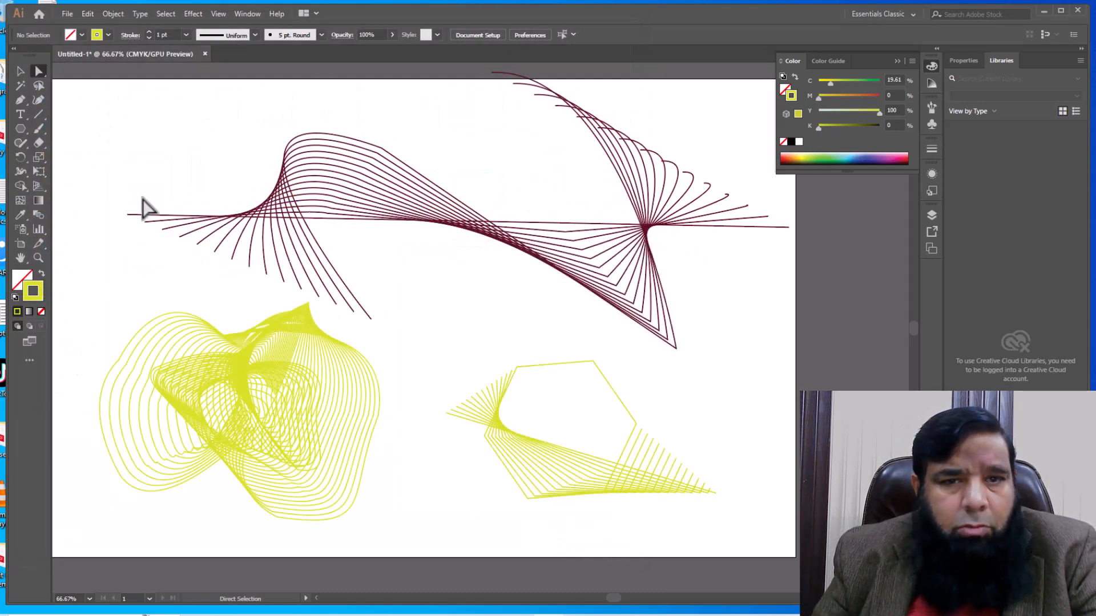
# Delete all three blends from the artboard.
pyautogui.click(20, 71)
pyautogui.moveTo(179, 158); pyautogui.dragTo(610, 413)
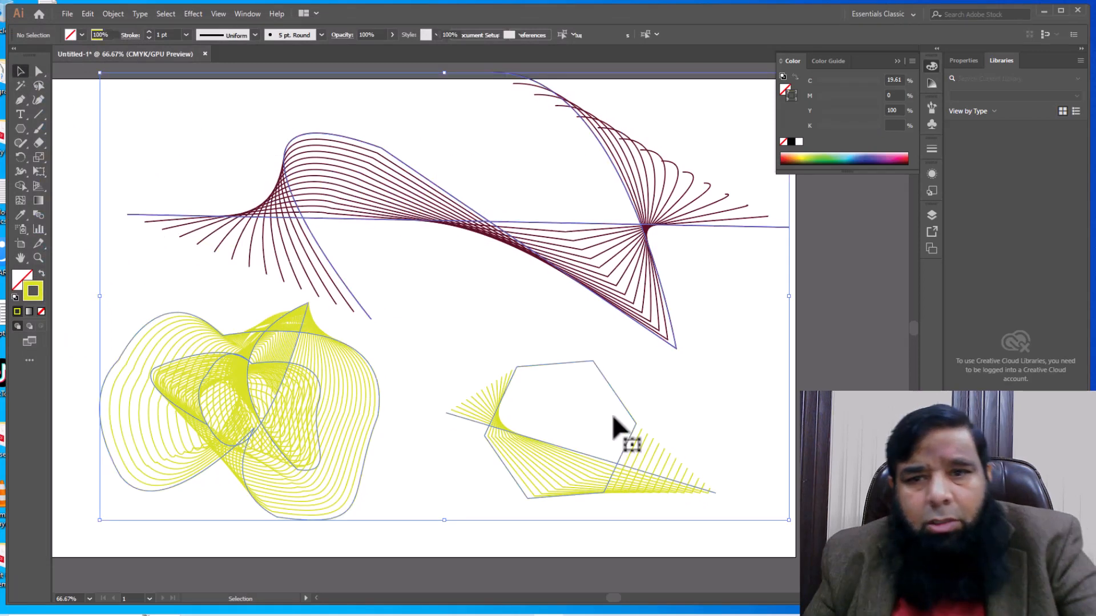
pyautogui.press('Delete')
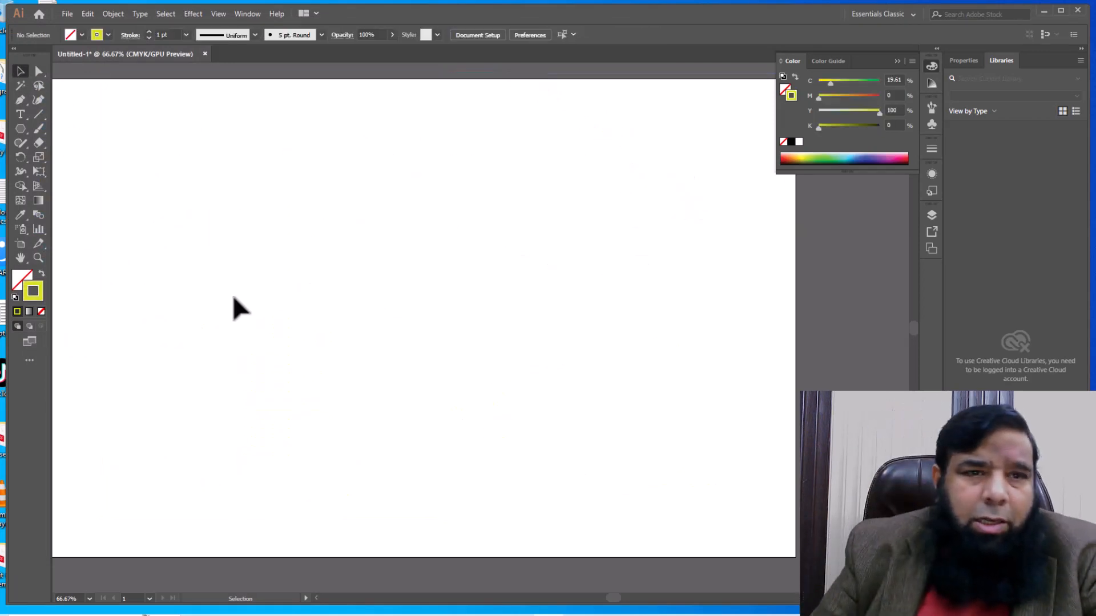
# Draw a five-pointed star about 62 by 59 pt at the artboard's upper left and swap its fill and stroke for a yellow-green fill.
pyautogui.moveTo(21, 131); pyautogui.dragTo(57, 184)
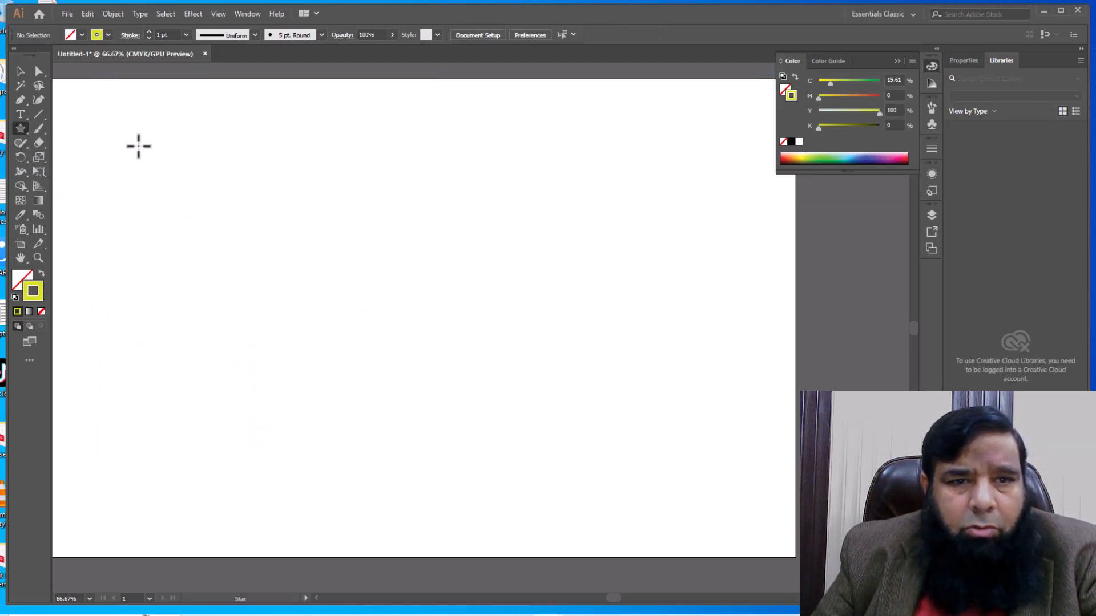
pyautogui.moveTo(139, 146); pyautogui.dragTo(145, 174)
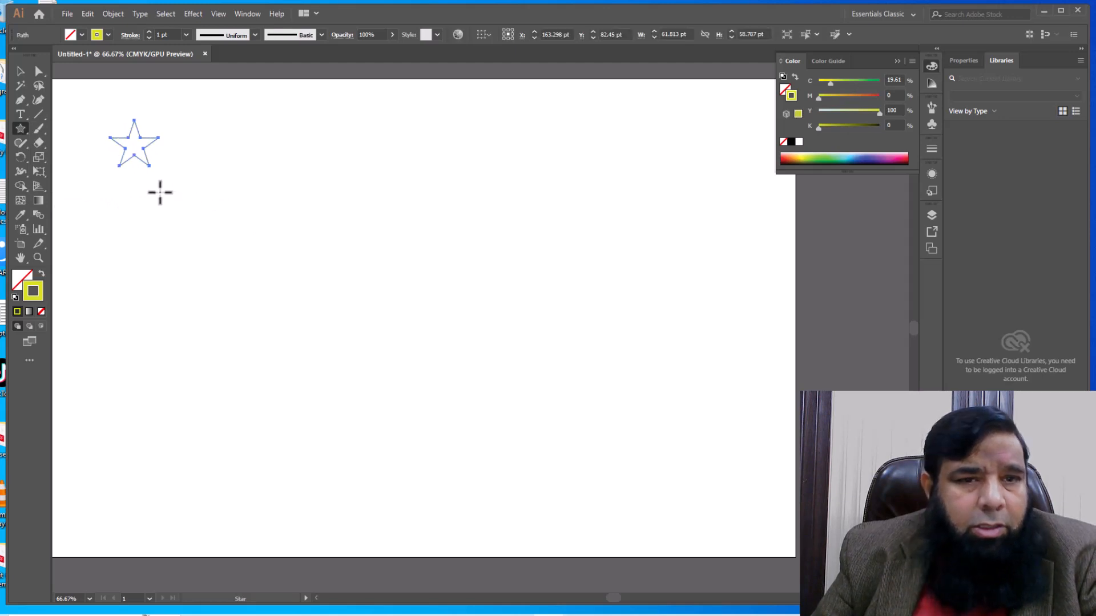
pyautogui.click(41, 274)
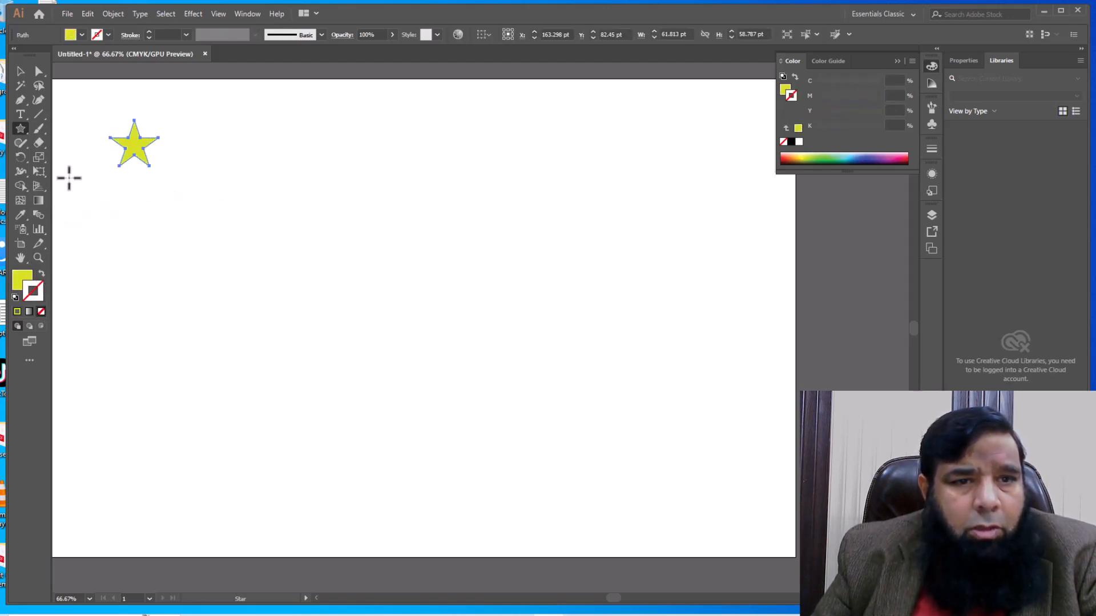
# Place an enlarged copy of the star, about 125 by 119 pt, at the artboard's lower right and fill it orange, F29214.
pyautogui.click(20, 70)
pyautogui.moveTo(135, 146); pyautogui.dragTo(766, 424)
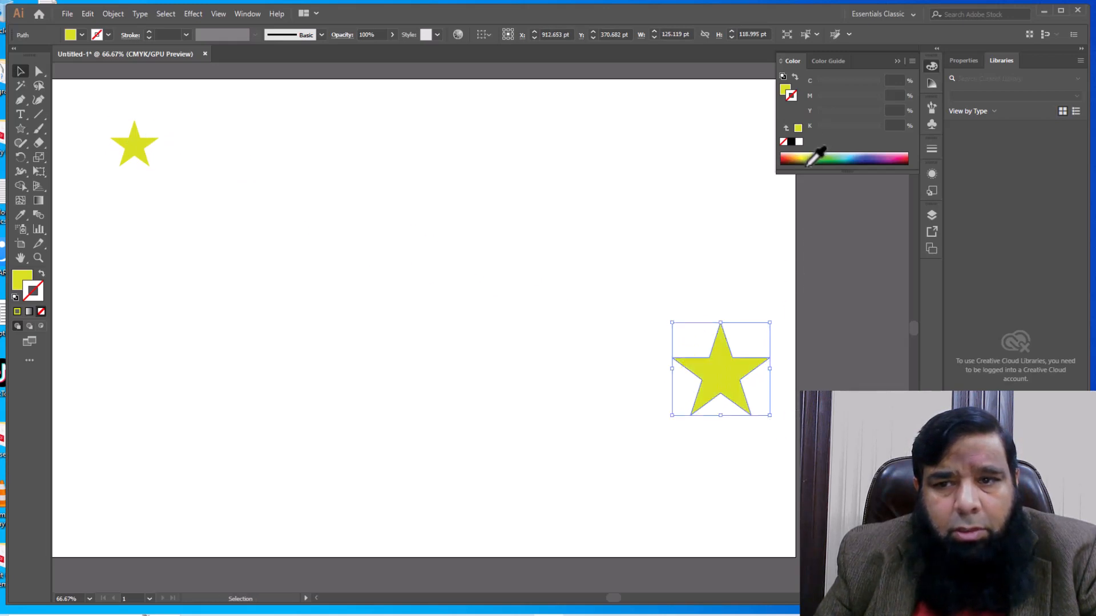
pyautogui.doubleClick(21, 281)
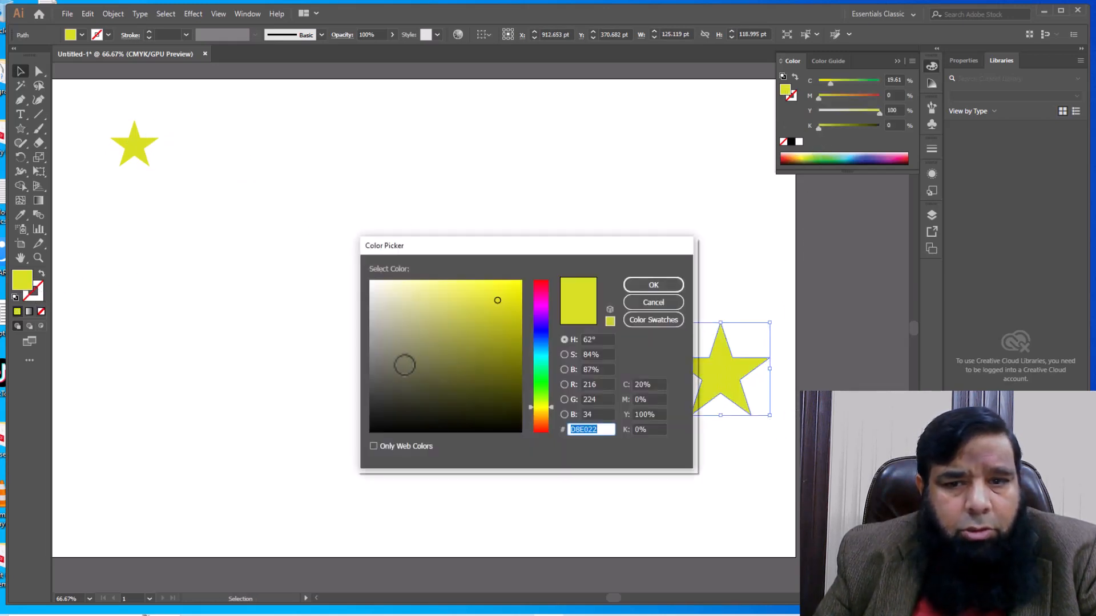
pyautogui.click(542, 415)
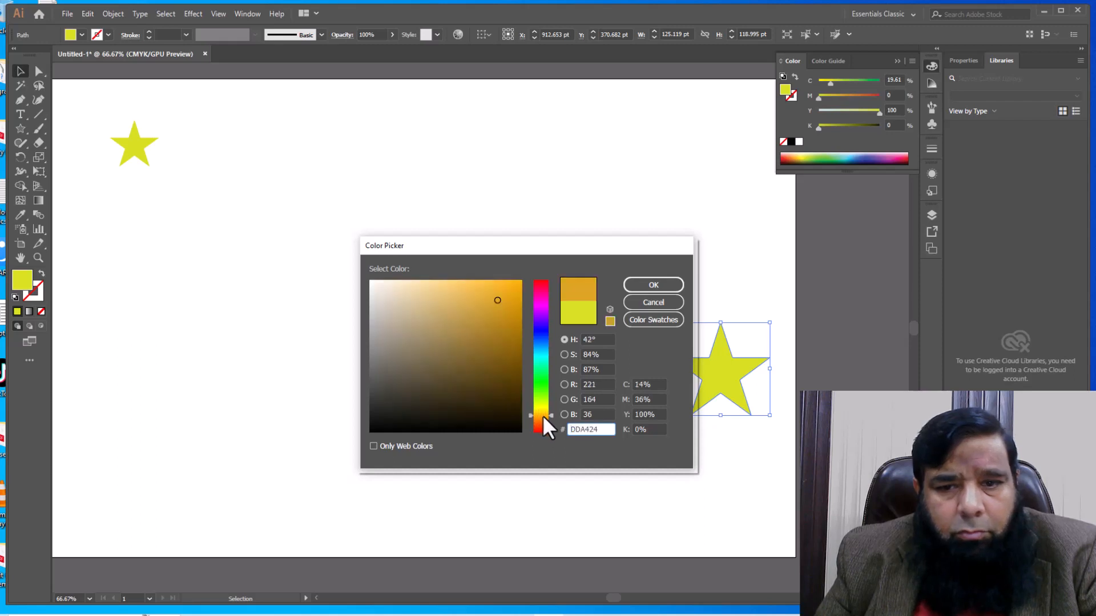
pyautogui.click(547, 419)
pyautogui.click(510, 287)
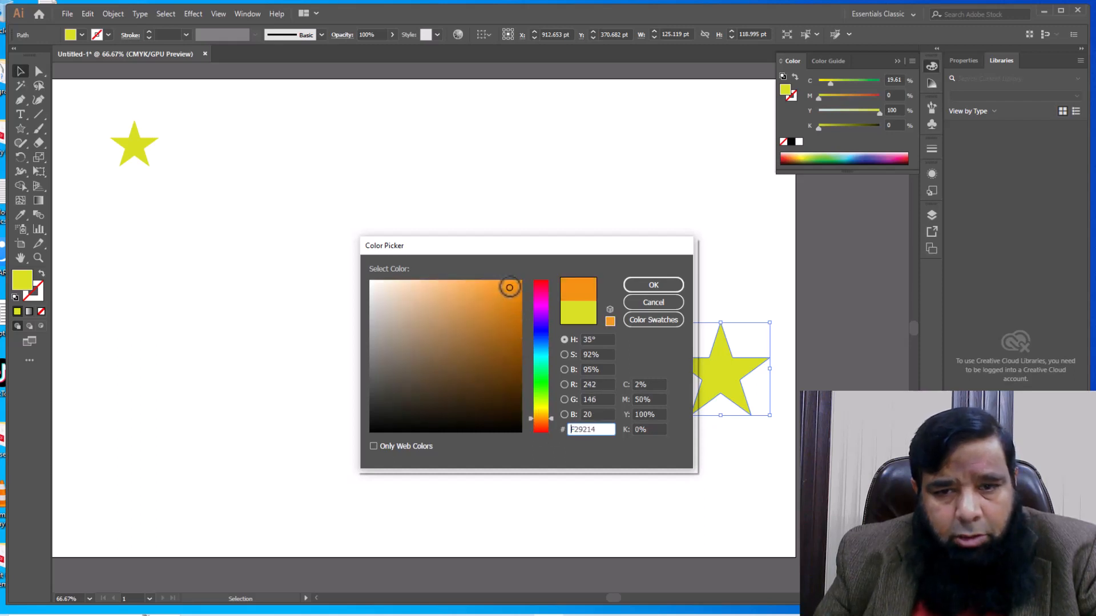
pyautogui.click(633, 287)
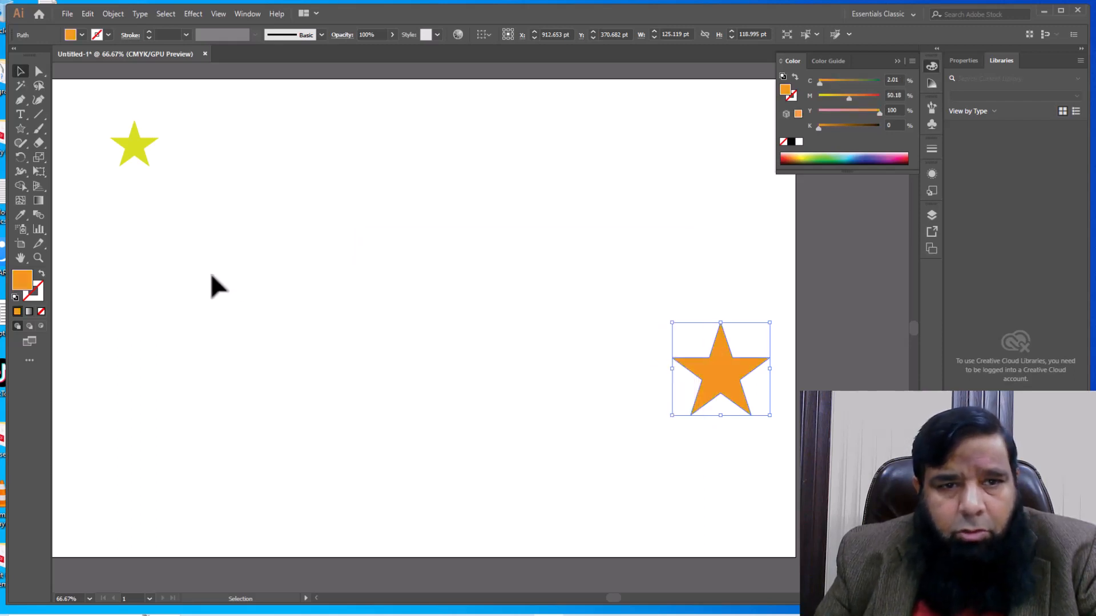
# Blend the small yellow-green star with the large orange star.
pyautogui.moveTo(105, 115); pyautogui.dragTo(730, 414)
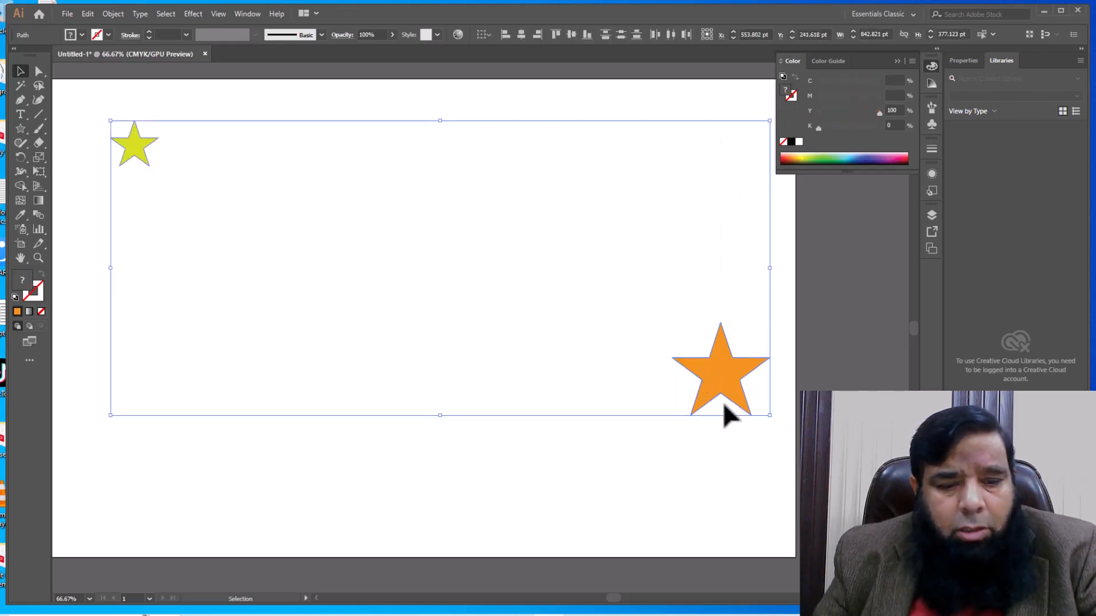
pyautogui.press('a')
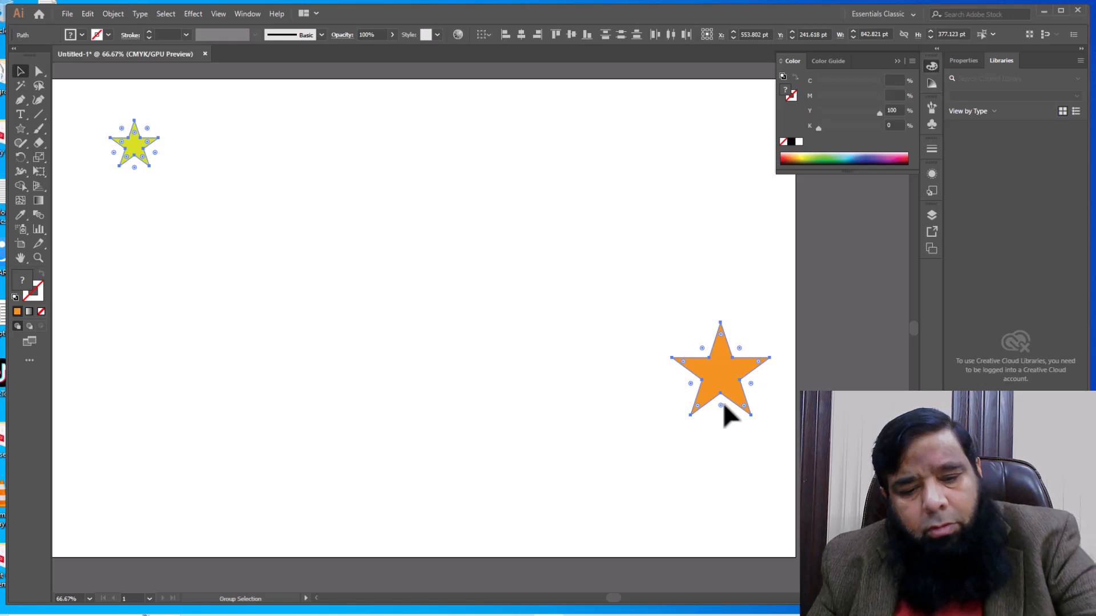
pyautogui.press('v')
pyautogui.hotkey('ctrl', 'alt', 'b')
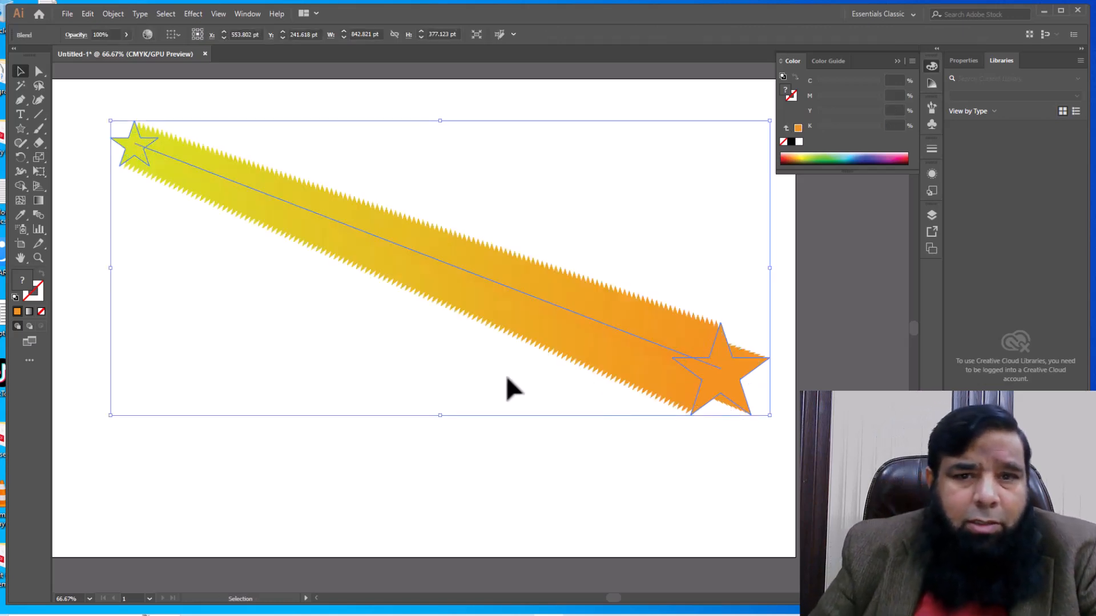
# Switch the star blend's spacing to Specified Steps with 6 steps, with the preview on.
pyautogui.doubleClick(38, 216)
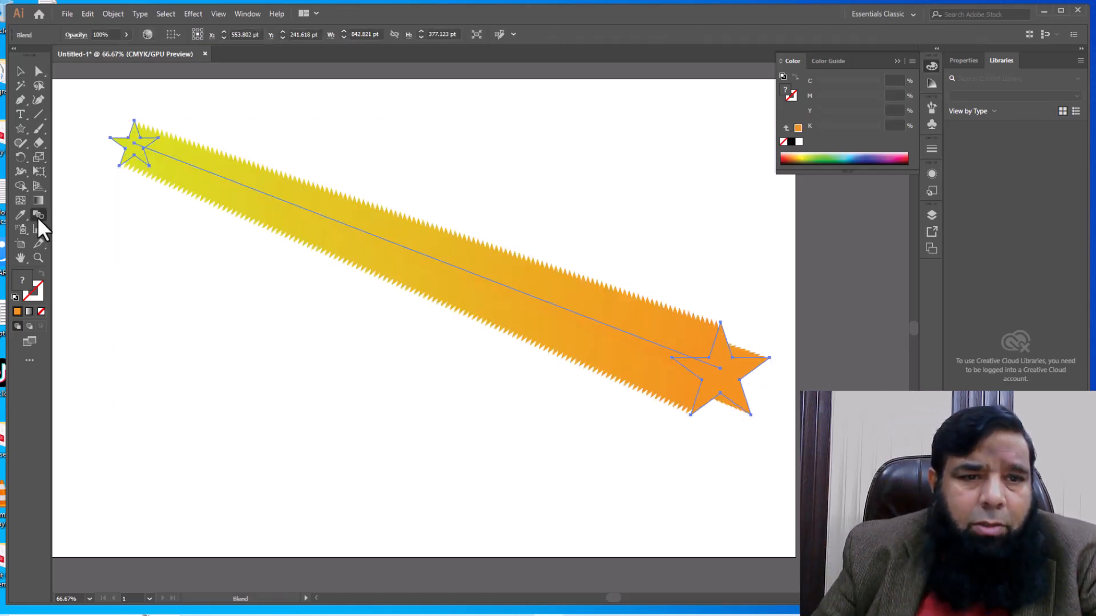
pyautogui.click(88, 182)
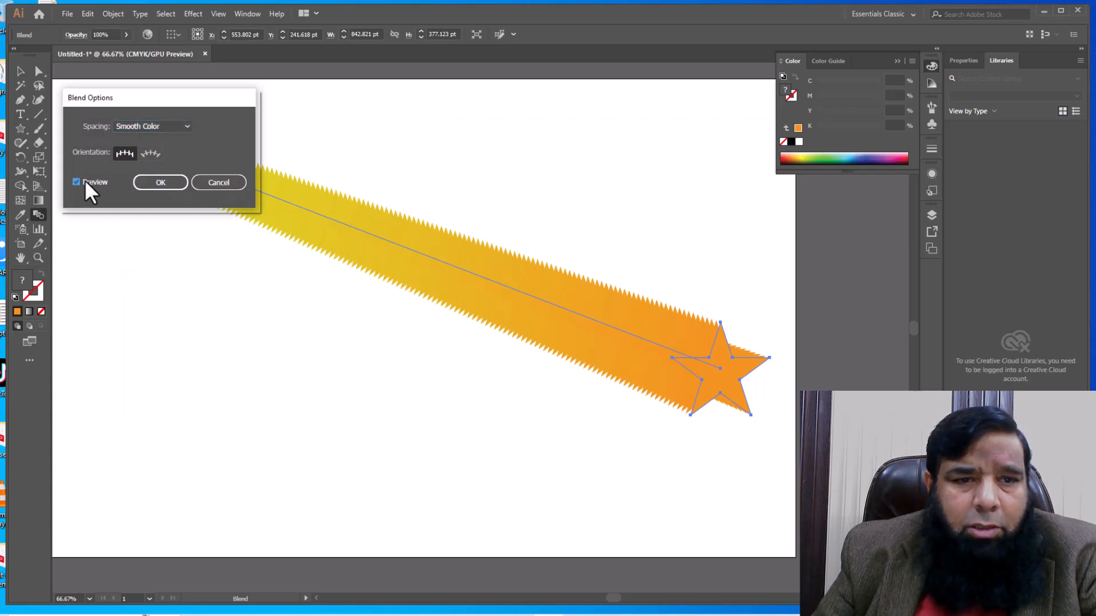
pyautogui.click(155, 126)
pyautogui.click(153, 148)
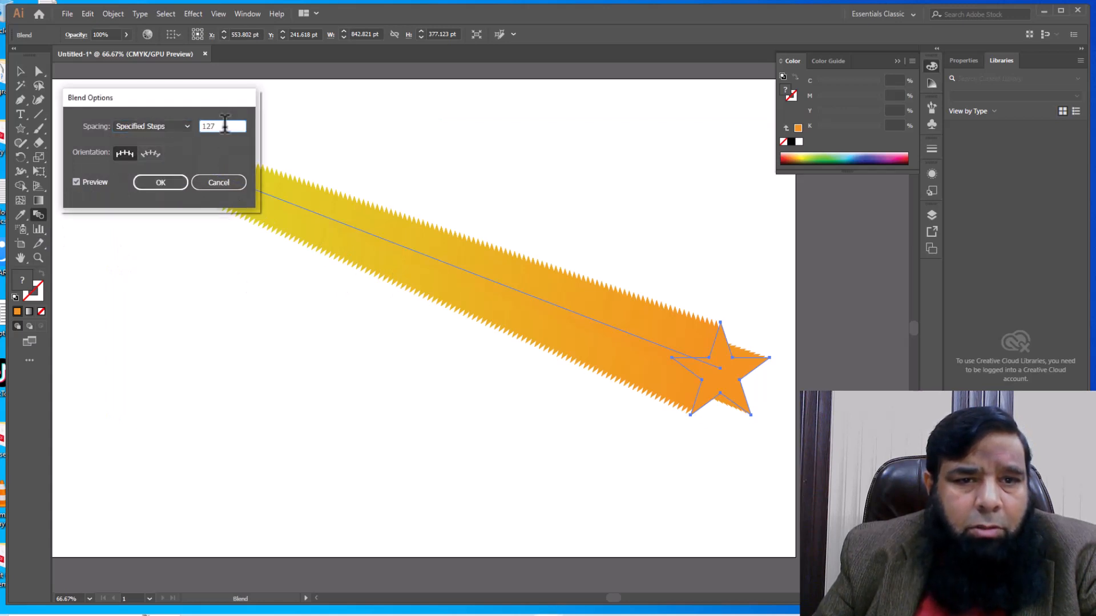
pyautogui.scroll(-6, 225, 131)
pyautogui.scroll(-20, 228, 128)
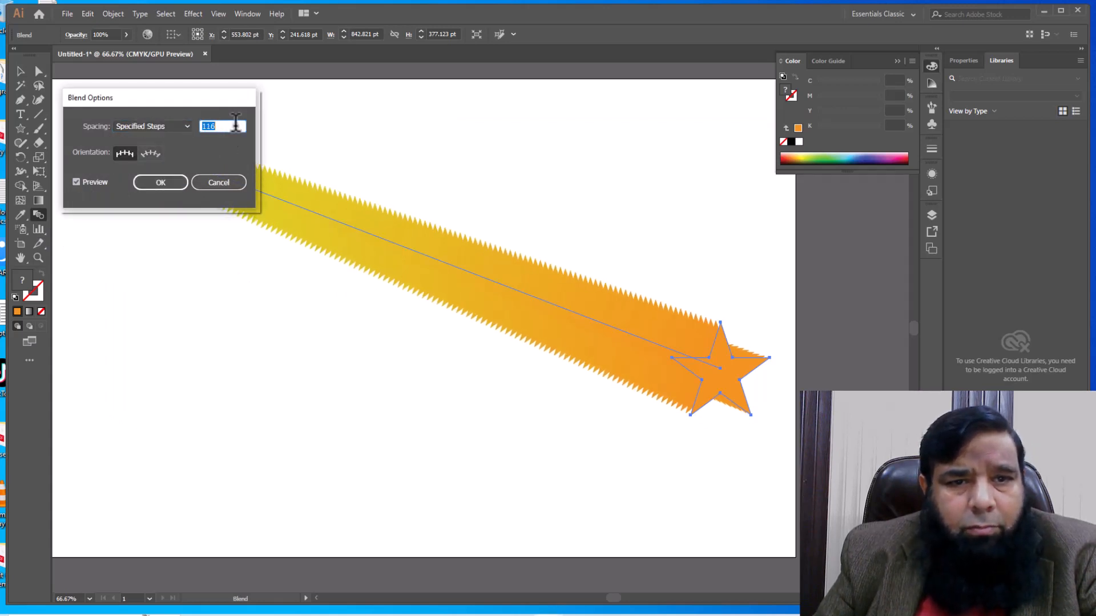
pyautogui.scroll(-20, 233, 127)
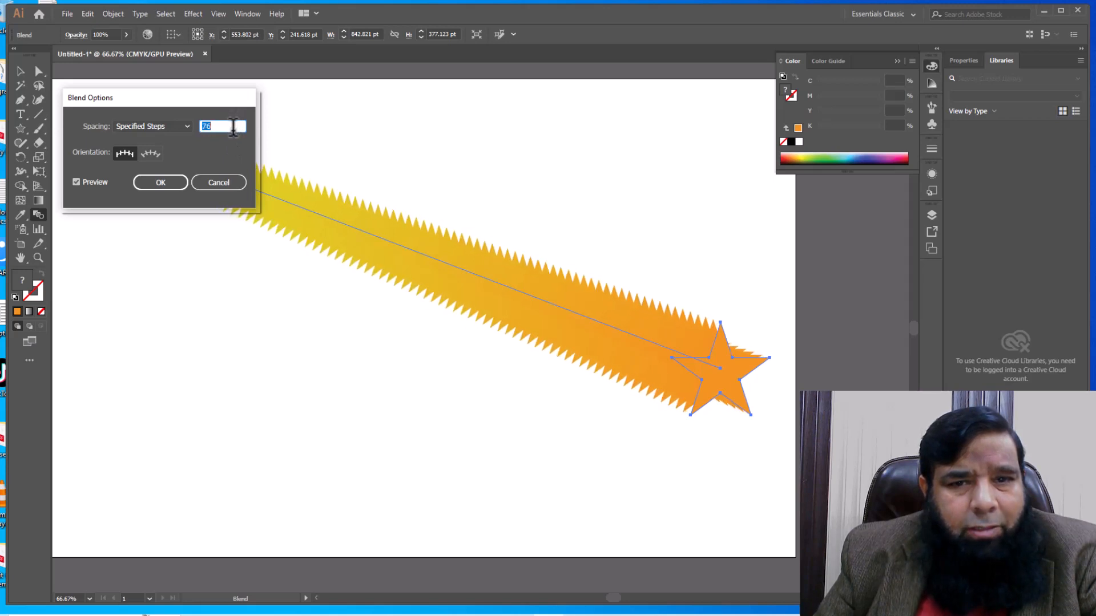
pyautogui.scroll(-20, 233, 127)
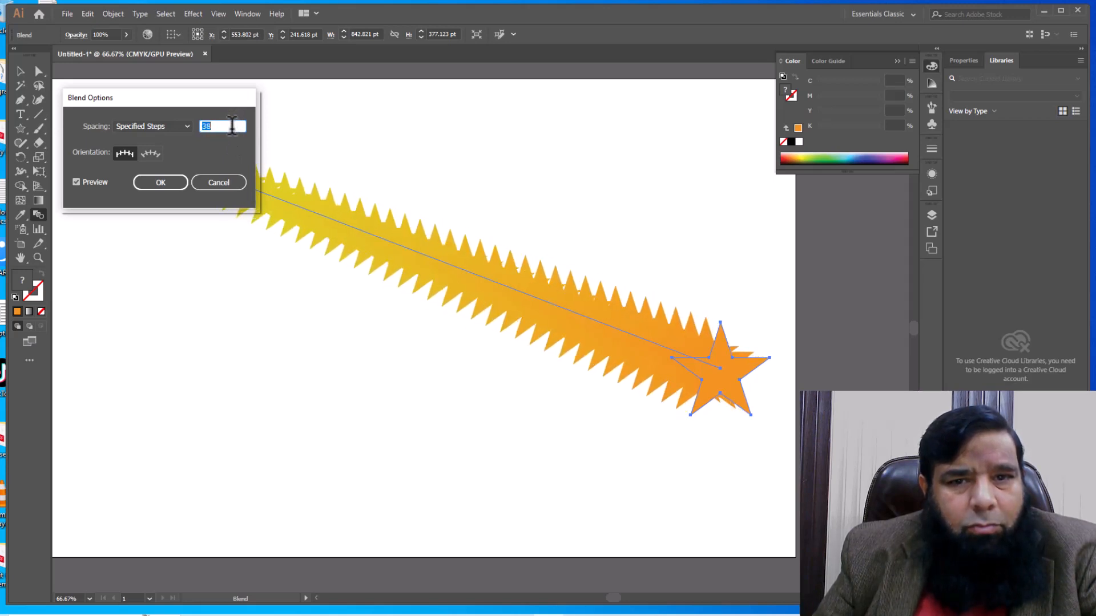
pyautogui.scroll(-10, 233, 124)
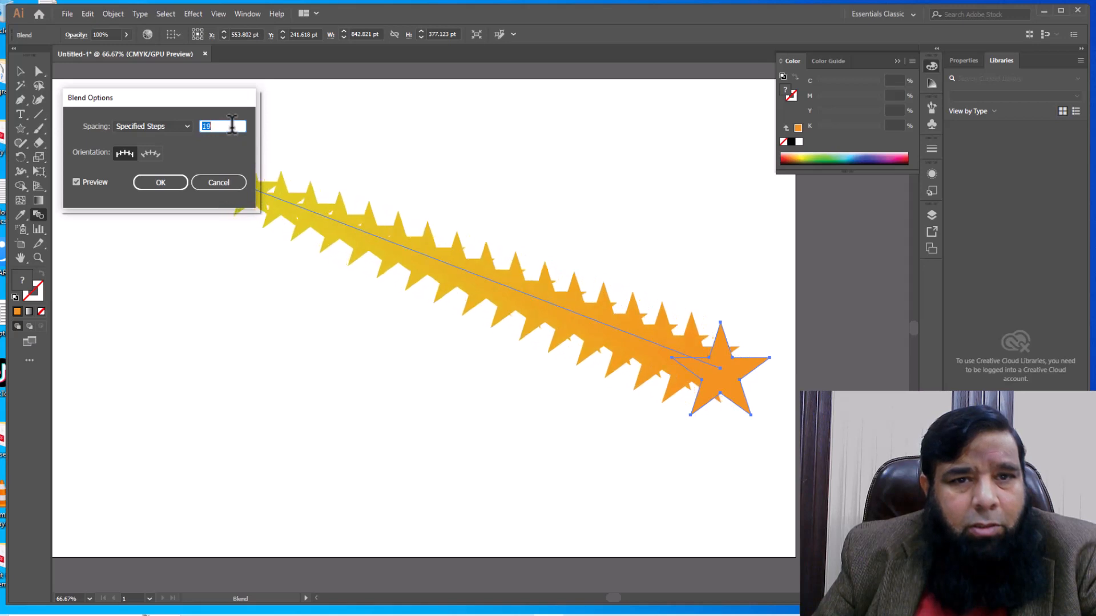
pyautogui.scroll(-10, 232, 125)
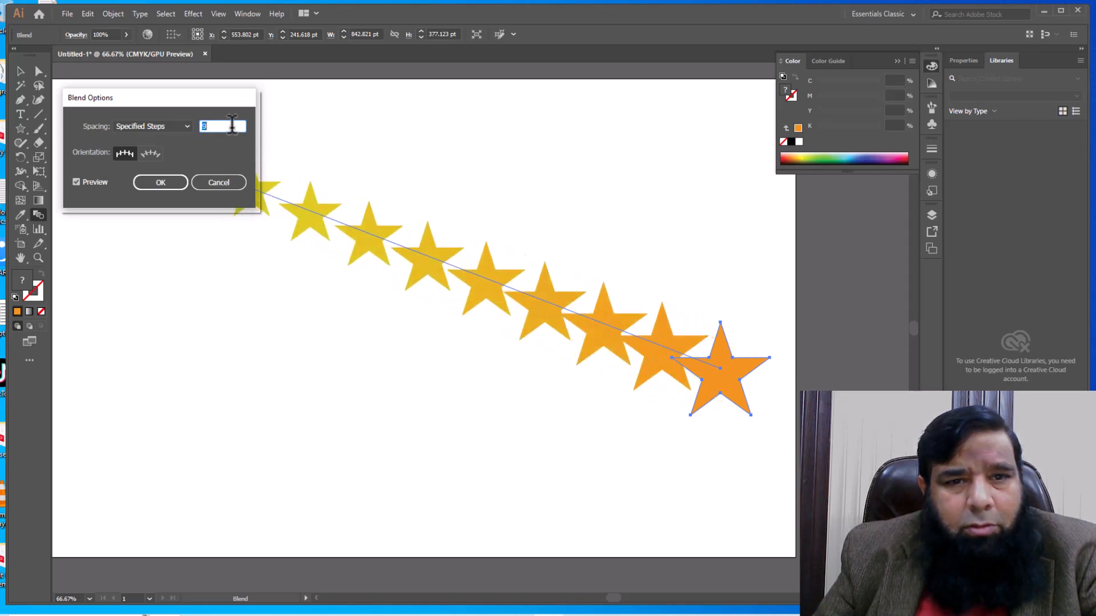
pyautogui.click(179, 185)
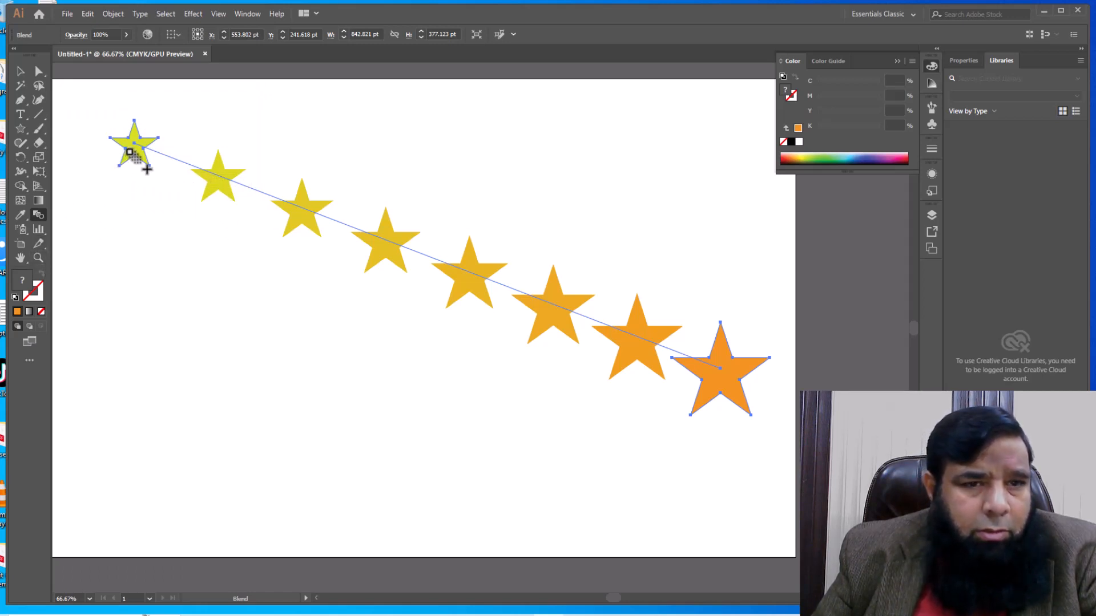
# Set the star blend's number of specified steps to 10.
pyautogui.doubleClick(38, 214)
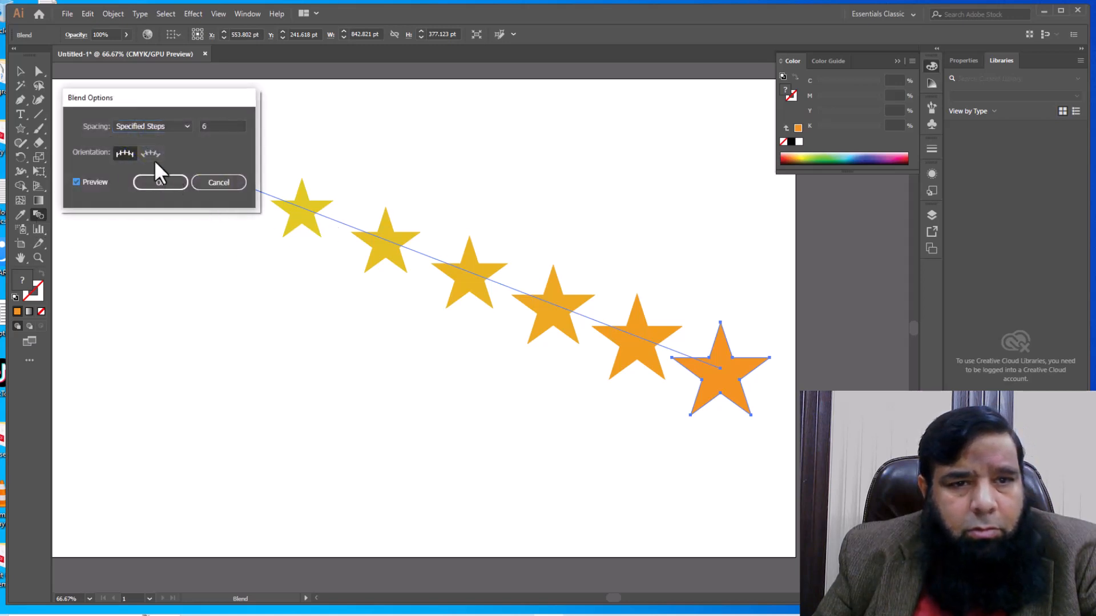
pyautogui.doubleClick(222, 126)
pyautogui.write('10')
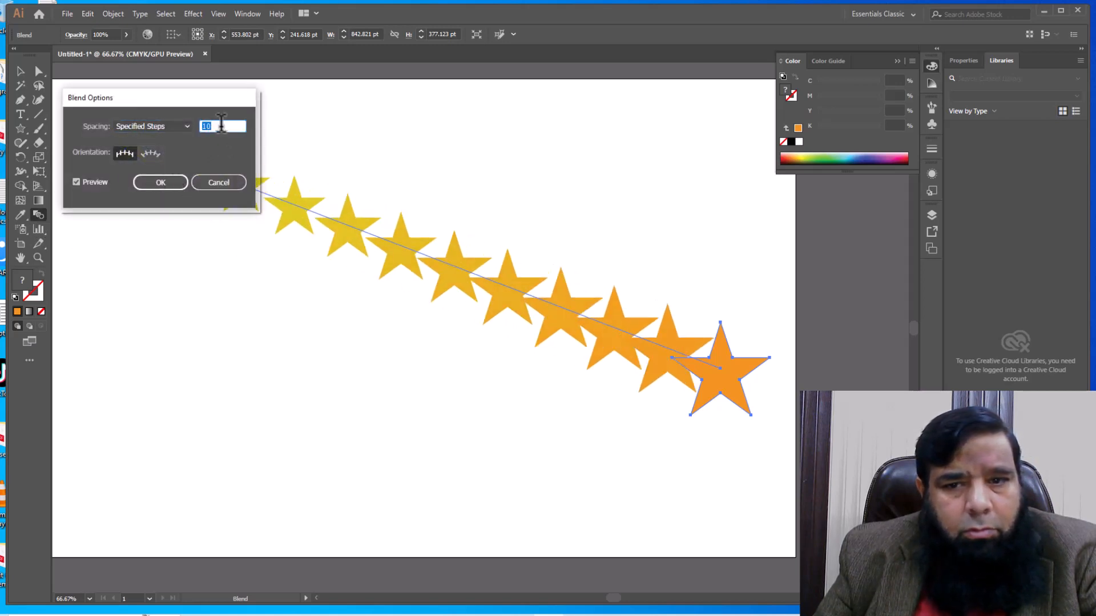
pyautogui.press('Up')
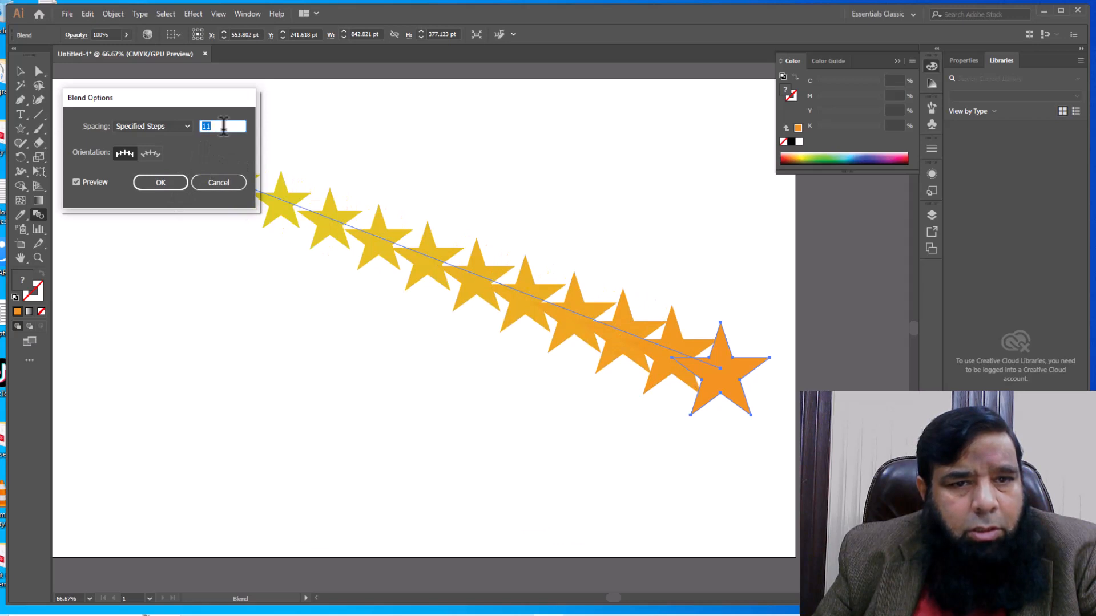
pyautogui.click(170, 180)
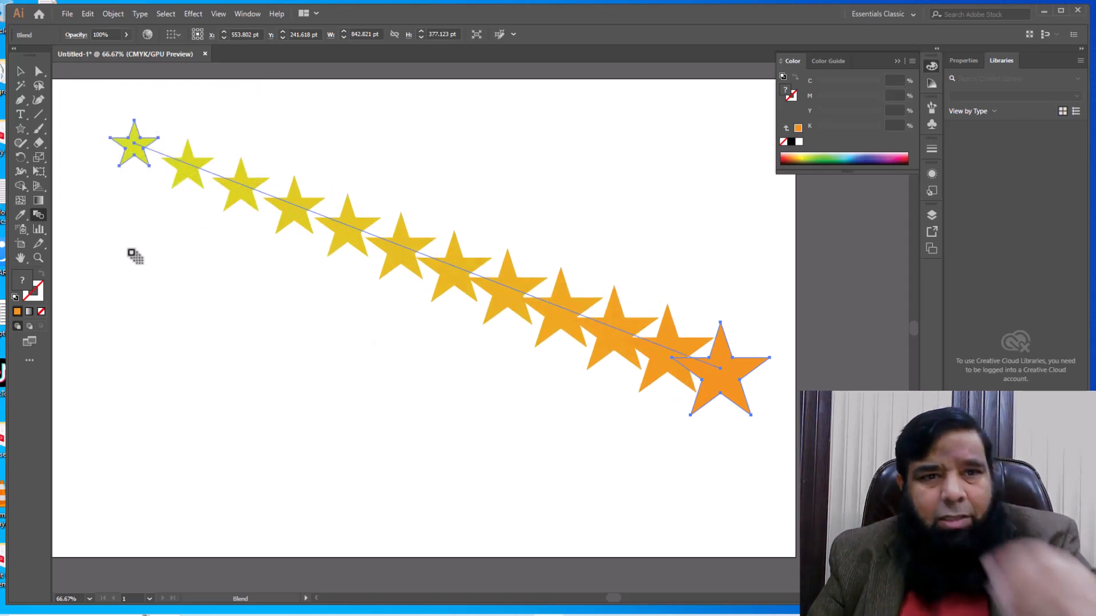
# Move the star blend up and to the right, and draw a spiral about 364 by 400 pt on the artboard's left side.
pyautogui.click(20, 71)
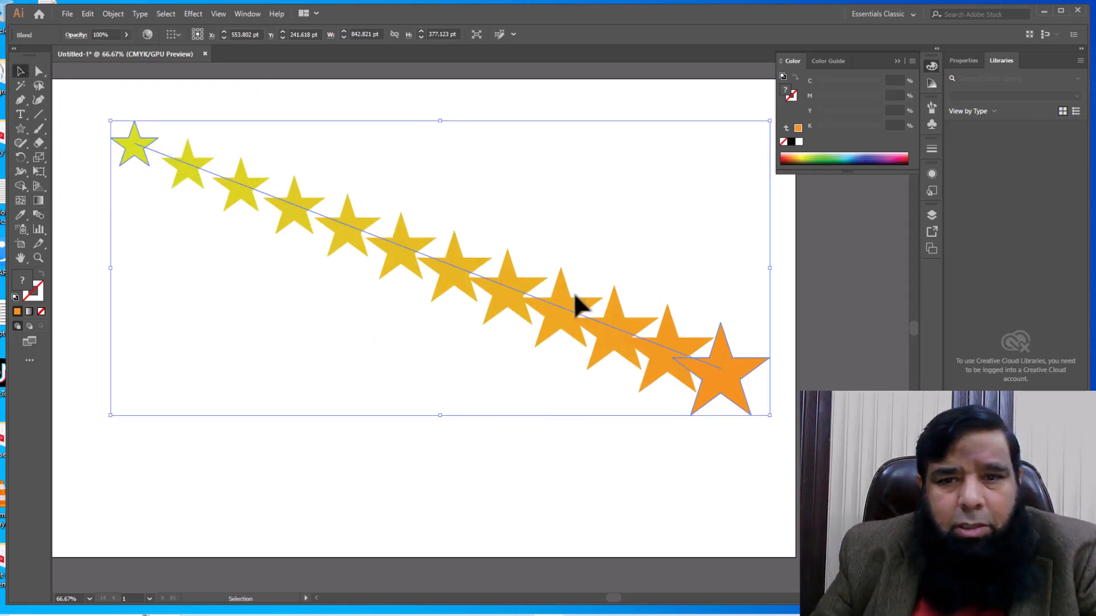
pyautogui.moveTo(576, 320); pyautogui.dragTo(639, 230)
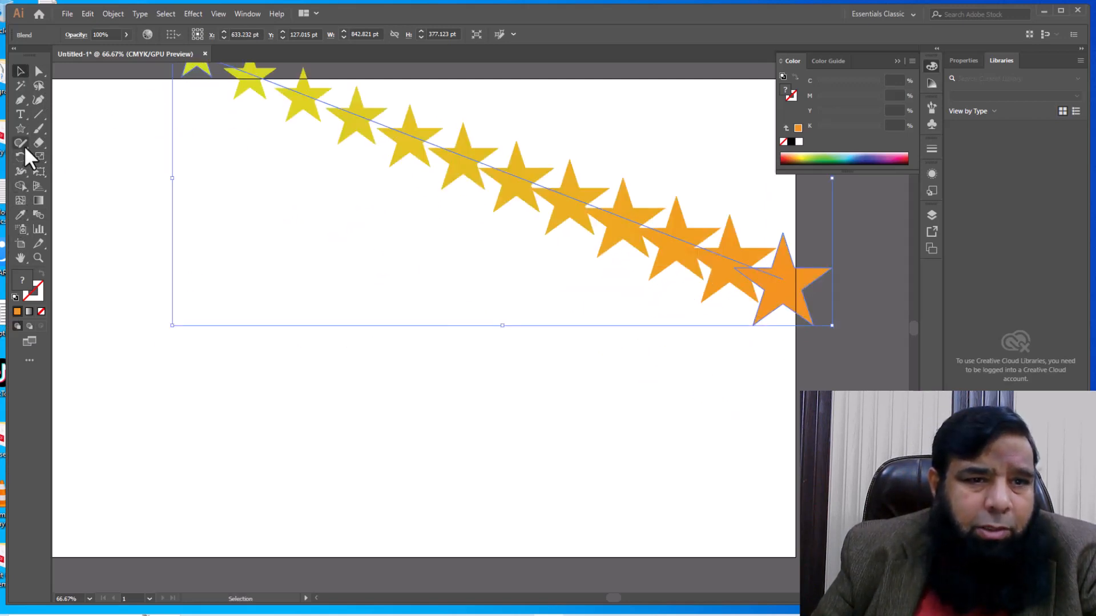
pyautogui.click(39, 114)
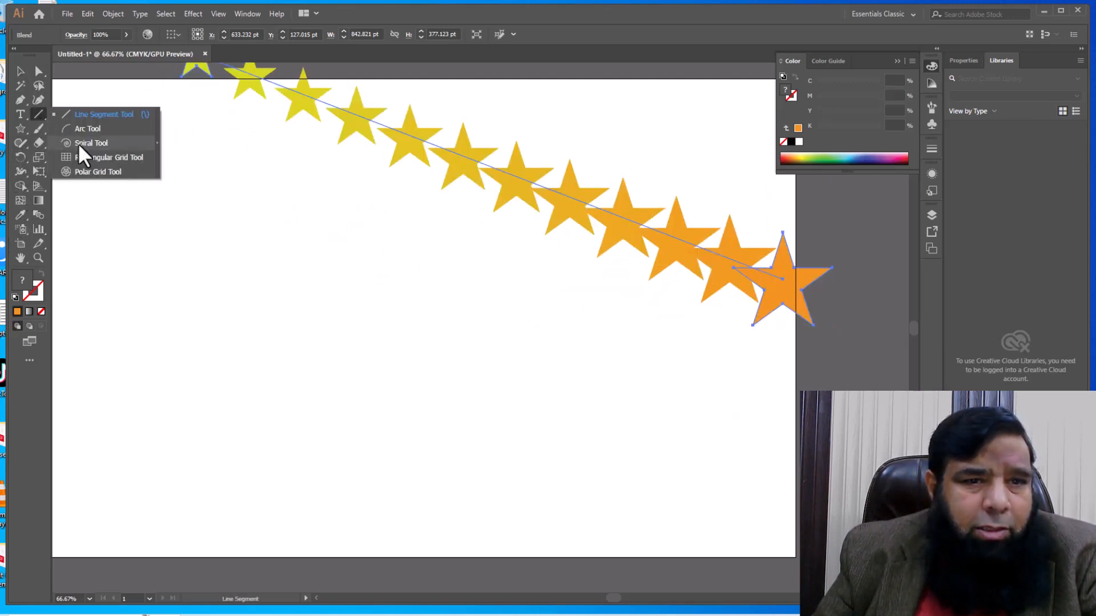
pyautogui.click(80, 143)
pyautogui.moveTo(191, 309); pyautogui.dragTo(296, 468)
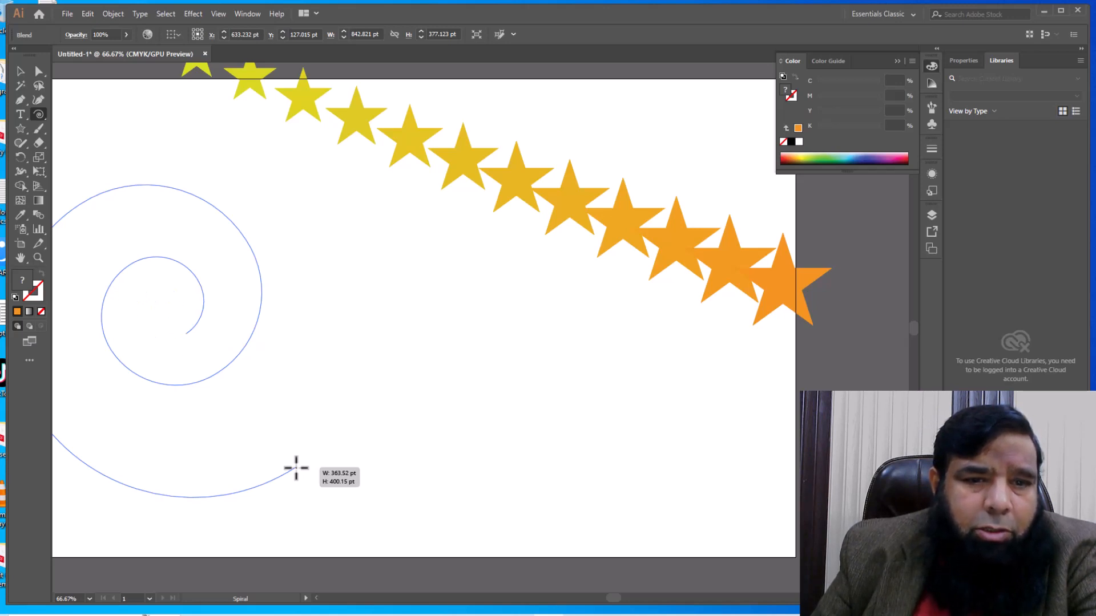
pyautogui.moveTo(296, 468); pyautogui.dragTo(295, 466)
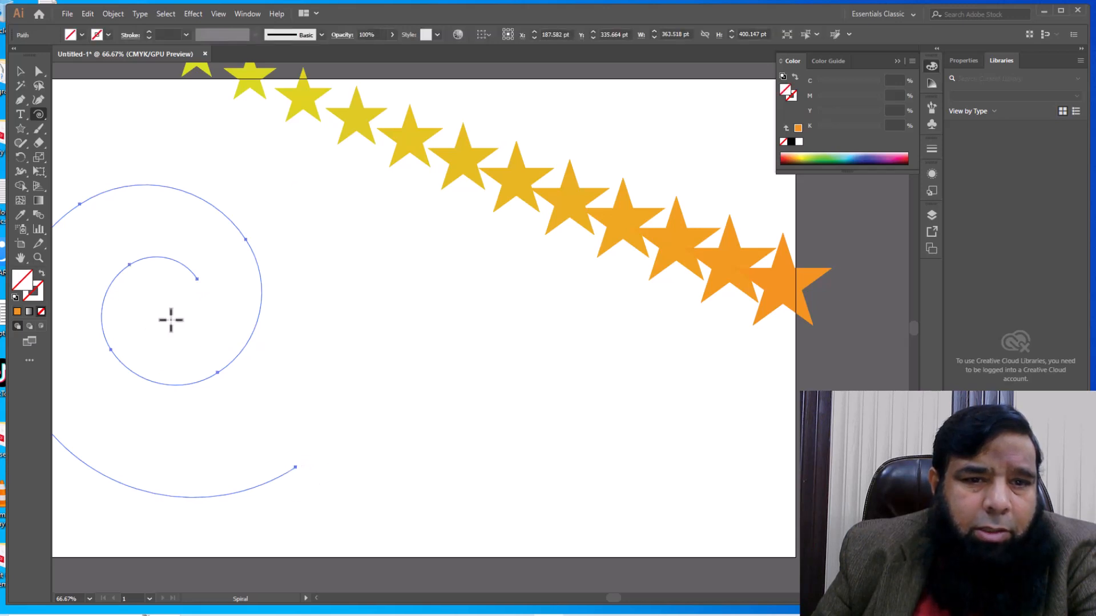
# Move the spiral about 150 pt right so it lies fully on the artboard, and shift the star blend down onto the artboard.
pyautogui.press('v')
pyautogui.moveTo(143, 377); pyautogui.dragTo(262, 392)
pyautogui.moveTo(463, 171); pyautogui.dragTo(490, 240)
pyautogui.click(215, 438)
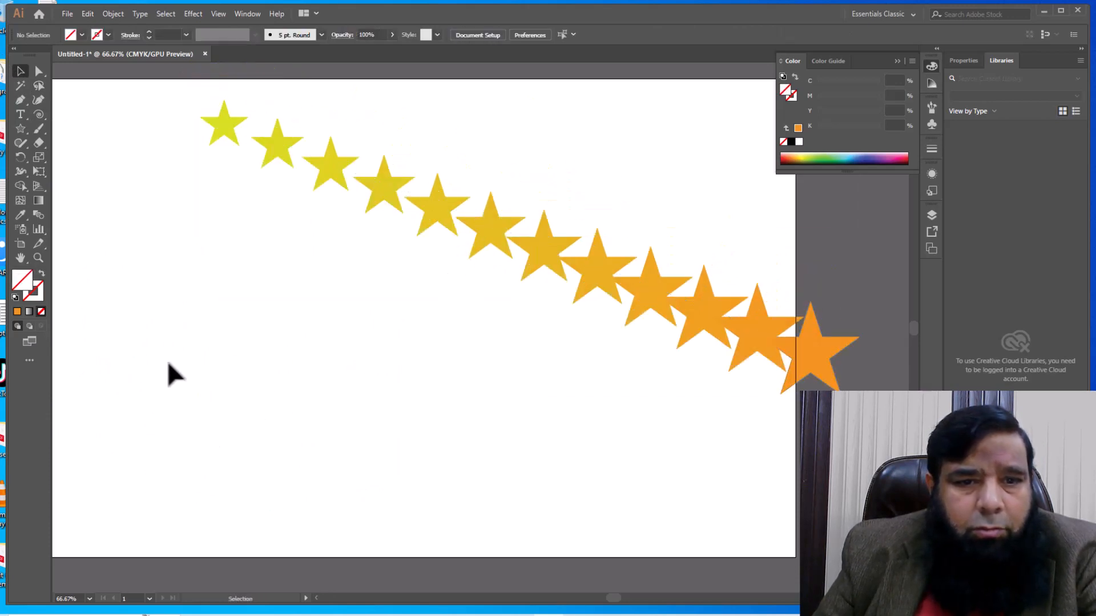
# Give the spiral a dark grey stroke, 494944.
pyautogui.moveTo(107, 227); pyautogui.dragTo(352, 444)
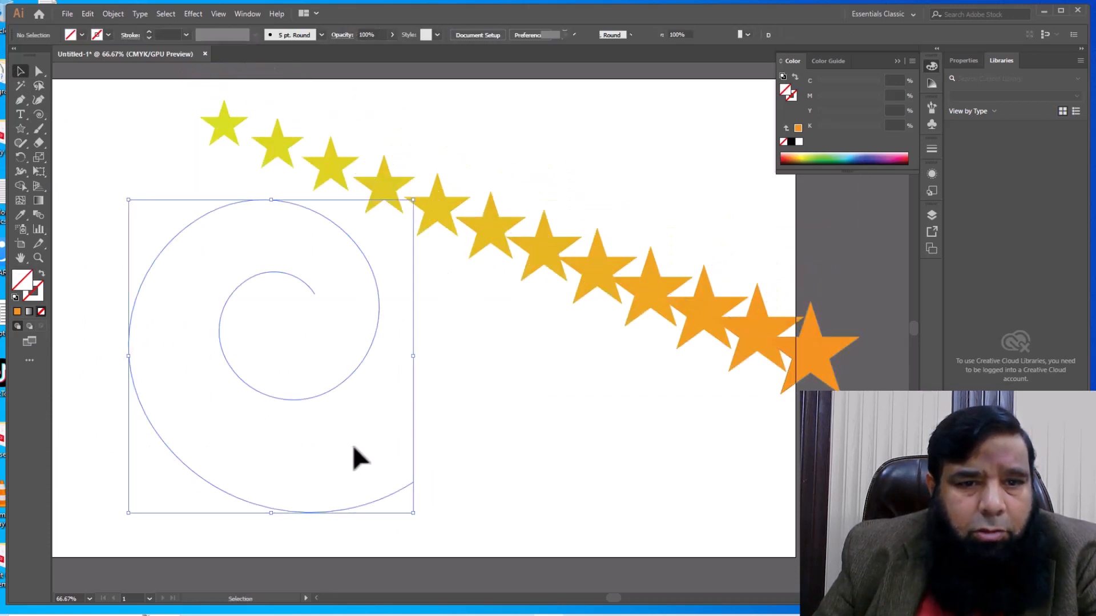
pyautogui.doubleClick(37, 295)
pyautogui.click(380, 389)
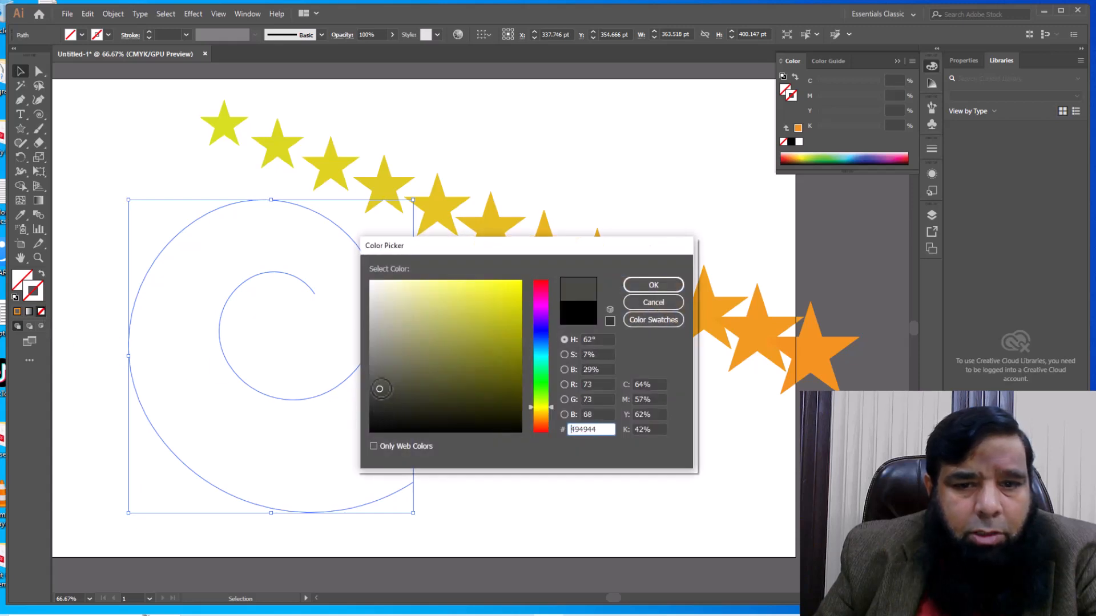
pyautogui.click(643, 287)
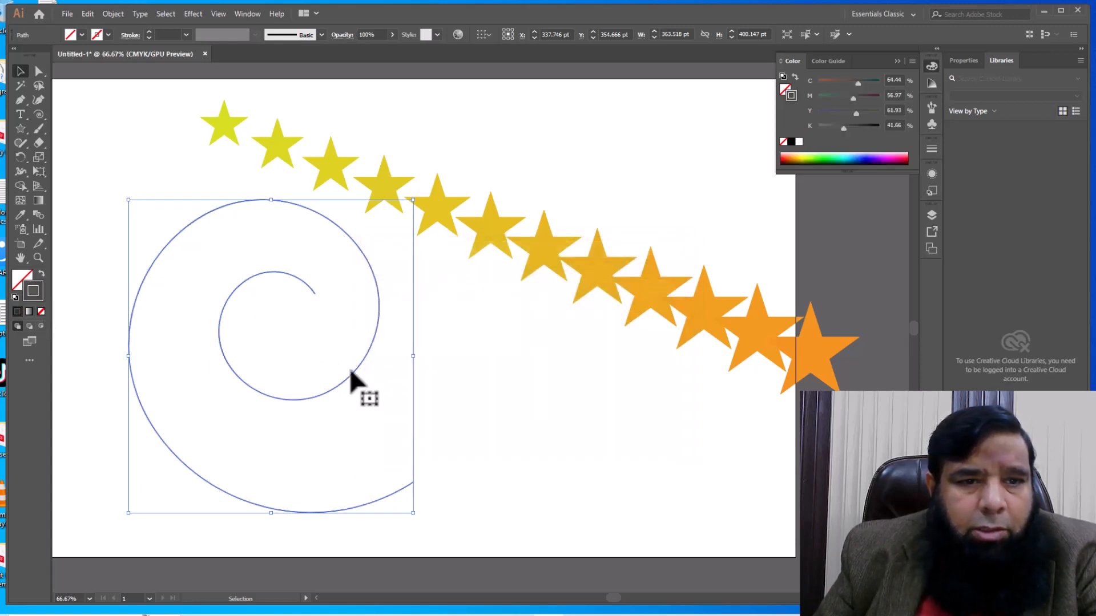
# Replace the star blend's spine with the spiral and move the resulting spiral of stars to the middle of the artboard.
pyautogui.click(459, 392)
pyautogui.moveTo(518, 181); pyautogui.dragTo(284, 377)
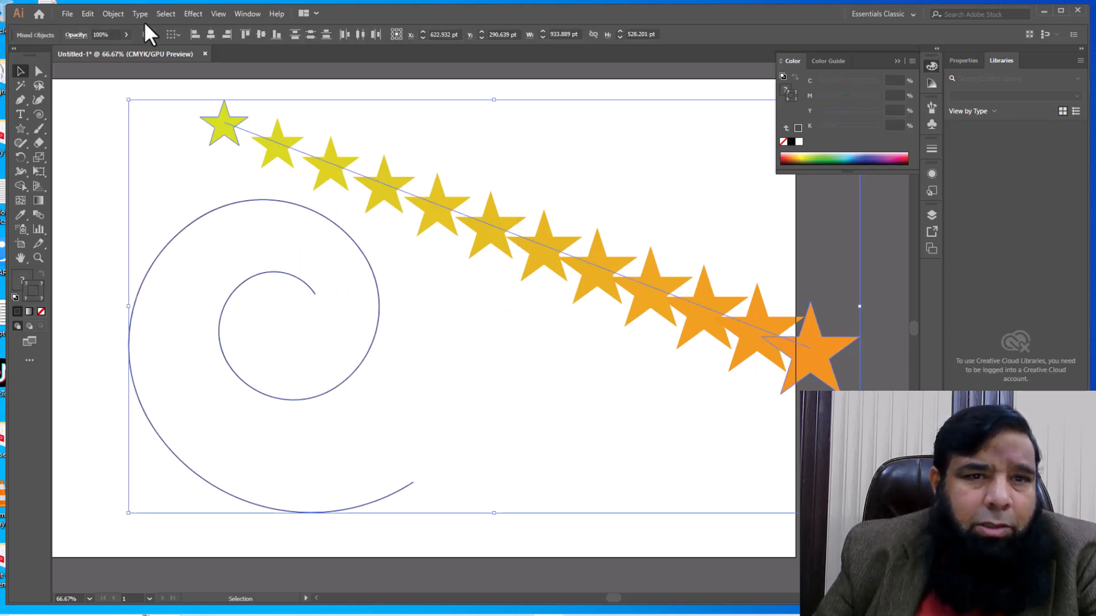
pyautogui.click(118, 15)
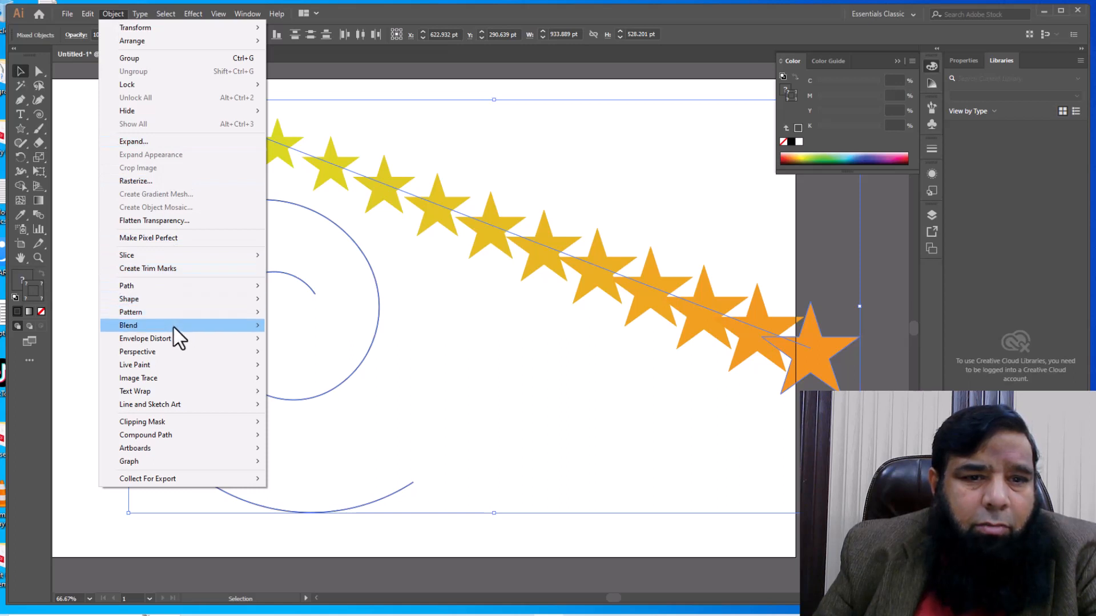
pyautogui.moveTo(175, 329)
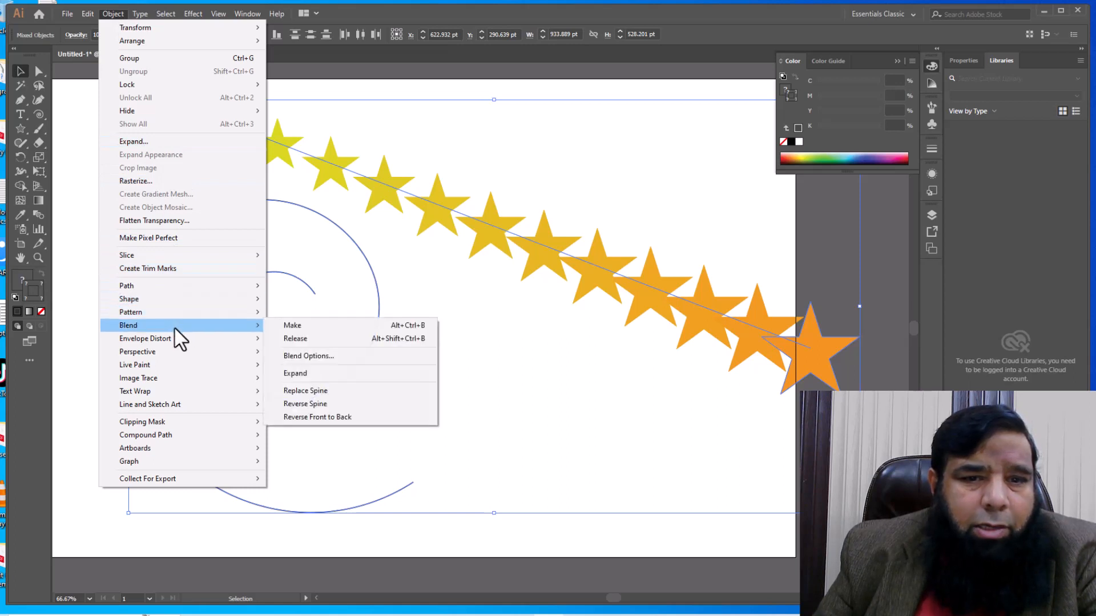
pyautogui.click(337, 388)
pyautogui.click(502, 314)
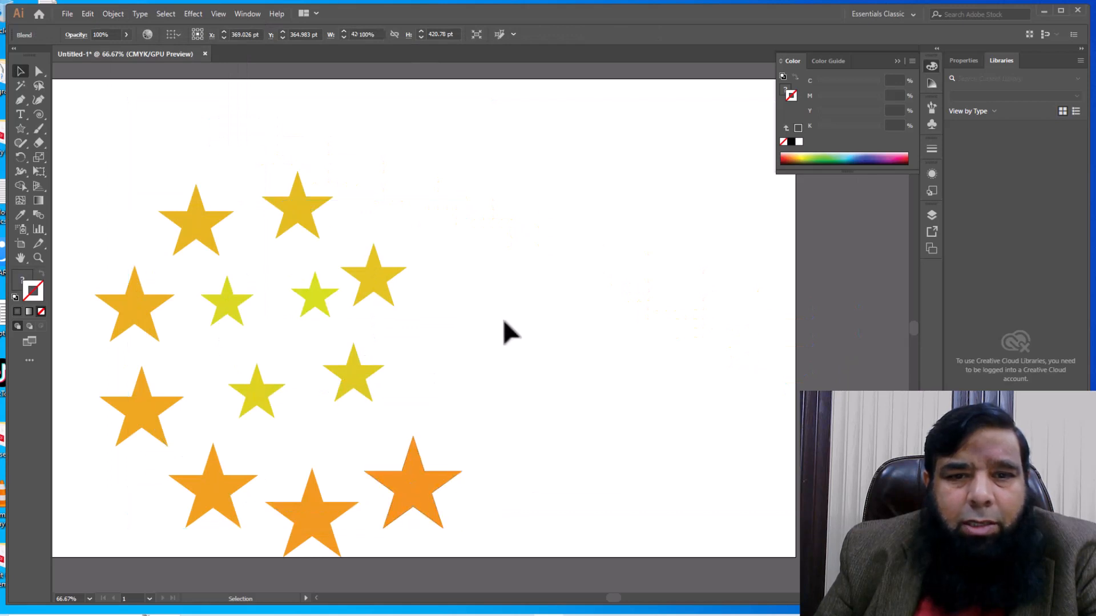
pyautogui.moveTo(376, 388); pyautogui.dragTo(473, 313)
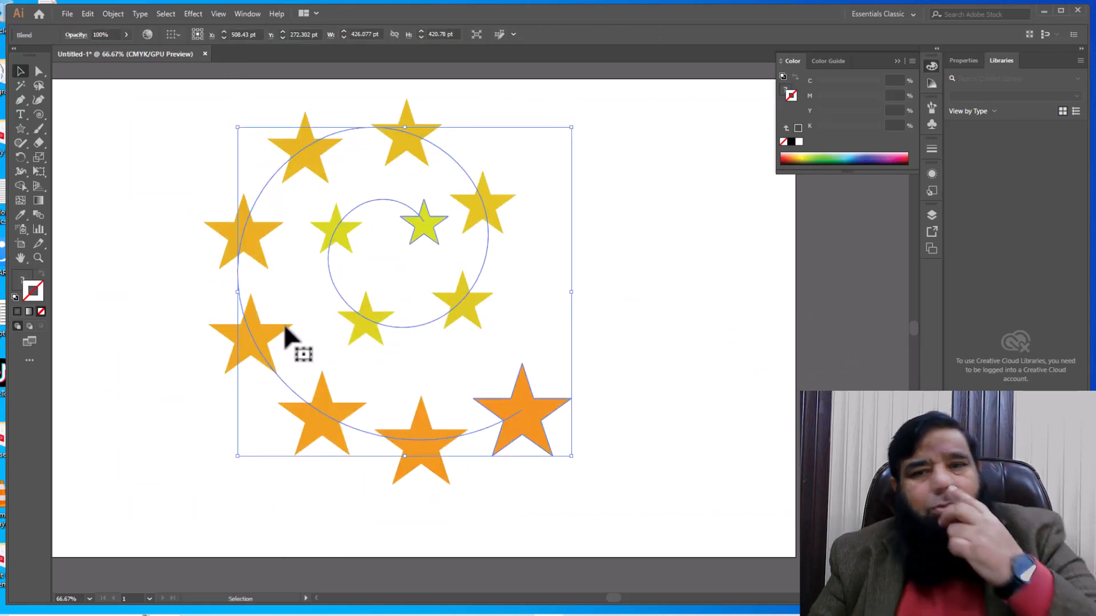
# Set the spiral star blend's specified steps to 17, with the preview on, and deselect it.
pyautogui.doubleClick(39, 214)
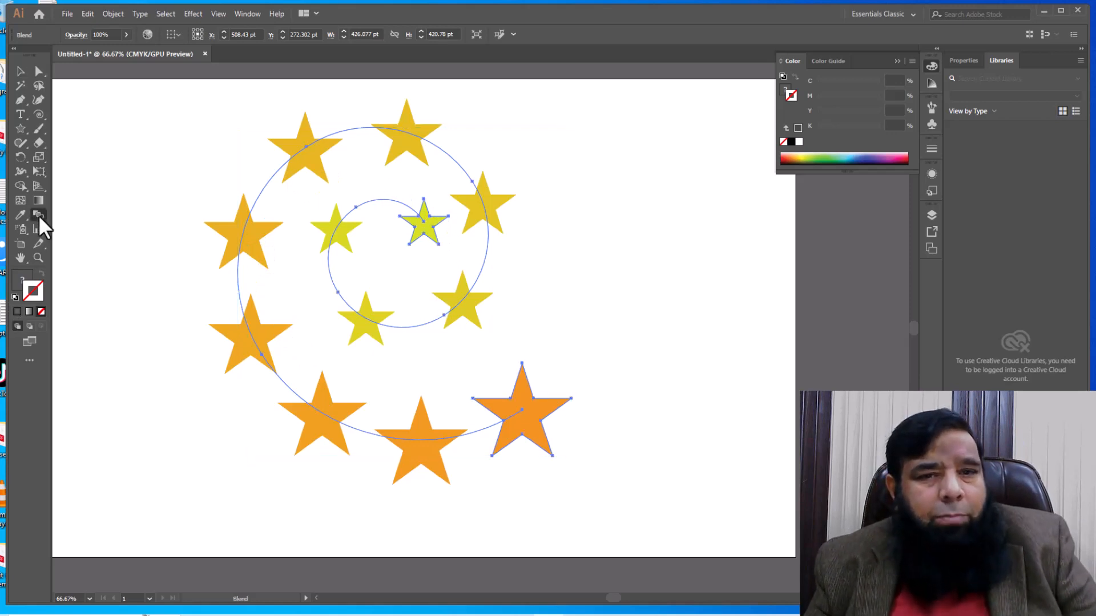
pyautogui.click(83, 184)
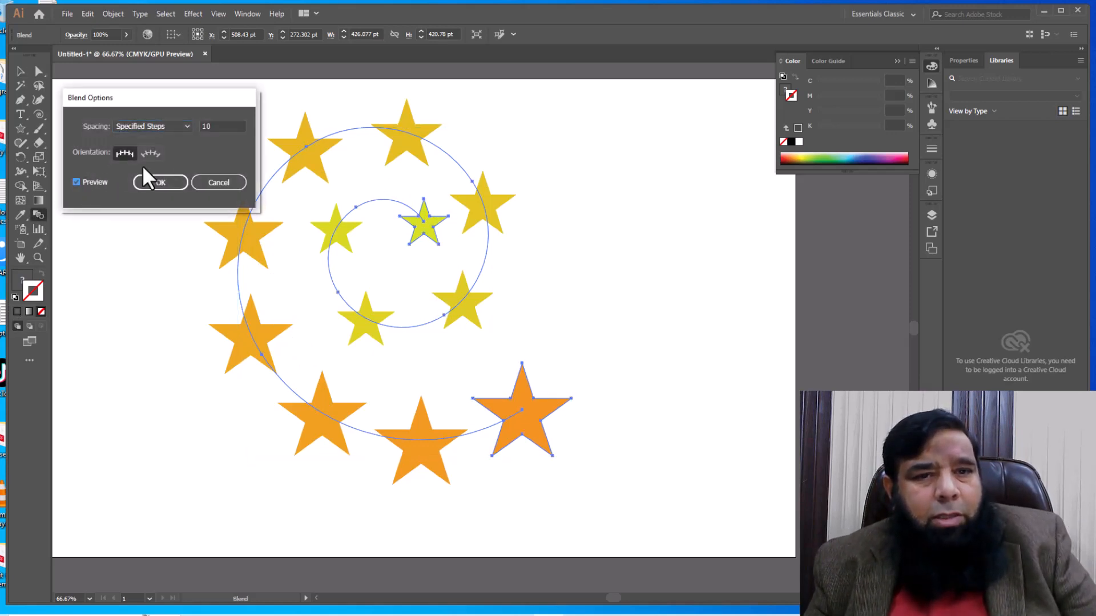
pyautogui.click(214, 127)
pyautogui.press('Up')
pyautogui.press('Up')
pyautogui.press('Up')
pyautogui.press('Up')
pyautogui.press('Up')
pyautogui.press('Up')
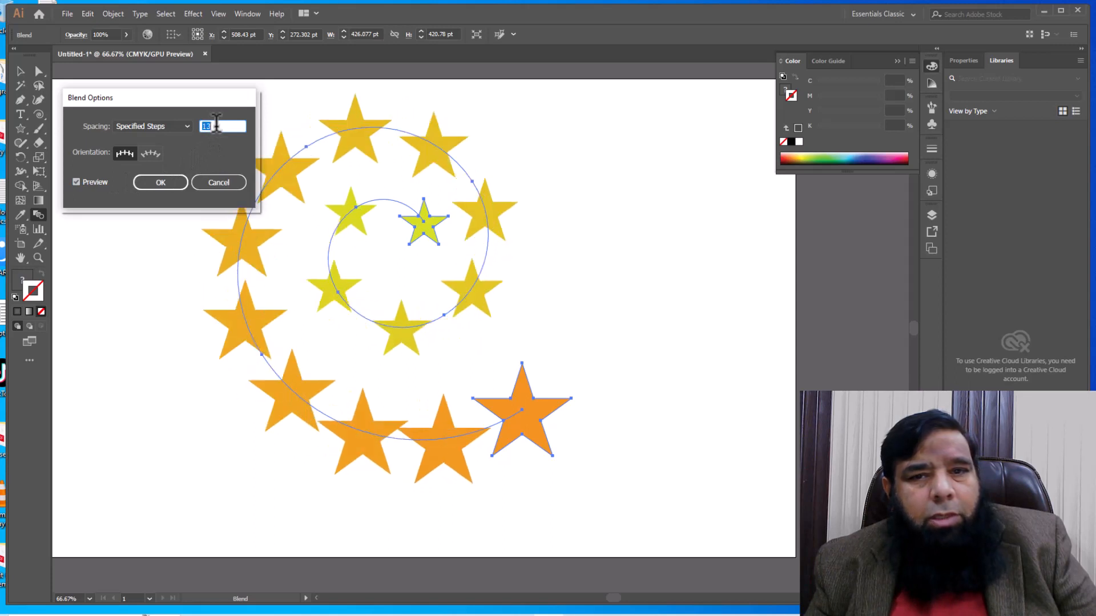
pyautogui.press('Up')
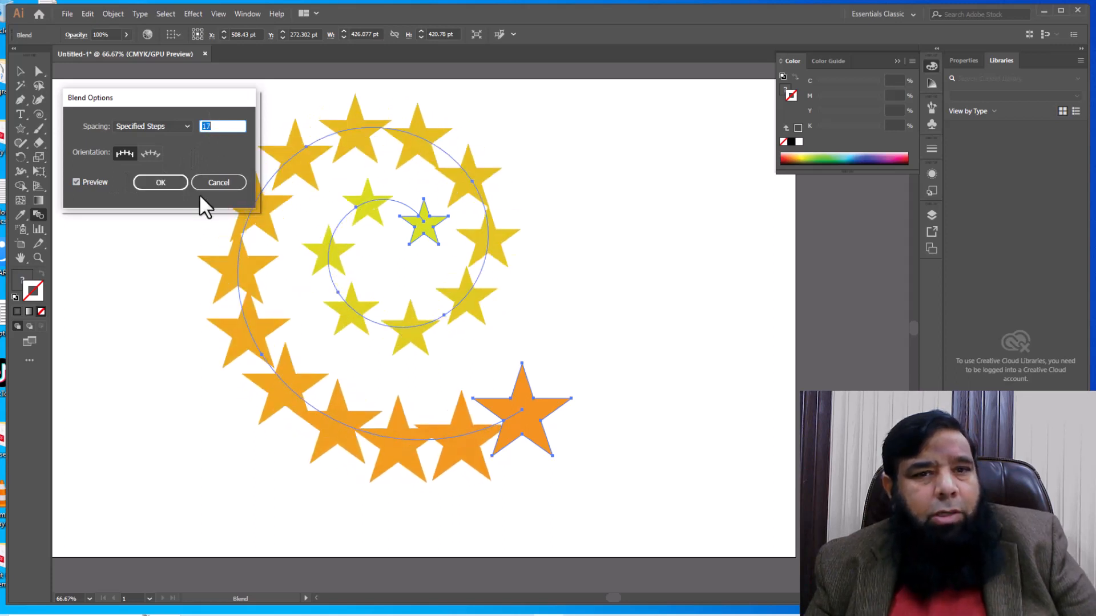
pyautogui.click(161, 183)
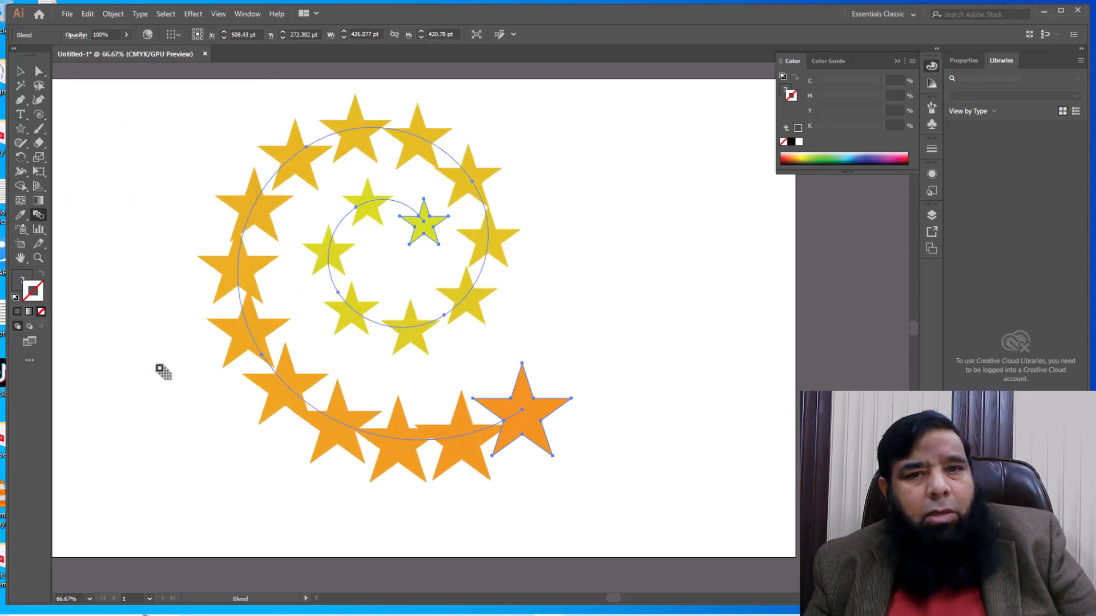
pyautogui.click(20, 70)
pyautogui.click(152, 154)
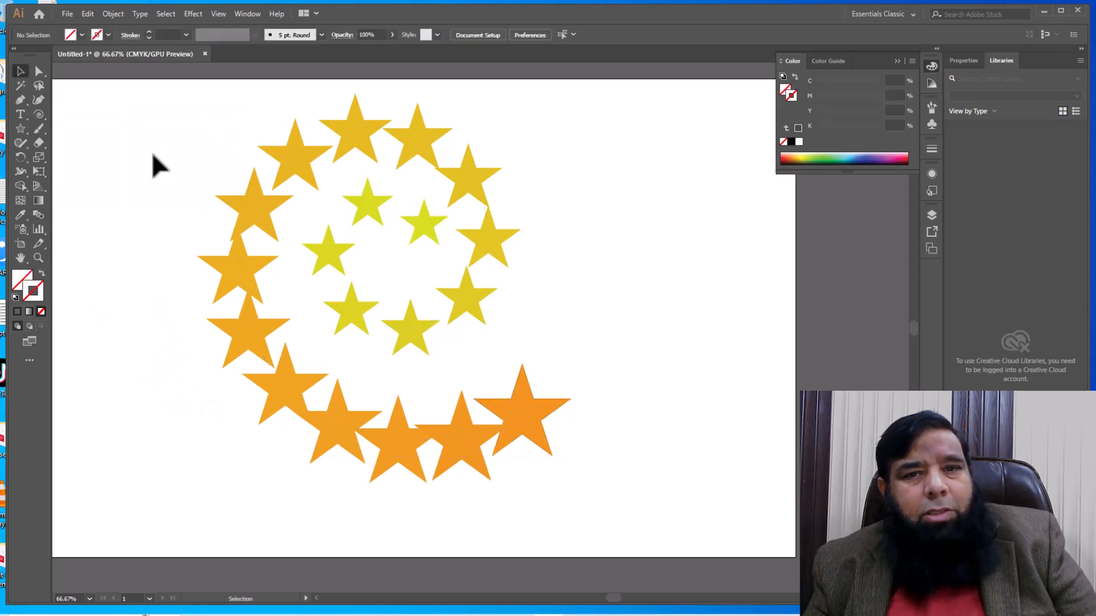
# Reverse the spine of the spiral star blend so the large orange star moves to the centre, and deselect it.
pyautogui.click(542, 433)
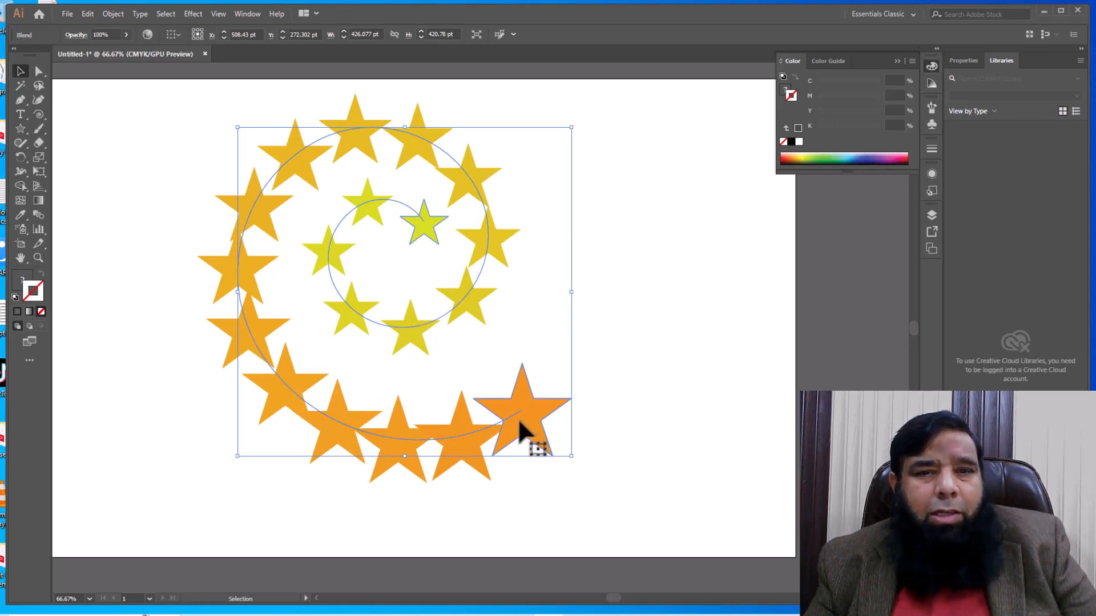
pyautogui.click(118, 12)
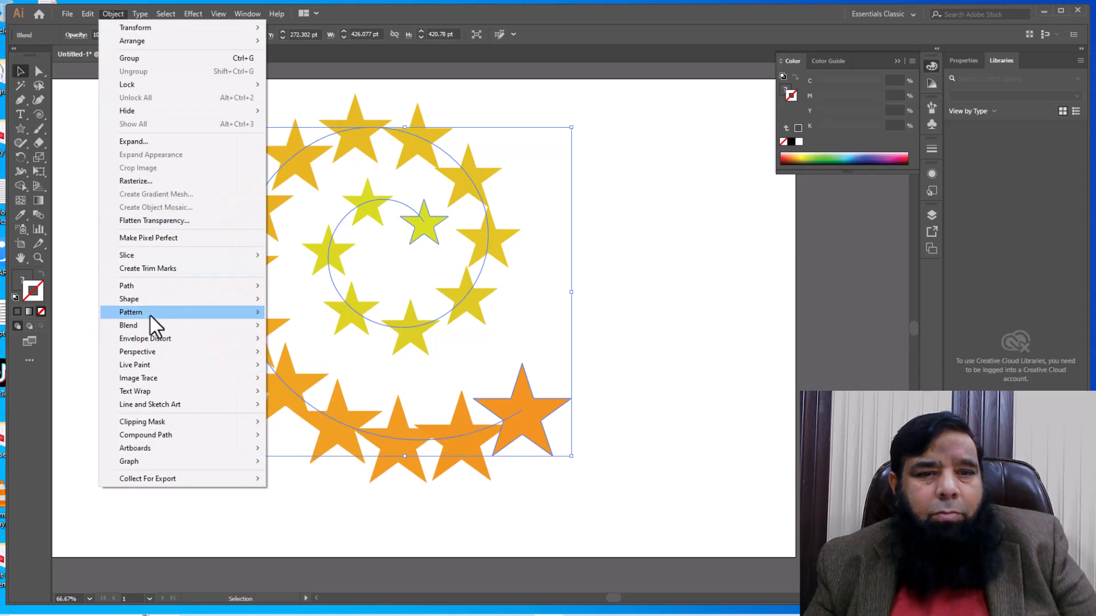
pyautogui.moveTo(149, 324)
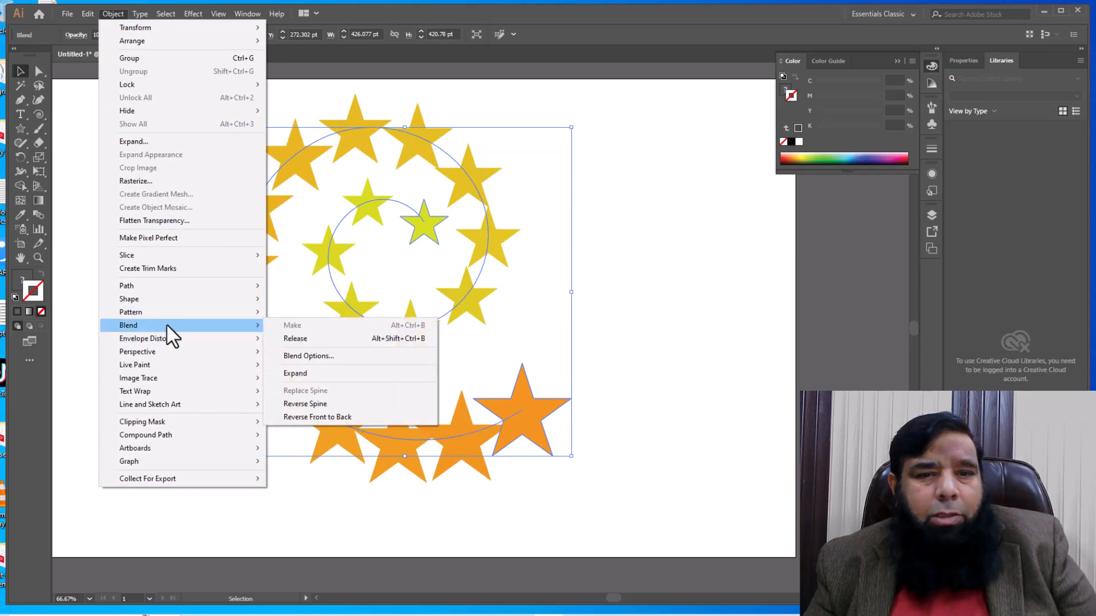
pyautogui.click(324, 404)
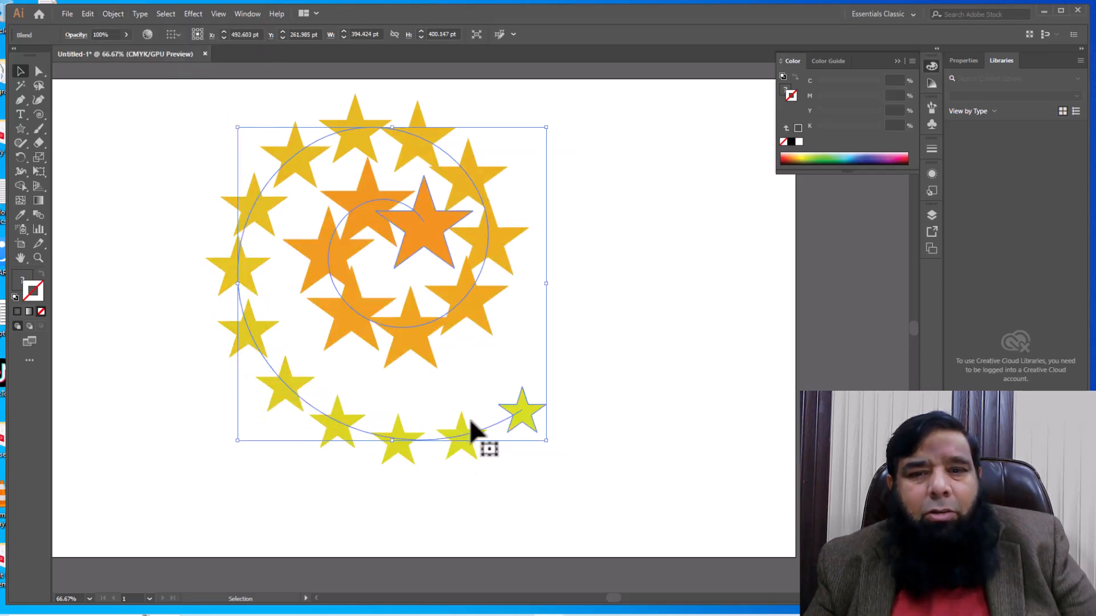
pyautogui.click(113, 273)
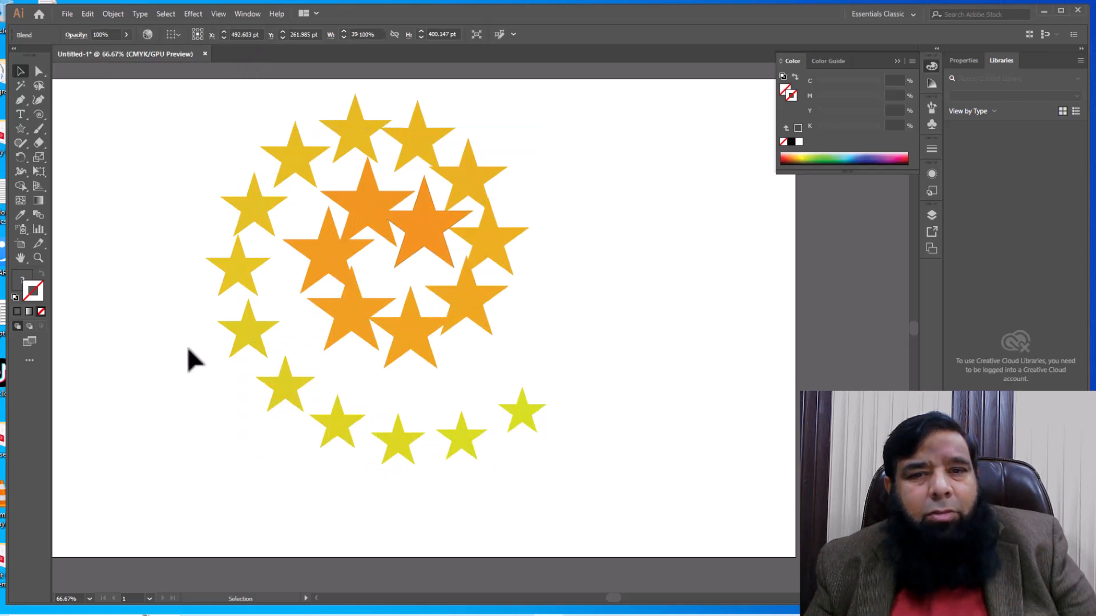
# Enlarge the spiral star blend to about 617 by 507 pt and reposition it to fit on the artboard.
pyautogui.click(277, 378)
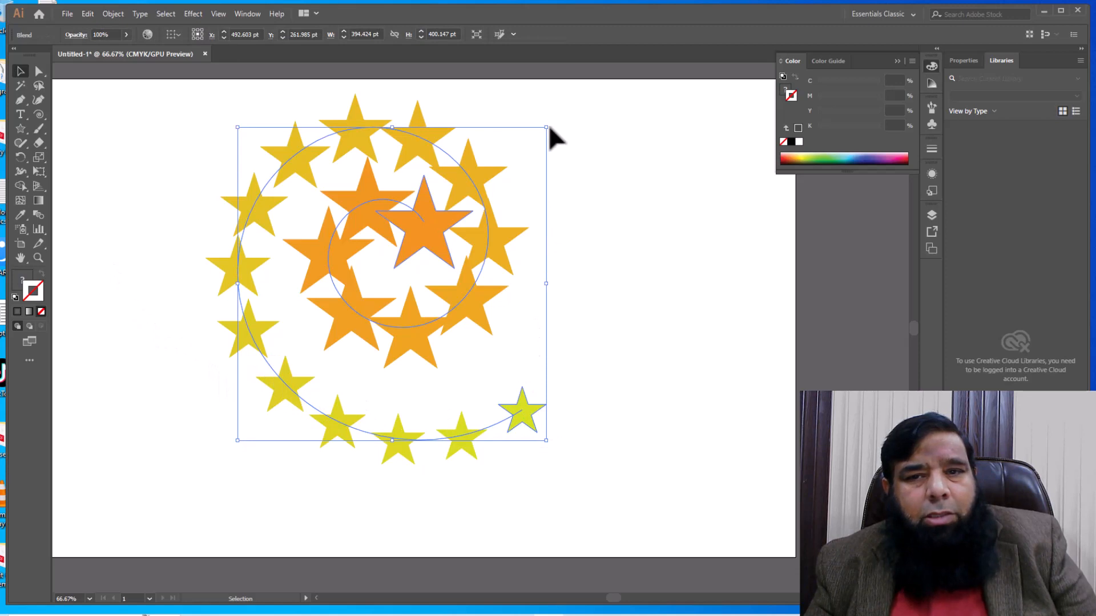
pyautogui.moveTo(546, 127); pyautogui.dragTo(664, 89)
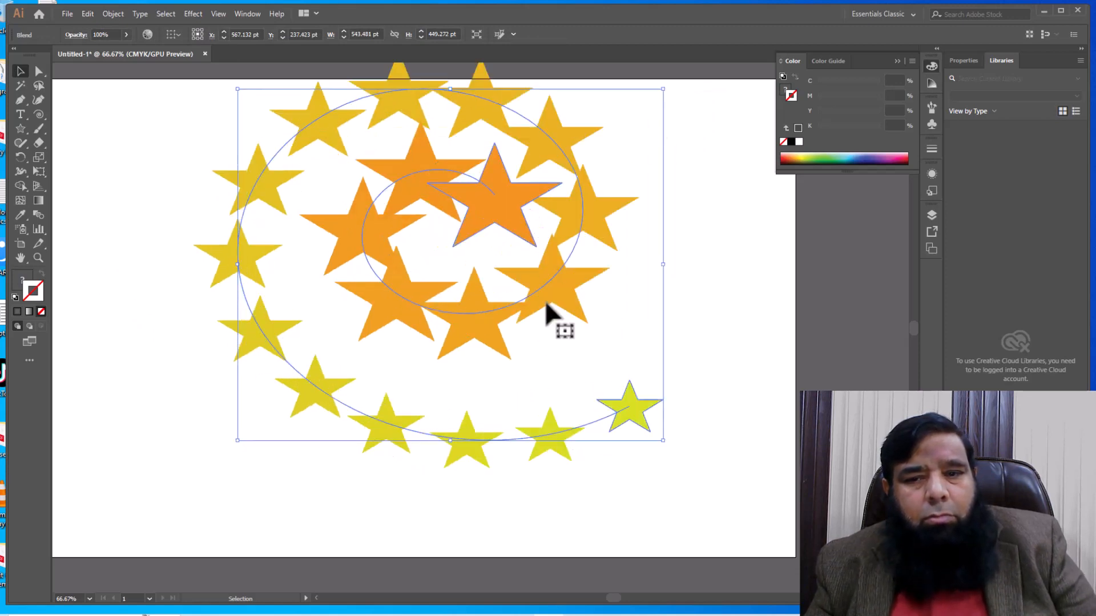
pyautogui.moveTo(236, 441); pyautogui.dragTo(180, 486)
pyautogui.moveTo(354, 317); pyautogui.dragTo(341, 359)
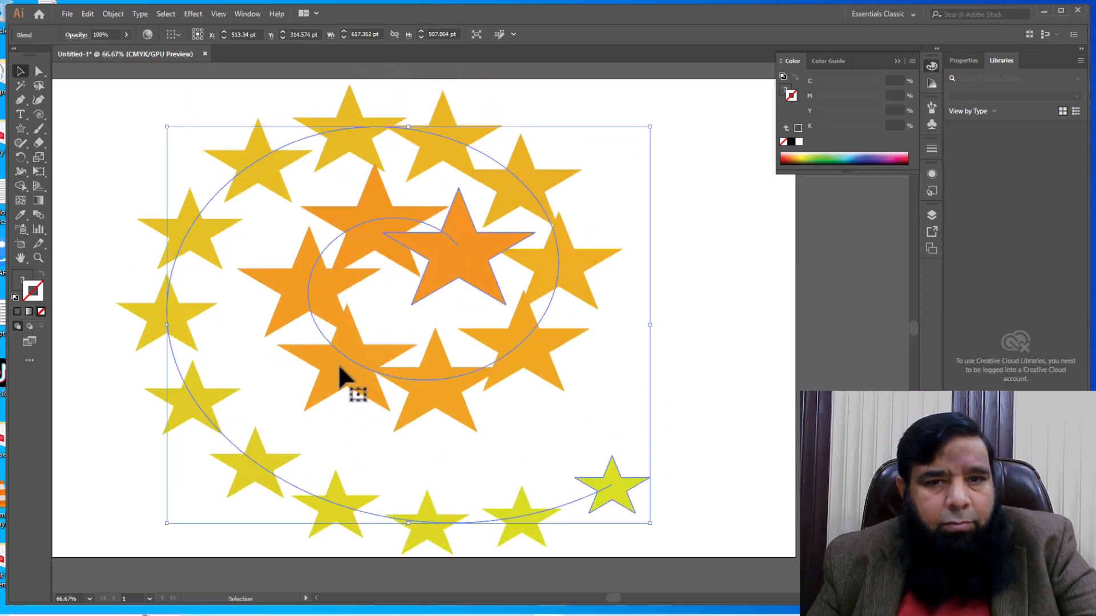
# Set the spiral star blend's specified steps to 12, with the preview on, and deselect it.
pyautogui.doubleClick(37, 214)
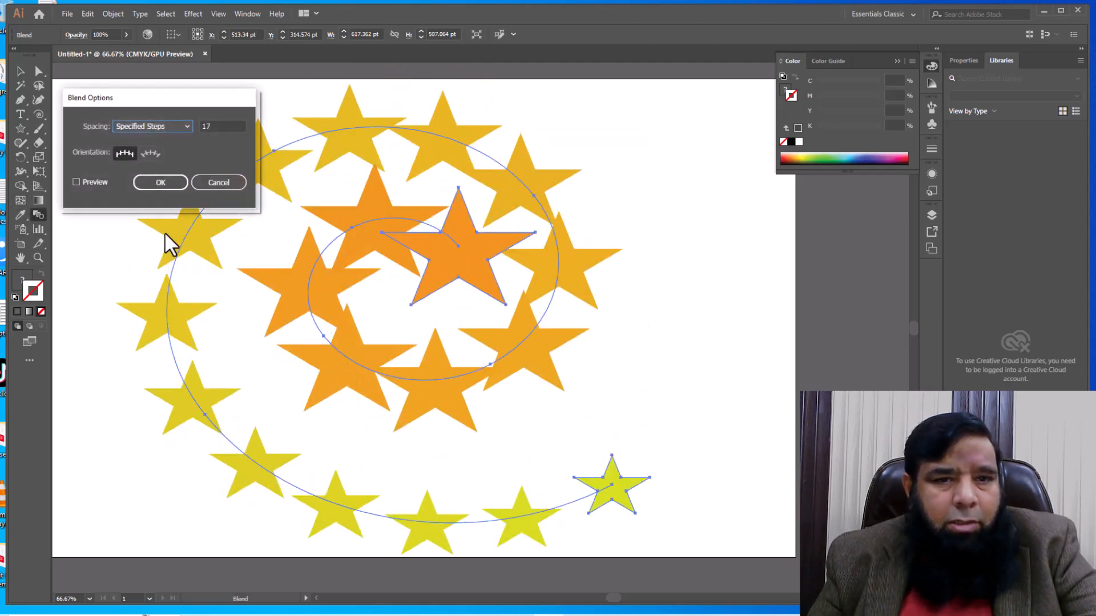
pyautogui.click(91, 183)
pyautogui.click(223, 127)
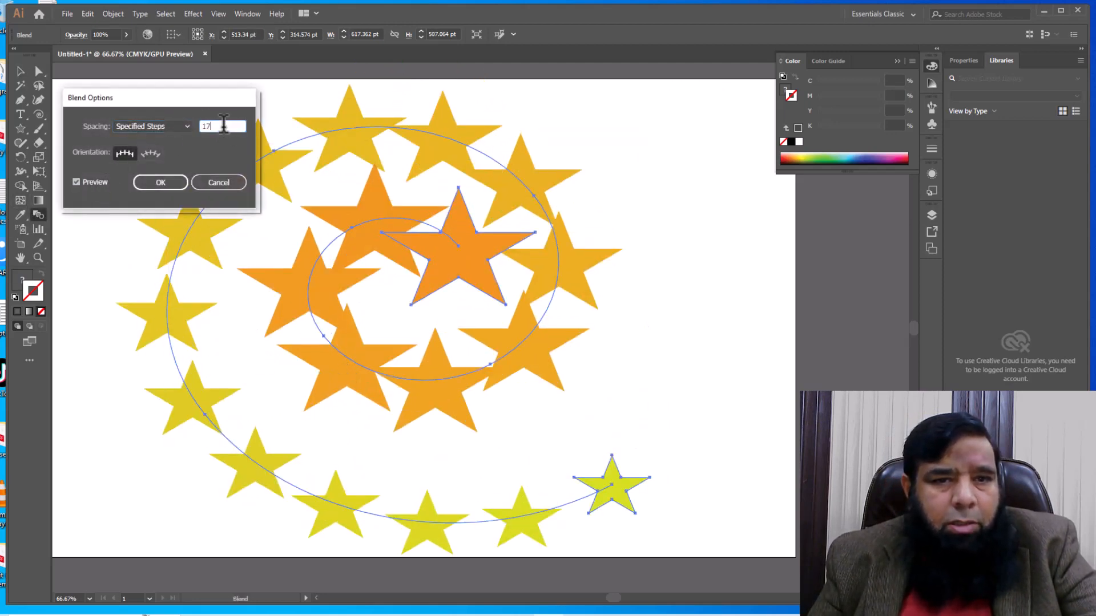
pyautogui.scroll(-4, 224, 128)
pyautogui.scroll(-4, 224, 127)
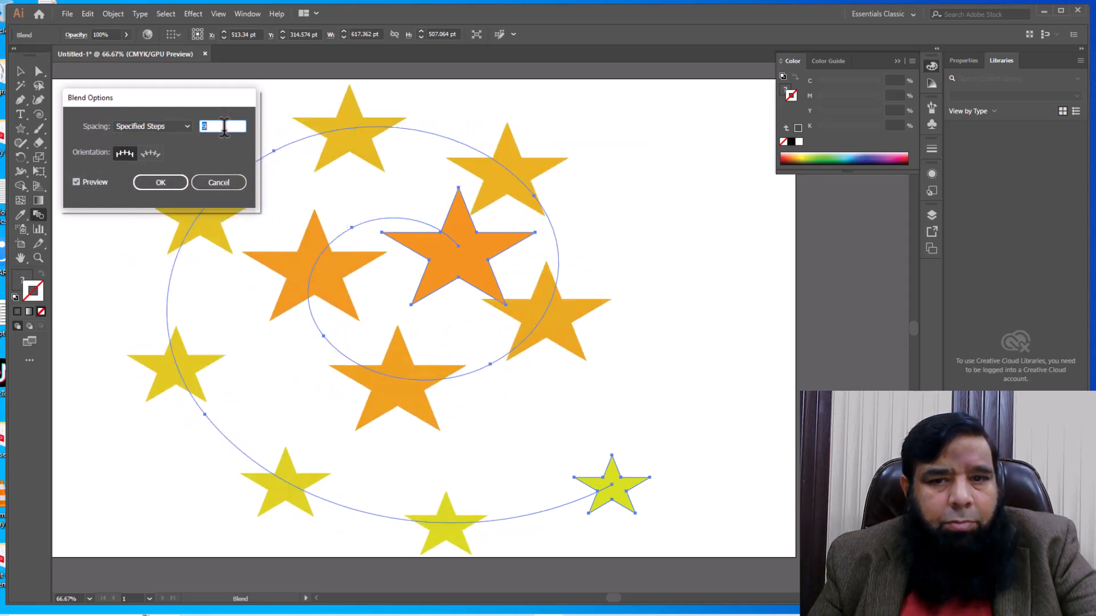
pyautogui.scroll(3, 225, 127)
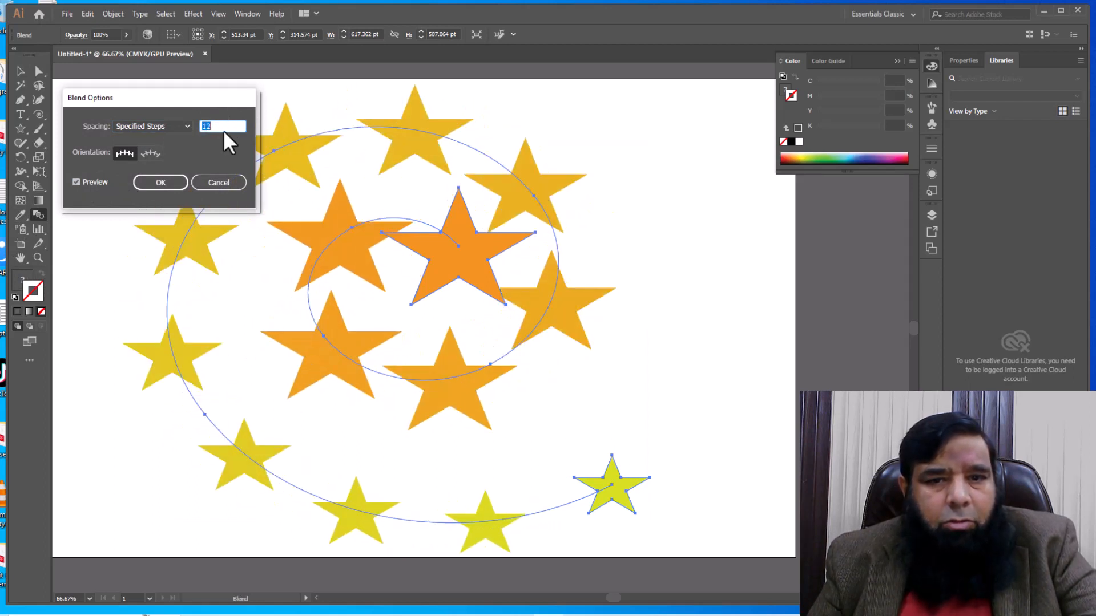
pyautogui.click(170, 187)
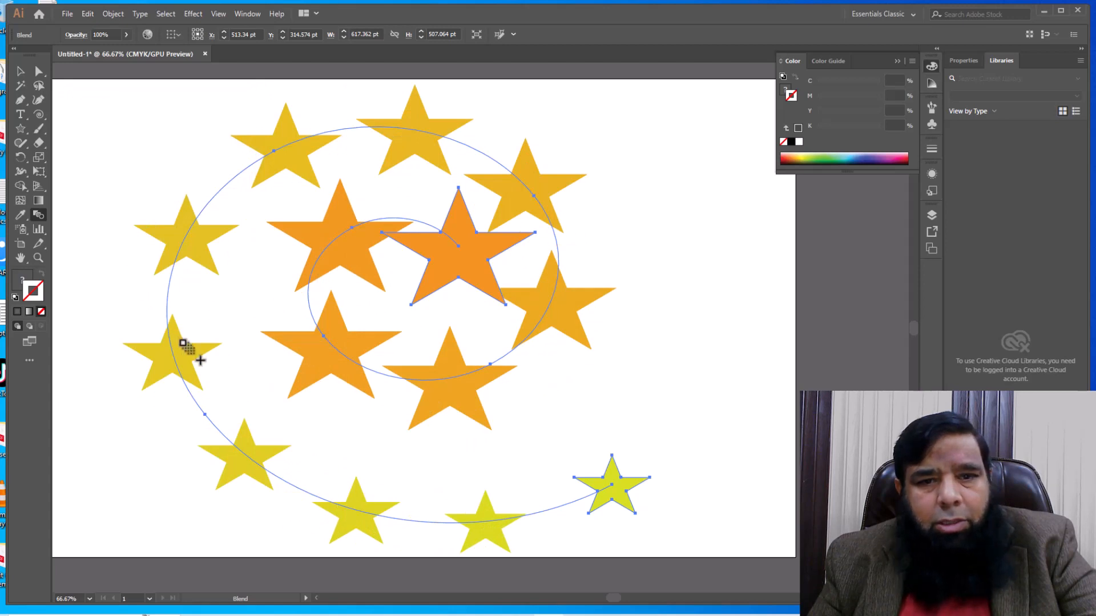
pyautogui.click(20, 70)
pyautogui.click(184, 278)
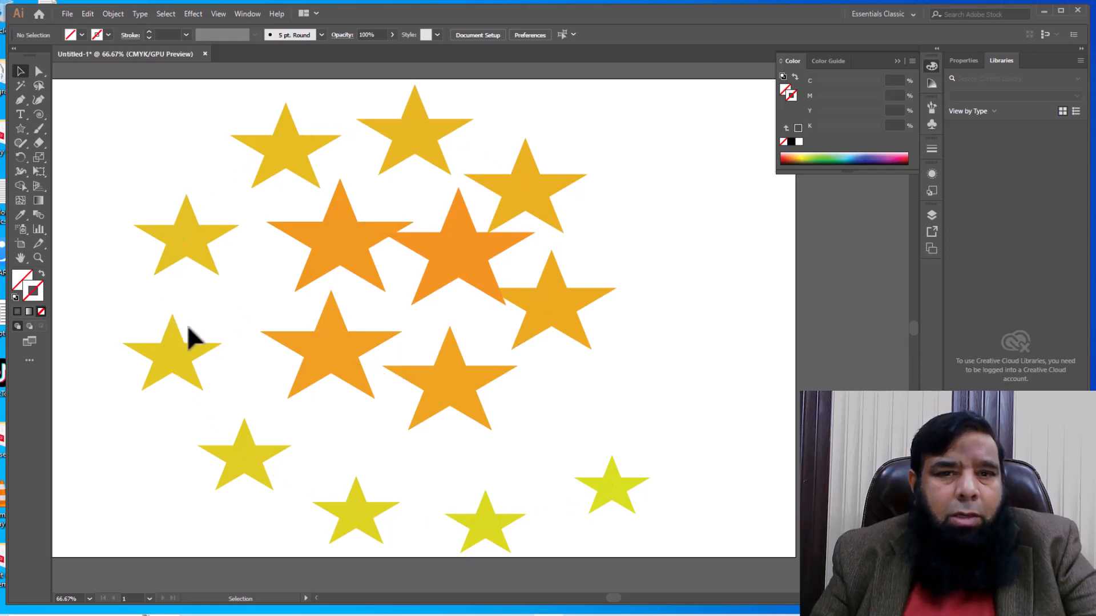
# Delete the spiral star blend and draw a small star about 35 by 36 pt in the artboard's upper right area.
pyautogui.click(612, 482)
pyautogui.press('Delete')
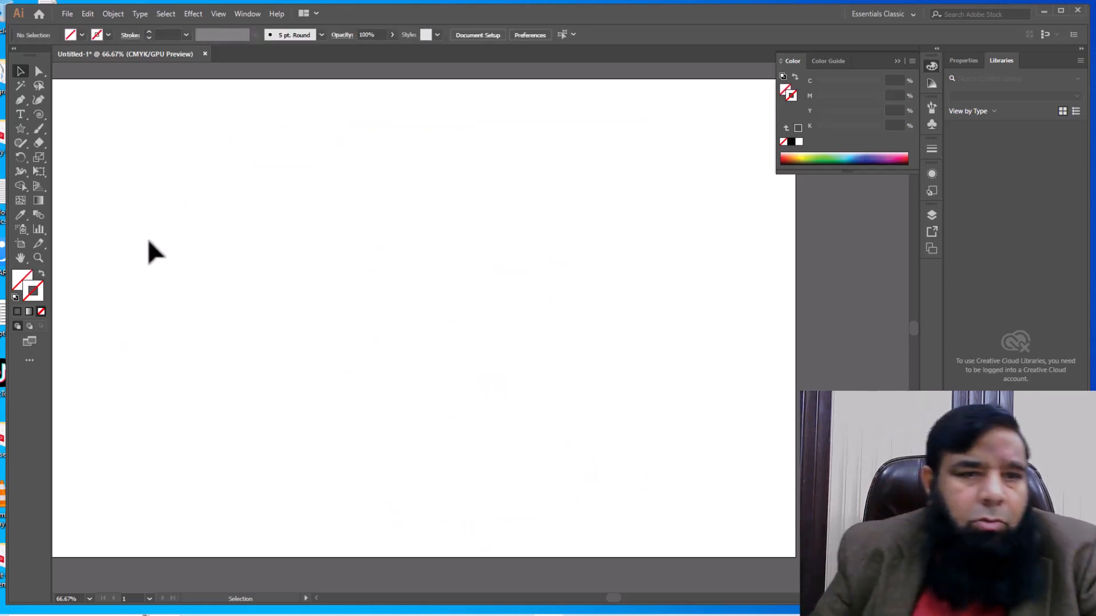
pyautogui.click(21, 130)
pyautogui.moveTo(591, 127); pyautogui.dragTo(604, 137)
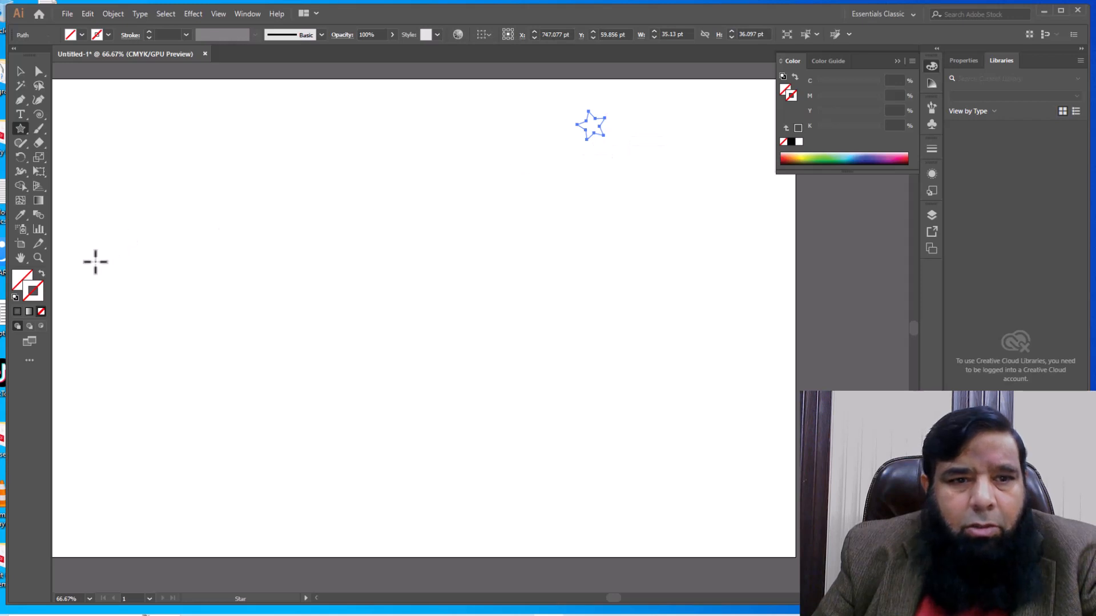
# Fill the new star with bright yellow, F9F906.
pyautogui.doubleClick(21, 282)
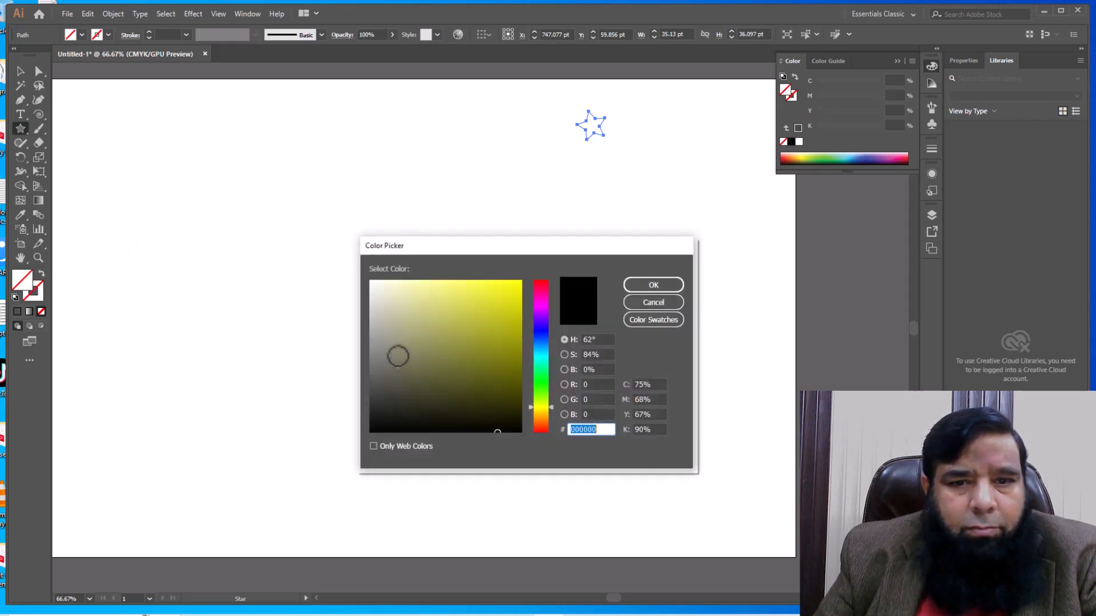
pyautogui.click(517, 284)
pyautogui.click(636, 288)
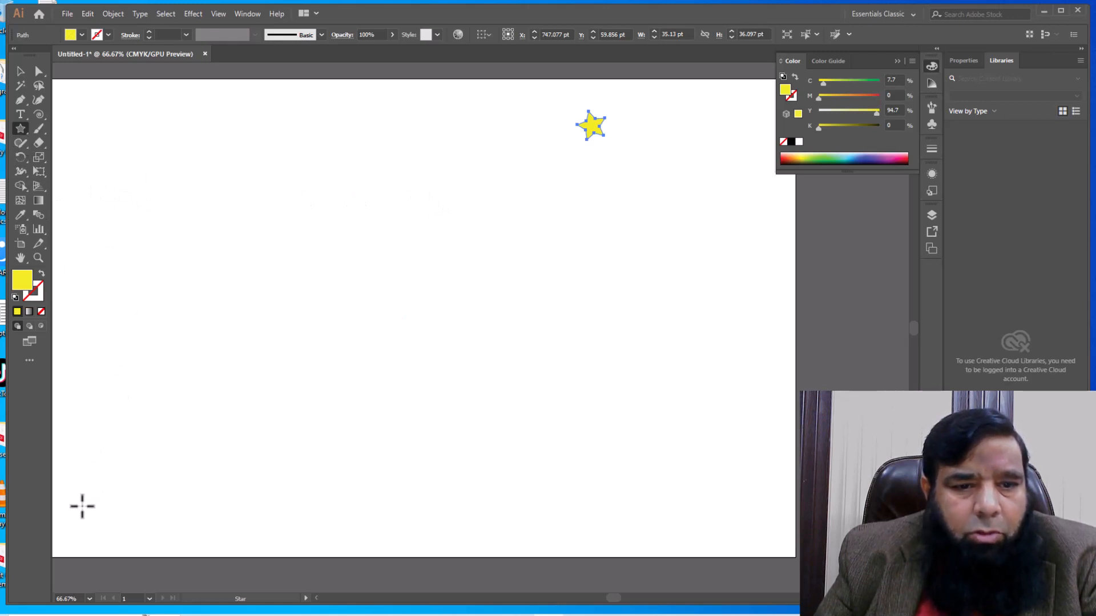
# Draw a smaller star about 22 by 21 pt near the artboard's lower left corner and fill it with red, hue 348°.
pyautogui.moveTo(82, 505); pyautogui.dragTo(89, 510)
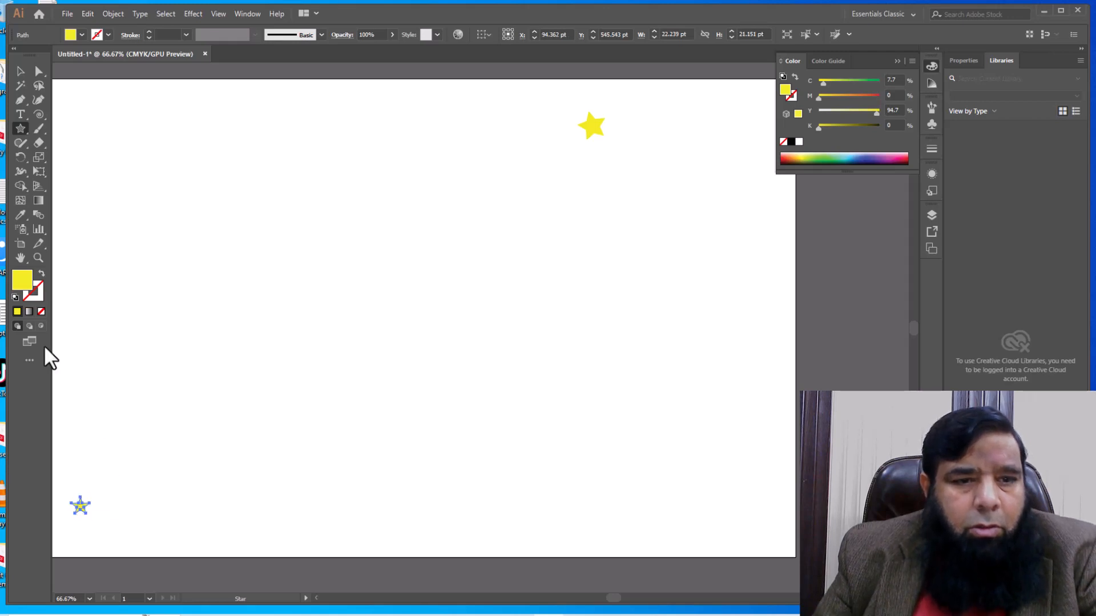
pyautogui.doubleClick(20, 279)
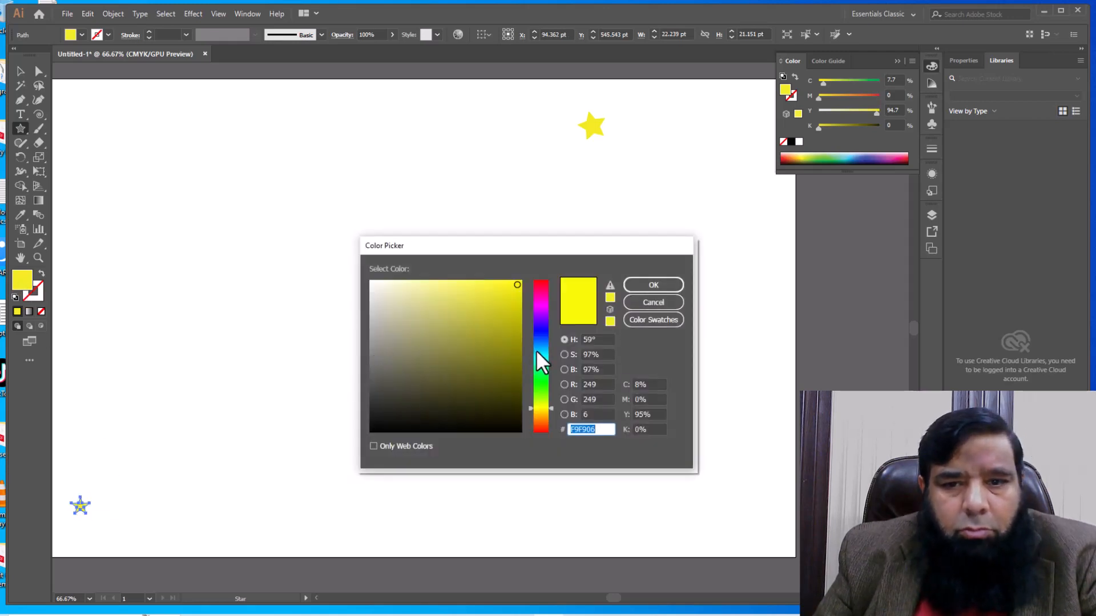
pyautogui.moveTo(536, 350); pyautogui.dragTo(540, 300)
pyautogui.click(541, 285)
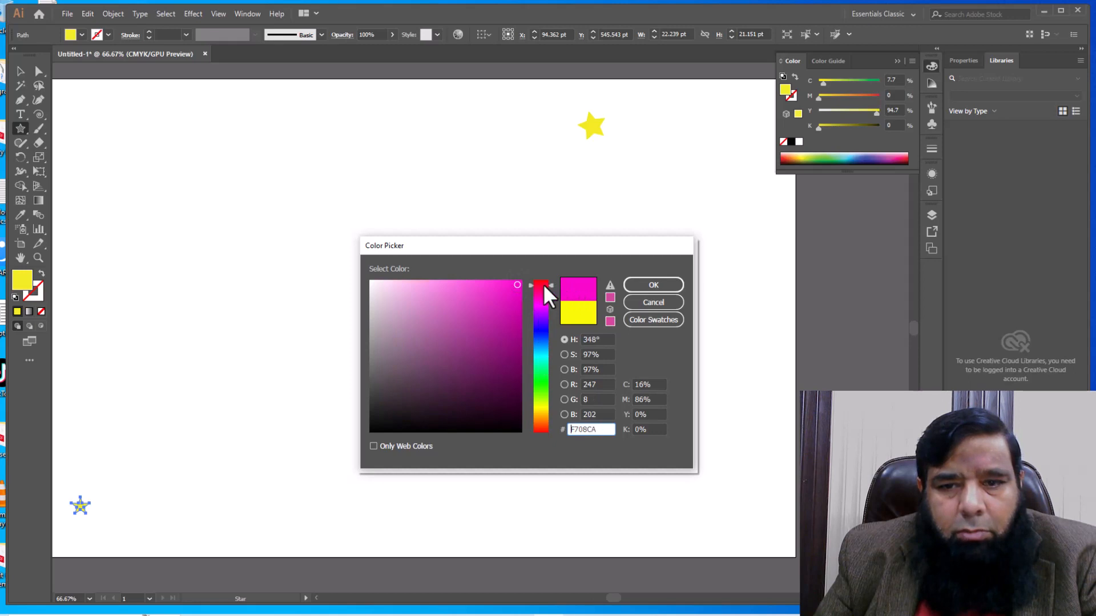
pyautogui.click(634, 282)
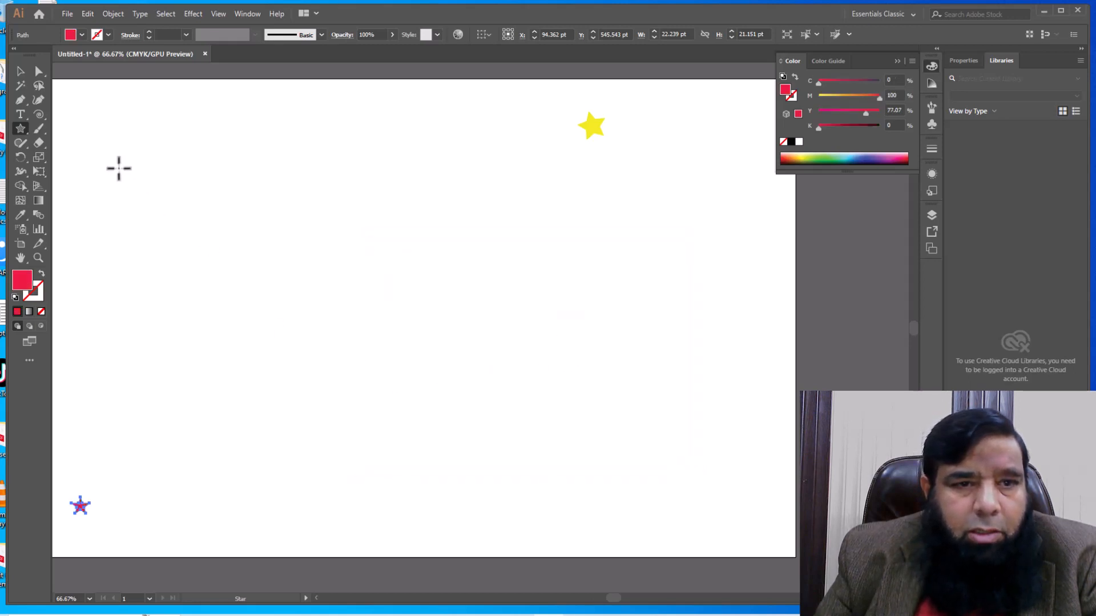
# Select both the red and yellow stars and make a blend between them.
pyautogui.click(20, 73)
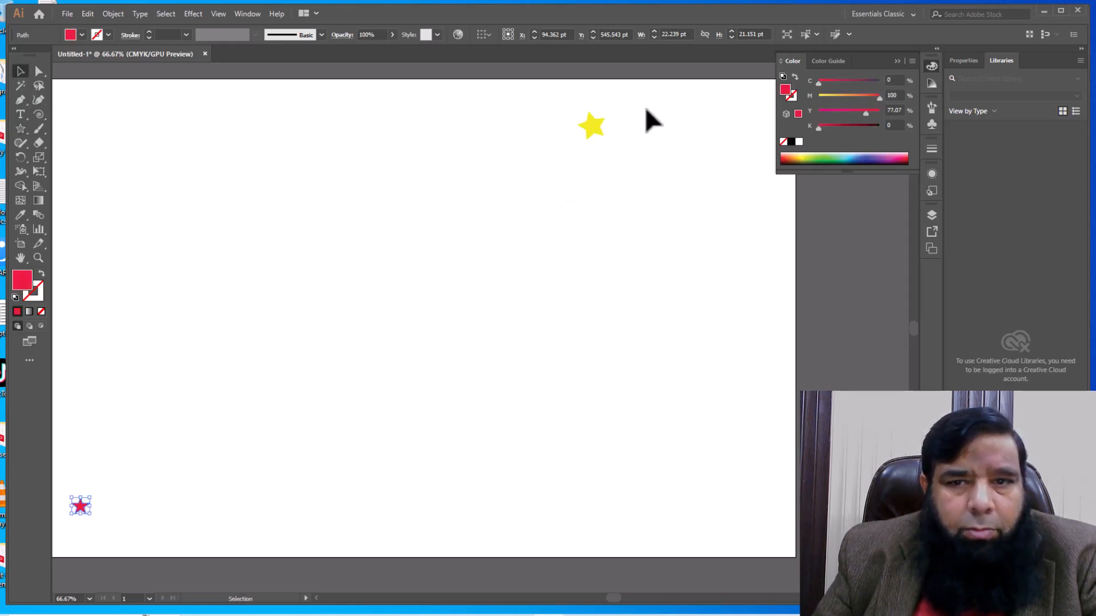
pyautogui.moveTo(646, 109); pyautogui.dragTo(91, 514)
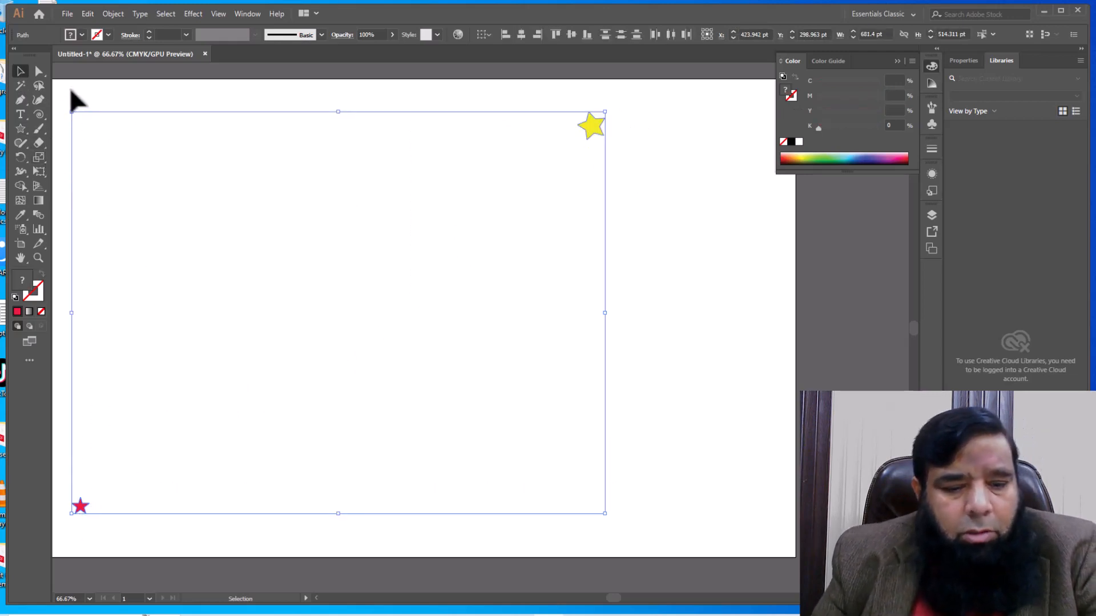
pyautogui.hotkey('alt', 'shift')
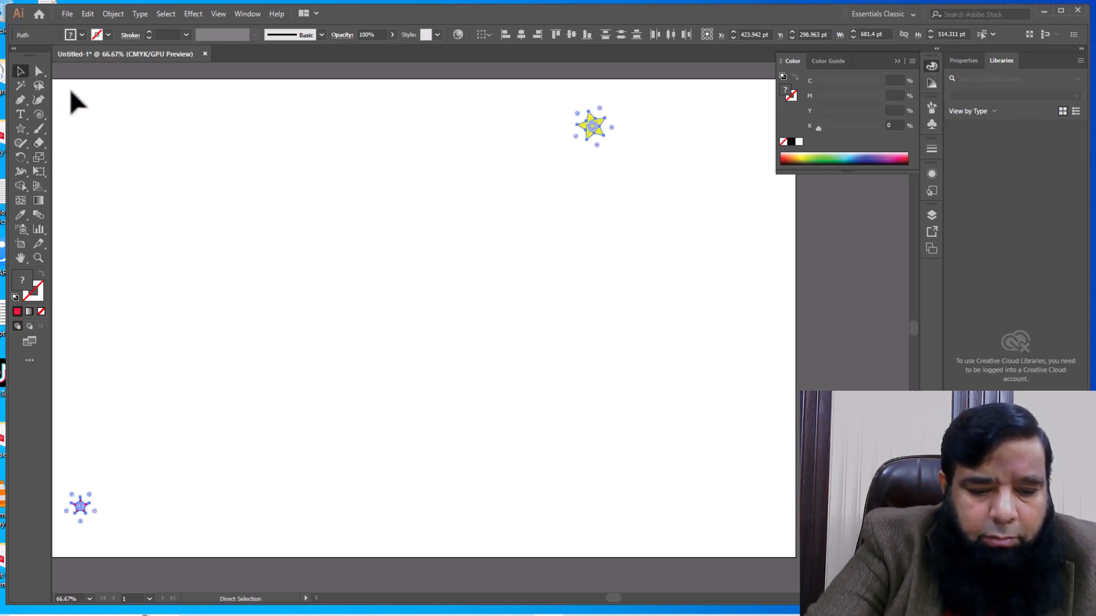
pyautogui.hotkey('ctrl', 'alt', 'b')
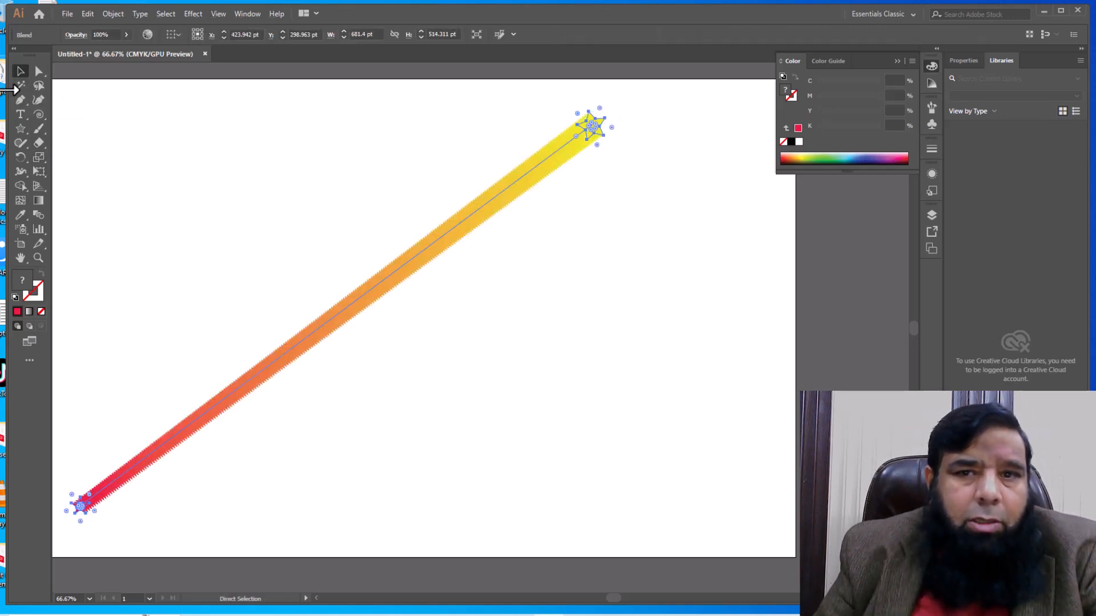
# Change the new star blend's spacing to Specified Steps with 10 steps, with the preview on.
pyautogui.doubleClick(36, 214)
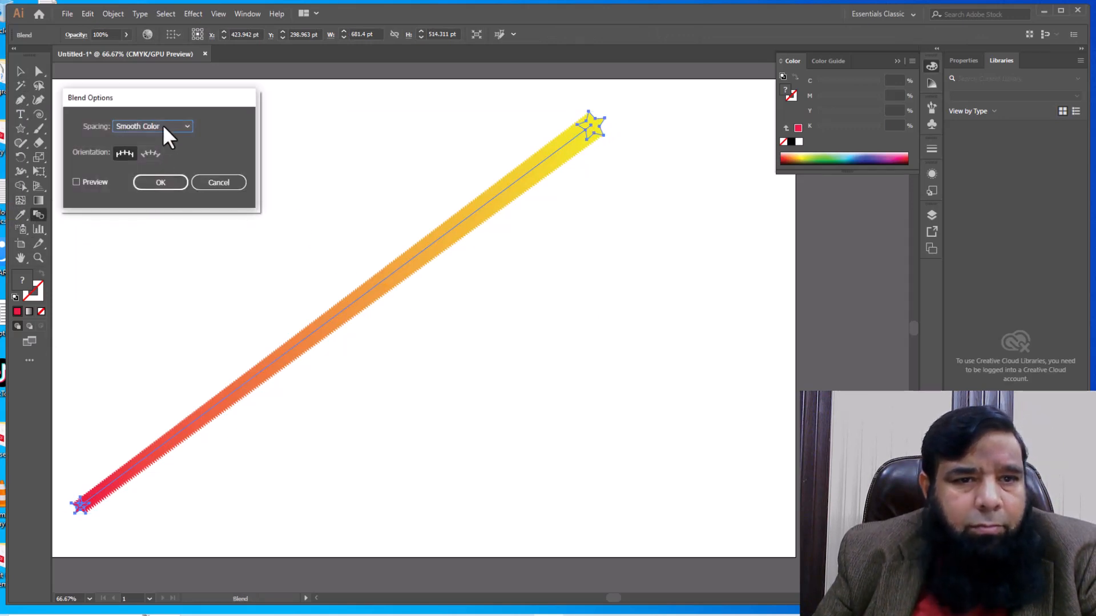
pyautogui.click(162, 125)
pyautogui.click(146, 152)
pyautogui.click(77, 182)
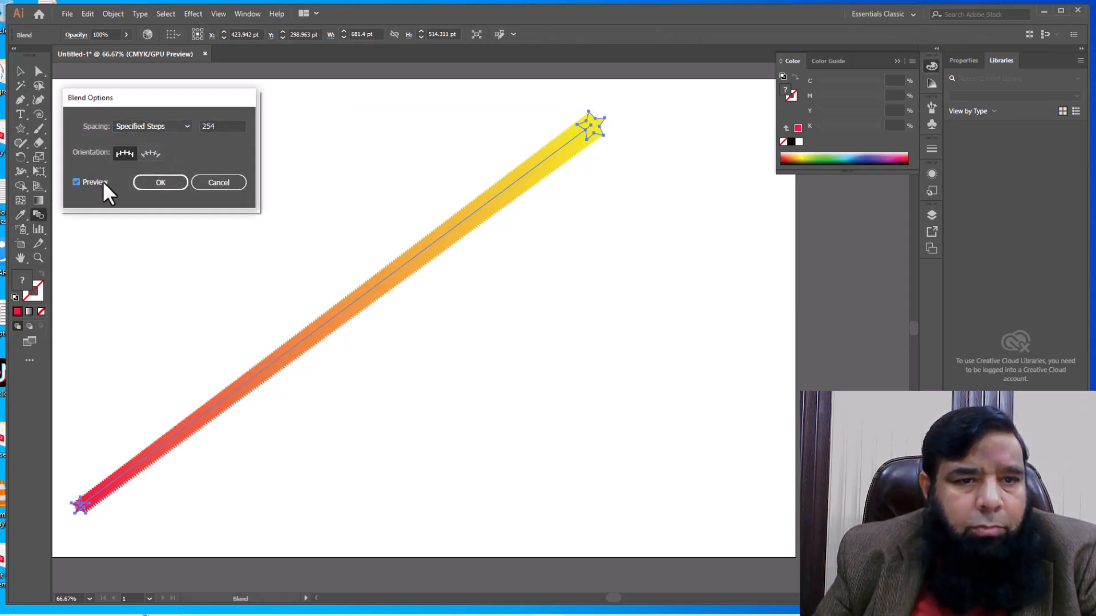
pyautogui.click(224, 125)
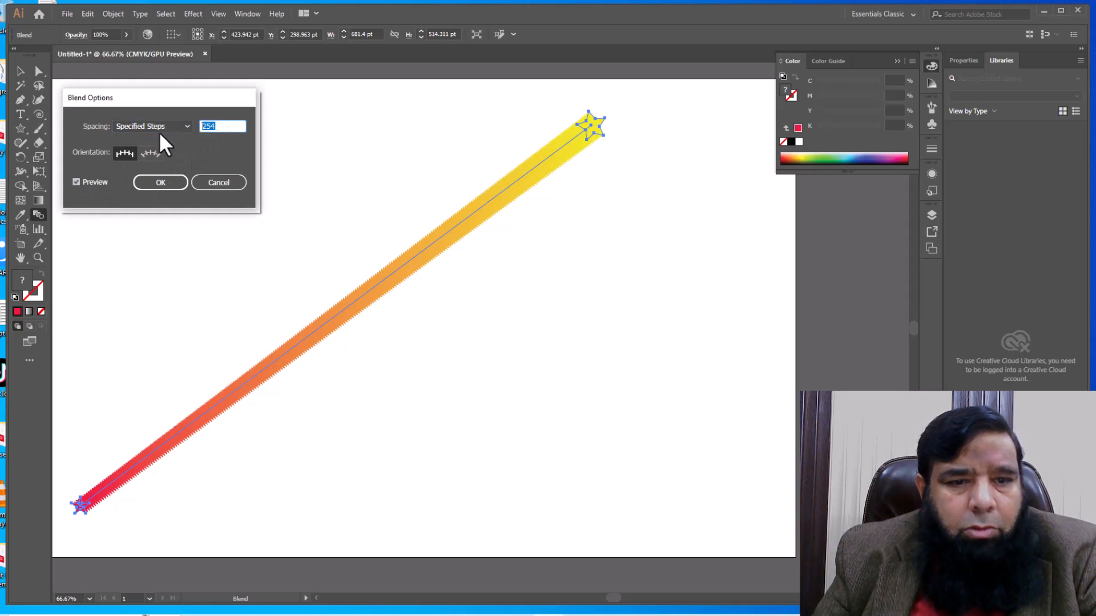
pyautogui.write('1')
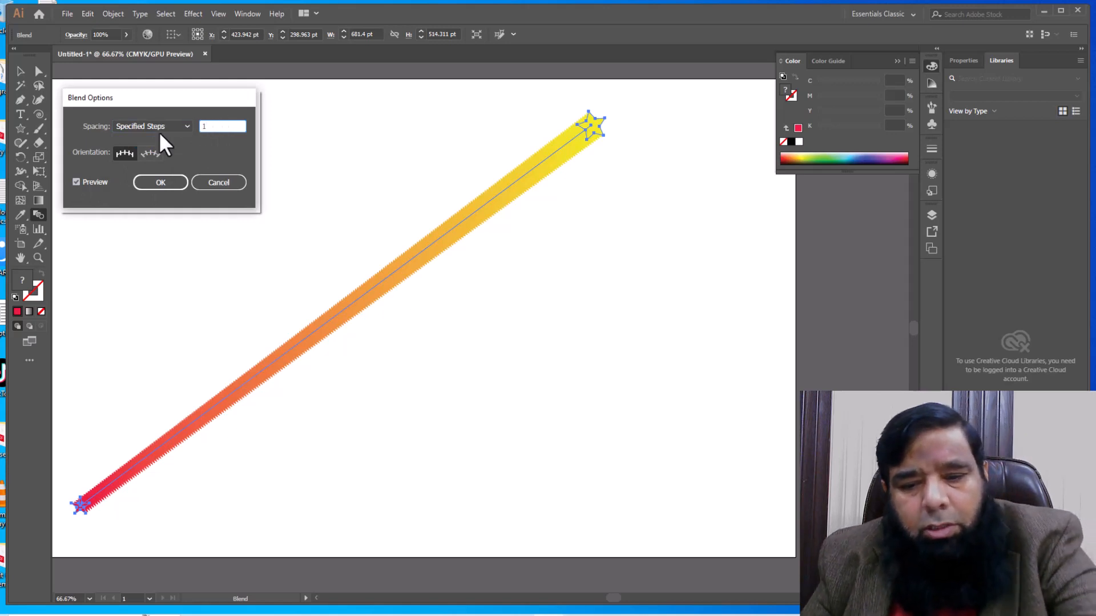
pyautogui.write('0')
pyautogui.press('Return')
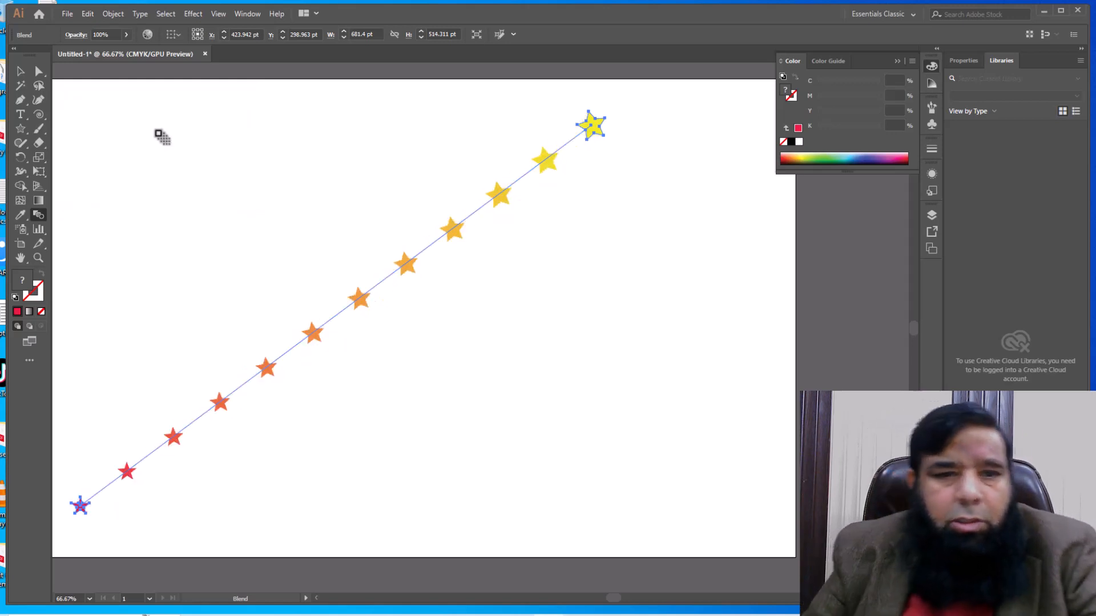
# Raise the diagonal star blend's specified steps to 17, with the preview on, and return to the Selection tool.
pyautogui.doubleClick(39, 214)
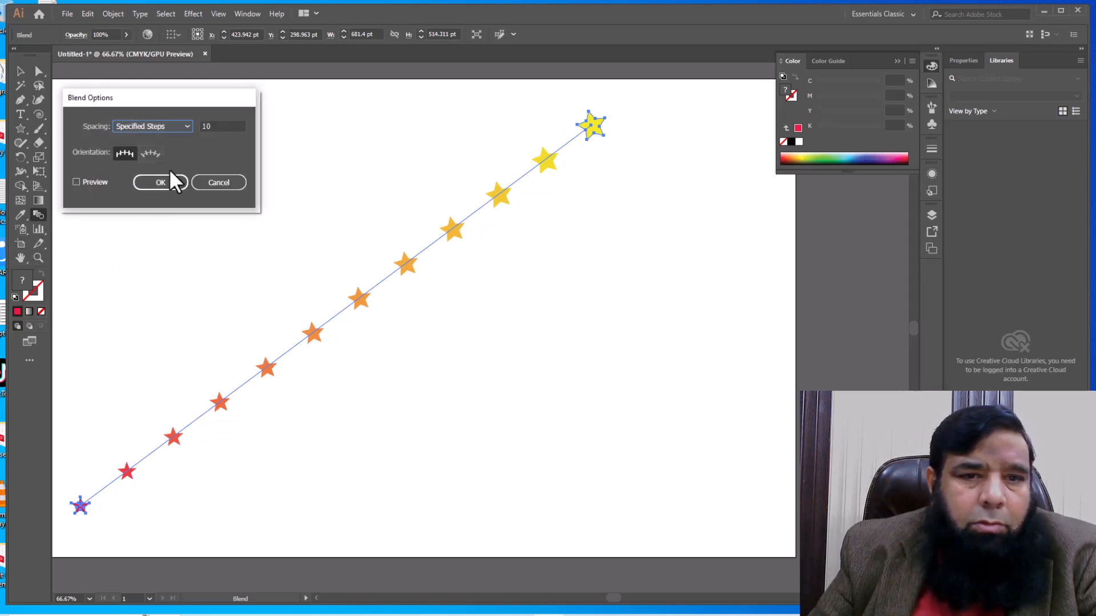
pyautogui.click(217, 125)
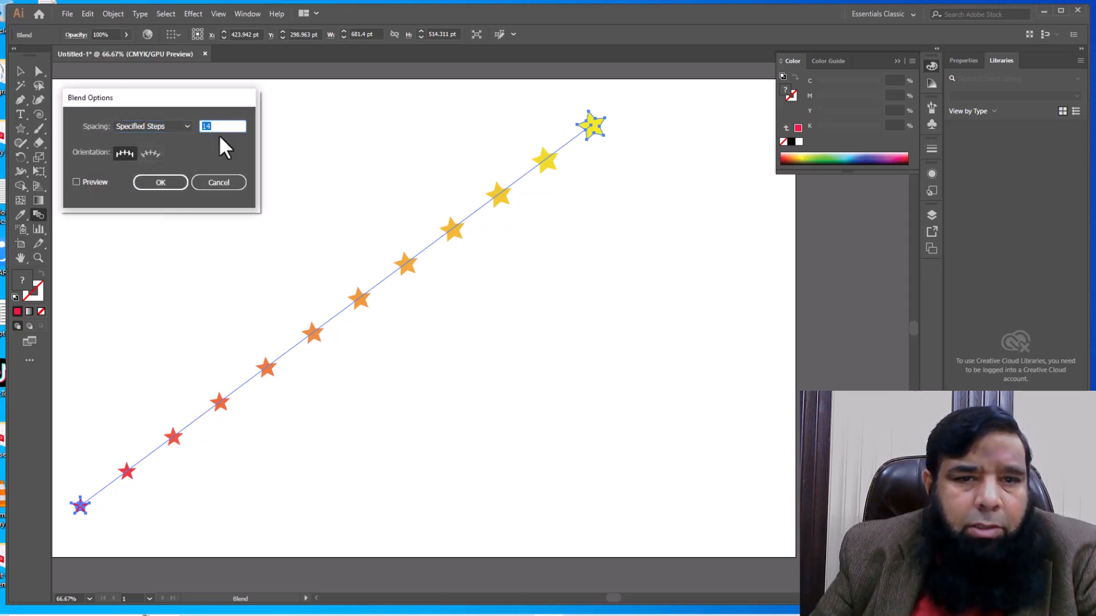
pyautogui.click(98, 182)
pyautogui.press('Up')
pyautogui.press('Up')
pyautogui.press('Up')
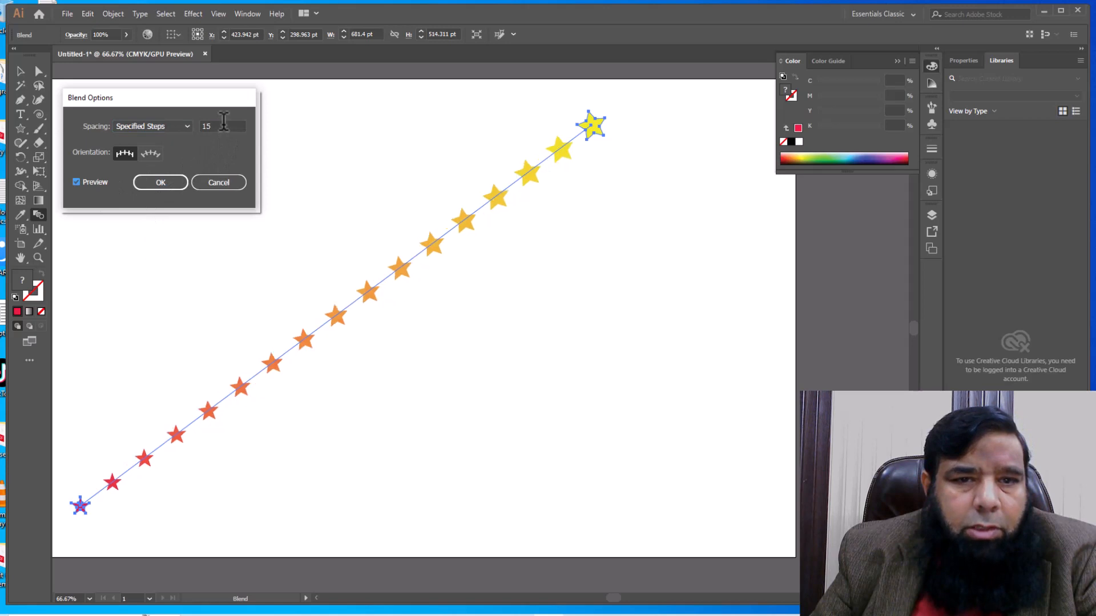
pyautogui.click(161, 183)
pyautogui.click(21, 72)
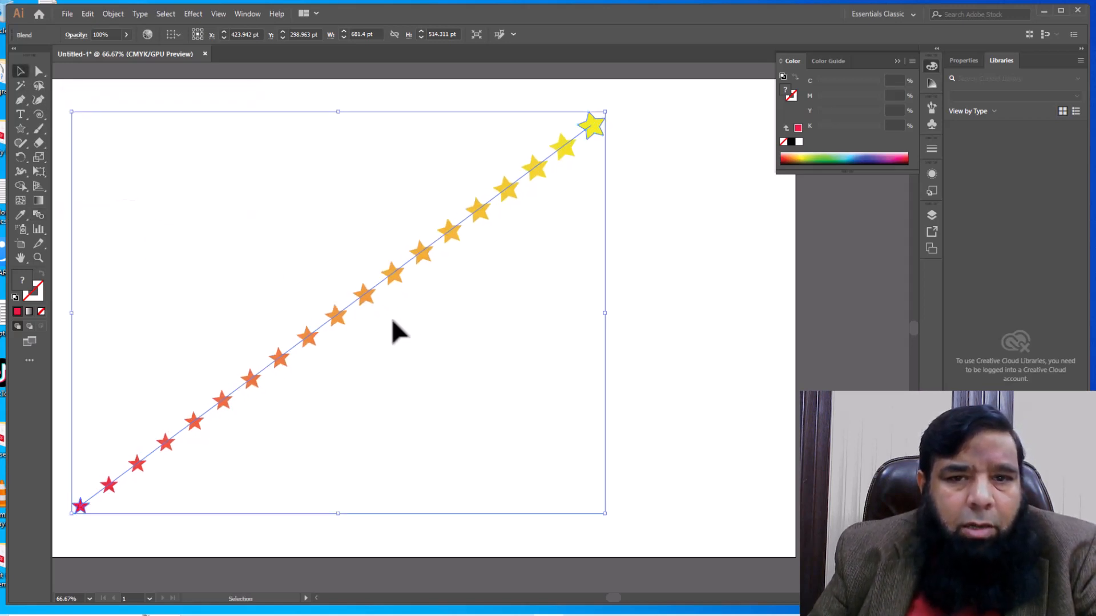
# Move the diagonal star blend up towards the artboard's upper left corner and draw a spiral about 394 by 449 pt beside it.
pyautogui.moveTo(364, 291); pyautogui.dragTo(169, 169)
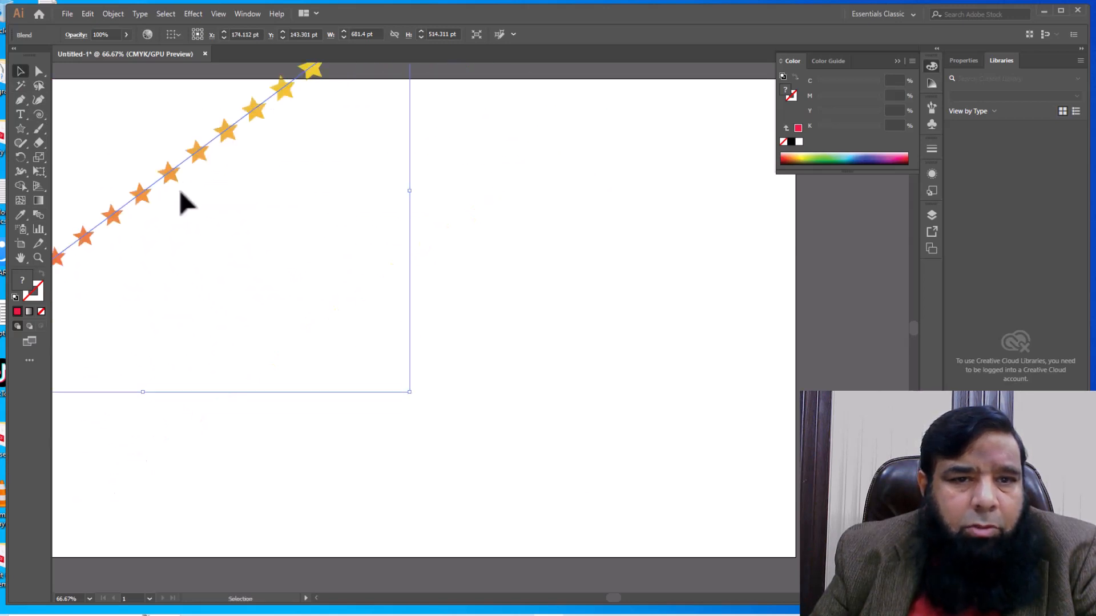
pyautogui.click(39, 114)
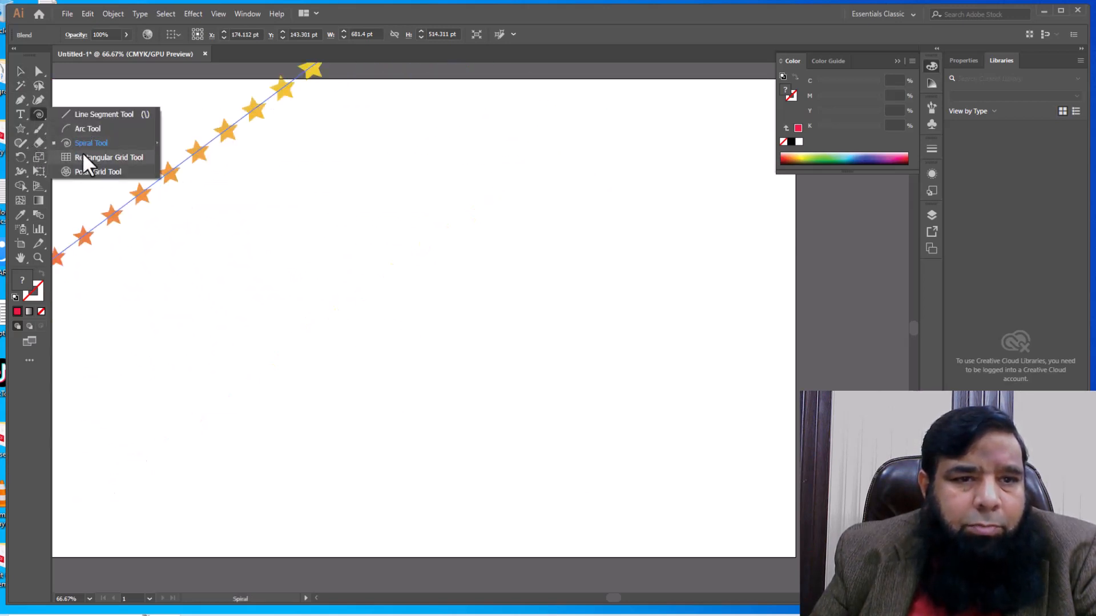
pyautogui.moveTo(429, 296); pyautogui.dragTo(330, 464)
pyautogui.press('Up')
pyautogui.press('Up')
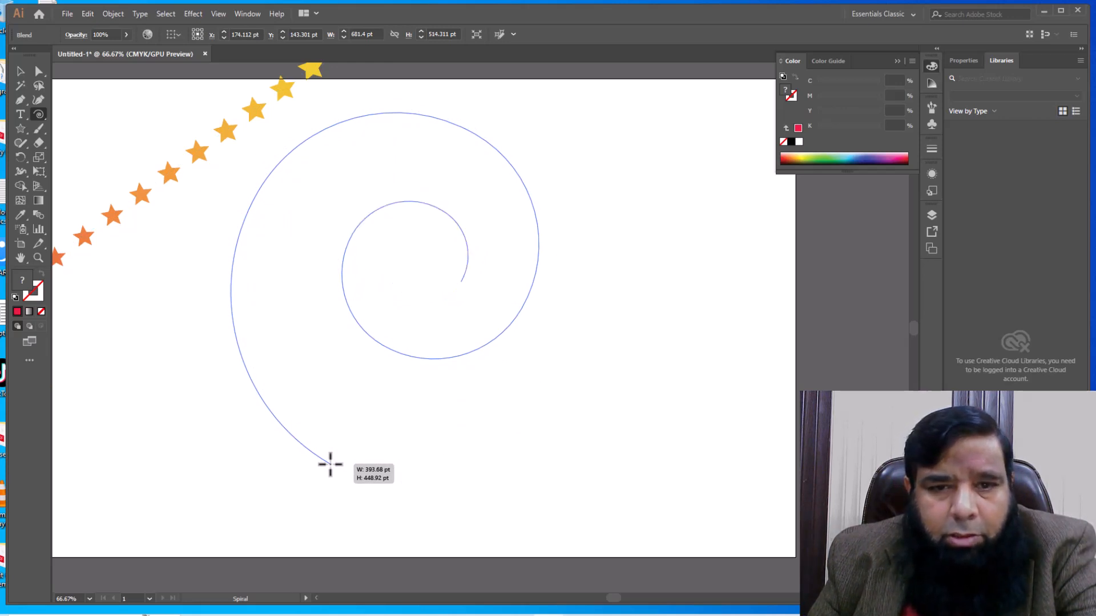
pyautogui.moveTo(330, 464); pyautogui.dragTo(330, 464)
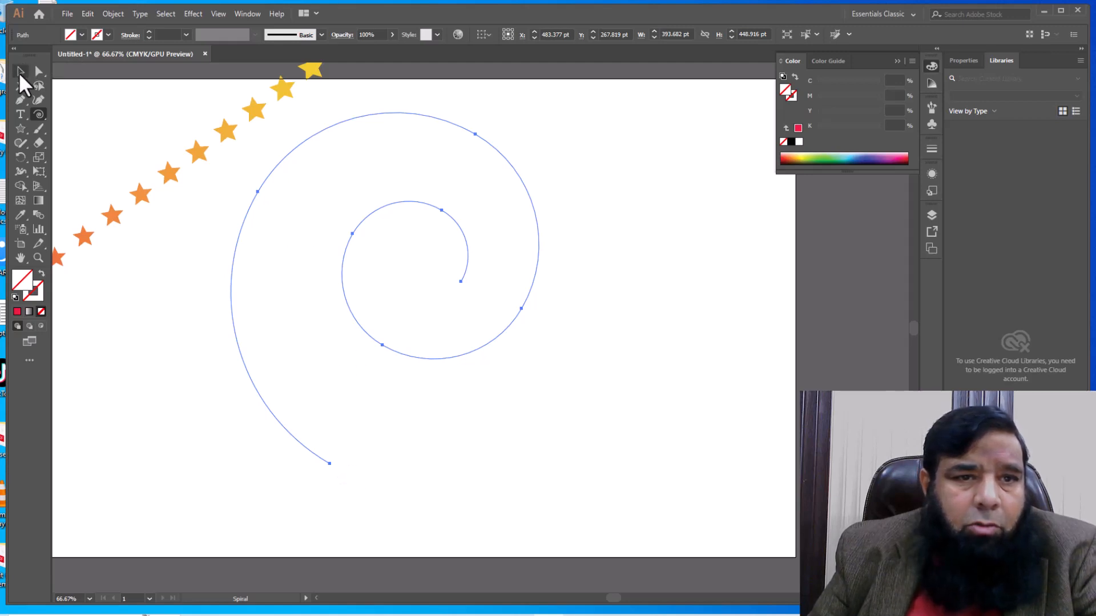
# Shift the spiral and the star blend apart, select both, and replace the blend's spine with the spiral.
pyautogui.click(20, 73)
pyautogui.moveTo(369, 334); pyautogui.dragTo(505, 364)
pyautogui.moveTo(201, 154); pyautogui.dragTo(279, 174)
pyautogui.moveTo(623, 117); pyautogui.dragTo(169, 266)
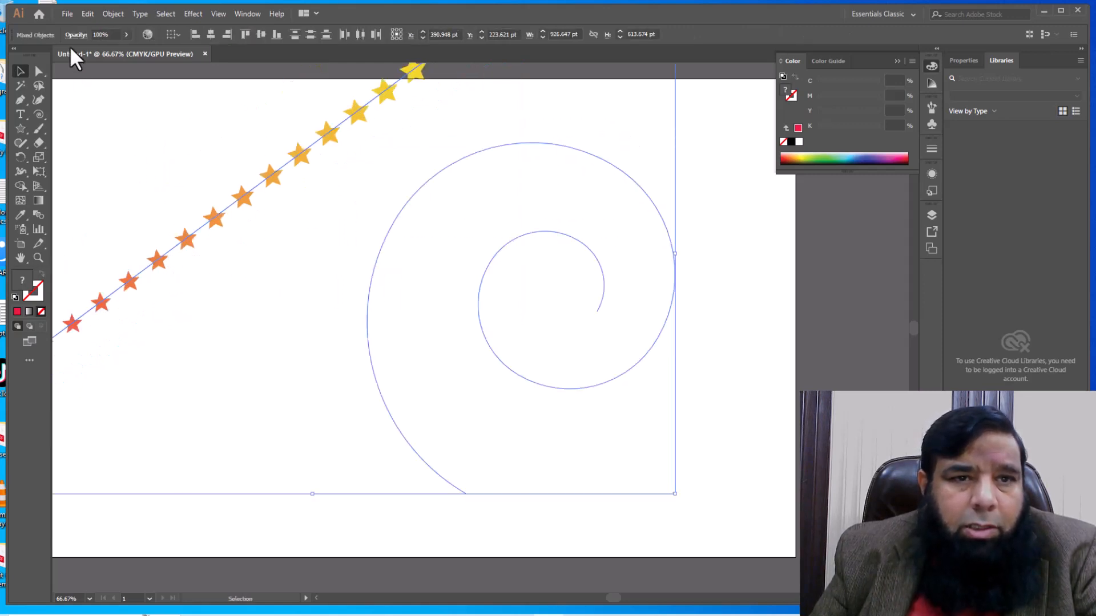
pyautogui.click(106, 14)
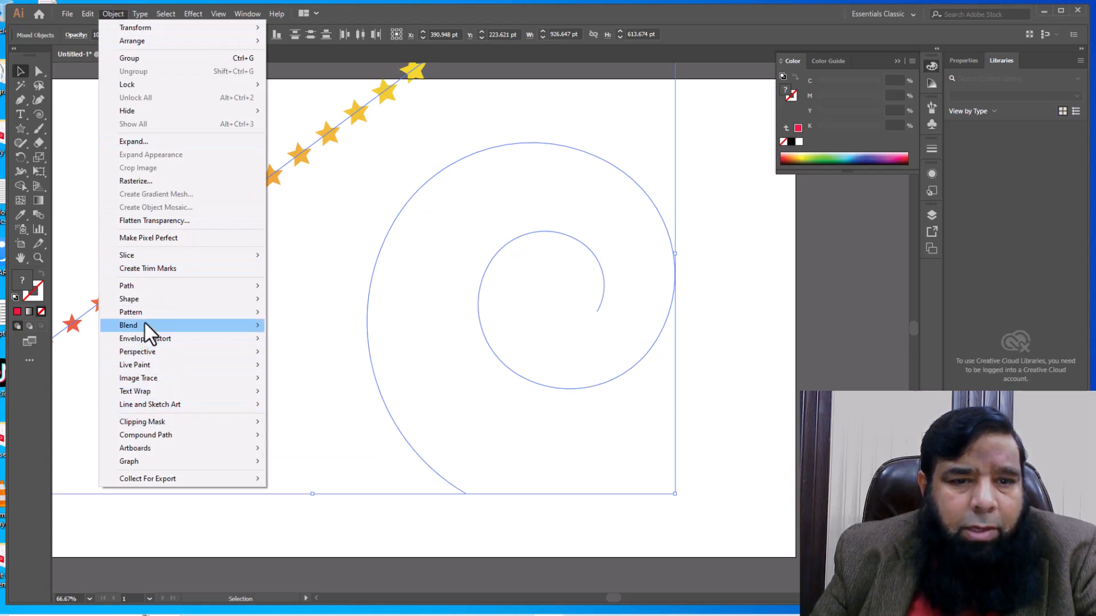
pyautogui.moveTo(144, 323)
pyautogui.click(306, 391)
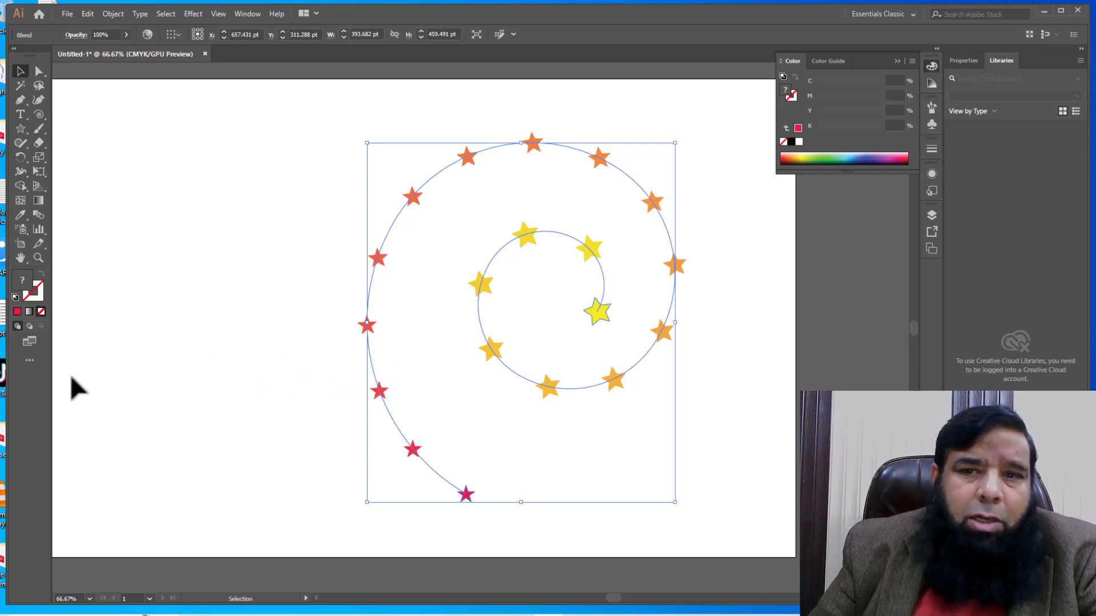
pyautogui.click(96, 110)
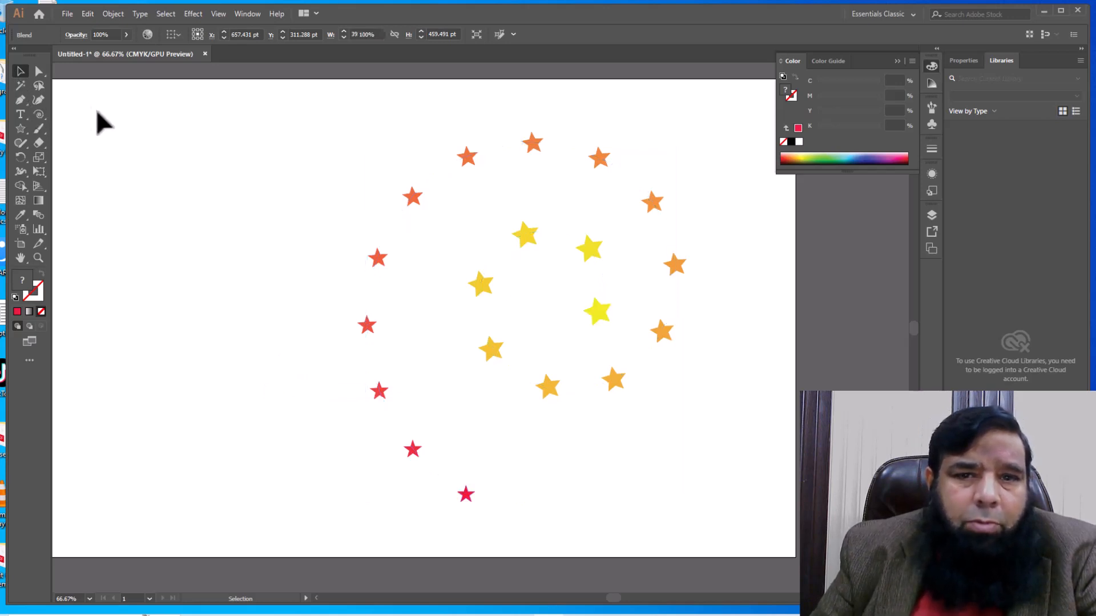
# Raise the spiral star blend's specified steps to 39, with the preview on.
pyautogui.click(375, 262)
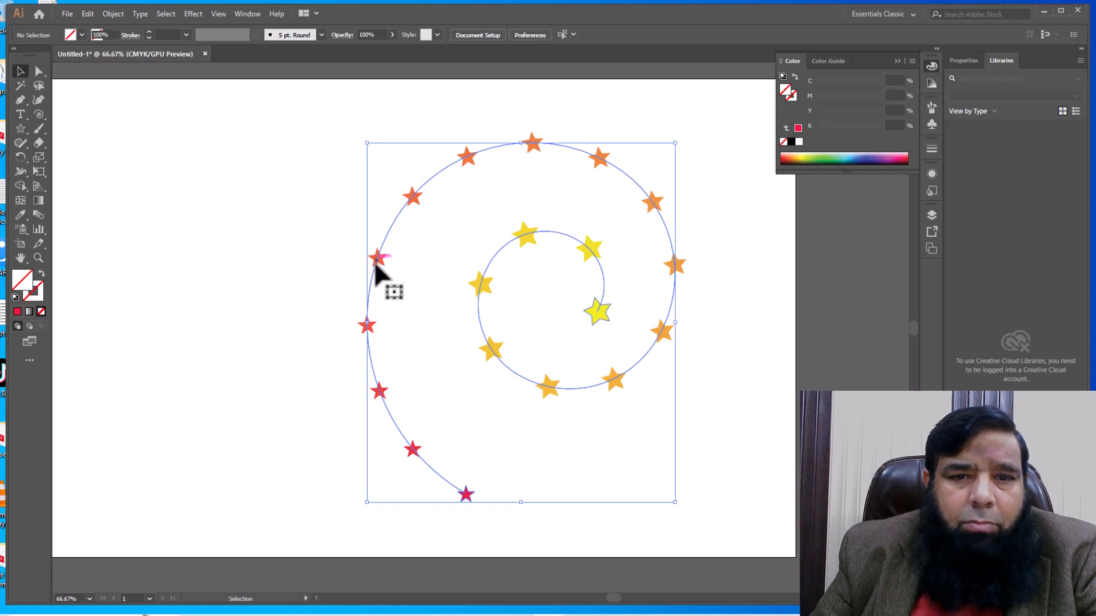
pyautogui.doubleClick(39, 214)
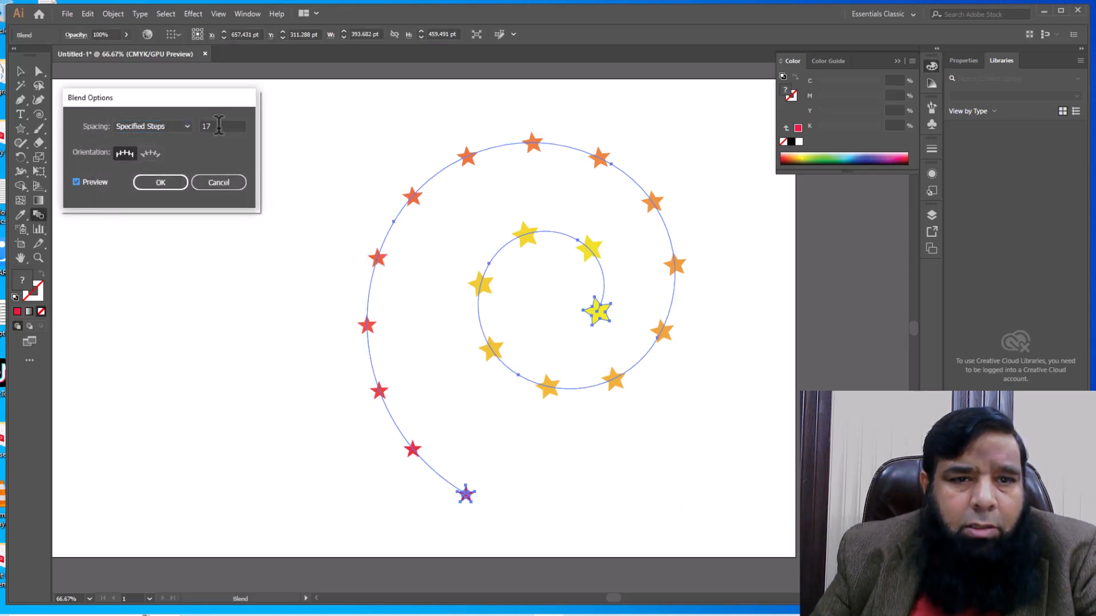
pyautogui.press('Up')
pyautogui.press('Up')
pyautogui.press('Up')
pyautogui.press('Up')
pyautogui.press('Up')
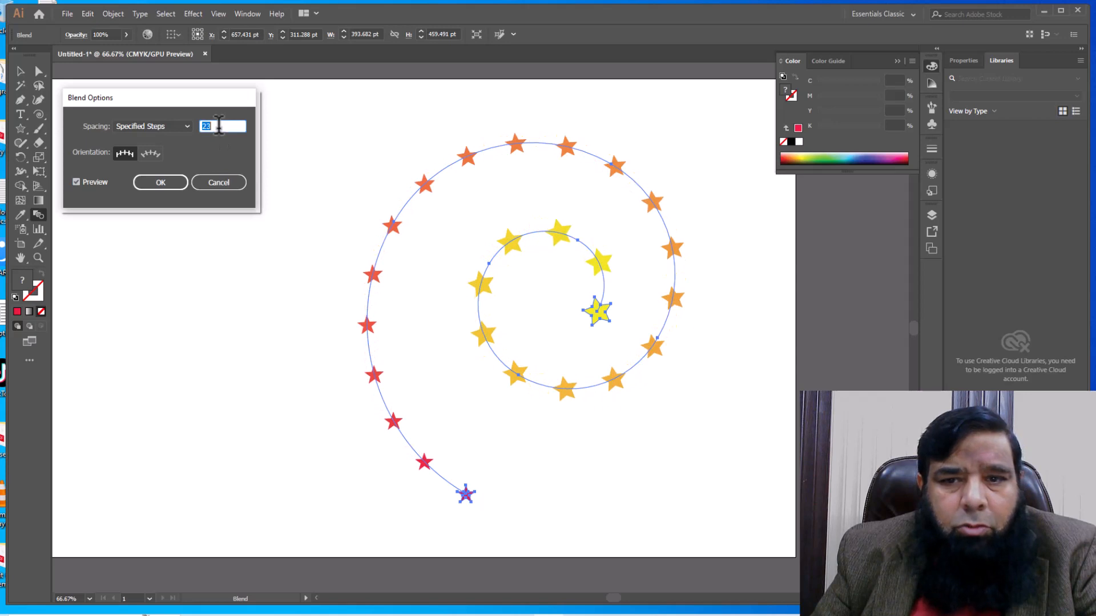
pyautogui.press('Up')
pyautogui.press('Up')
pyautogui.press('Up')
pyautogui.press('Up')
pyautogui.press('Up')
pyautogui.press('Up')
pyautogui.press('Up')
pyautogui.press('Up')
pyautogui.press('Up')
pyautogui.press('Up')
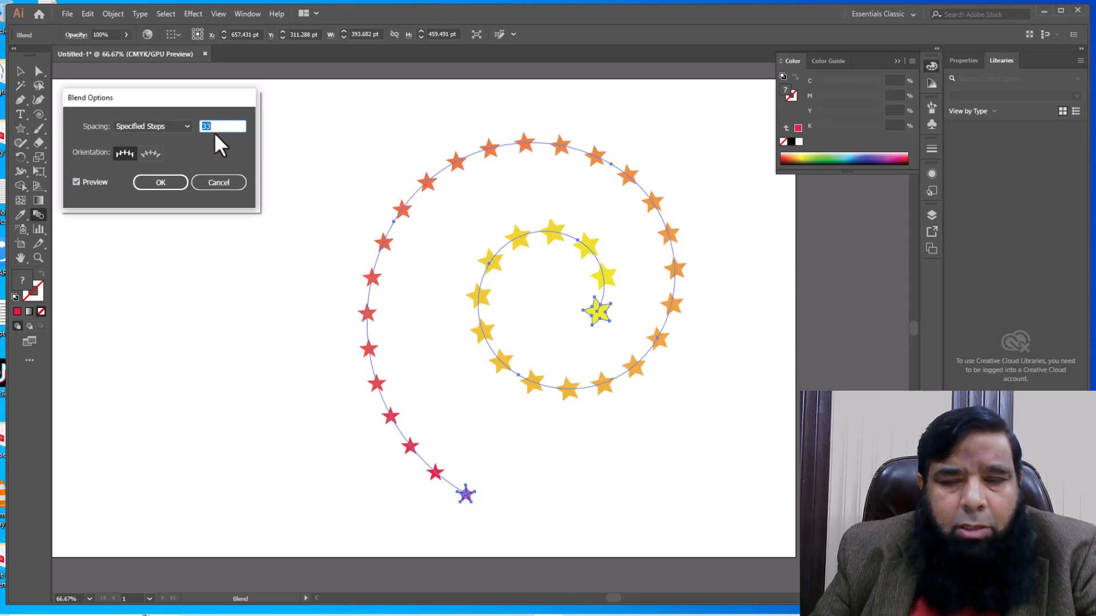
pyautogui.press('Up')
pyautogui.press('Up')
pyautogui.press('Up')
pyautogui.press('Up')
pyautogui.press('Up')
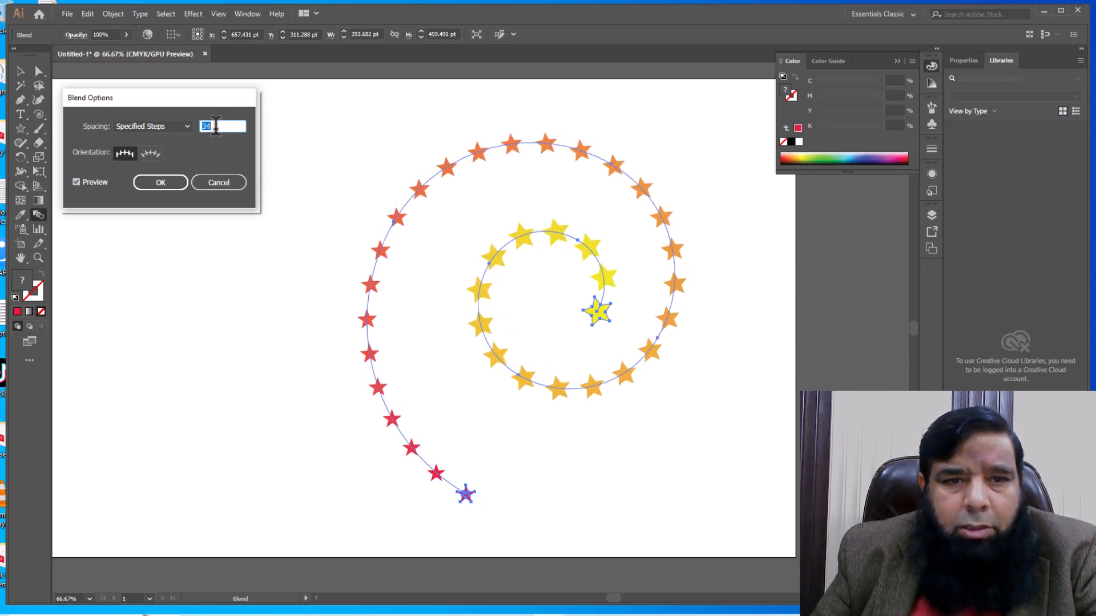
pyautogui.press('Up')
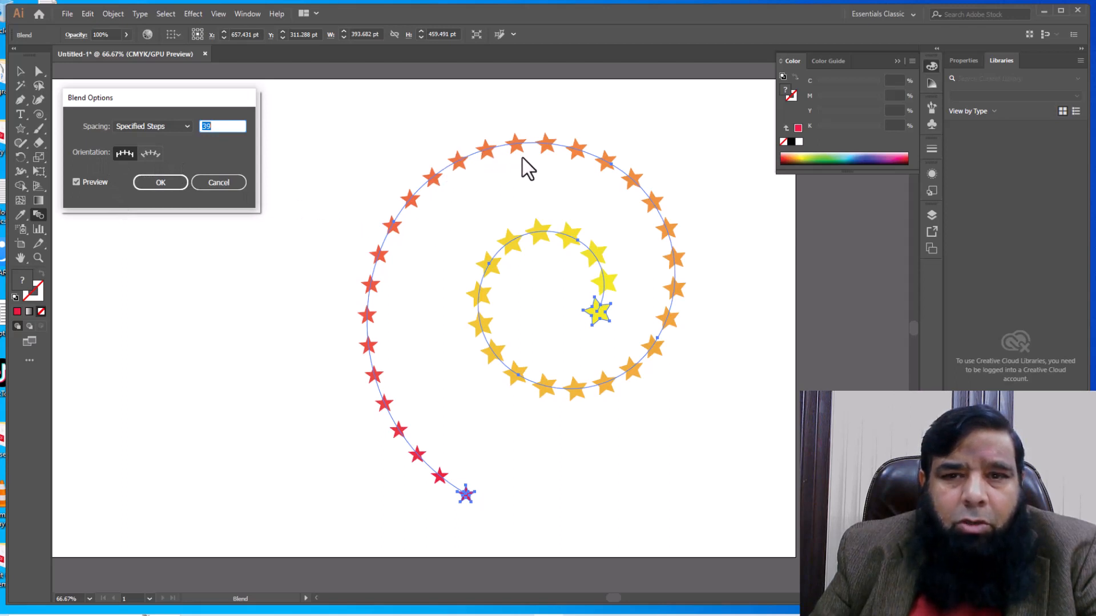
# Orient the spiral blend's stars with Align to Path, raise the specified steps to 54, and deselect the blend.
pyautogui.click(150, 153)
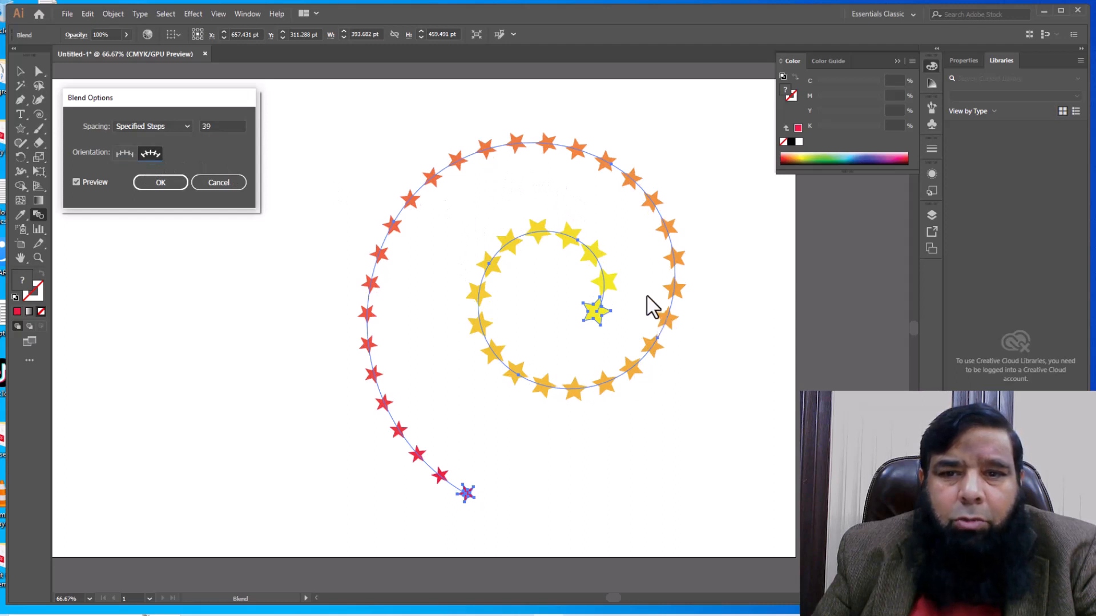
pyautogui.click(603, 324)
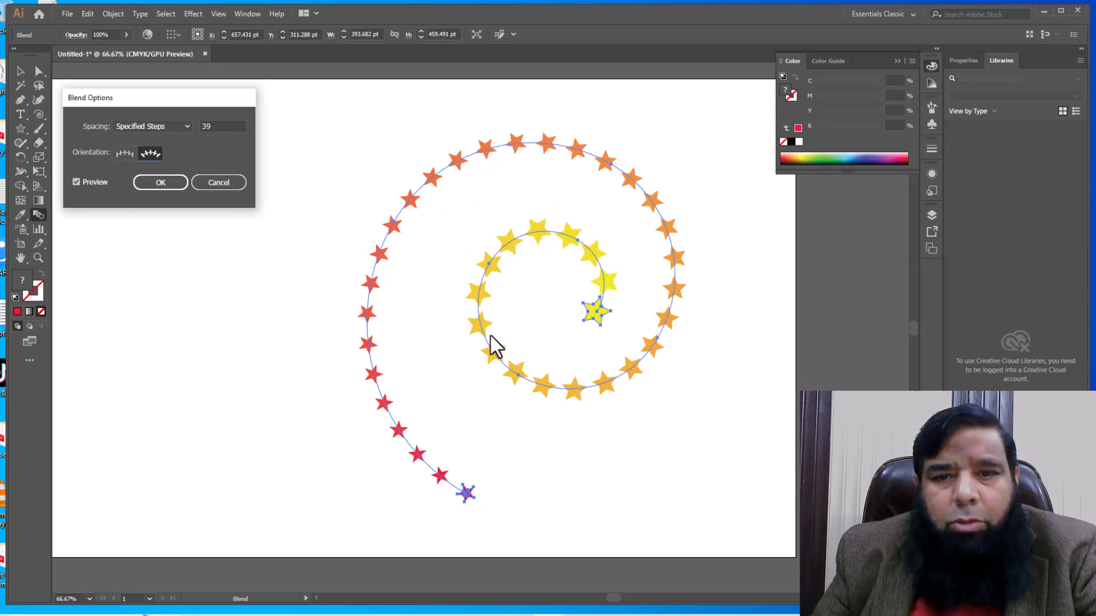
pyautogui.click(219, 126)
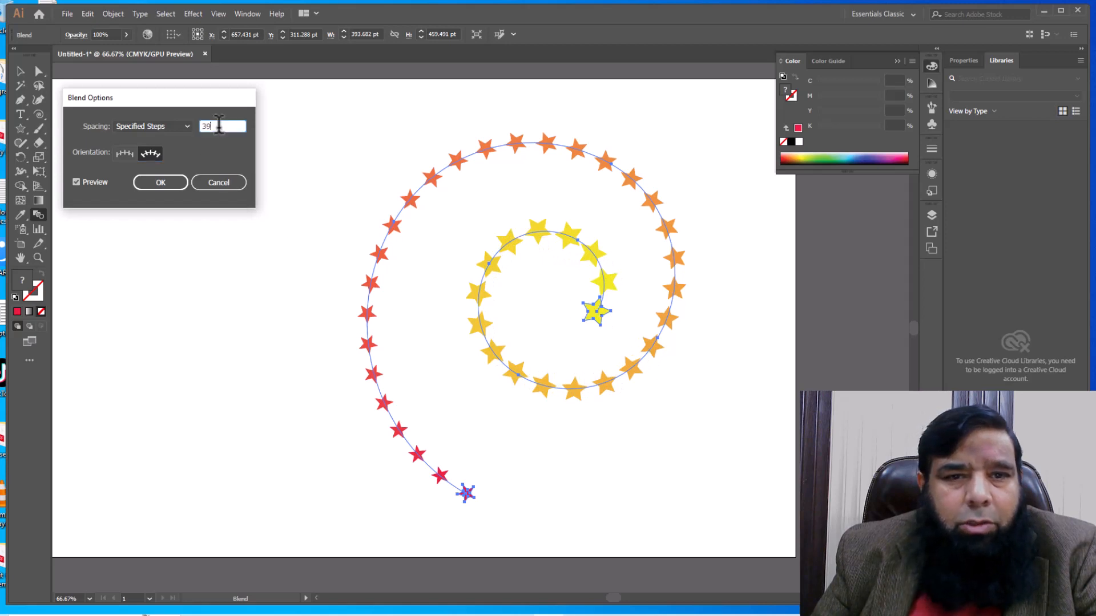
pyautogui.press('Up')
pyautogui.press('Up')
pyautogui.press('Up')
pyautogui.press('Up')
pyautogui.press('Up')
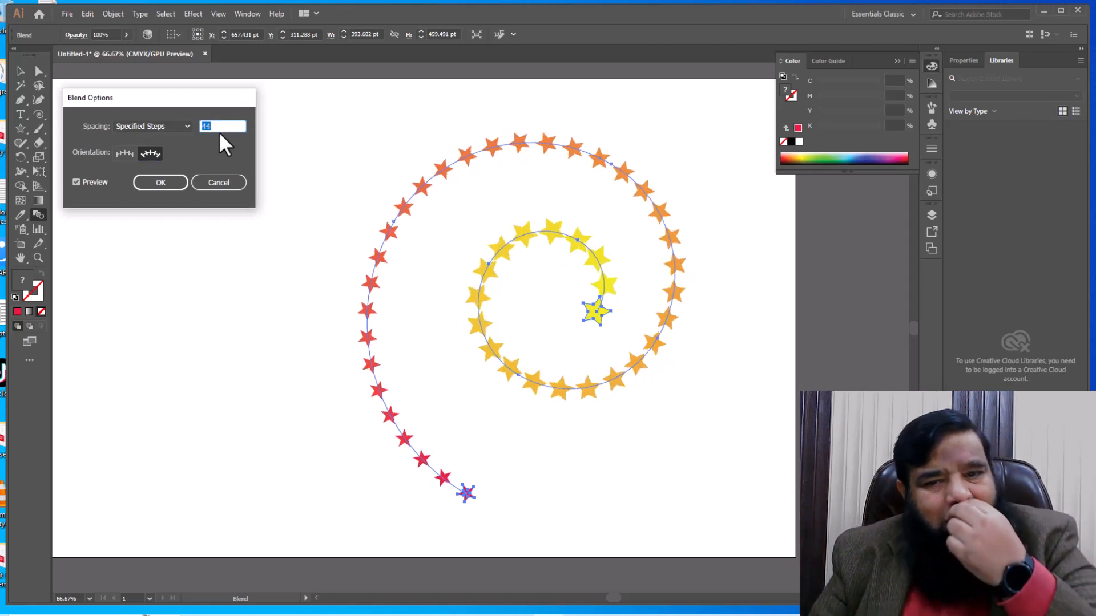
pyautogui.press('Up')
pyautogui.press('Up')
pyautogui.press('Up')
pyautogui.press('Up')
pyautogui.press('Up')
pyautogui.press('Up')
pyautogui.press('Up')
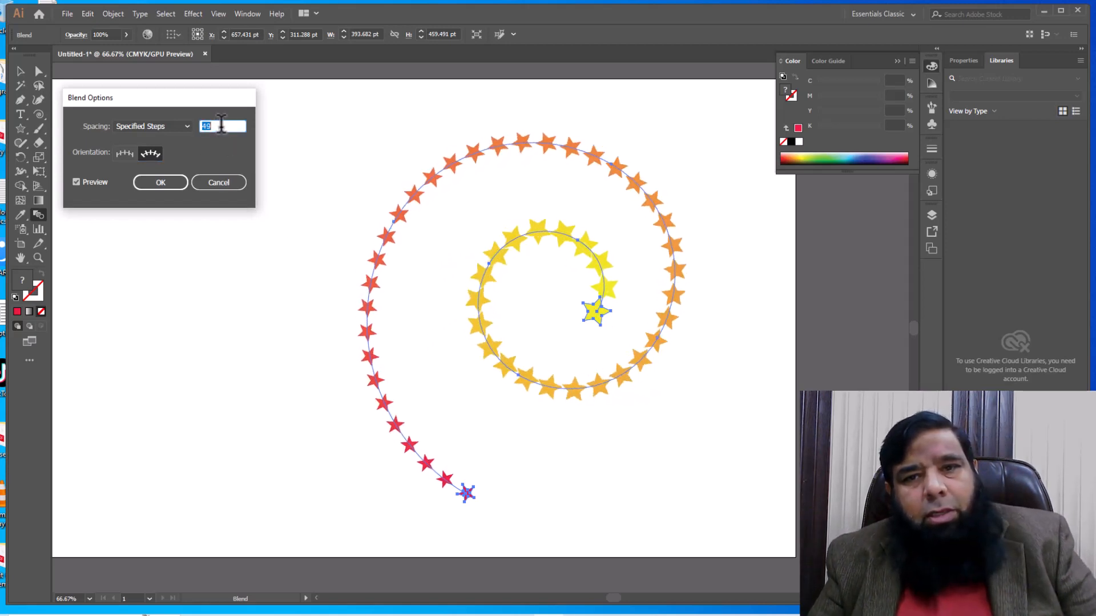
pyautogui.press('Up')
pyautogui.press('Up')
pyautogui.press('Up')
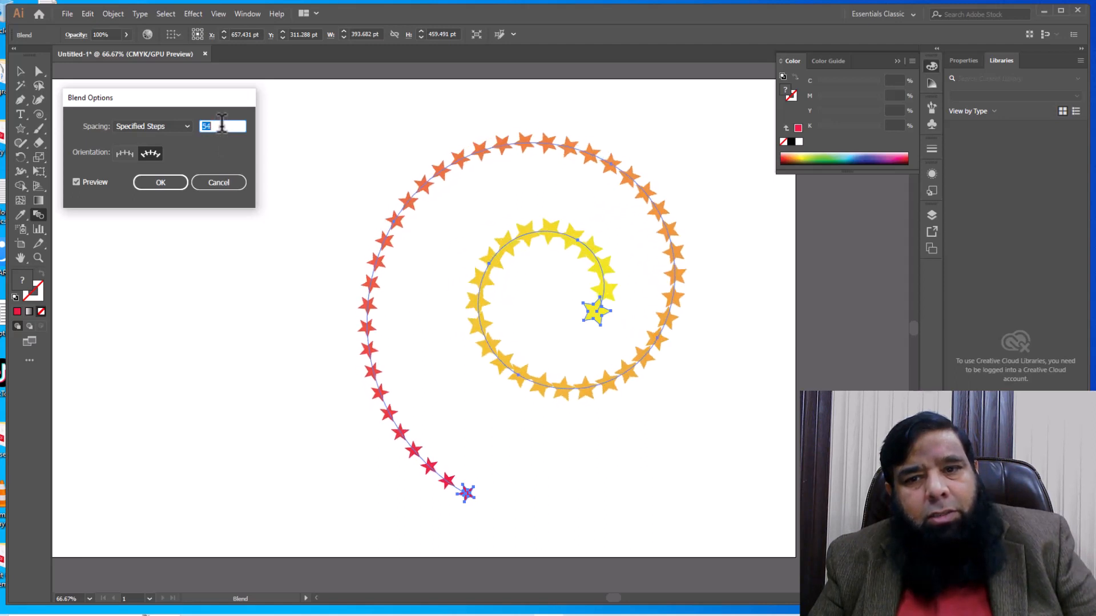
pyautogui.click(152, 186)
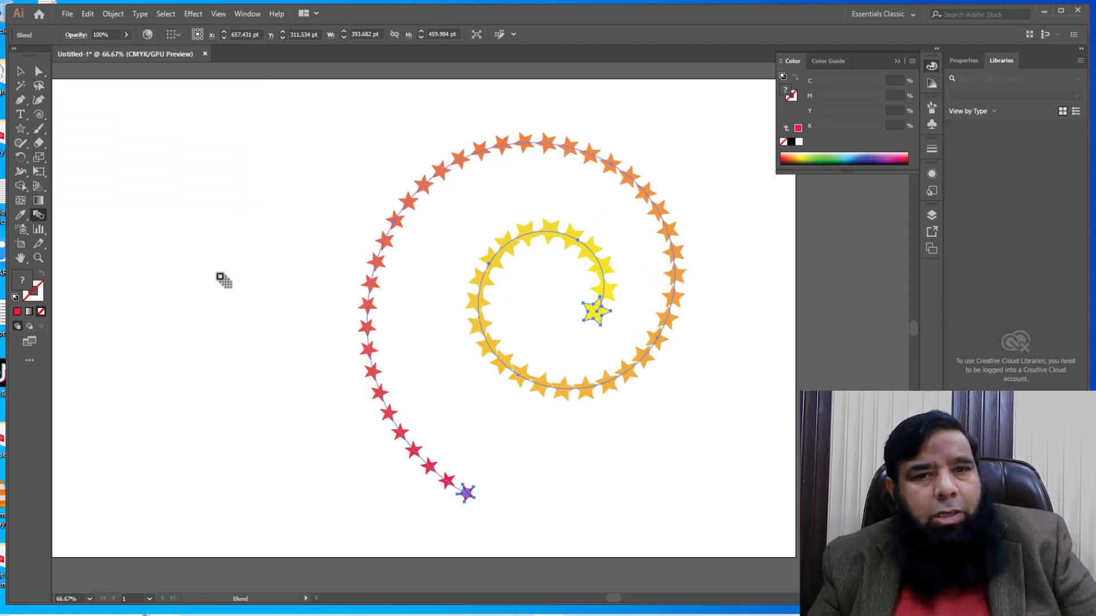
pyautogui.click(20, 71)
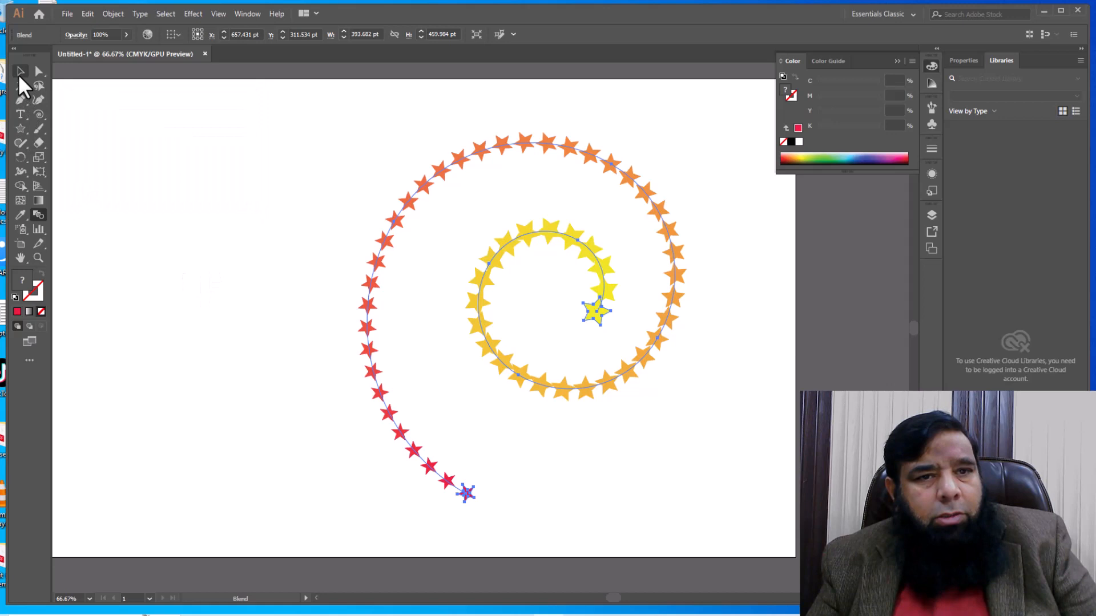
pyautogui.click(205, 264)
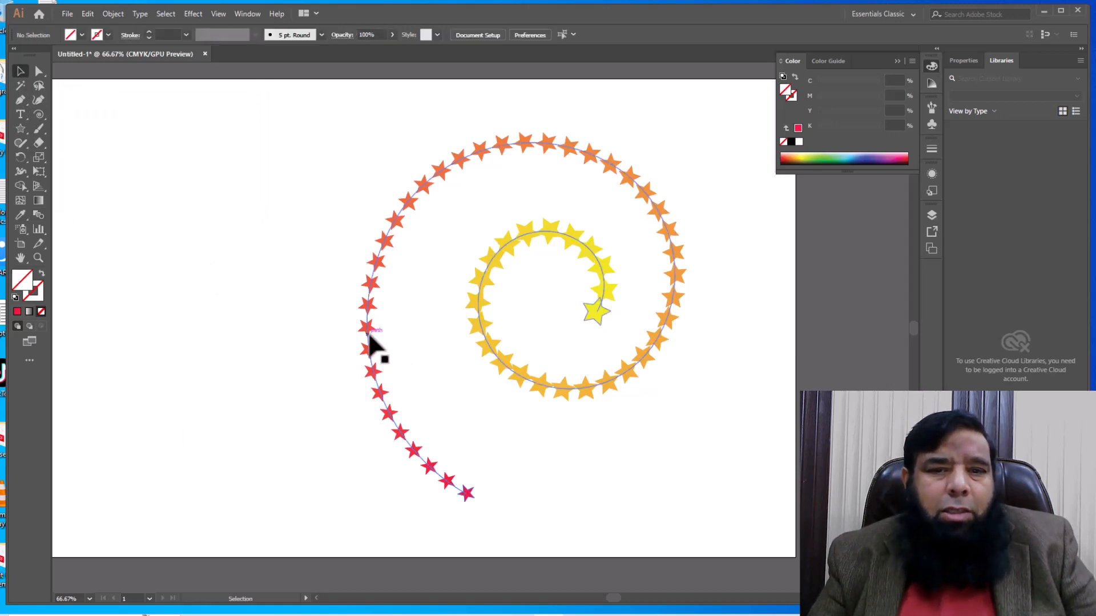
# Move the spiral star blend to the artboard's lower right and give it a dark grey stroke, #383835.
pyautogui.click(371, 347)
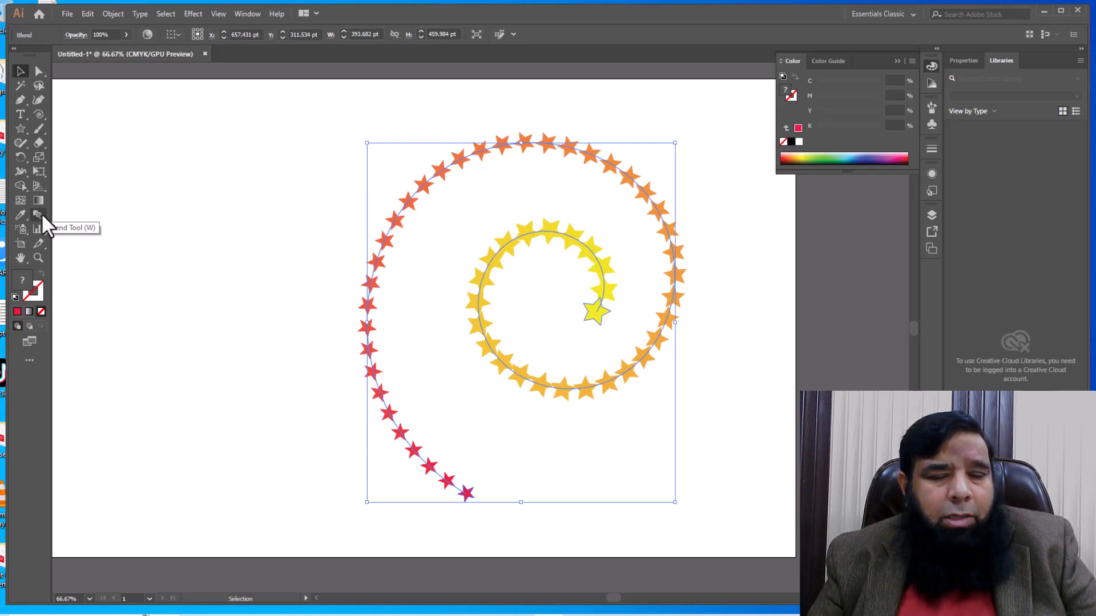
pyautogui.moveTo(481, 294); pyautogui.dragTo(571, 439)
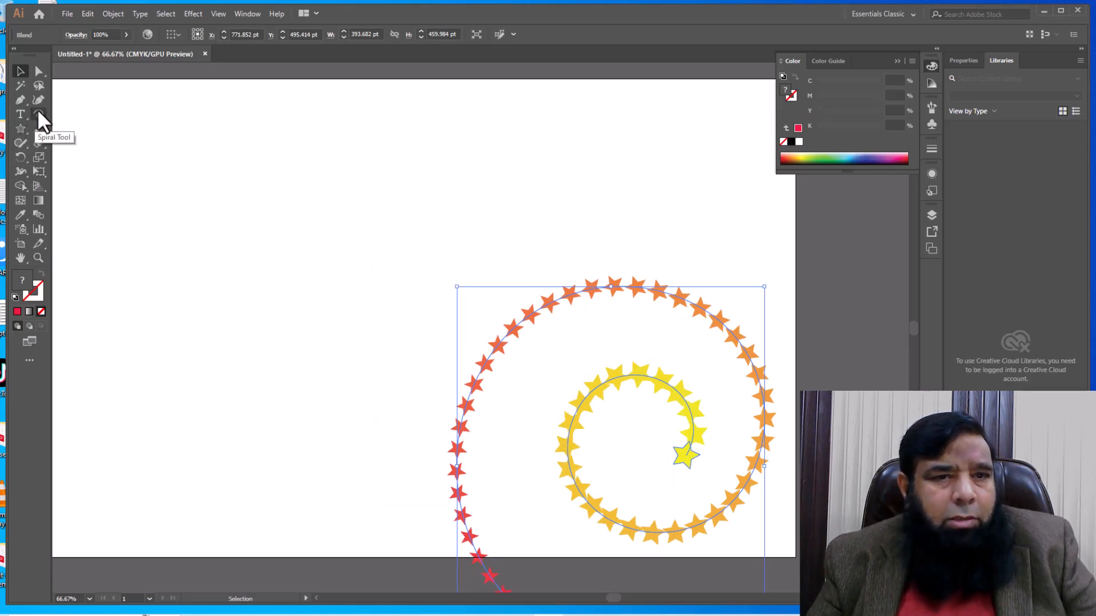
pyautogui.click(20, 100)
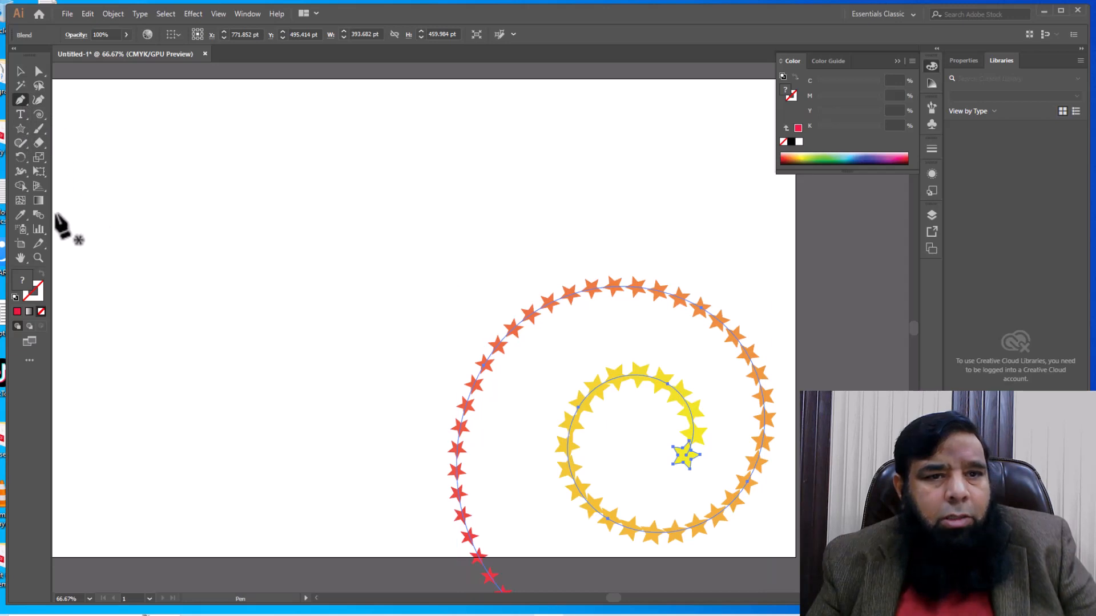
pyautogui.doubleClick(36, 296)
pyautogui.click(376, 398)
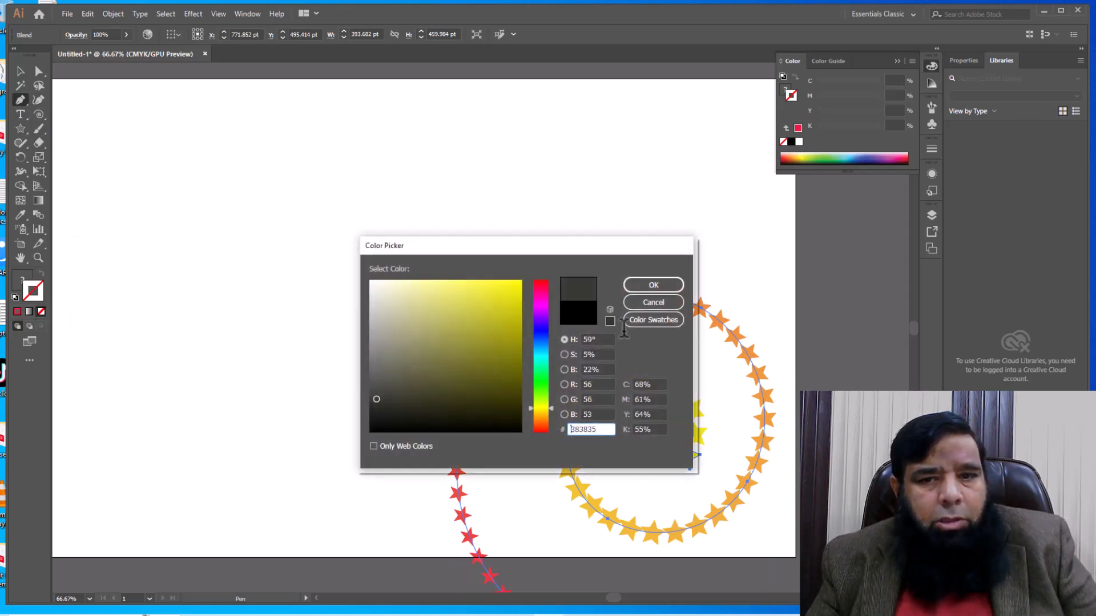
pyautogui.click(662, 287)
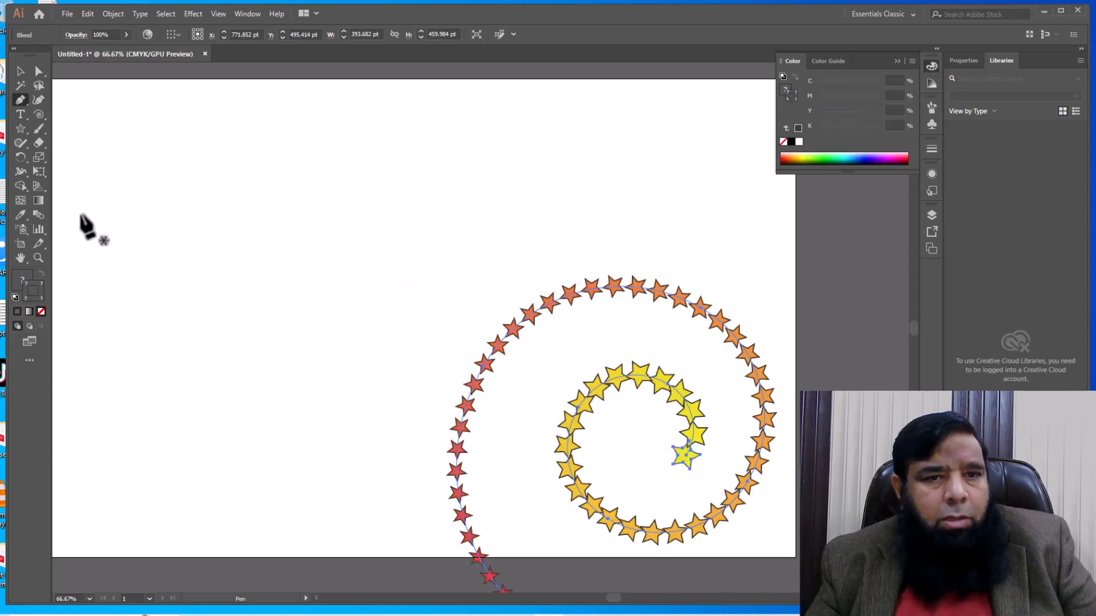
# Draw an irregular open zigzag path with the Pen tool, running across the artboard's upper part and back beneath itself near its start.
pyautogui.moveTo(78, 218); pyautogui.dragTo(163, 139)
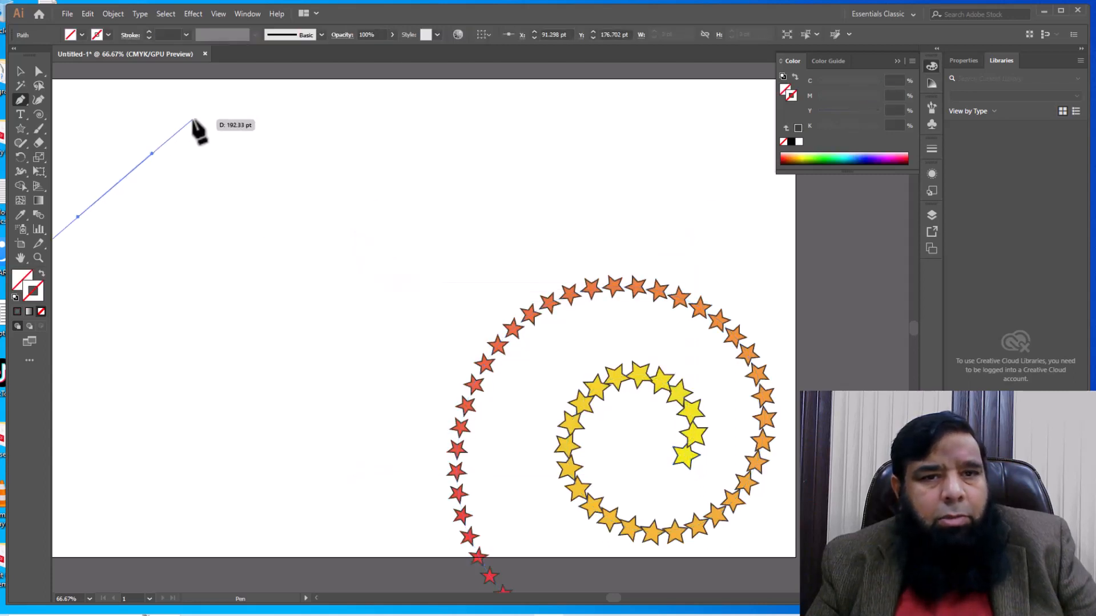
pyautogui.click(193, 120)
pyautogui.click(315, 209)
pyautogui.click(401, 139)
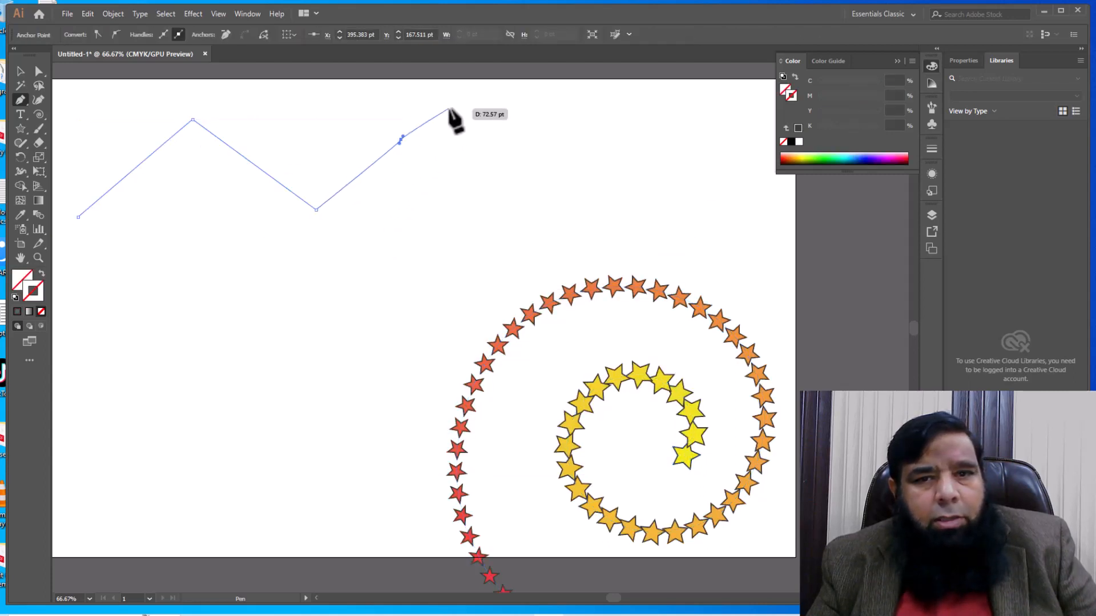
pyautogui.click(472, 109)
pyautogui.click(625, 129)
pyautogui.click(706, 120)
pyautogui.click(718, 197)
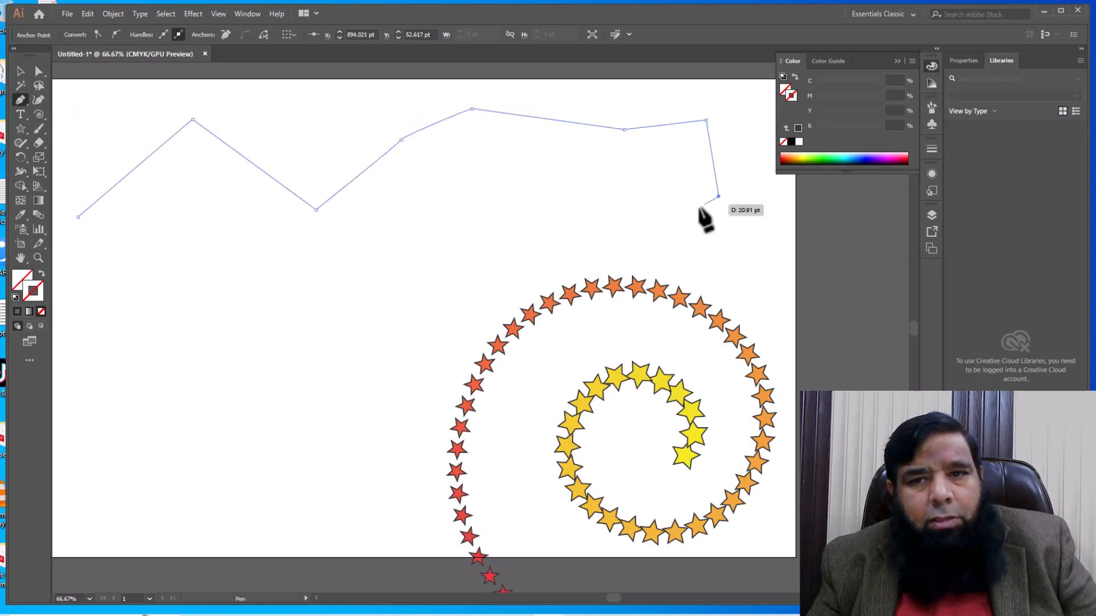
pyautogui.click(562, 231)
pyautogui.click(540, 184)
pyautogui.click(449, 204)
pyautogui.click(430, 271)
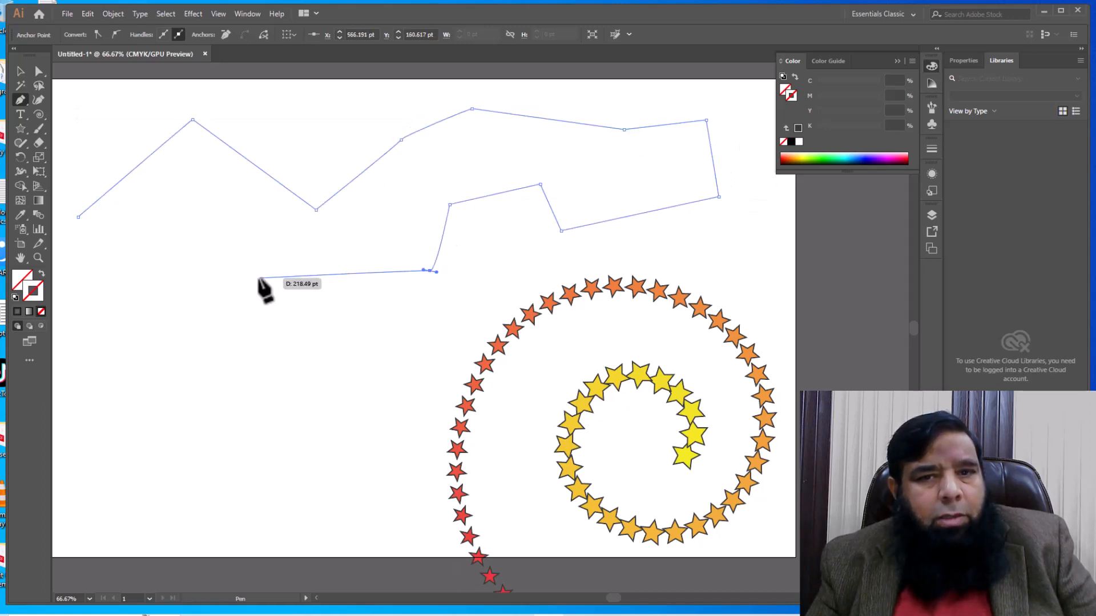
pyautogui.click(257, 278)
pyautogui.click(227, 222)
pyautogui.click(181, 184)
pyautogui.click(153, 260)
pyautogui.click(70, 300)
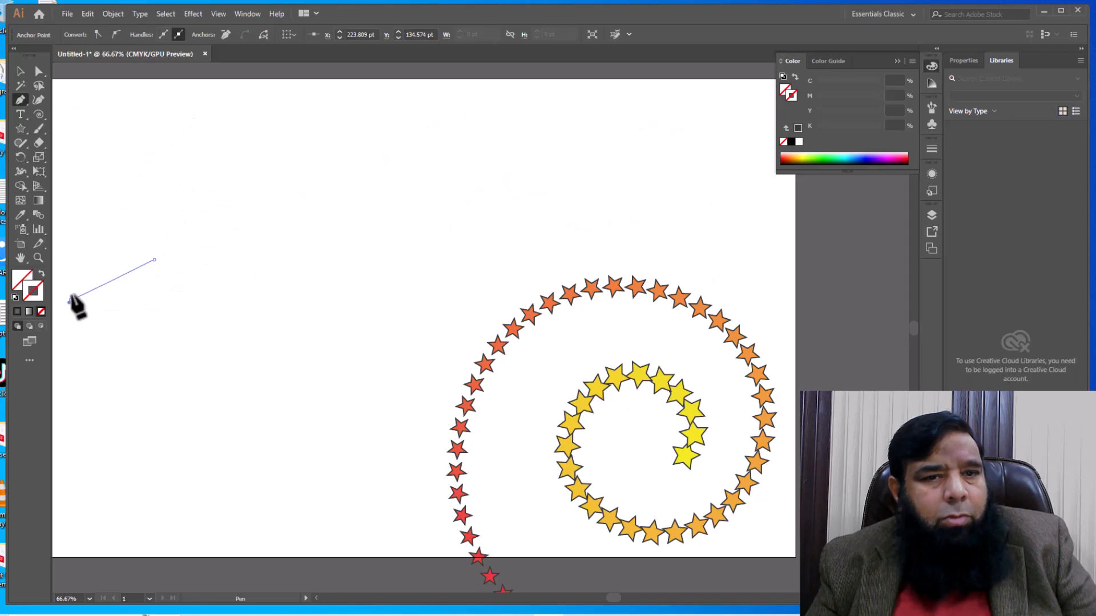
pyautogui.click(74, 249)
pyautogui.click(88, 232)
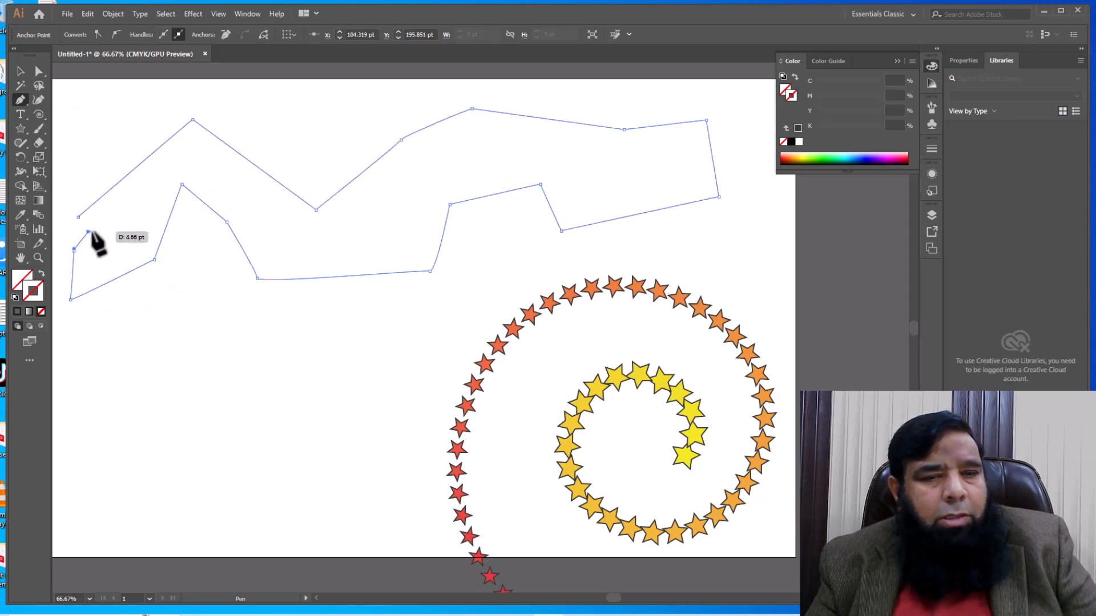
pyautogui.press('Escape')
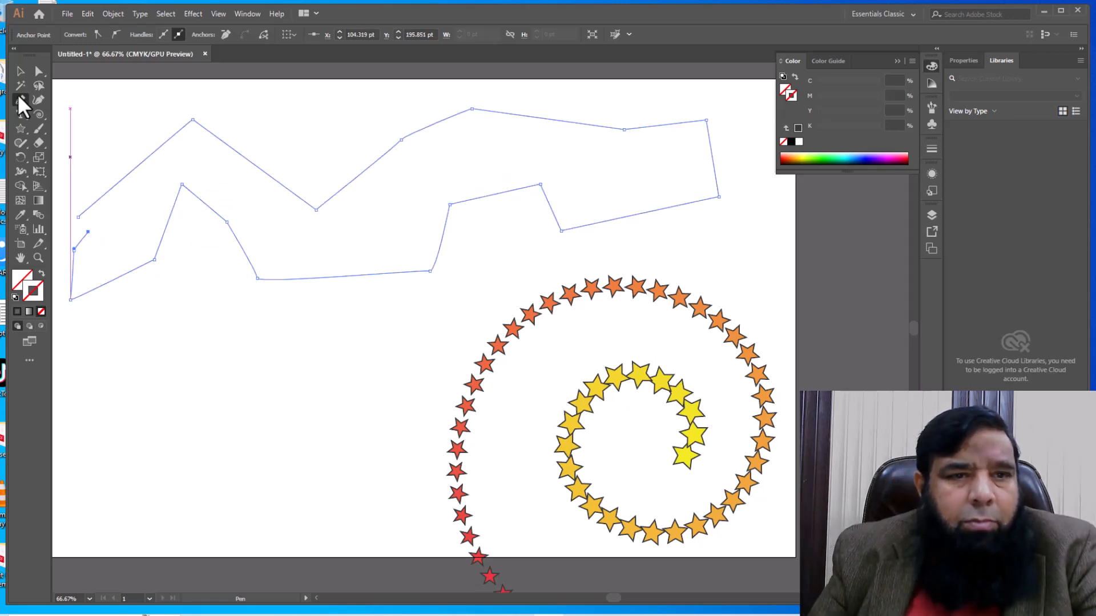
# Select the zigzag path together with the spiral star blend and replace the blend's spine with the zigzag path.
pyautogui.click(20, 70)
pyautogui.moveTo(735, 152); pyautogui.dragTo(575, 457)
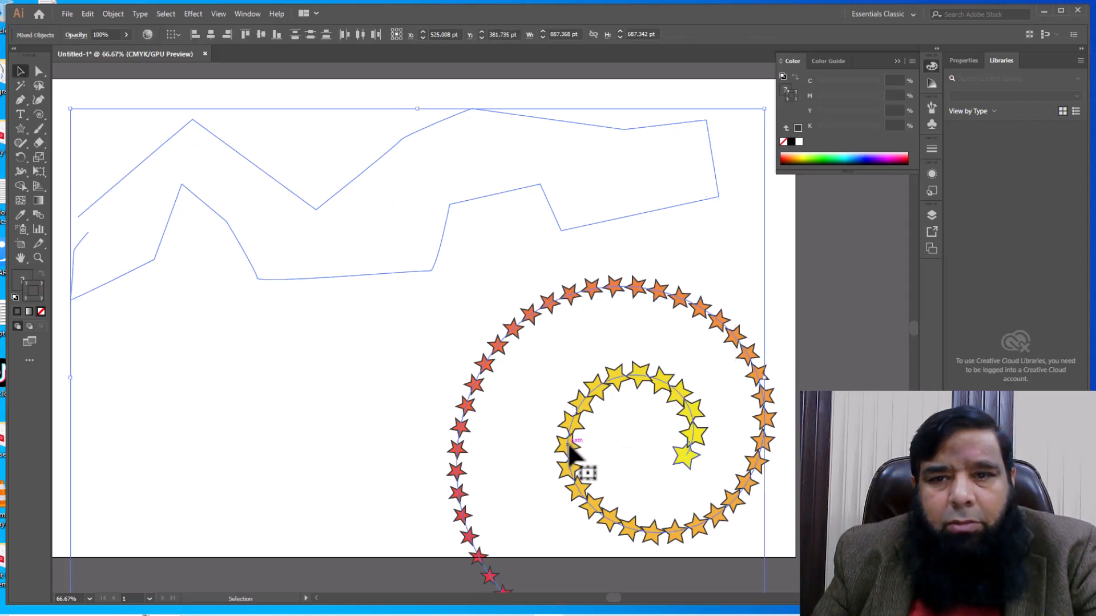
pyautogui.click(112, 14)
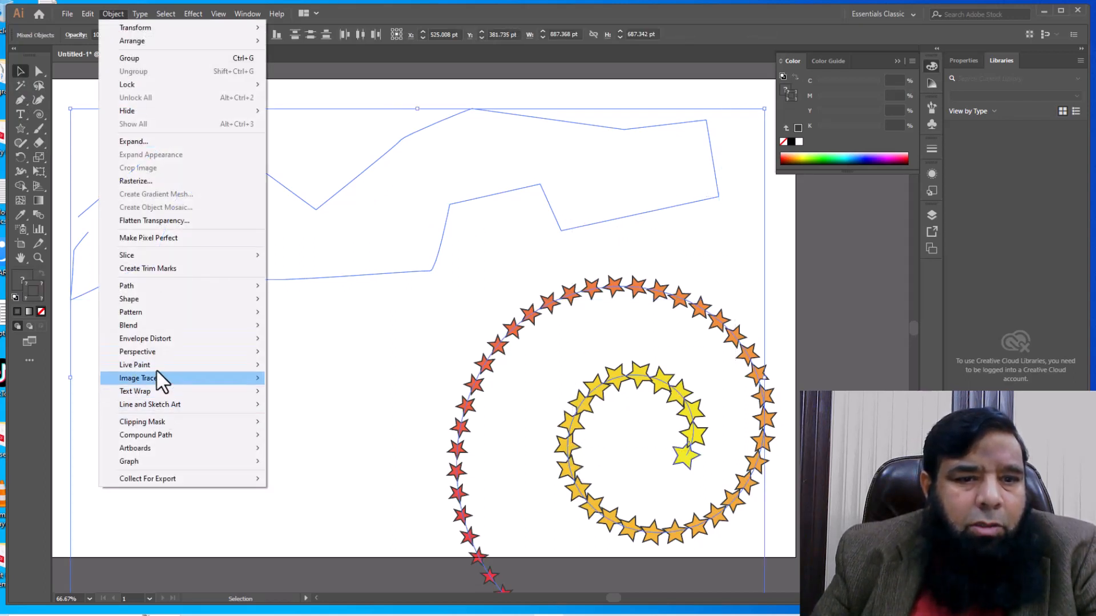
pyautogui.moveTo(157, 330)
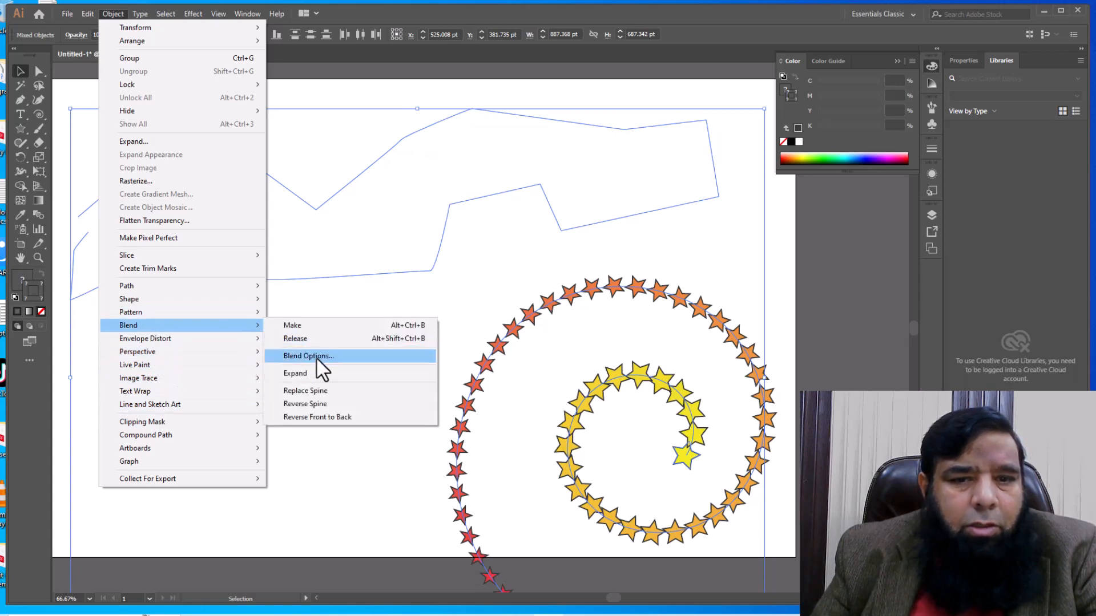
pyautogui.click(318, 392)
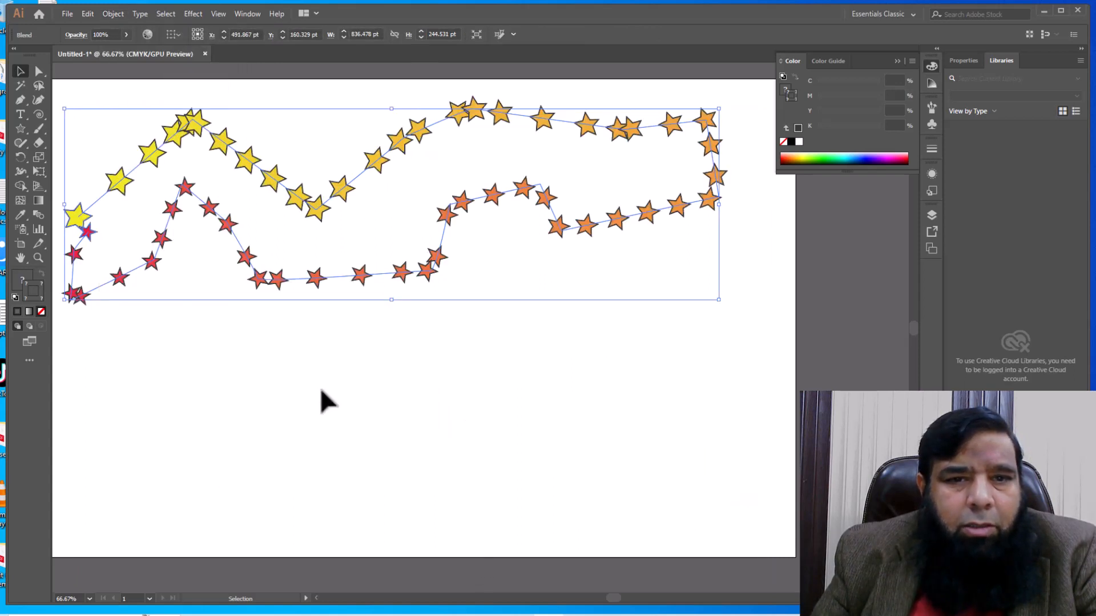
pyautogui.click(311, 391)
# Reposition the zigzag star blend within the artboard's upper part, clear of the artboard's edges, and deselect it.
pyautogui.moveTo(334, 288); pyautogui.dragTo(399, 298)
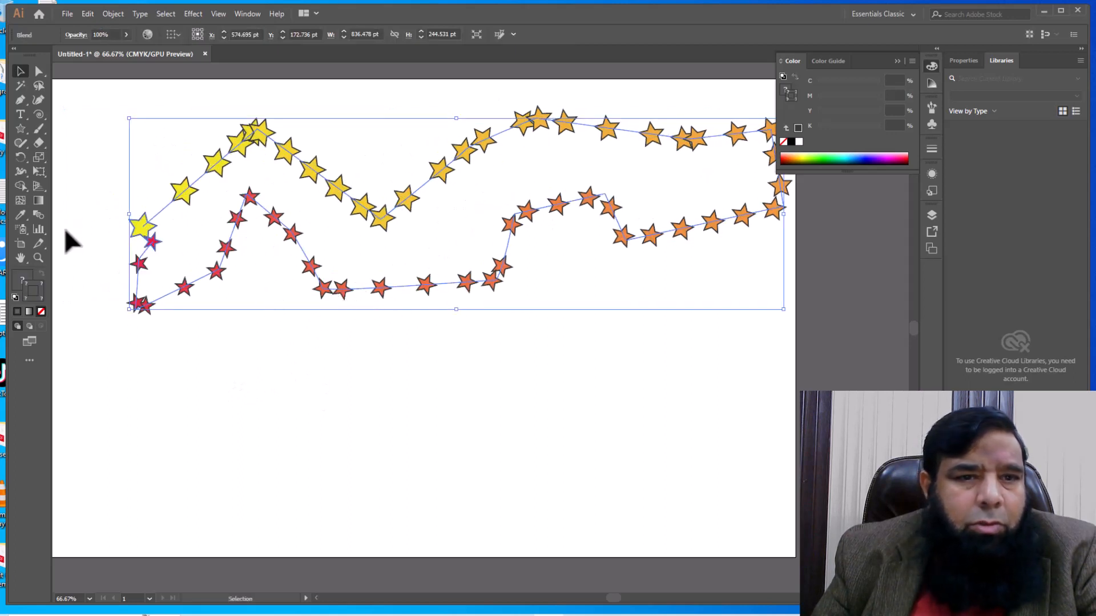
pyautogui.click(139, 349)
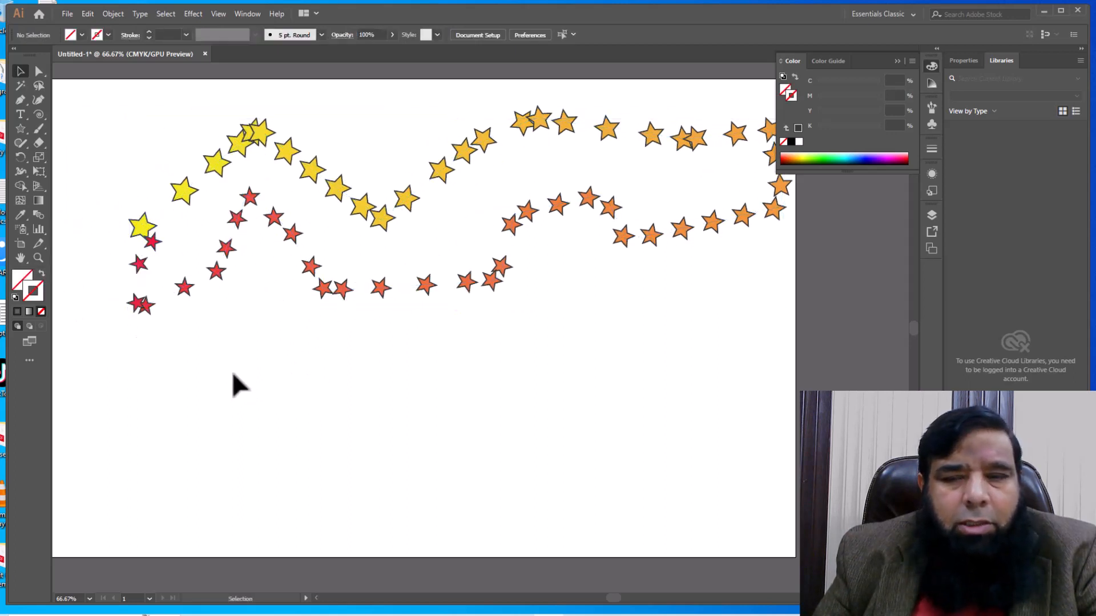
pyautogui.moveTo(428, 289); pyautogui.dragTo(389, 279)
pyautogui.click(417, 343)
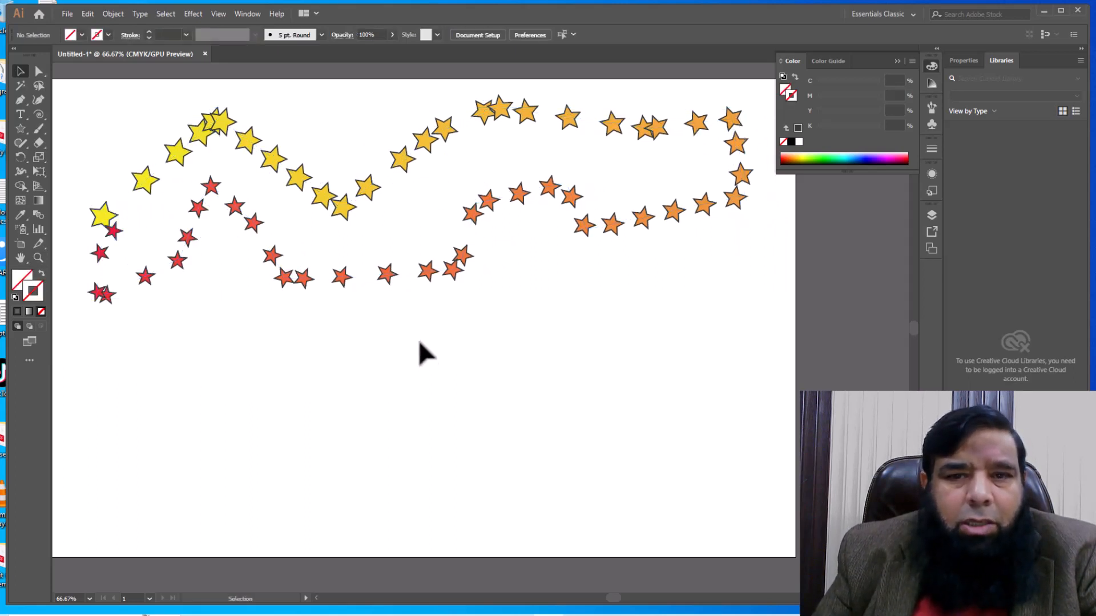
# Lower the zigzag star blend's specified steps to 40, with the preview on.
pyautogui.click(385, 281)
pyautogui.click(38, 216)
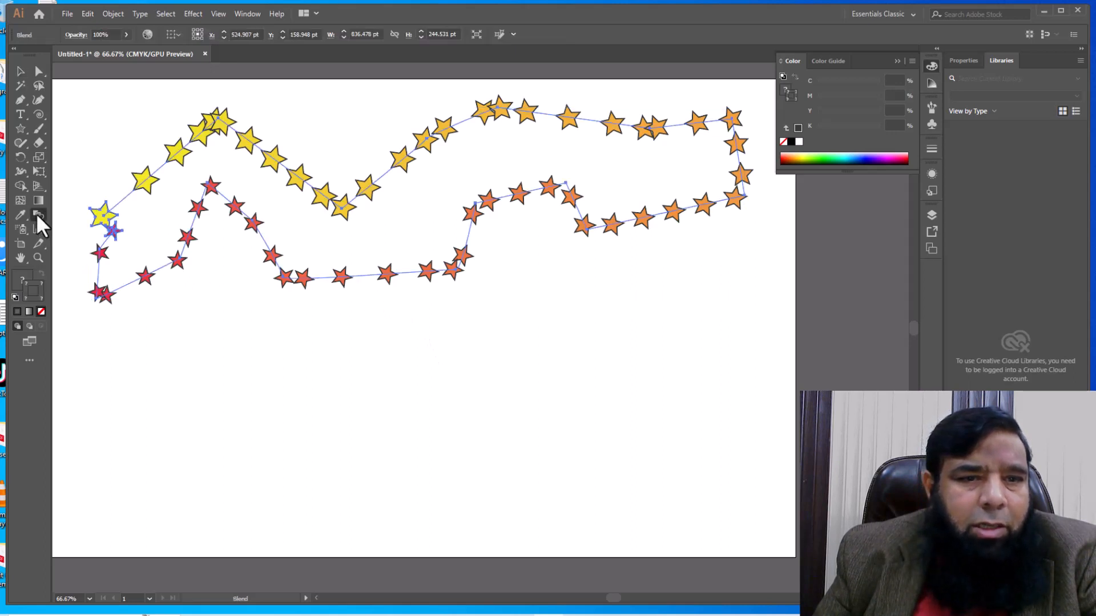
pyautogui.doubleClick(38, 217)
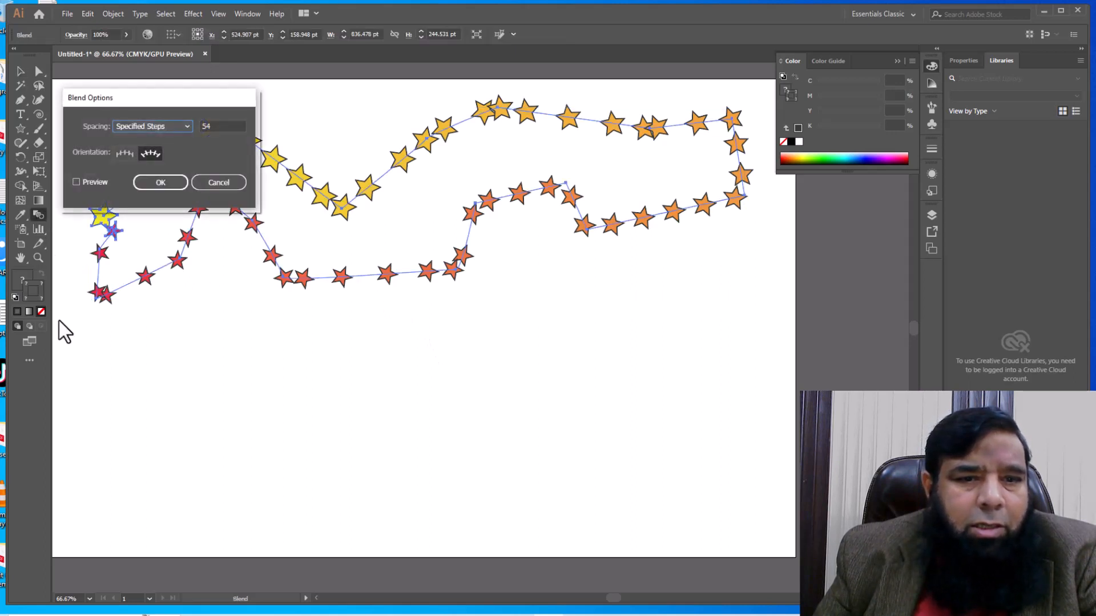
pyautogui.click(217, 126)
pyautogui.press('Down')
pyautogui.press('Down')
pyautogui.press('Down')
pyautogui.press('Down')
pyautogui.press('Down')
pyautogui.press('Down')
pyautogui.press('Down')
pyautogui.press('Down')
pyautogui.press('Down')
pyautogui.press('Down')
pyautogui.press('Down')
pyautogui.press('Down')
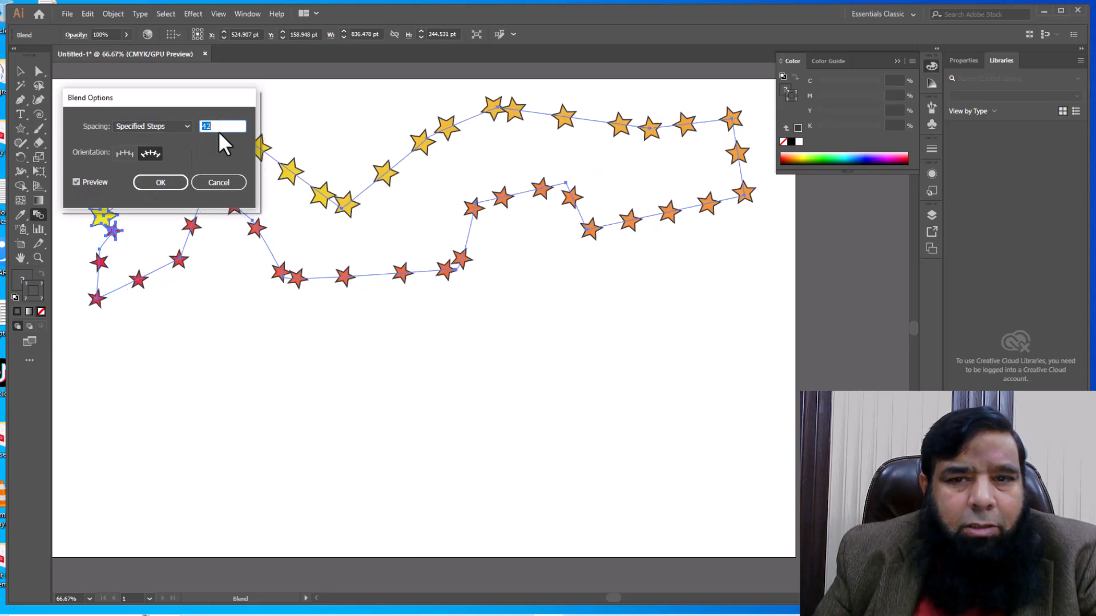
pyautogui.press('Down')
pyautogui.press('Down')
pyautogui.click(175, 182)
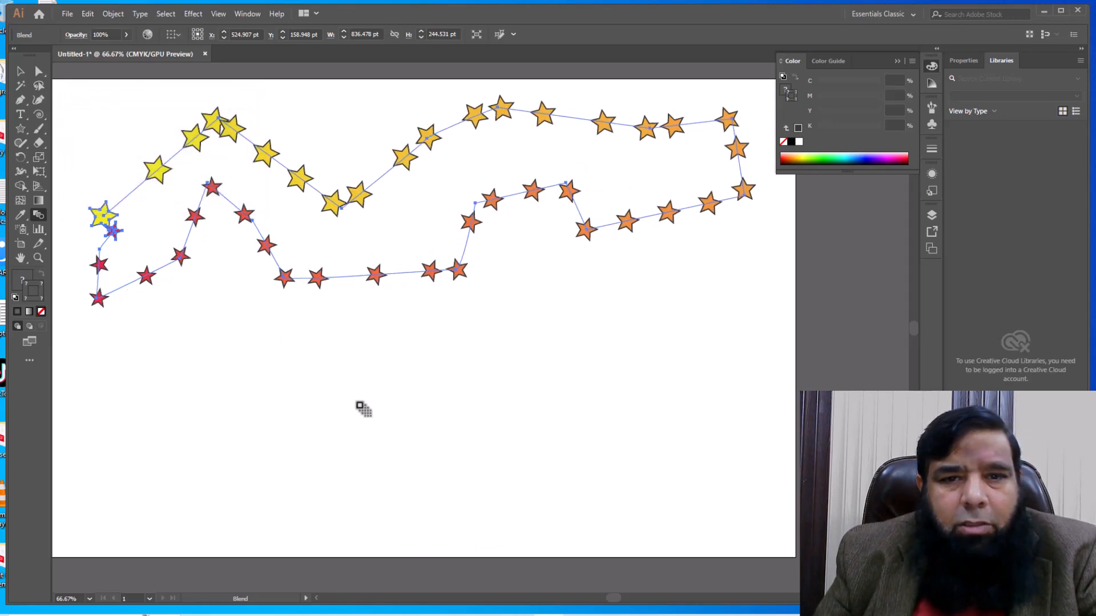
# Undo the step-count change, the blend moves, the spine replacement and the last segments of the zigzag path.
pyautogui.hotkey('ctrl', 'z')
pyautogui.hotkey('ctrl', 'z')
pyautogui.hotkey('ctrl', 'z')
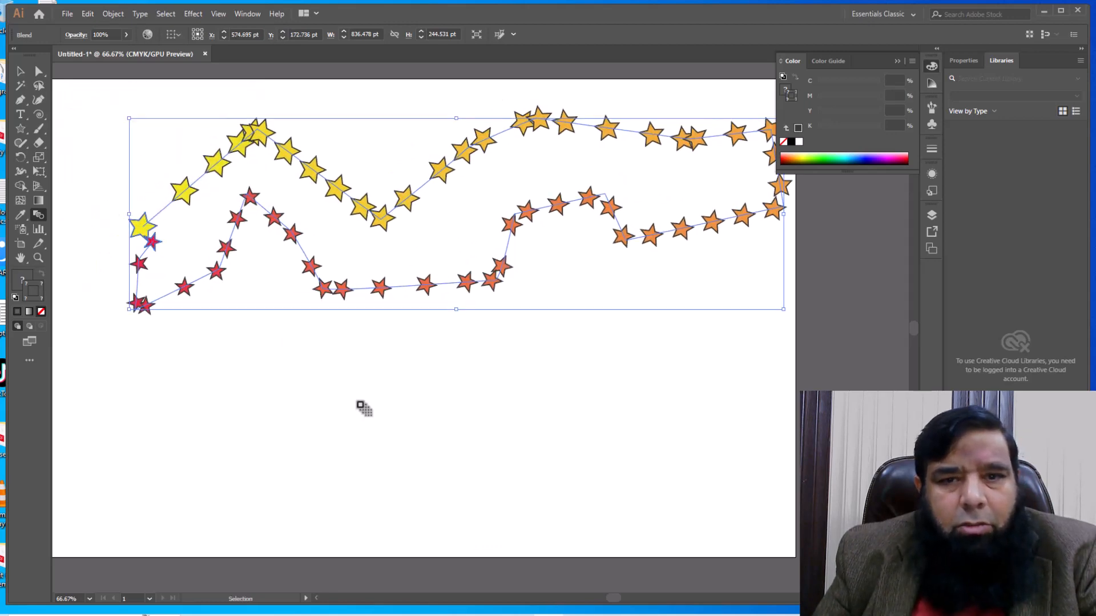
pyautogui.hotkey('ctrl', 'z')
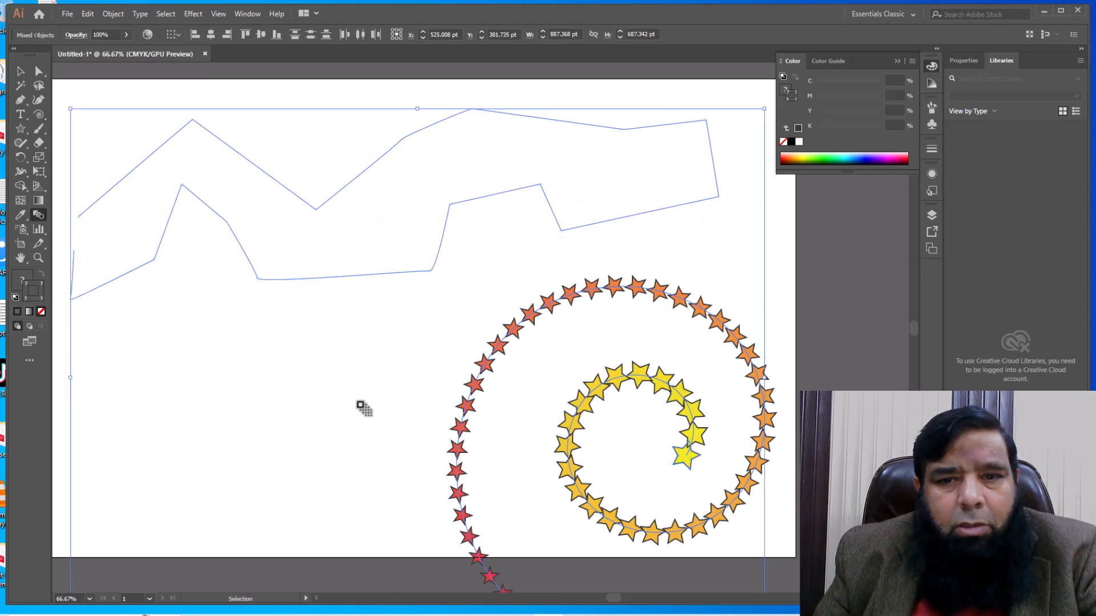
pyautogui.hotkey('ctrl', 'z')
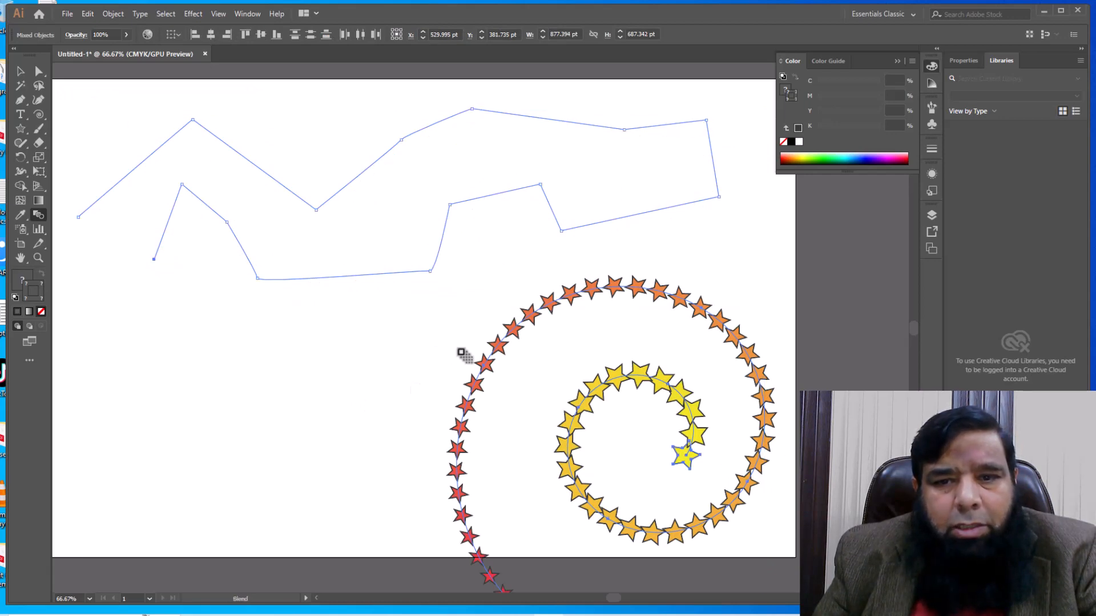
# Move the spiral star blend up to the middle of the artboard so it fits entirely inside, and deselect it.
pyautogui.click(21, 70)
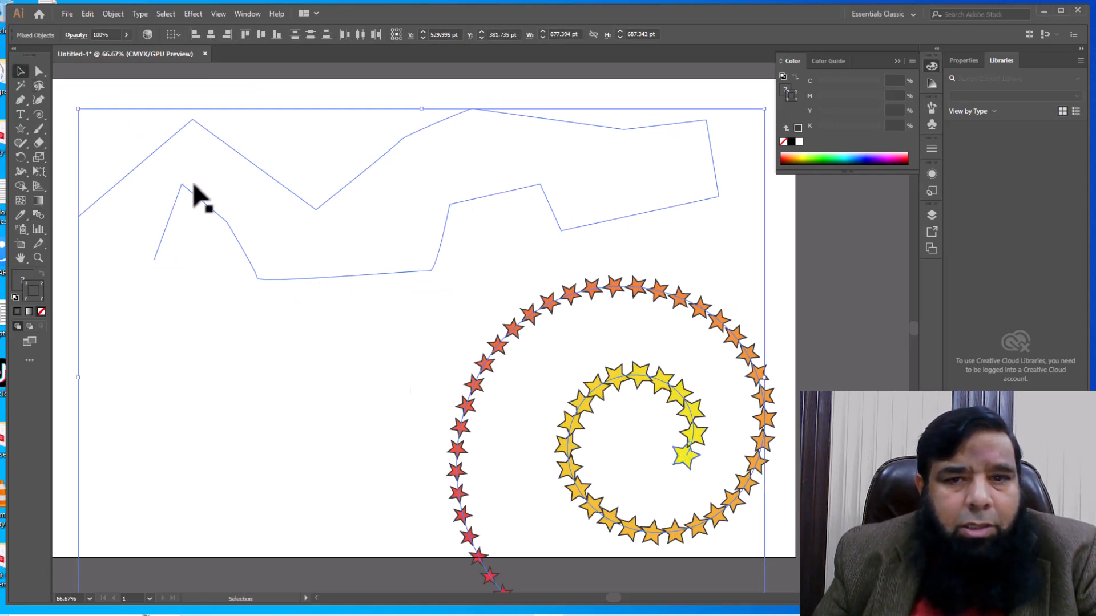
pyautogui.moveTo(495, 356); pyautogui.dragTo(428, 249)
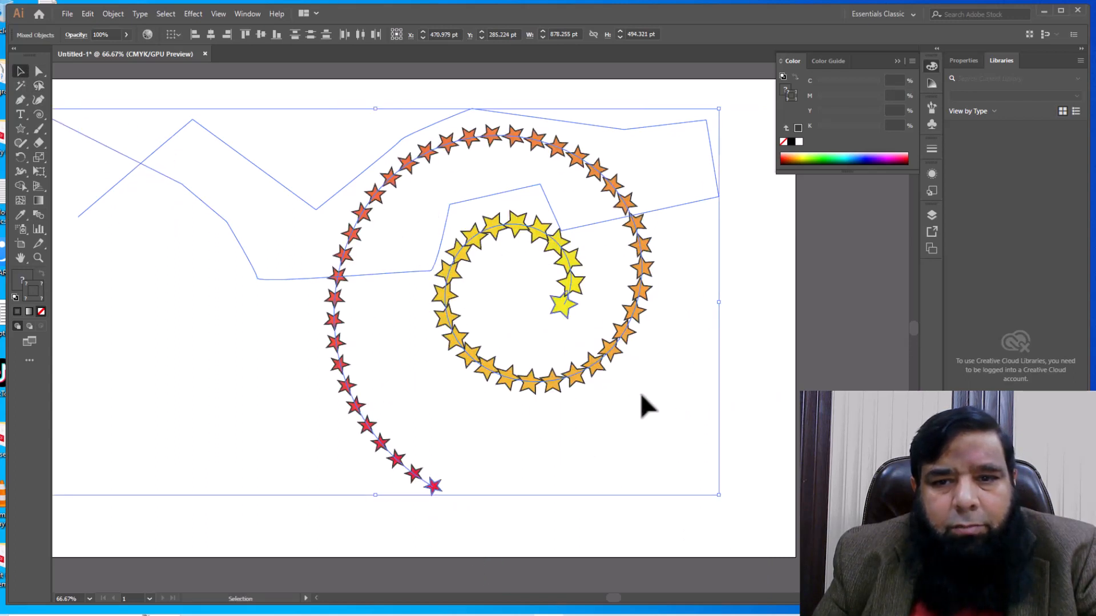
pyautogui.click(647, 406)
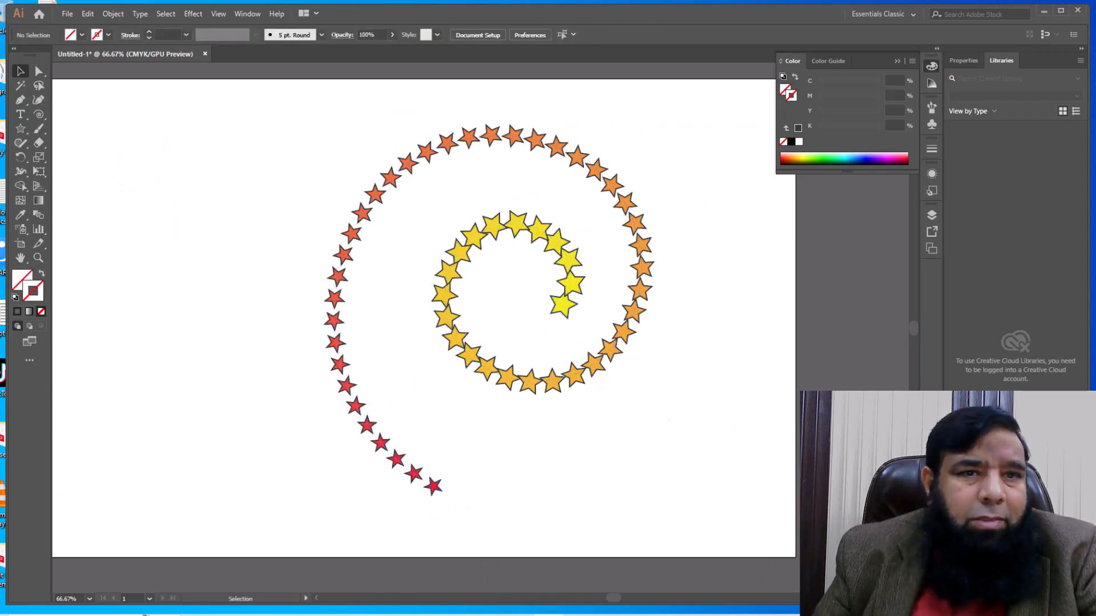
# Export the artwork as a JPEG named 5ت in the pic change folder, using CMYK, low quality 1 and 72 ppi.
pyautogui.click(67, 13)
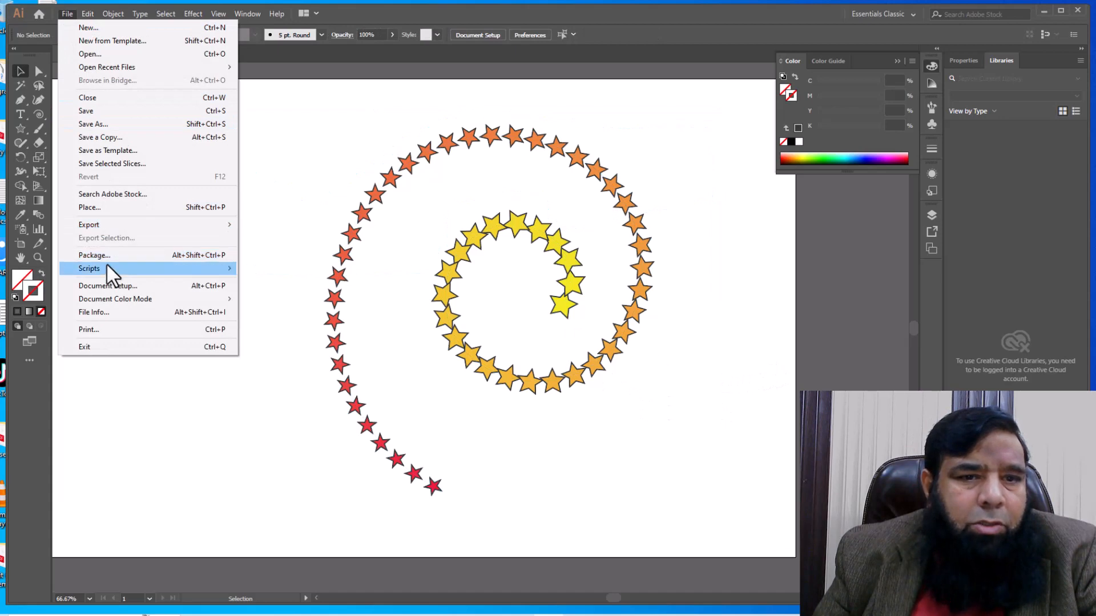
pyautogui.moveTo(115, 225)
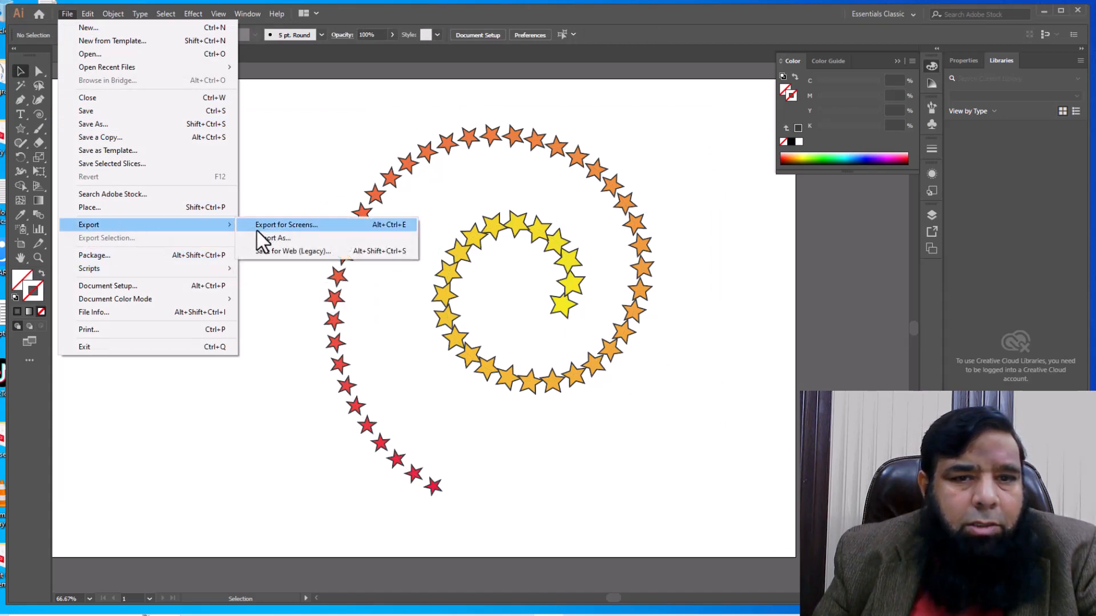
pyautogui.click(259, 238)
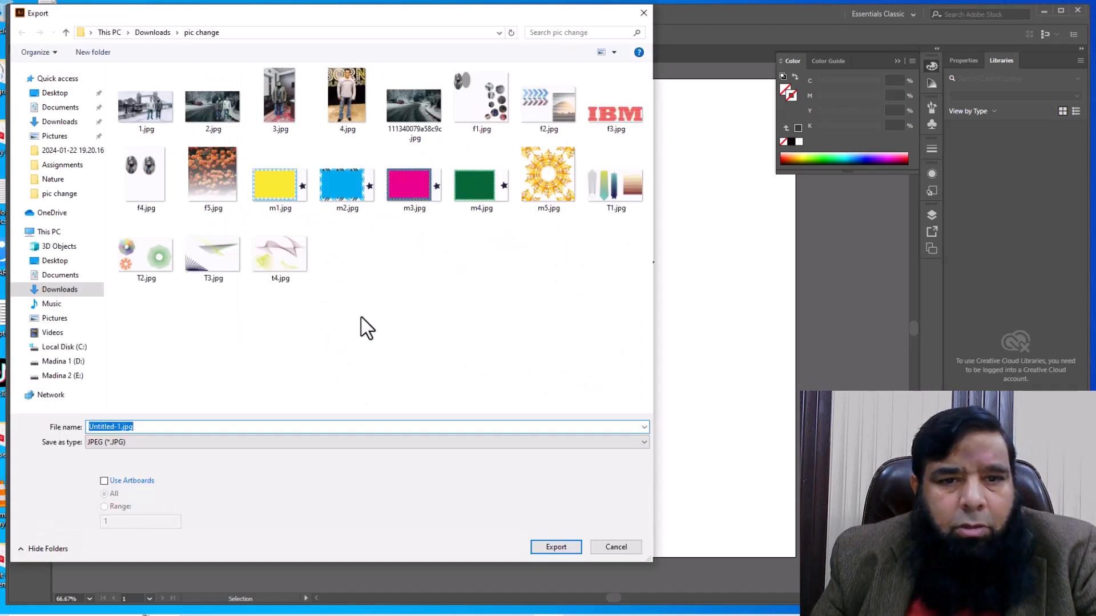
pyautogui.write('5ت')
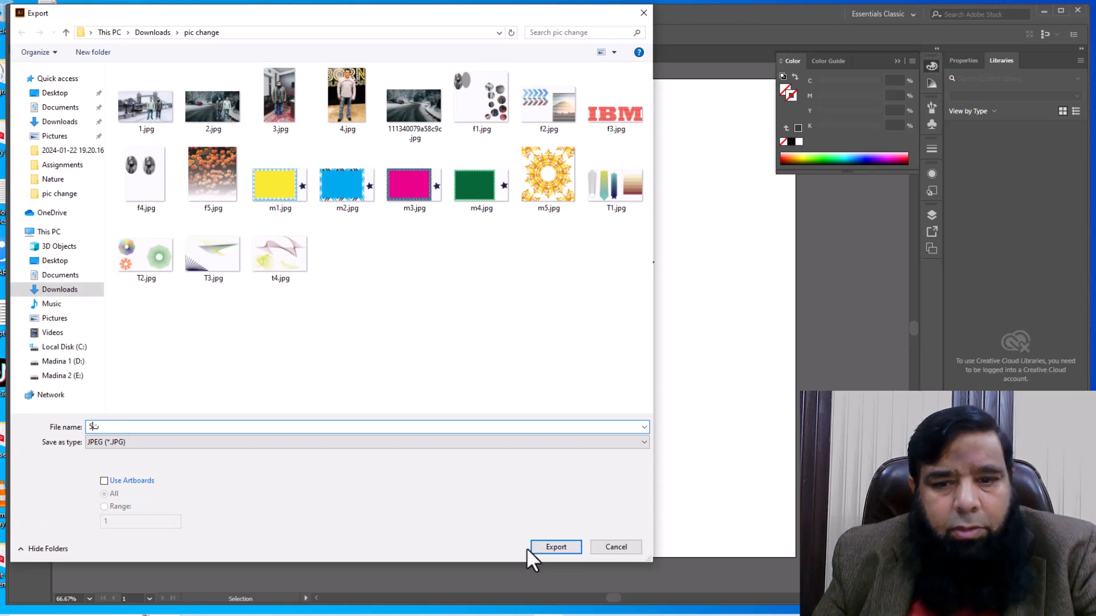
pyautogui.click(554, 546)
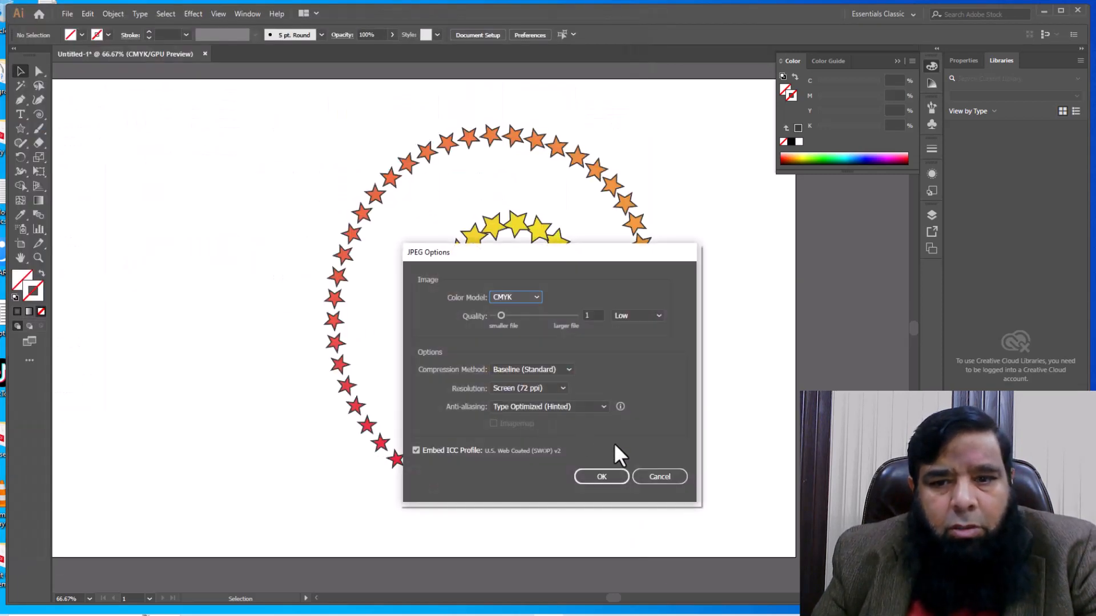
pyautogui.click(614, 480)
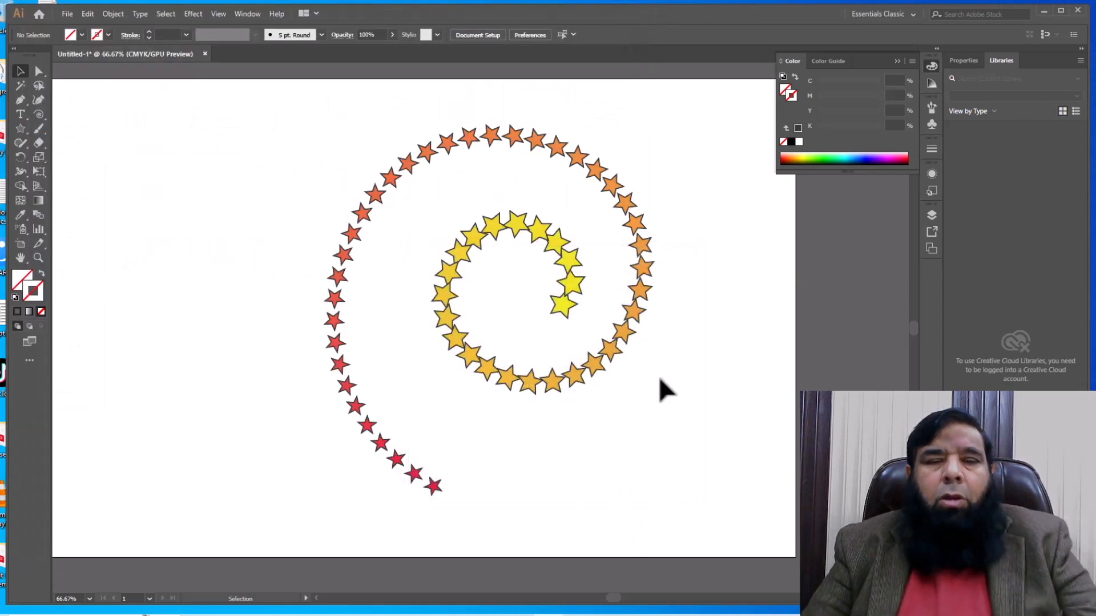